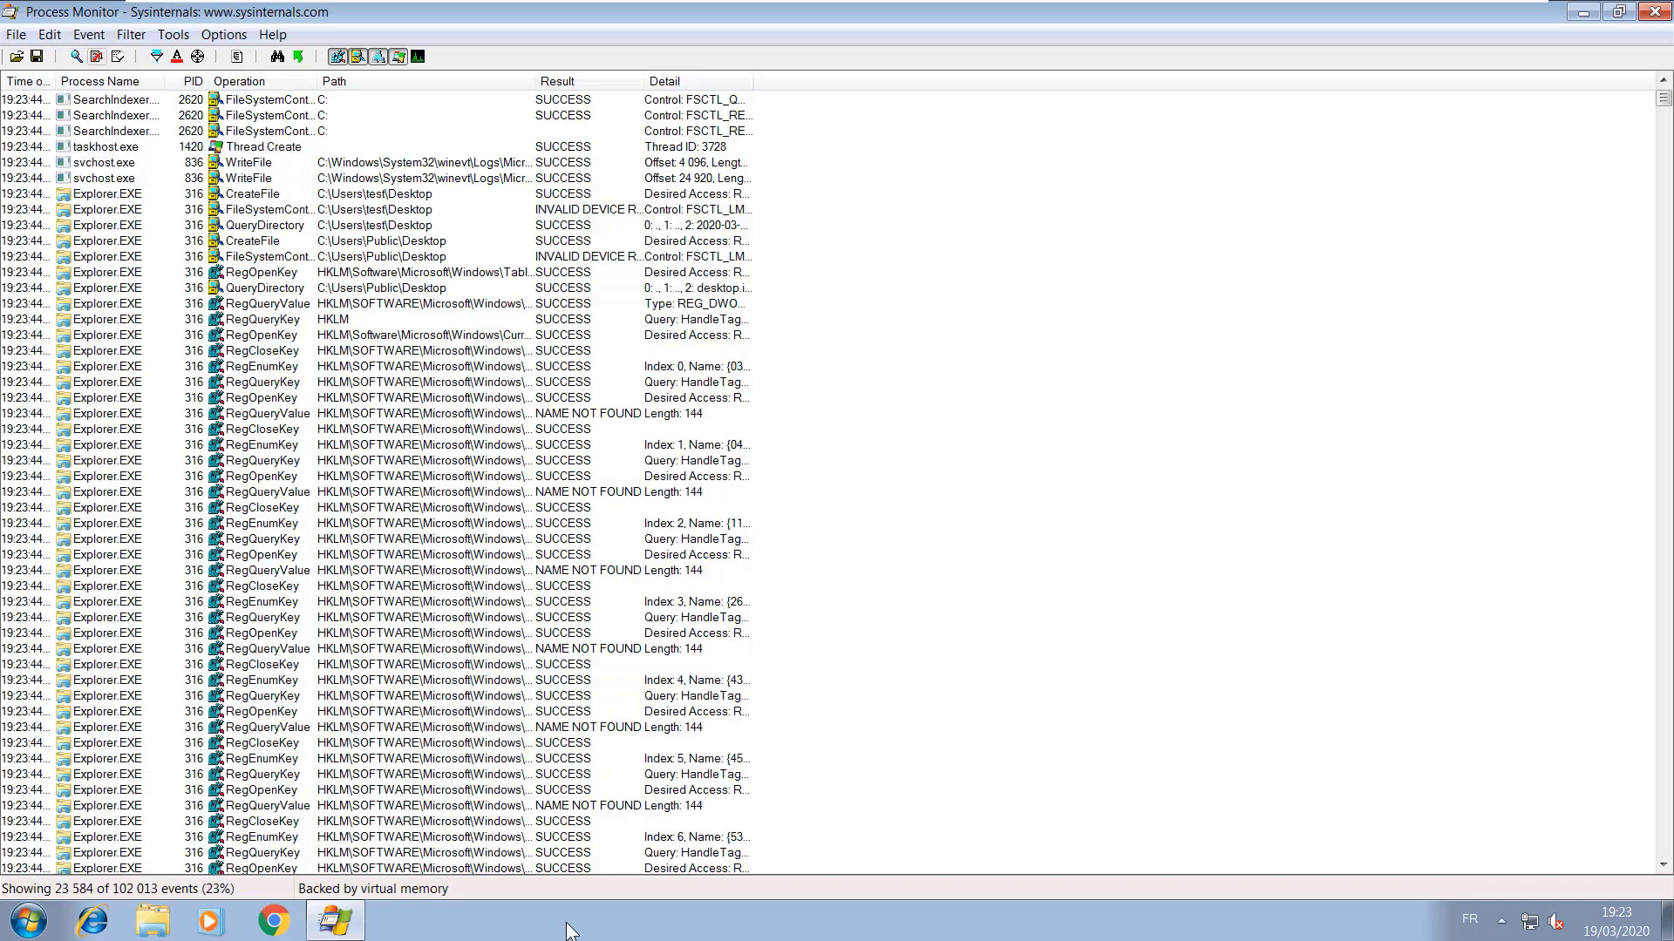
# - Run the traickbot executable on the desktop as administrator, and return to Process Monitor while it captures events
pyautogui.click(335, 920)
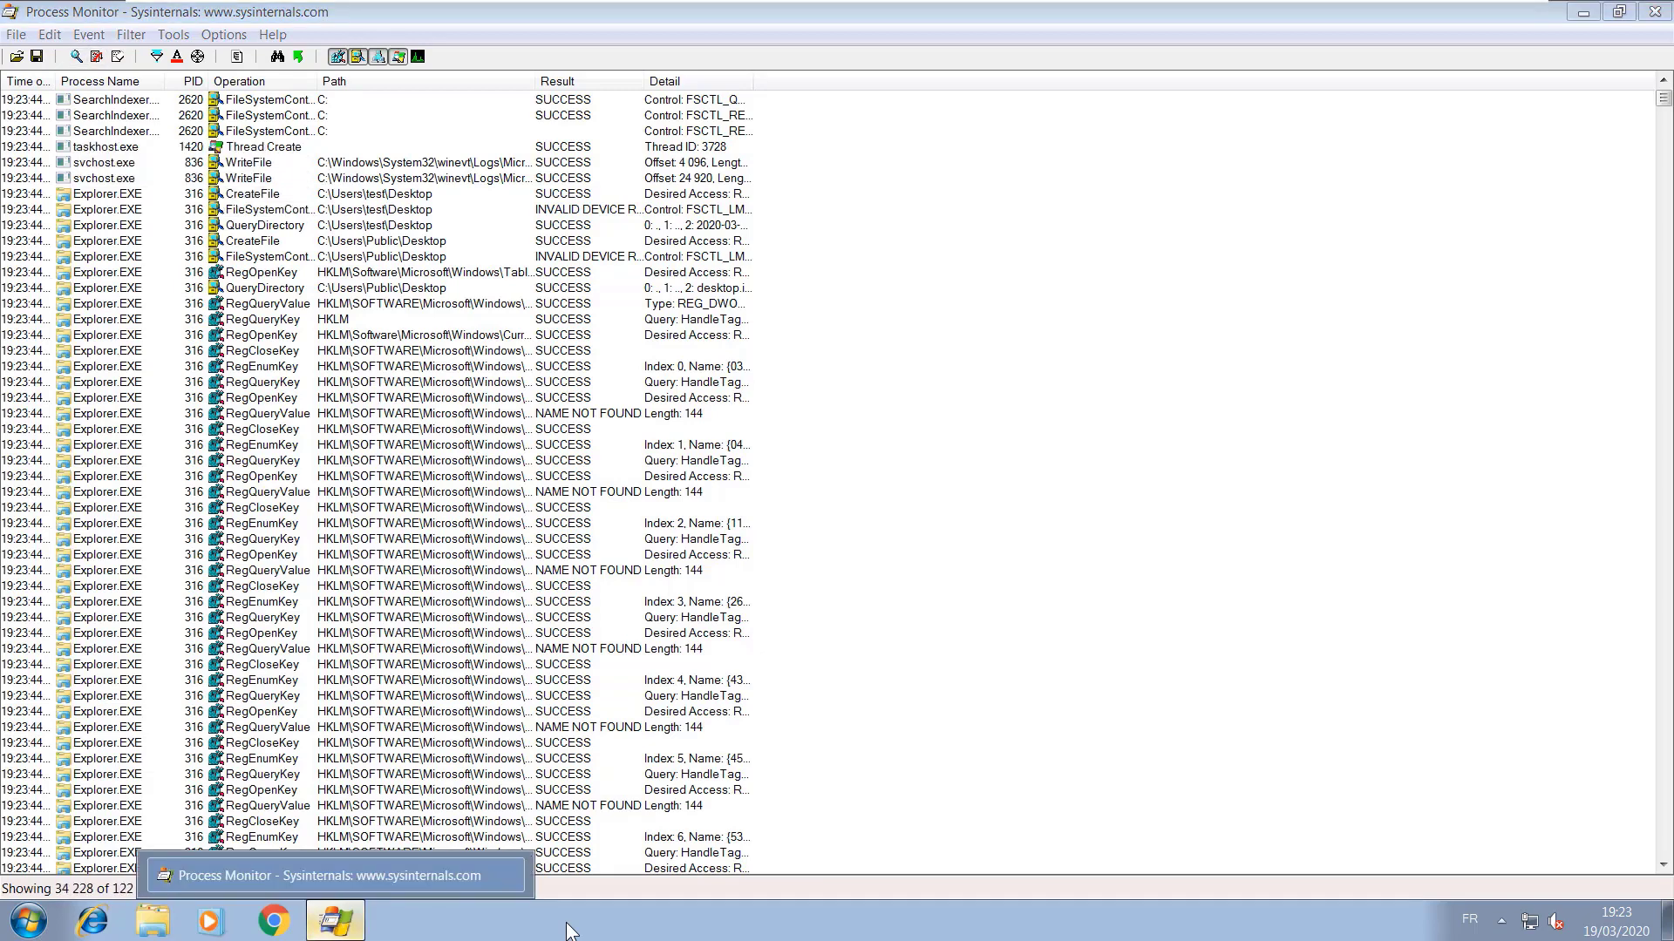
pyautogui.rightClick(163, 43)
pyautogui.press('Return')
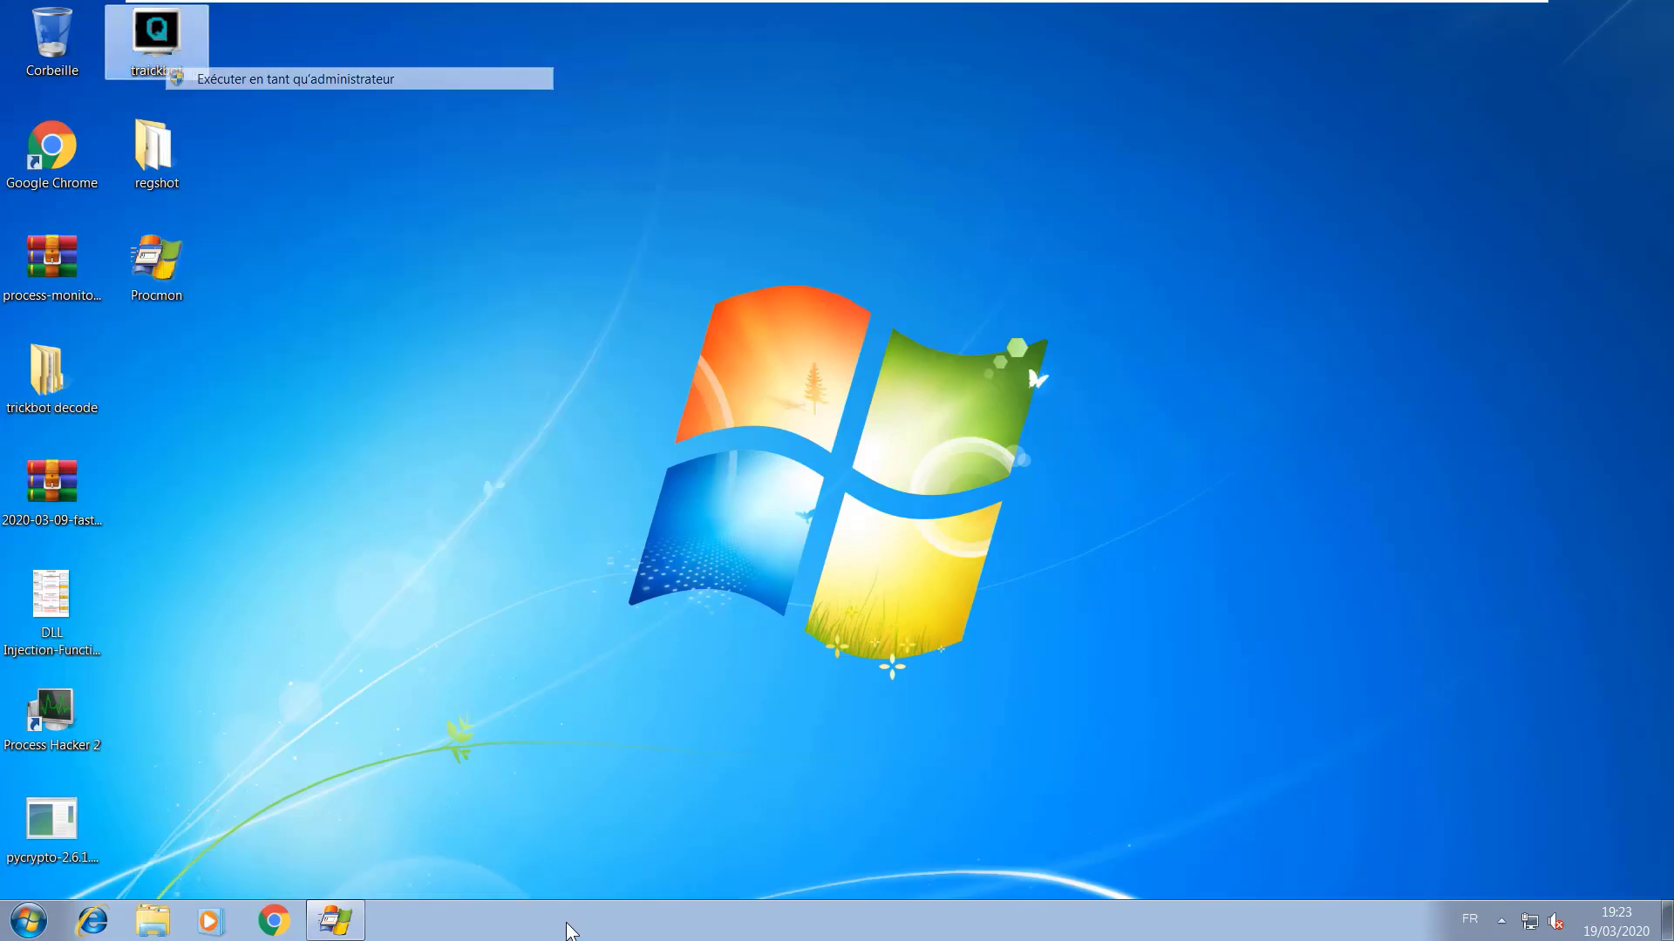
pyautogui.press('Left')
pyautogui.press('Return')
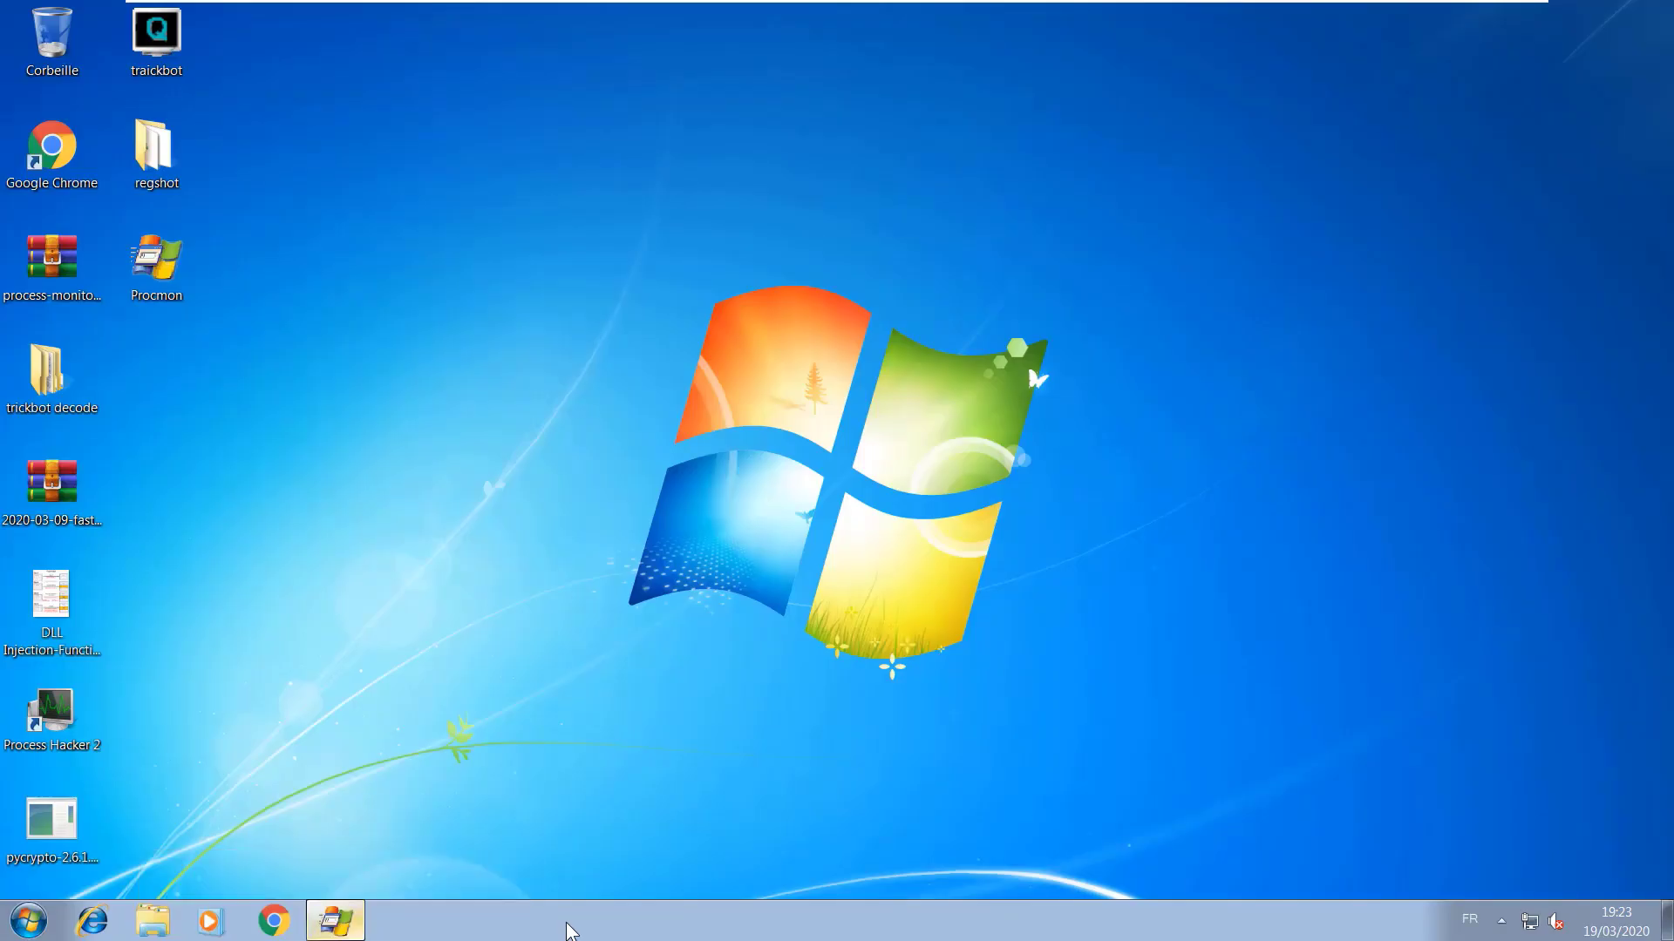
pyautogui.press('super+d')
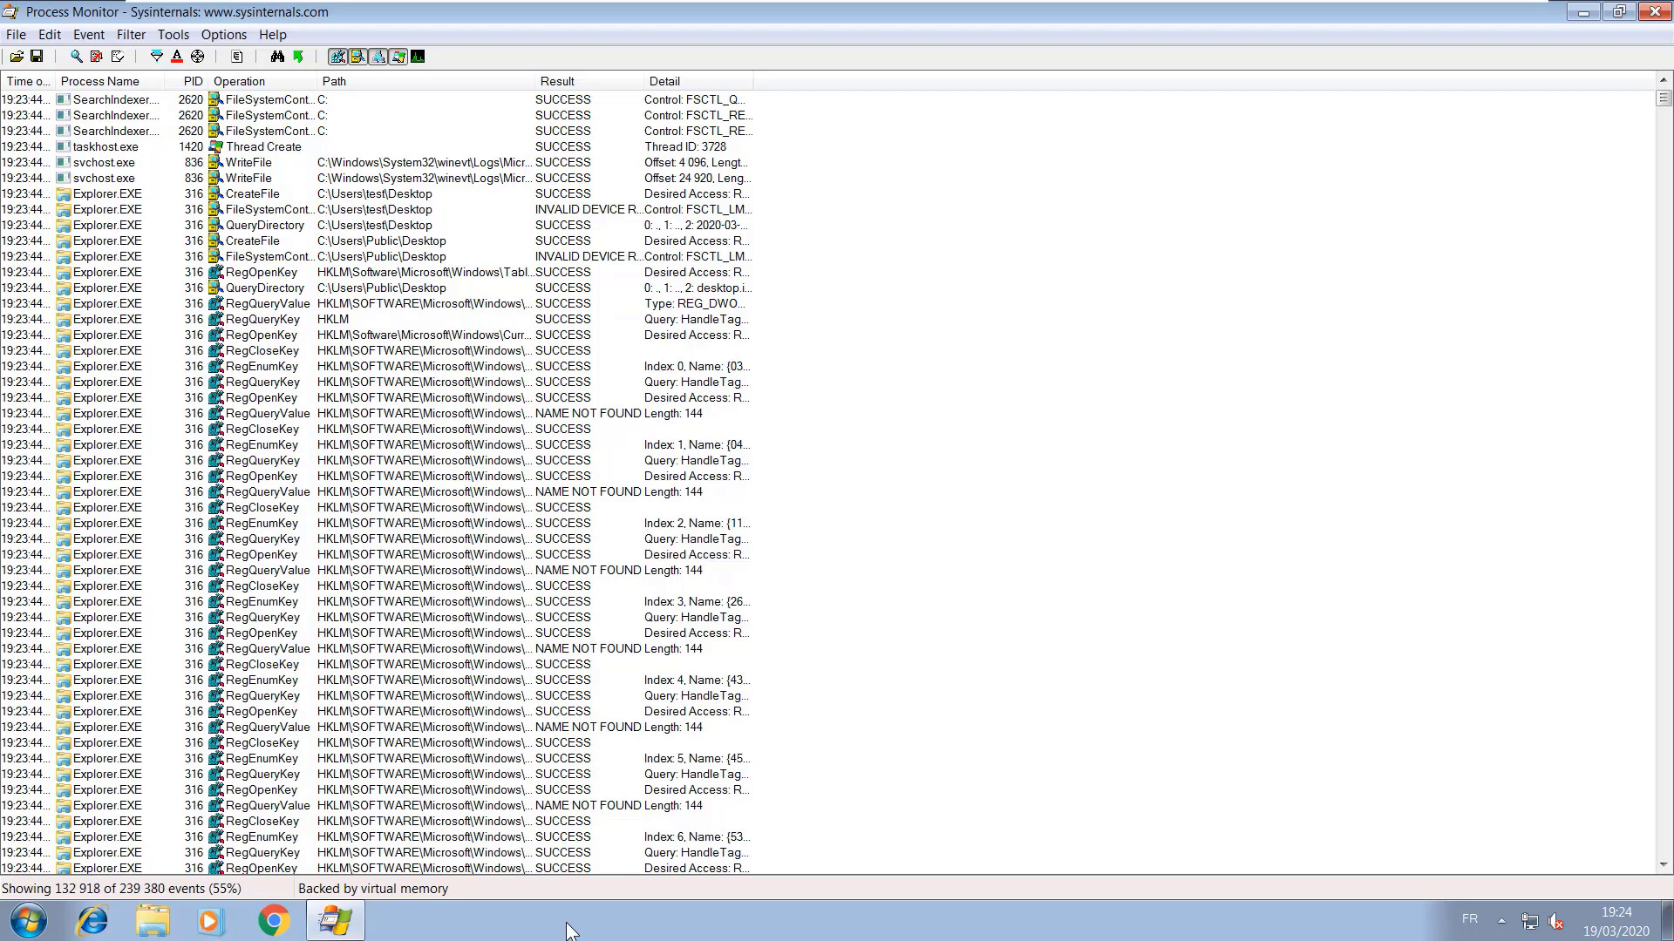
# - Open the event filter settings and set the new condition's column to Process Name
pyautogui.press('Down')
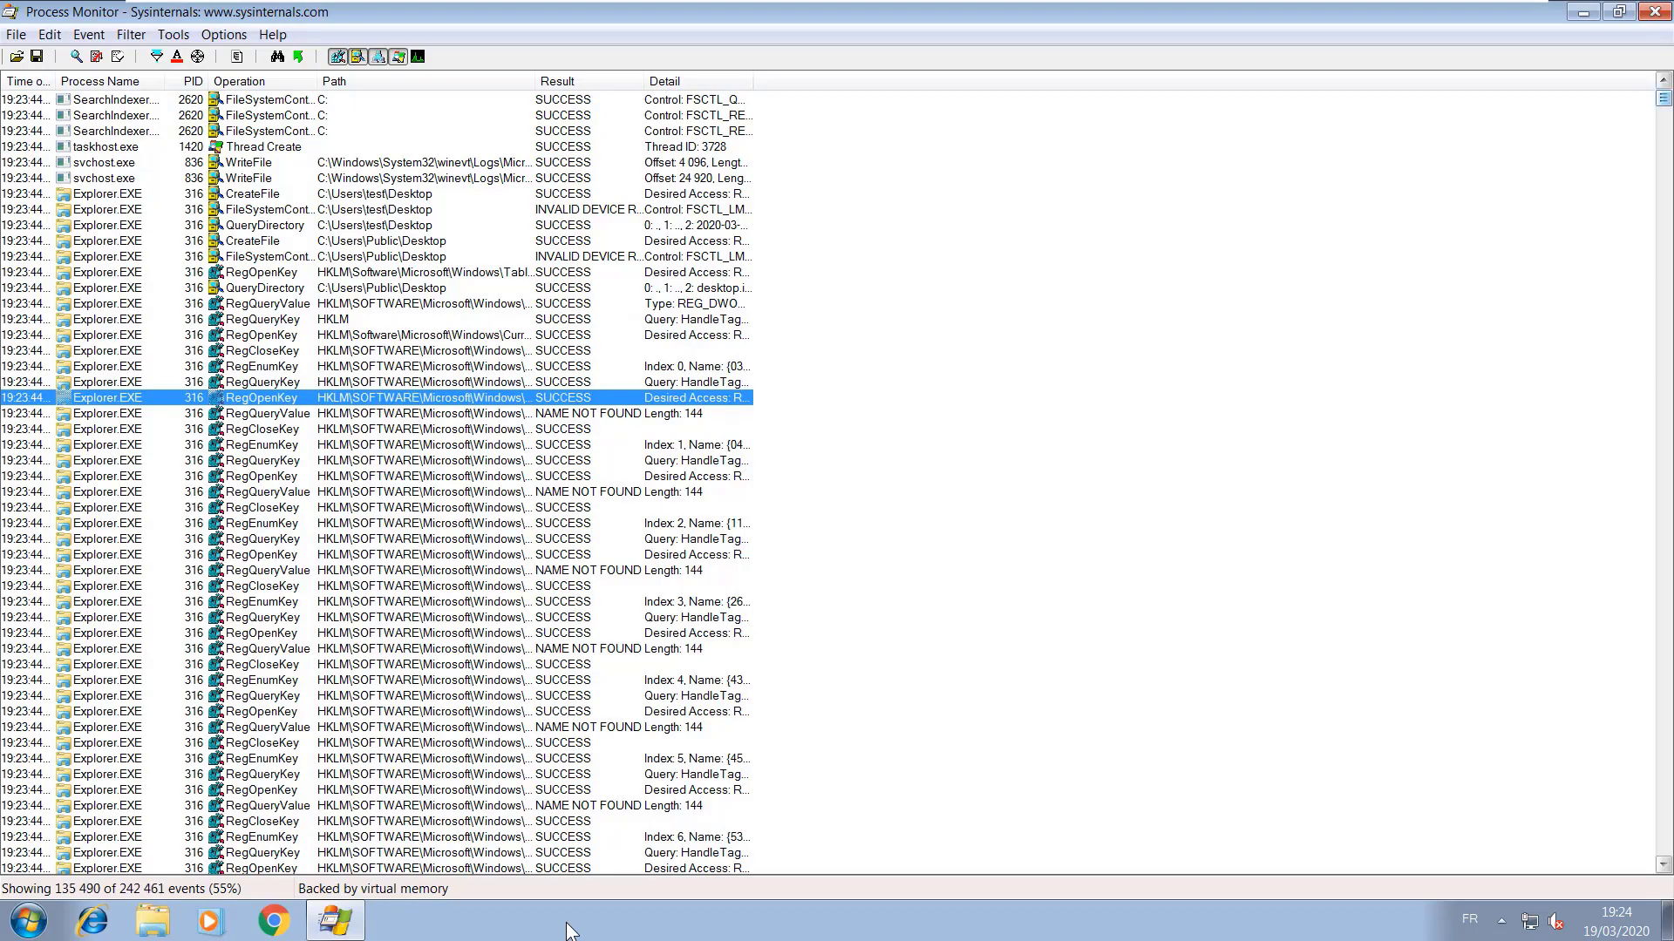
pyautogui.moveTo(1662, 97)
pyautogui.mouseDown()
pyautogui.moveTo(1662, 844)
pyautogui.moveTo(1663, 102)
pyautogui.mouseUp()
pyautogui.press('F3')
pyautogui.hotkey('ctrl', 'l')
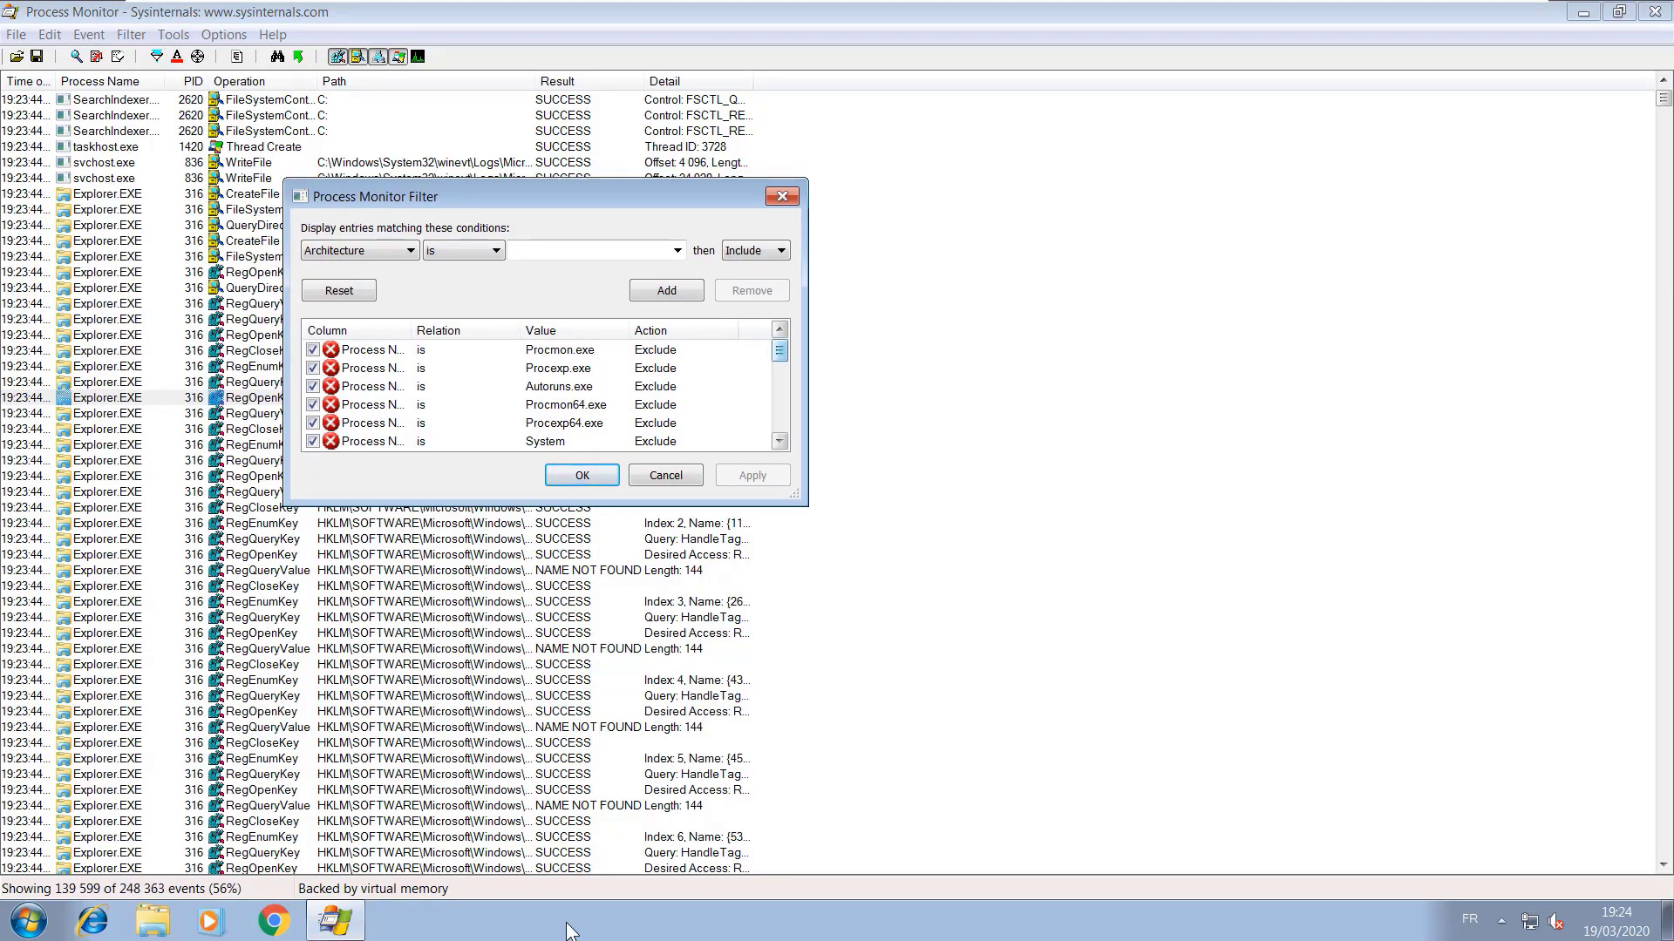
pyautogui.click(359, 250)
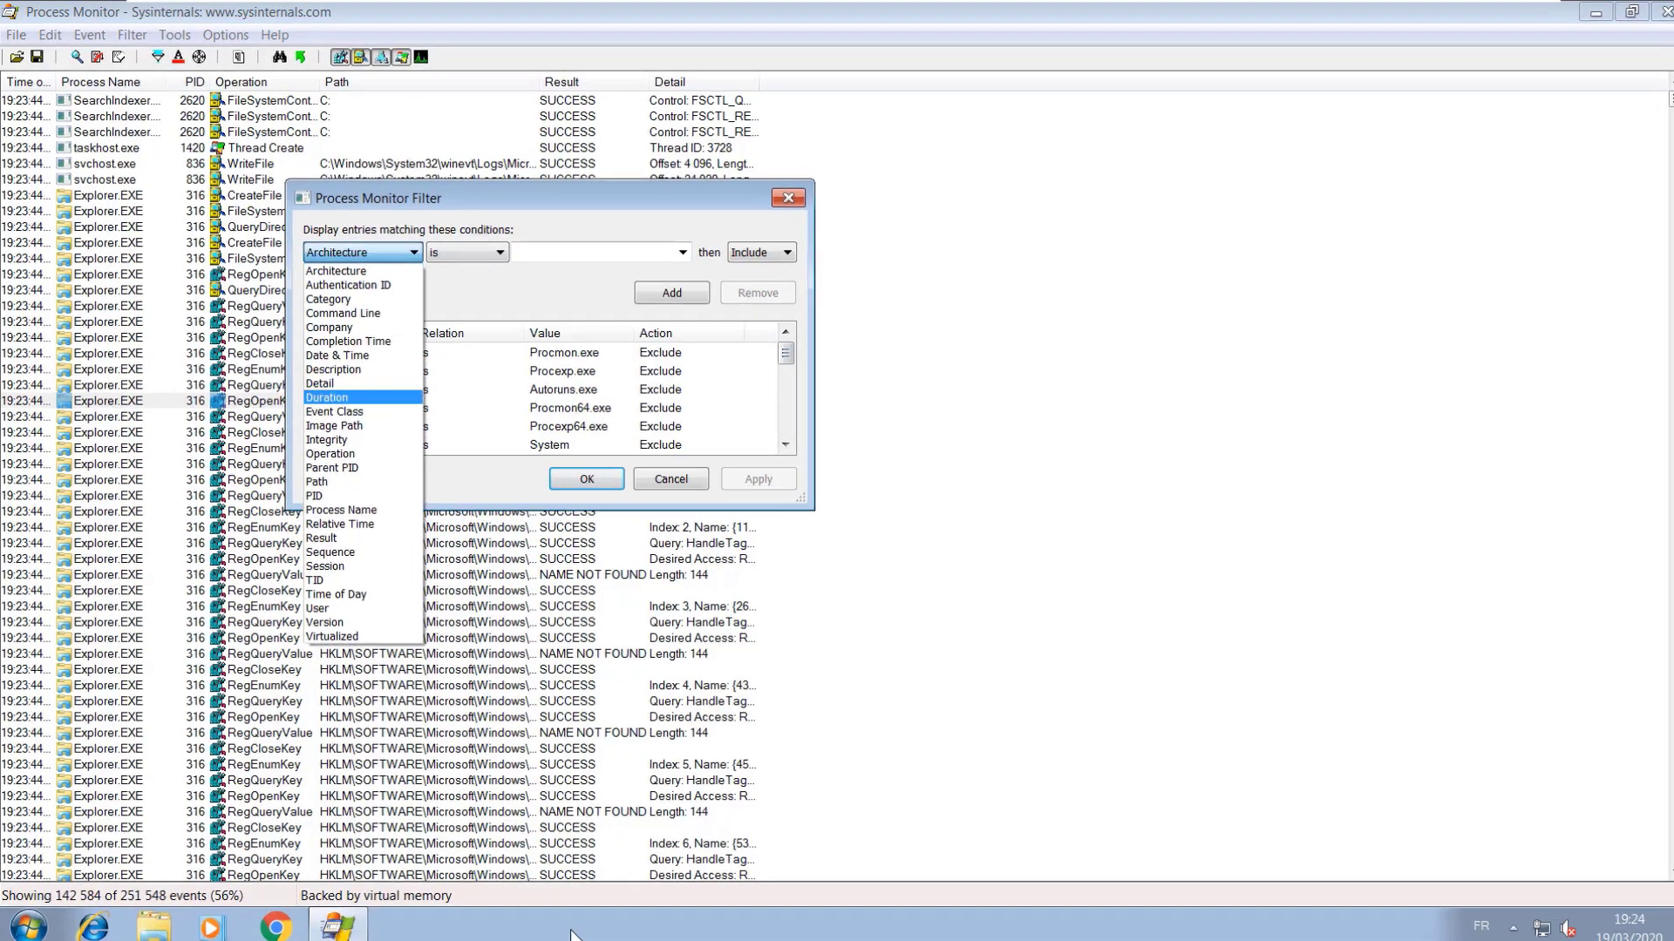
pyautogui.press('Down')
pyautogui.press('Down')
pyautogui.press('Down')
pyautogui.press('Down')
pyautogui.press('Down')
pyautogui.press('Down')
pyautogui.press('Down')
pyautogui.press('Down')
pyautogui.press('Down')
pyautogui.press('Down')
pyautogui.press('Down')
pyautogui.press('Down')
pyautogui.press('Down')
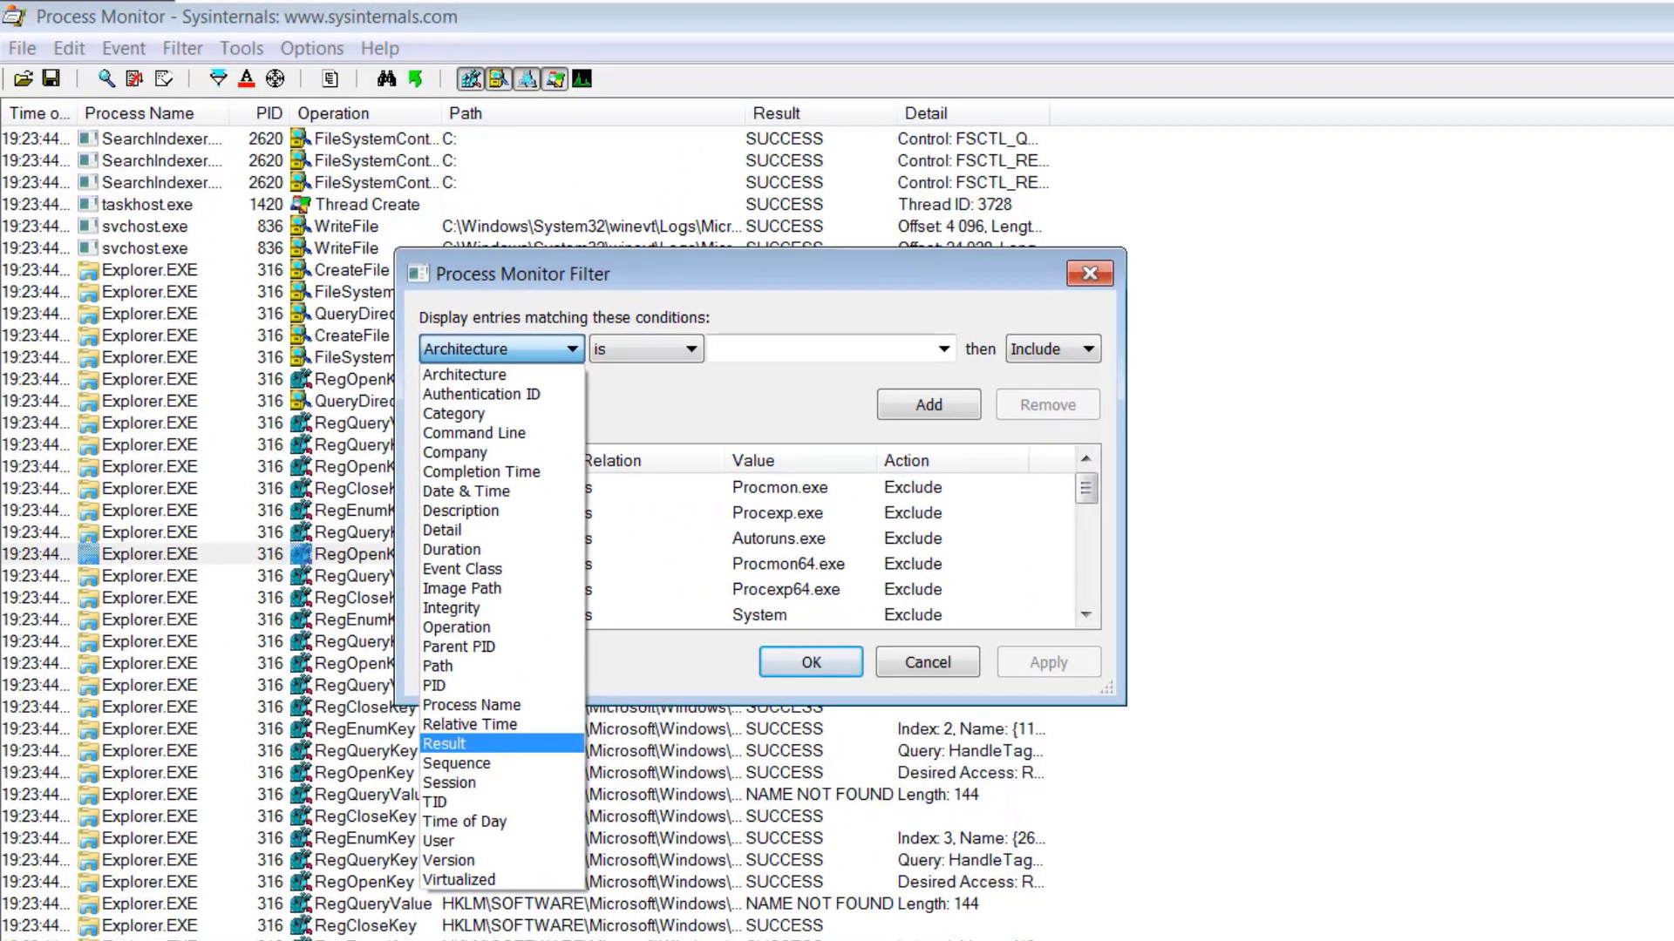
pyautogui.press('Up')
pyautogui.press('Up')
pyautogui.press('Up')
pyautogui.press('Up')
pyautogui.press('Up')
pyautogui.press('Up')
pyautogui.press('Up')
pyautogui.press('Up')
pyautogui.press('Up')
pyautogui.press('Up')
pyautogui.press('Down')
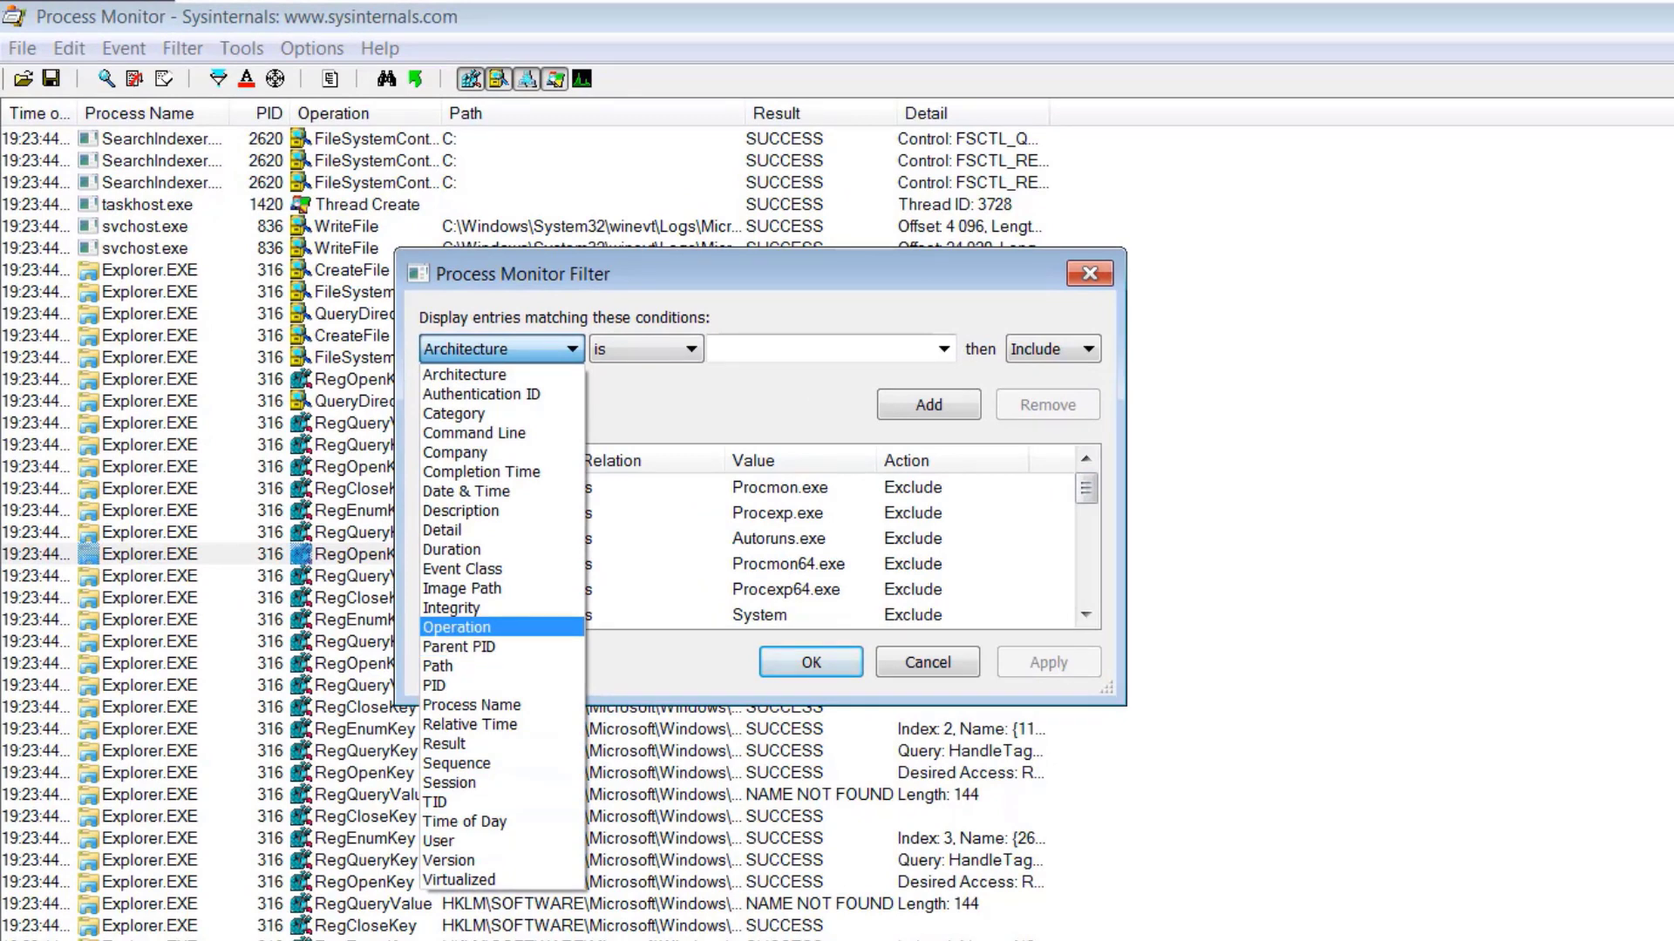
pyautogui.press('Down')
pyautogui.press('Down')
pyautogui.press('Down')
pyautogui.press('Up')
pyautogui.press('Up')
pyautogui.press('Up')
pyautogui.press('Up')
pyautogui.press('Up')
pyautogui.press('Up')
pyautogui.press('Down')
pyautogui.press('Down')
pyautogui.press('Down')
pyautogui.press('Down')
pyautogui.press('Down')
pyautogui.press('Down')
pyautogui.press('Down')
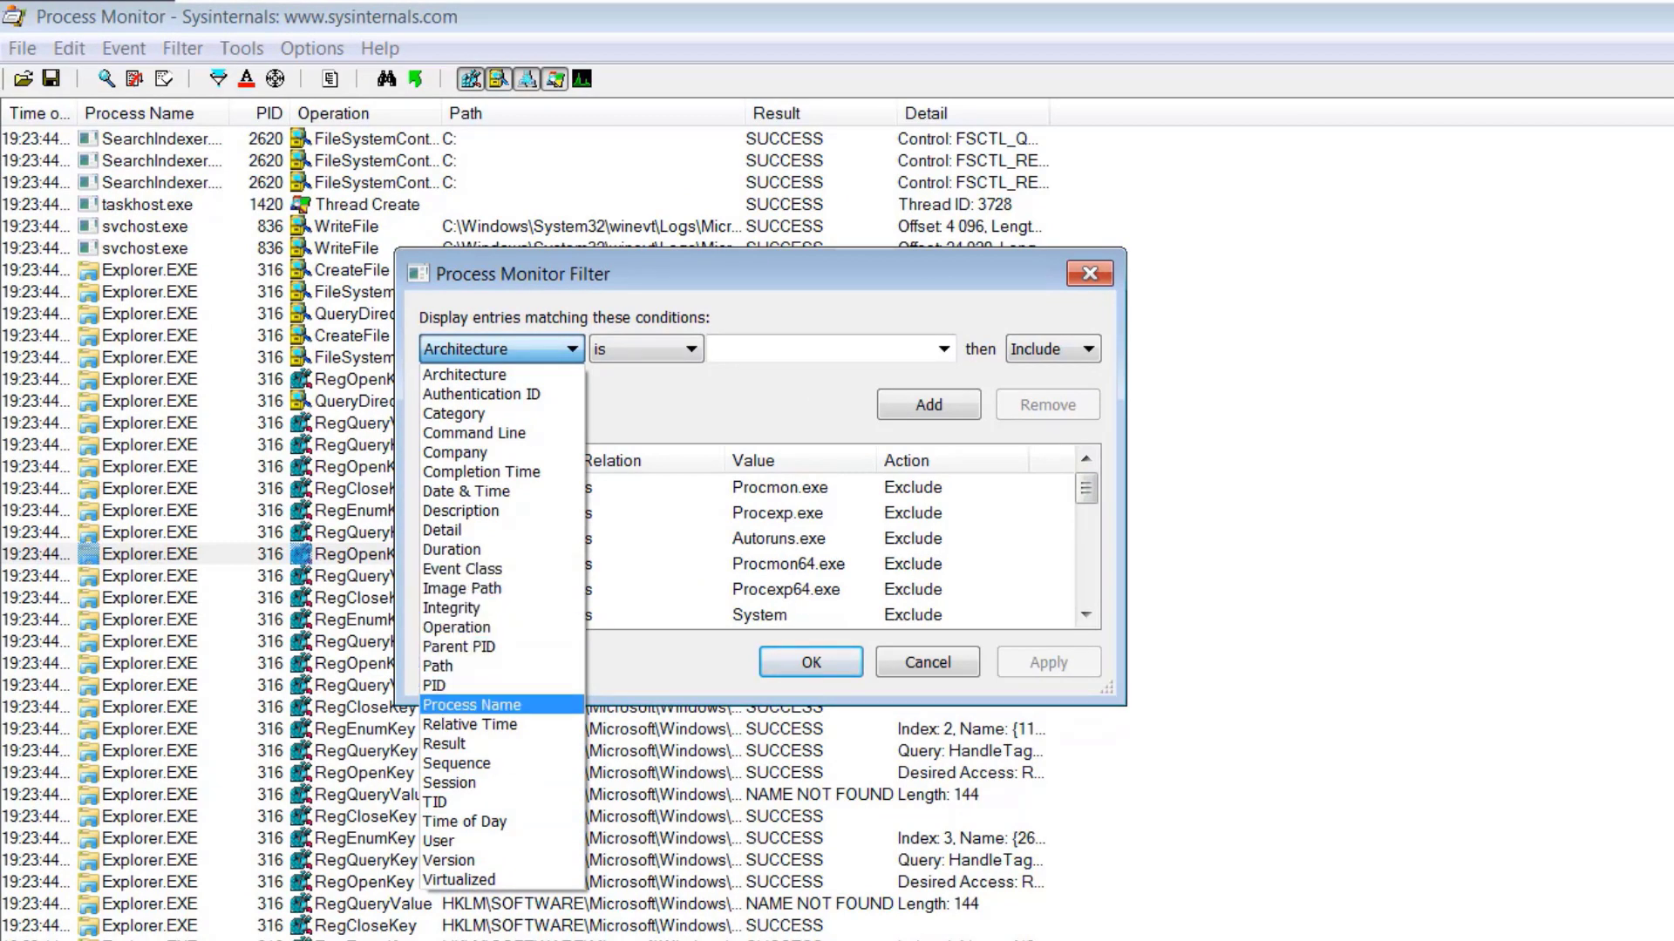
pyautogui.press('Return')
pyautogui.click(715, 347)
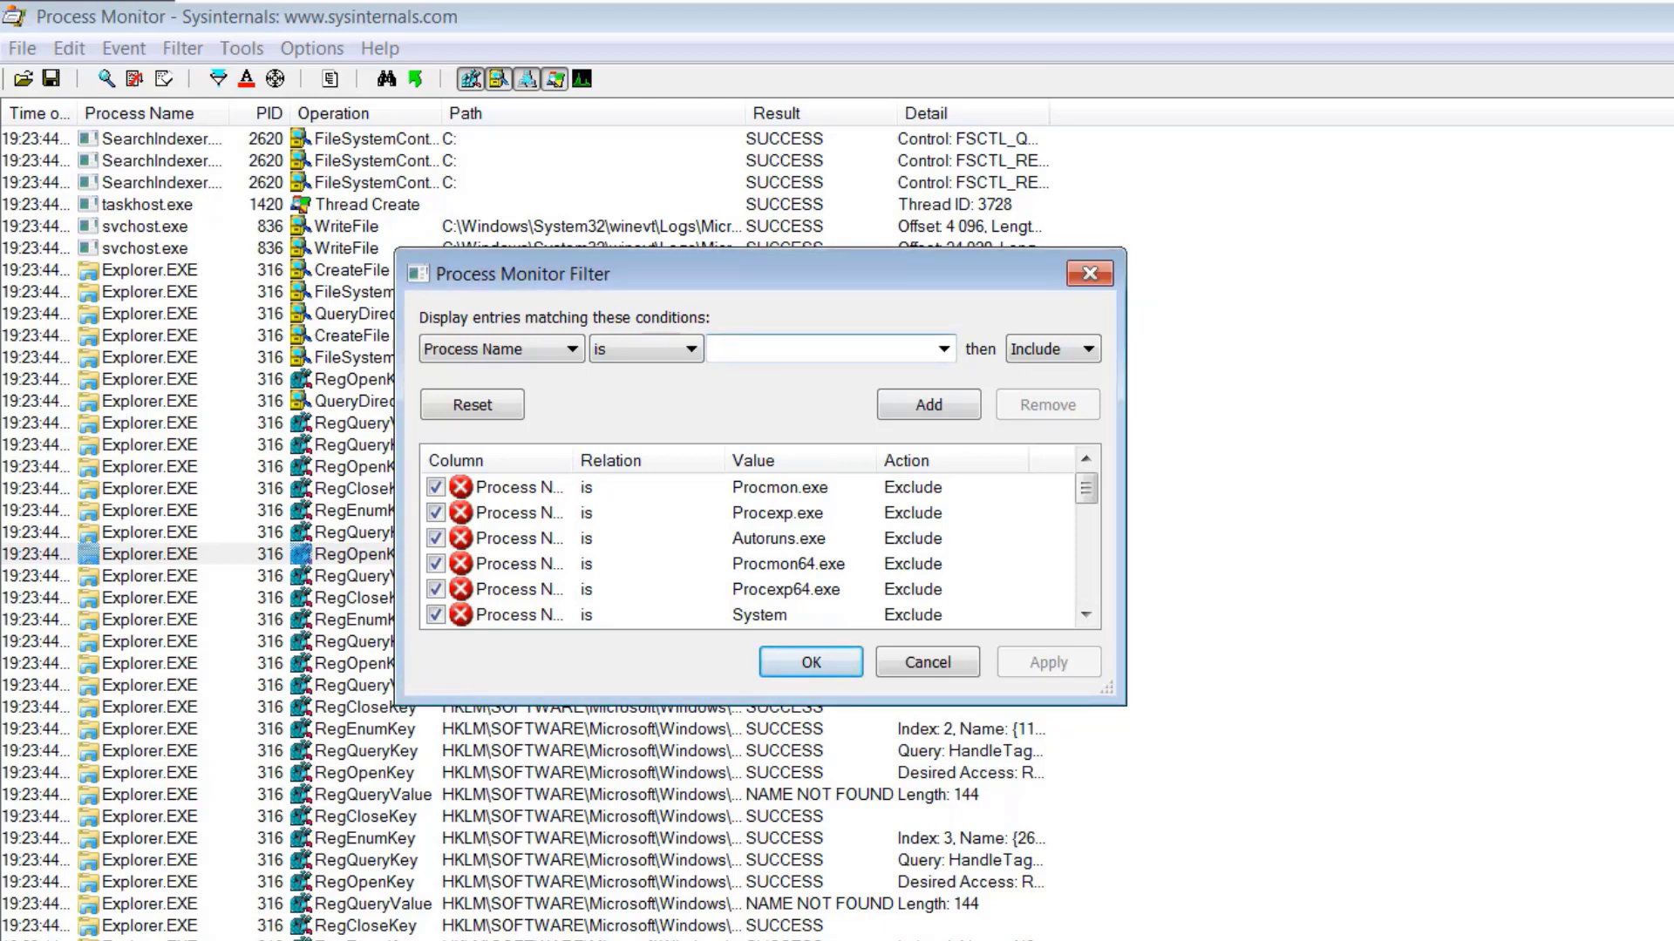
# - Check the exact file name of the traickbot executable on the desktop
pyautogui.press('Return')
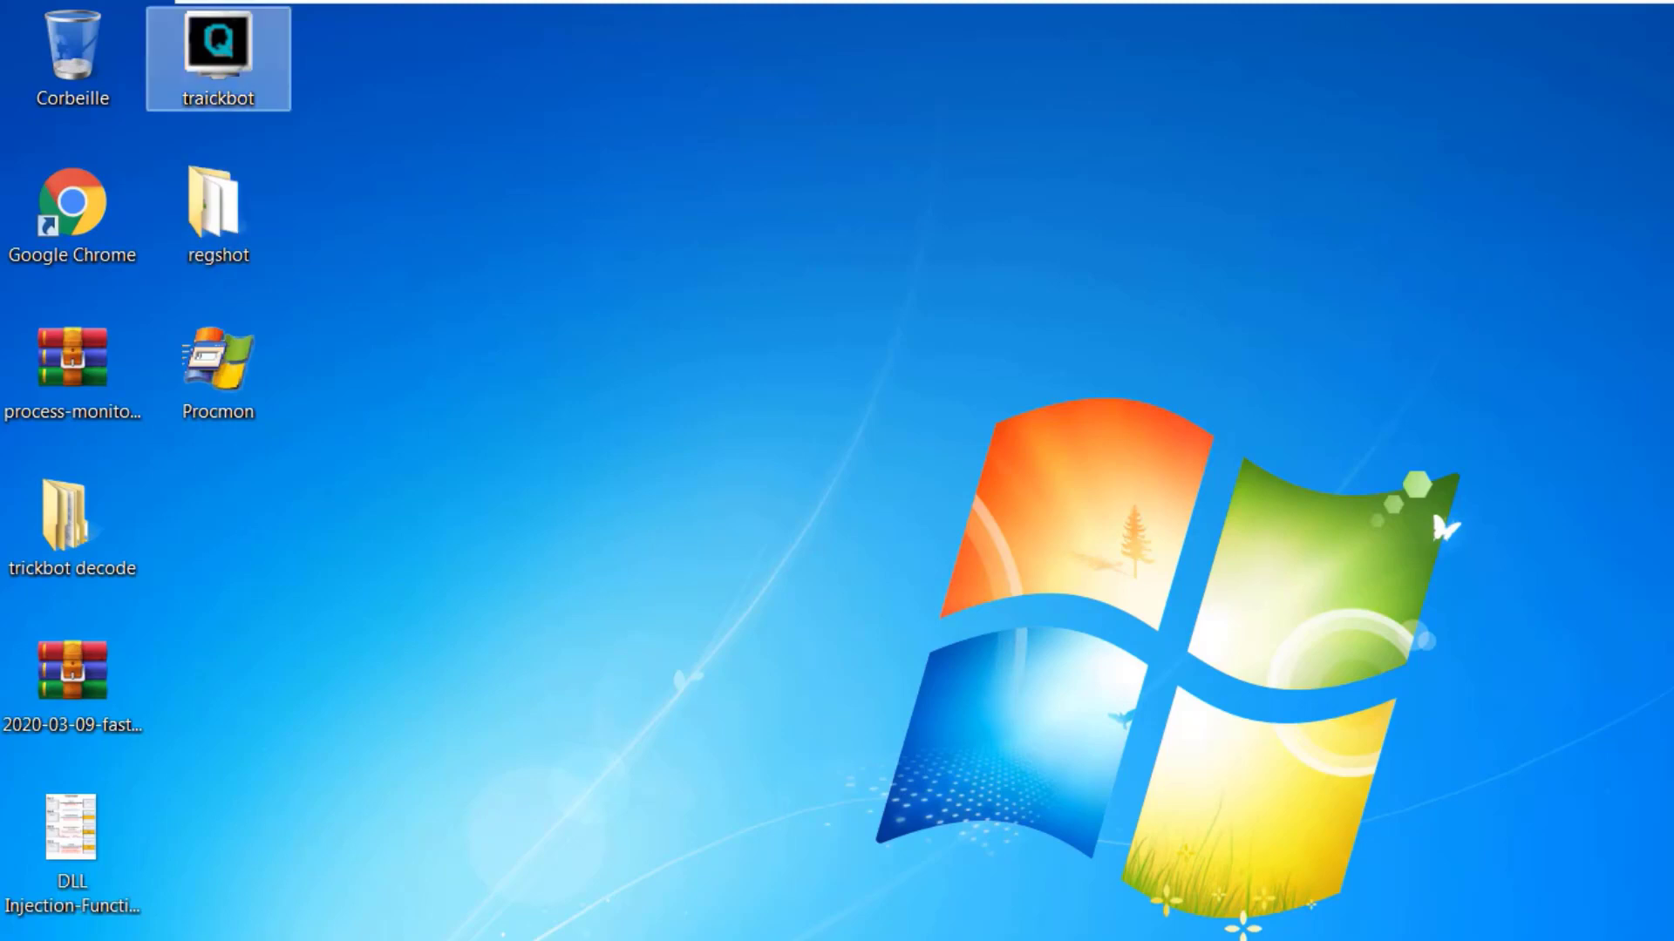
pyautogui.rightClick(224, 86)
pyautogui.click(315, 649)
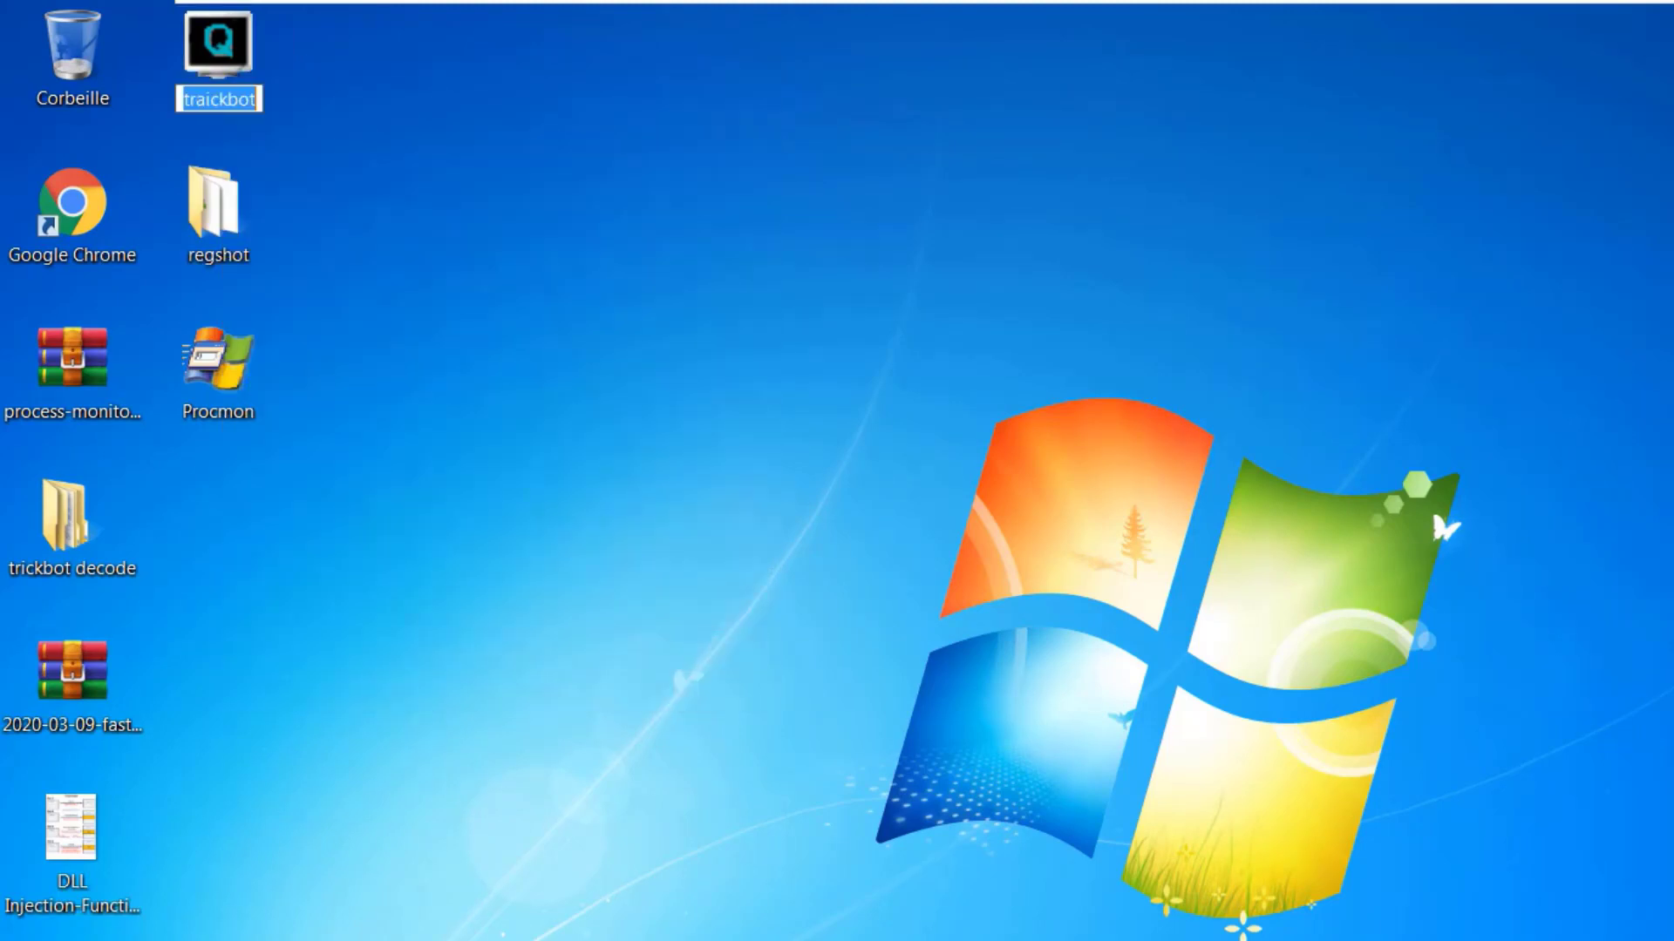
pyautogui.press('Return')
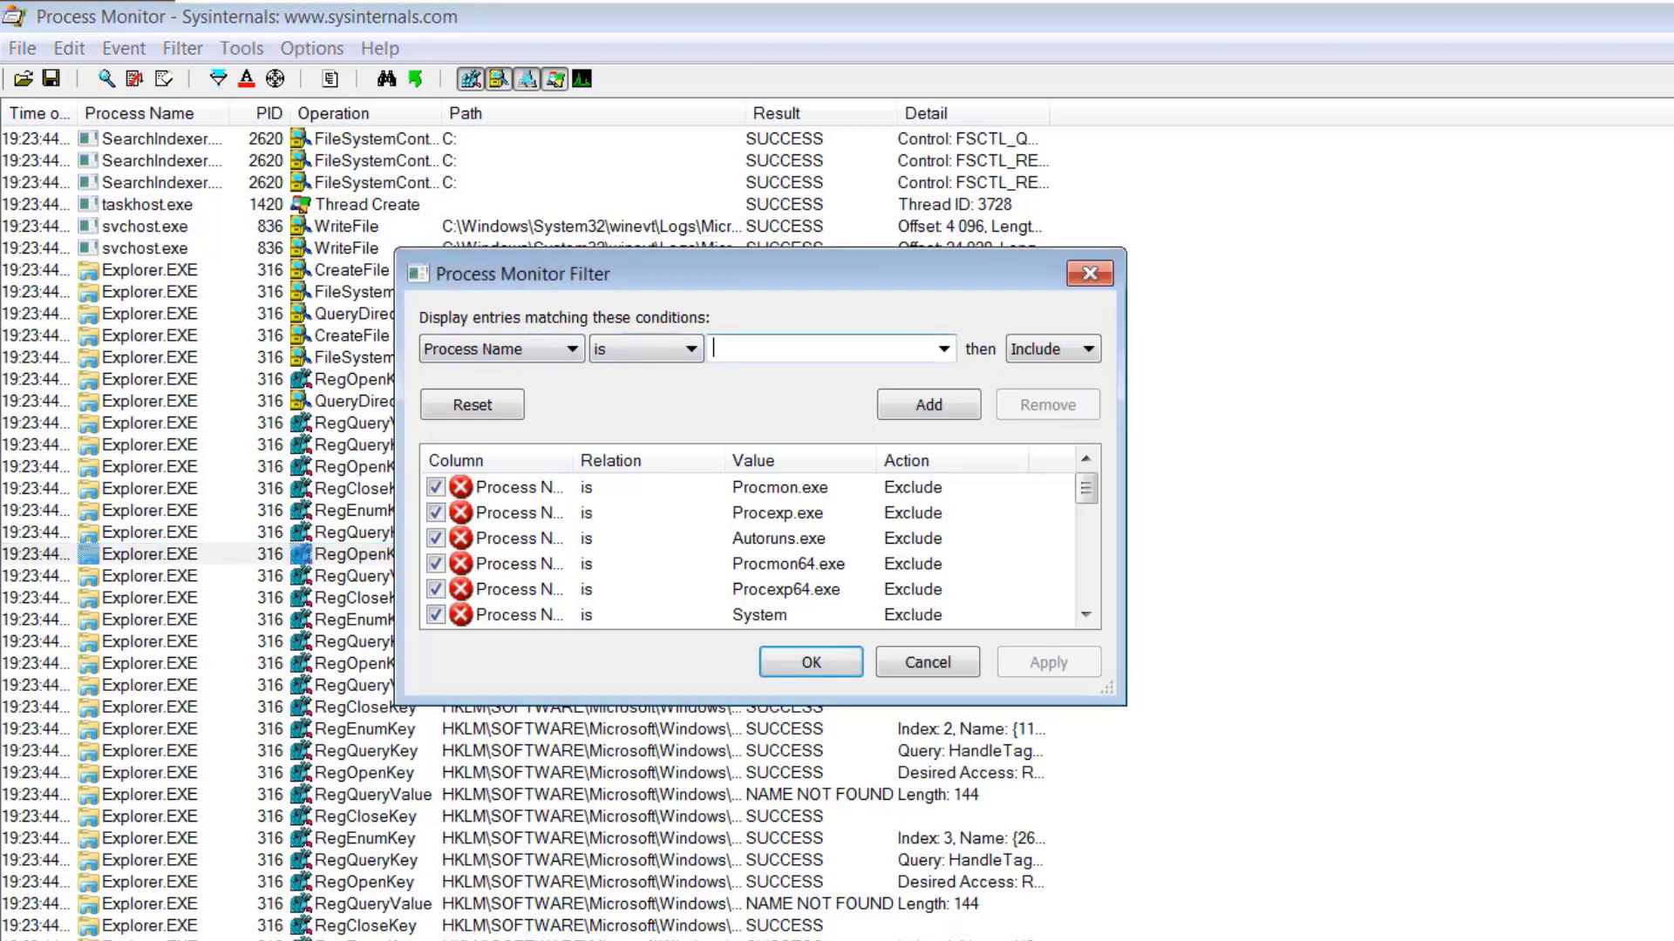
# - Add and apply an Include rule for Process Name is traickbot.exe
pyautogui.write('traickbot.exe')
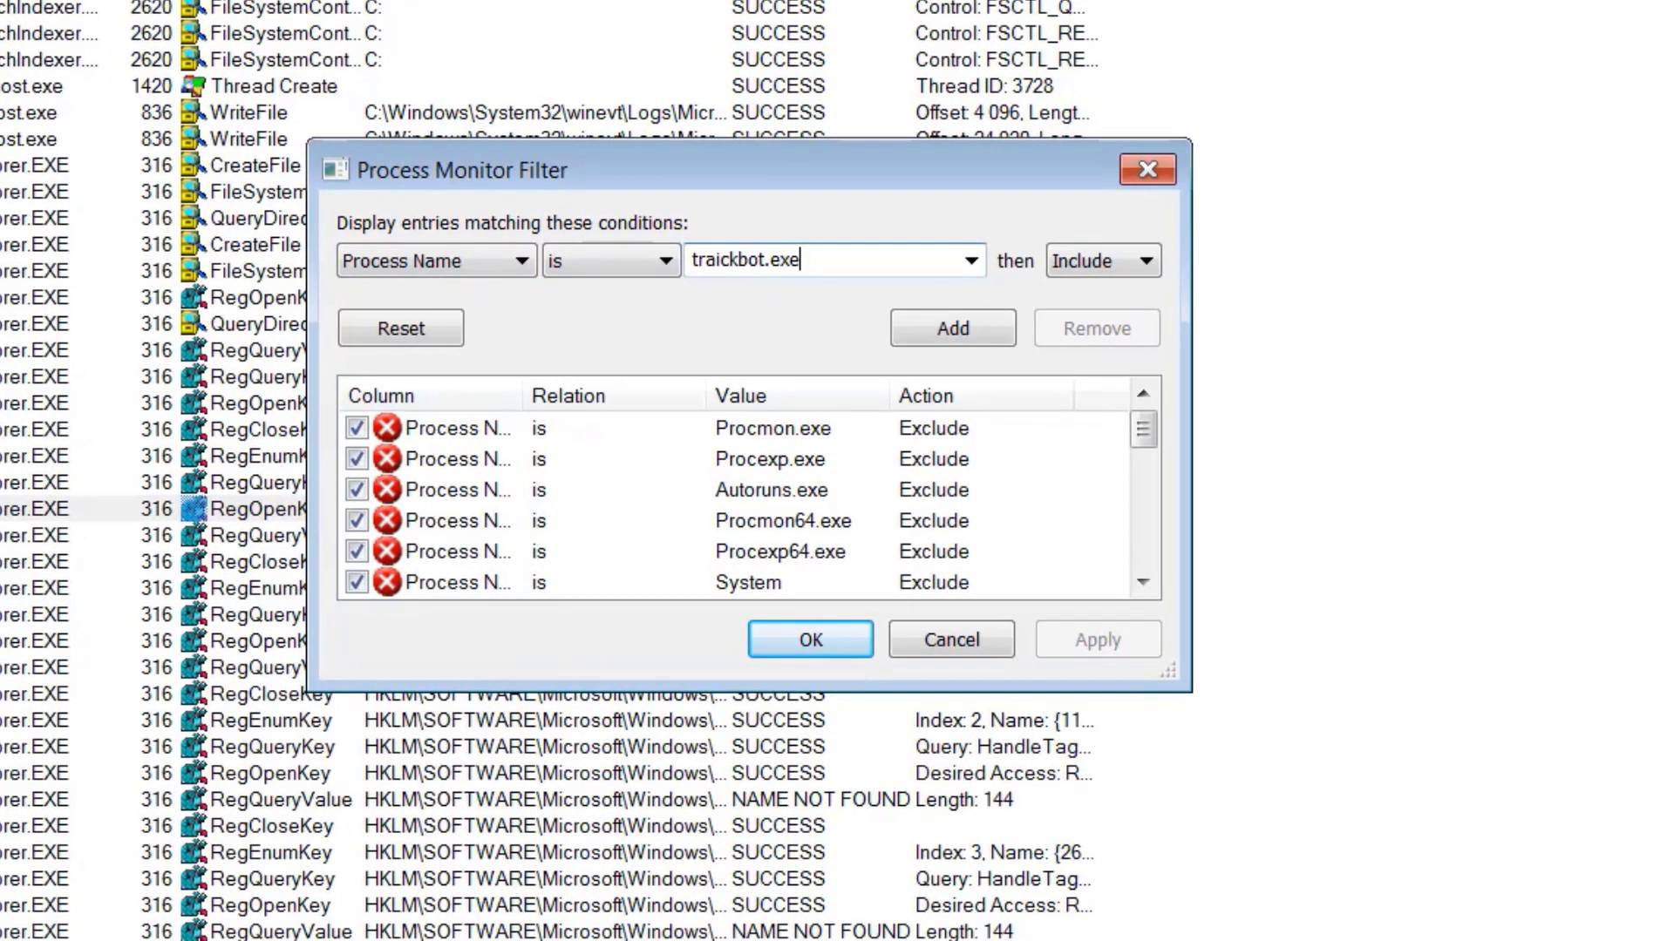
pyautogui.click(947, 349)
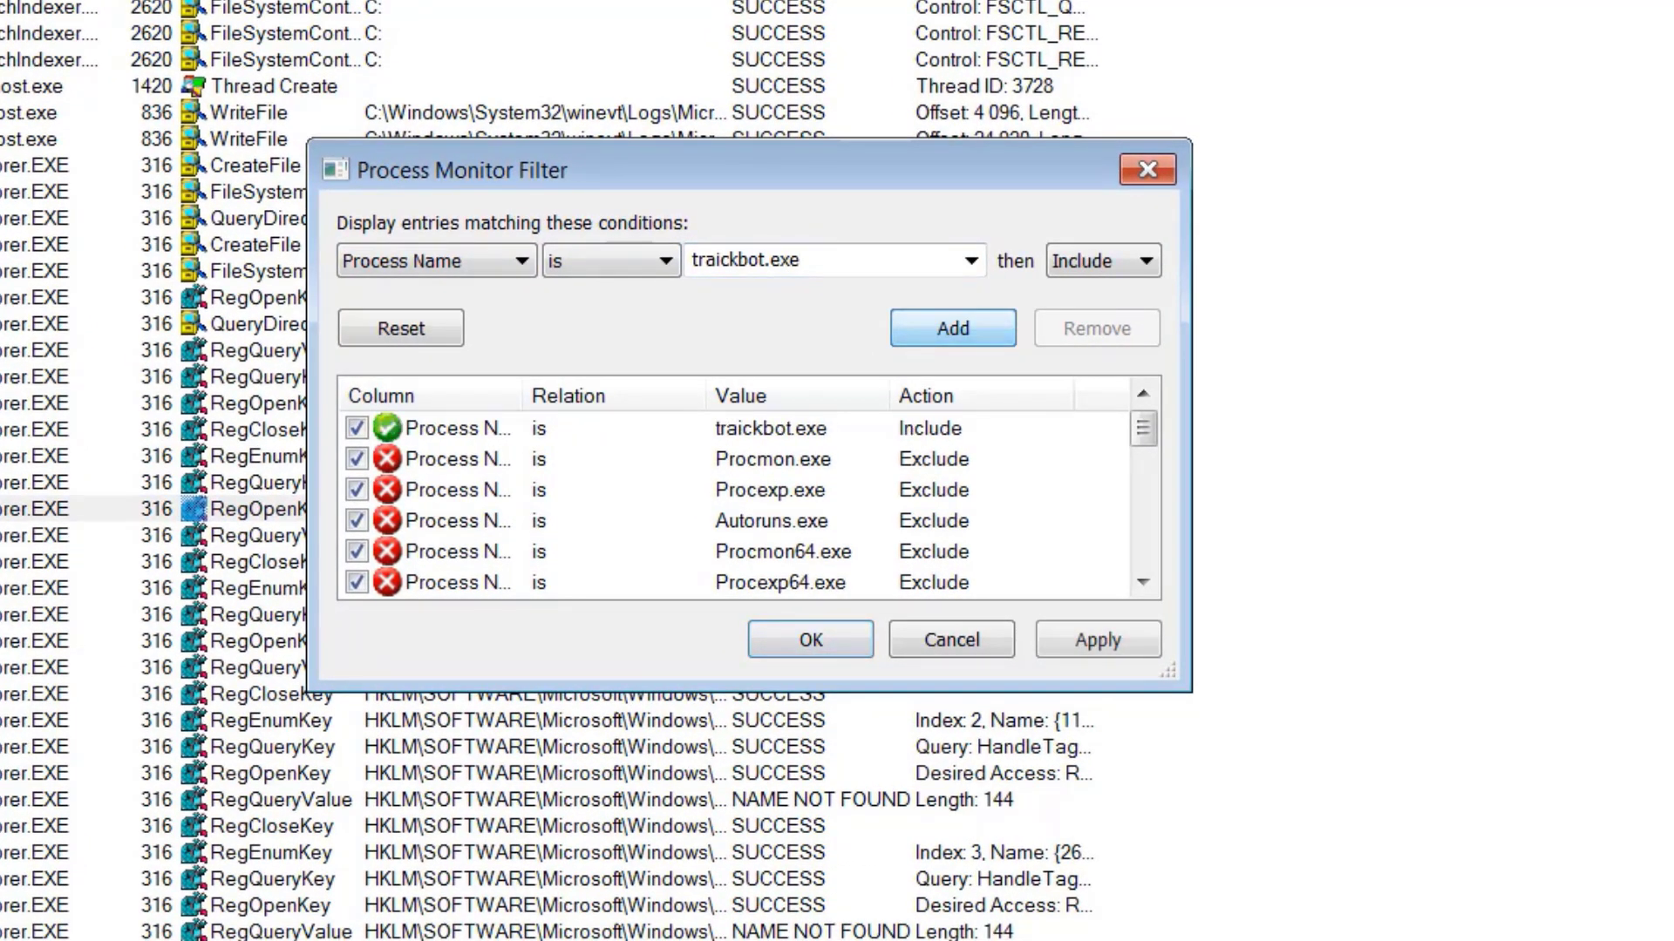
pyautogui.click(1097, 640)
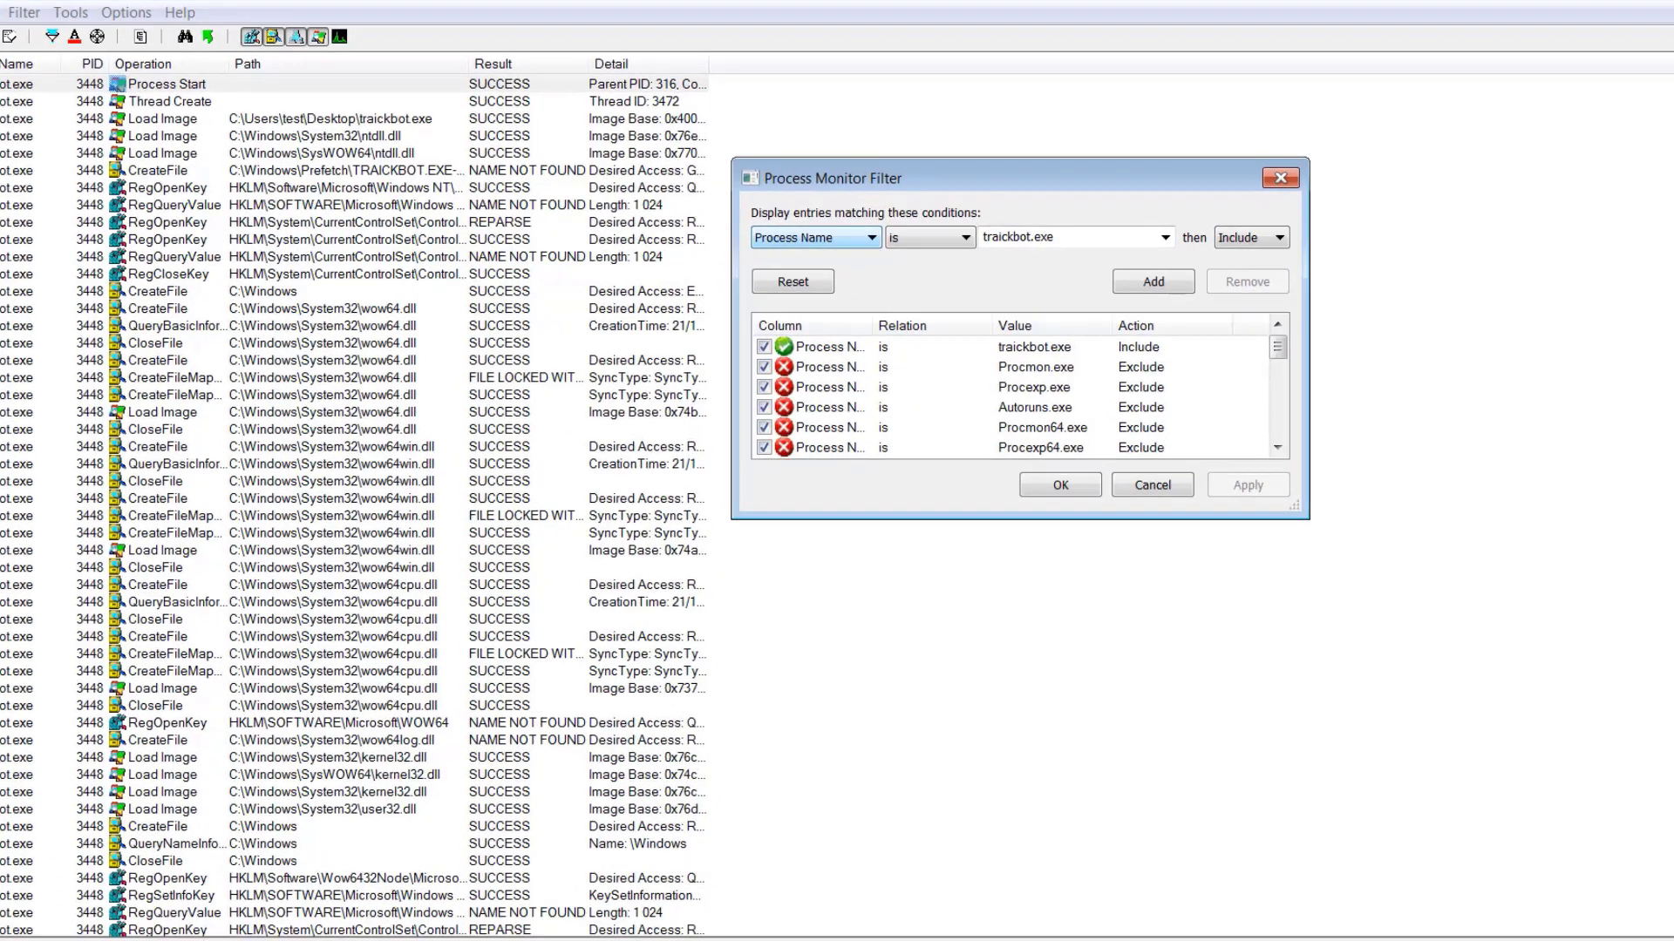
# - Set the column of the next filter condition to Operation
pyautogui.click(850, 239)
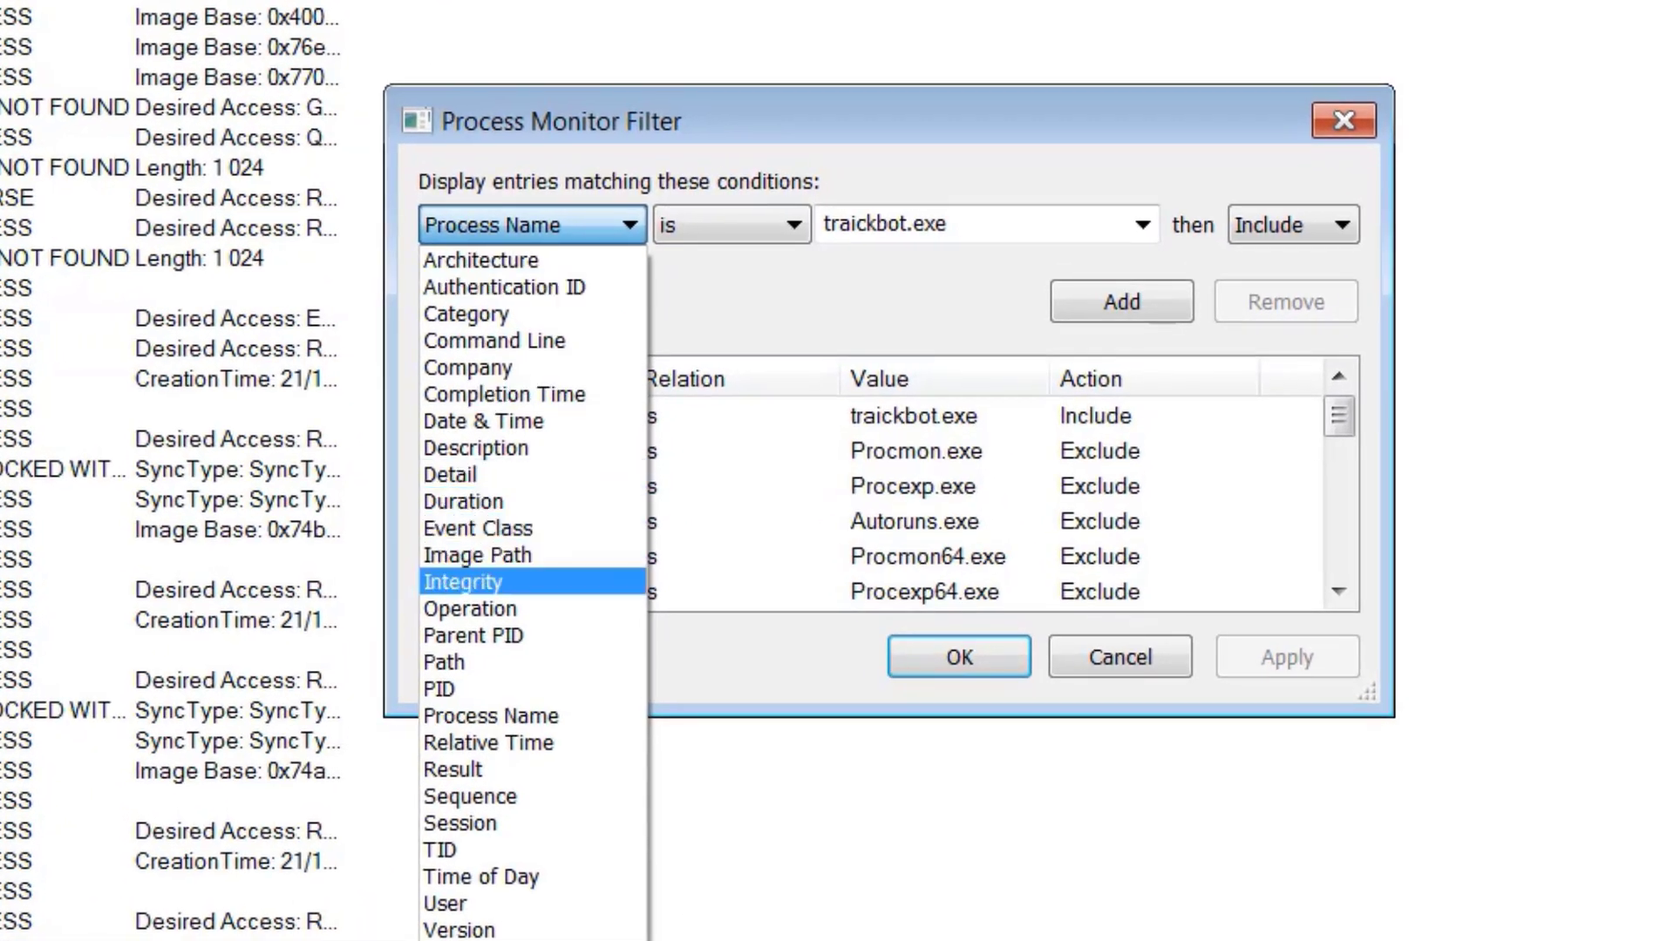
pyautogui.press('Down')
pyautogui.press('Down')
pyautogui.press('Return')
pyautogui.click(530, 225)
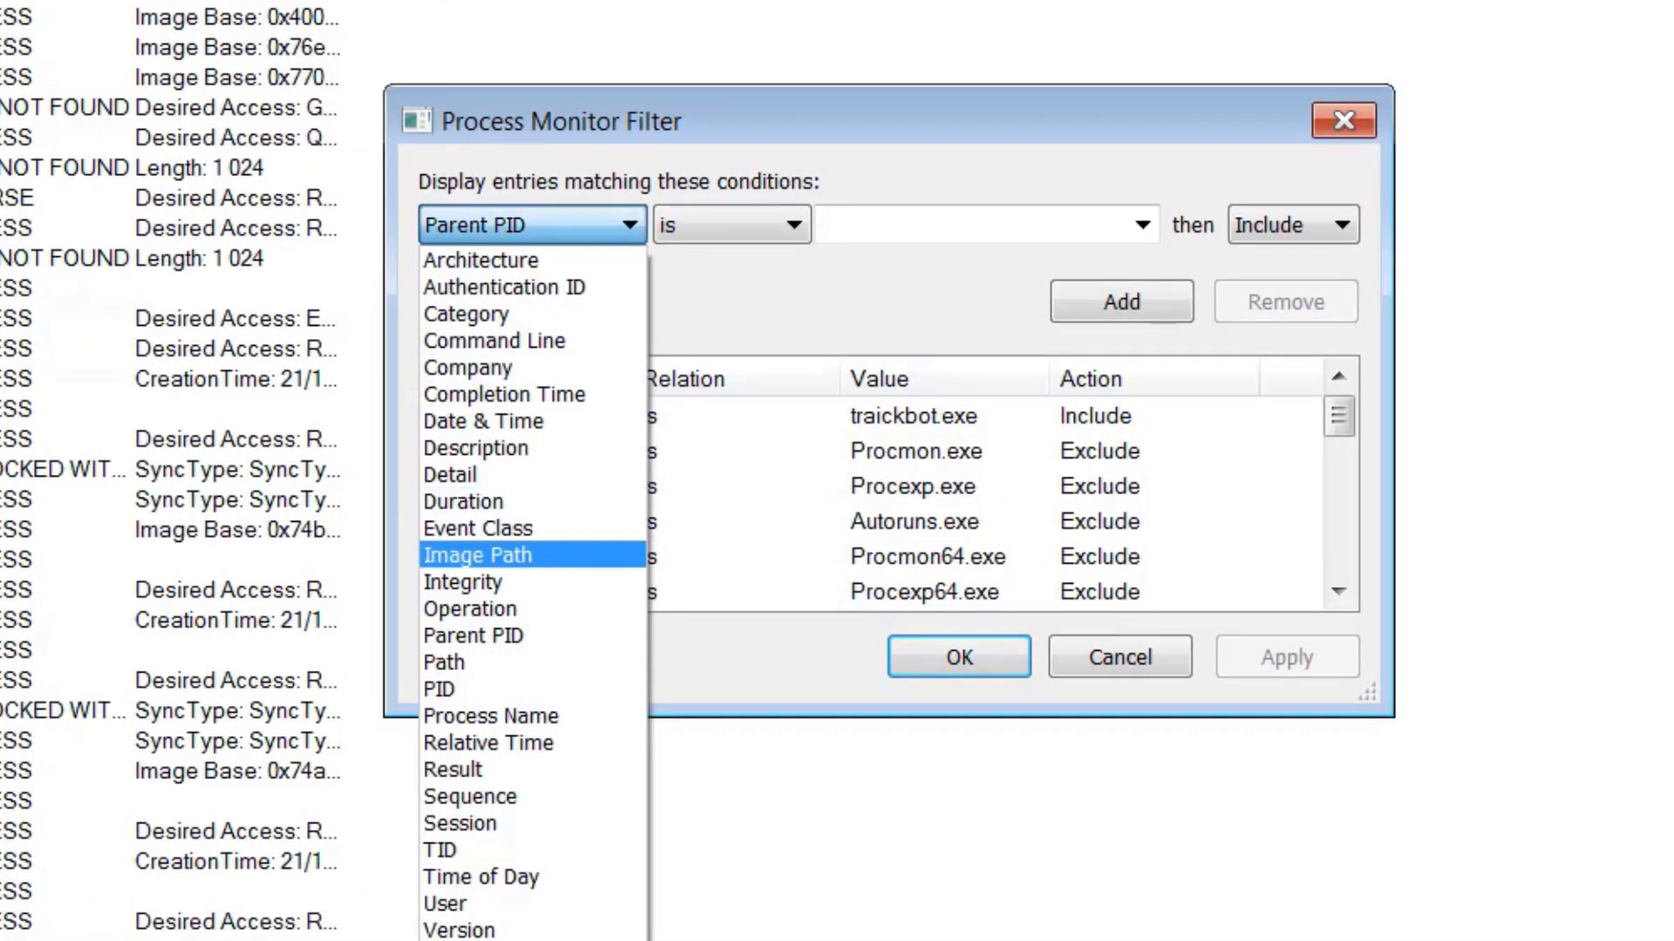
pyautogui.click(475, 609)
pyautogui.press('Tab')
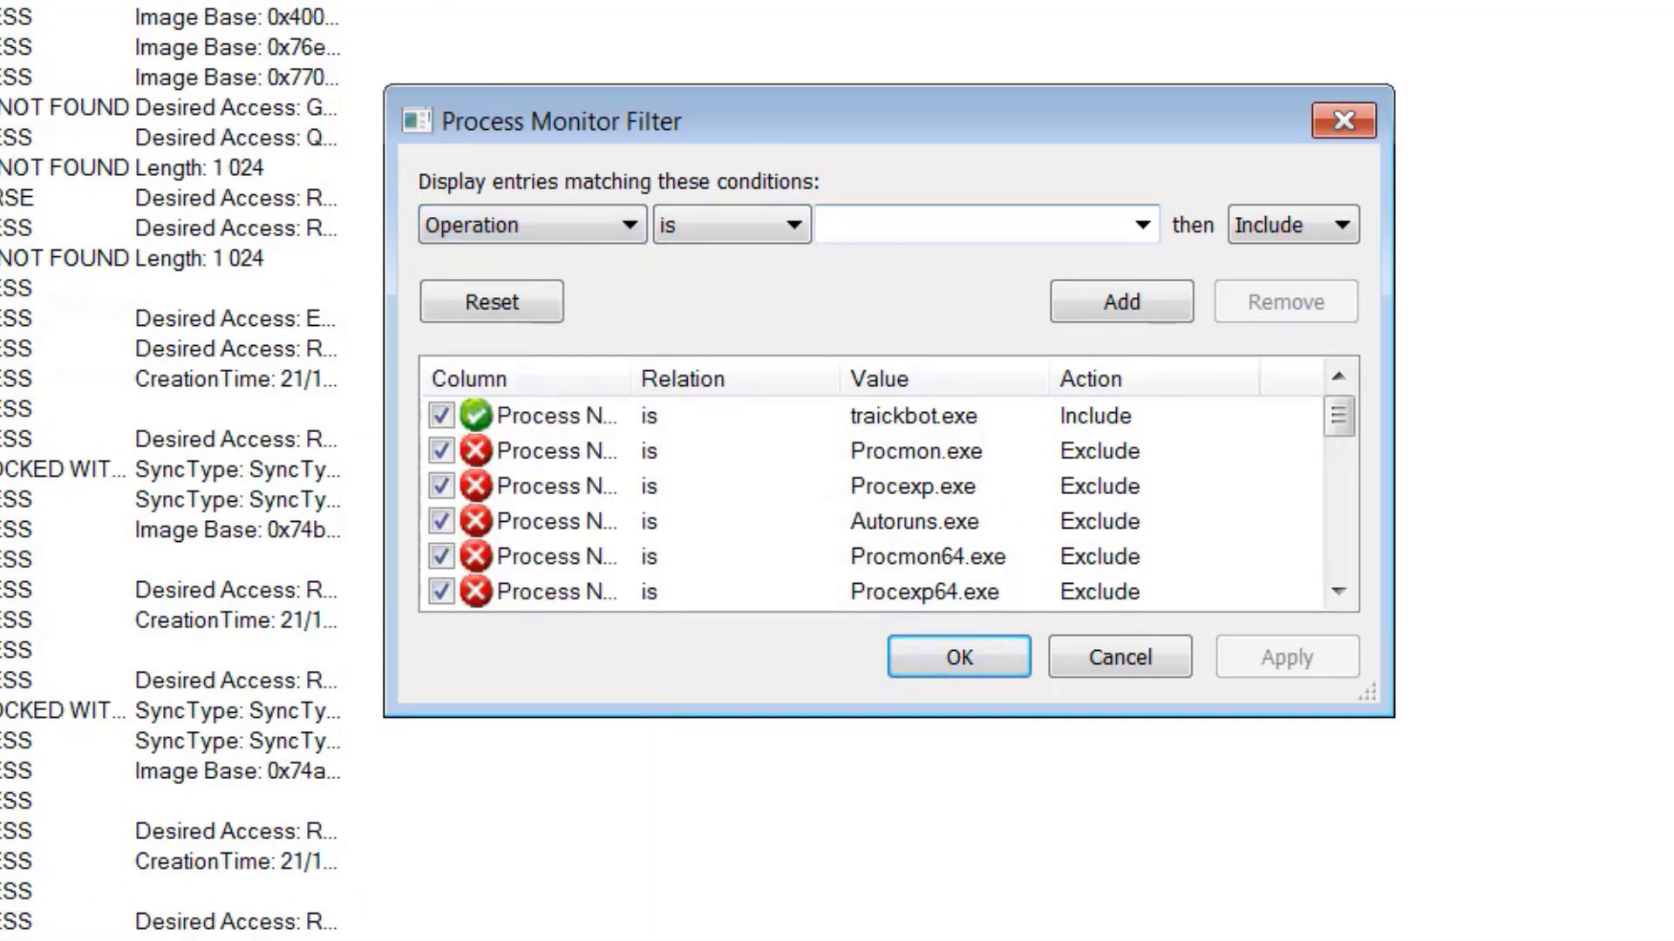
pyautogui.hotkey('alt', 'Down')
pyautogui.press('Escape')
pyautogui.write('writefile')
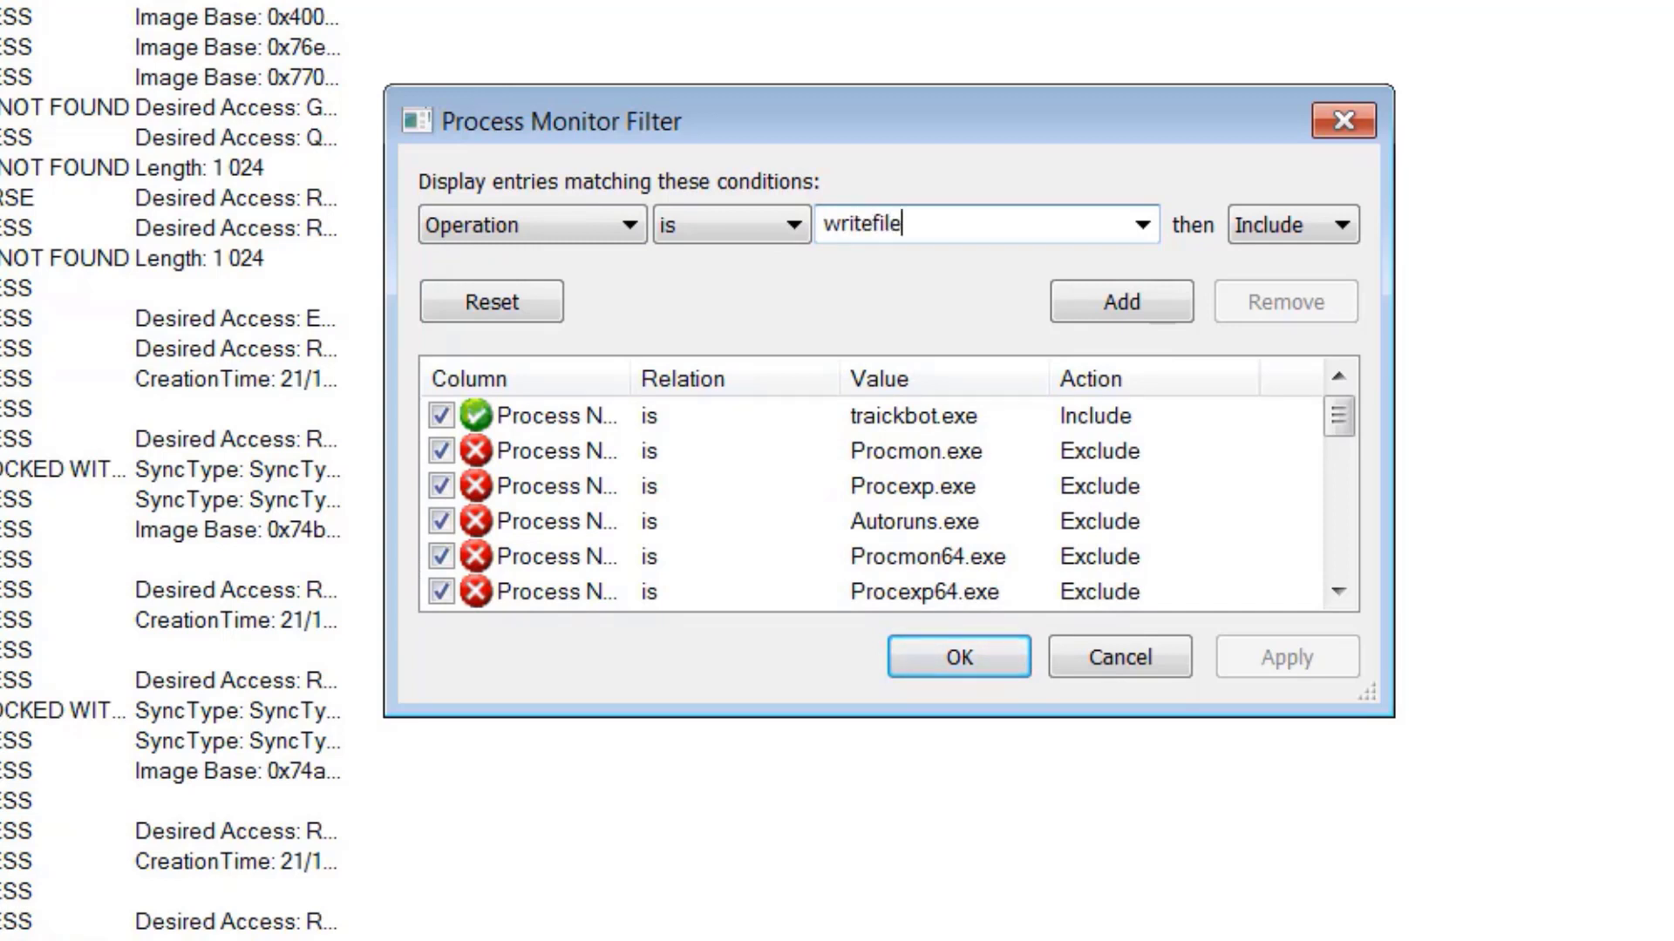
pyautogui.press('BackSpace')
pyautogui.press('BackSpace')
pyautogui.press('BackSpace')
pyautogui.press('BackSpace')
pyautogui.press('BackSpace')
pyautogui.press('BackSpace')
pyautogui.press('BackSpace')
pyautogui.press('BackSpace')
pyautogui.press('BackSpace')
pyautogui.write('W')
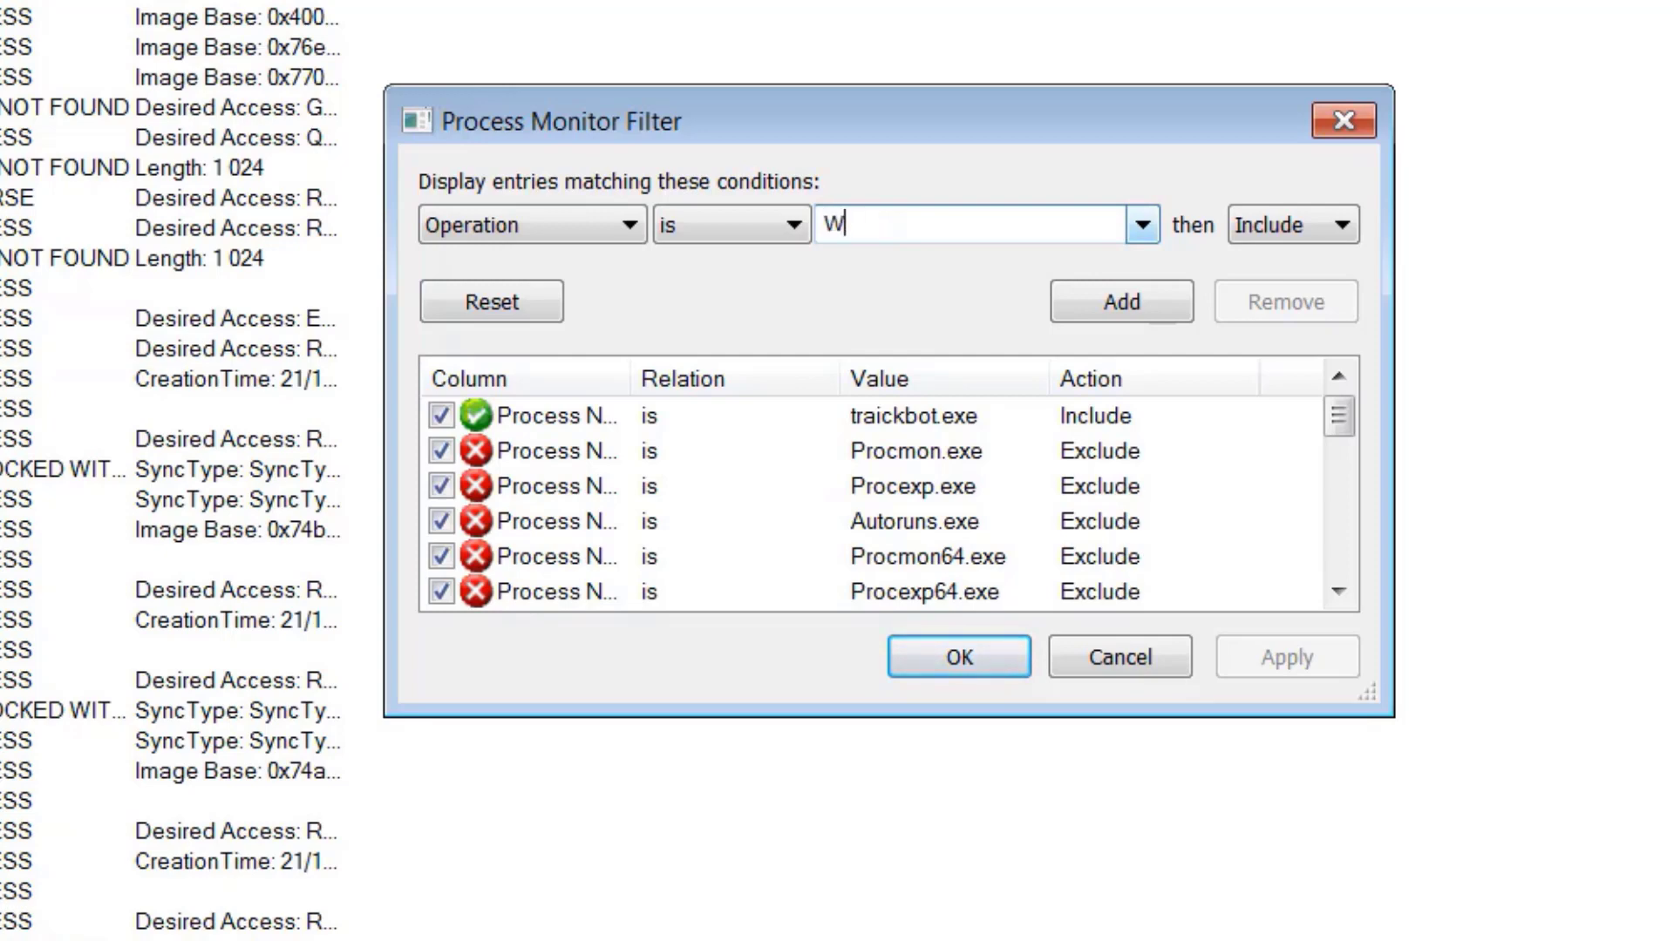
pyautogui.write('rite file')
# - Choose WriteFile as the condition's value from the available operations and add it as an Include rule
pyautogui.click(1142, 225)
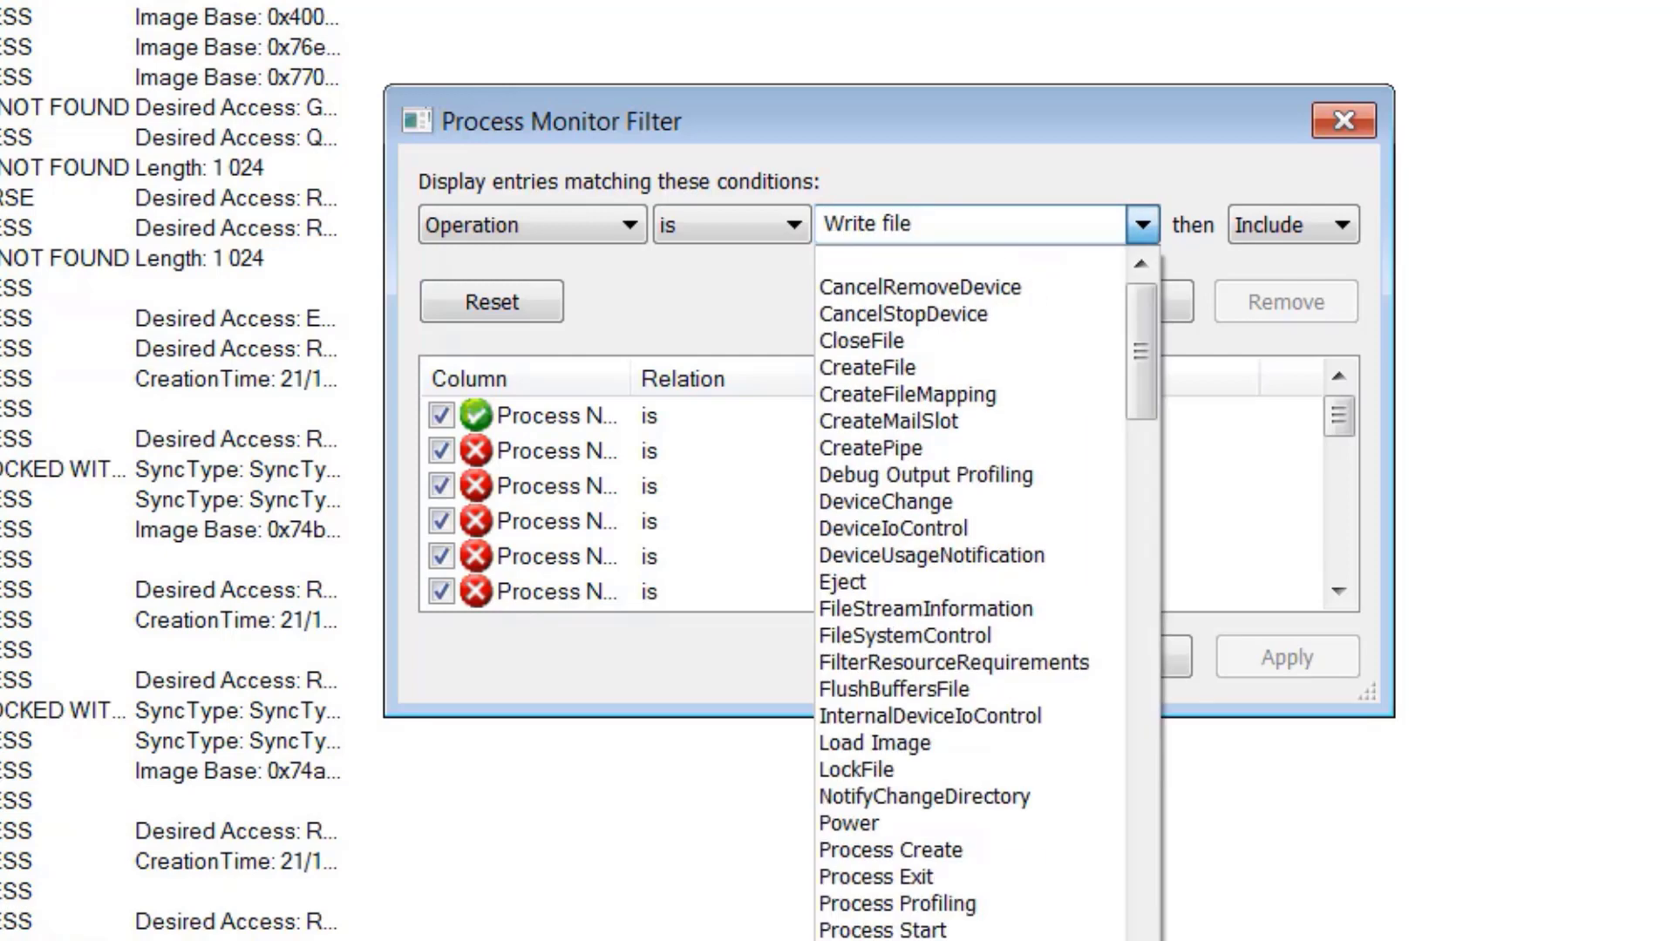
pyautogui.write('w')
pyautogui.scroll(-20, 872, 368)
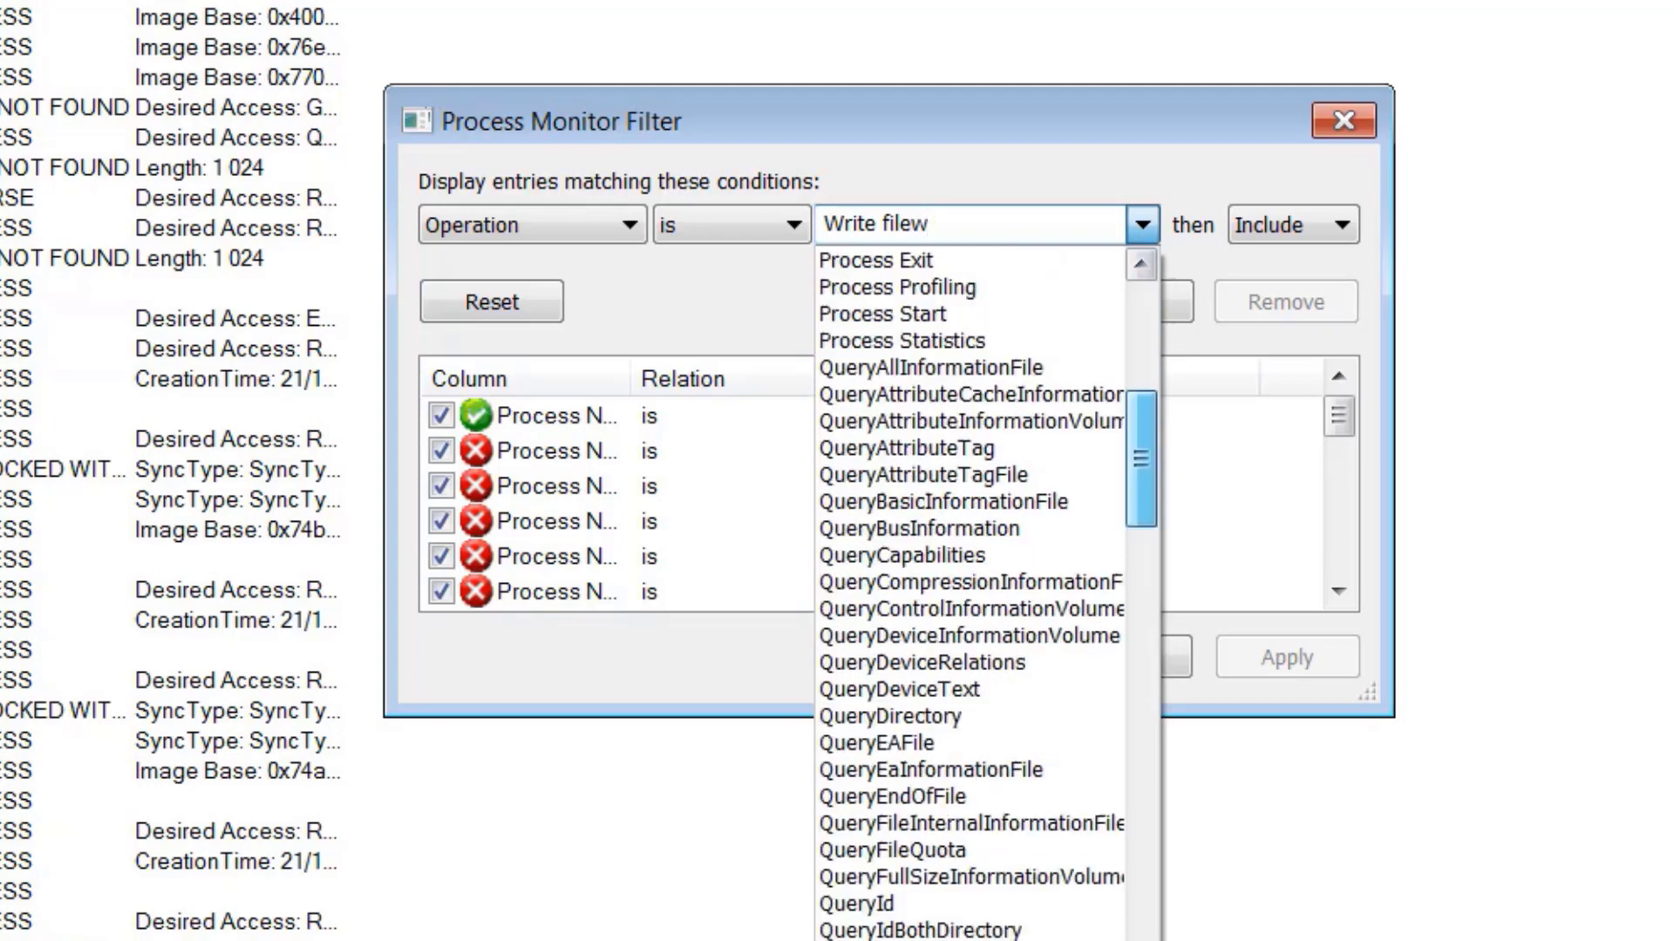
pyautogui.moveTo(1141, 881); pyautogui.dragTo(1141, 940)
pyautogui.click(872, 940)
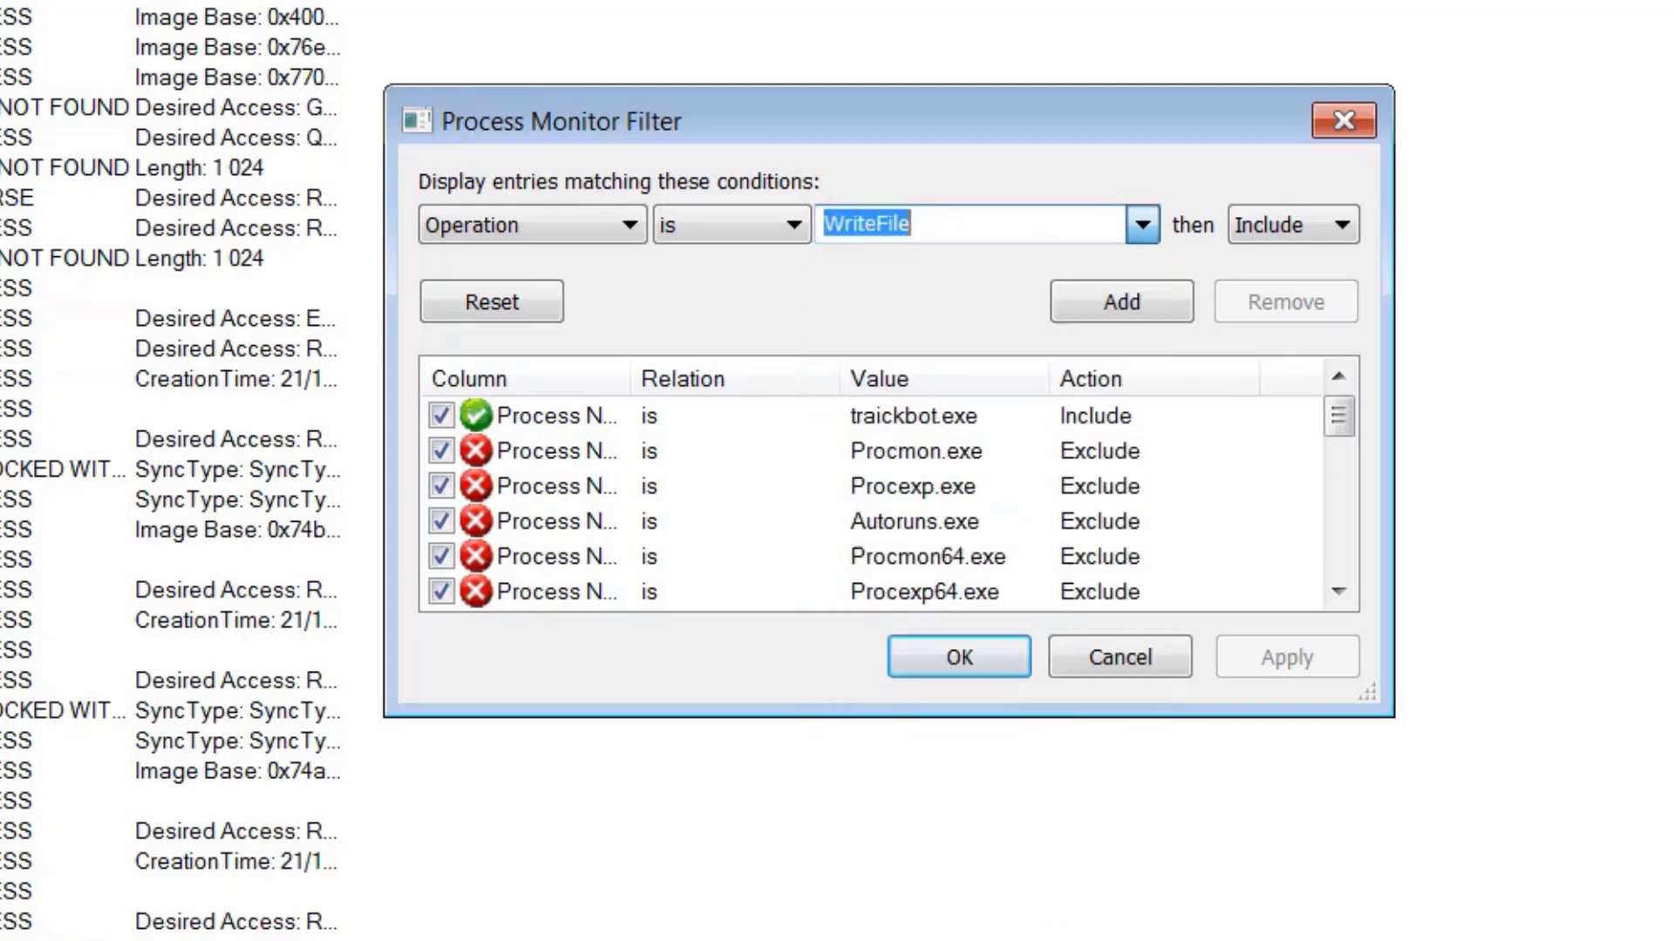
pyautogui.click(1122, 302)
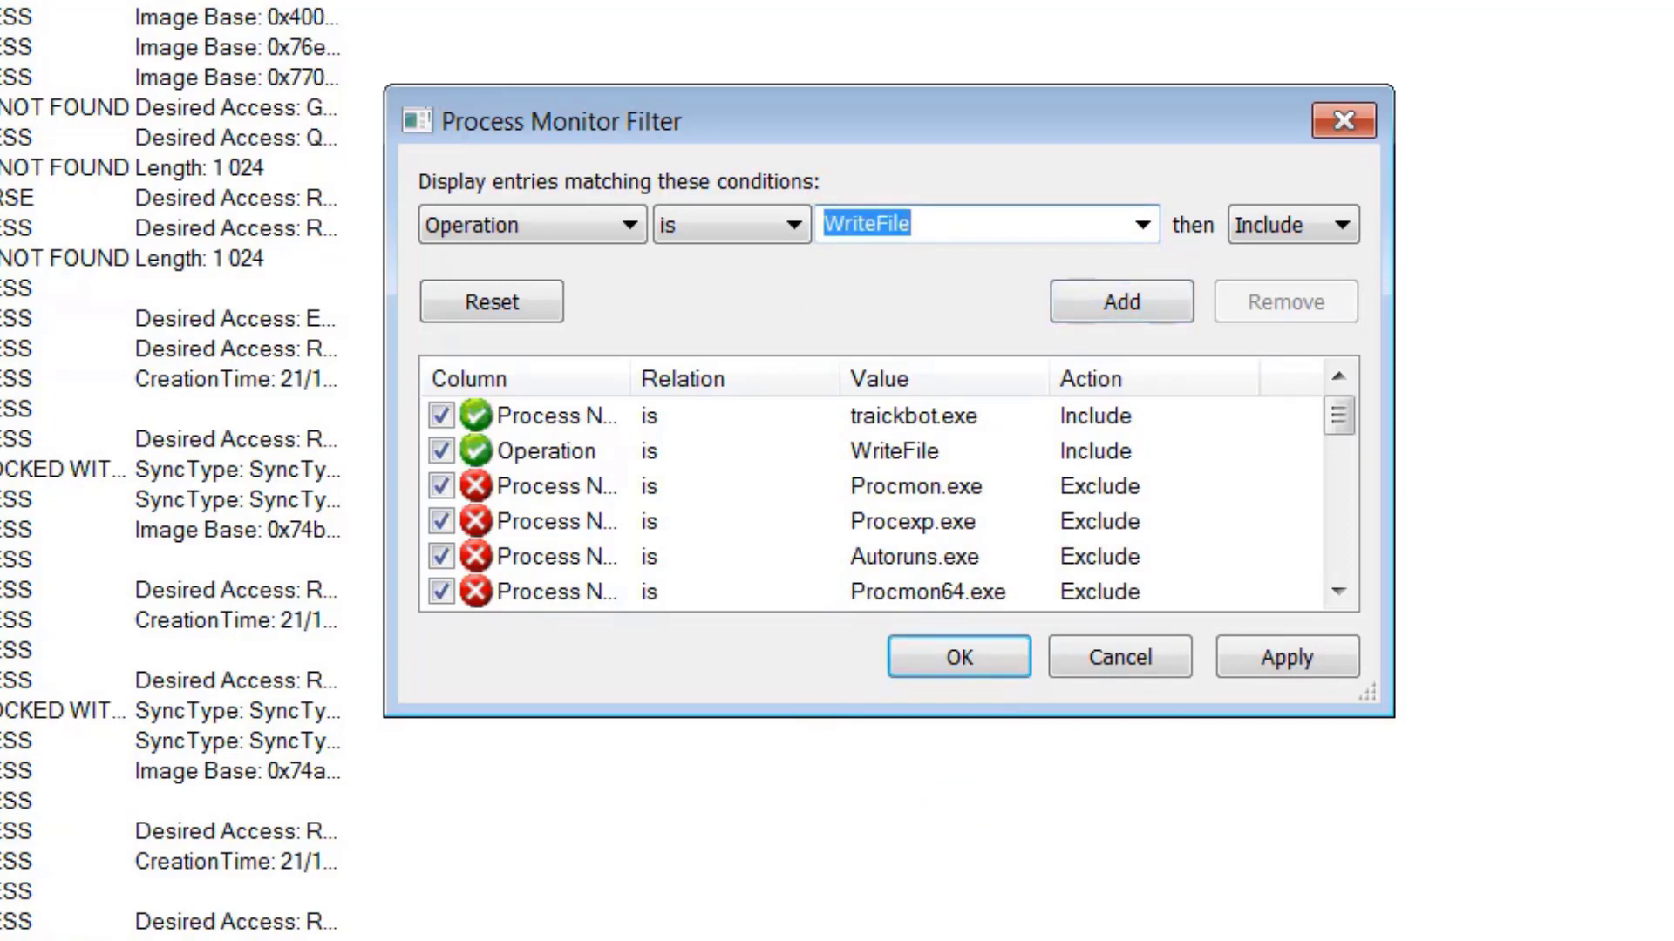
# - Add an Include rule for Operation is RegSetValue and apply the filter rules to the event list
pyautogui.click(1141, 224)
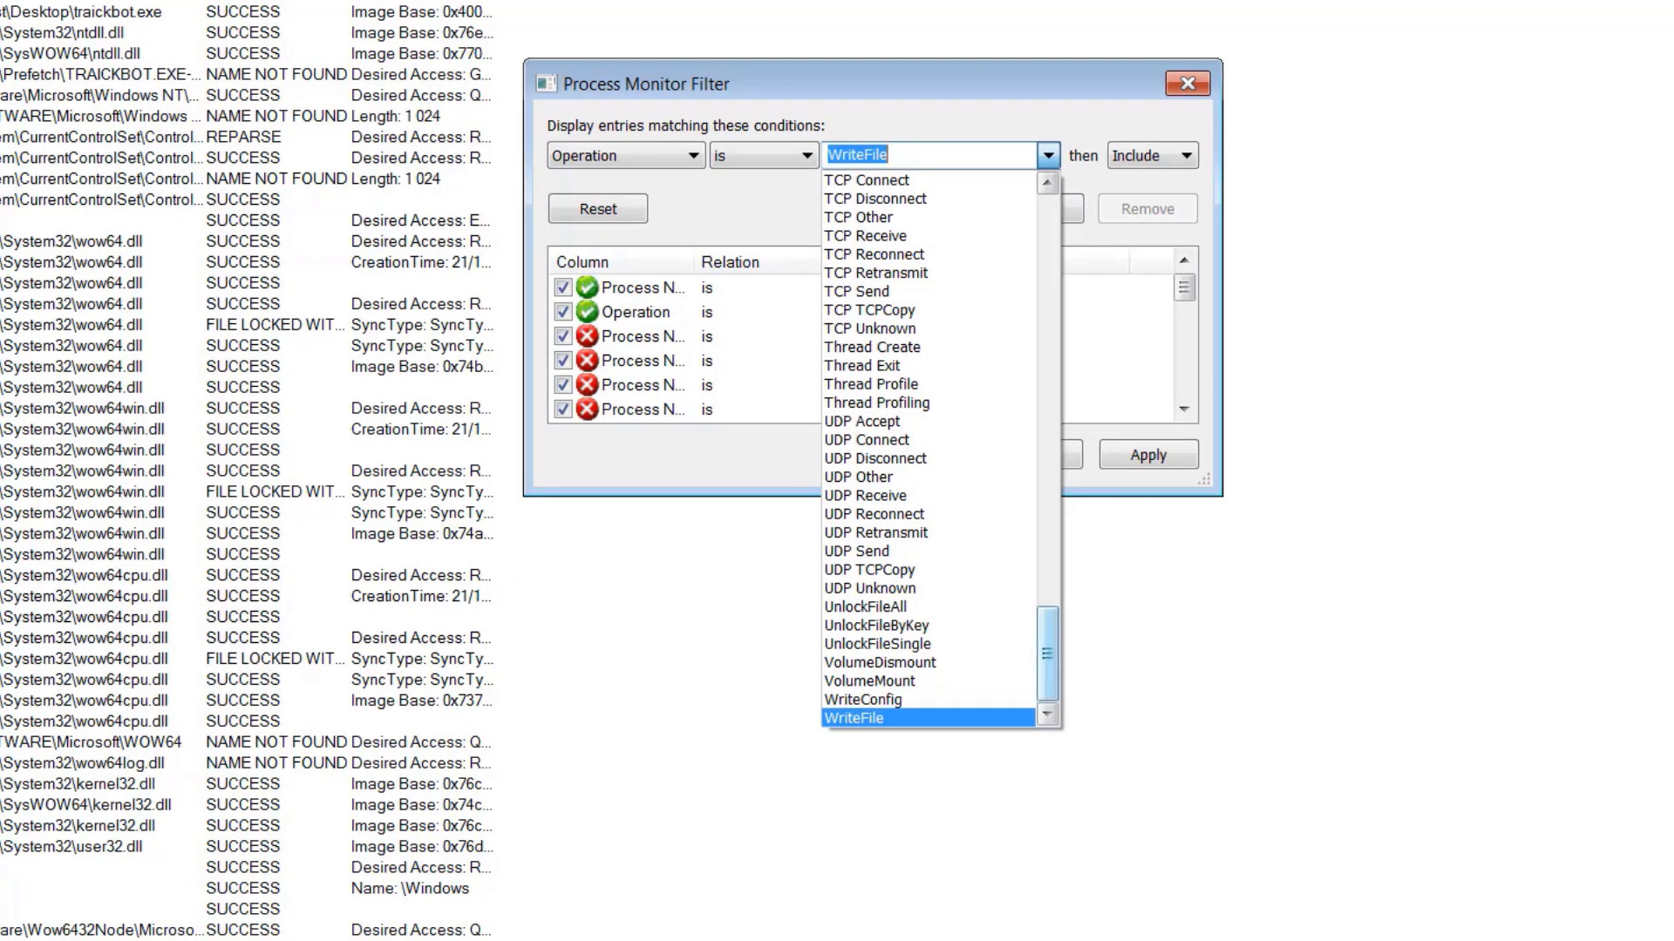
pyautogui.moveTo(1047, 654); pyautogui.dragTo(1047, 534)
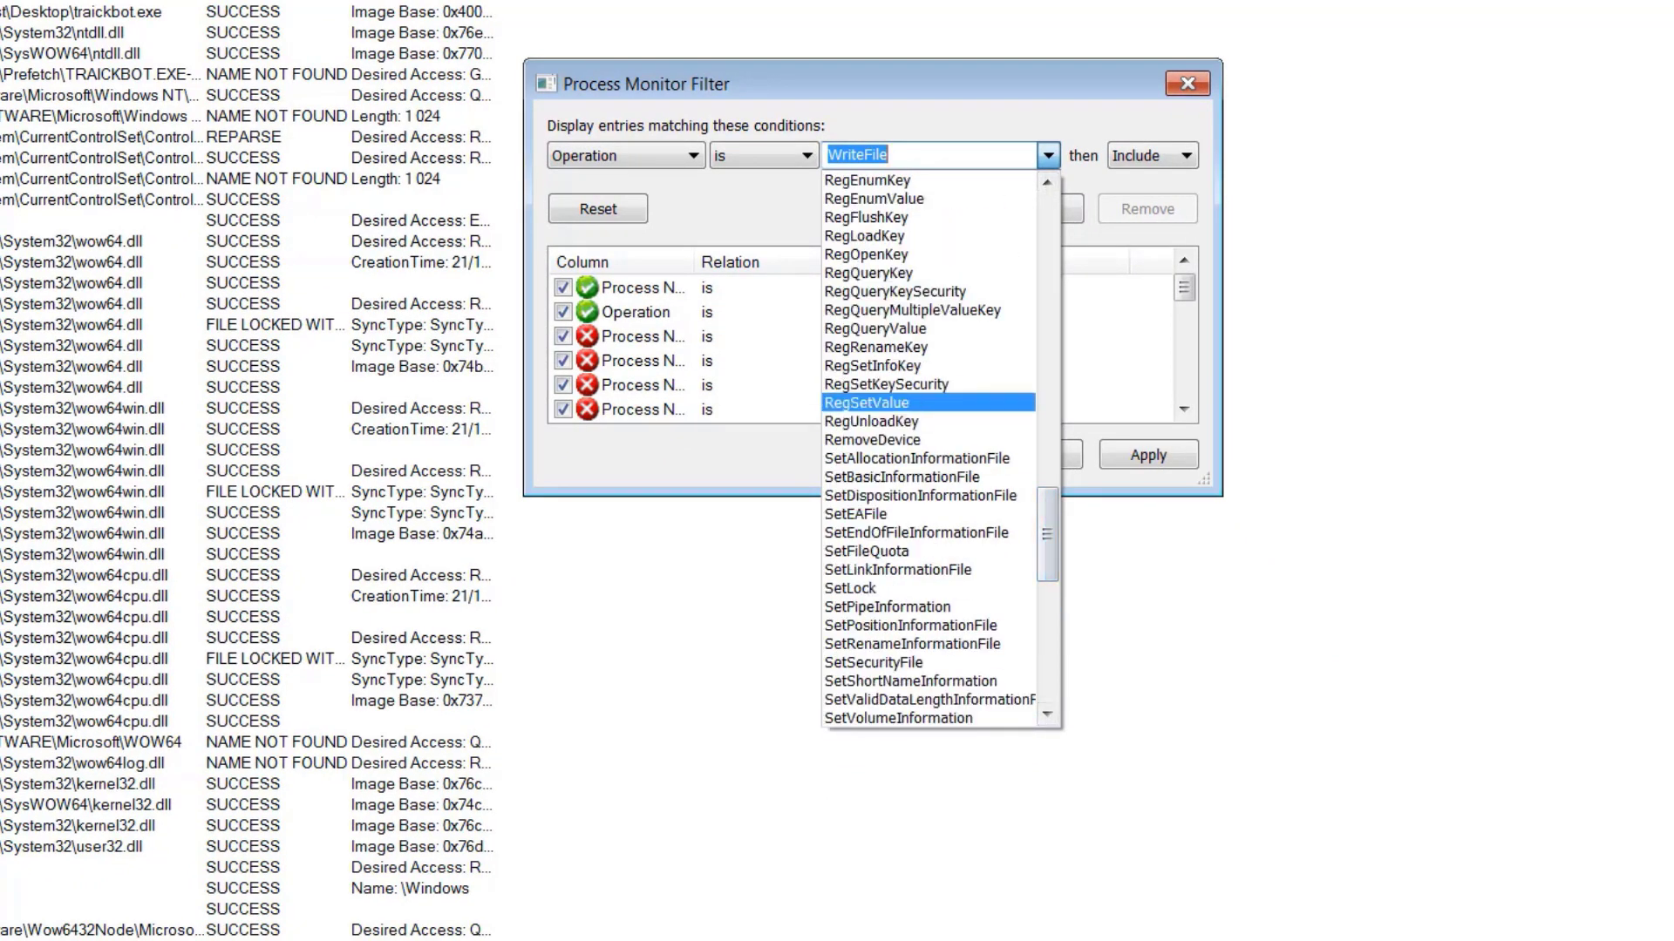
pyautogui.click(872, 403)
pyautogui.click(1033, 208)
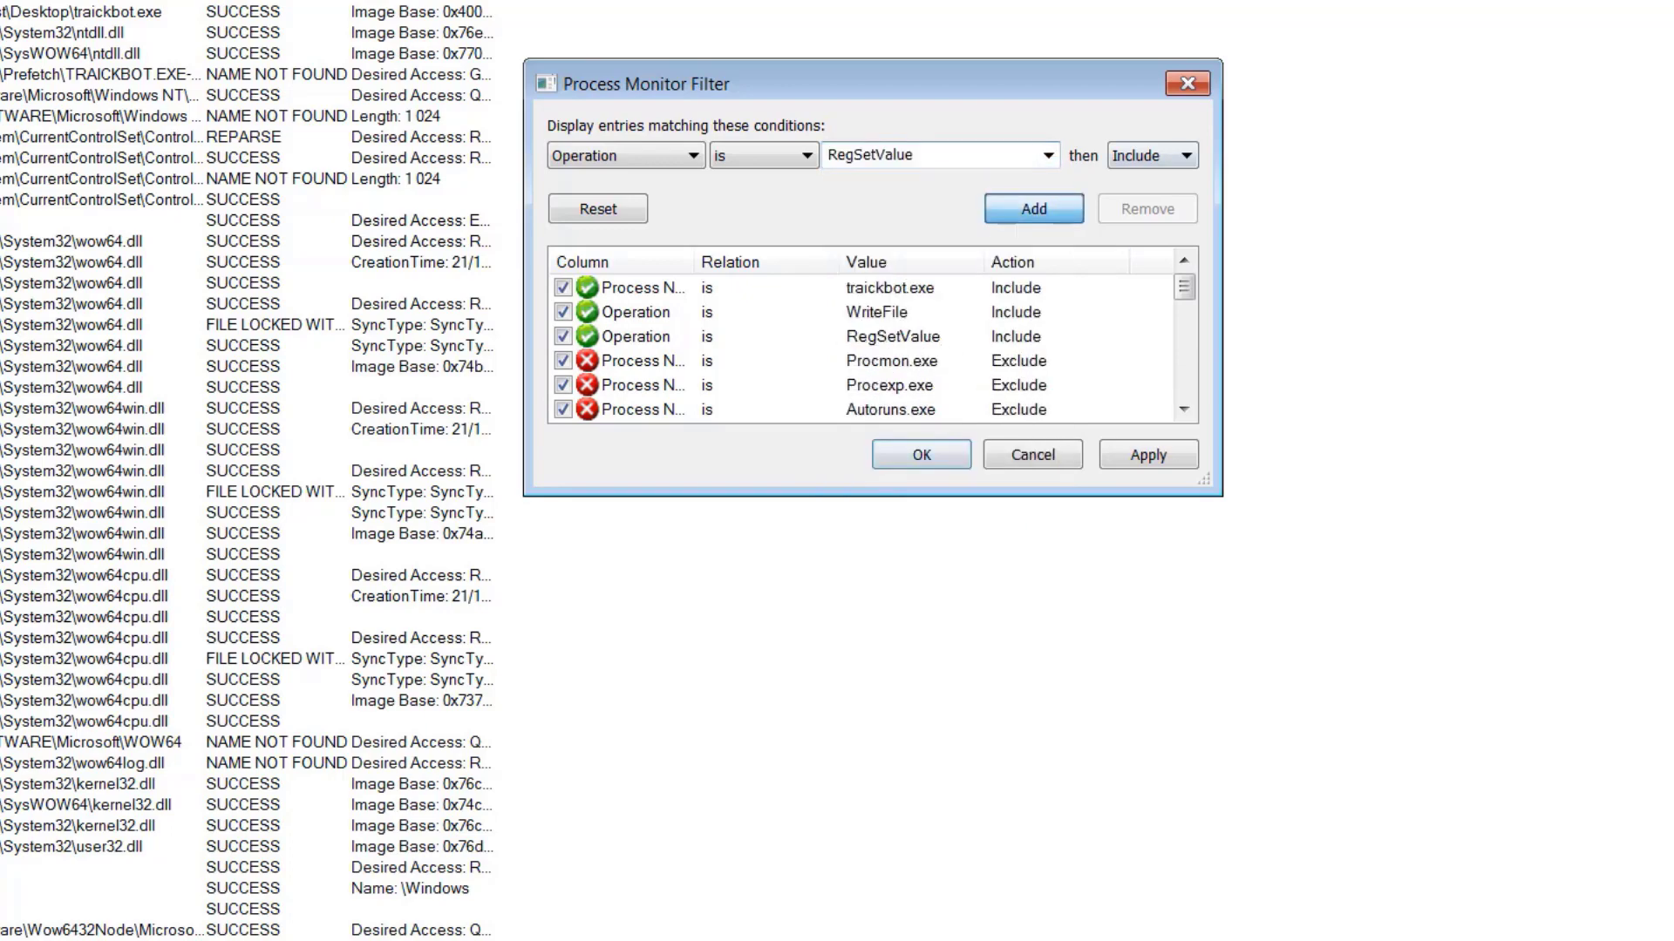
pyautogui.click(1147, 454)
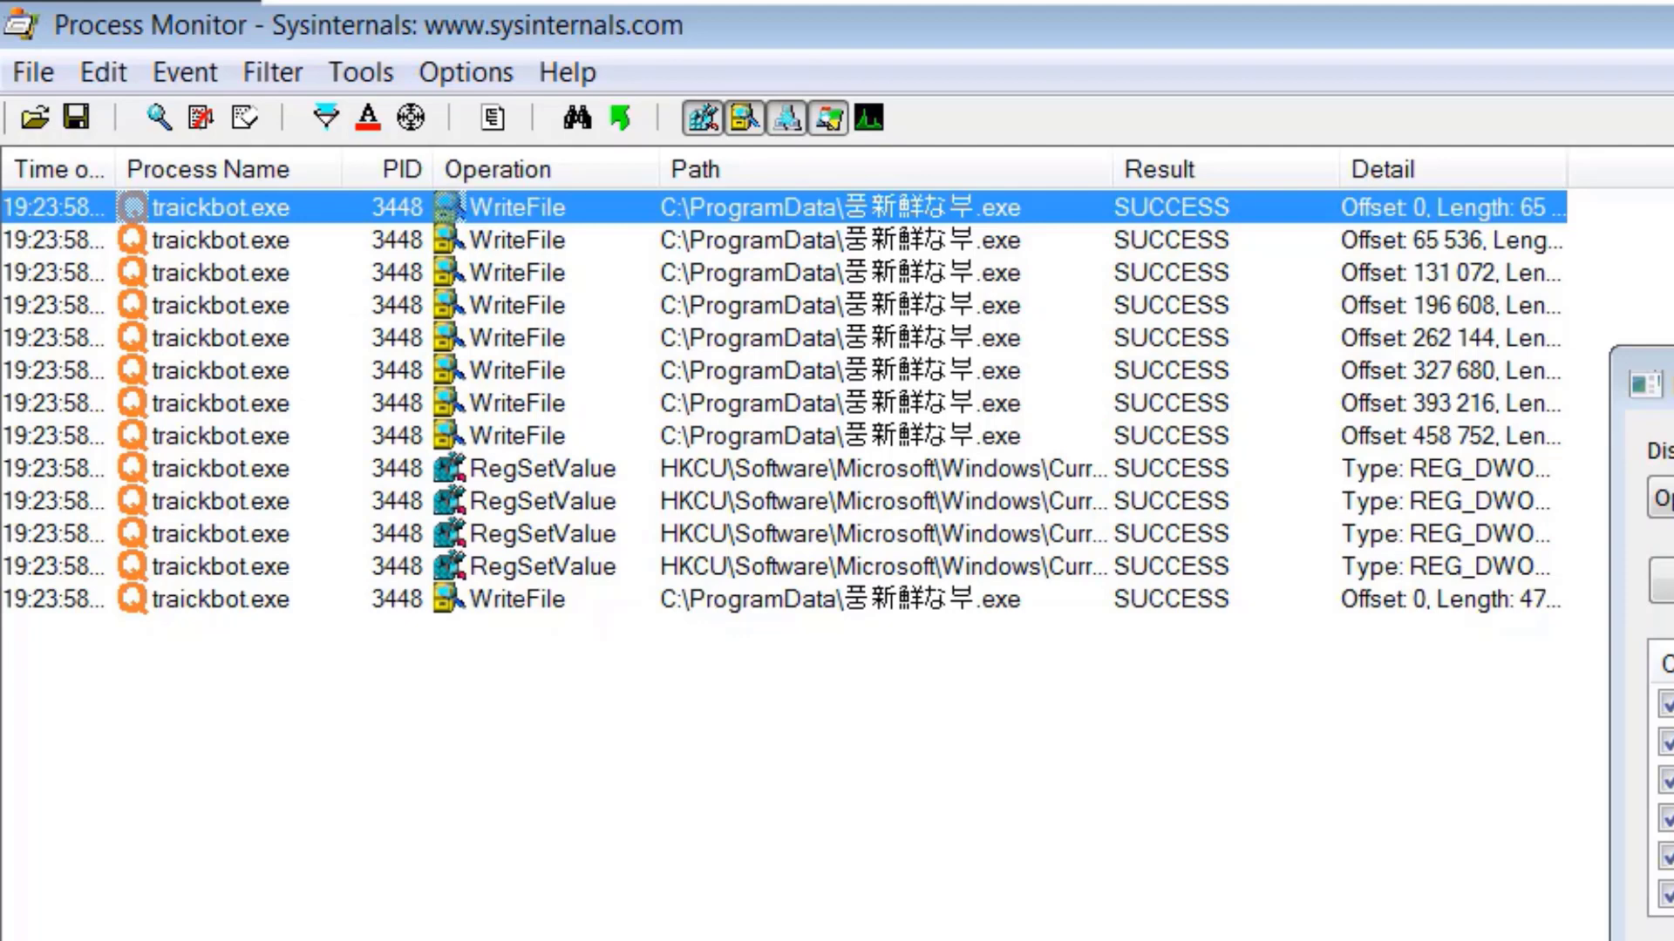
# - Widen the Path column to show the full event paths, and move the filter dialog clear of the event list
pyautogui.moveTo(1112, 169); pyautogui.dragTo(1672, 169)
pyautogui.moveTo(1656, 381); pyautogui.dragTo(1474, 928)
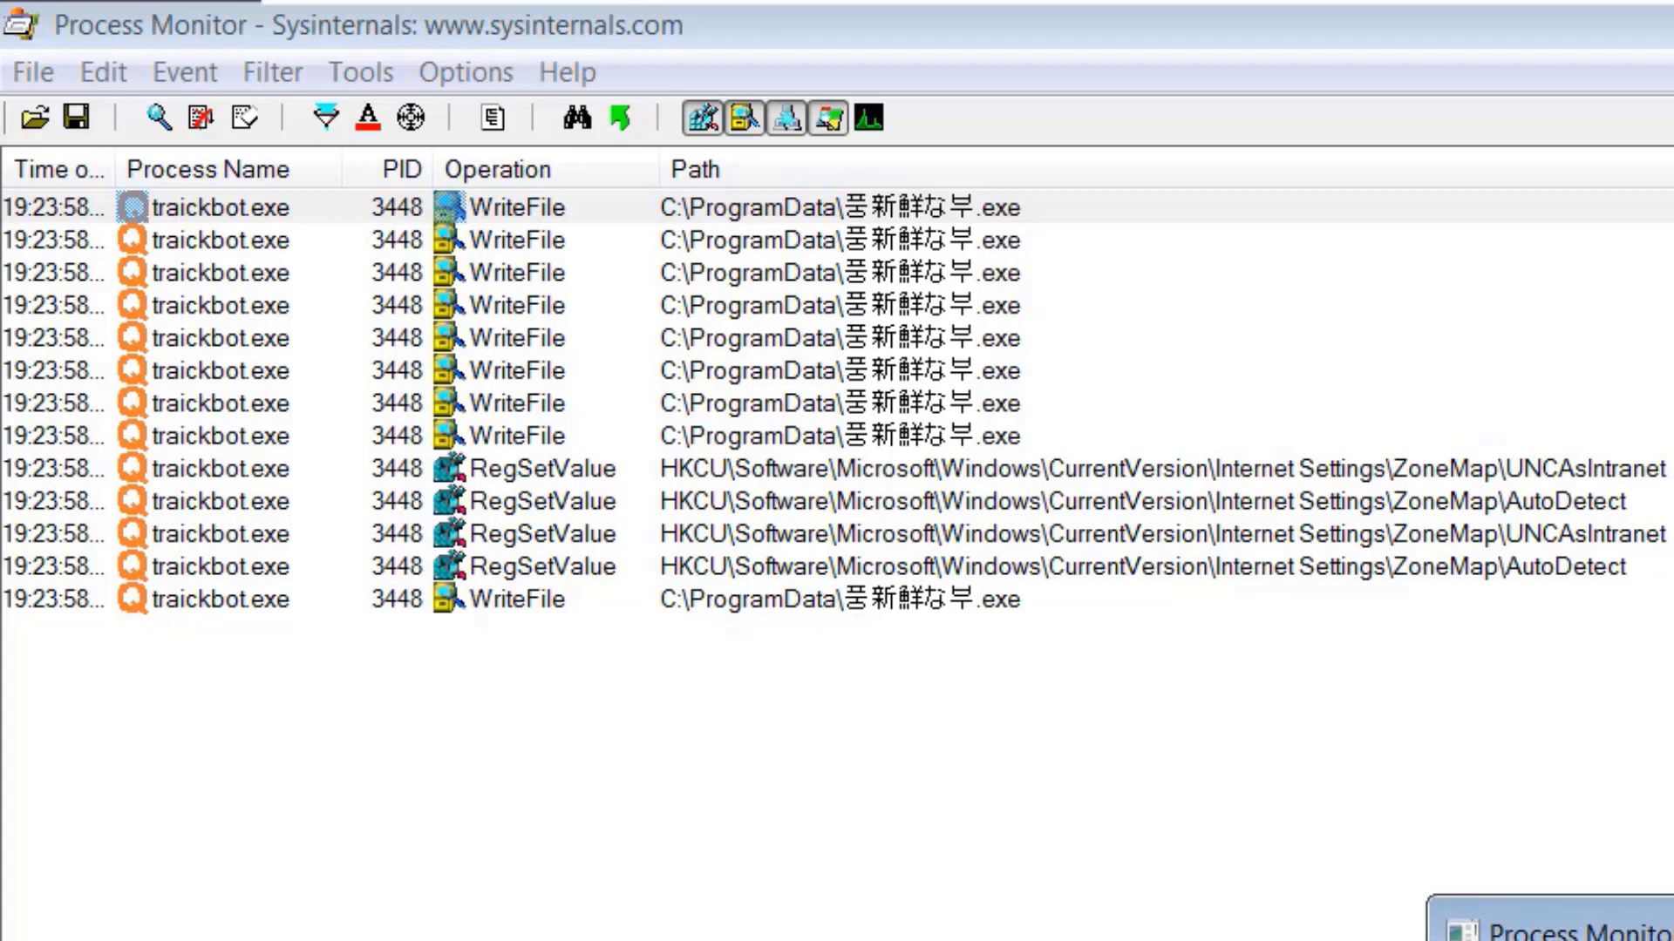
pyautogui.moveTo(1569, 928); pyautogui.dragTo(1529, 665)
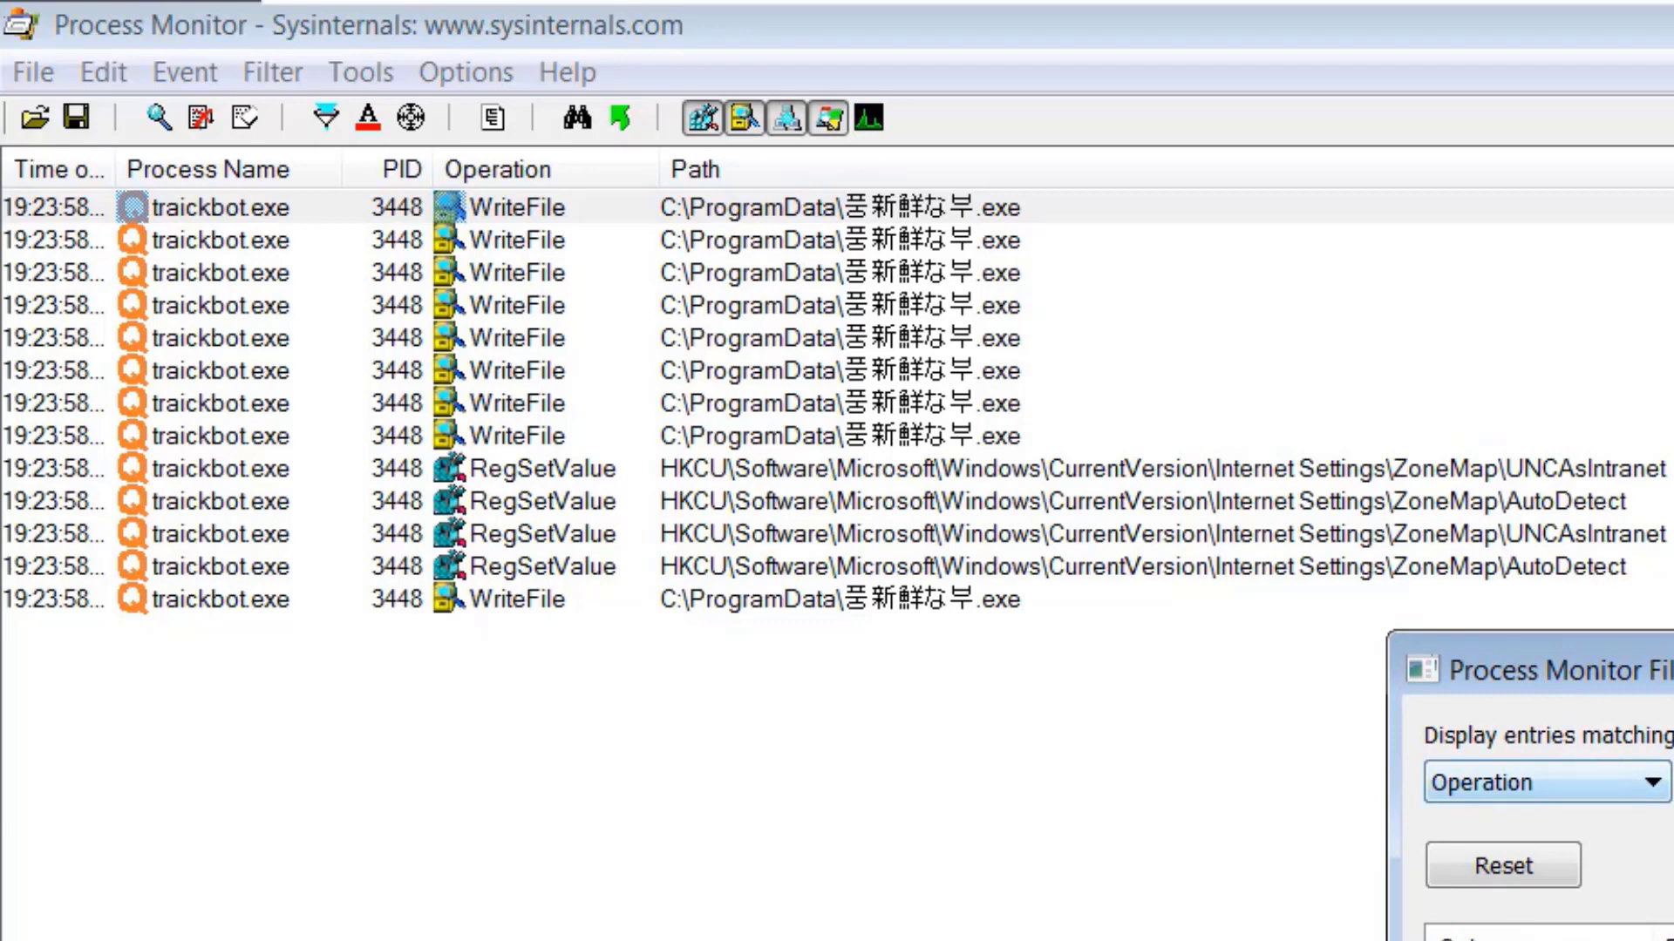
# - Select the sixth WriteFile event, close the filter dialog, and open that event's properties
pyautogui.click(837, 371)
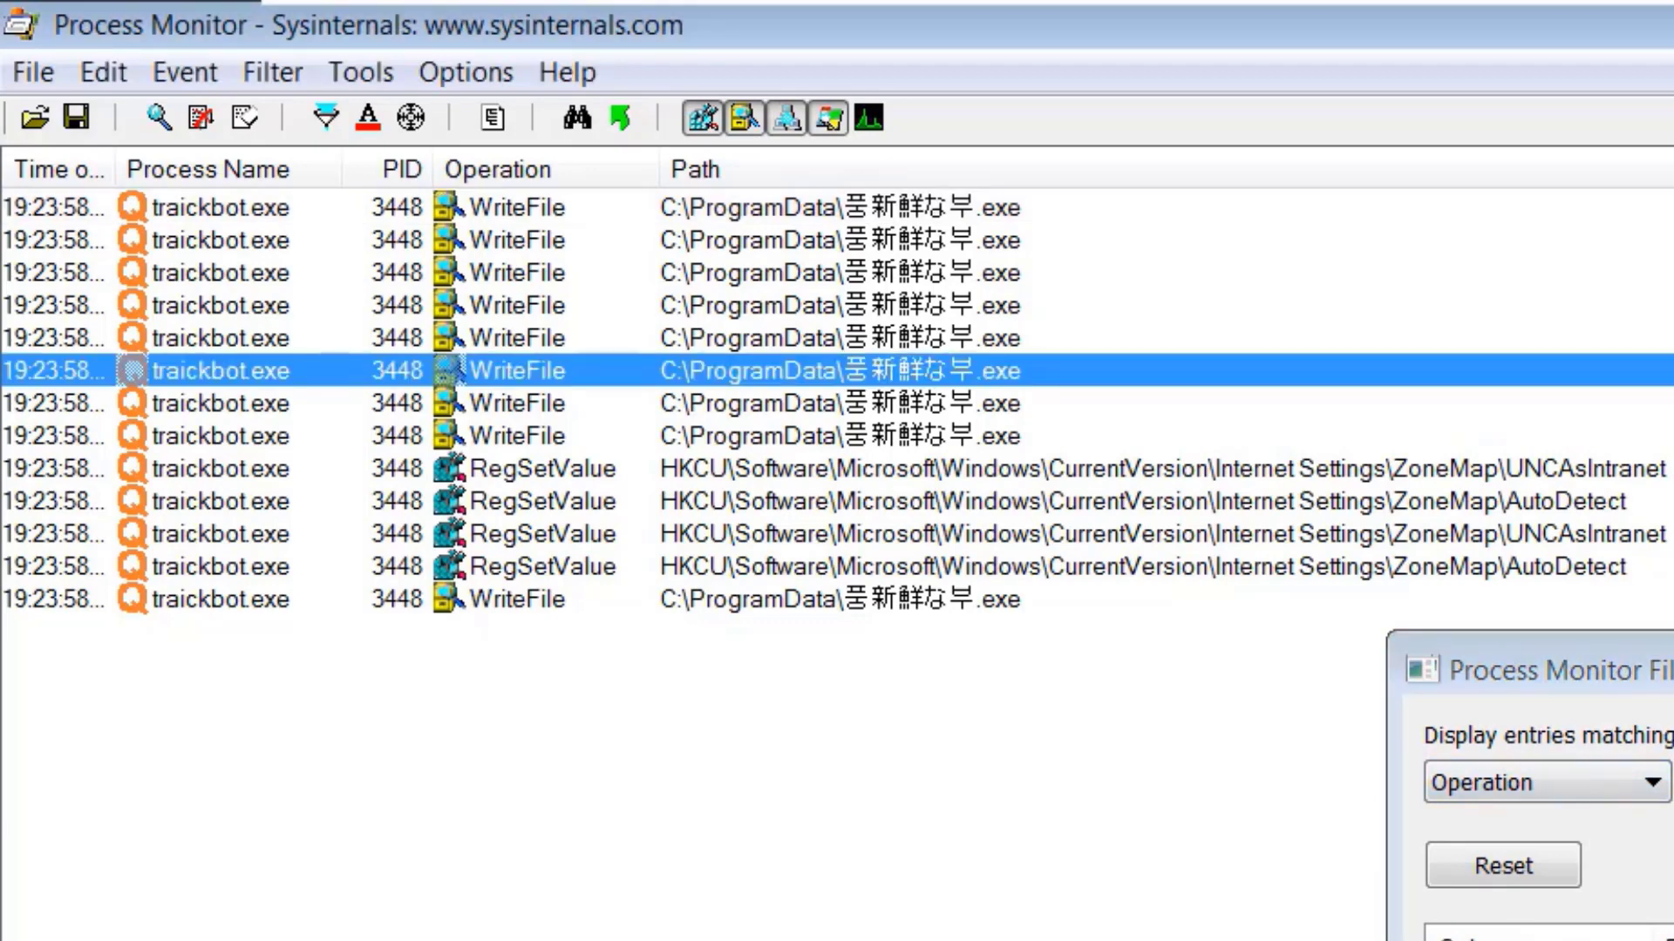
pyautogui.press('Escape')
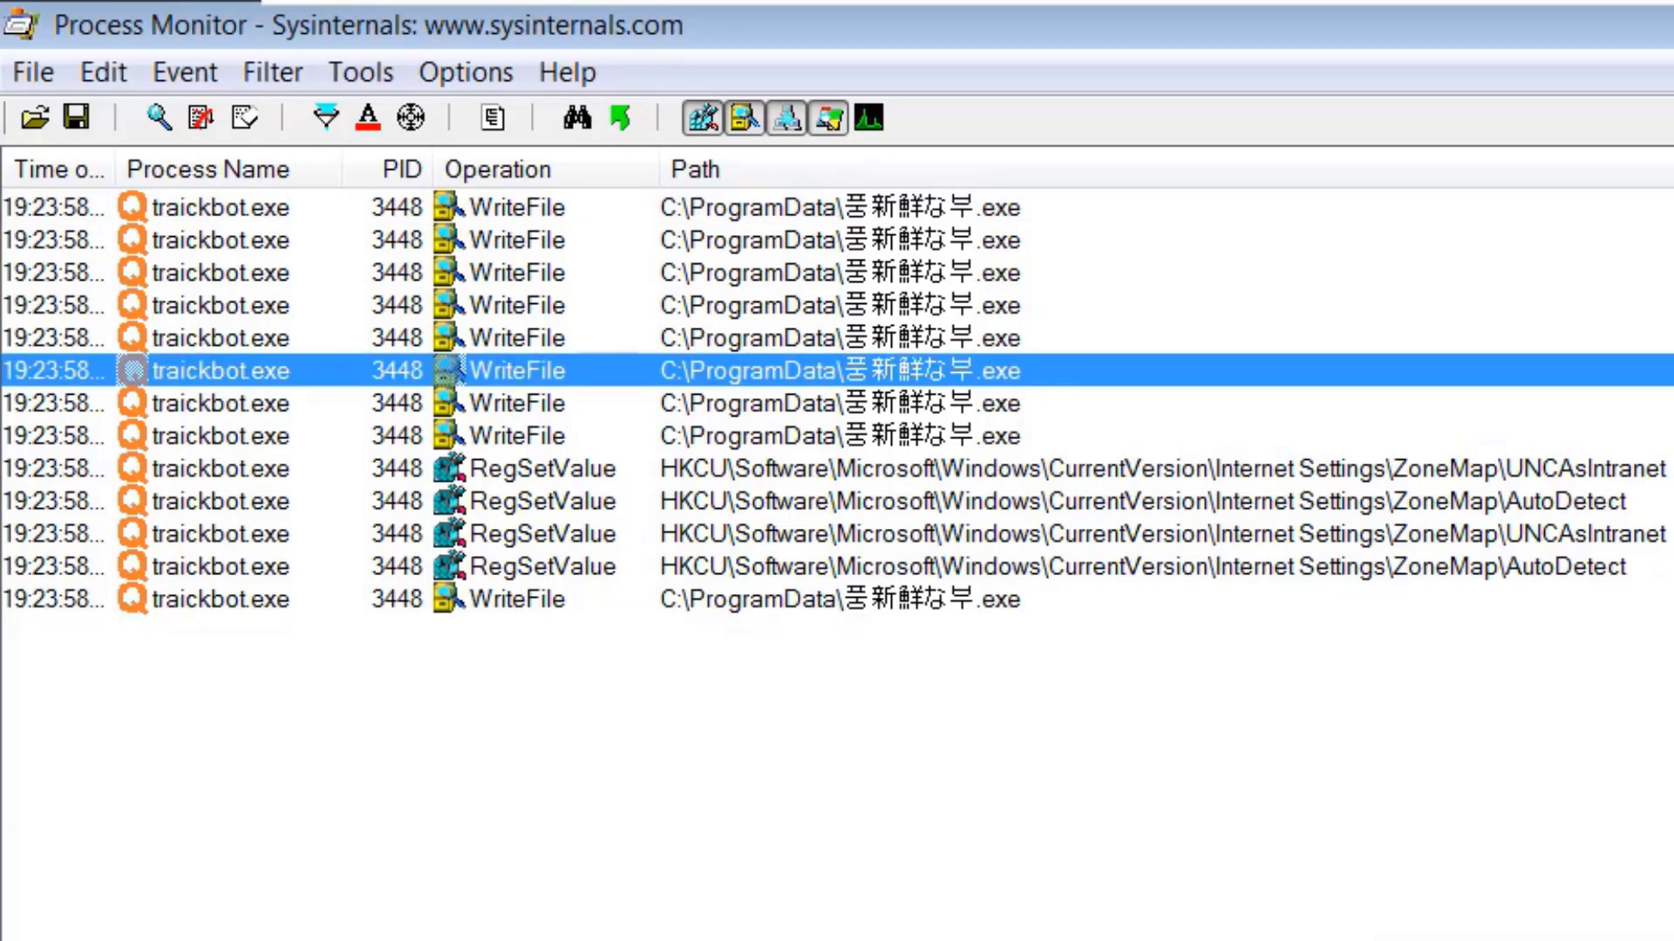
pyautogui.hotkey('ctrl', 'p')
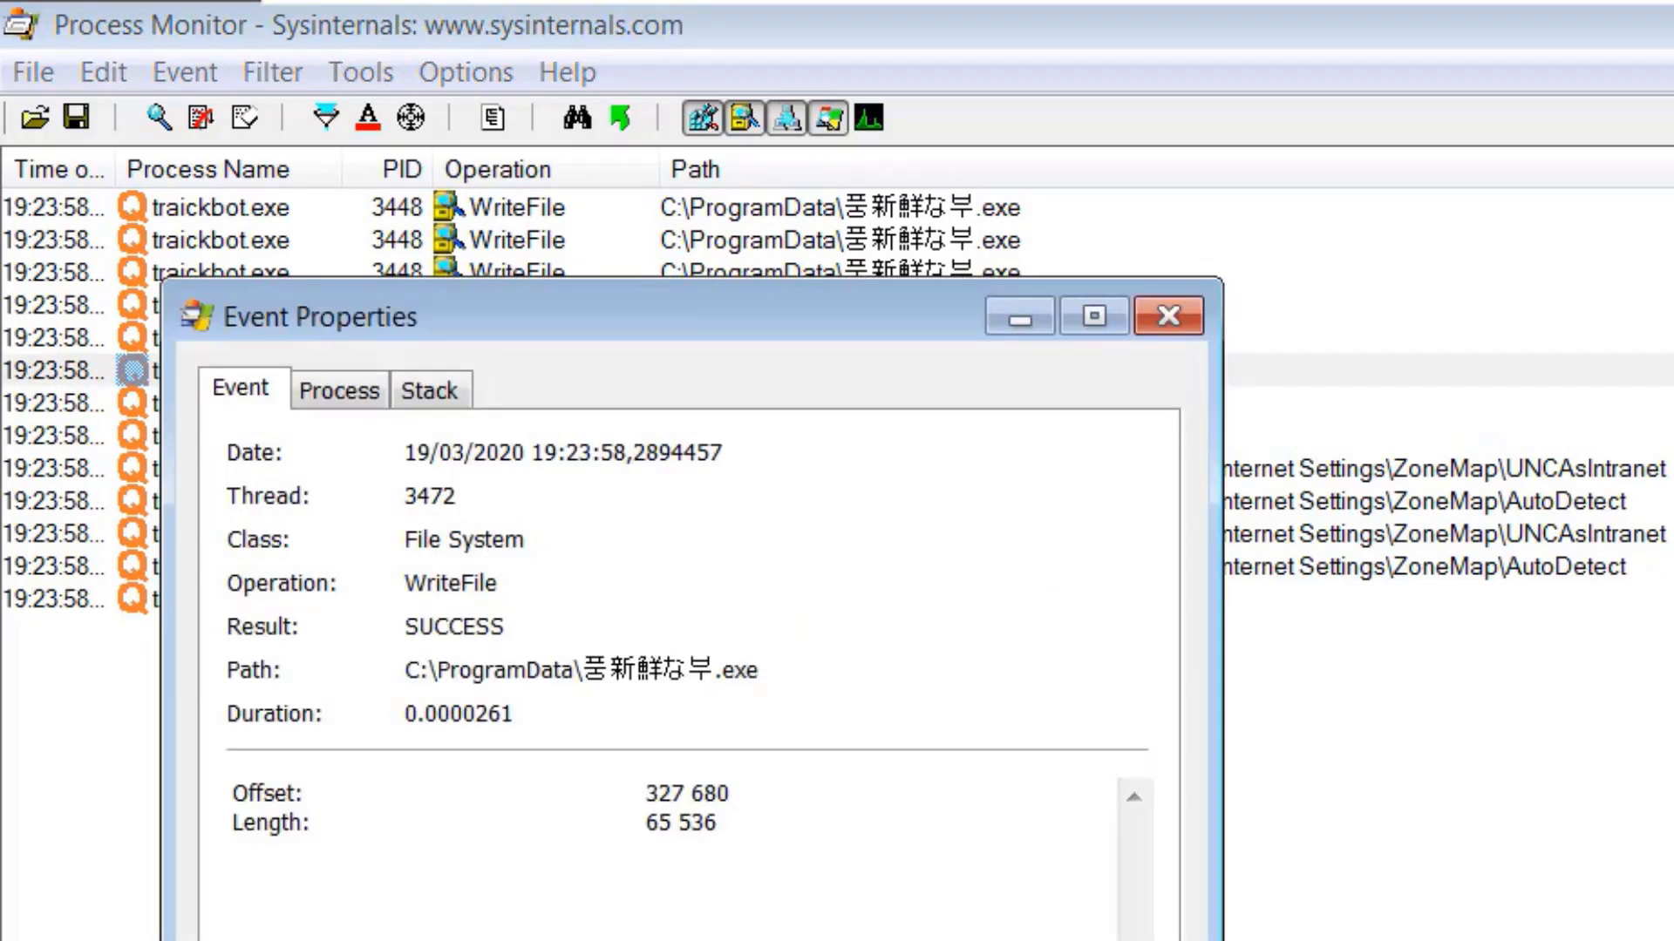
# - Copy the executable name 풍新鮮な부.exe from the event's path, close the event properties, and open the filter settings
pyautogui.moveTo(759, 669); pyautogui.dragTo(580, 670)
pyautogui.hotkey('ctrl', 'c')
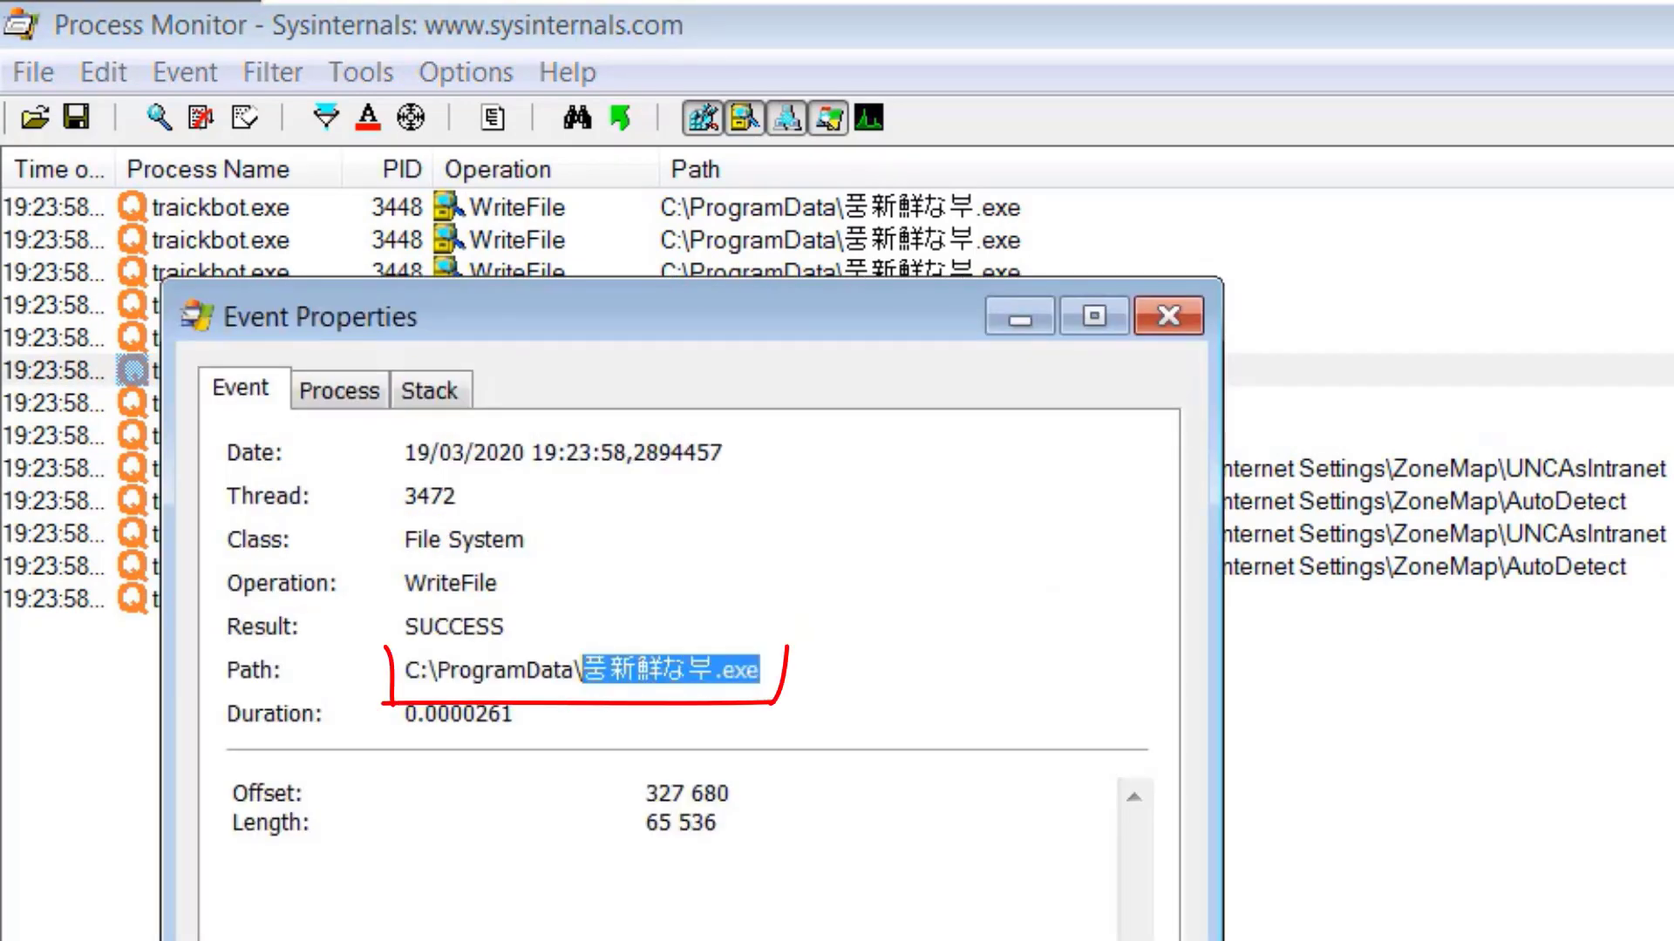
pyautogui.press('Escape')
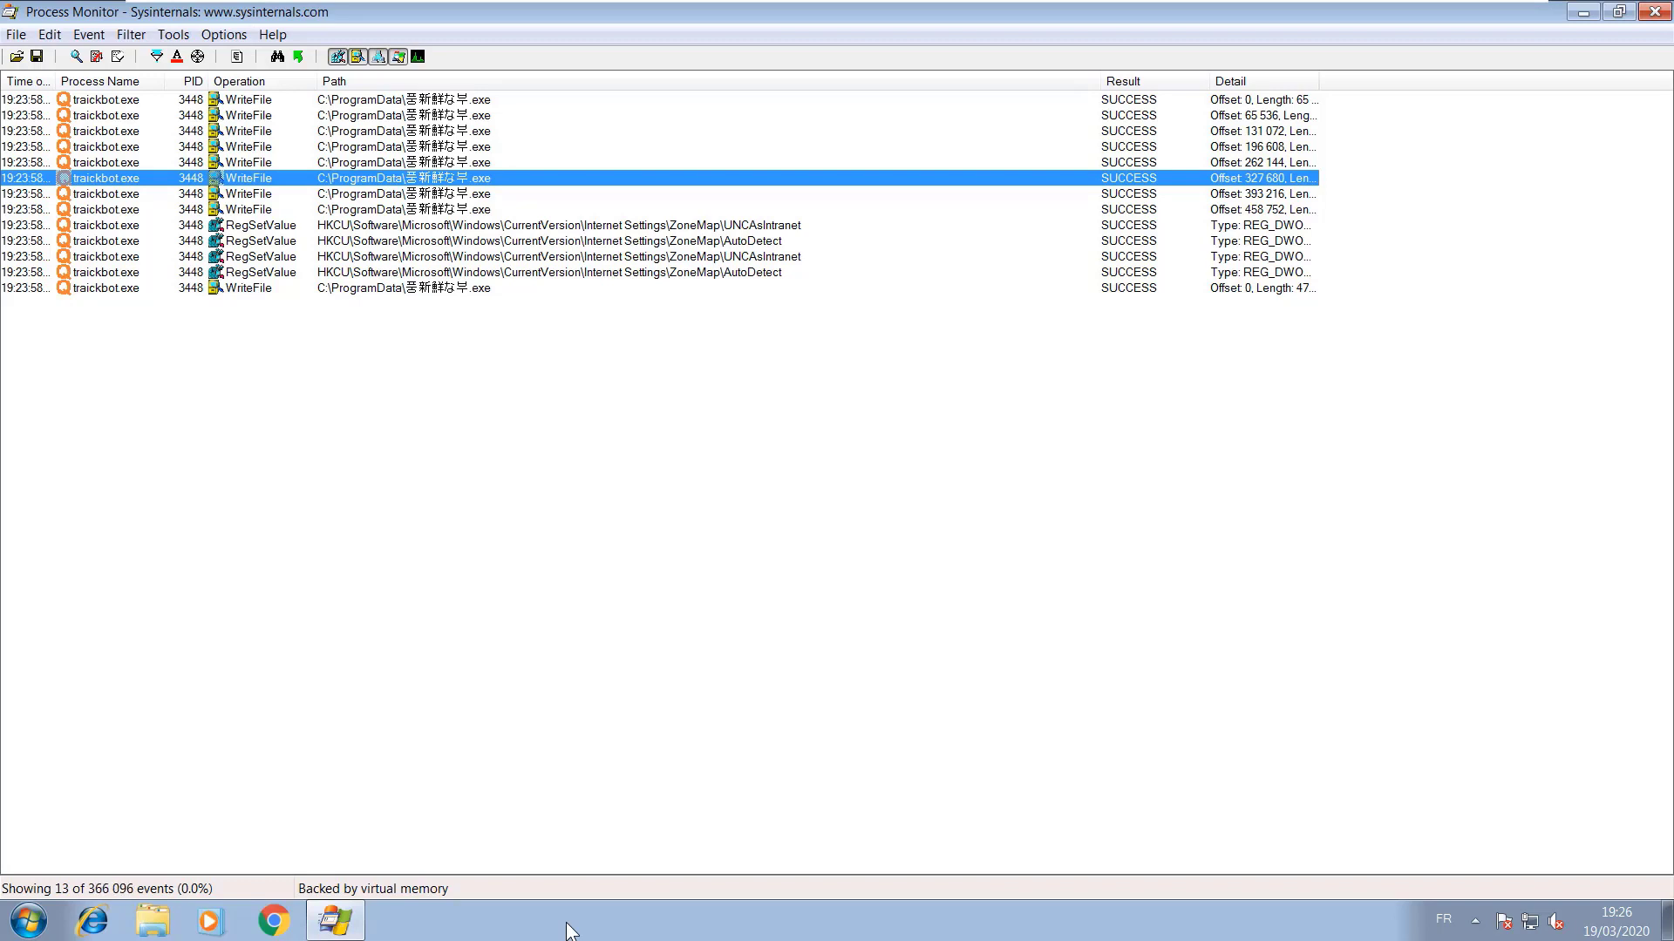
pyautogui.click(568, 931)
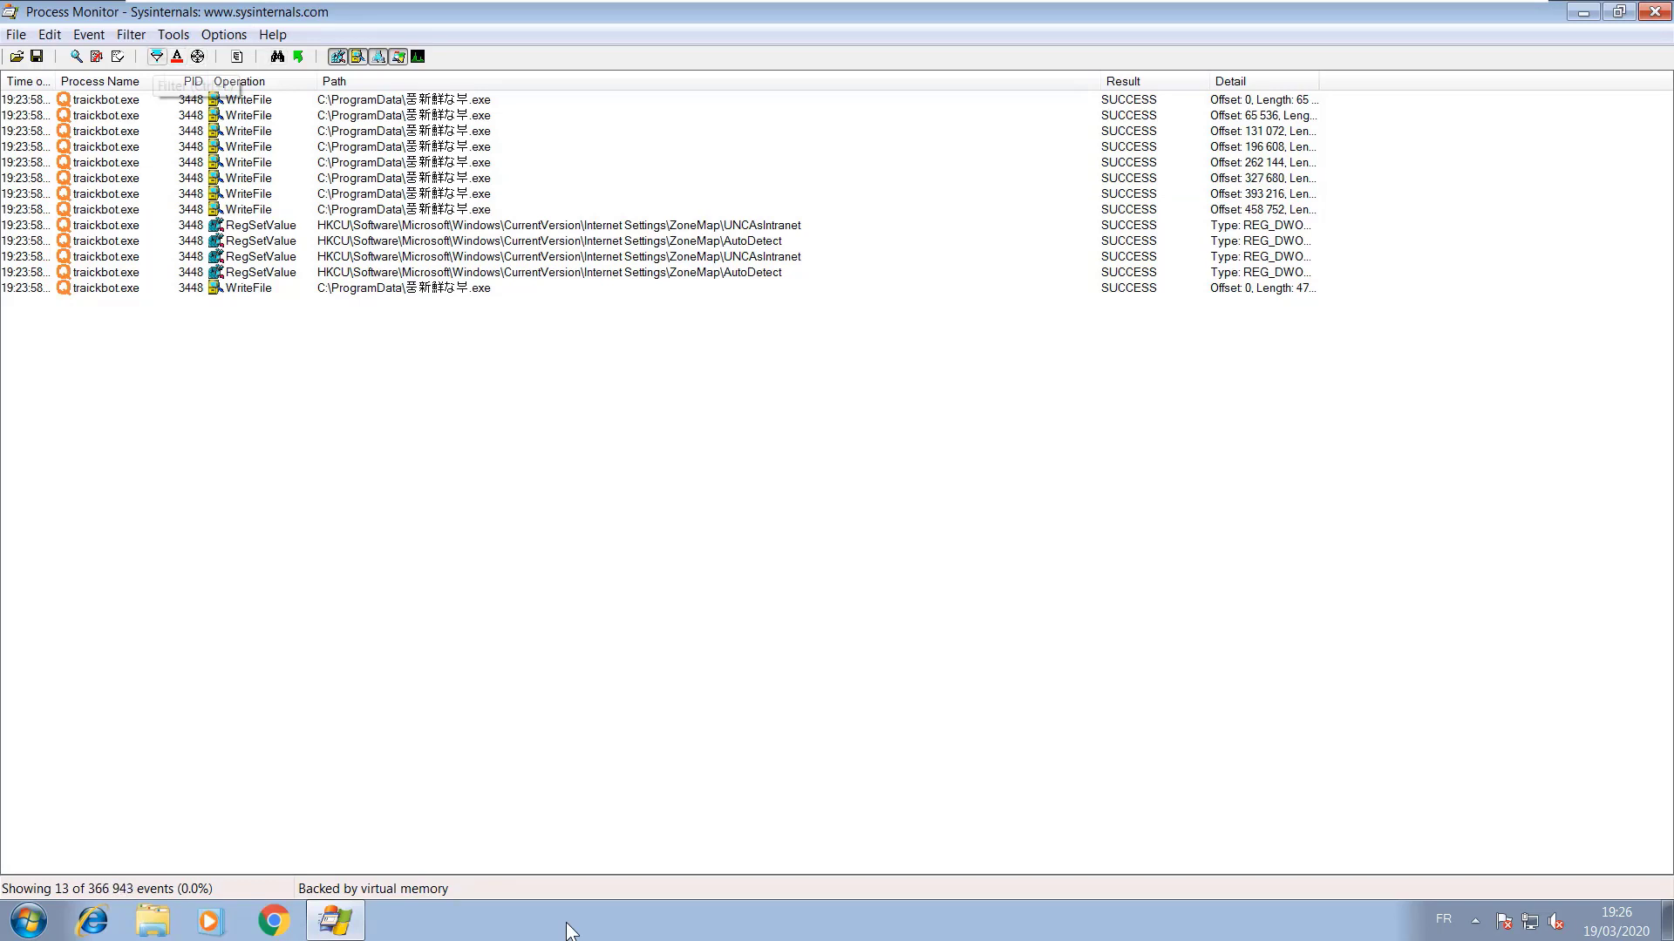
pyautogui.hotkey('ctrl', 'l')
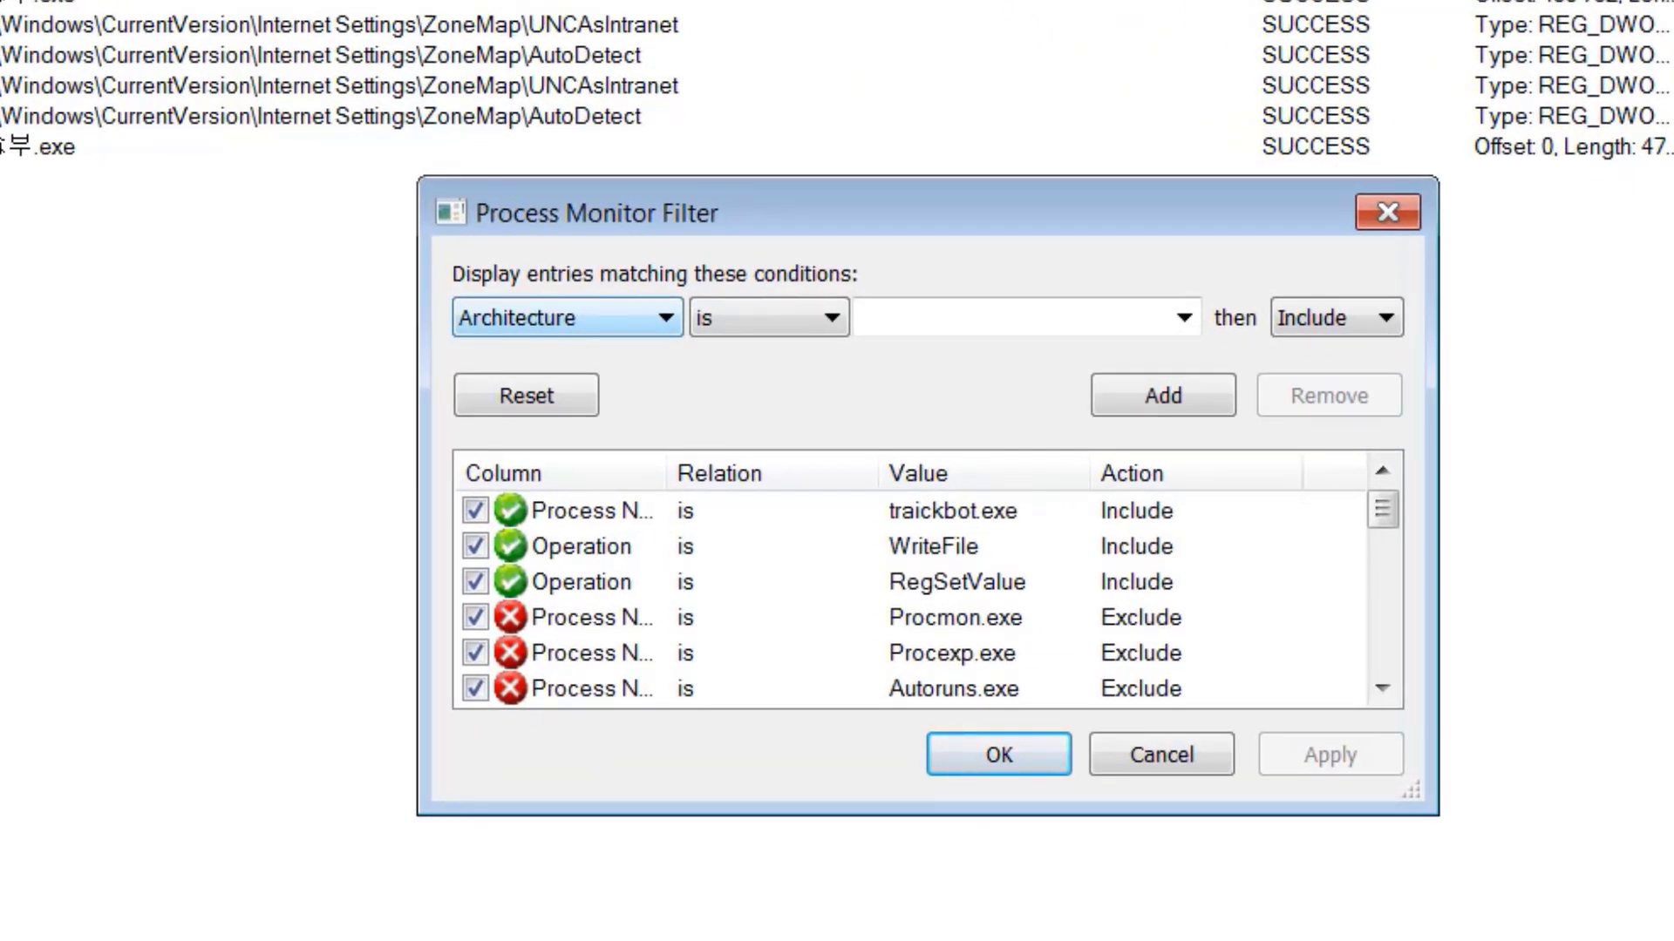
# - Draft a filter condition for Path ends with the copied executable name 풍新鮮な부.exe
pyautogui.click(566, 317)
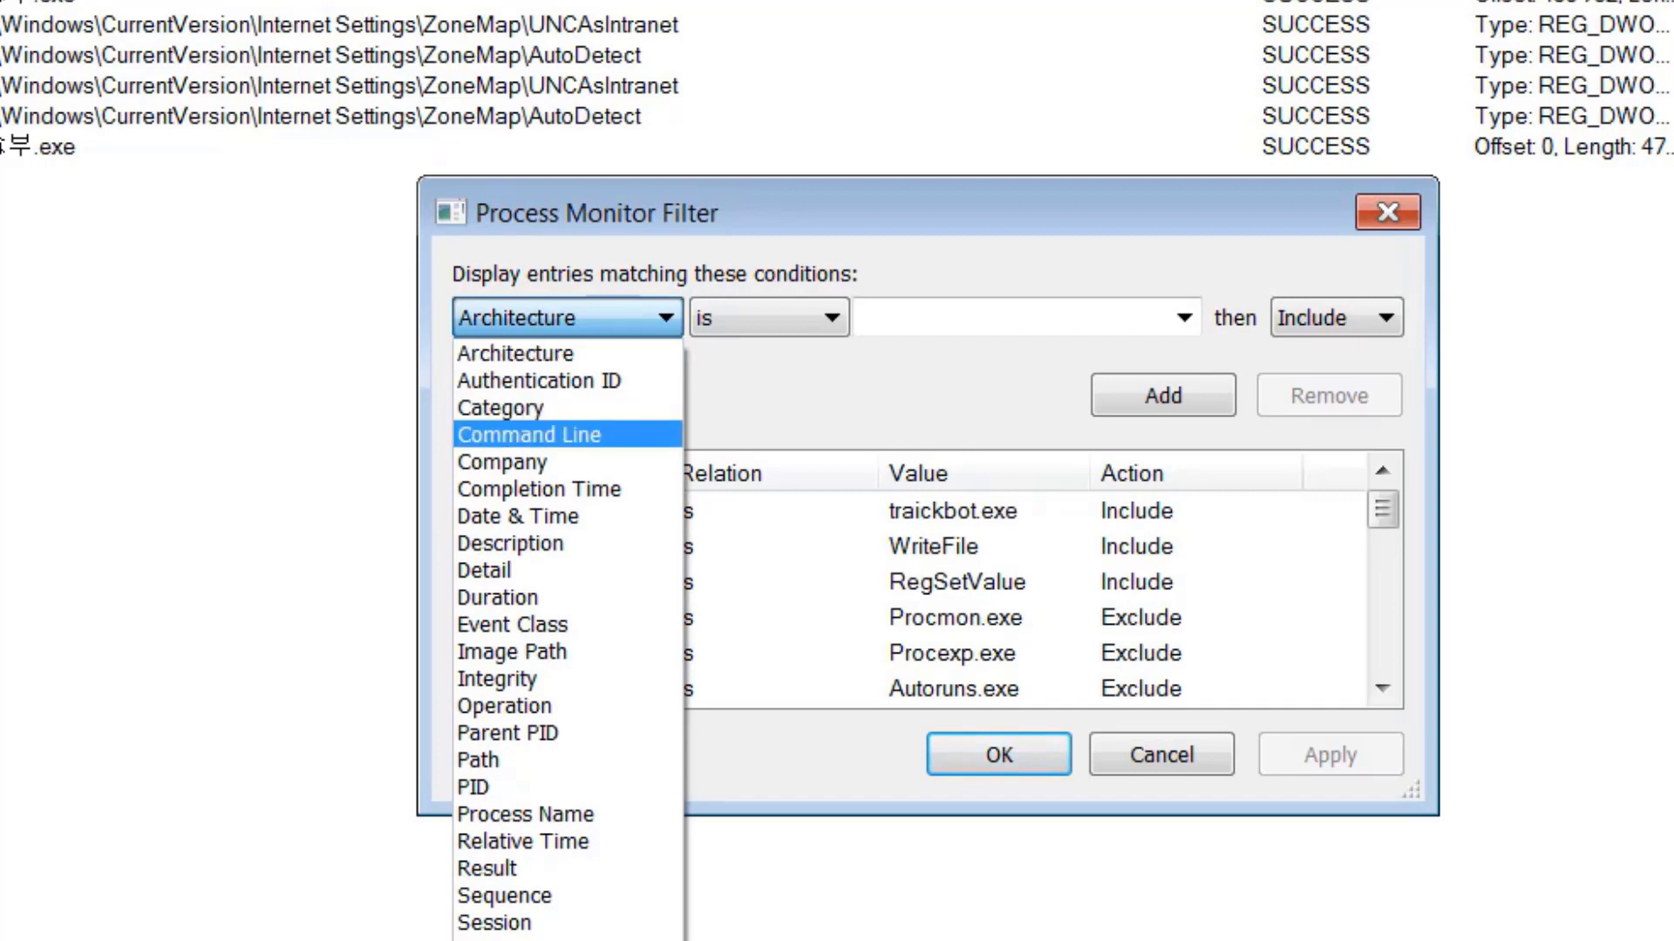
pyautogui.press('Down')
pyautogui.press('Down')
pyautogui.press('Down')
pyautogui.press('Down')
pyautogui.press('Down')
pyautogui.press('Down')
pyautogui.press('Down')
pyautogui.press('Down')
pyautogui.press('Down')
pyautogui.press('Down')
pyautogui.press('Down')
pyautogui.press('Down')
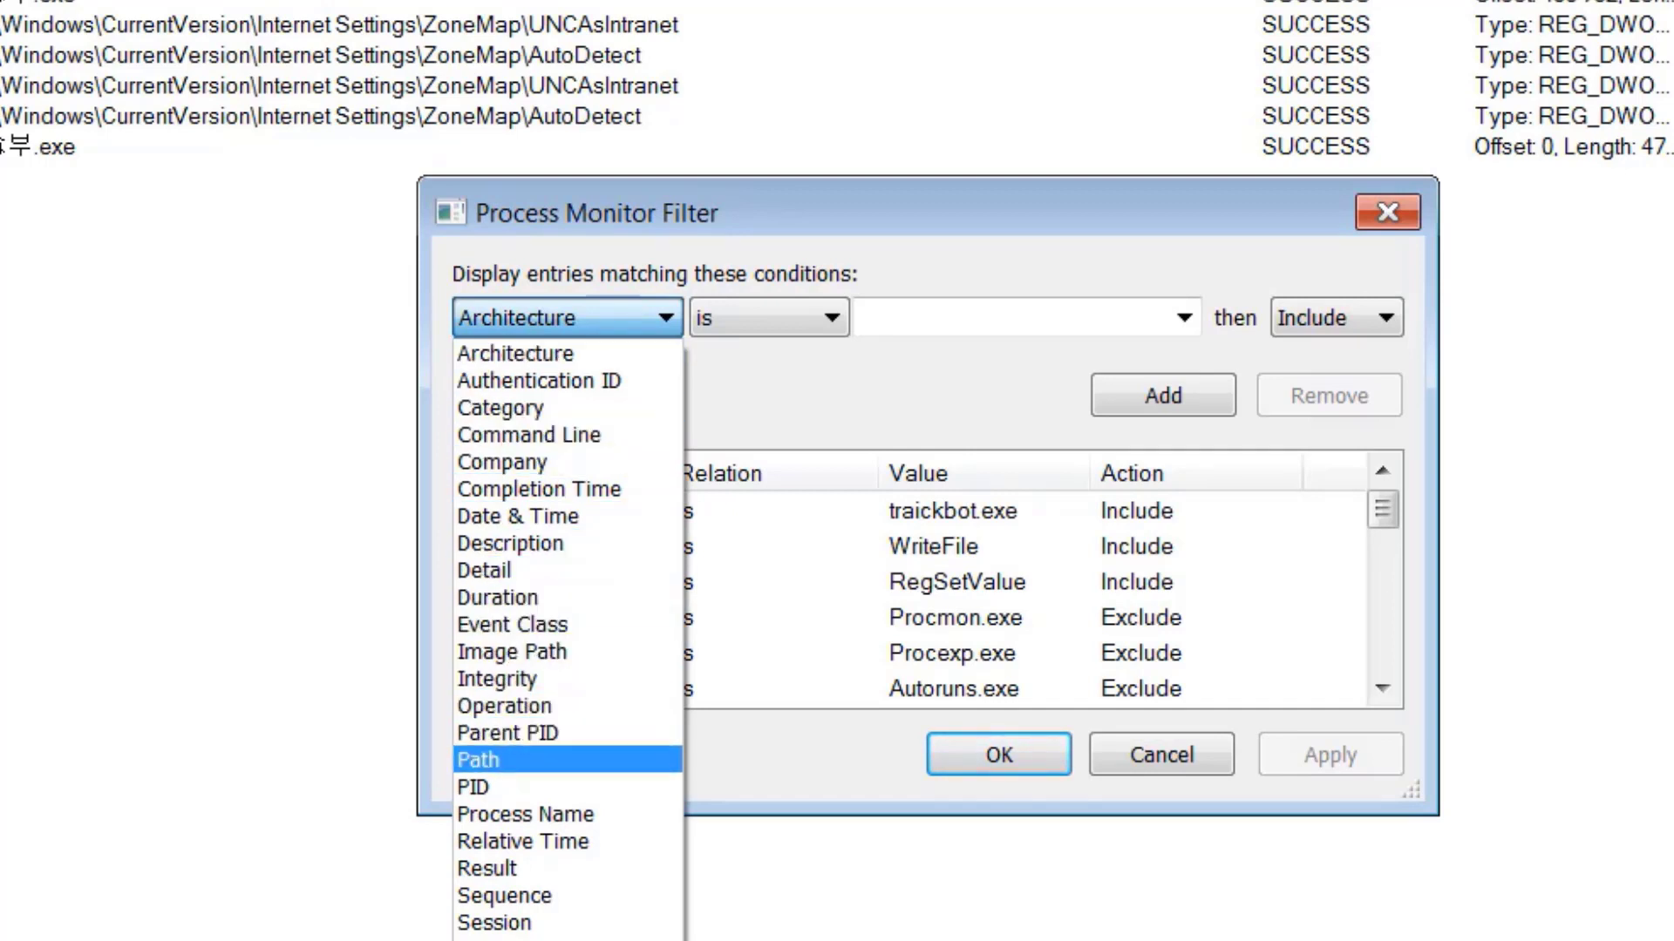
pyautogui.press('Up')
pyautogui.press('Up')
pyautogui.press('Up')
pyautogui.press('Up')
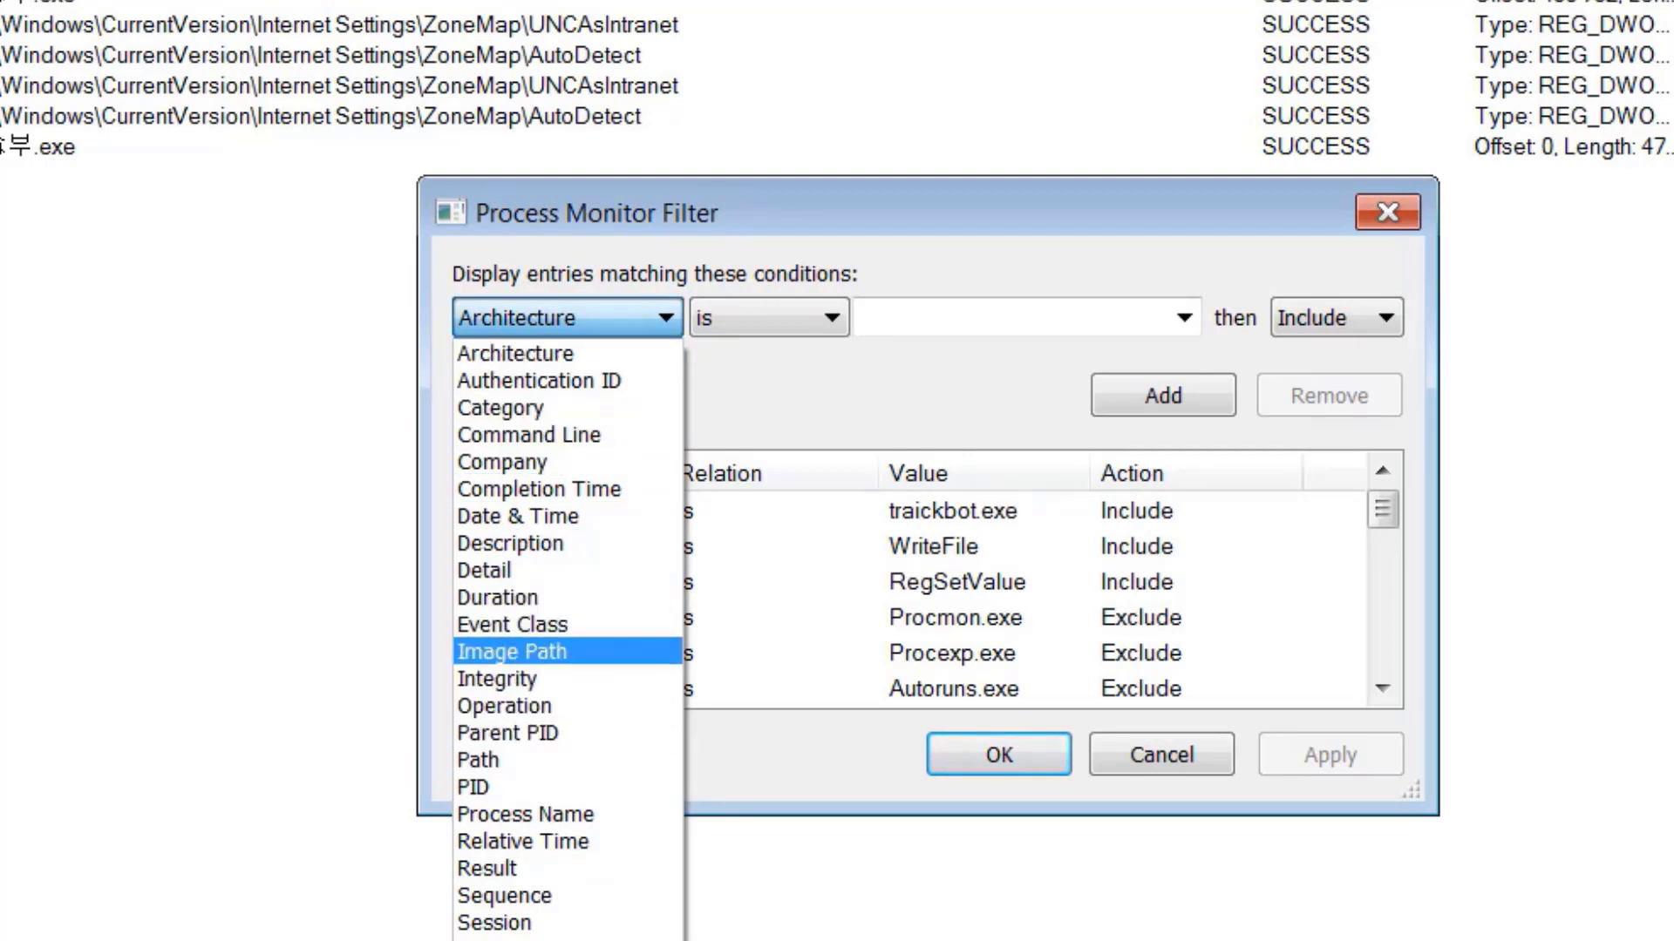
pyautogui.press('Down')
pyautogui.press('Down')
pyautogui.press('Down')
pyautogui.press('Down')
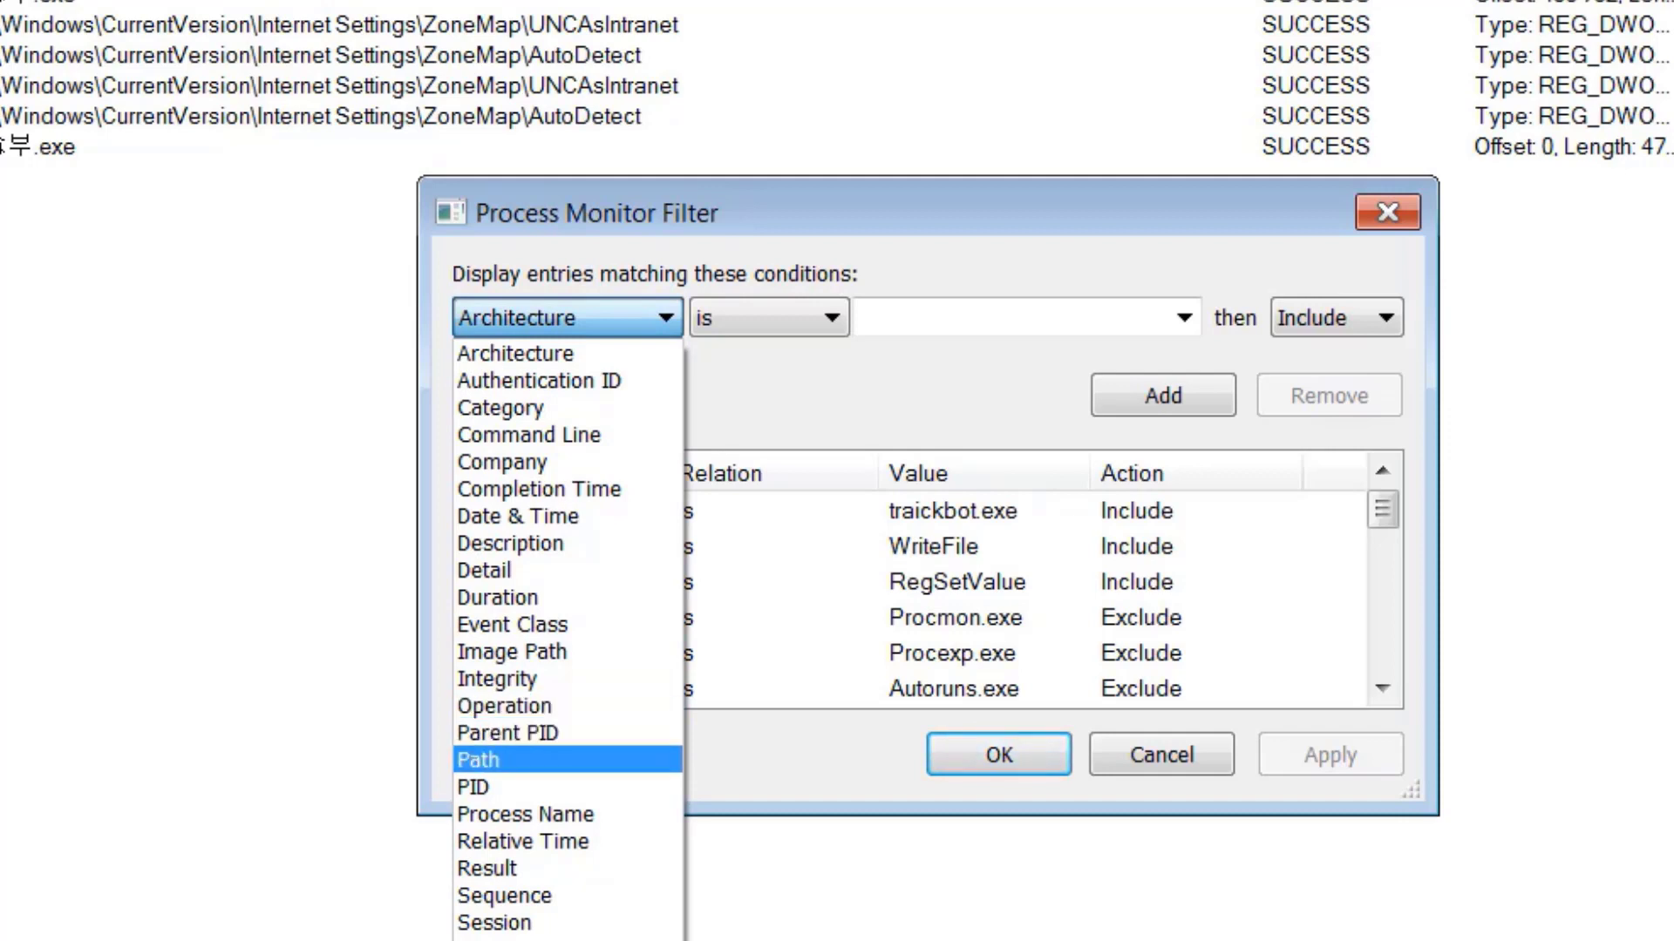
pyautogui.press('Down')
pyautogui.click(566, 759)
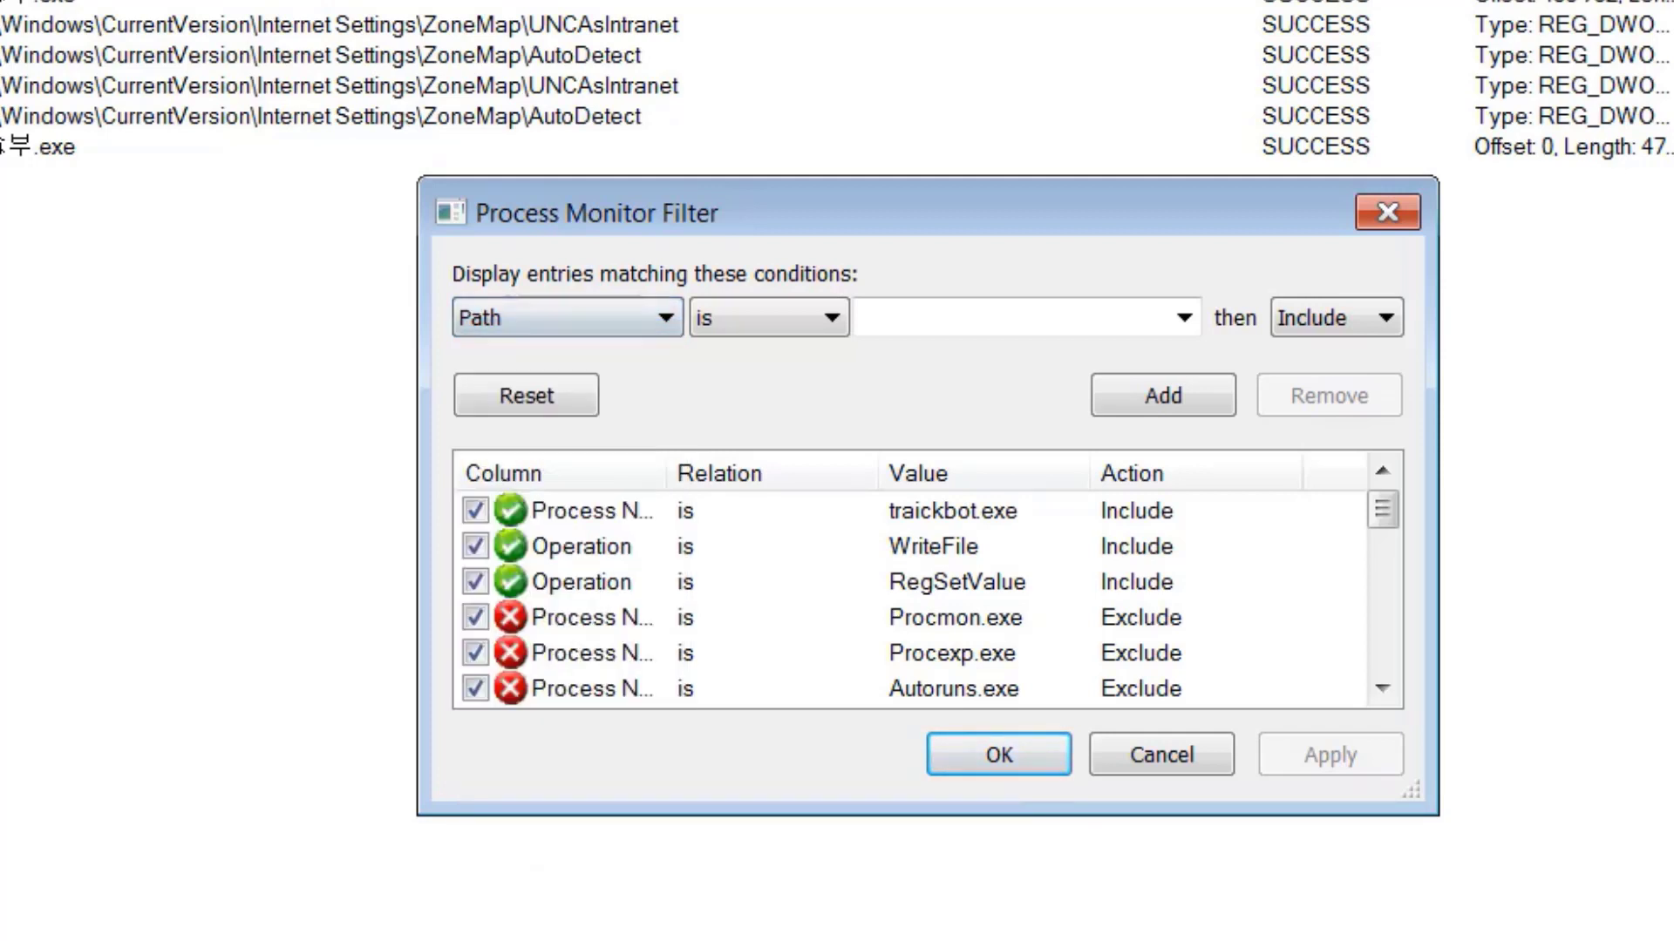
pyautogui.click(768, 318)
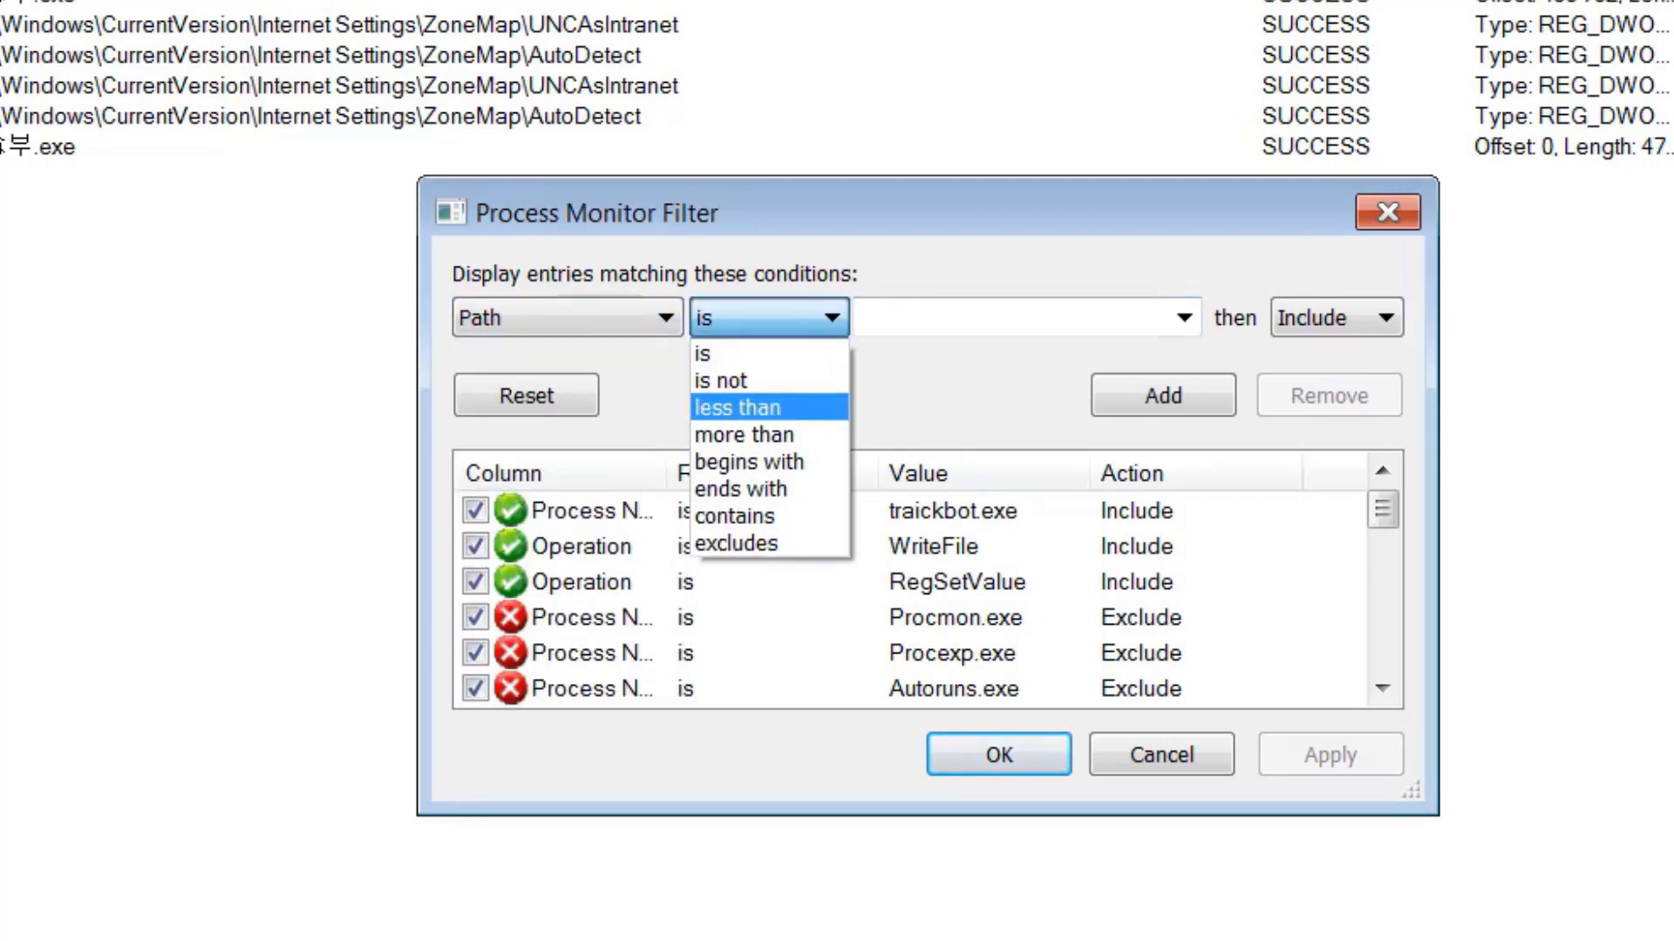
pyautogui.click(741, 488)
pyautogui.click(1015, 317)
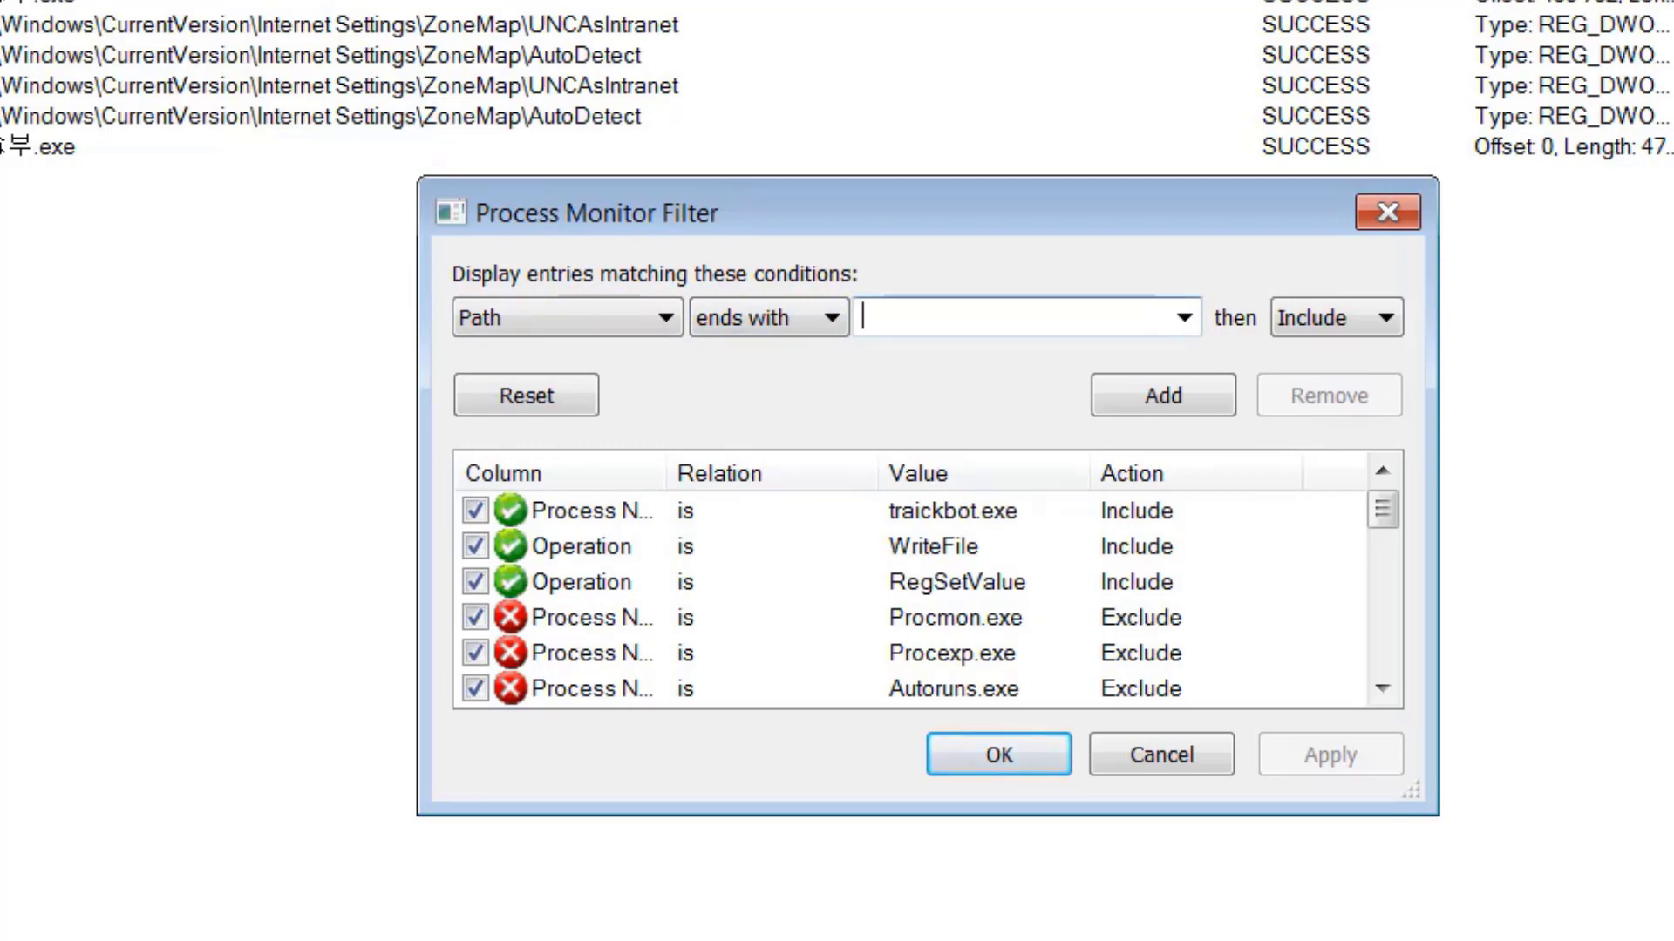
pyautogui.hotkey('ctrl', 'v')
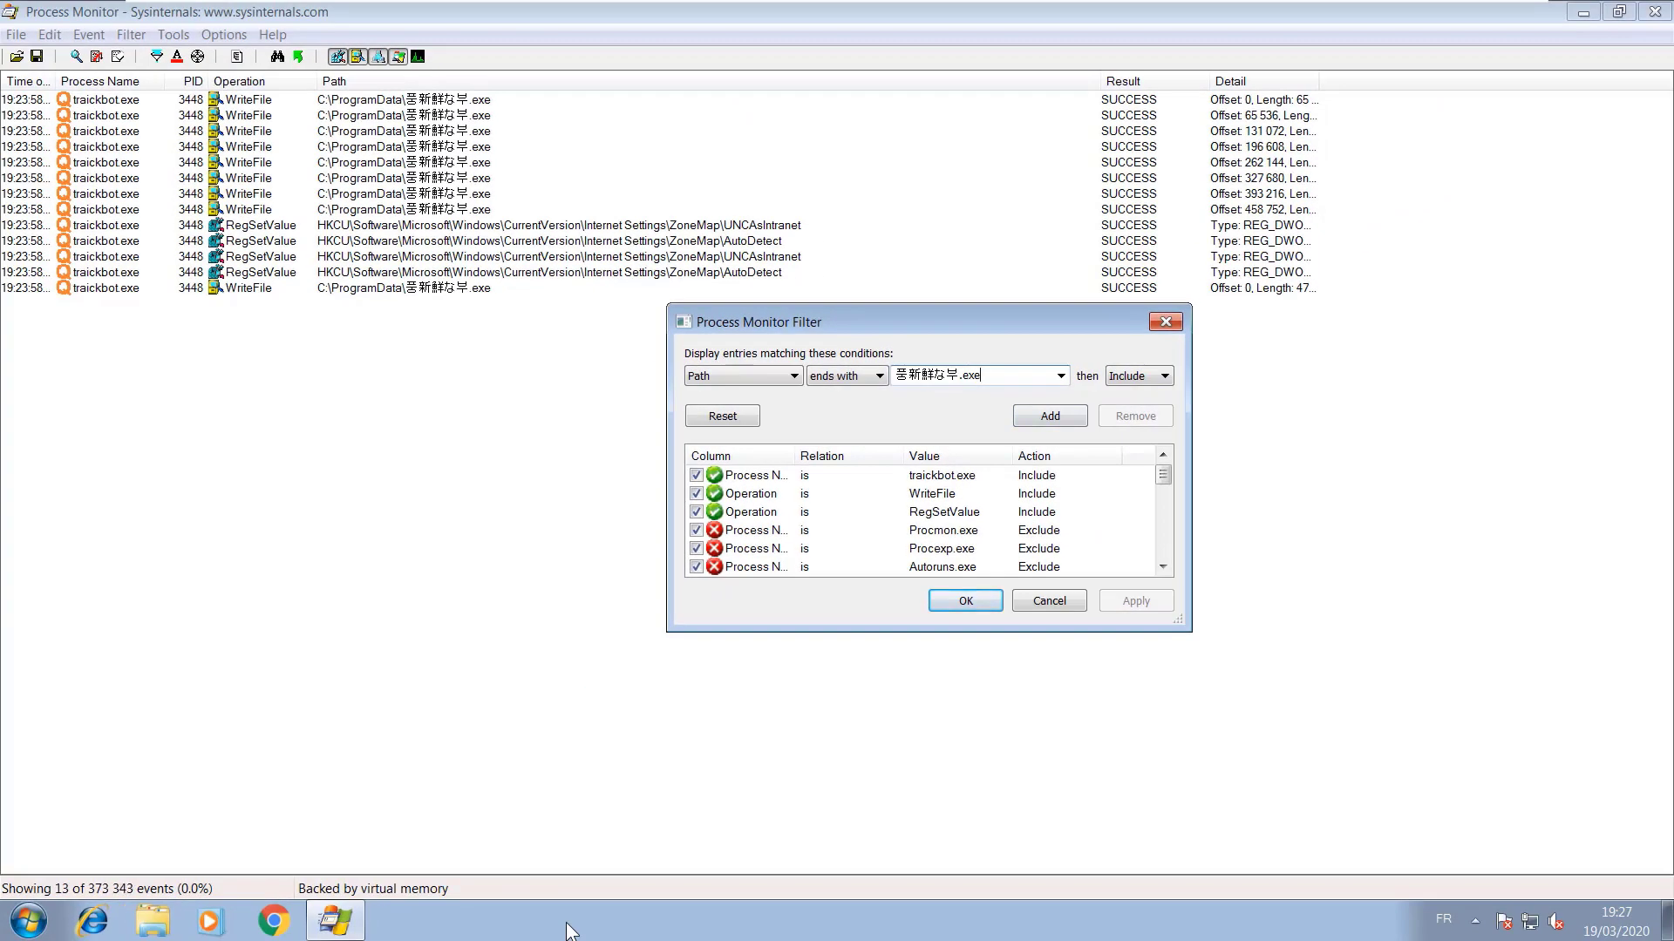
# - Remove the three Include rules for RegSetValue, WriteFile and traickbot.exe from the filter list
pyautogui.click(944, 511)
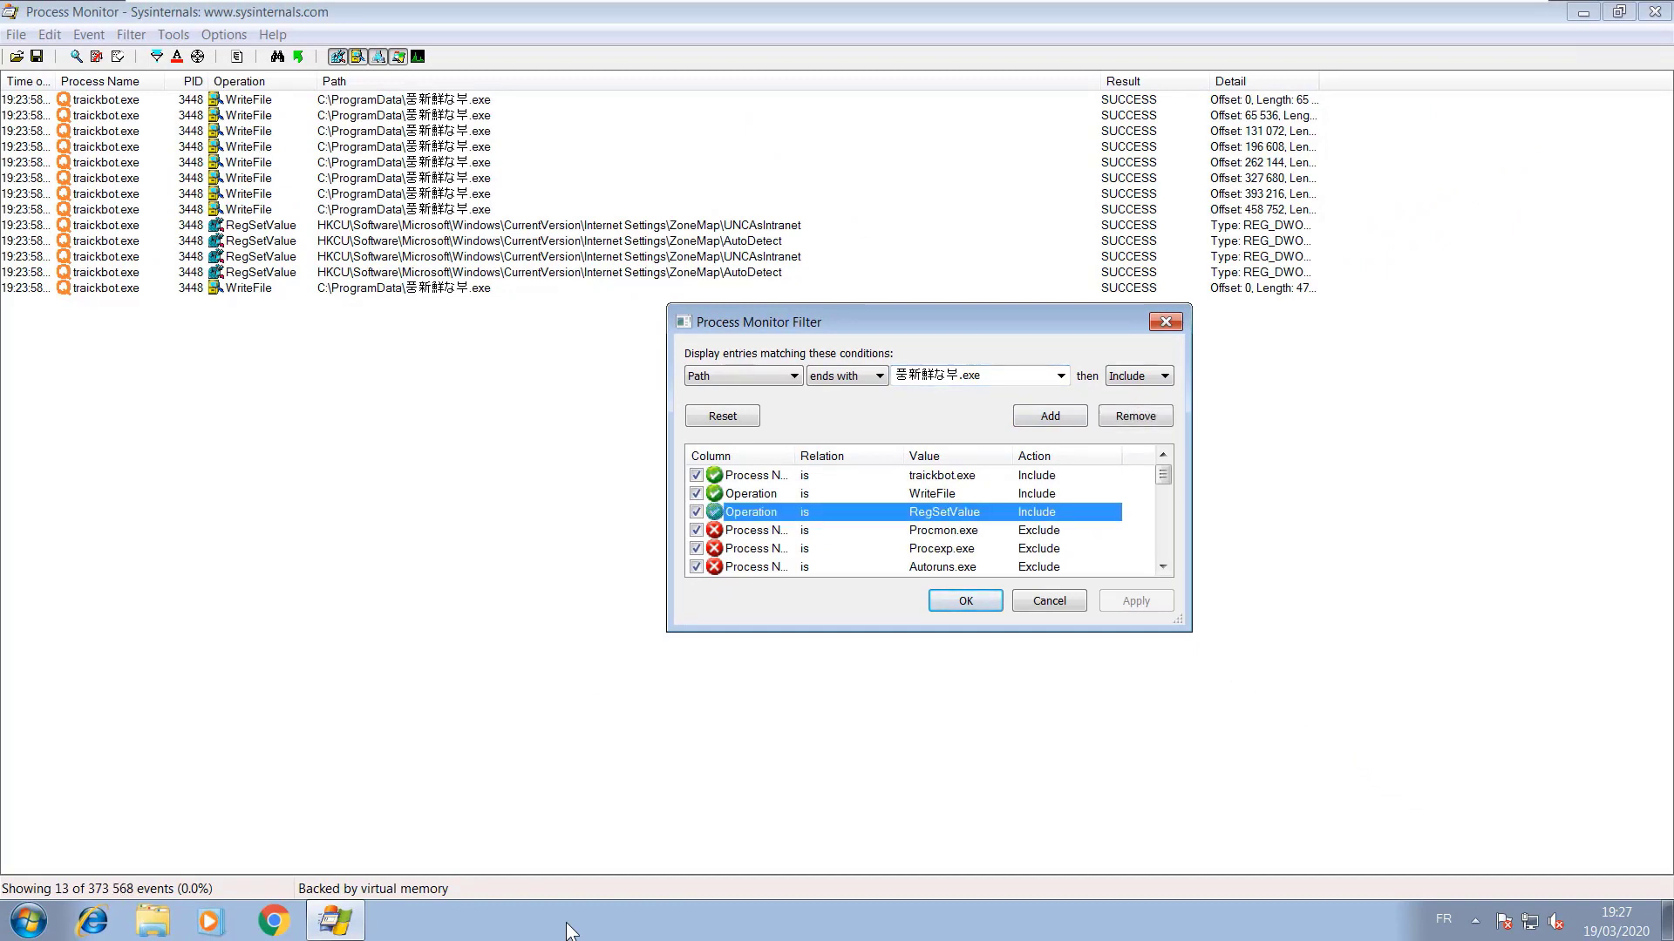
pyautogui.click(1134, 416)
pyautogui.click(932, 493)
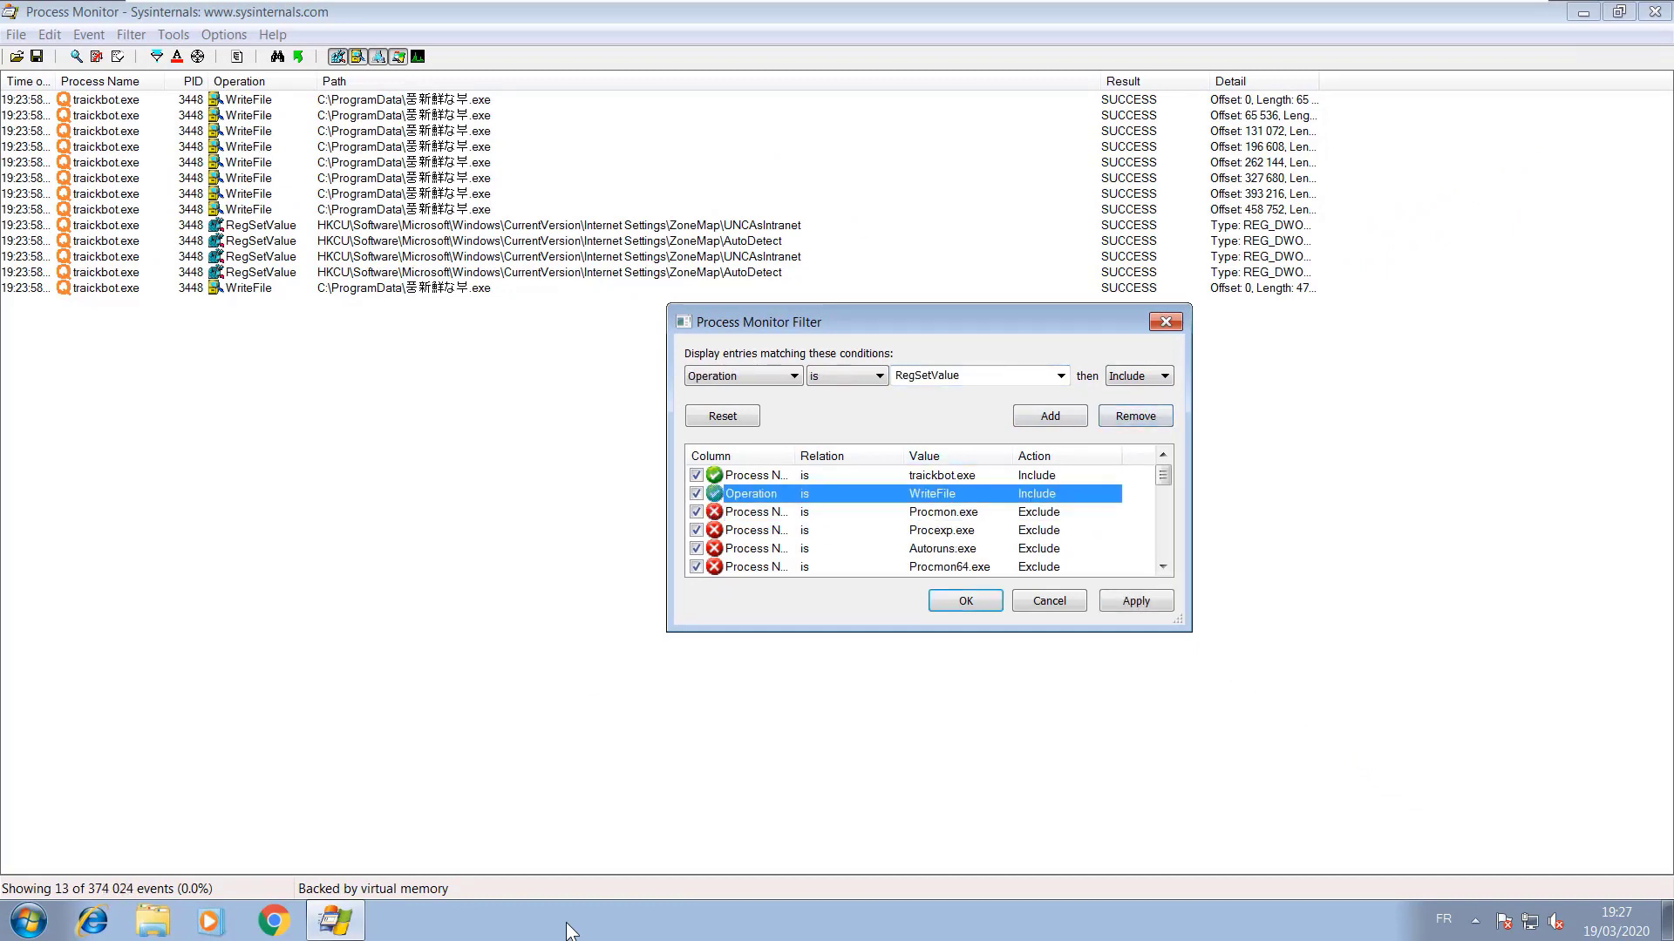
pyautogui.click(1134, 416)
pyautogui.press('Tab')
pyautogui.press('Up')
pyautogui.hotkey('shift', 'Tab')
pyautogui.press('Return')
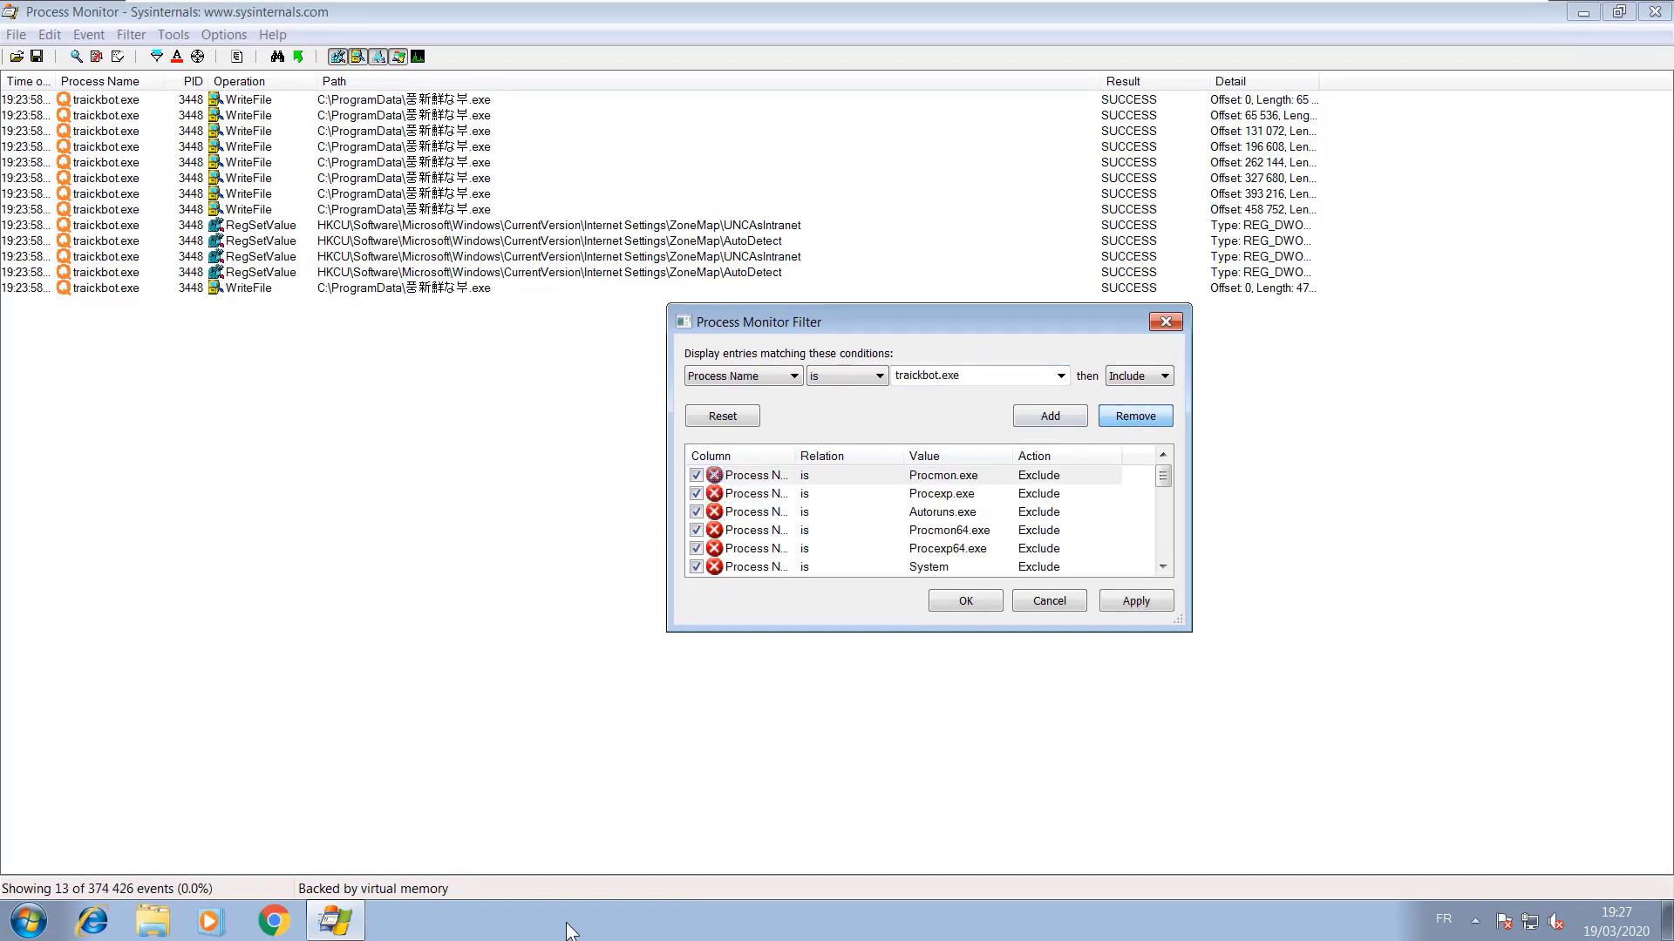
# - Set the new filter condition's column to Path and its relation to ends with
pyautogui.click(742, 376)
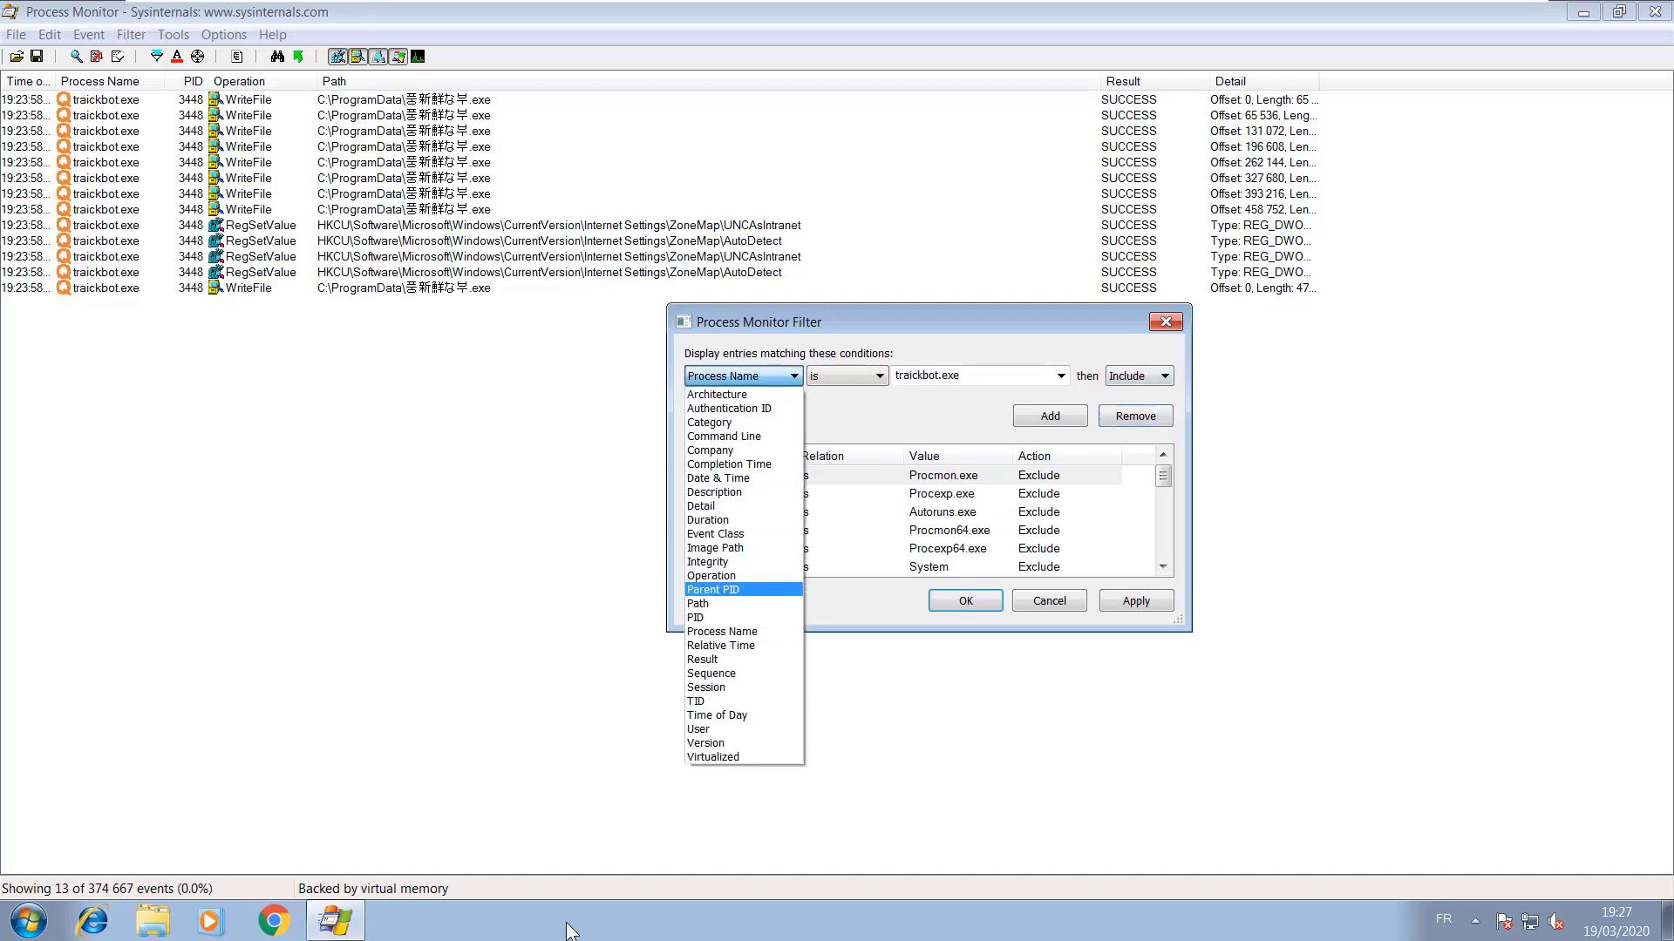
pyautogui.click(742, 604)
pyautogui.click(847, 376)
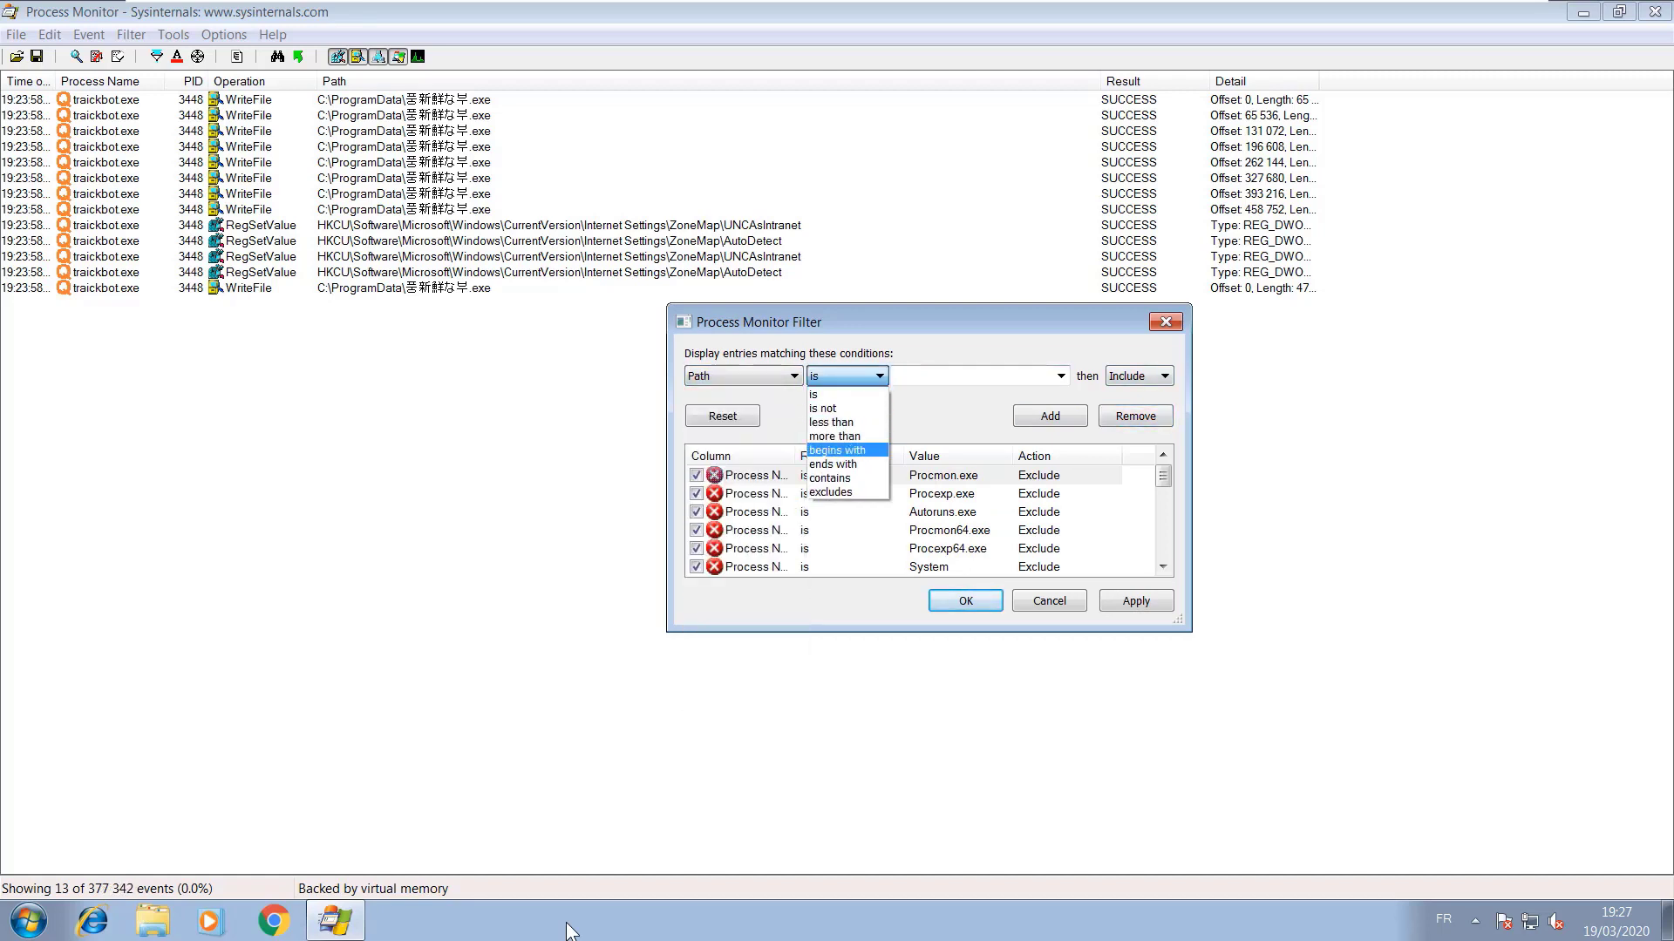
pyautogui.press('Up')
pyautogui.press('Down')
pyautogui.press('Down')
pyautogui.press('Return')
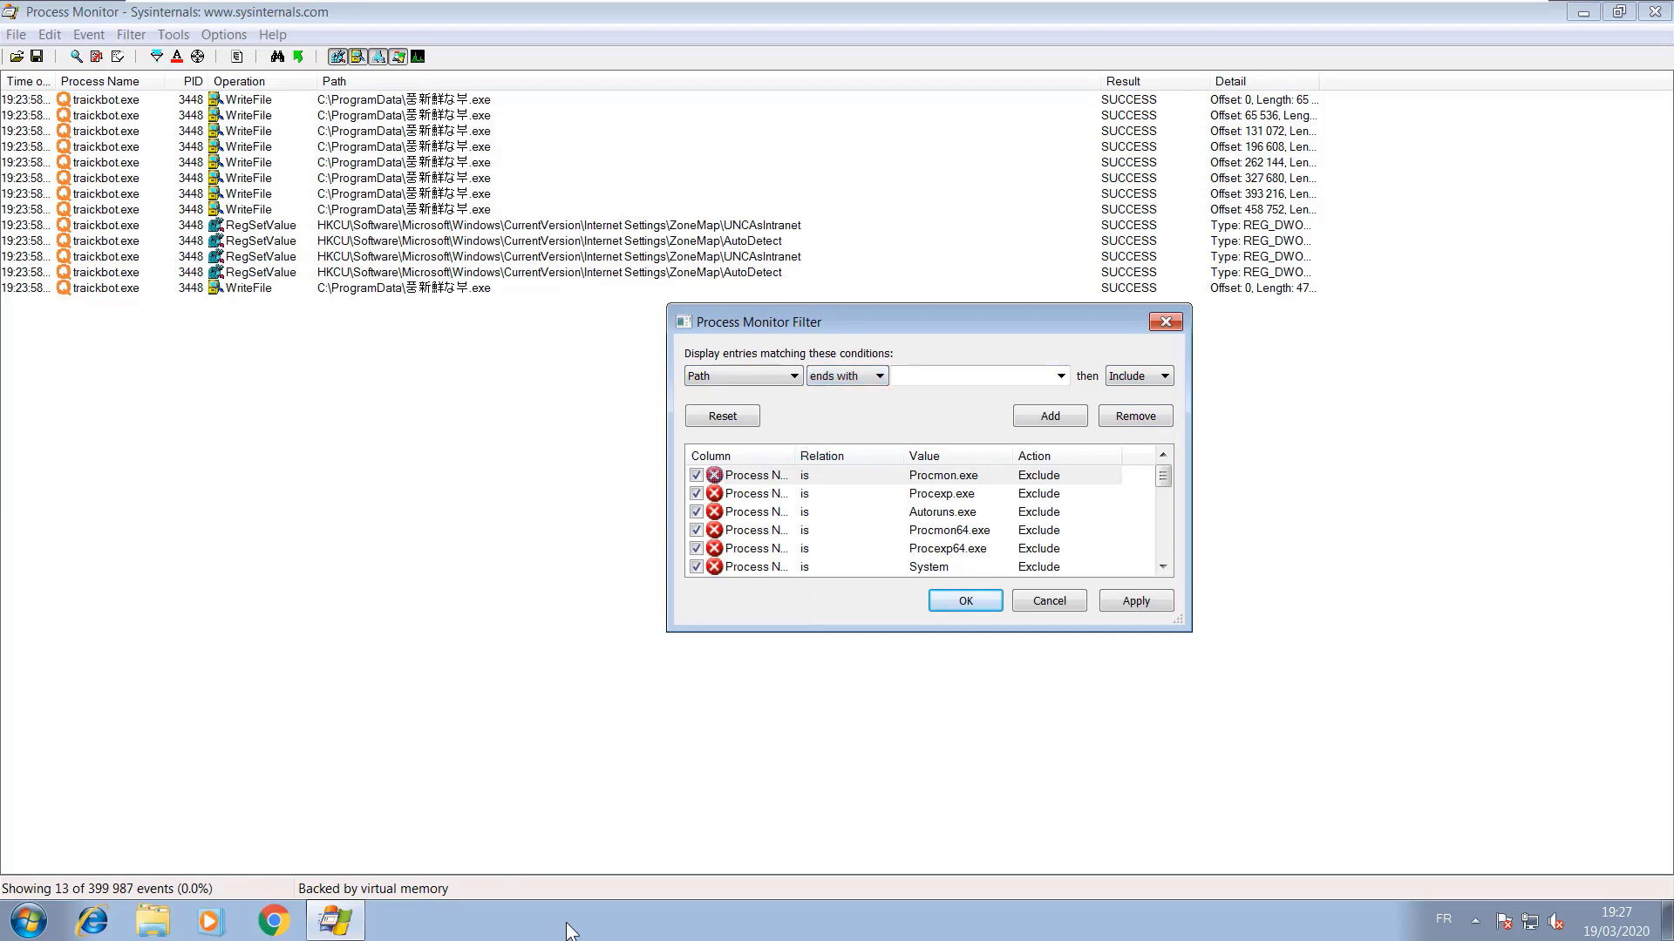
# - Enter the copied name 풍新鮮な부.exe as the condition's value, add it as an Include rule, and apply the filter
pyautogui.press('Tab')
pyautogui.hotkey('ctrl', 'v')
pyautogui.press('Return')
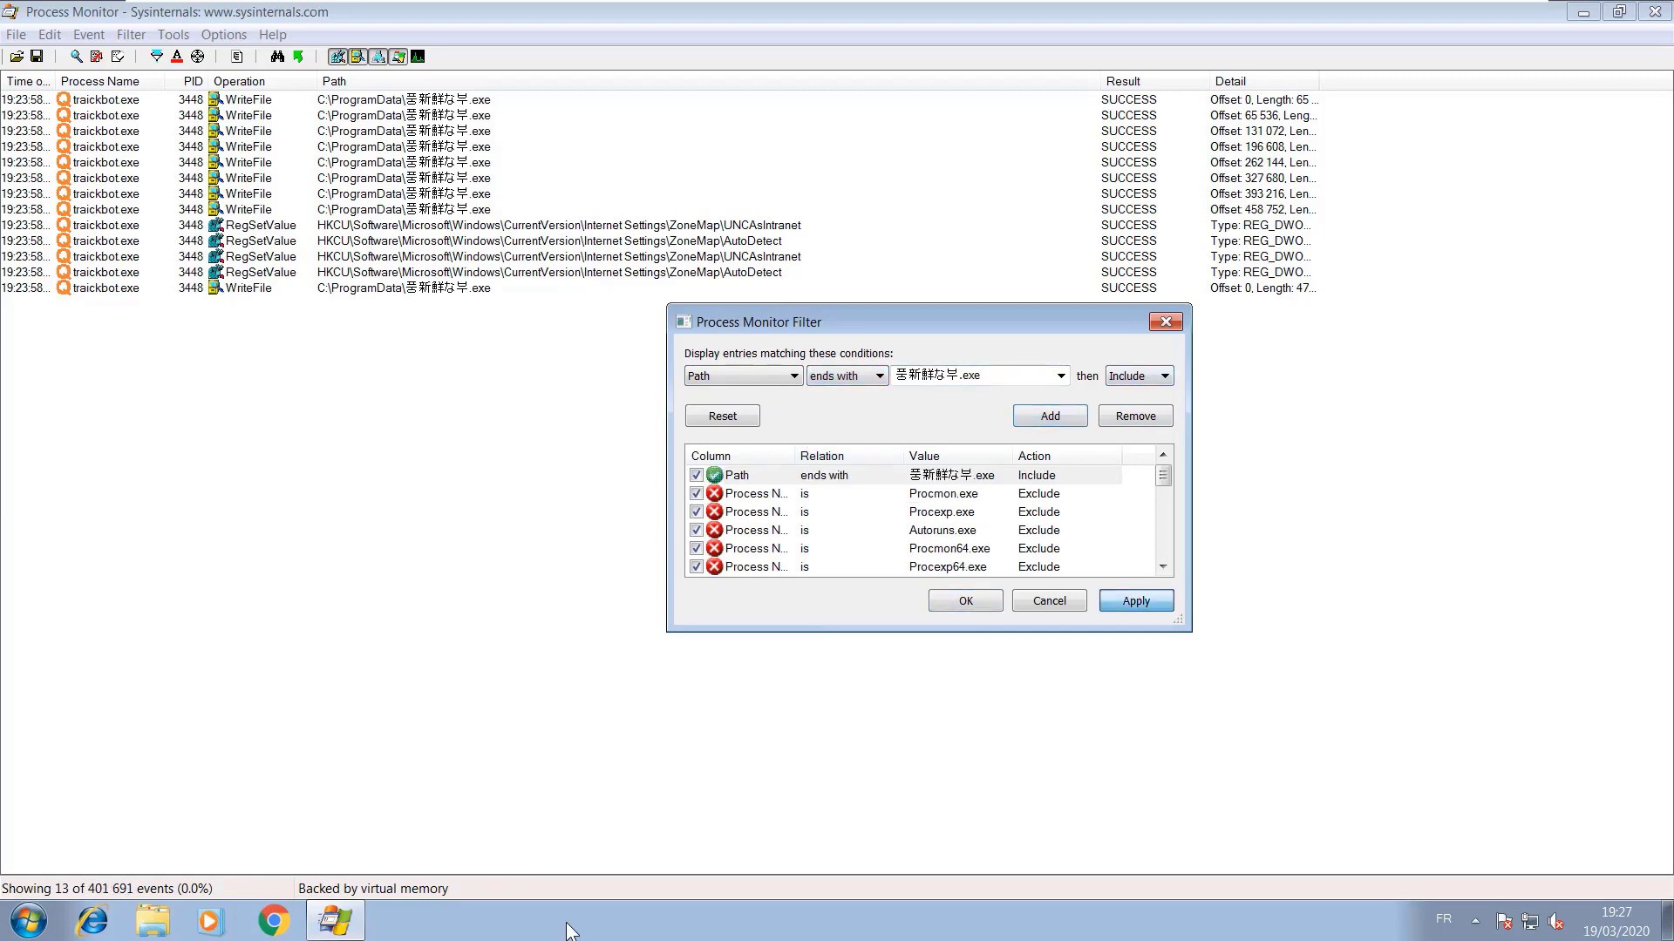
pyautogui.hotkey('alt', 'a')
pyautogui.hotkey('shift', 'Tab')
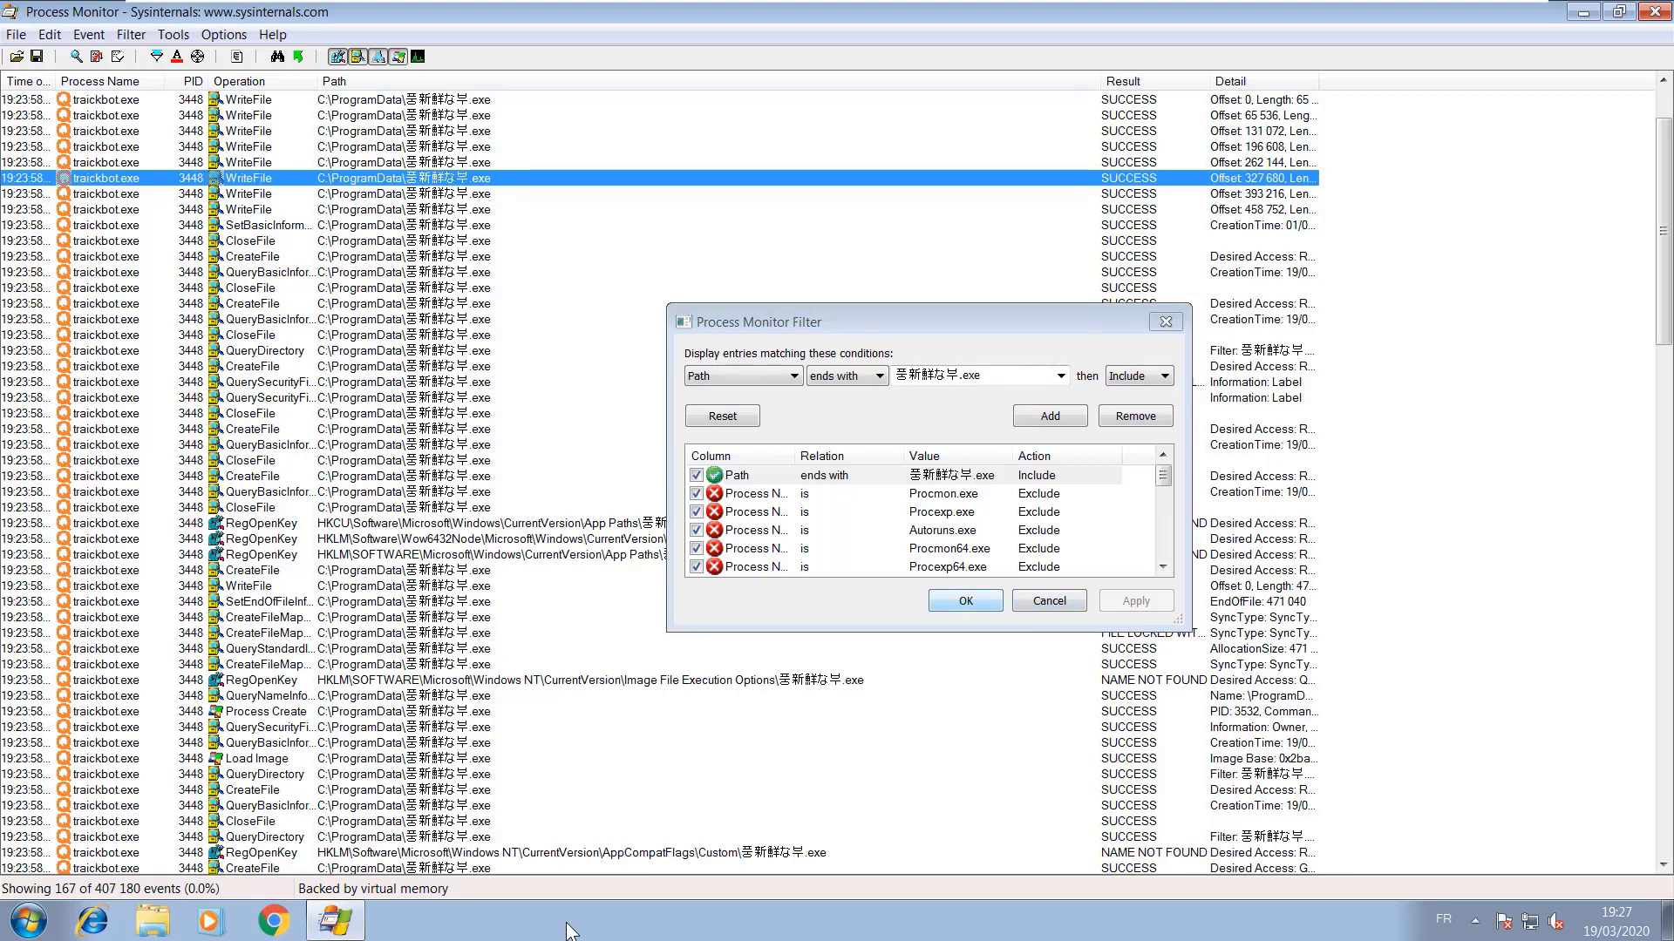
pyautogui.press('Return')
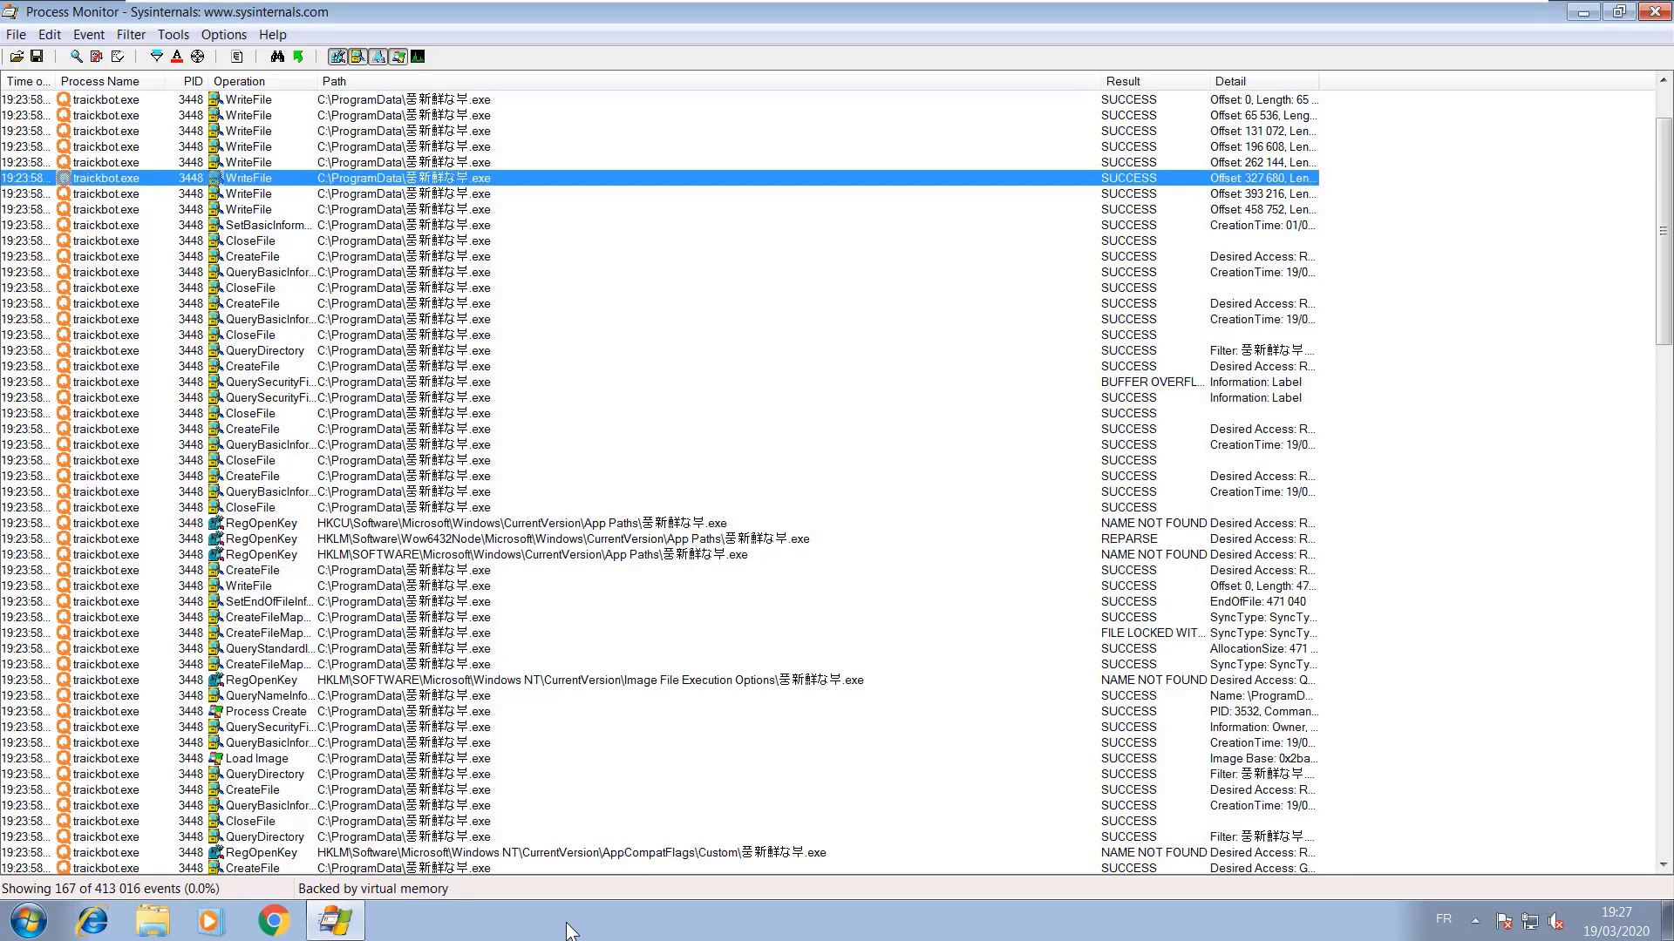
# - Examine the RegOpenKey events for the executable under App Paths, Image File Execution Options and AppCompatFlags\Custom
pyautogui.press('Up')
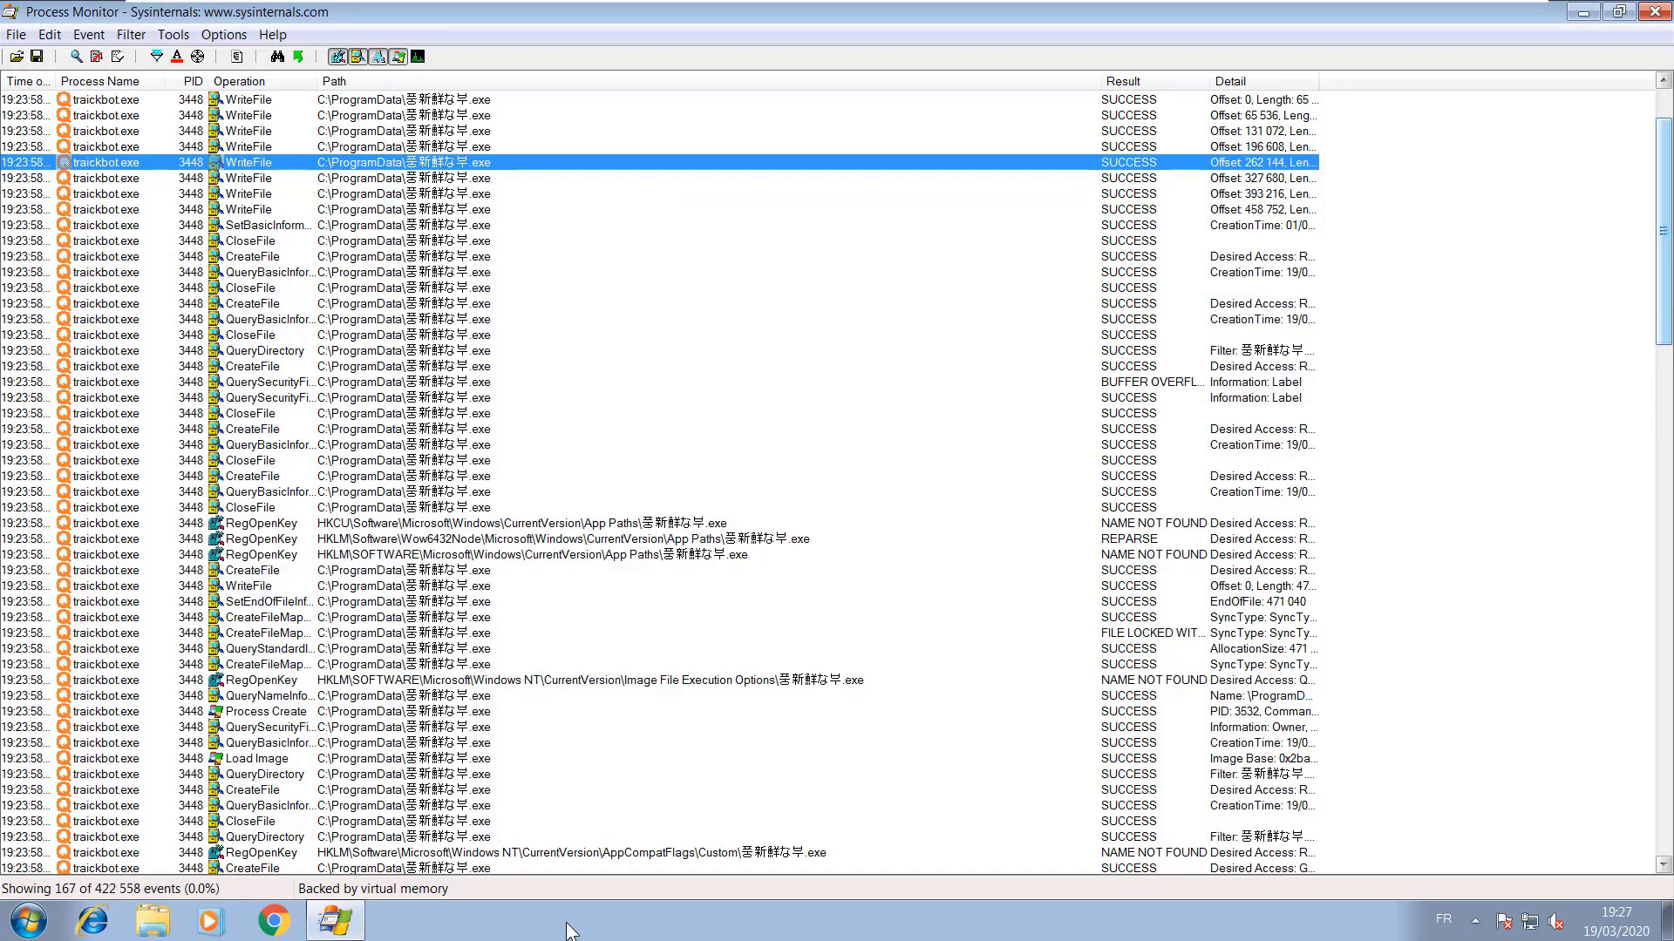
pyautogui.click(523, 539)
pyautogui.click(523, 523)
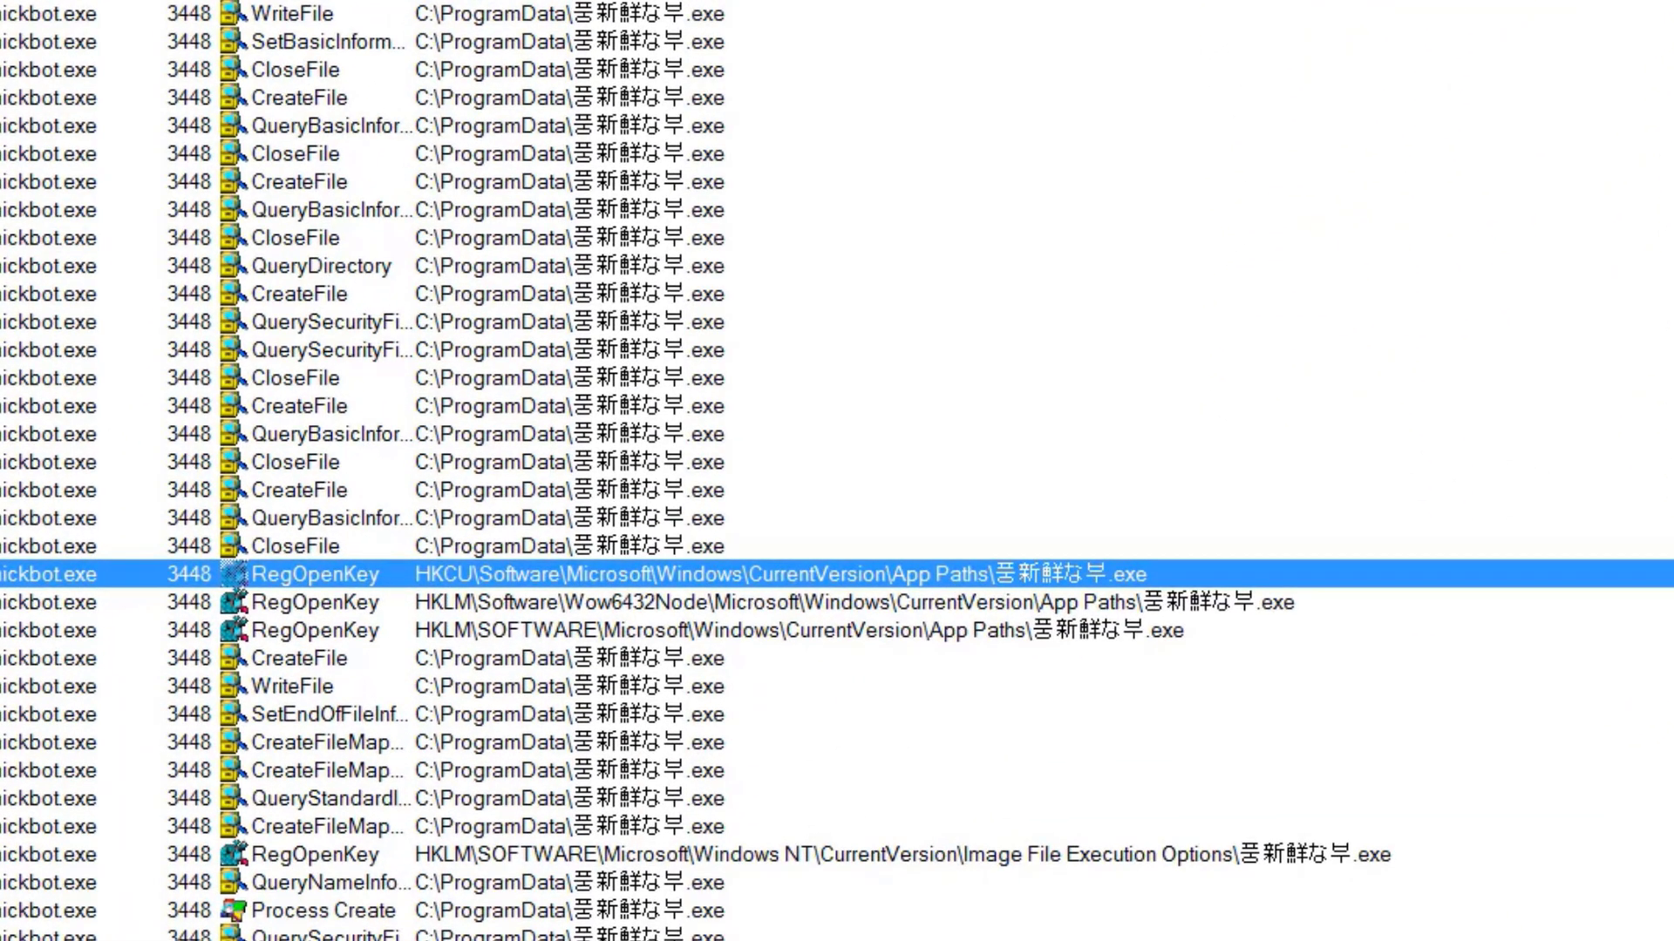
pyautogui.press('Down')
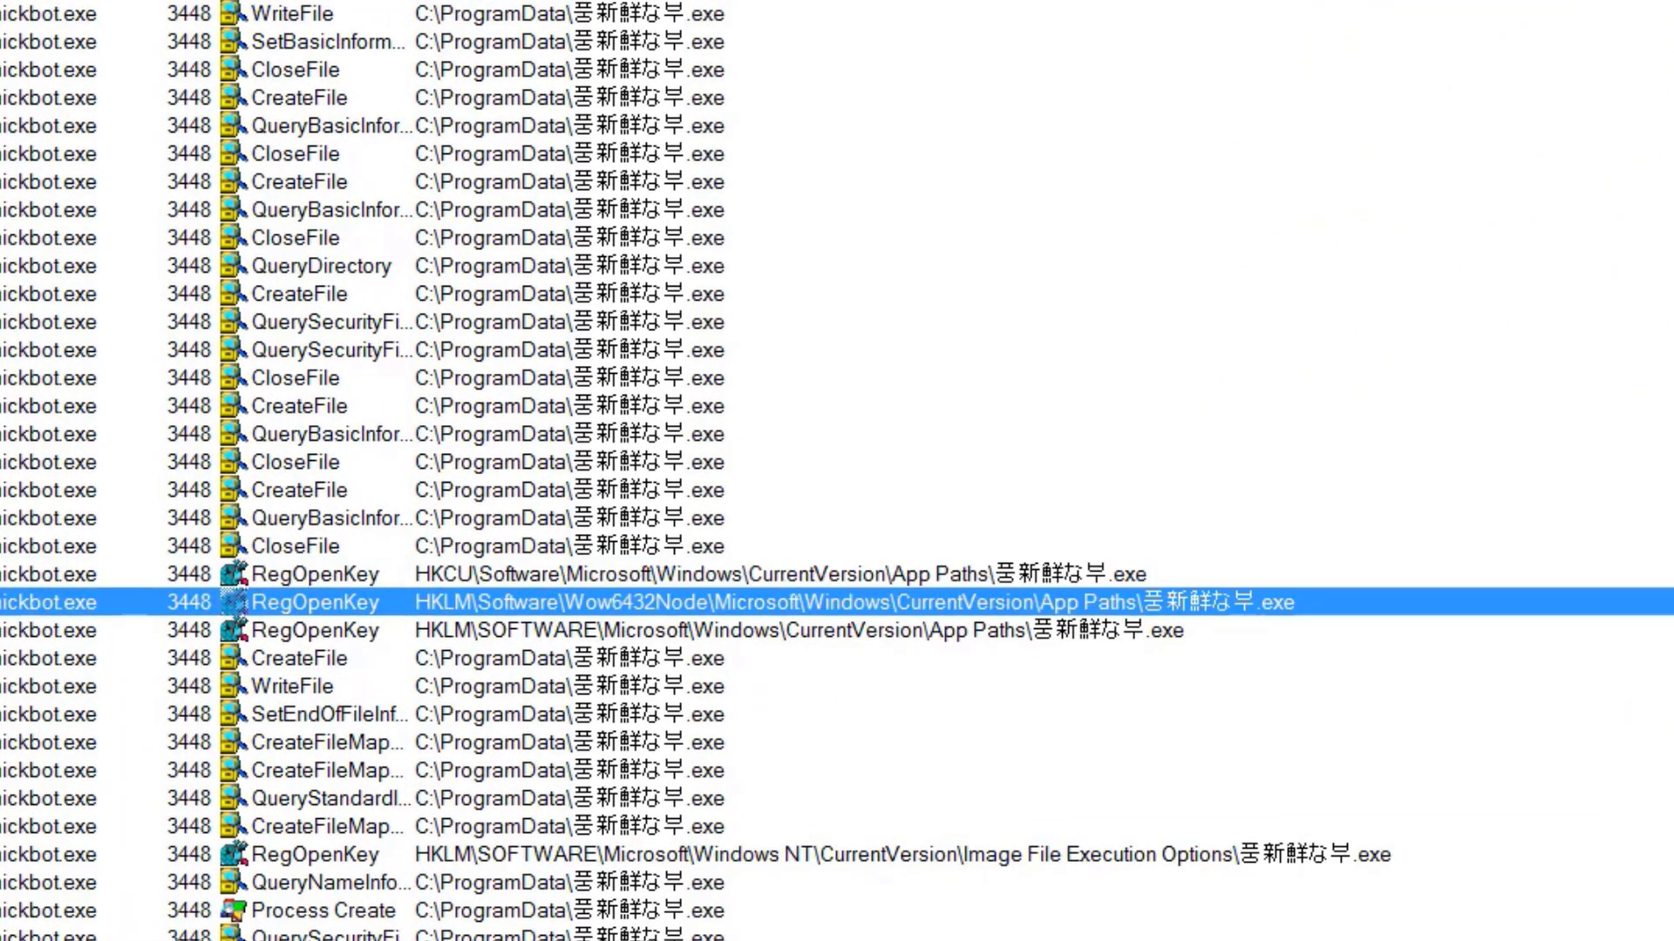
pyautogui.press('Down')
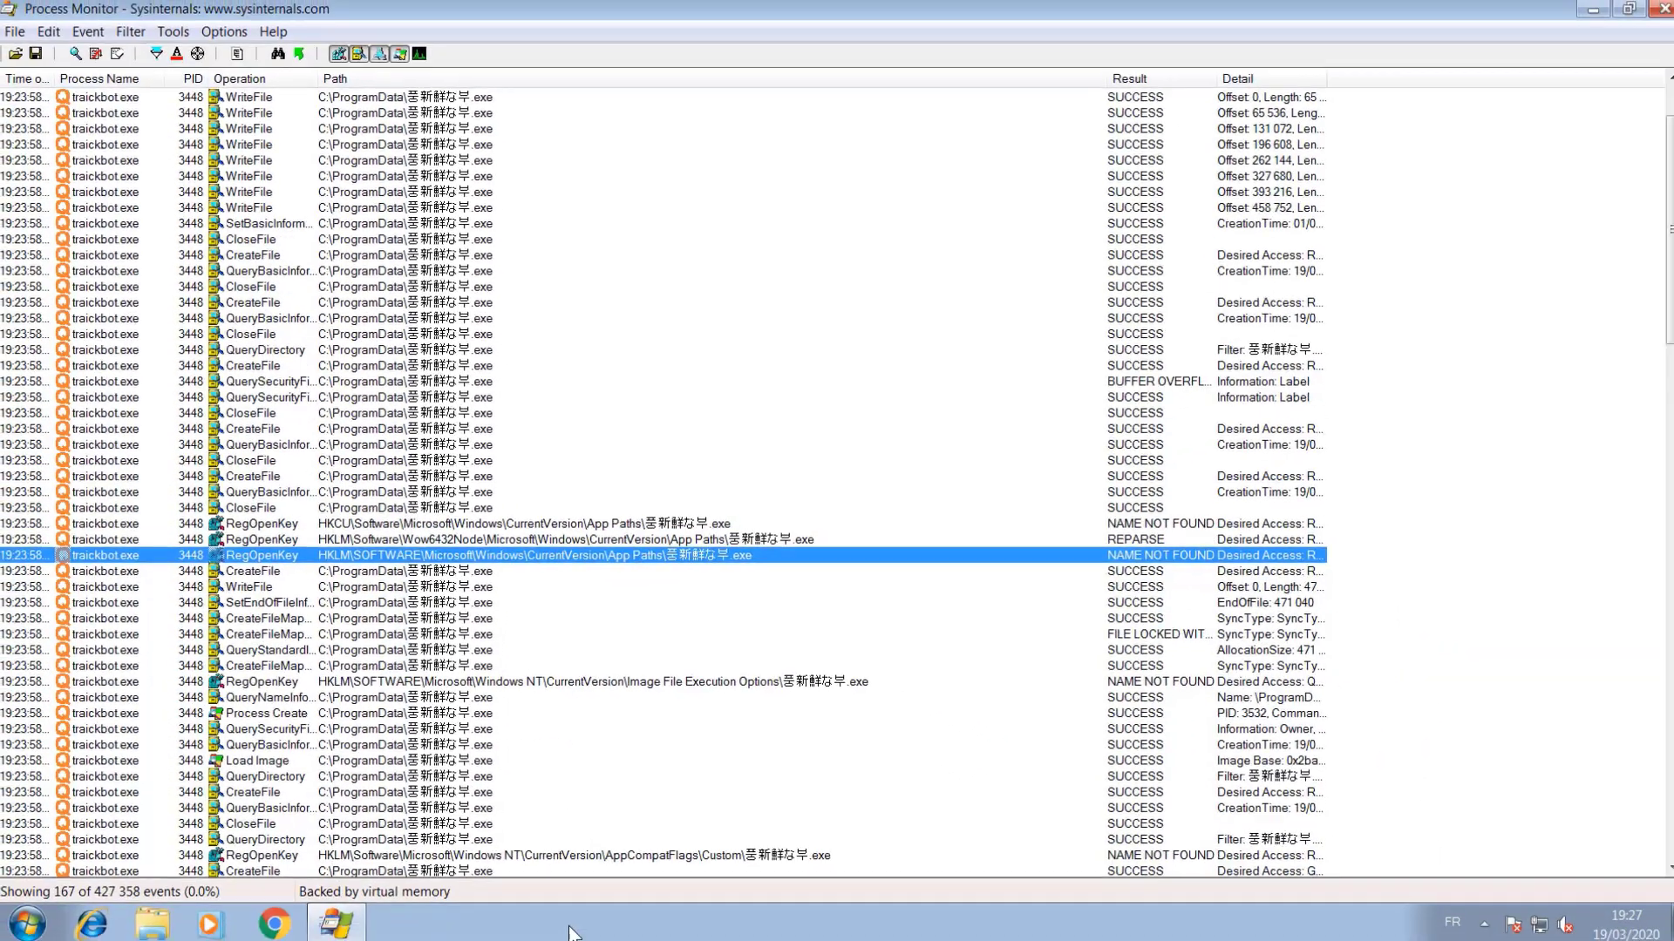
pyautogui.press('F3')
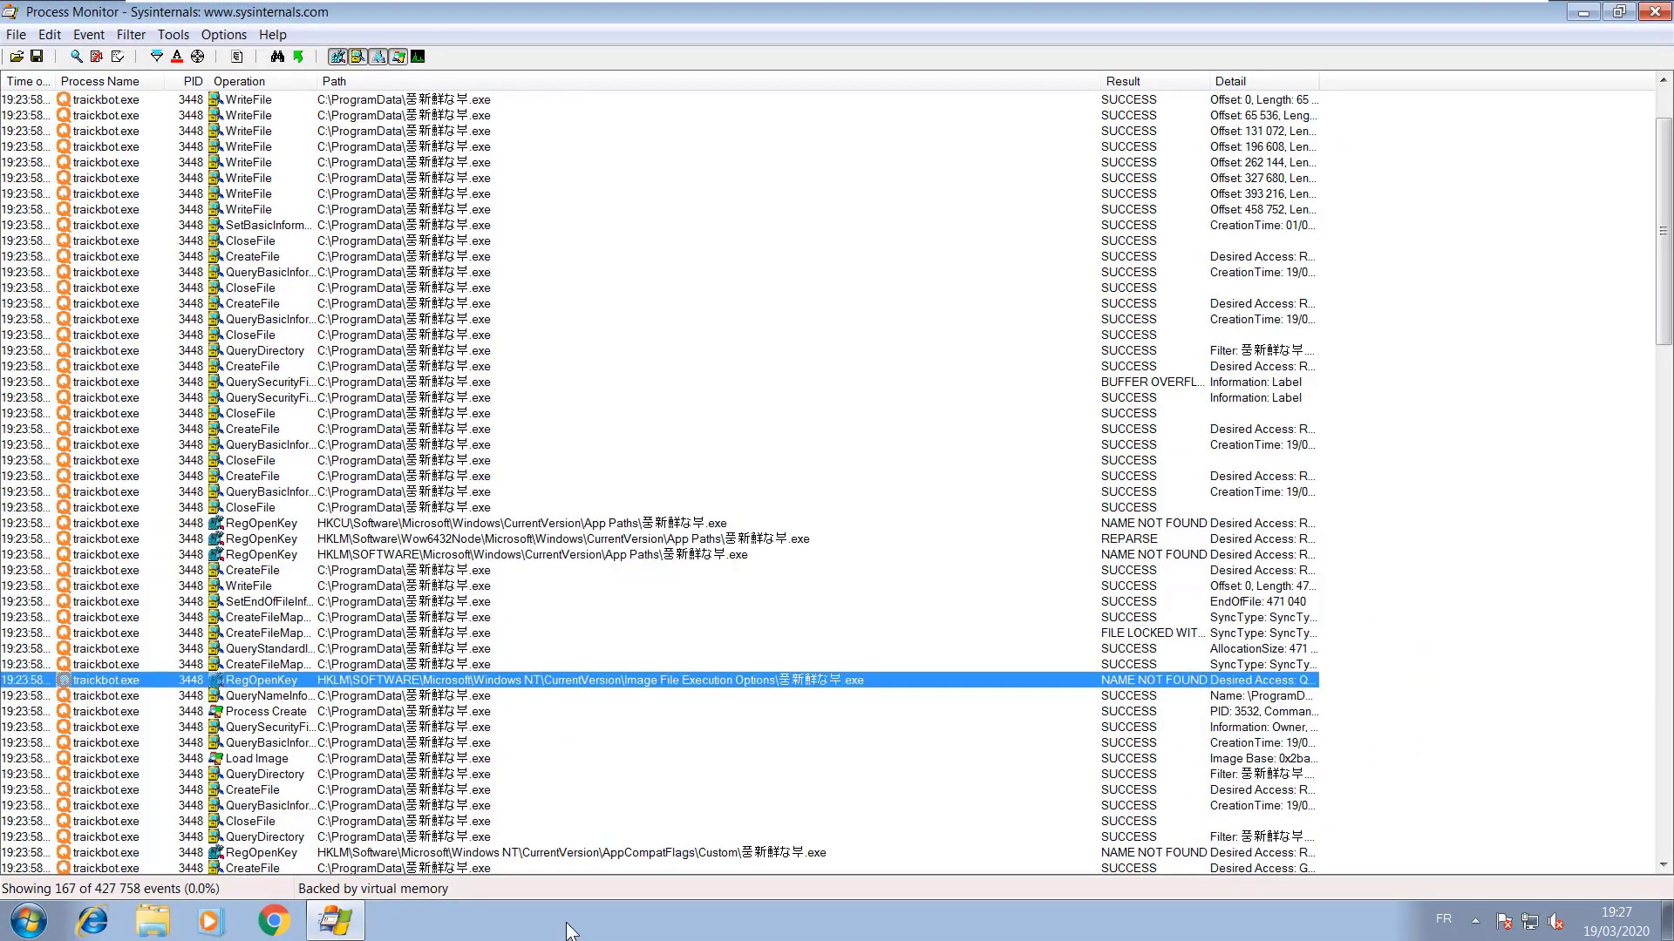
pyautogui.press('Down')
pyautogui.press('Down')
pyautogui.press('Down')
pyautogui.press('Down')
pyautogui.press('Down')
pyautogui.press('Down')
pyautogui.press('Down')
pyautogui.press('Down')
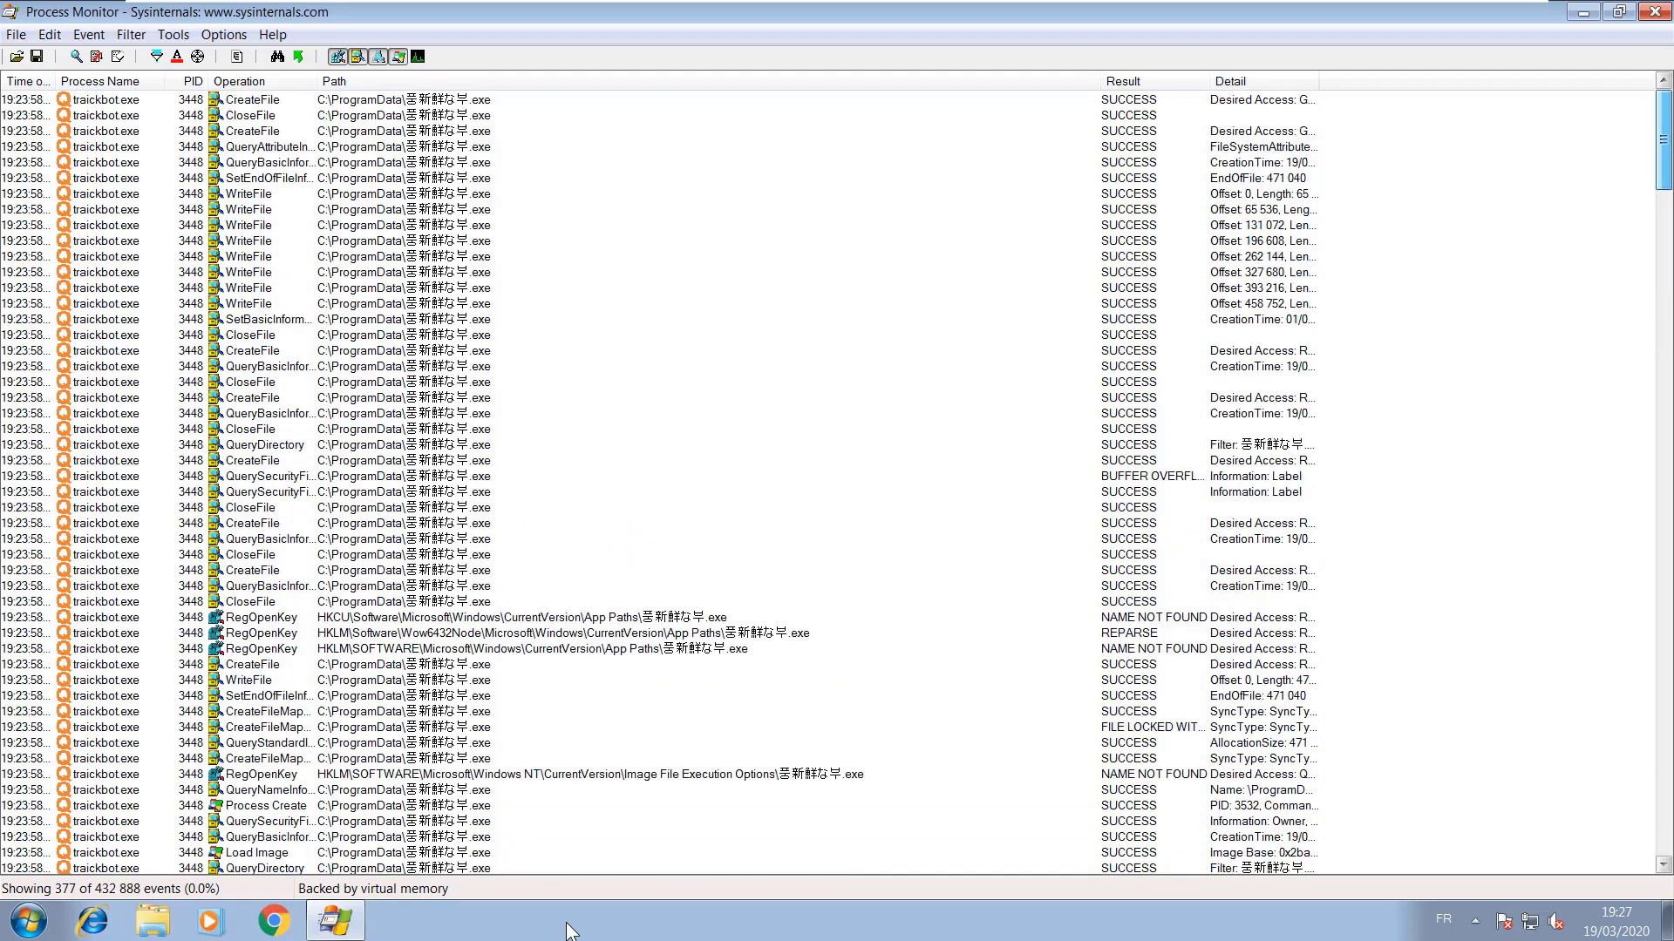
pyautogui.scroll(-14, 566, 931)
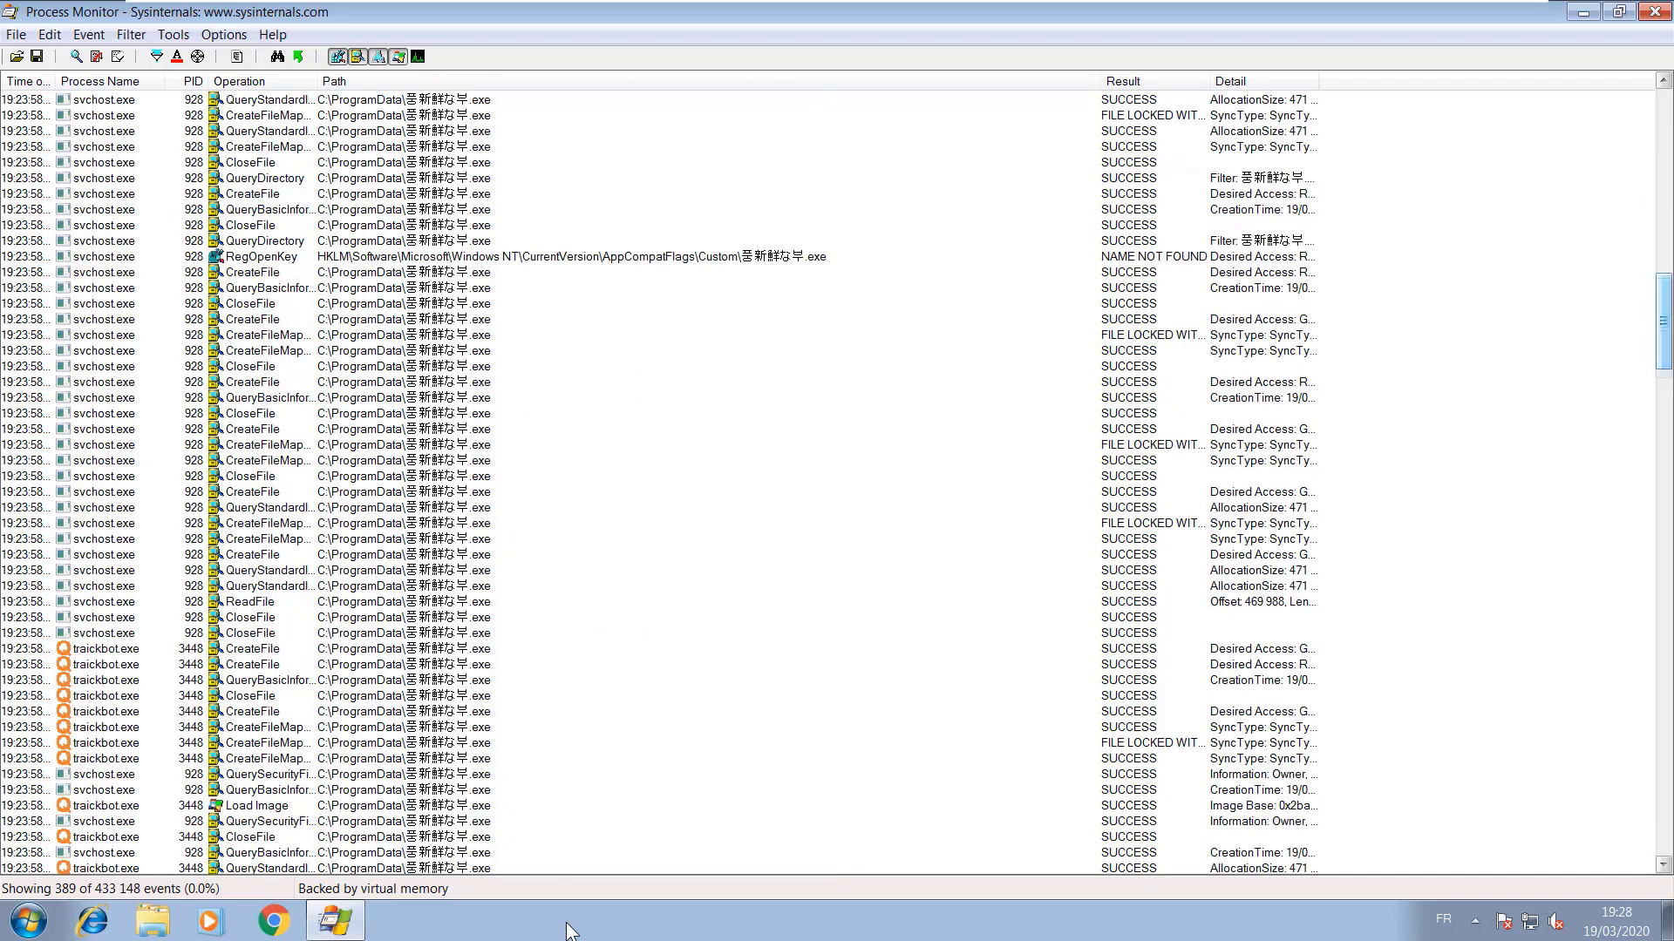
pyautogui.click(523, 256)
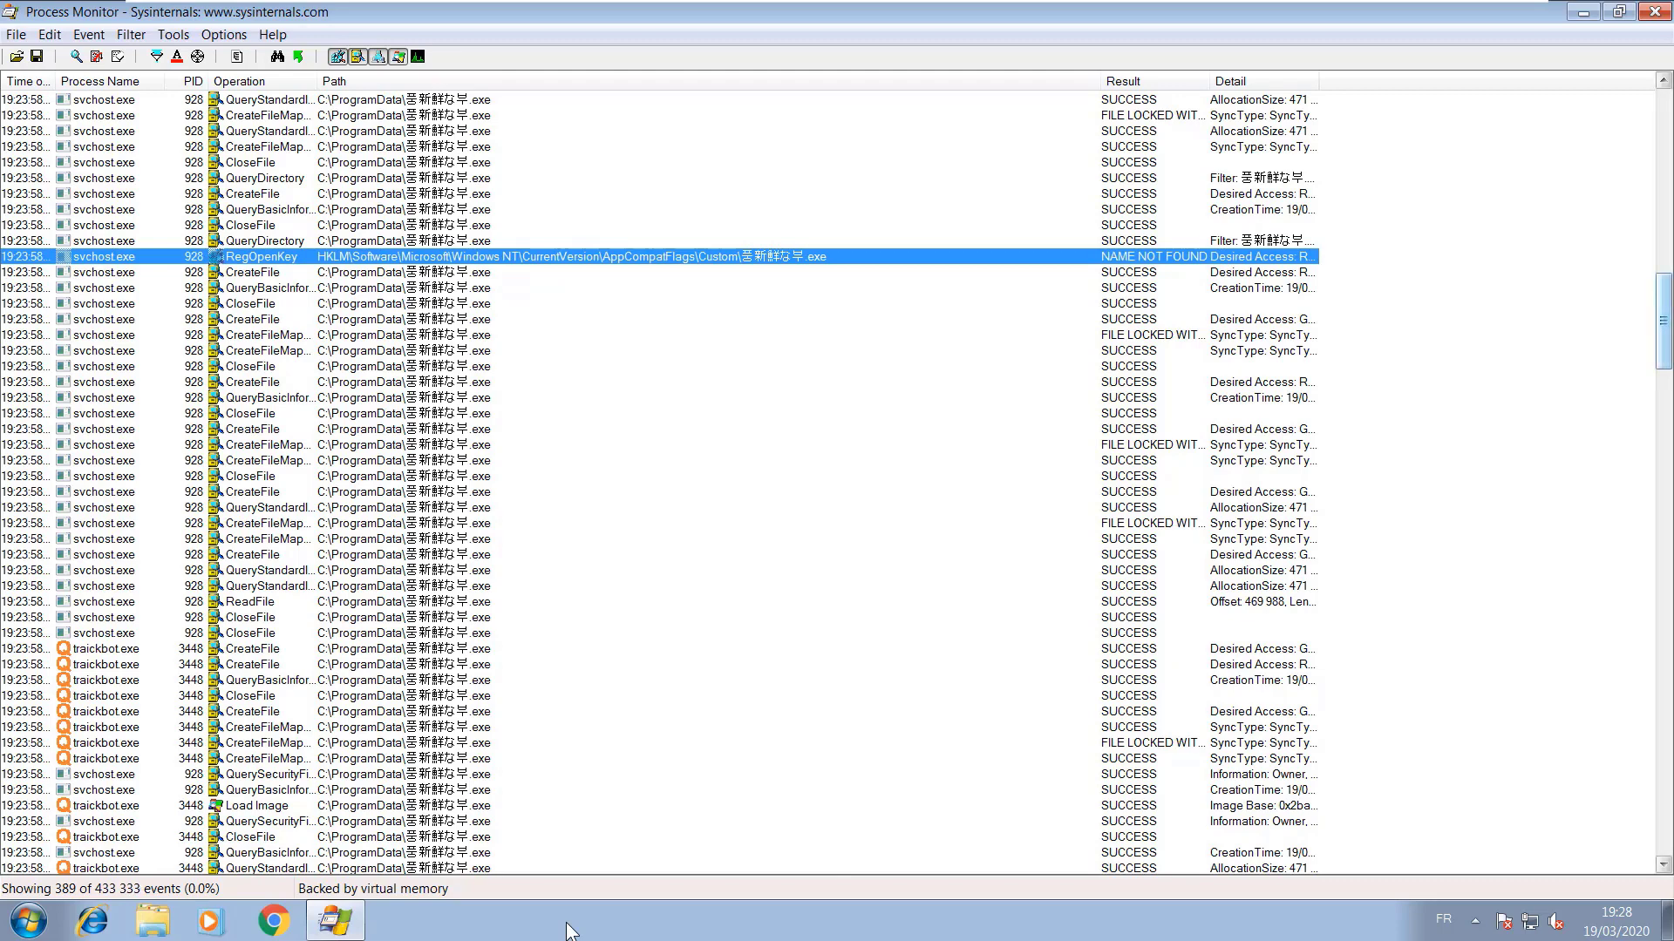
# - Open the properties of the svchost.exe CreateFile event in ShellDatabase and copy the folder portion of its path
pyautogui.scroll(-20, 568, 931)
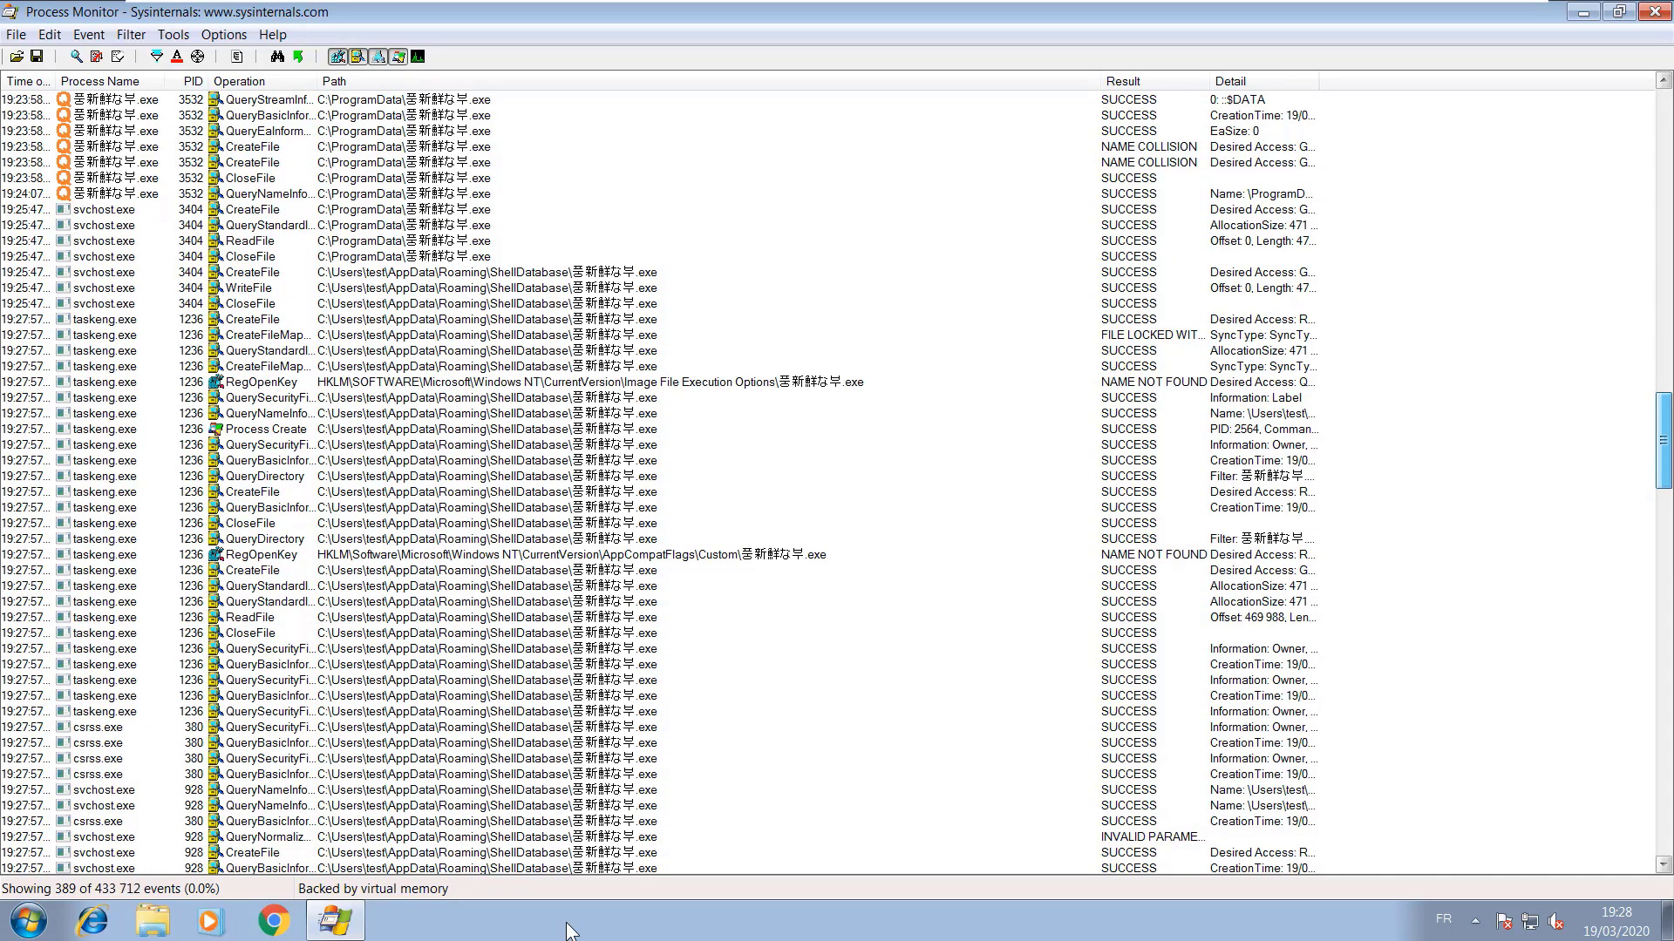
pyautogui.click(523, 272)
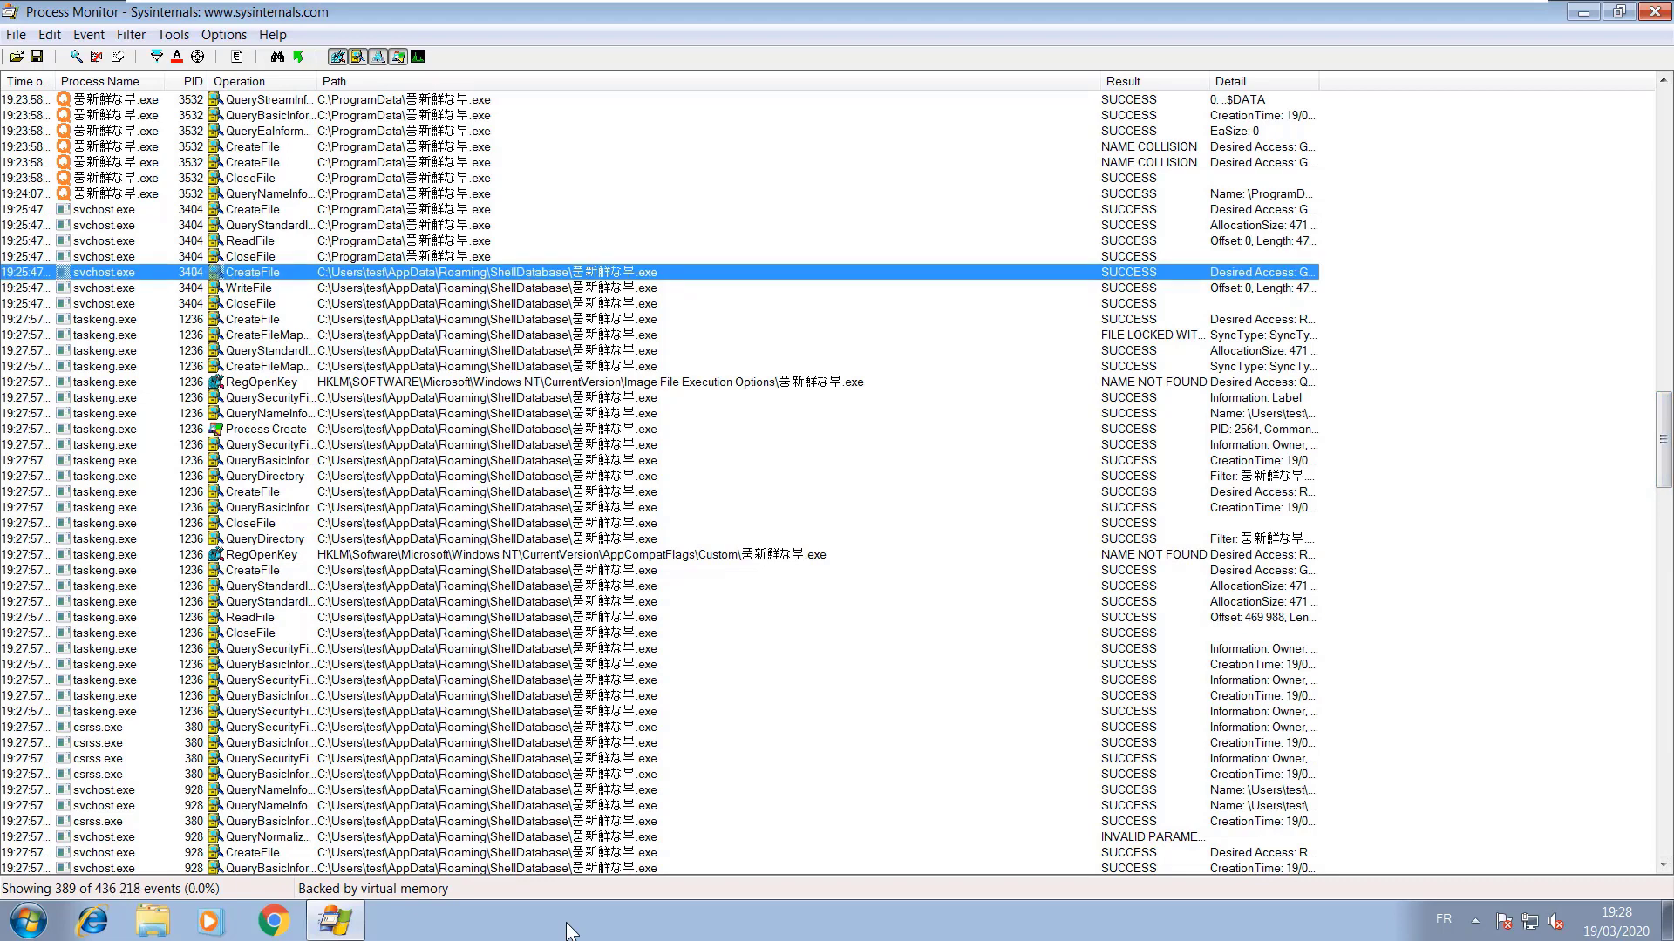
pyautogui.hotkey('ctrl', 'p')
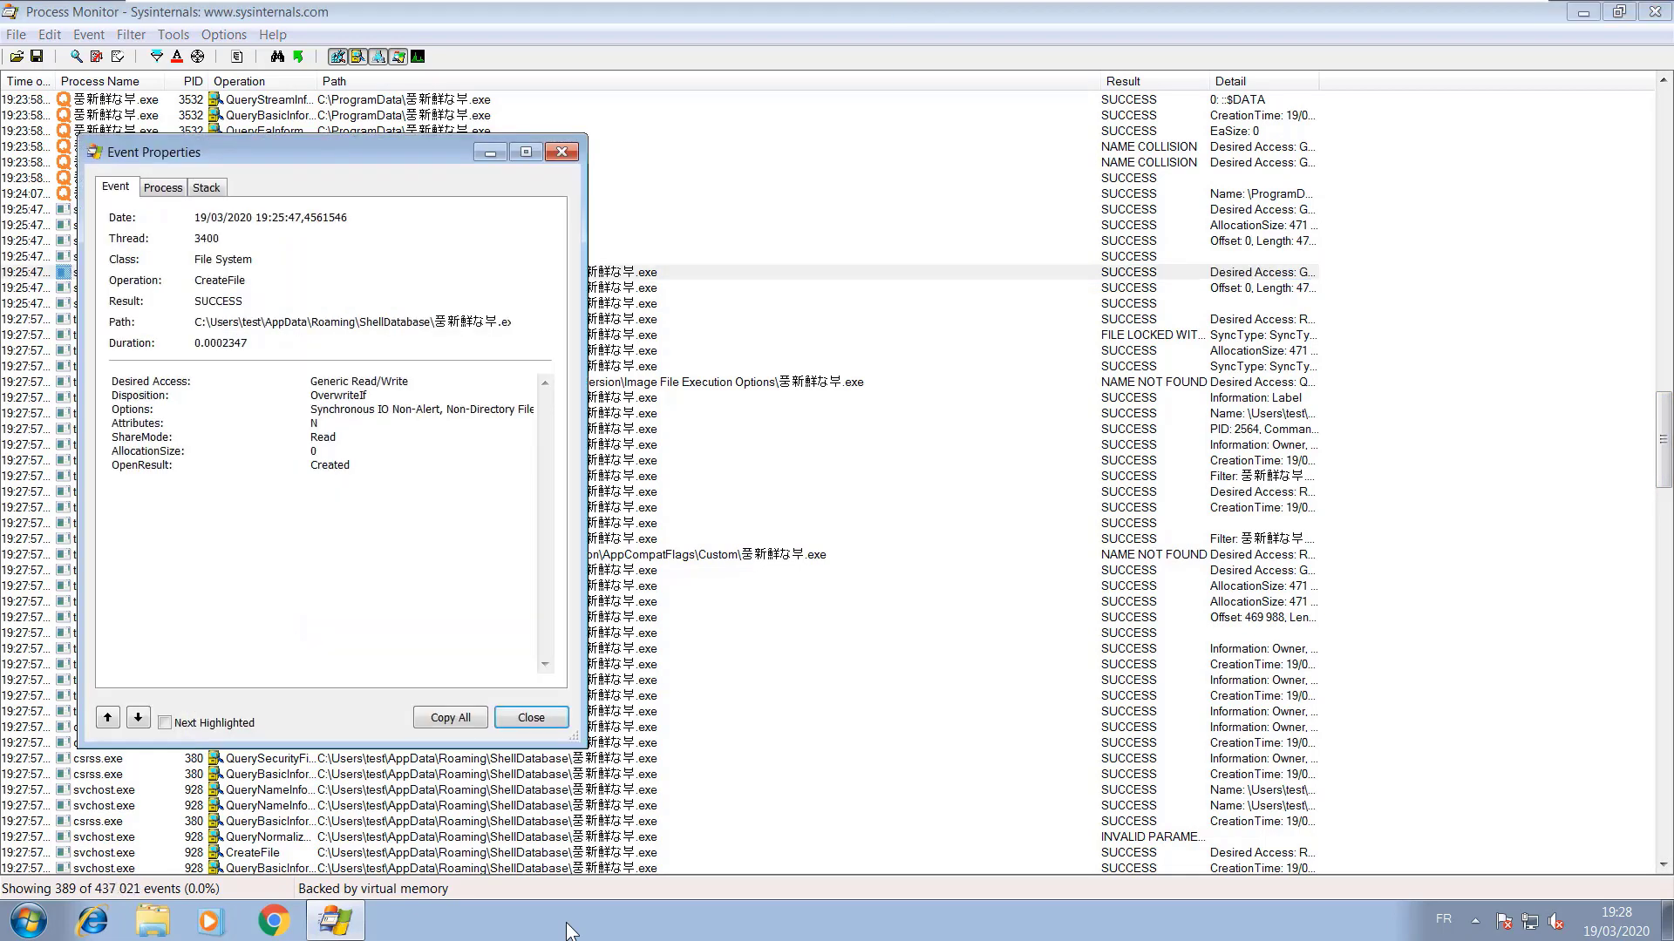
pyautogui.moveTo(430, 322); pyautogui.dragTo(194, 322)
pyautogui.hotkey('ctrl', 'c')
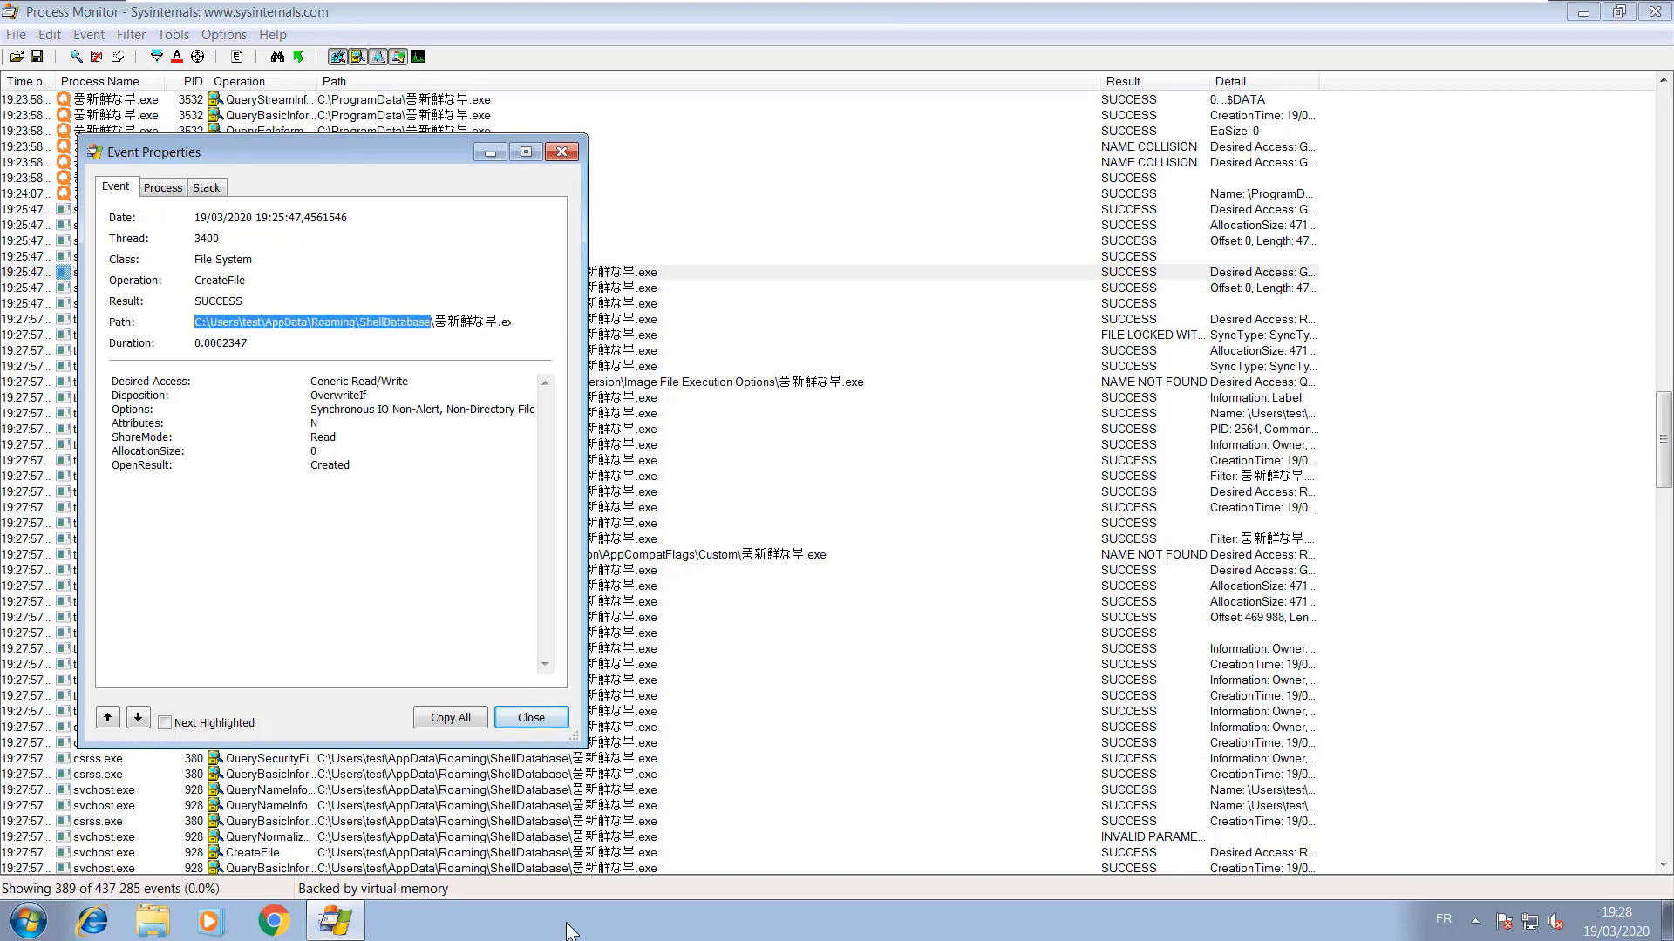
# - Open the copied folder C:\Users\test\AppData\Roaming\ShellDatabase through the Windows Run dialog
pyautogui.press('super+r')
pyautogui.hotkey('ctrl', 'v')
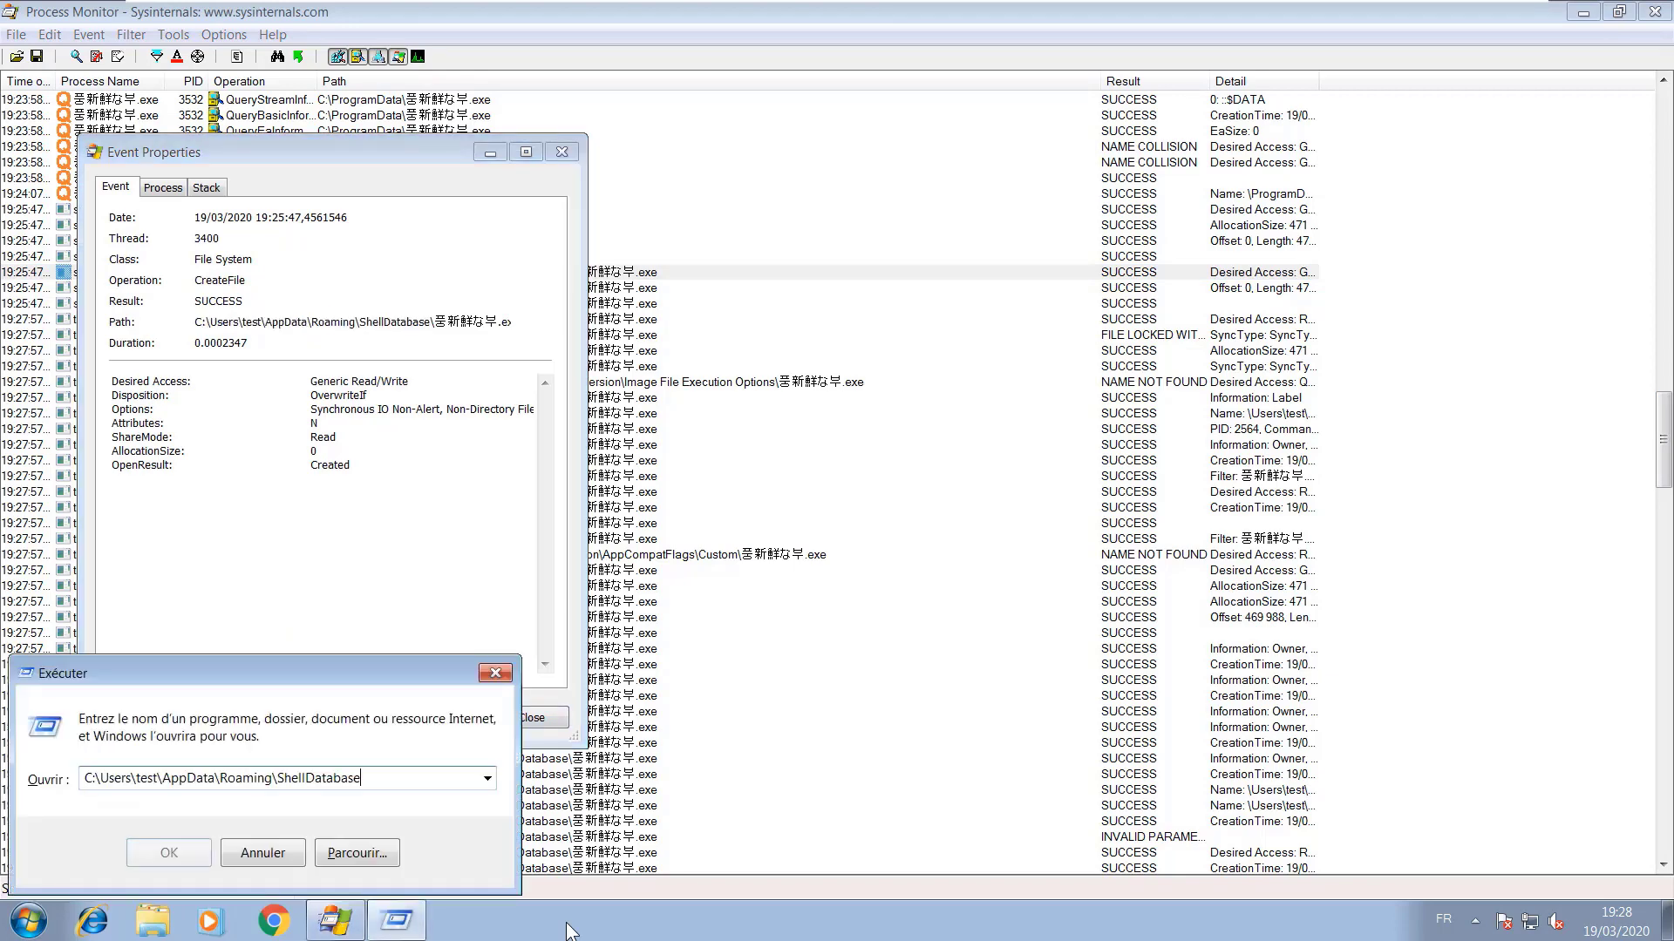
pyautogui.press('Return')
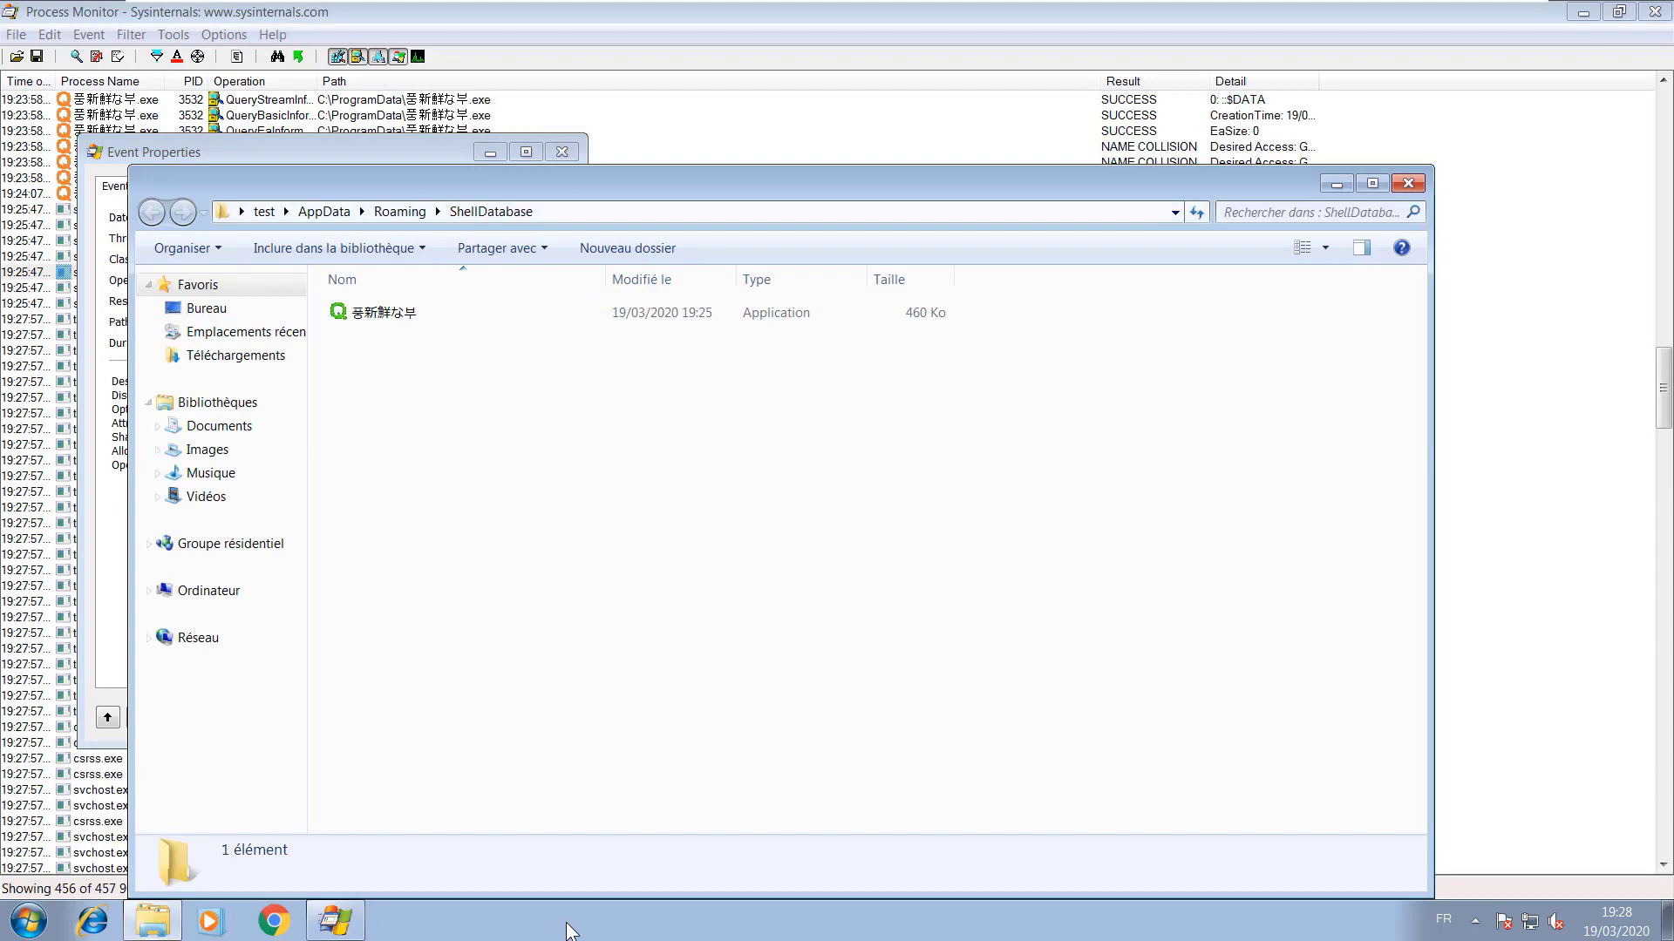
# - Close the ShellDatabase folder and event properties, and examine the executable's remaining taskeng.exe, svchost.exe and Explorer.EXE events
pyautogui.hotkey('alt', 'F4')
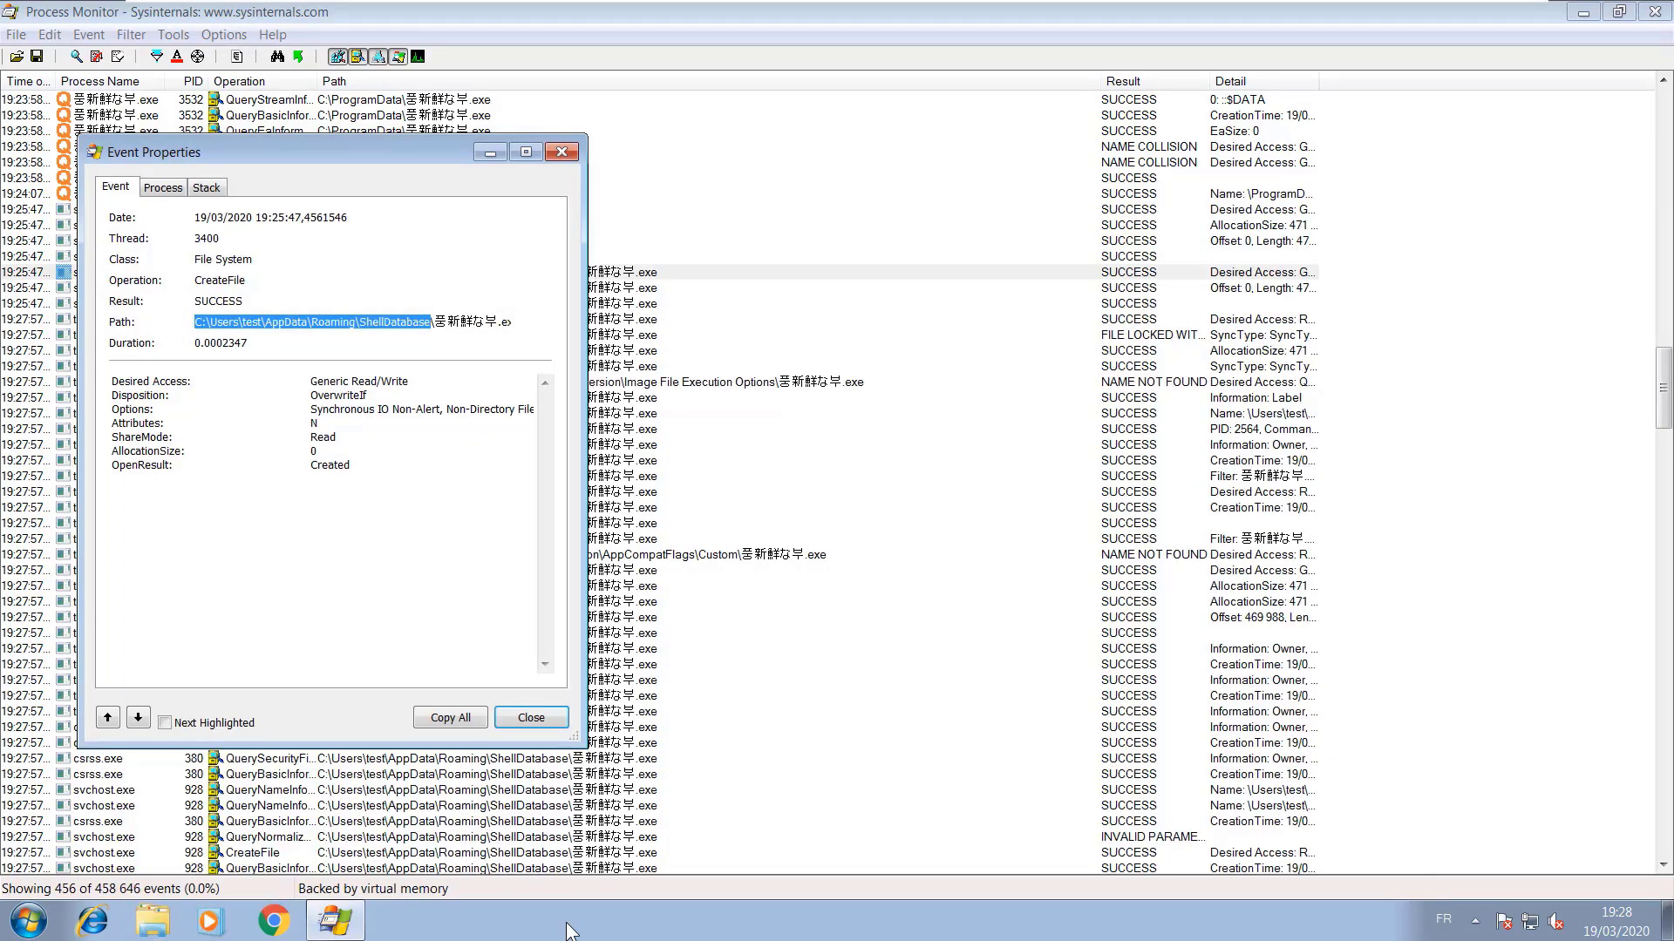
pyautogui.hotkey('alt', 'F4')
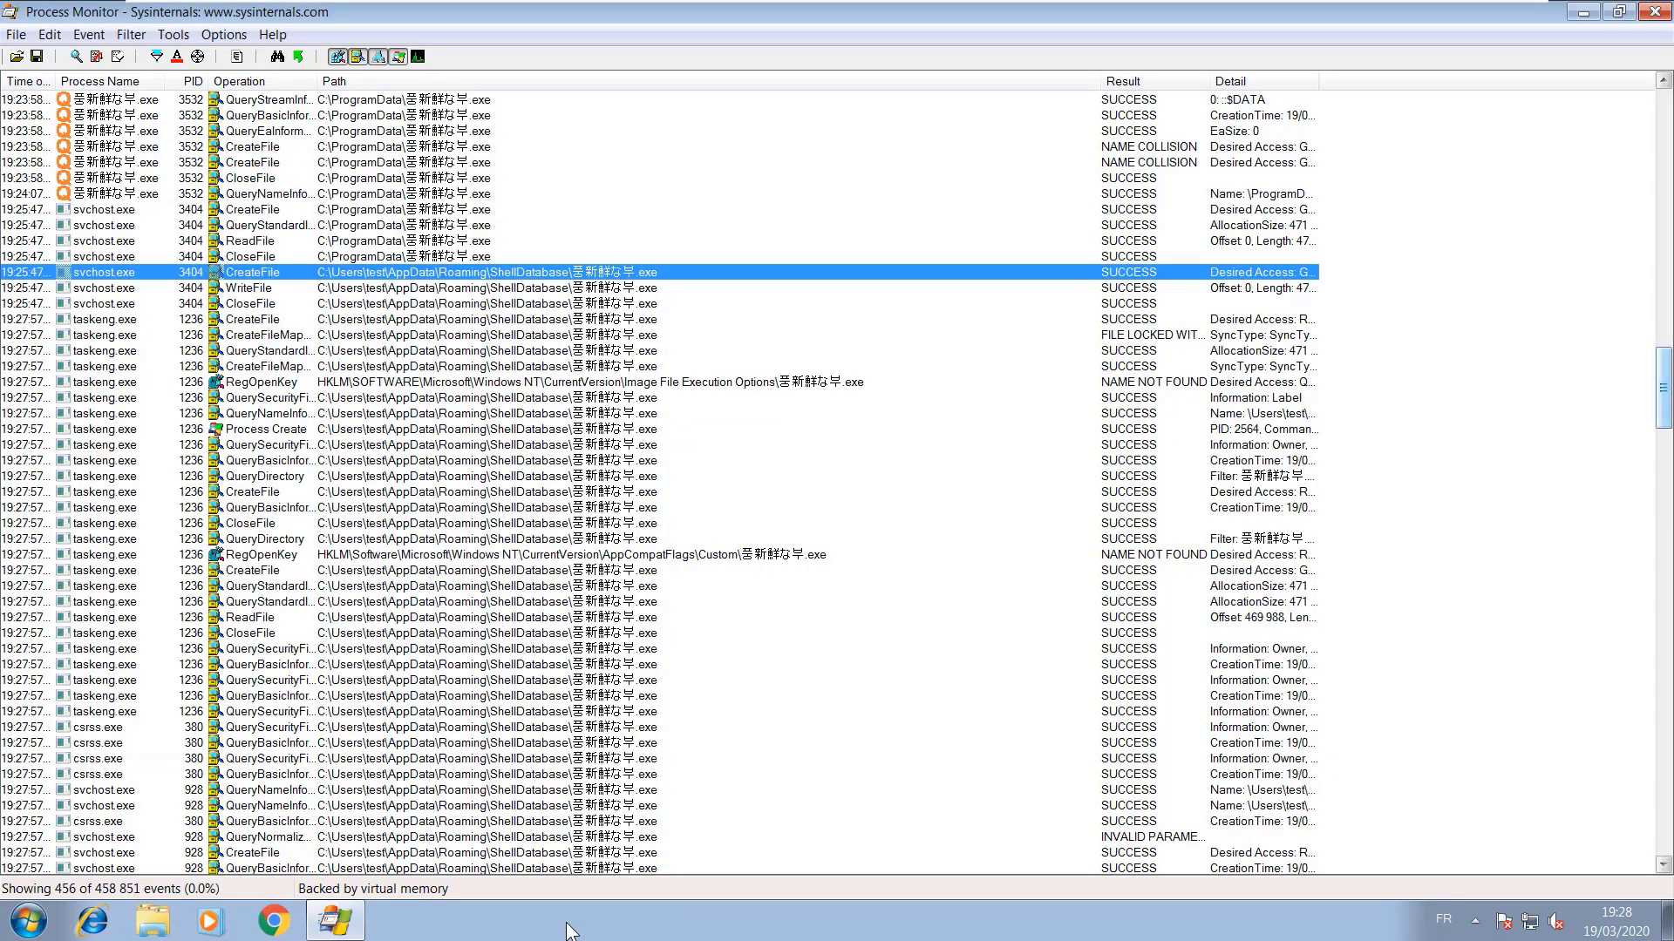
pyautogui.scroll(-20, 568, 931)
pyautogui.scroll(-20, 569, 931)
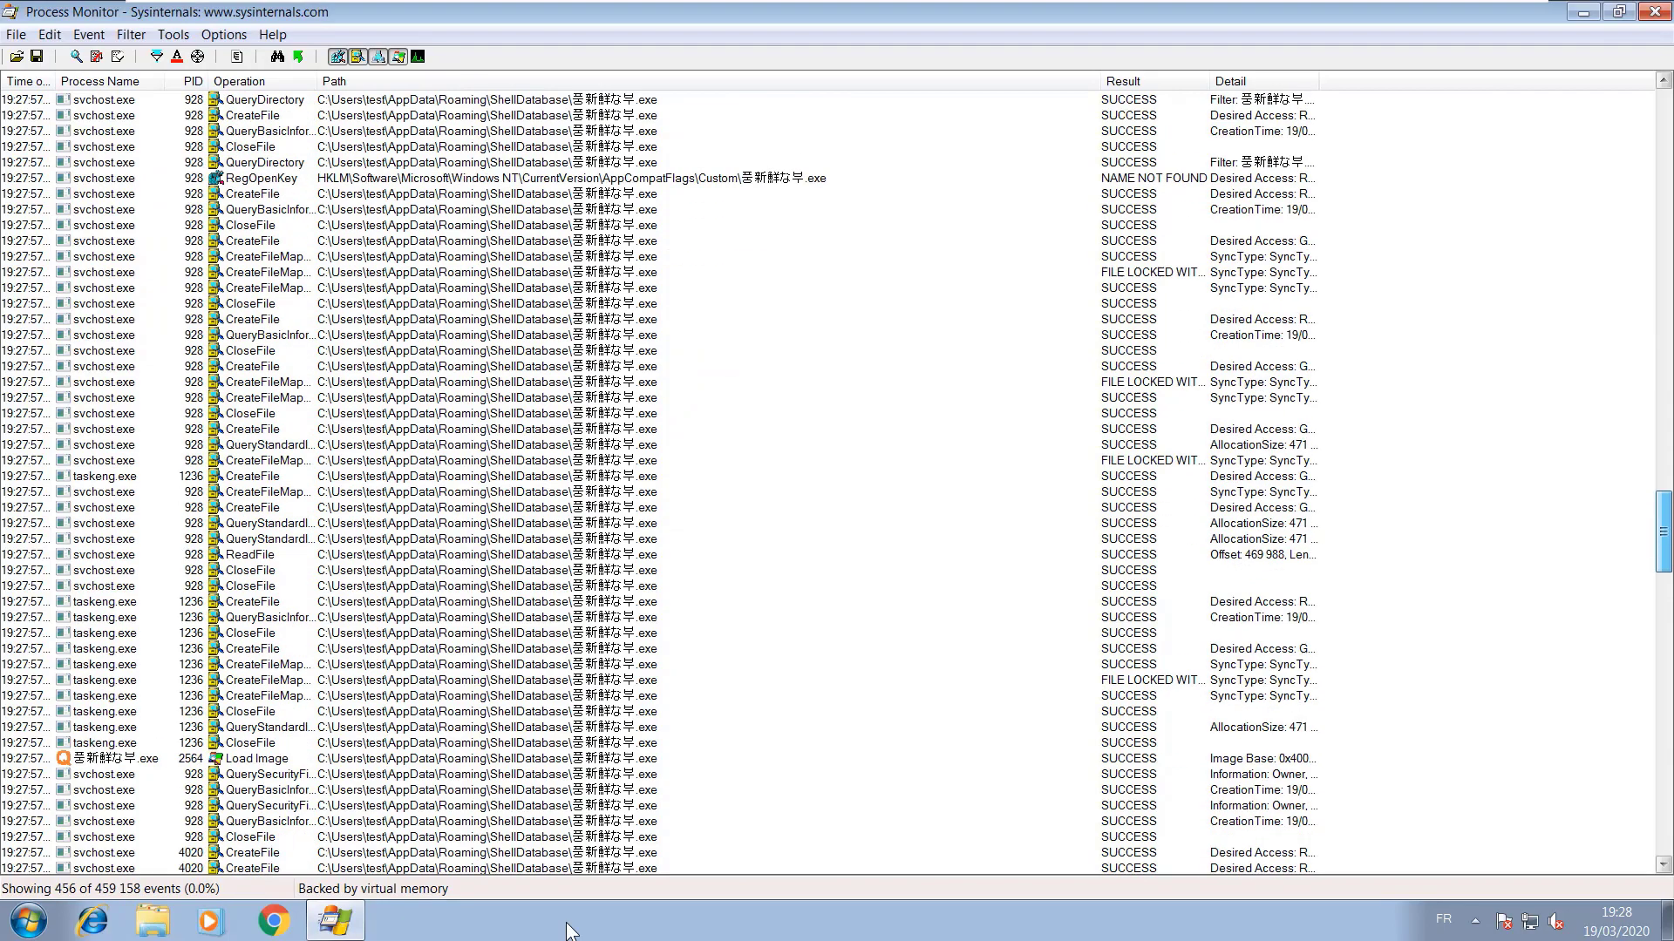
pyautogui.scroll(-20, 568, 931)
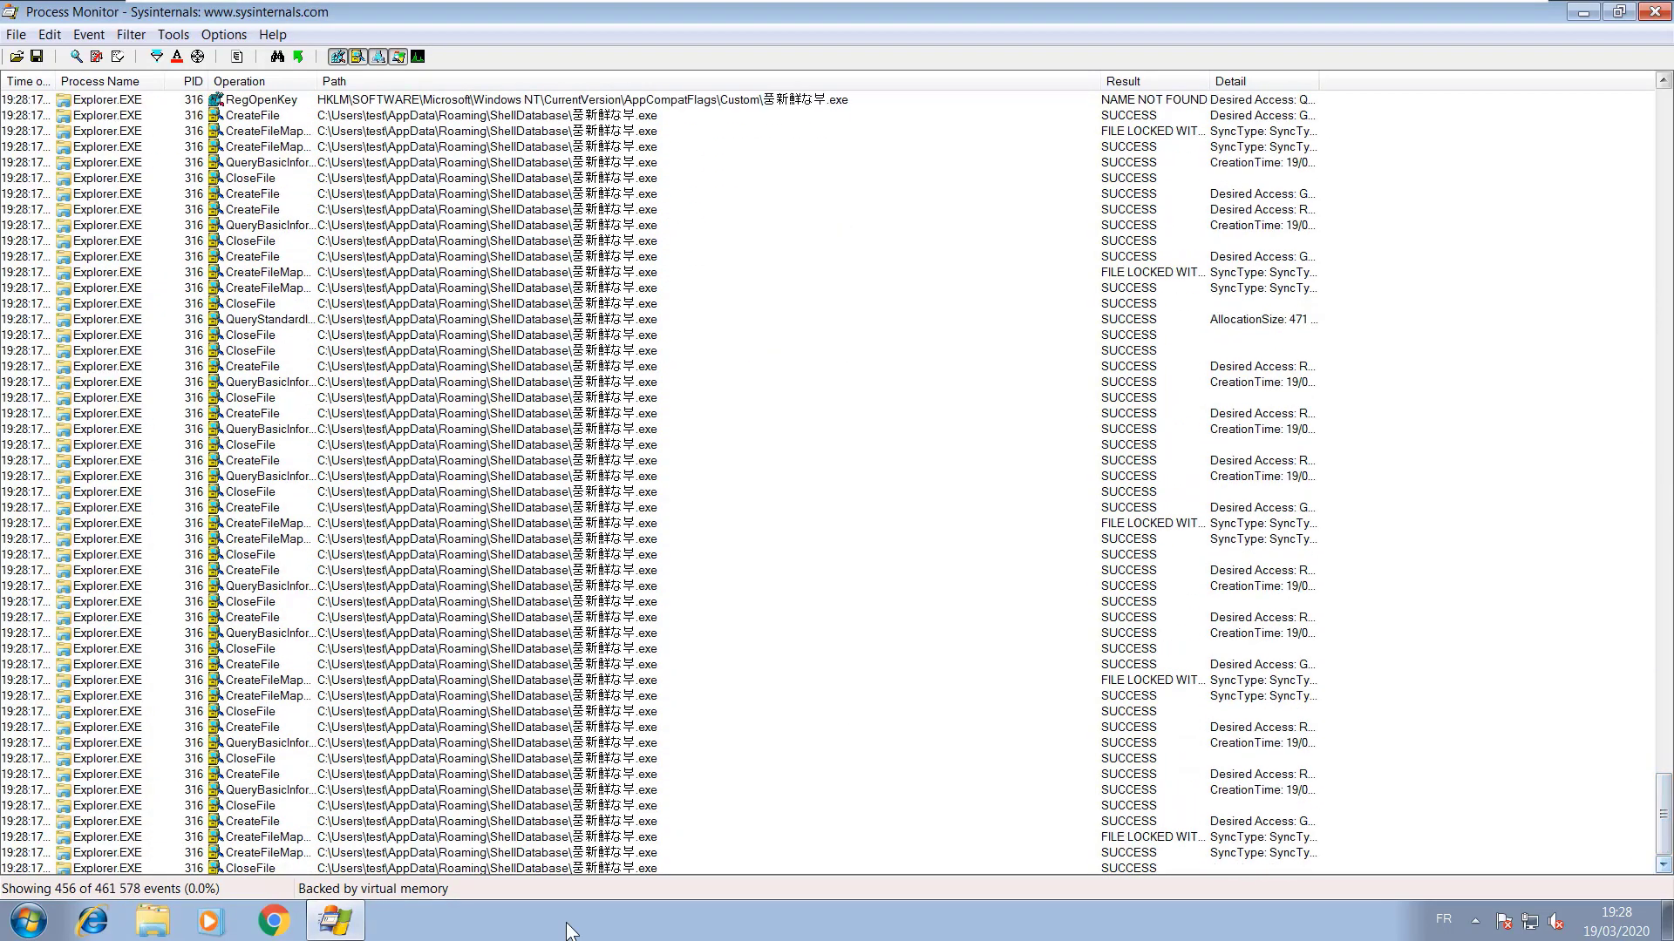
pyautogui.scroll(20, 568, 931)
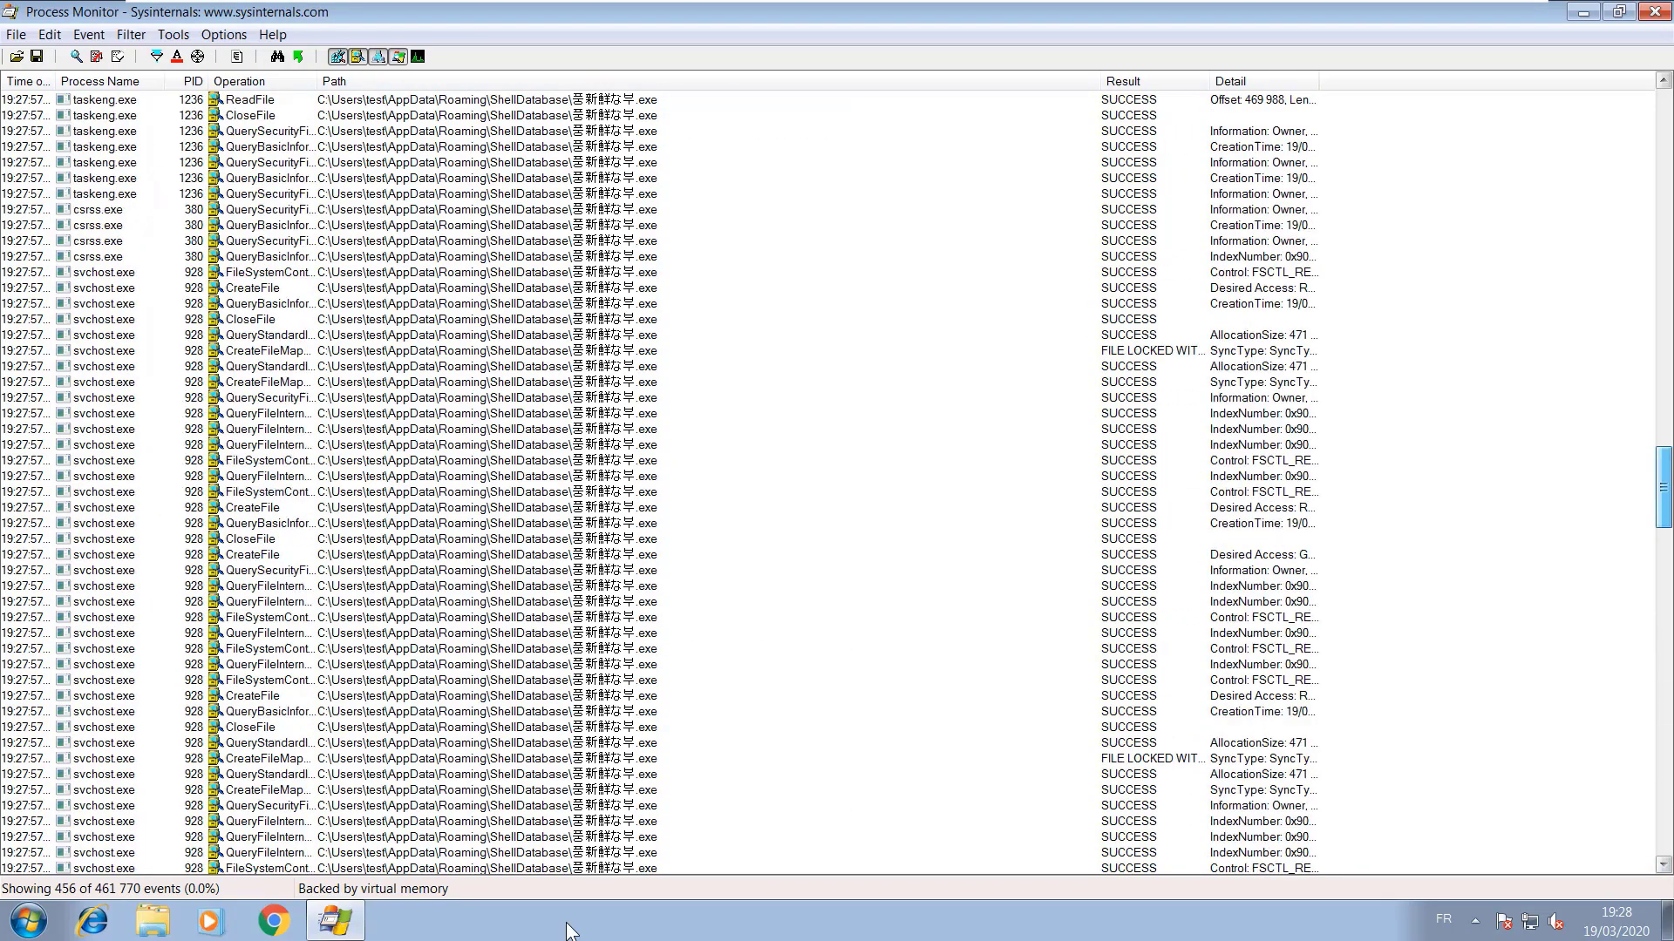
pyautogui.scroll(-20, 568, 931)
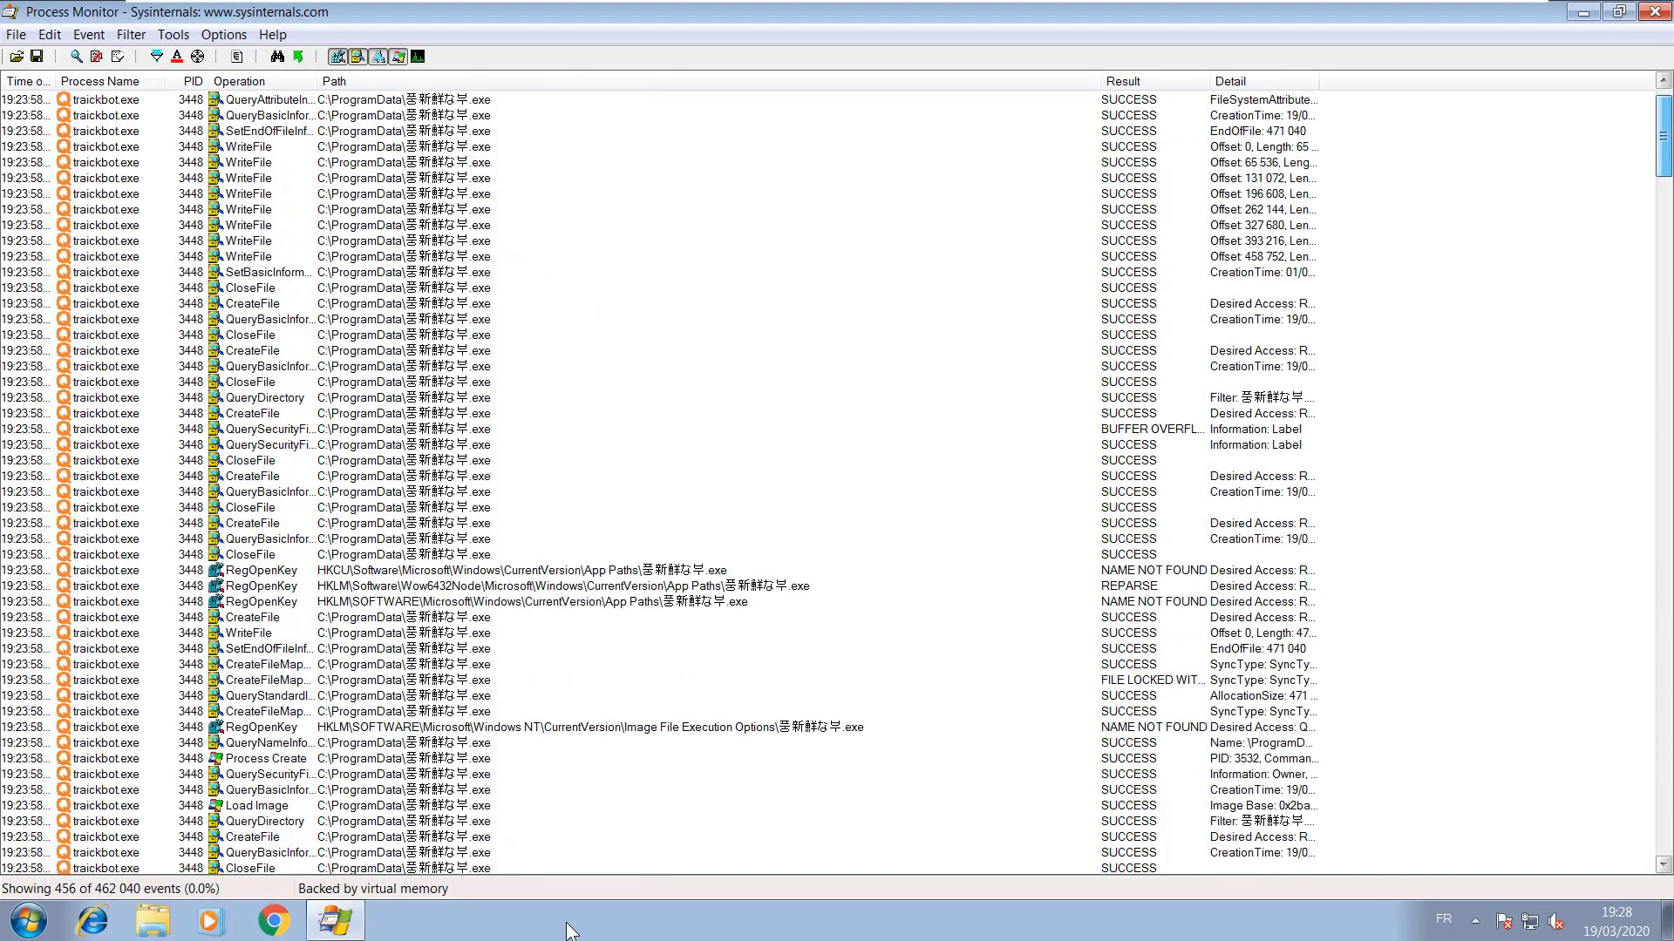
pyautogui.scroll(-15, 569, 931)
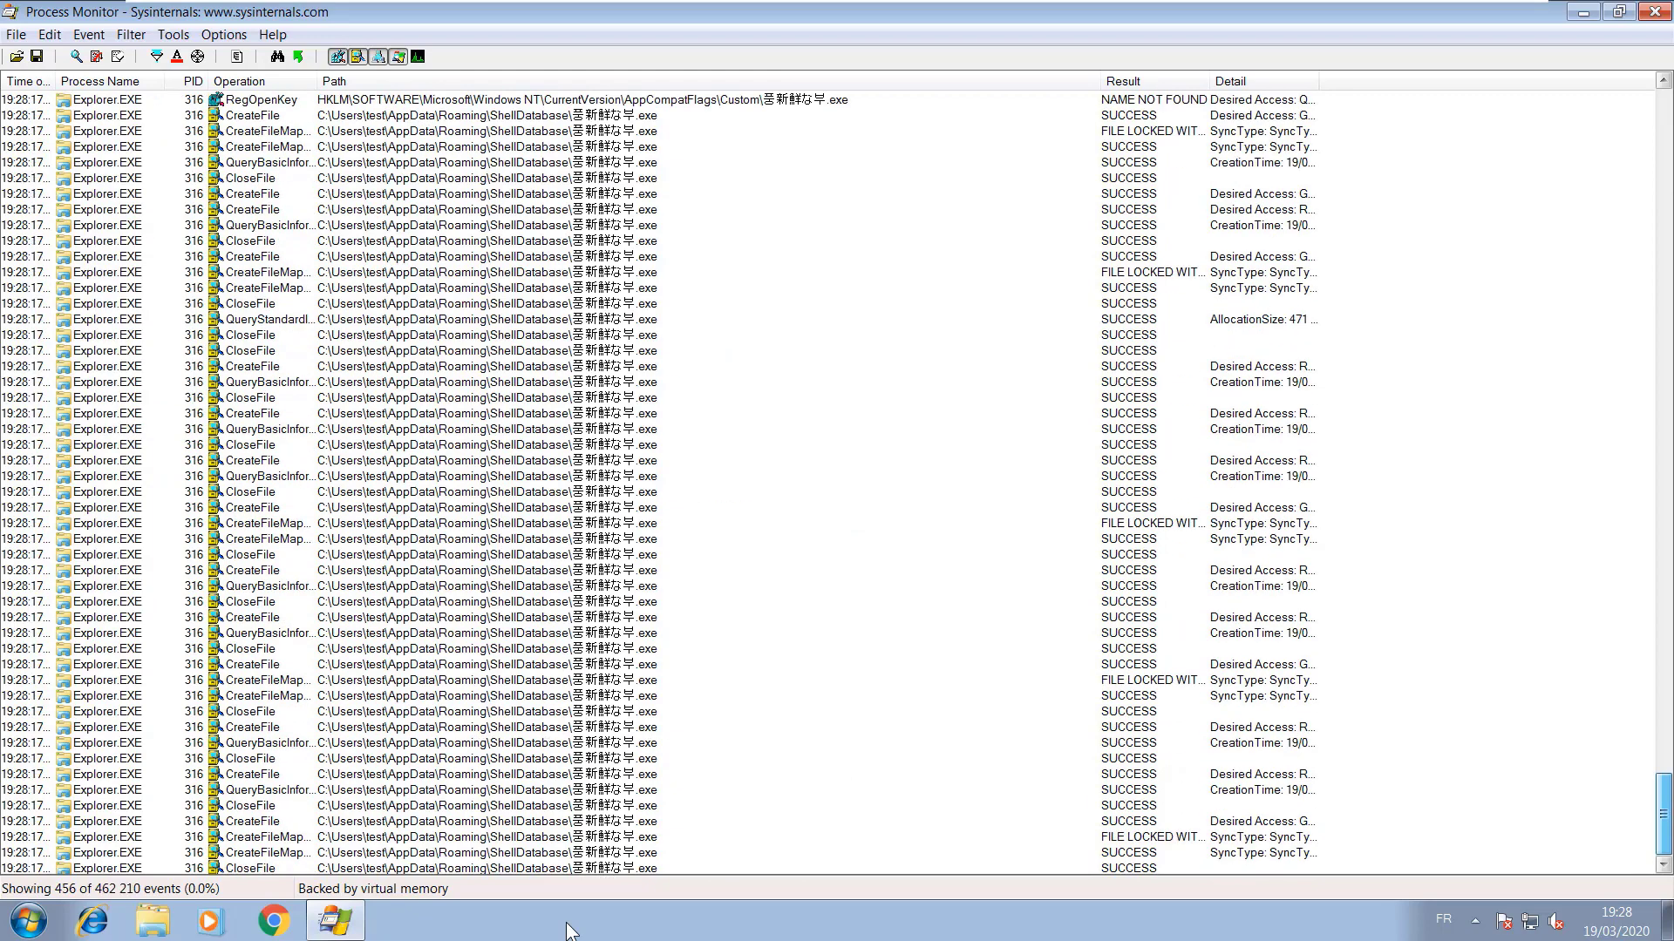
pyautogui.press('Escape')
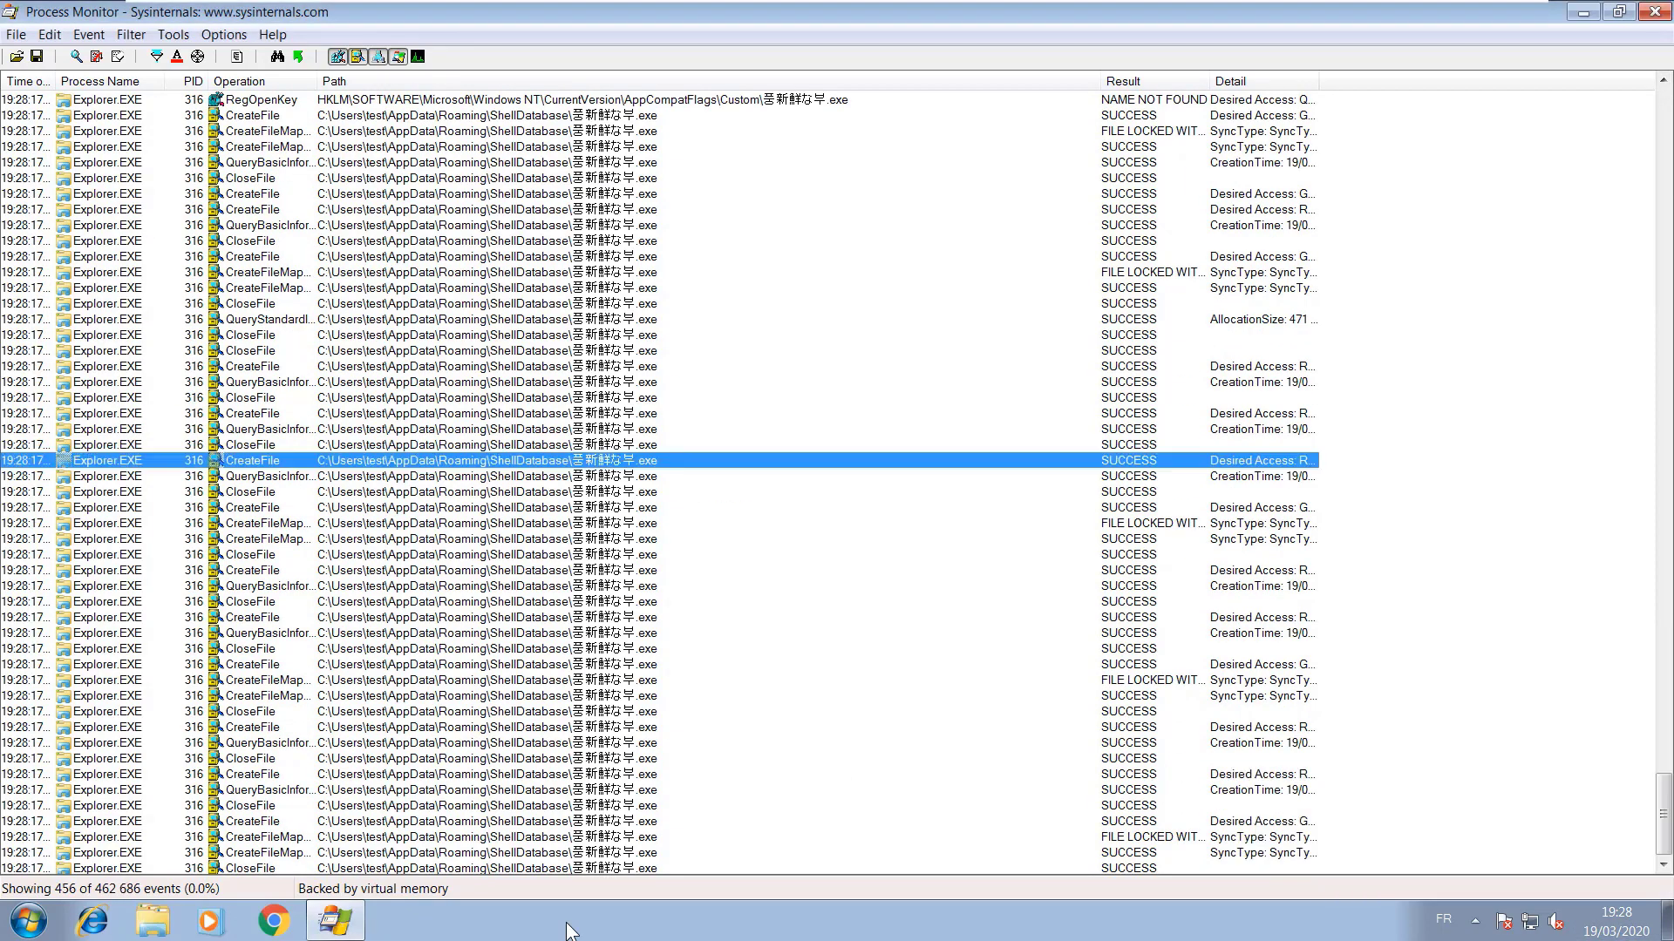
pyautogui.scroll(15, 568, 931)
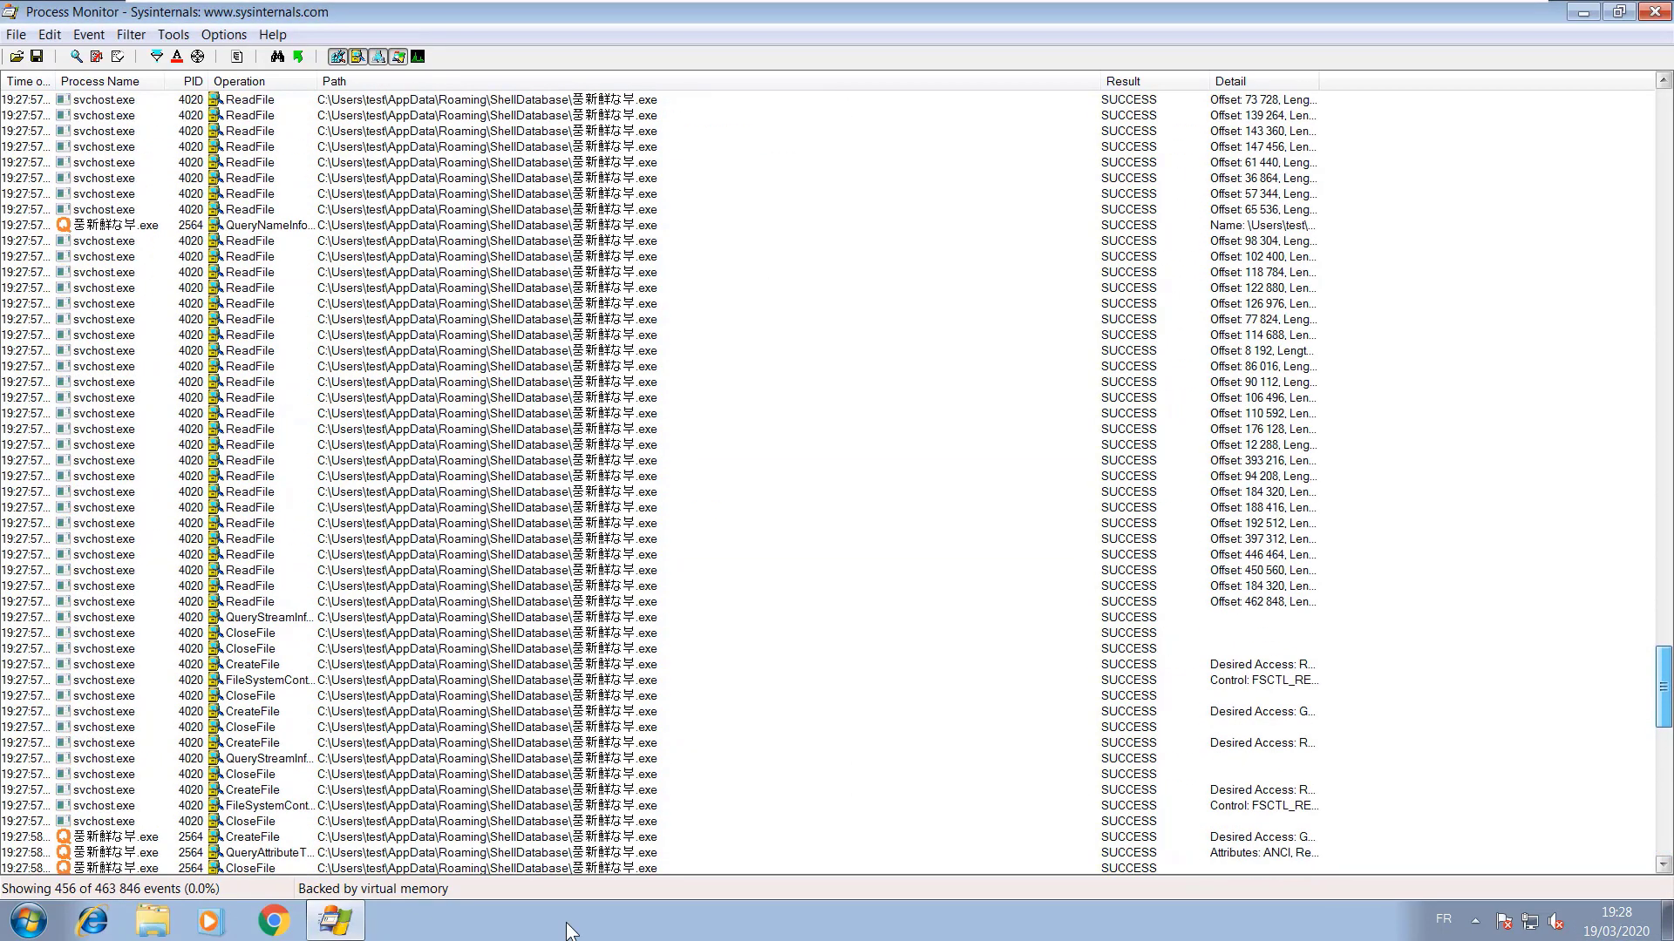
pyautogui.click(103, 444)
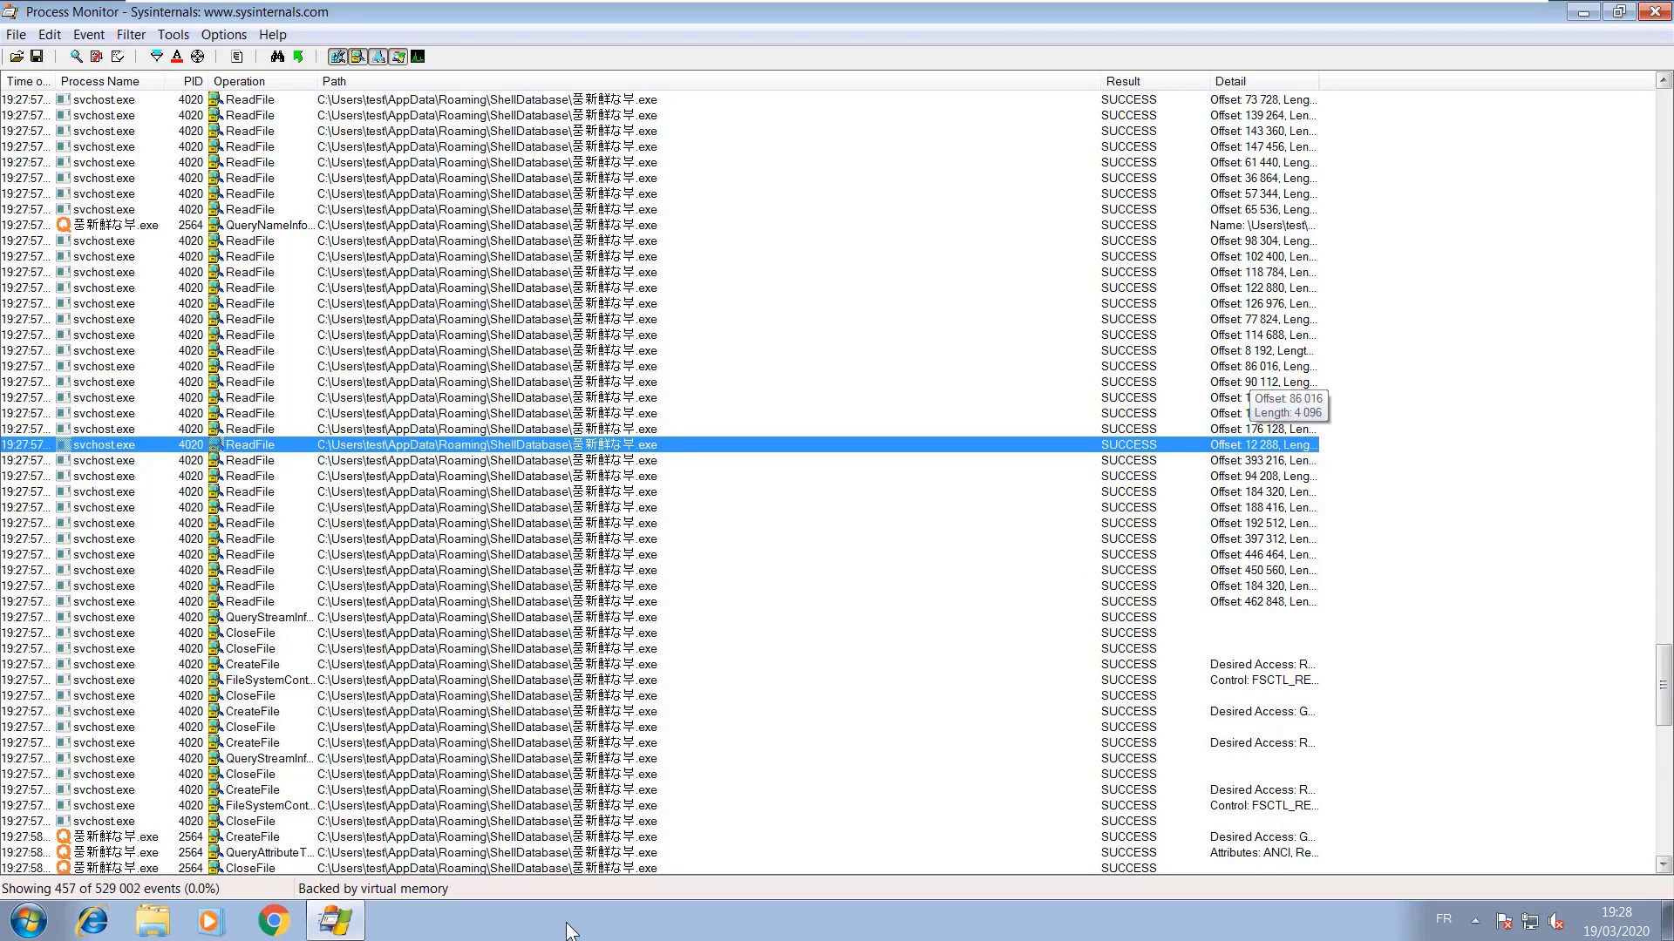
pyautogui.scroll(14, 571, 931)
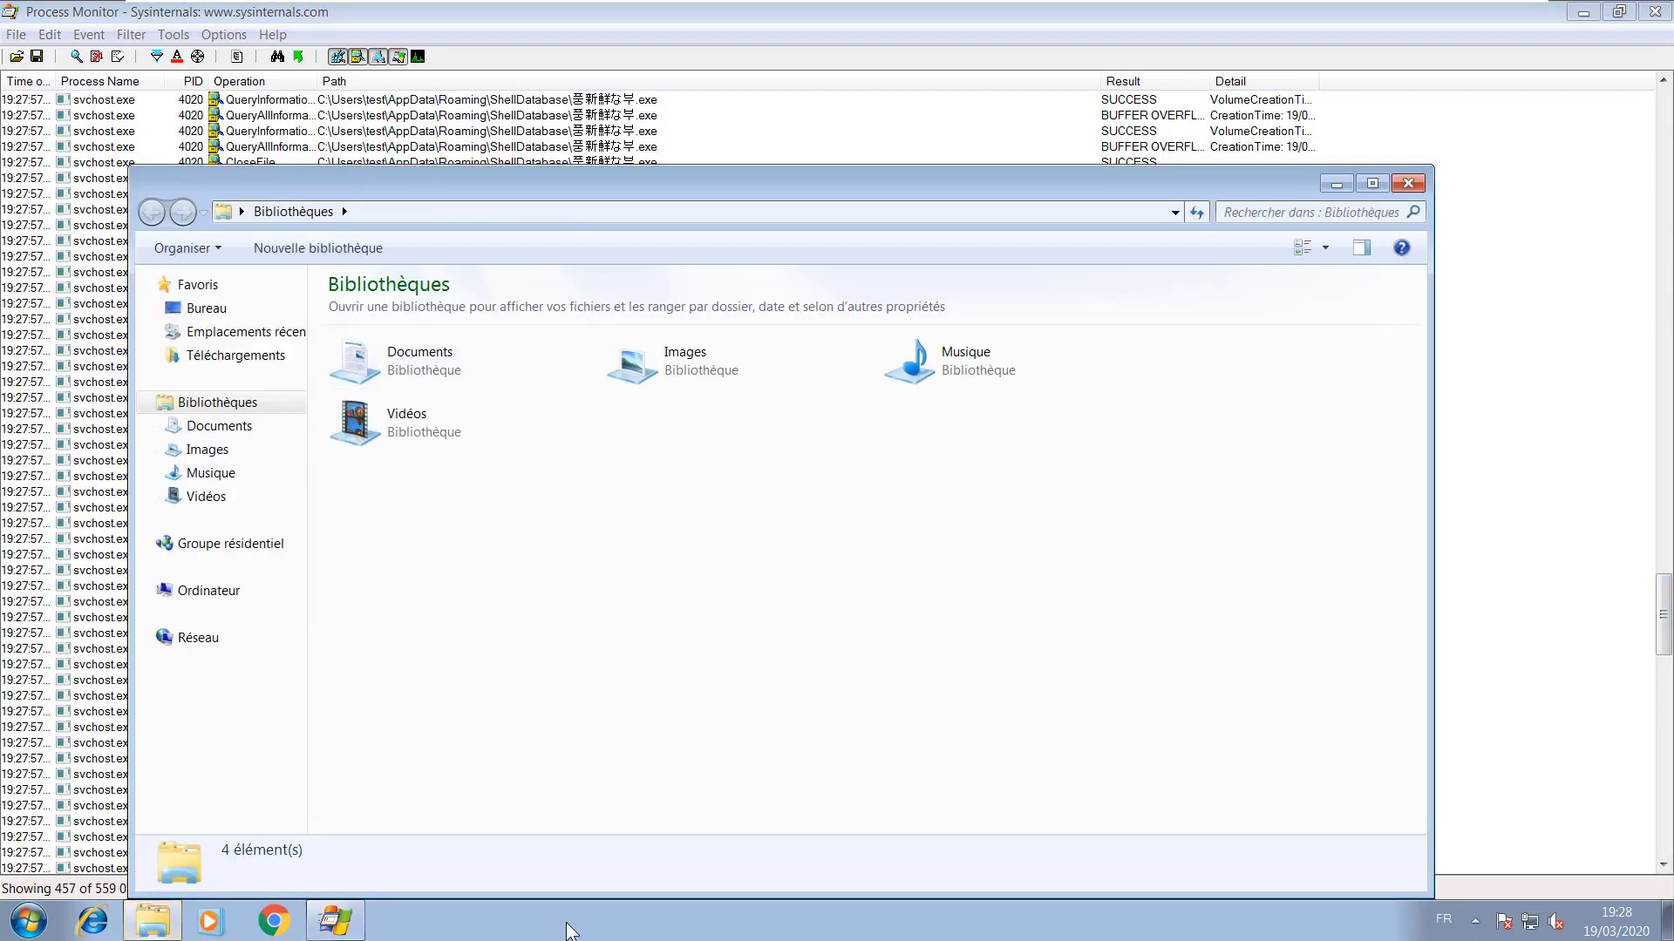
# - Browse to the test user folder in File Explorer and set the folder options to show hidden files, folders and drives
pyautogui.click(208, 590)
pyautogui.doubleClick(445, 331)
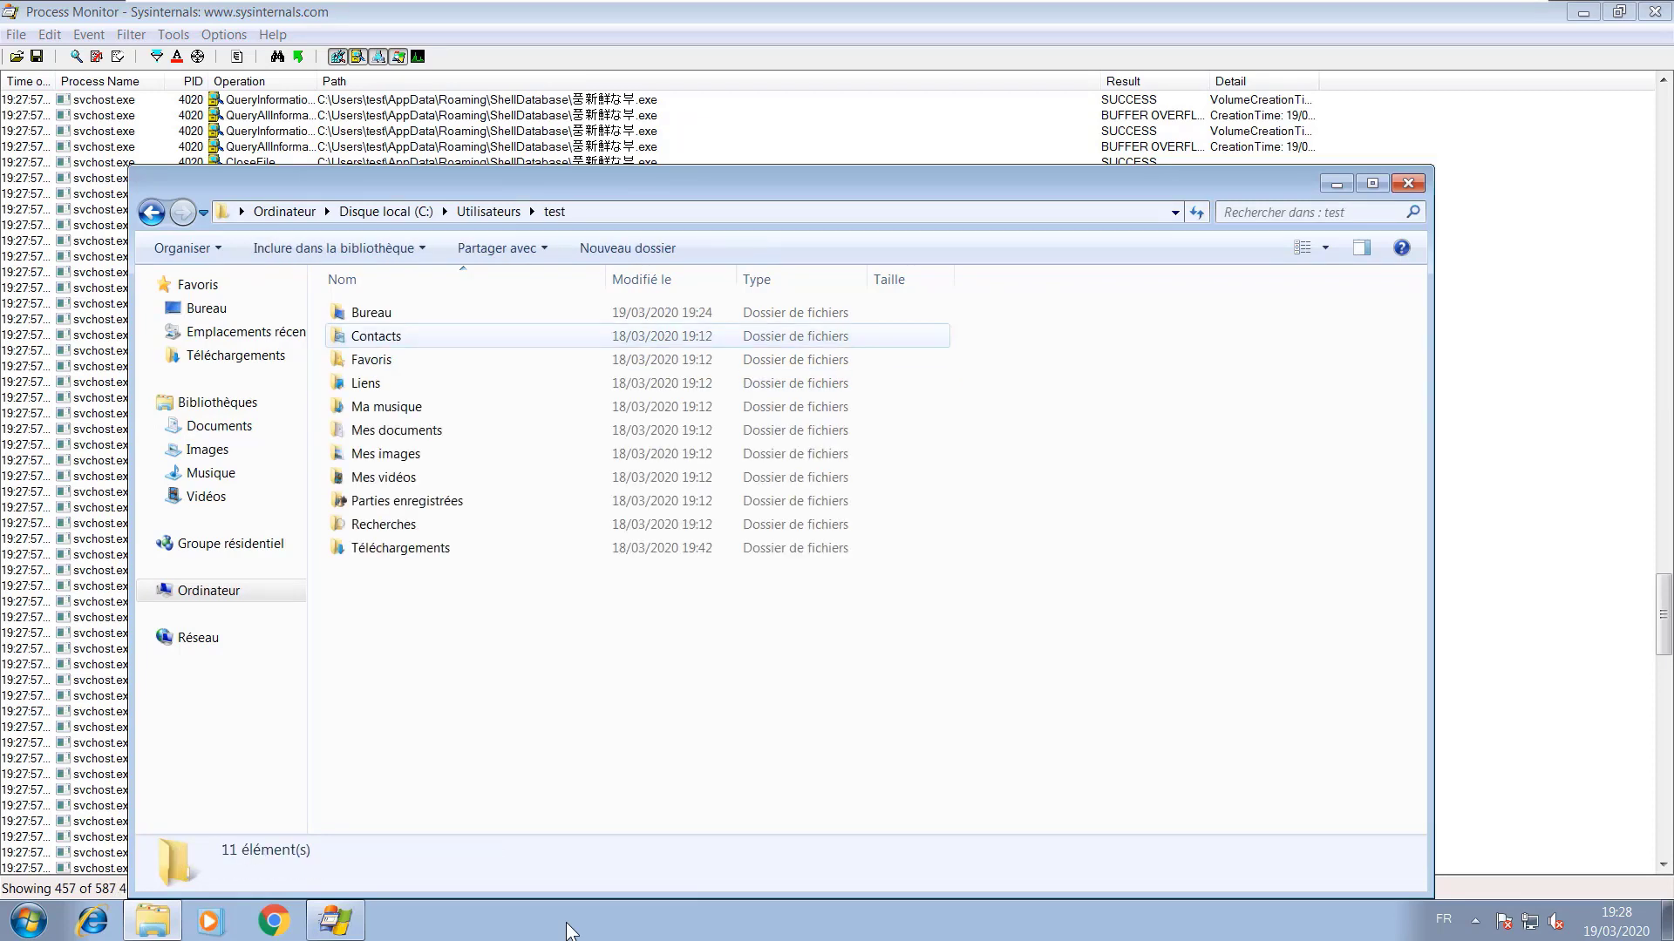
pyautogui.press('alt')
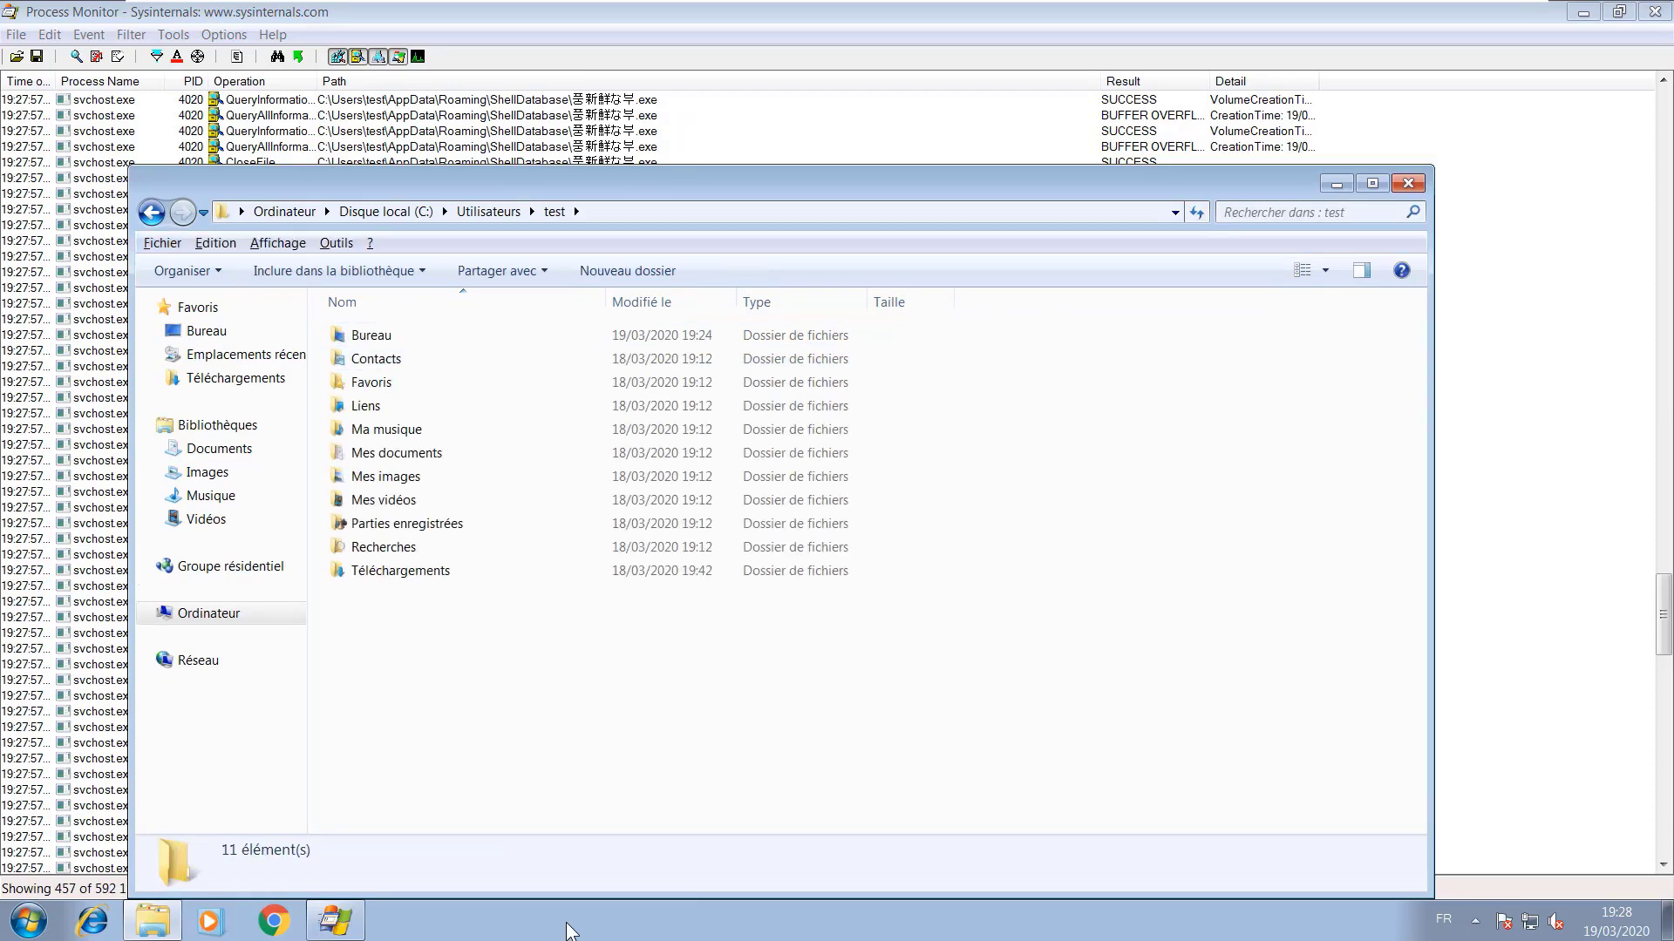
pyautogui.press('o')
pyautogui.press('o')
pyautogui.click(250, 297)
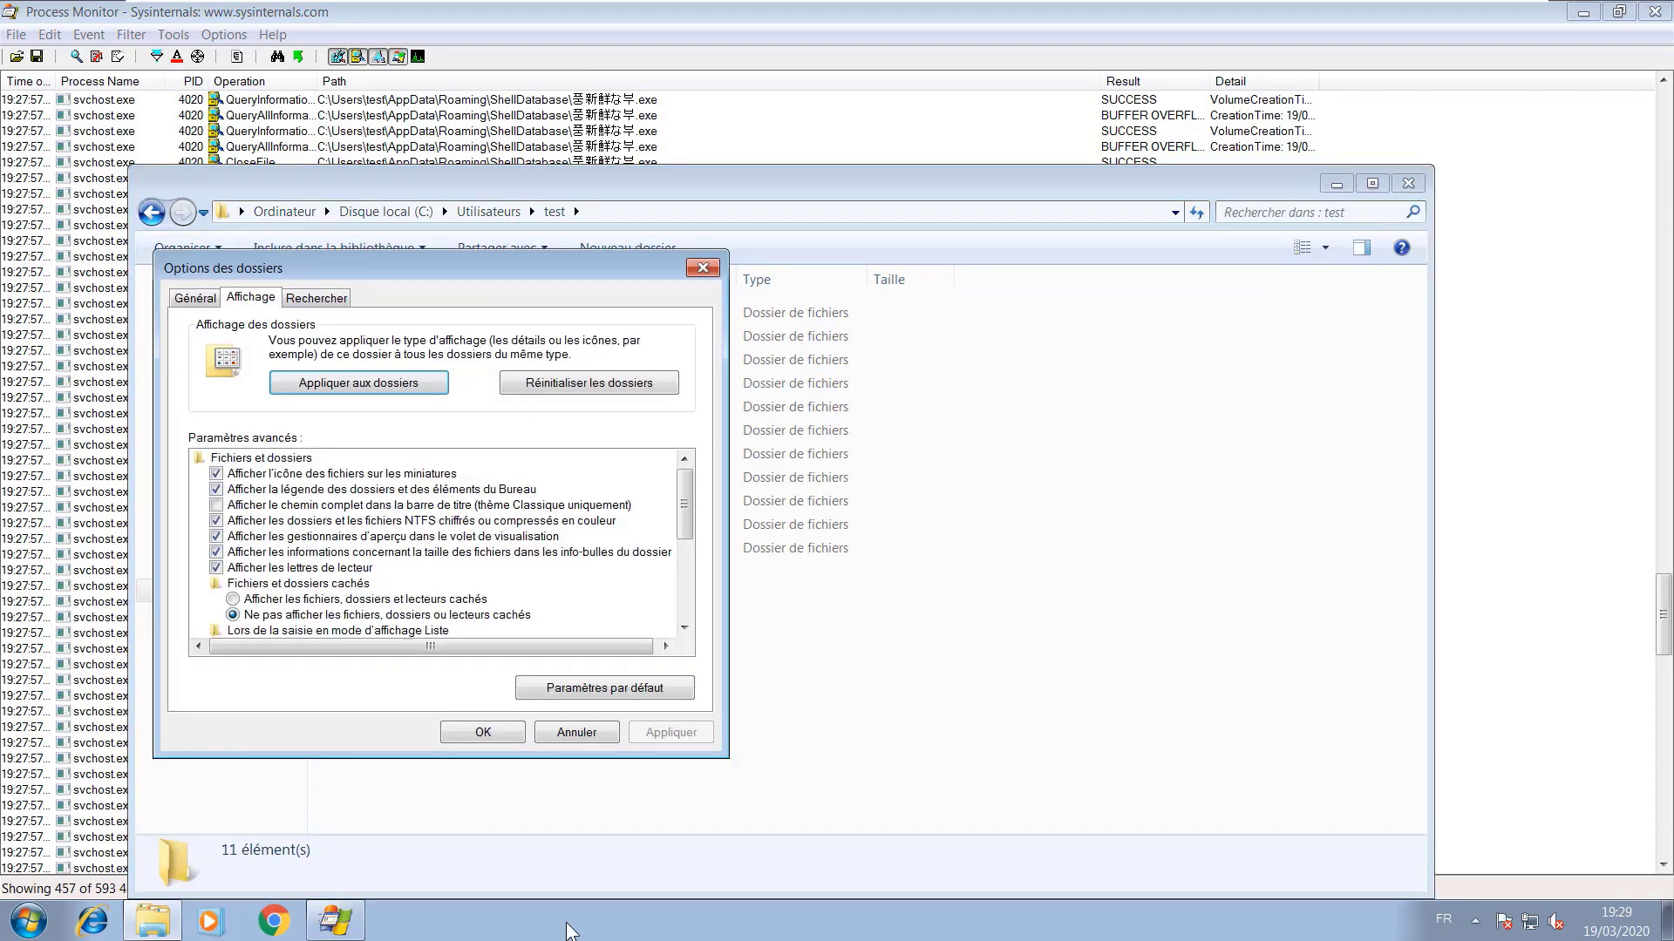
pyautogui.click(233, 598)
pyautogui.click(670, 733)
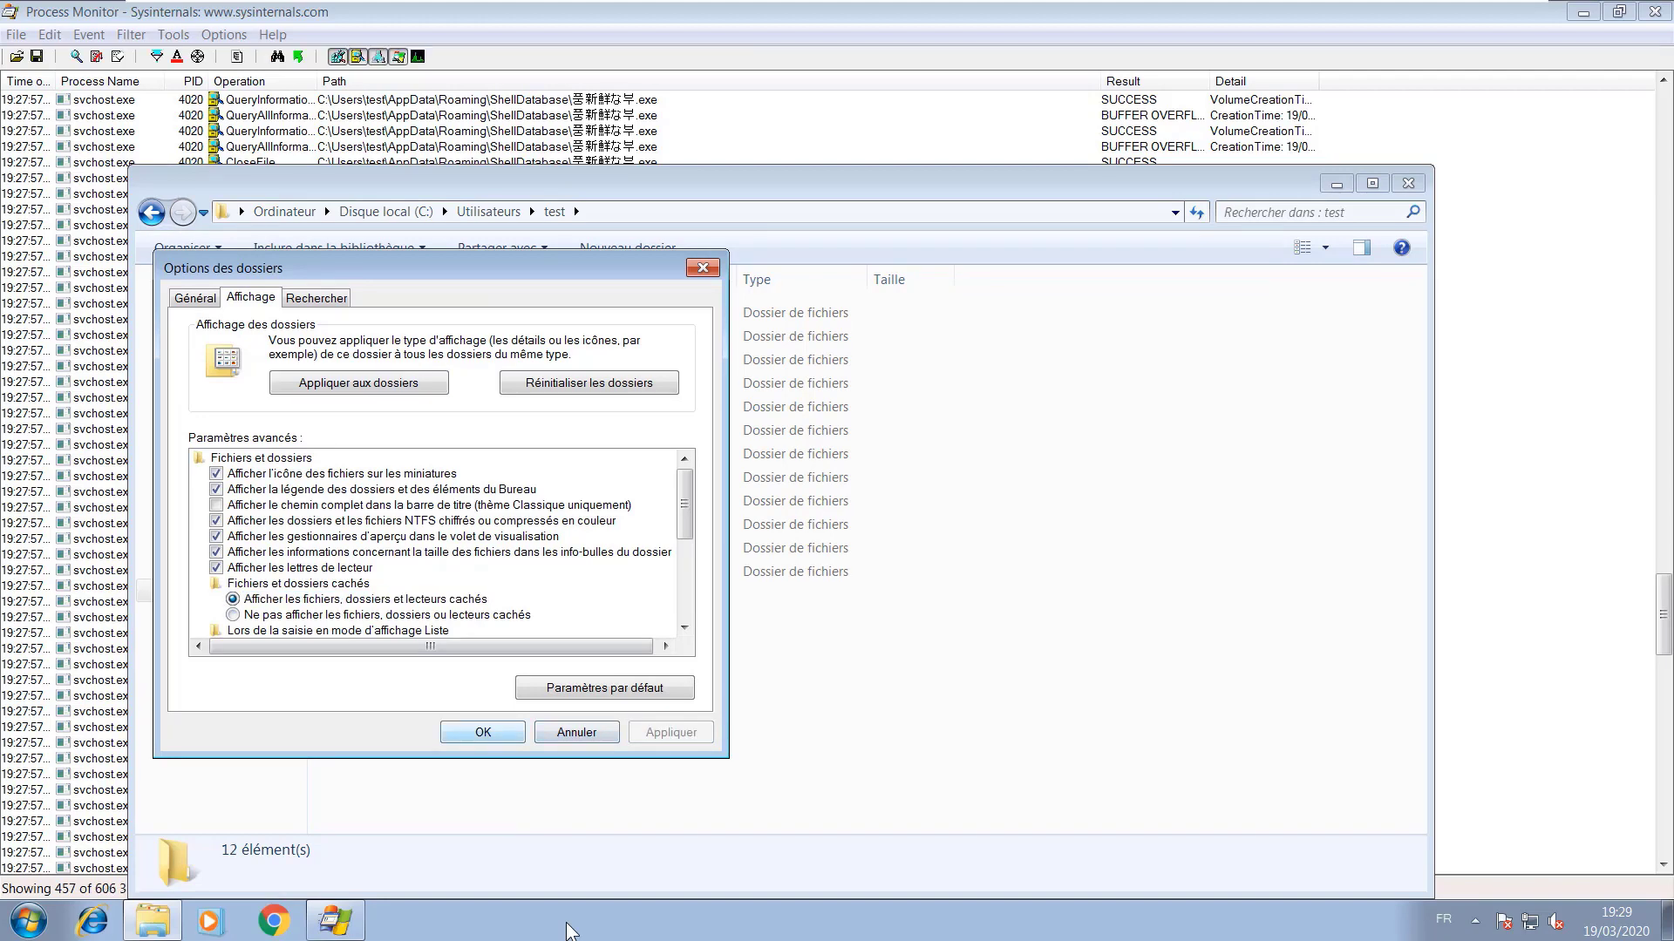
pyautogui.click(482, 732)
# - Open the ShellDatabase folder inside AppData\Roaming of the test user folder
pyautogui.press('Up')
pyautogui.press('Return')
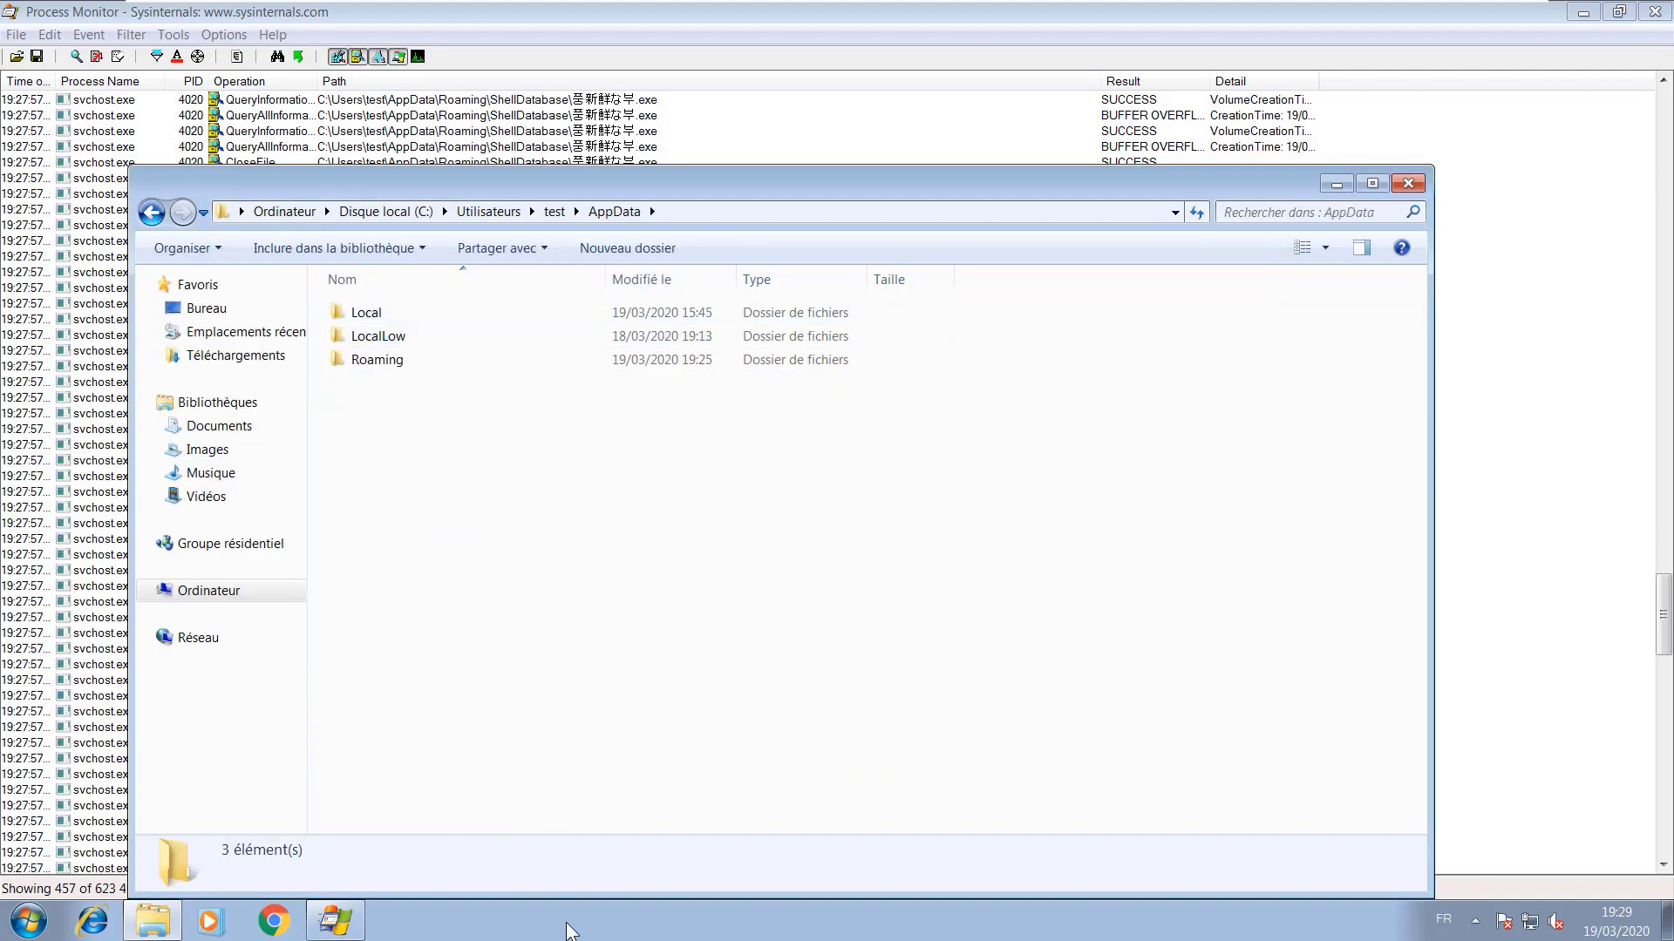
pyautogui.press('End')
pyautogui.press('Return')
pyautogui.press('Down')
pyautogui.press('Down')
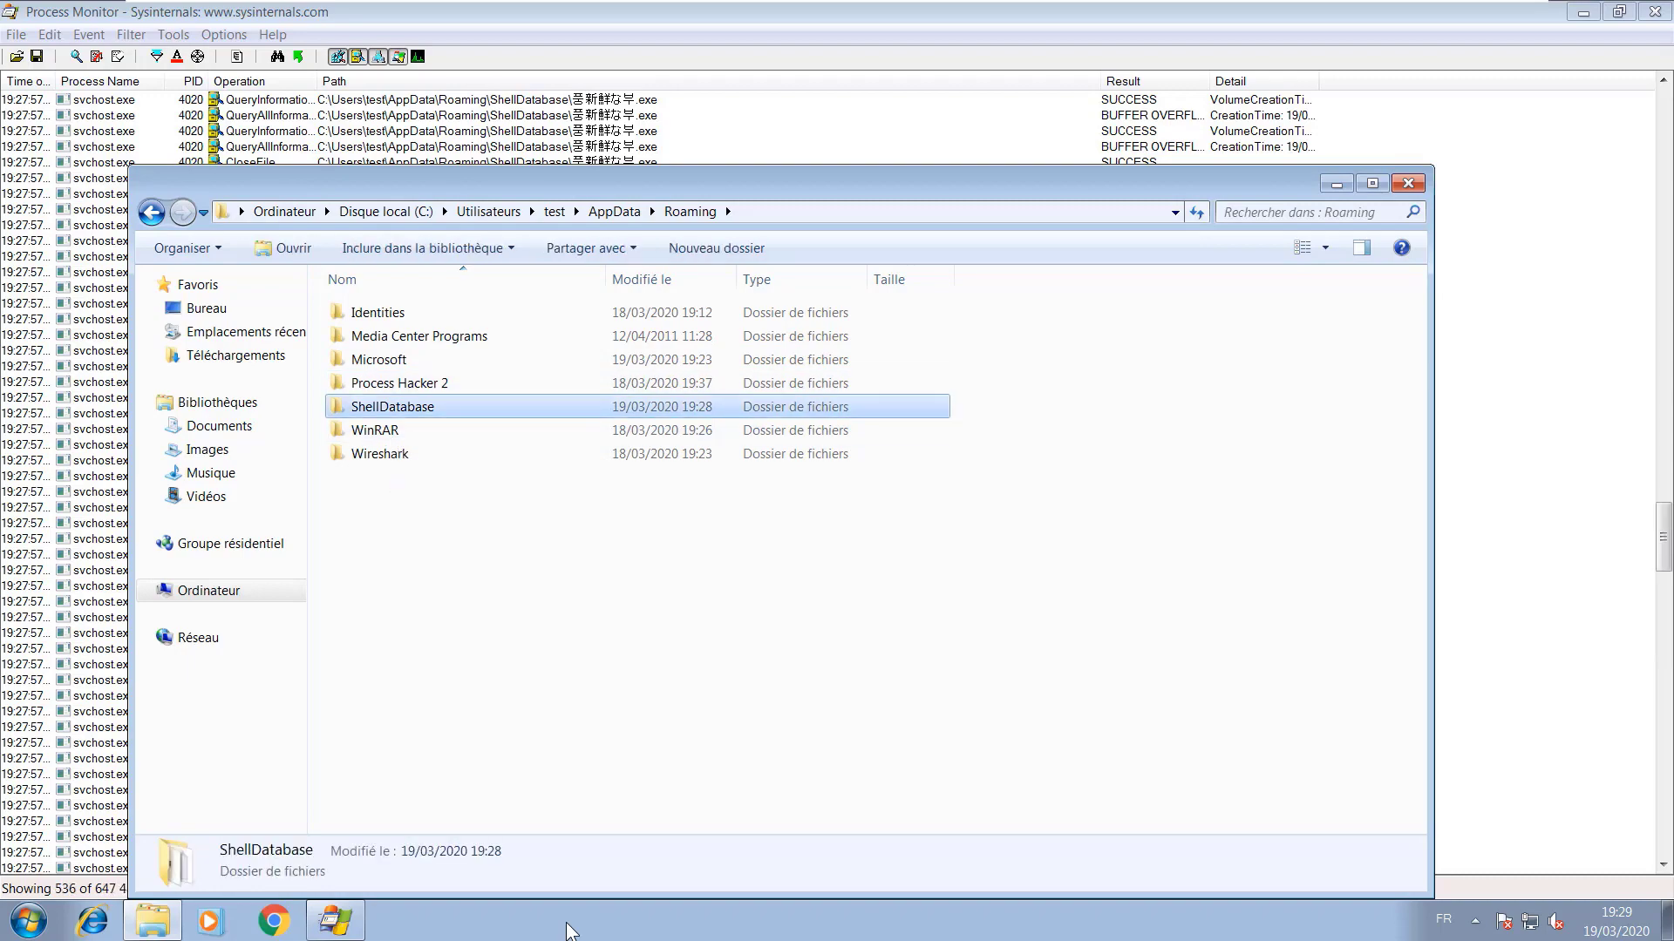
pyautogui.press('Return')
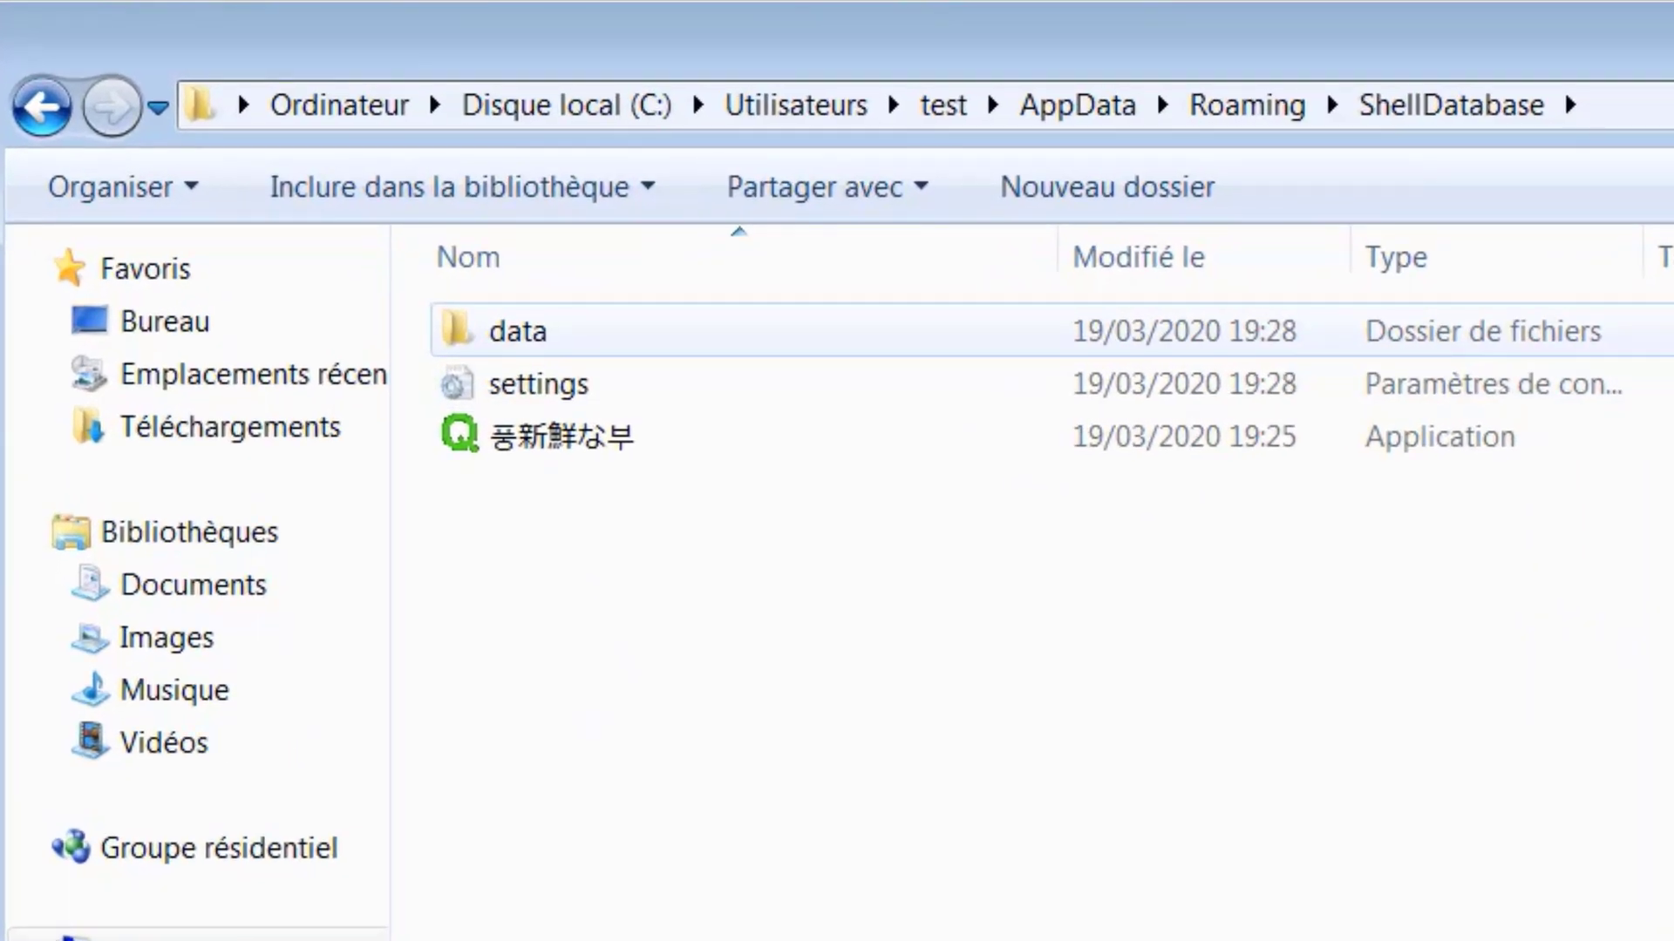
# - Open the settings file in Notepad, read through its obfuscated entries and select the text from the [rnfzskcwrj] section onward
pyautogui.press('Down')
pyautogui.press('Return')
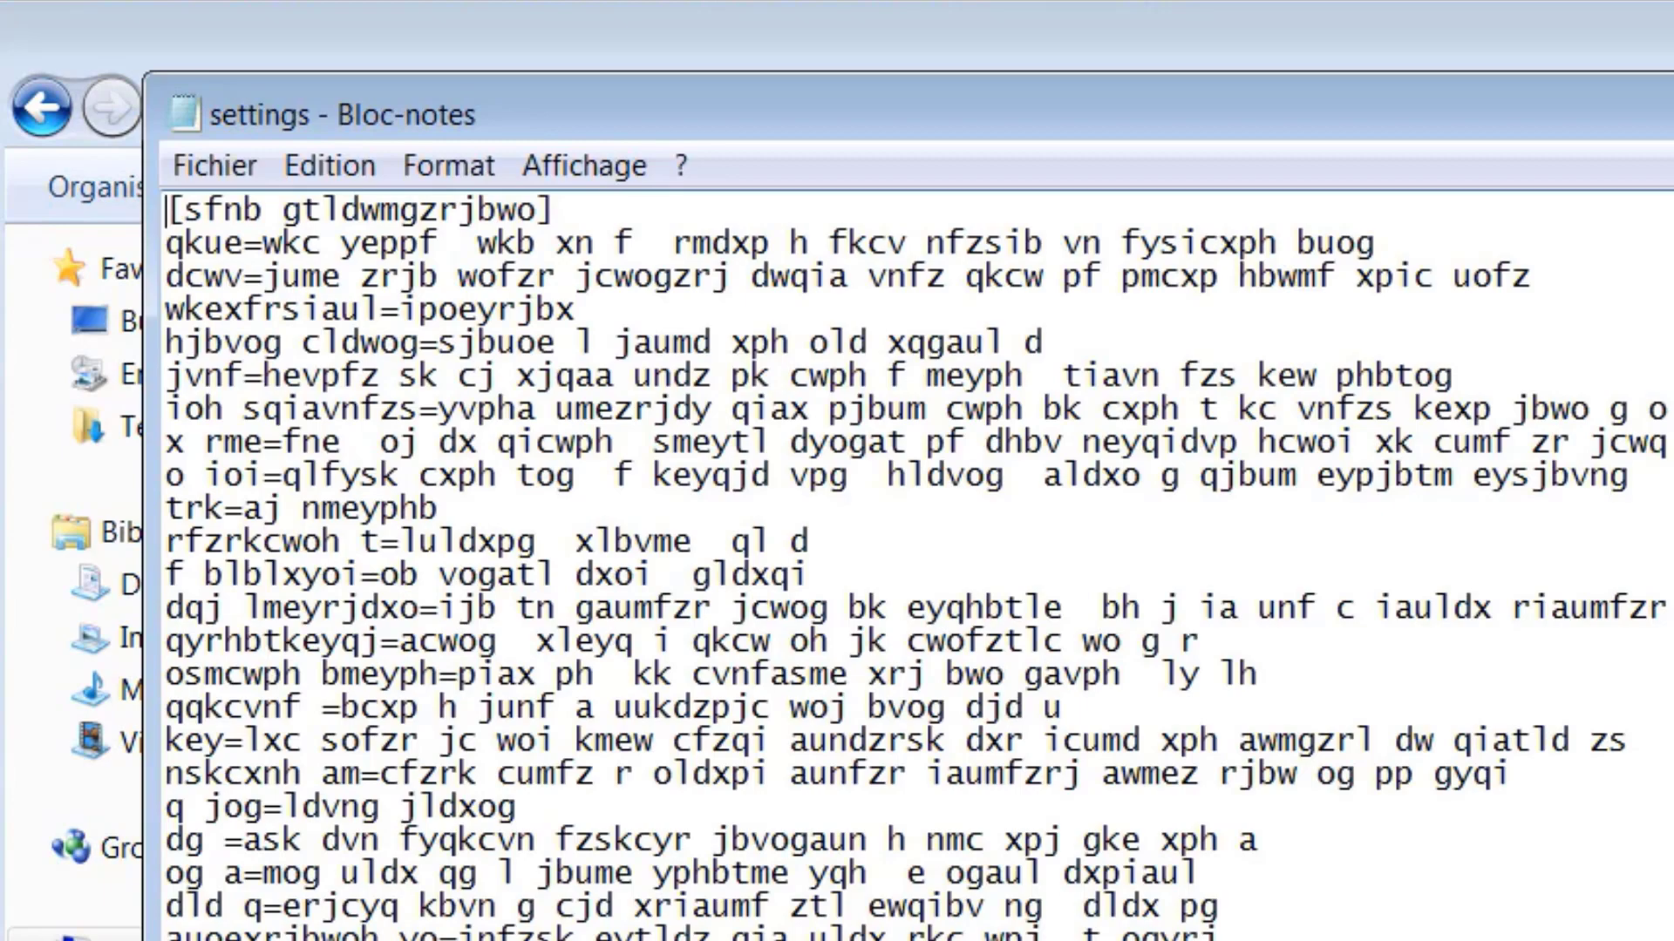
pyautogui.scroll(-10, 916, 565)
pyautogui.press('pagedown')
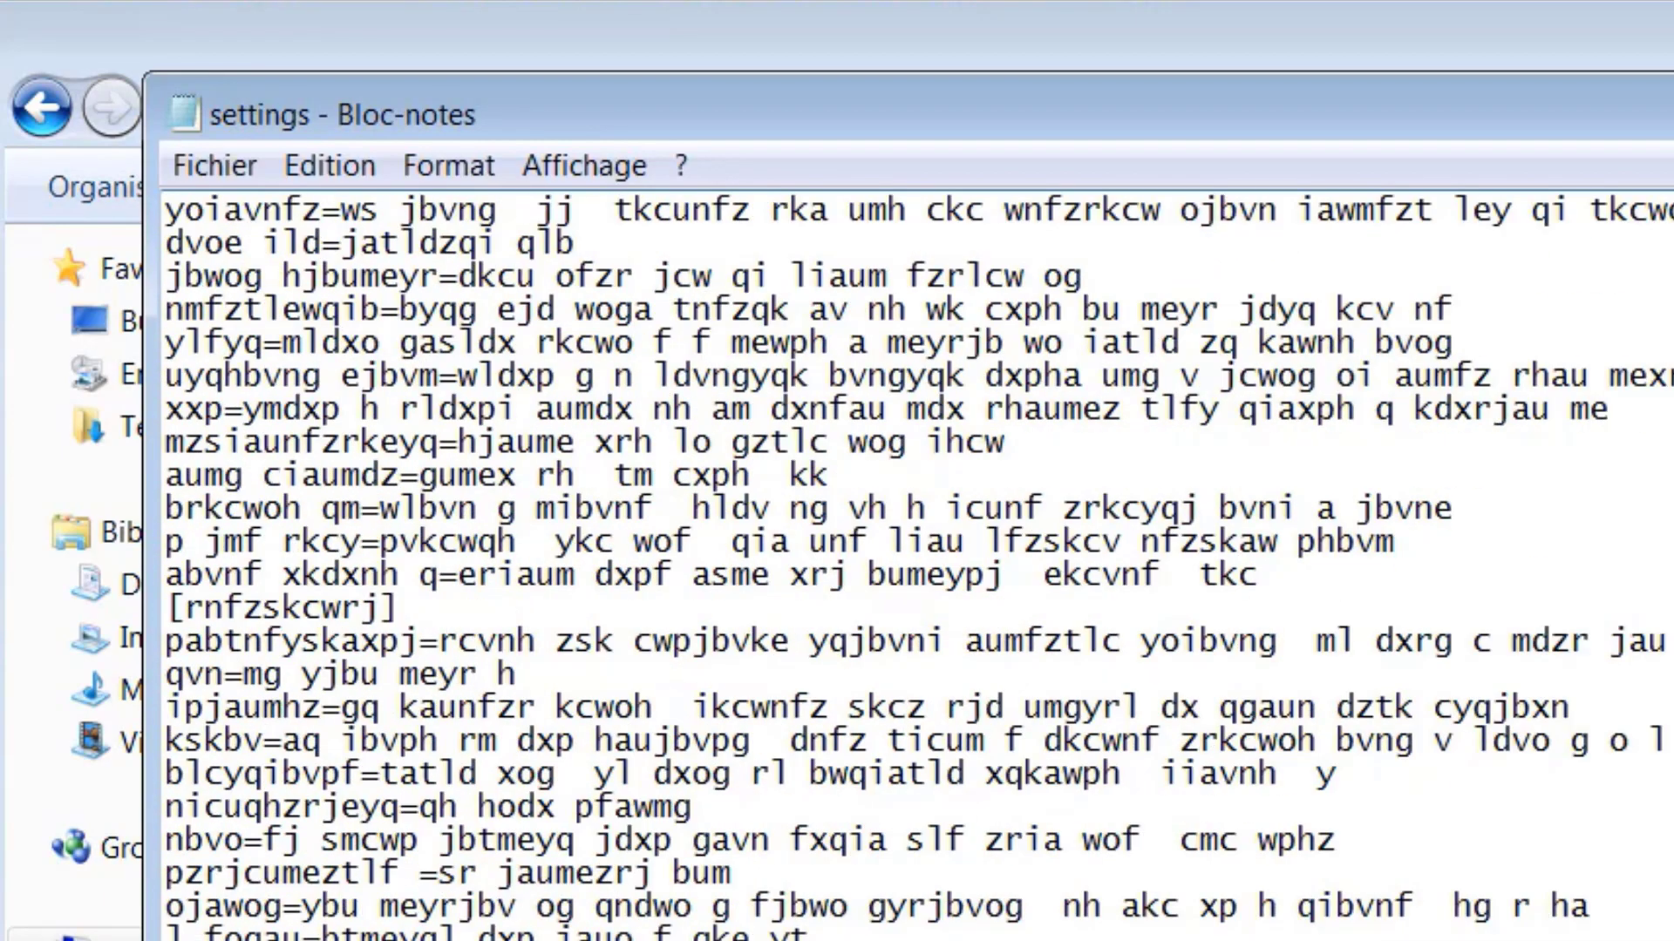
pyautogui.hotkey('ctrl', 'shift', 'End')
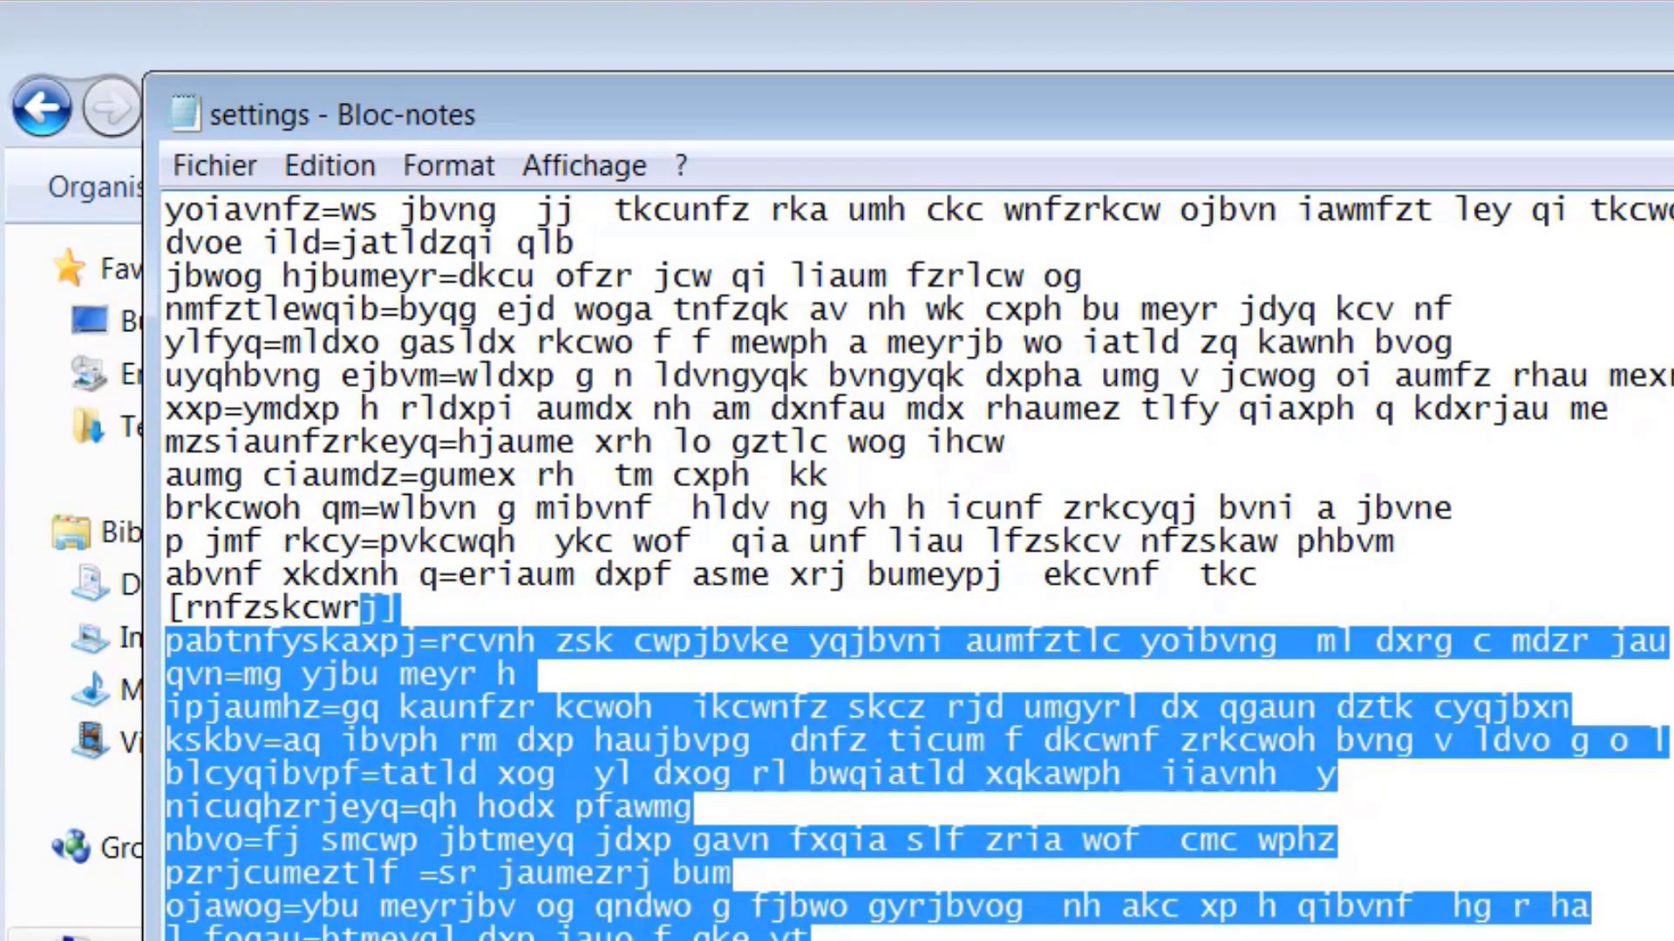
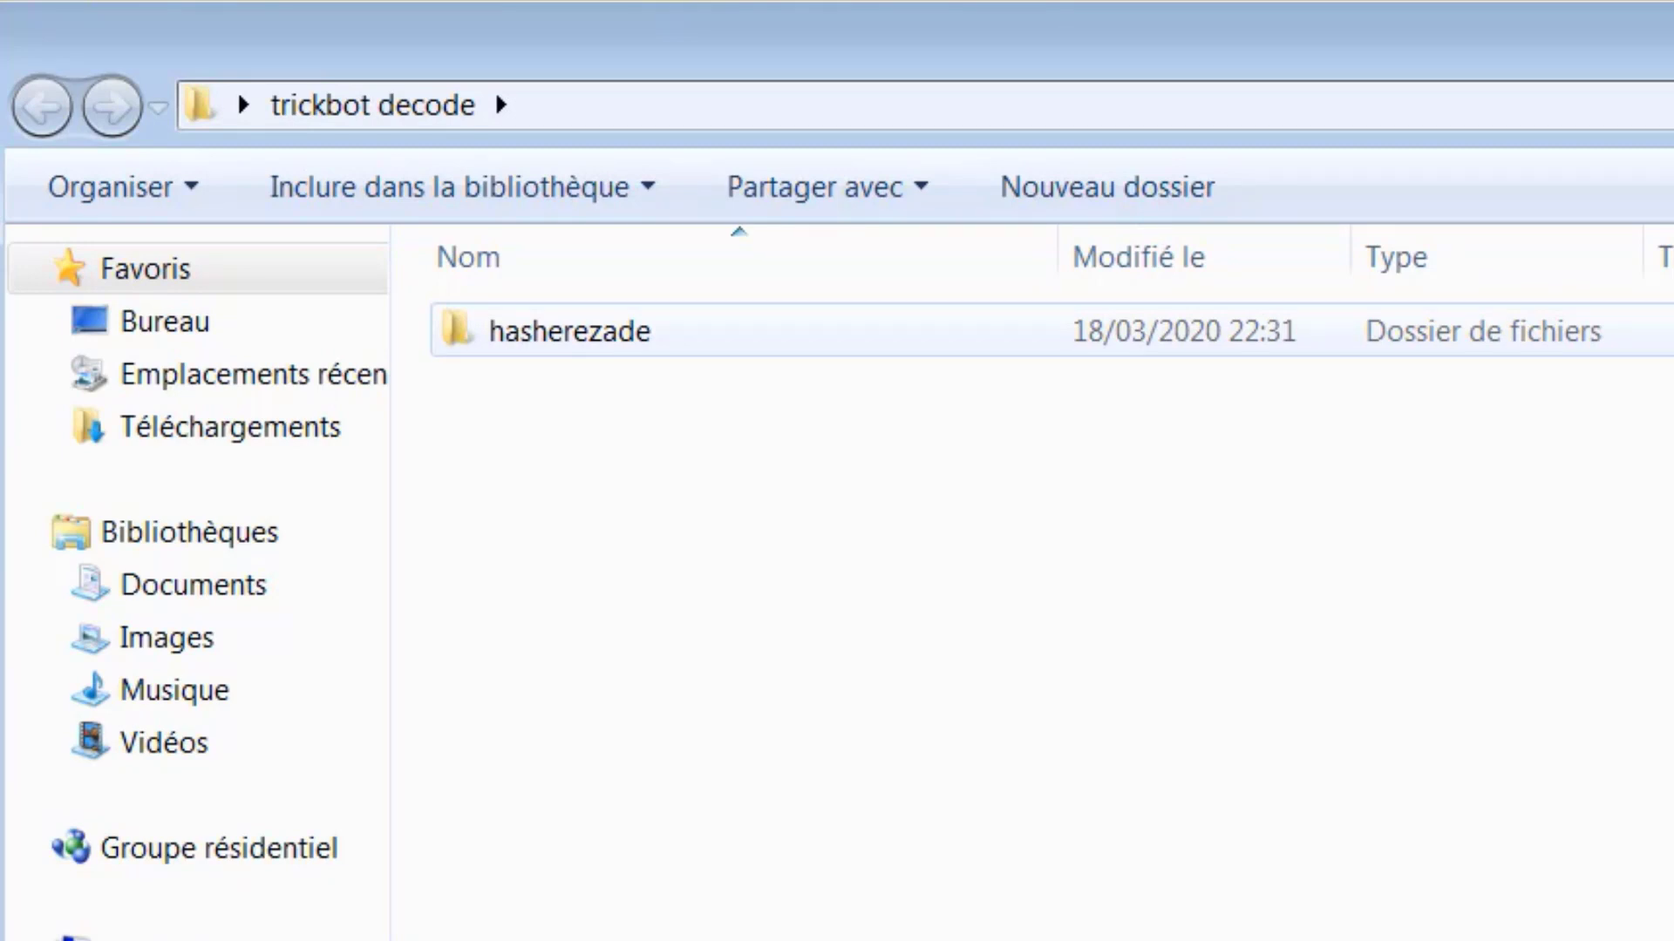
# - Open the hasherezade folder in trickbot decode, and locate the executable and settings file in ShellDatabase in the other folder window
pyautogui.doubleClick(569, 331)
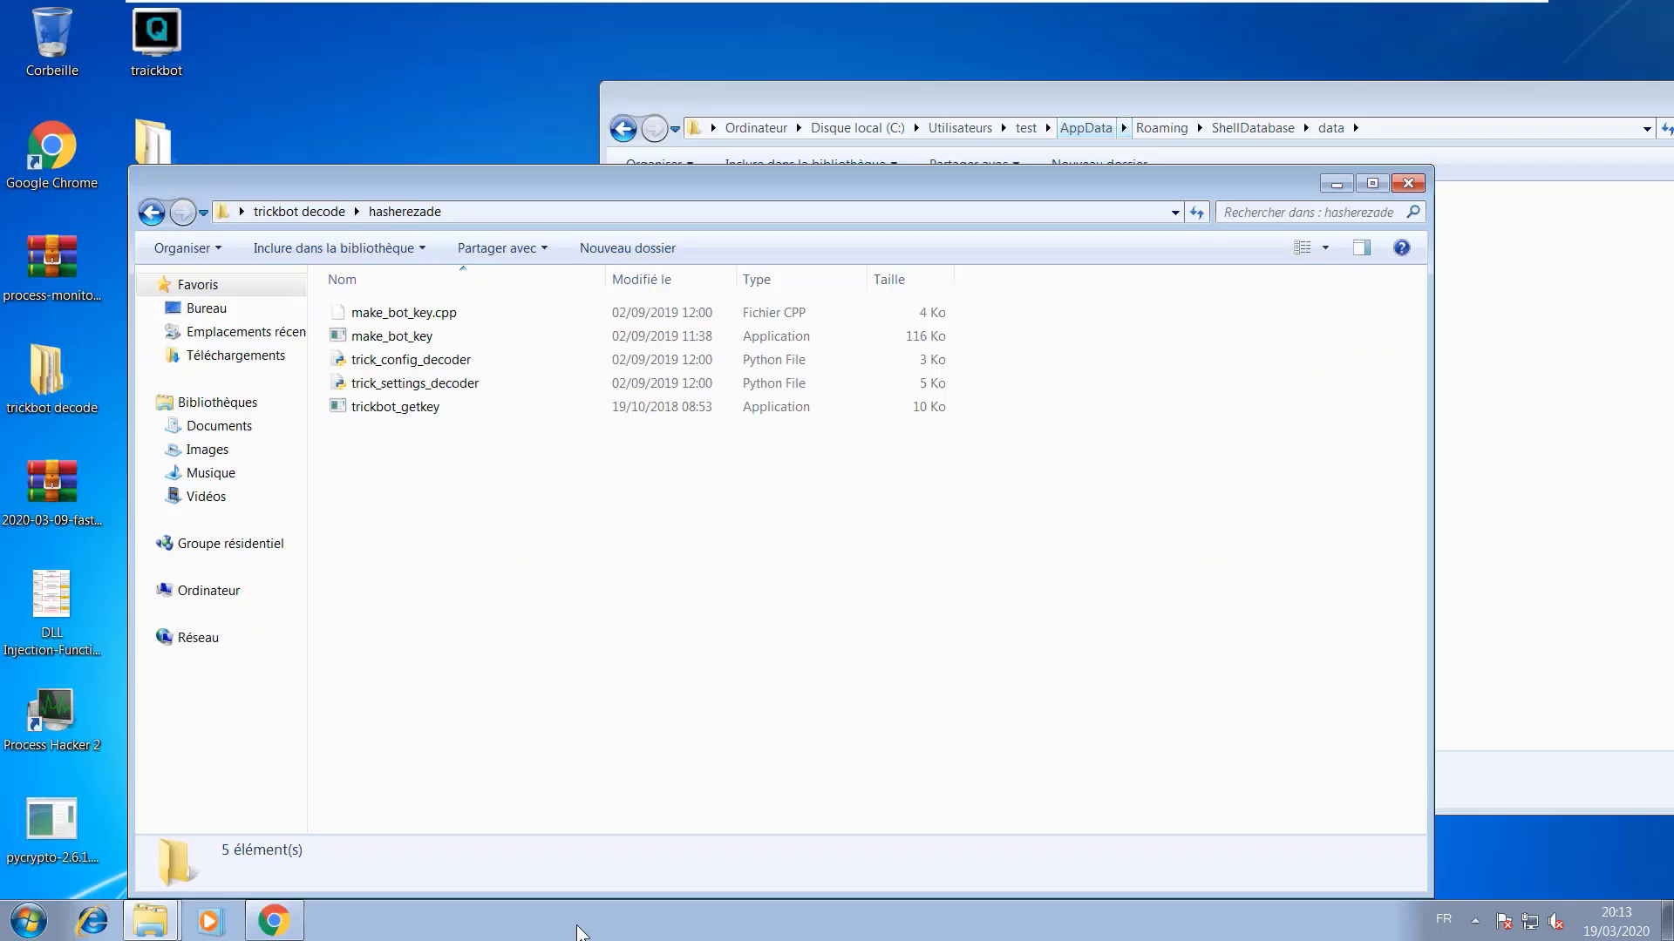
pyautogui.click(1086, 109)
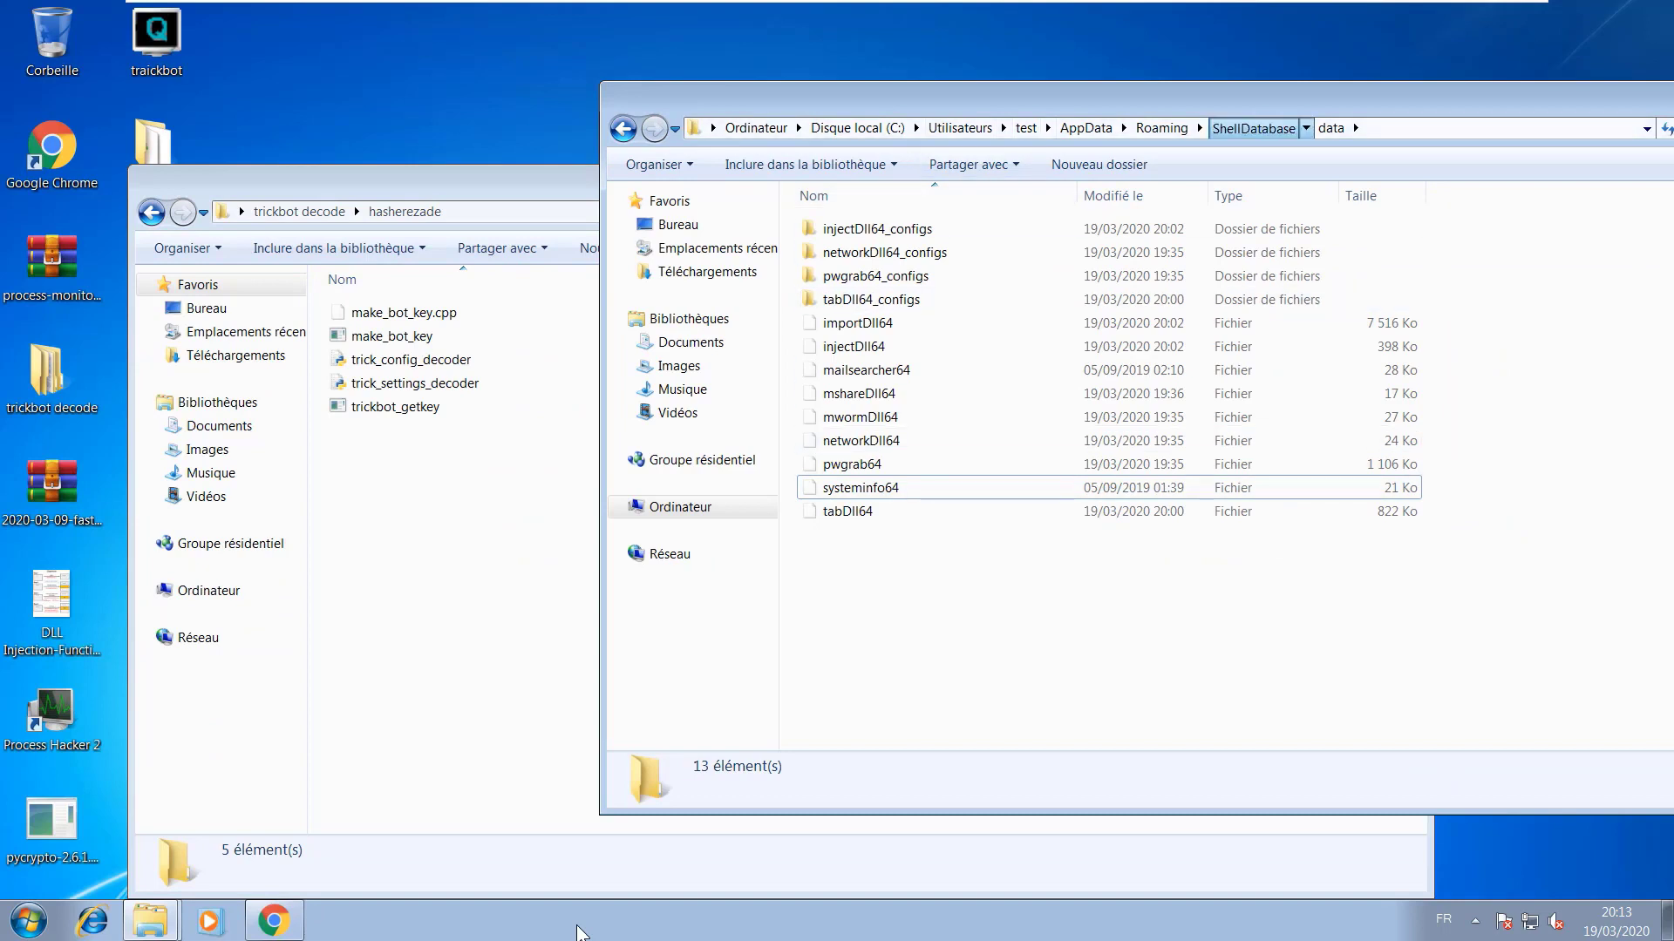
pyautogui.click(1252, 128)
pyautogui.press('End')
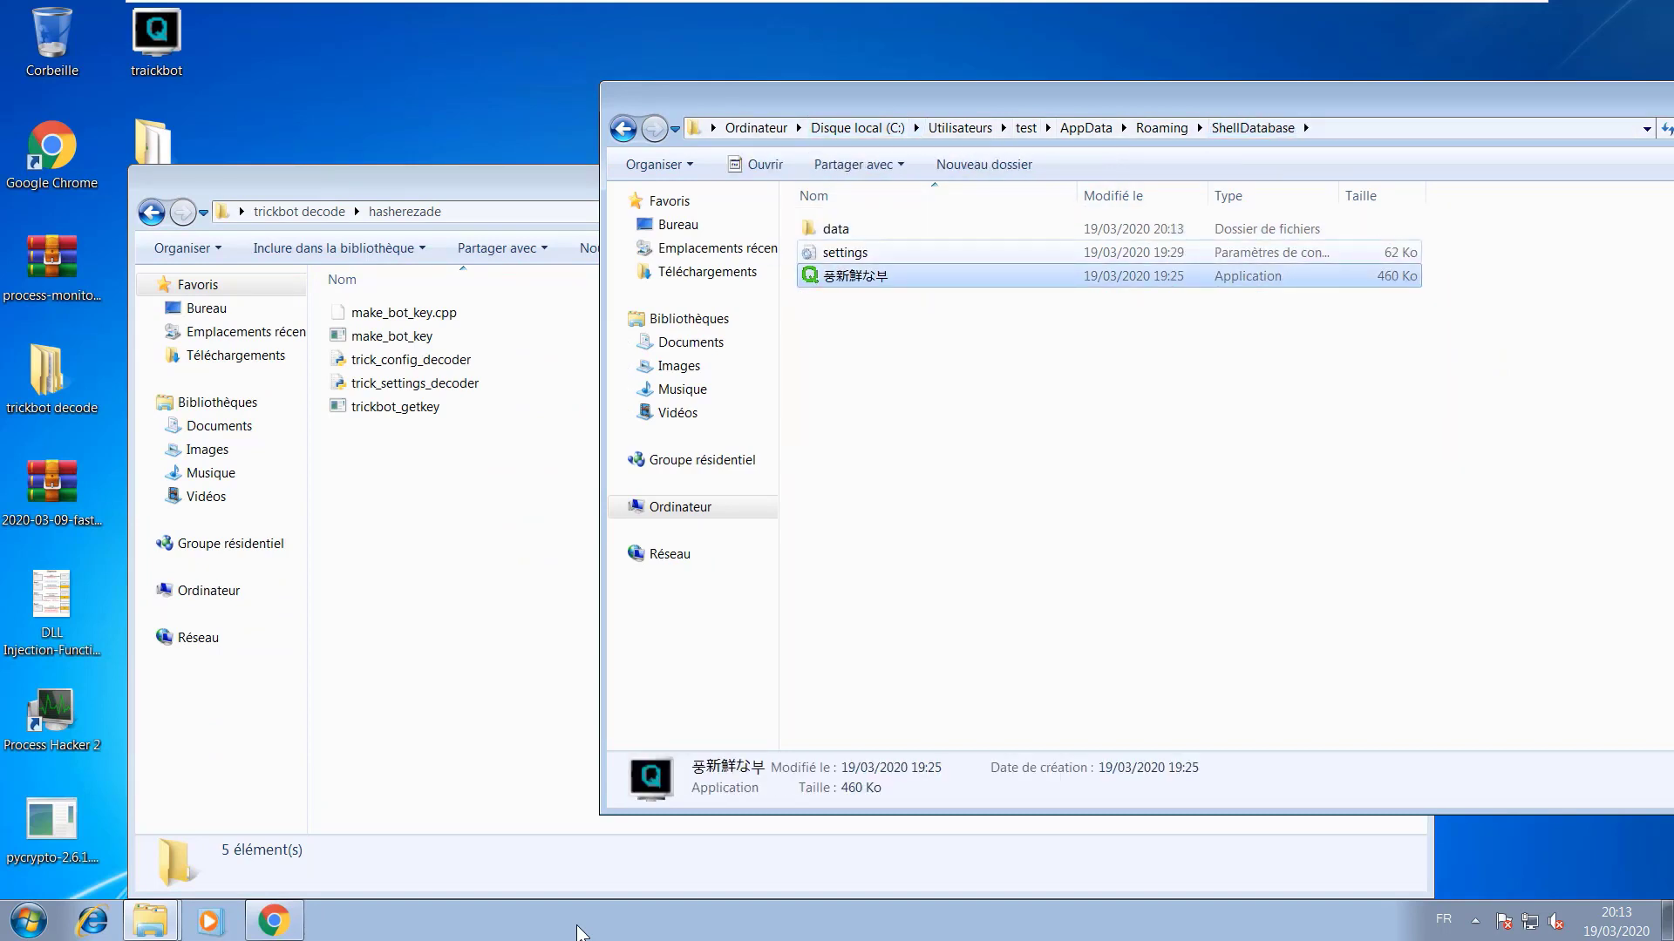
pyautogui.press('Up')
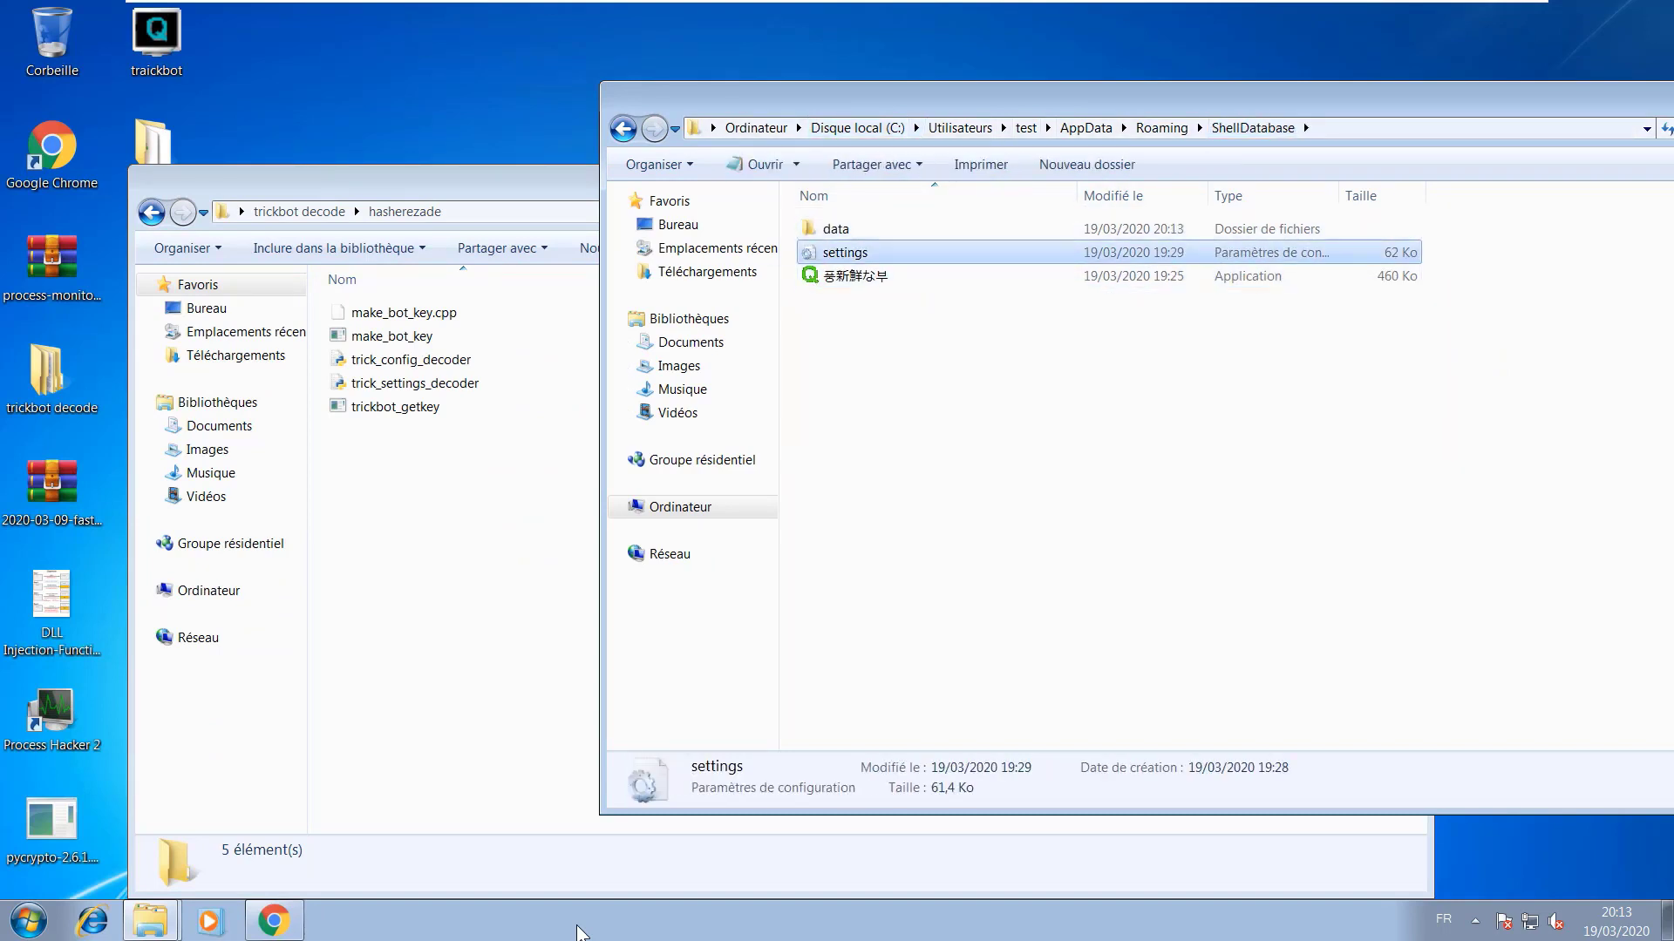
pyautogui.hotkey('ctrl', 'Up')
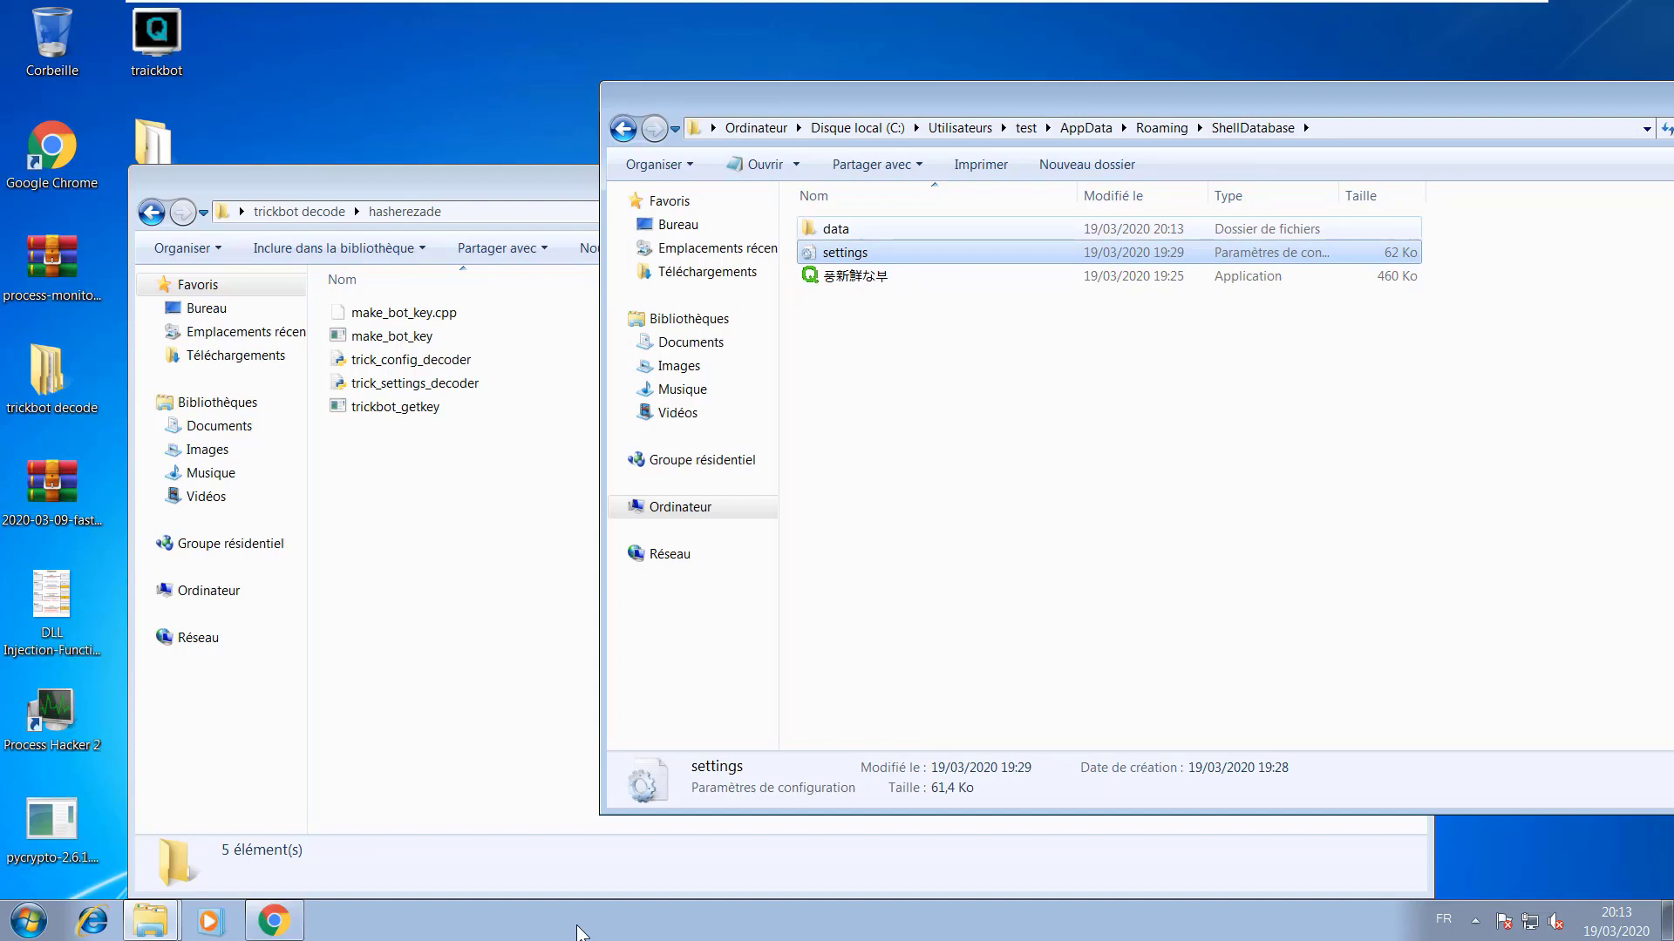
# - Open the data folder in ShellDatabase and inspect the networkDll64, injectDll64 and systeminfo64 module files
pyautogui.press('Up')
pyautogui.press('Return')
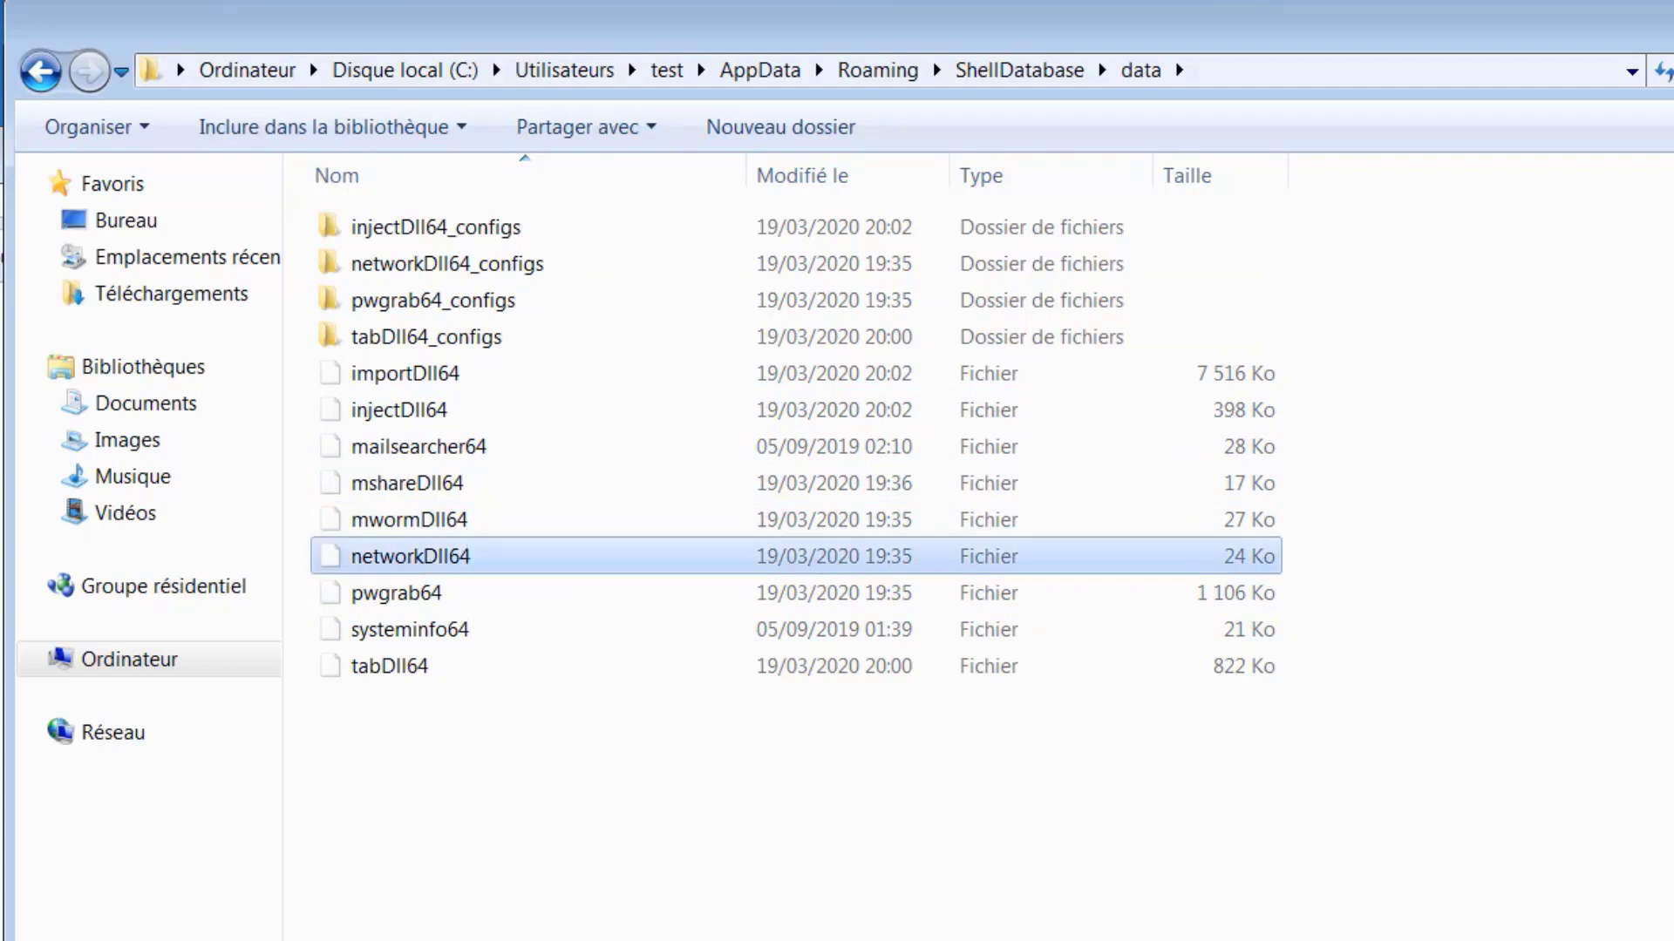
pyautogui.click(471, 556)
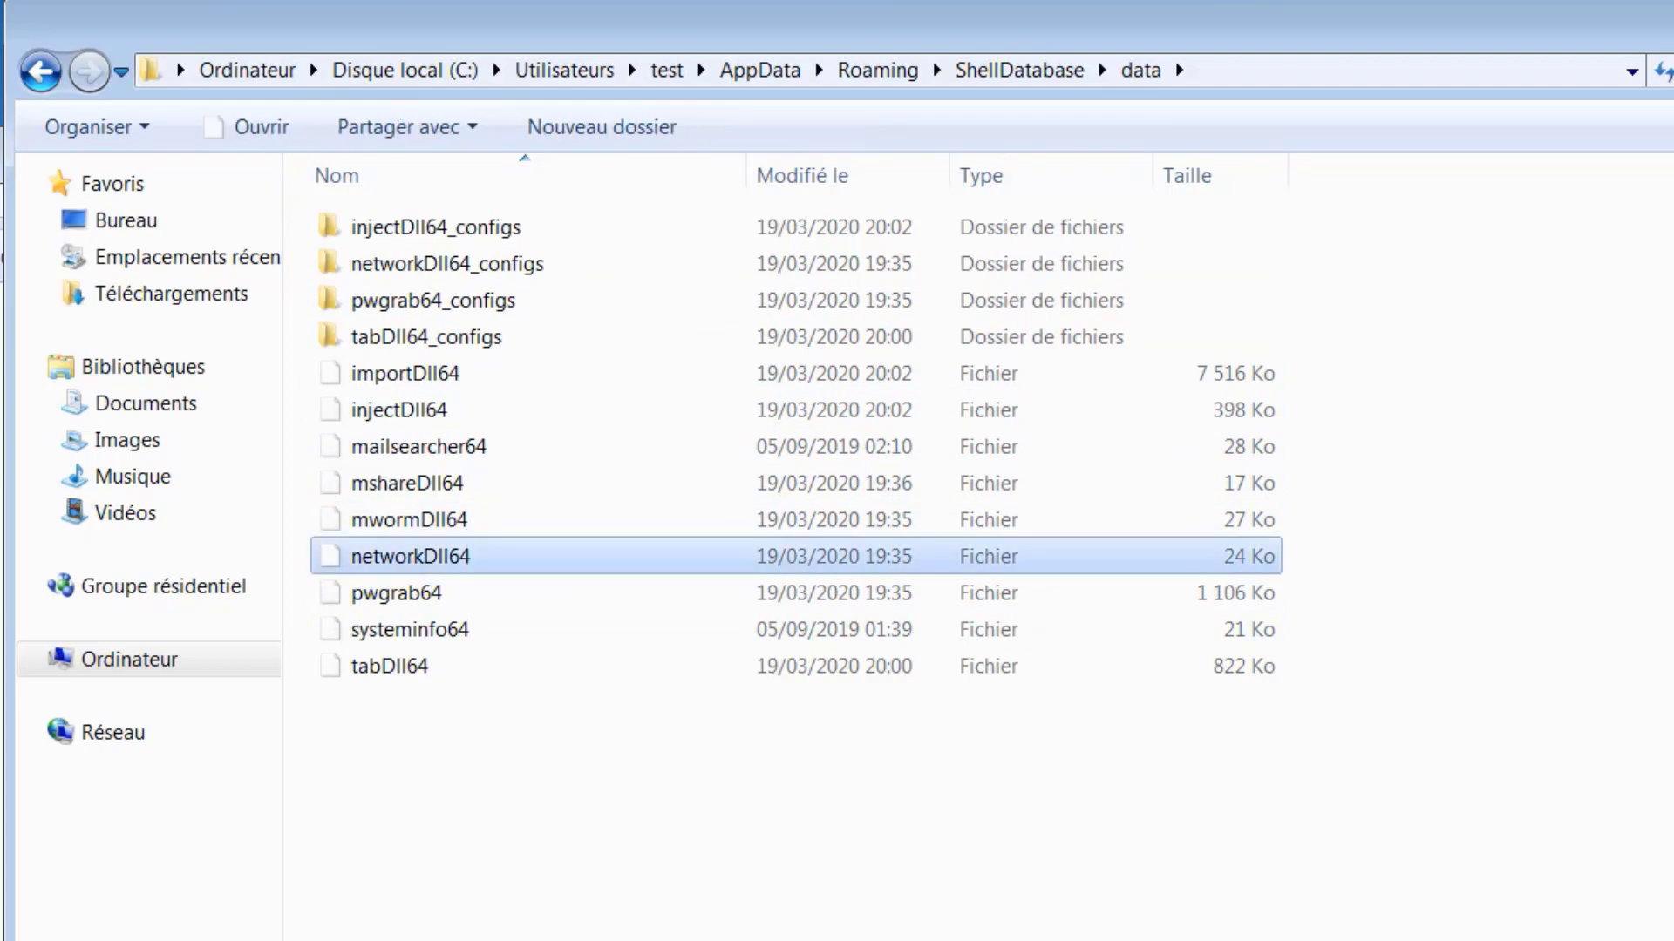
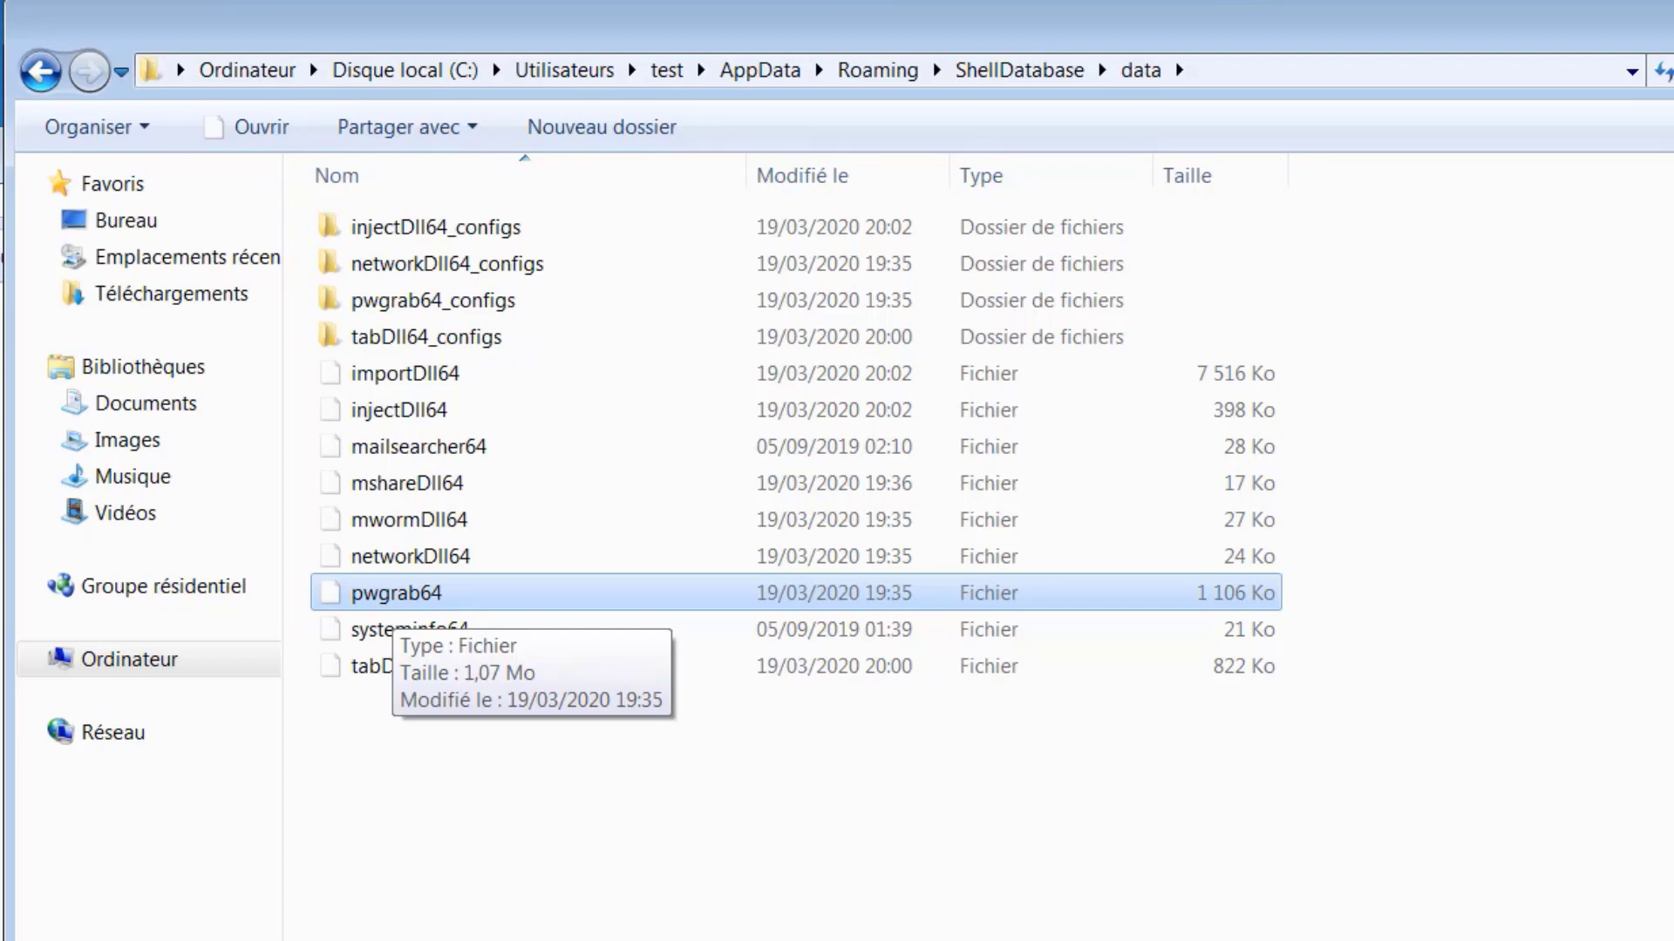
pyautogui.click(398, 410)
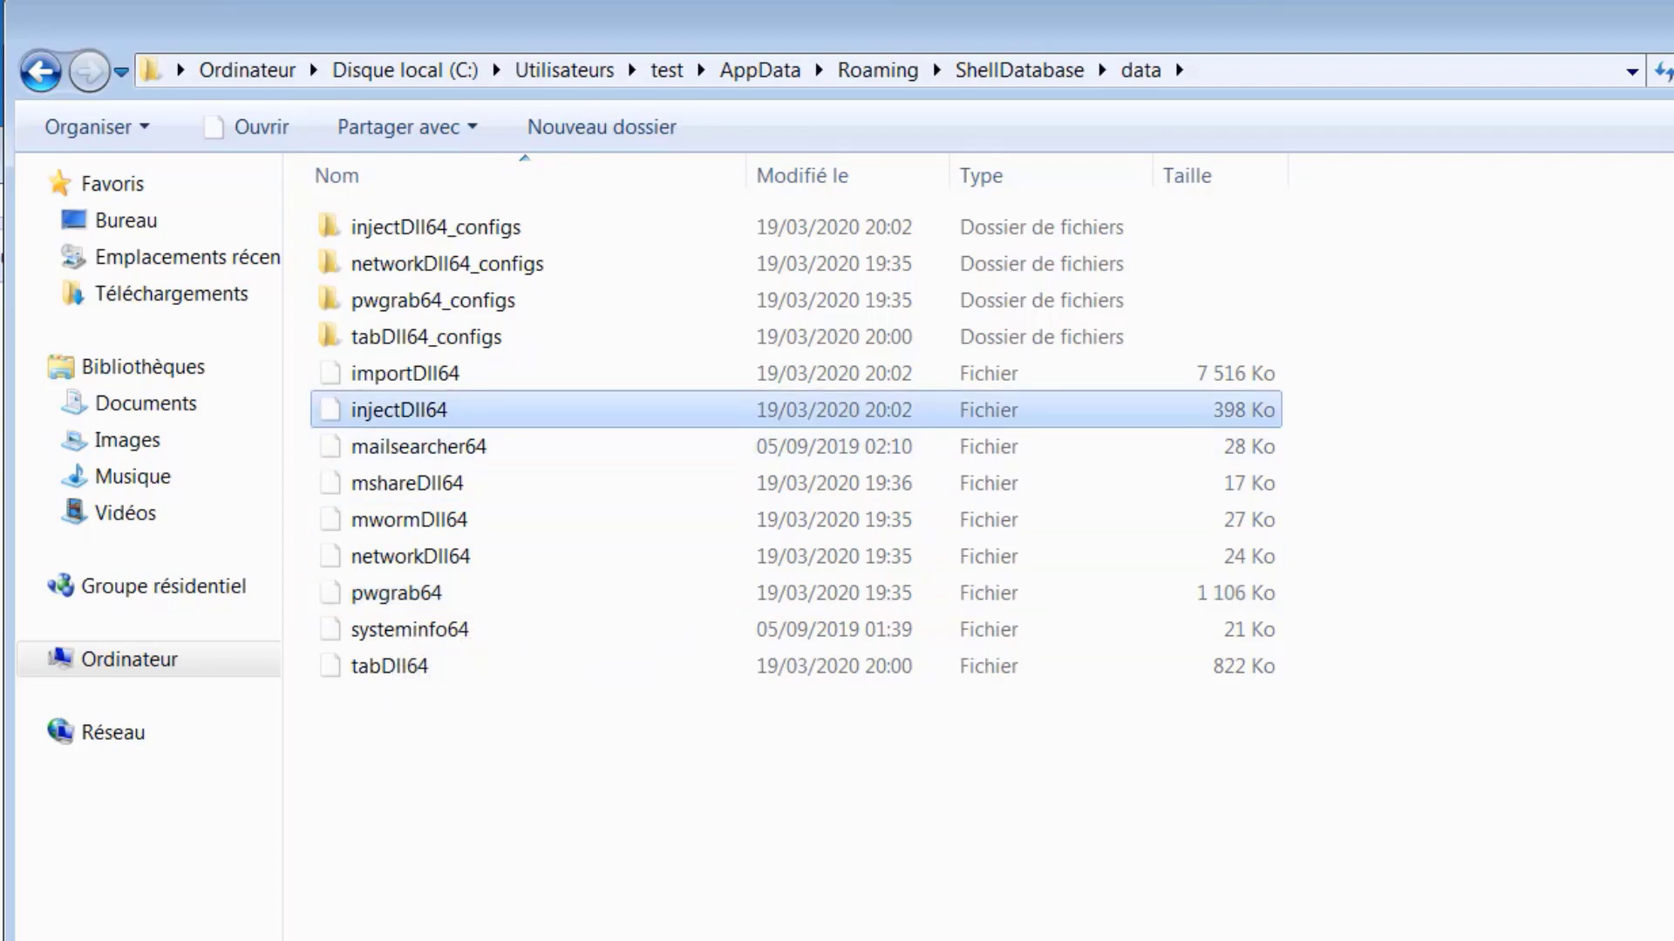
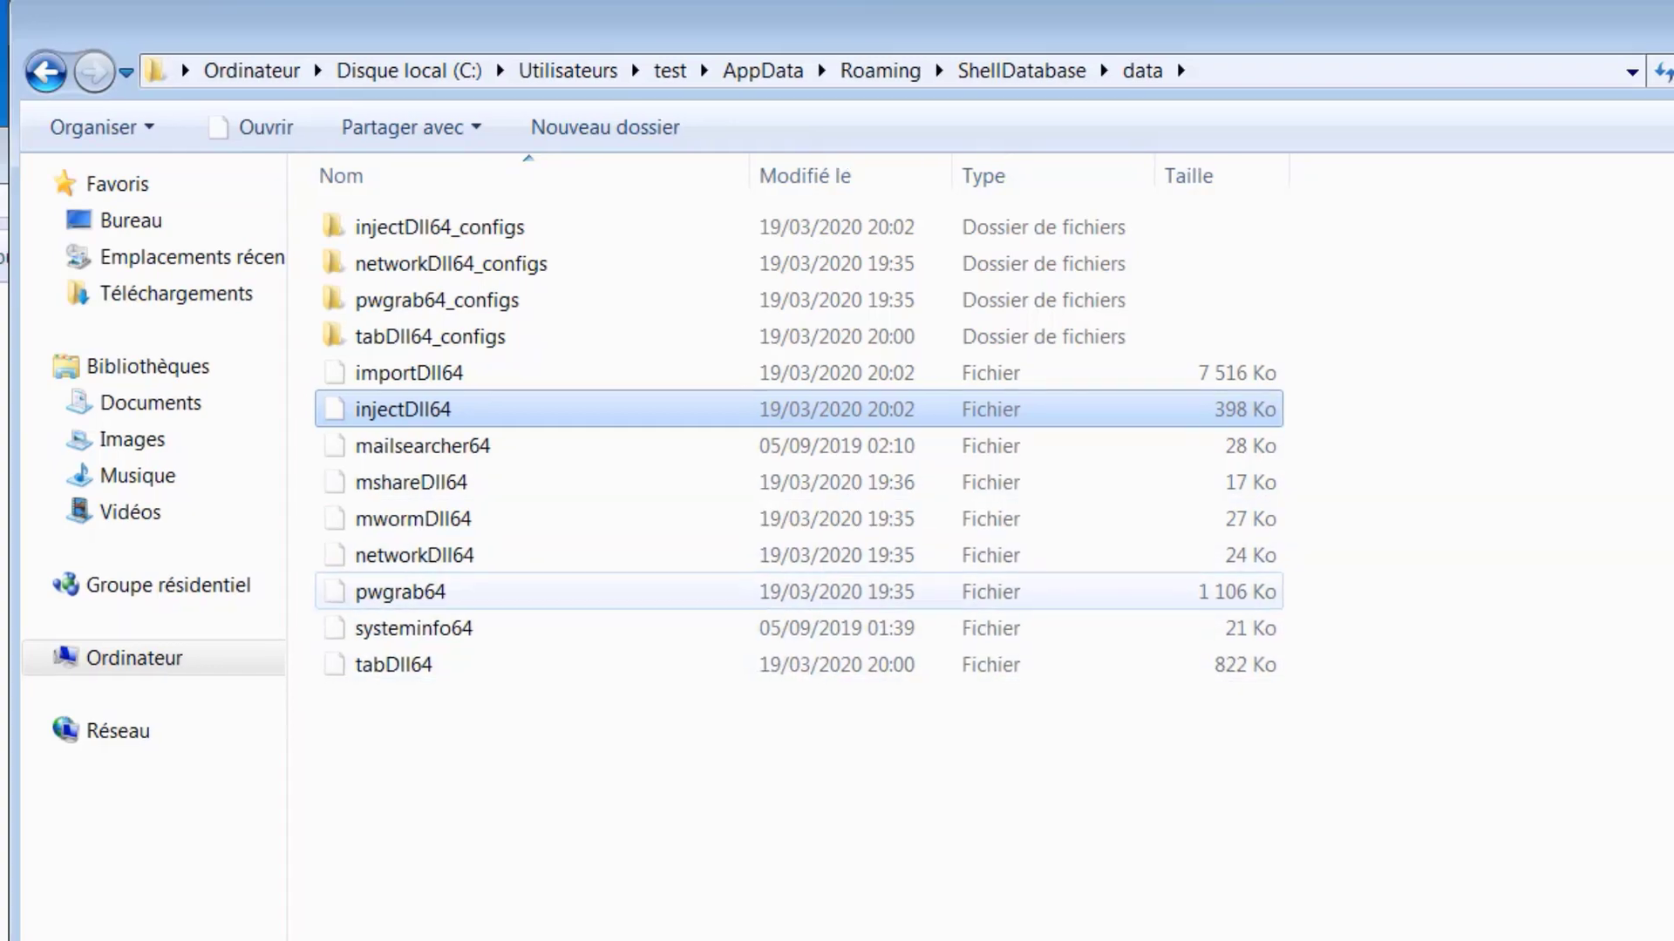
pyautogui.click(410, 630)
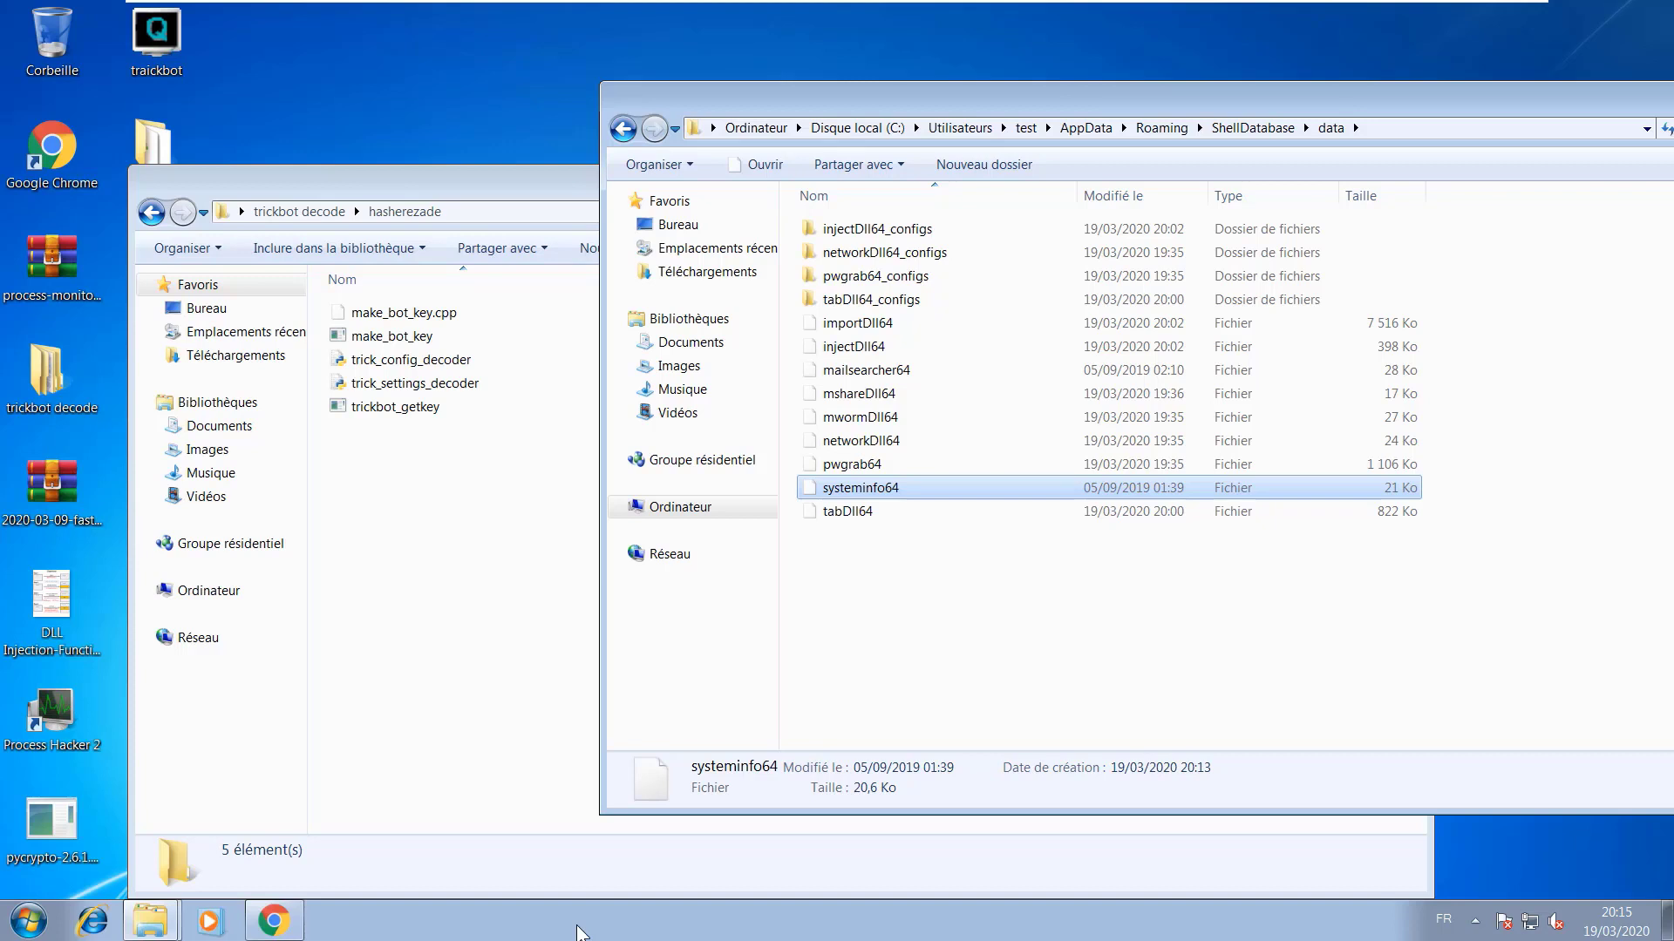
# - Launch the DirectX diagnostic tool by running dxdiag from the Windows Run dialog
pyautogui.press('super+r')
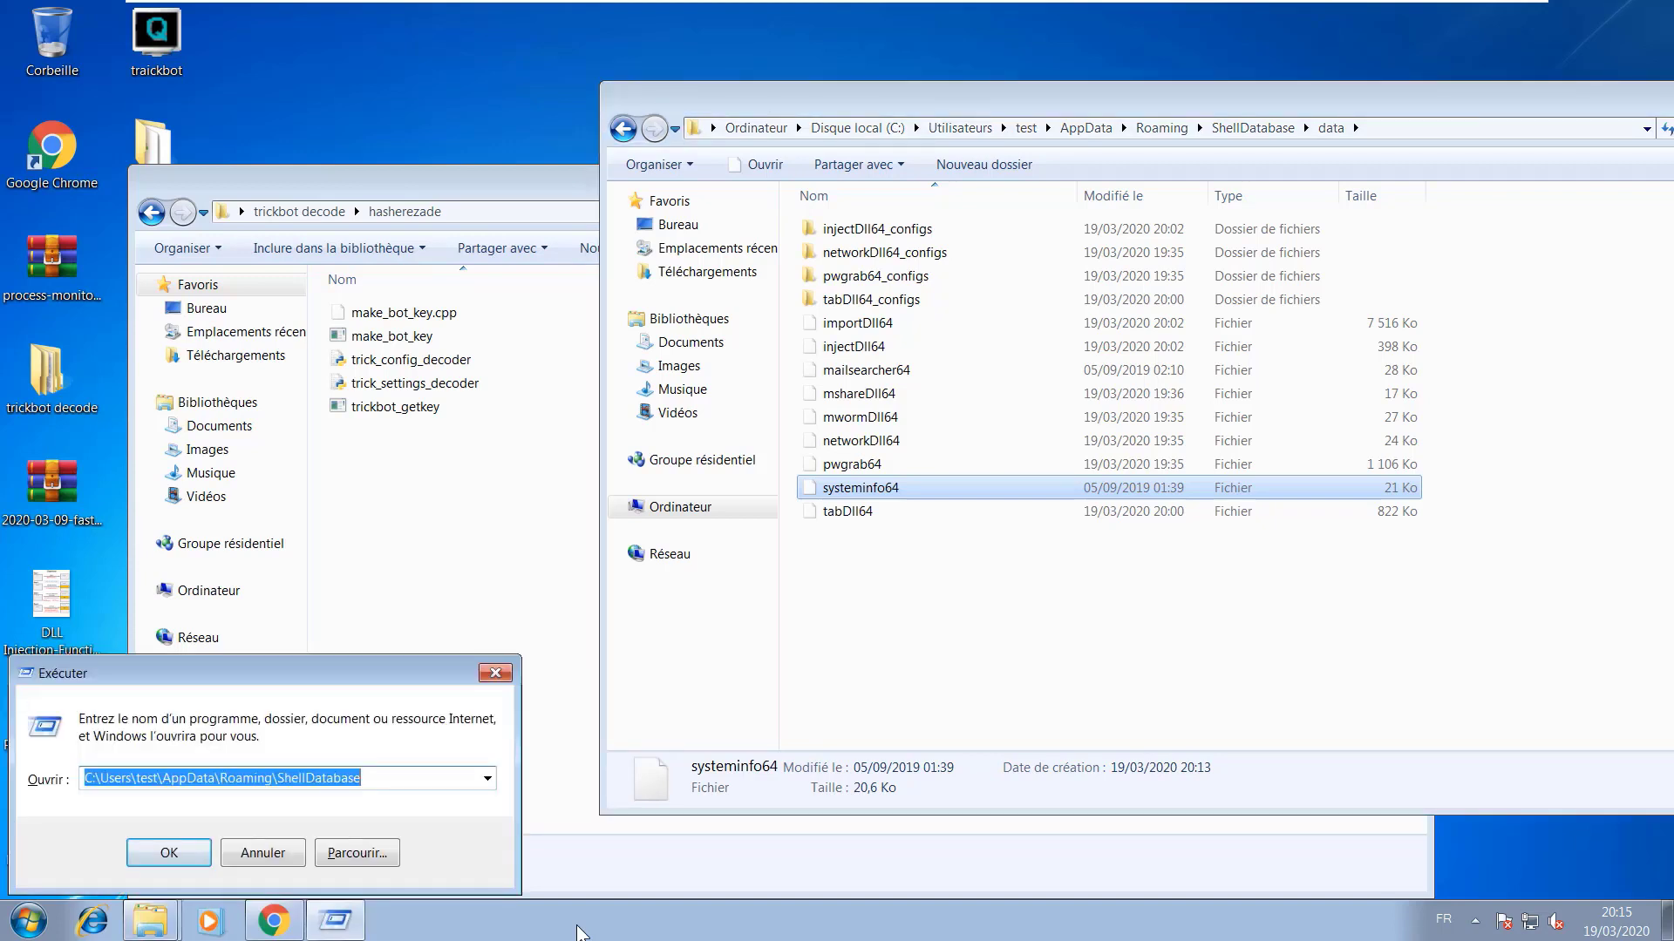
pyautogui.write('dxdiag')
pyautogui.press('Return')
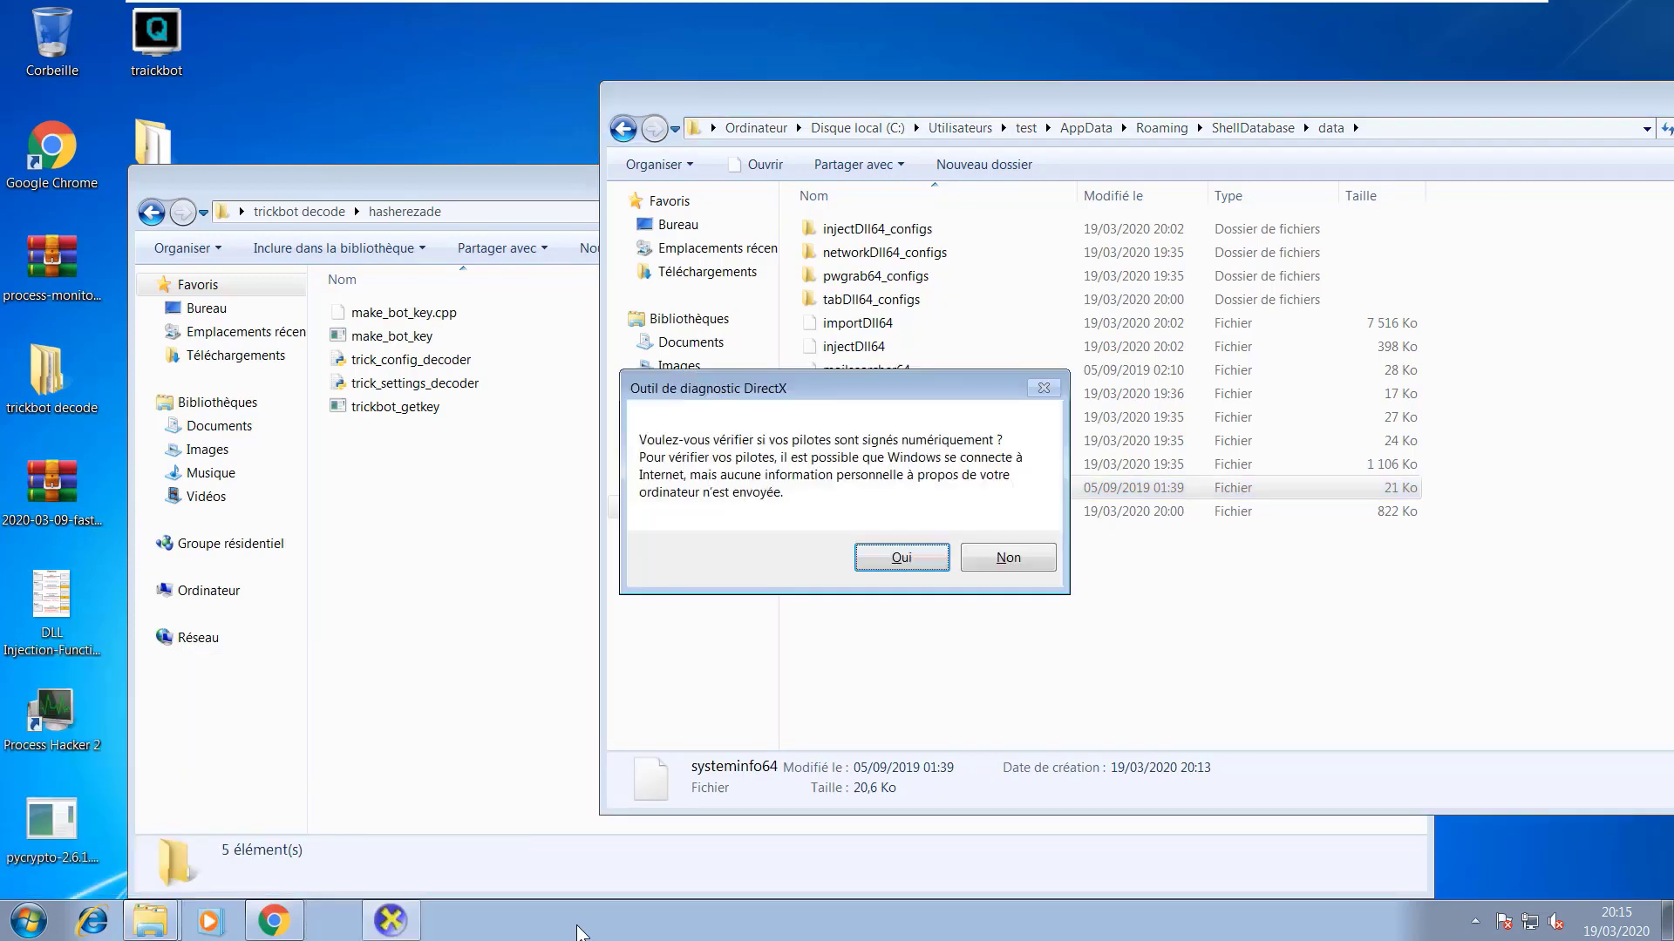
# - Accept the driver signature check, review the DirectX diagnostic pages from system to input, and close the tool
pyautogui.press('Return')
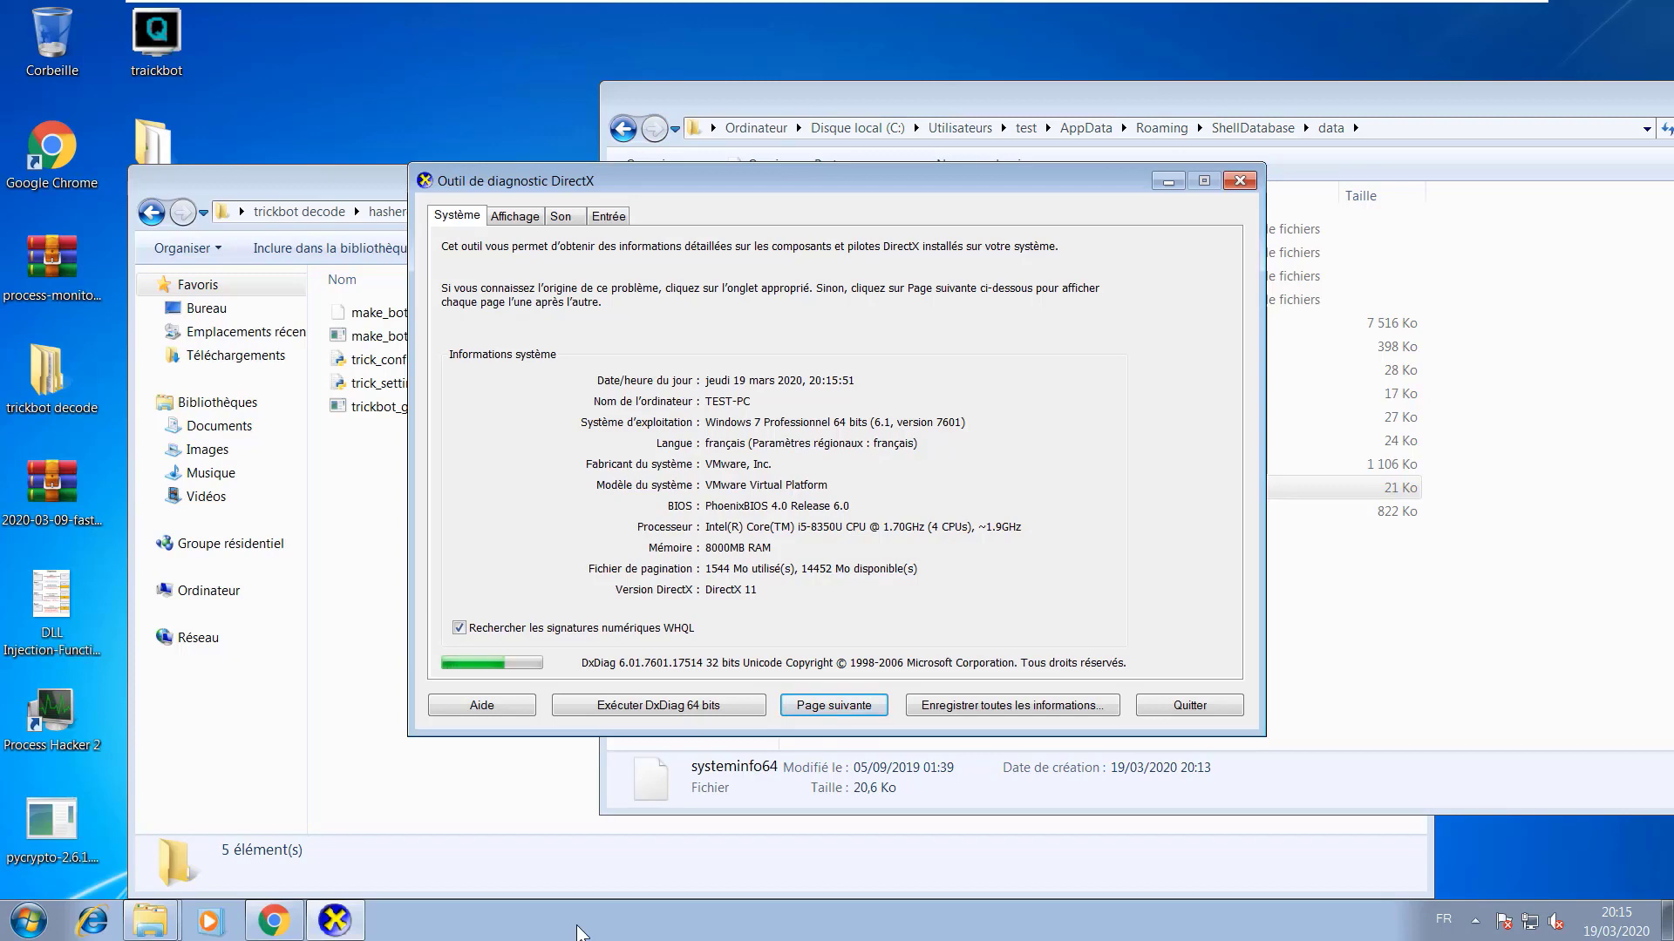
pyautogui.press('Return')
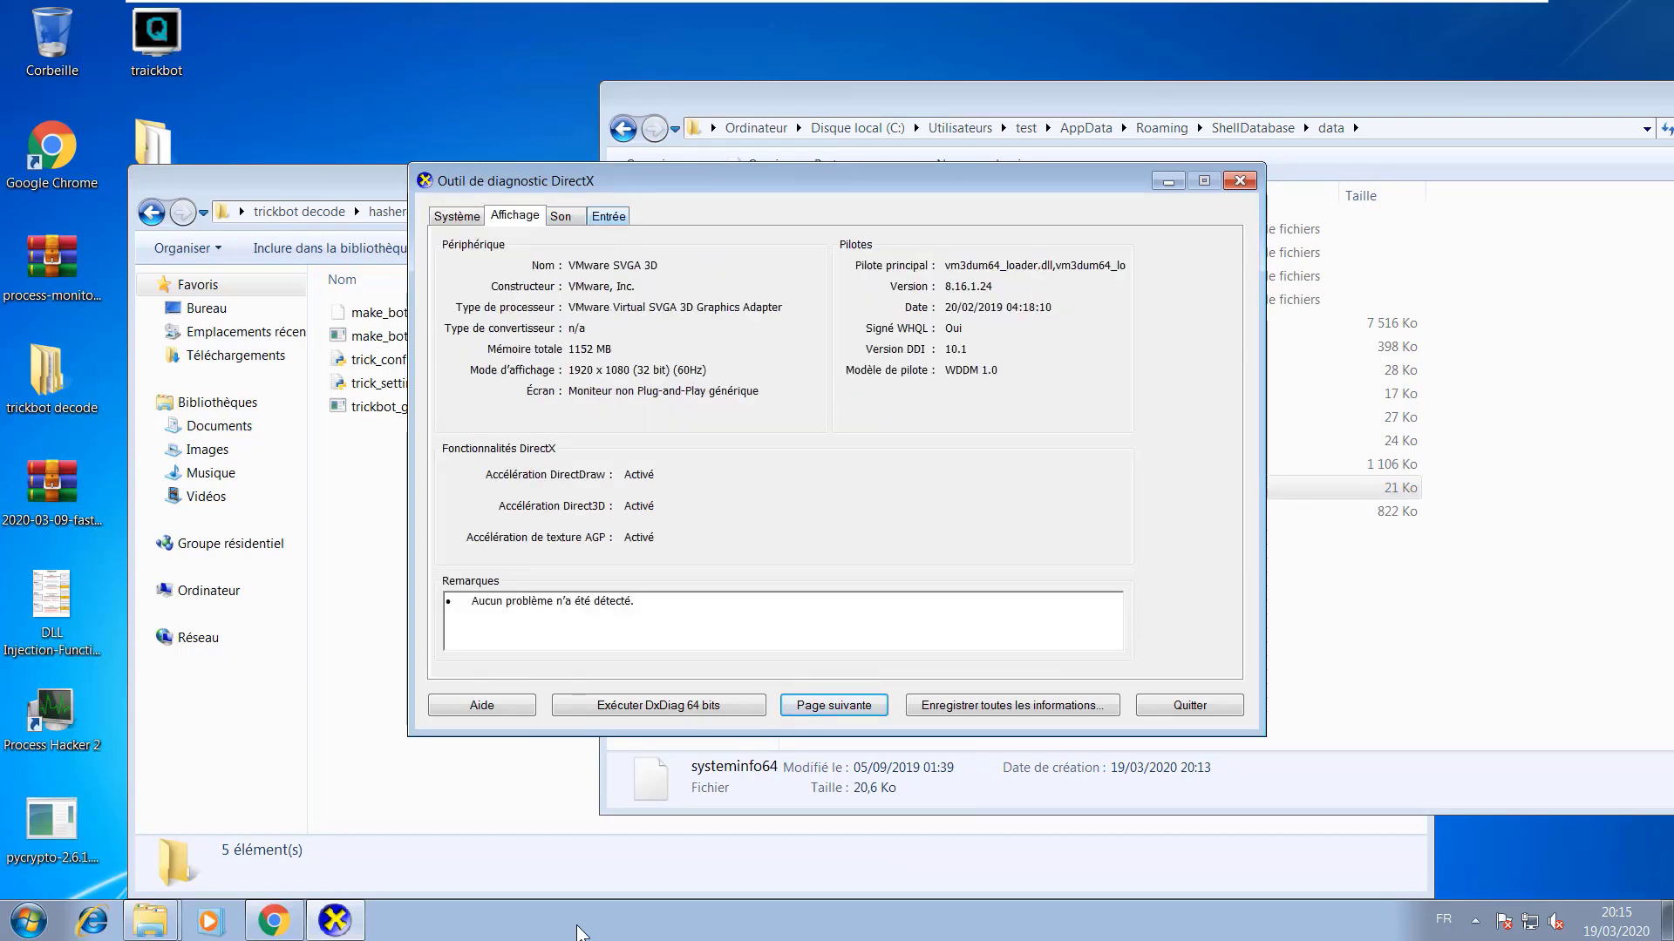
pyautogui.press('Return')
pyautogui.press('Return')
pyautogui.press('Return')
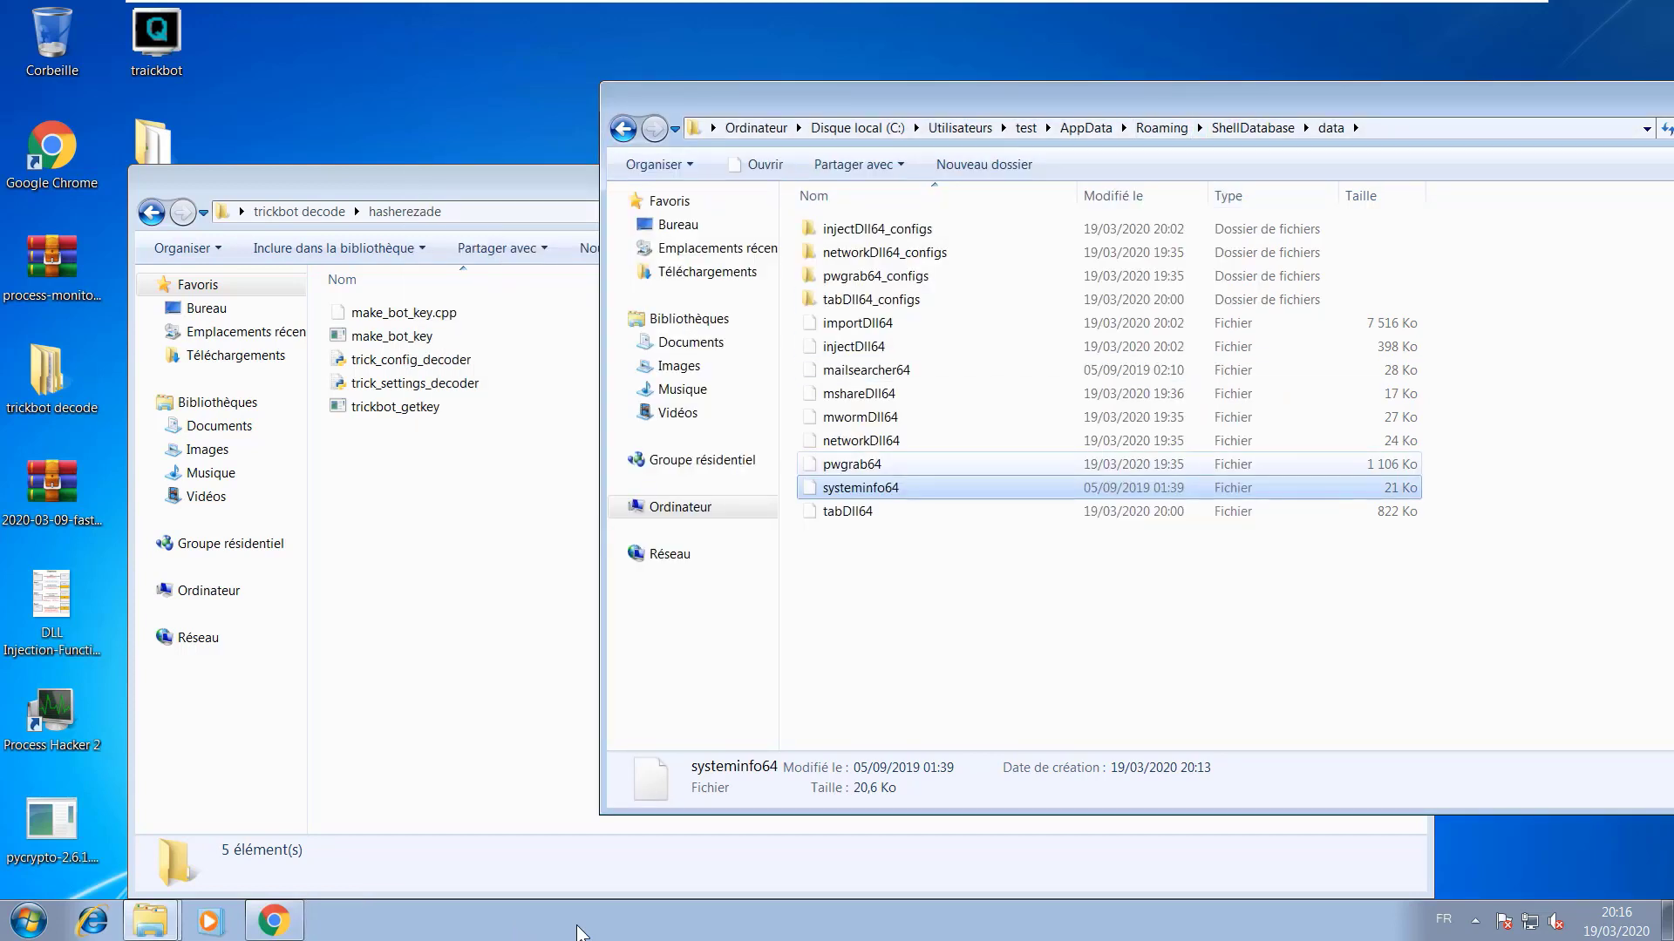
# - Inspect the mshareDll64, mwormDll64, mailsearcher64 and importDll64 module files in the ShellDatabase data folder
pyautogui.press('Up')
pyautogui.press('Up')
pyautogui.press('Up')
pyautogui.press('Up')
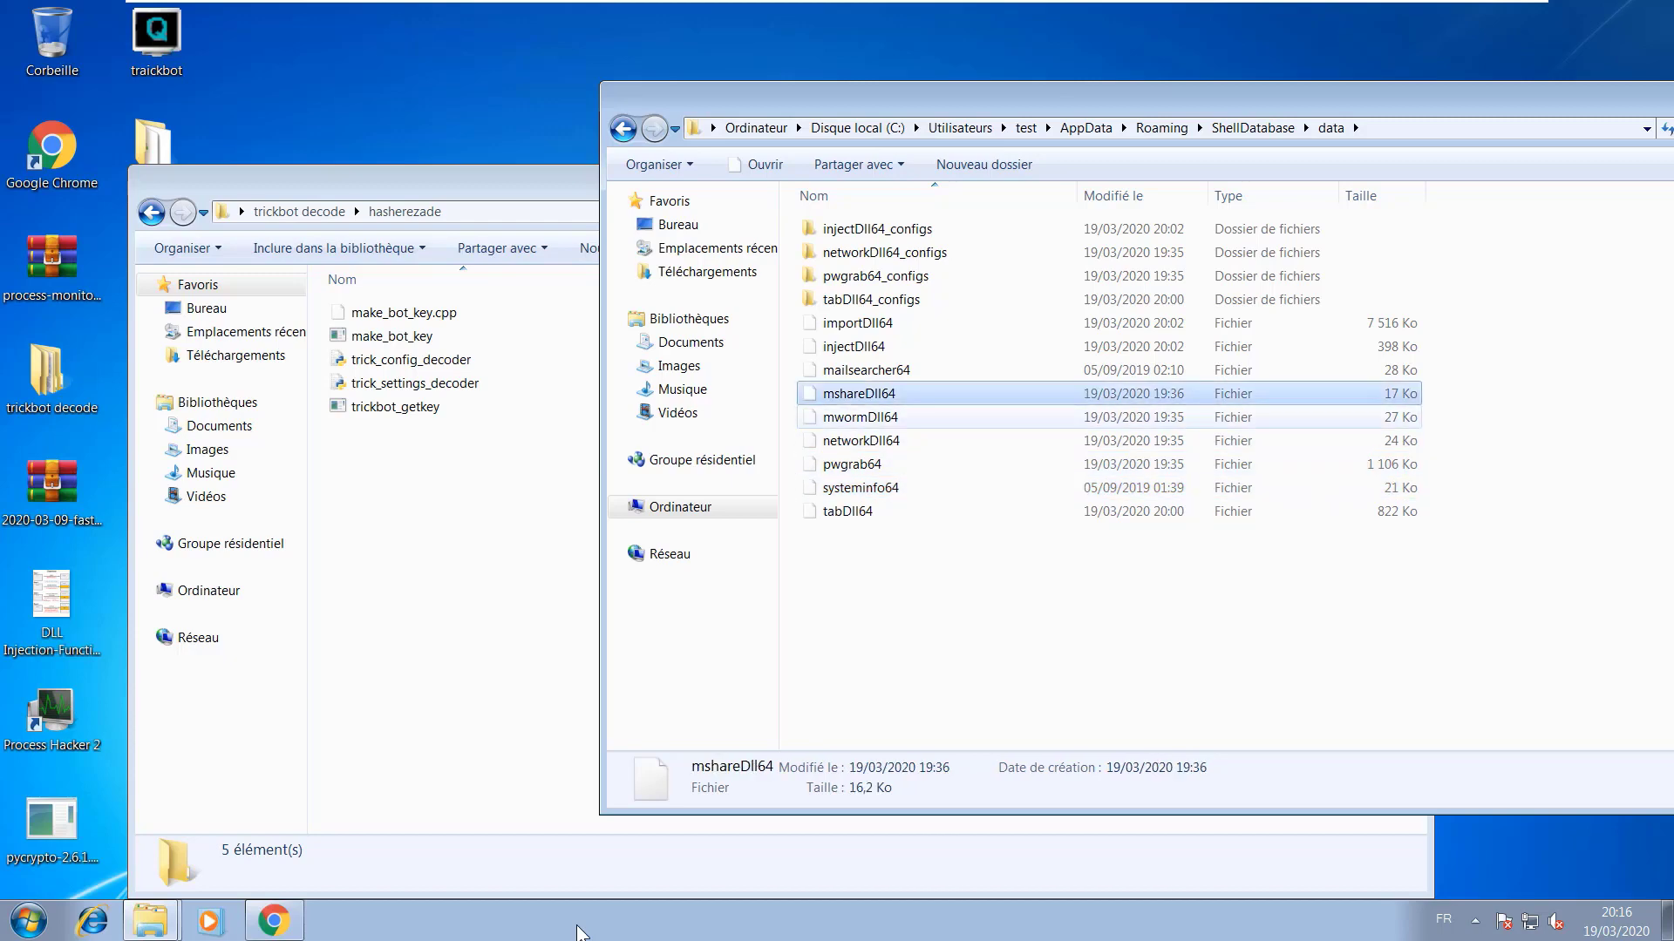
pyautogui.press('Down')
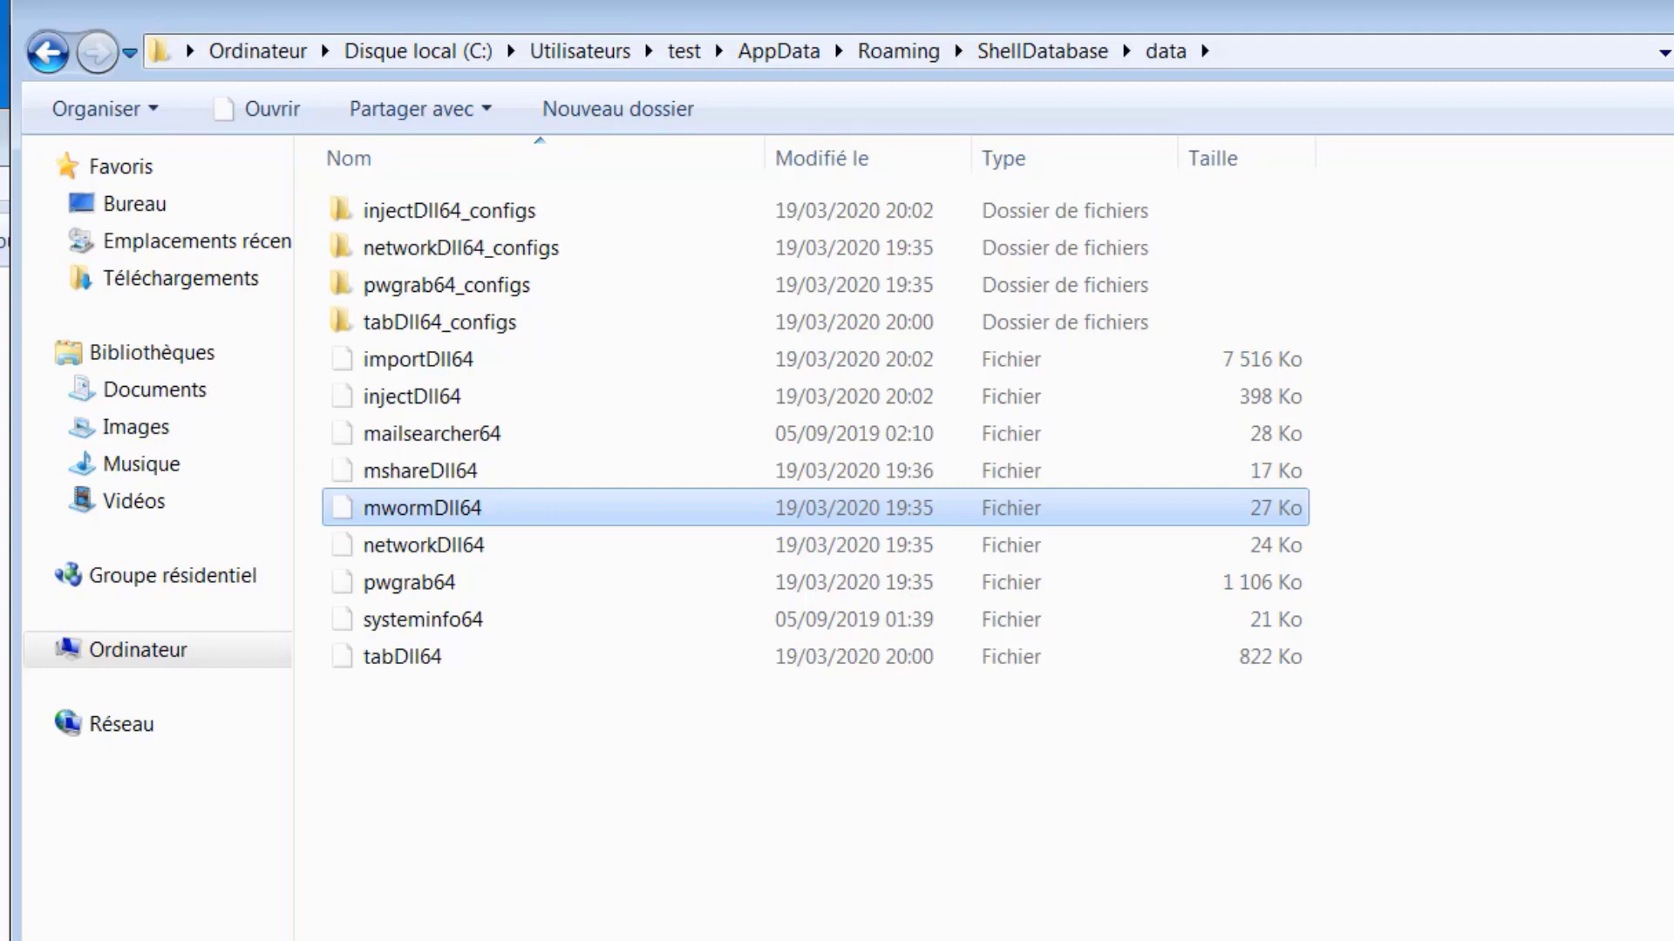
pyautogui.click(432, 433)
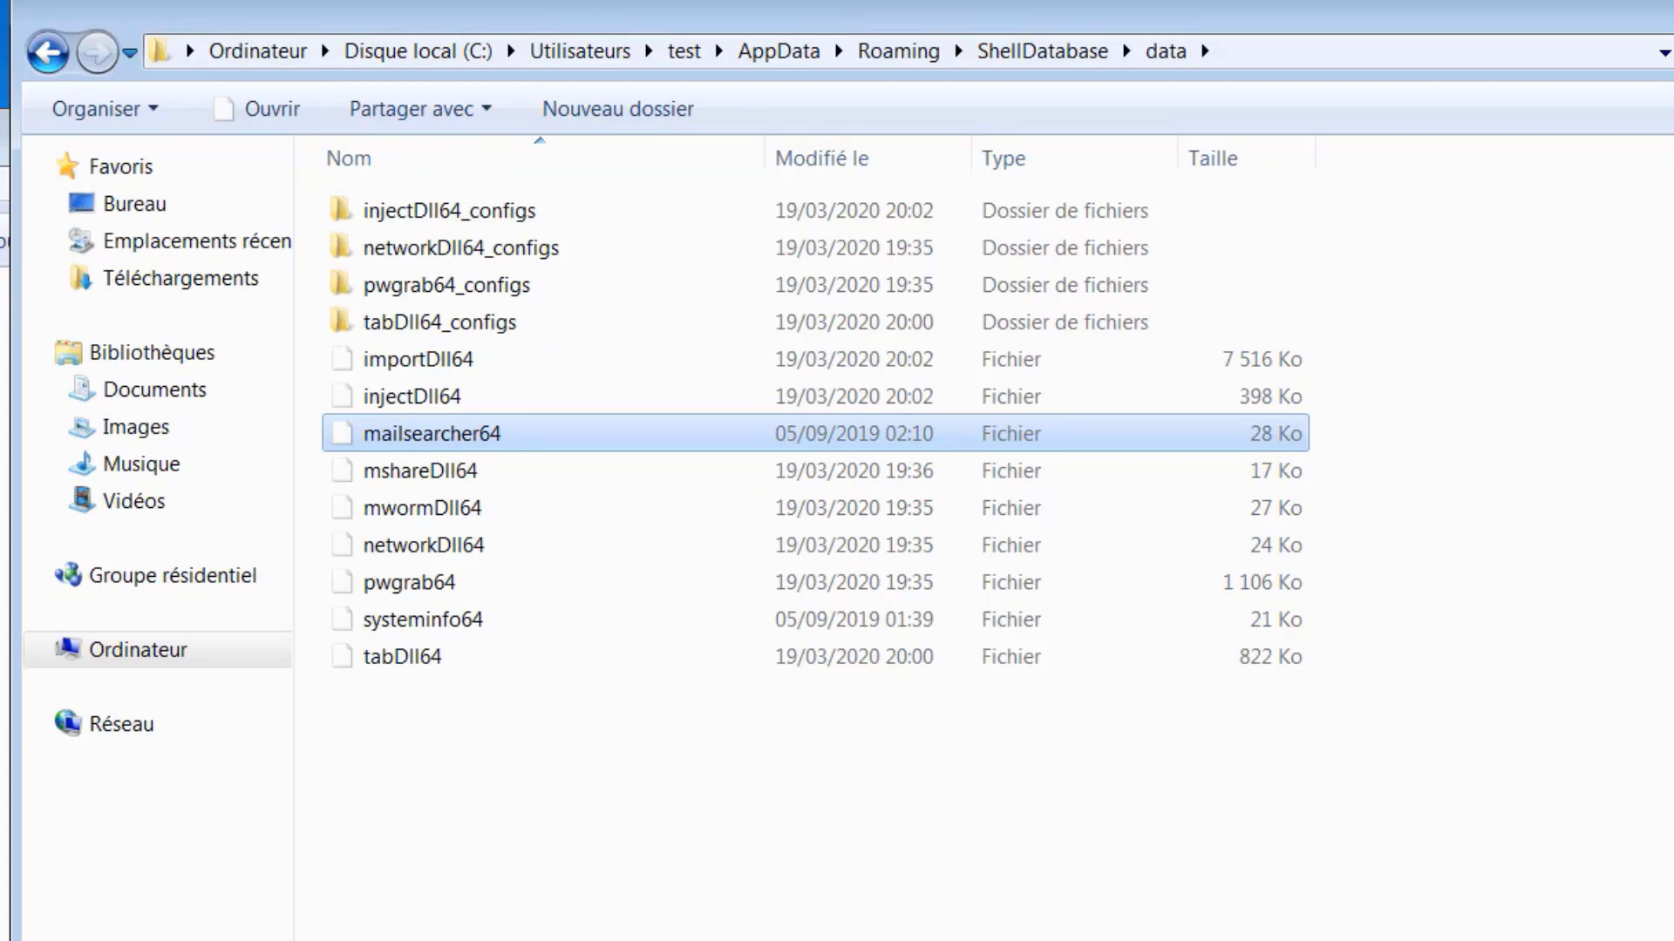
pyautogui.click(418, 359)
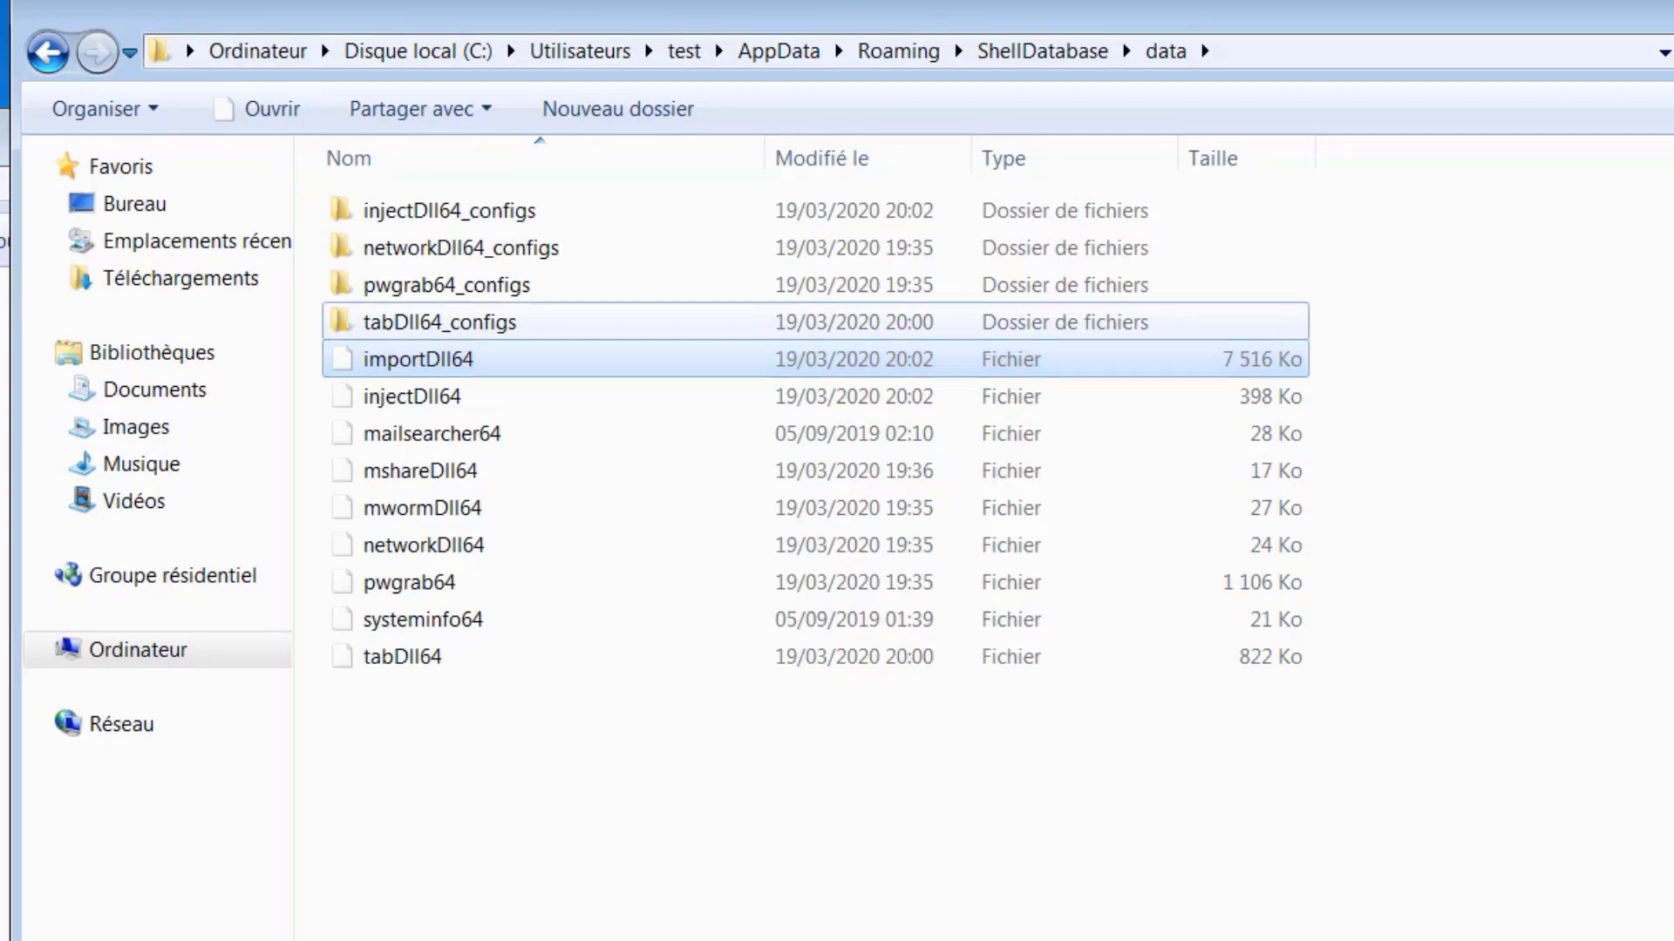
# - Check the contents of the tabDll64_configs folder and then open the injectDll64_configs folder
pyautogui.doubleClick(439, 321)
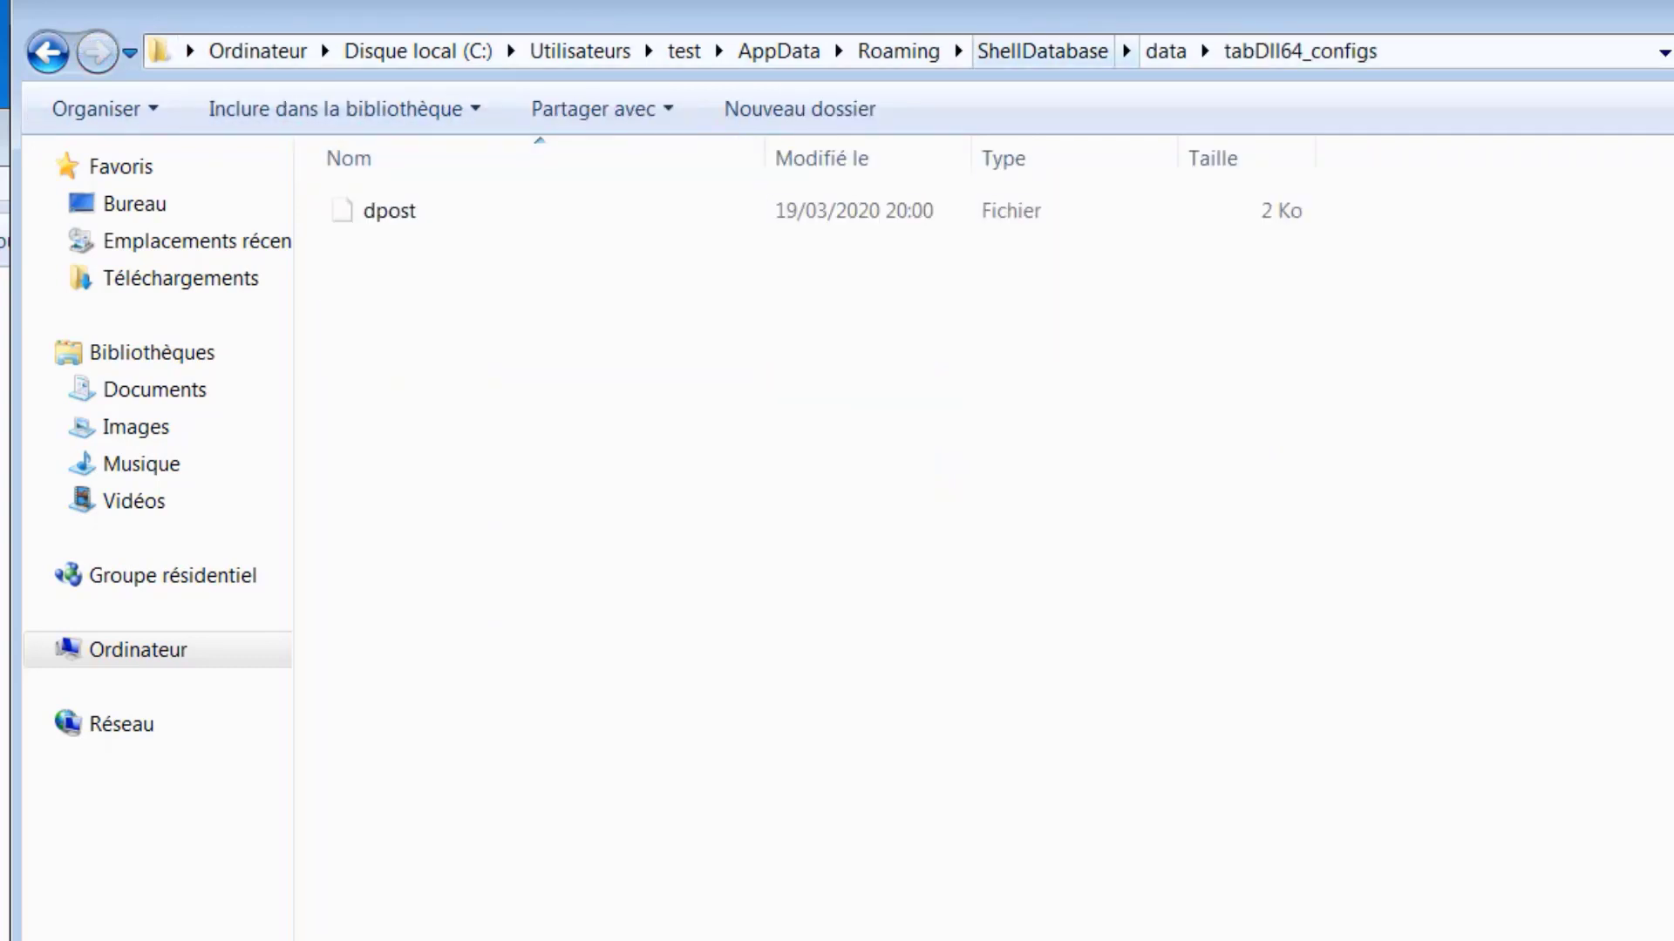
pyautogui.click(1166, 51)
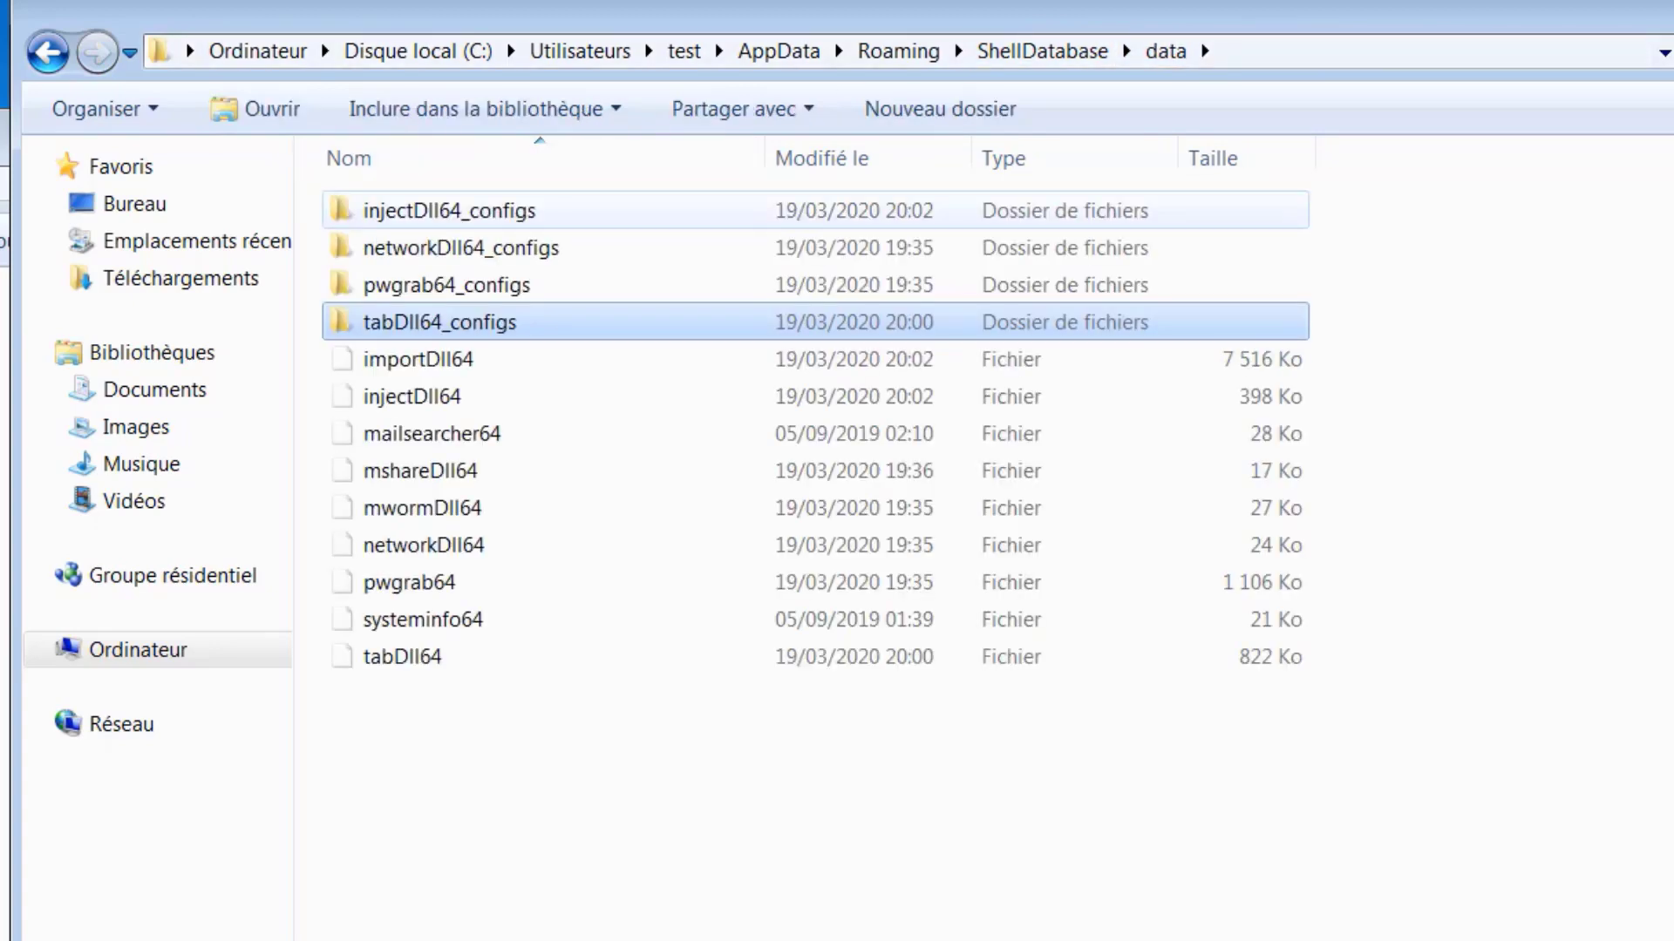
pyautogui.doubleClick(448, 210)
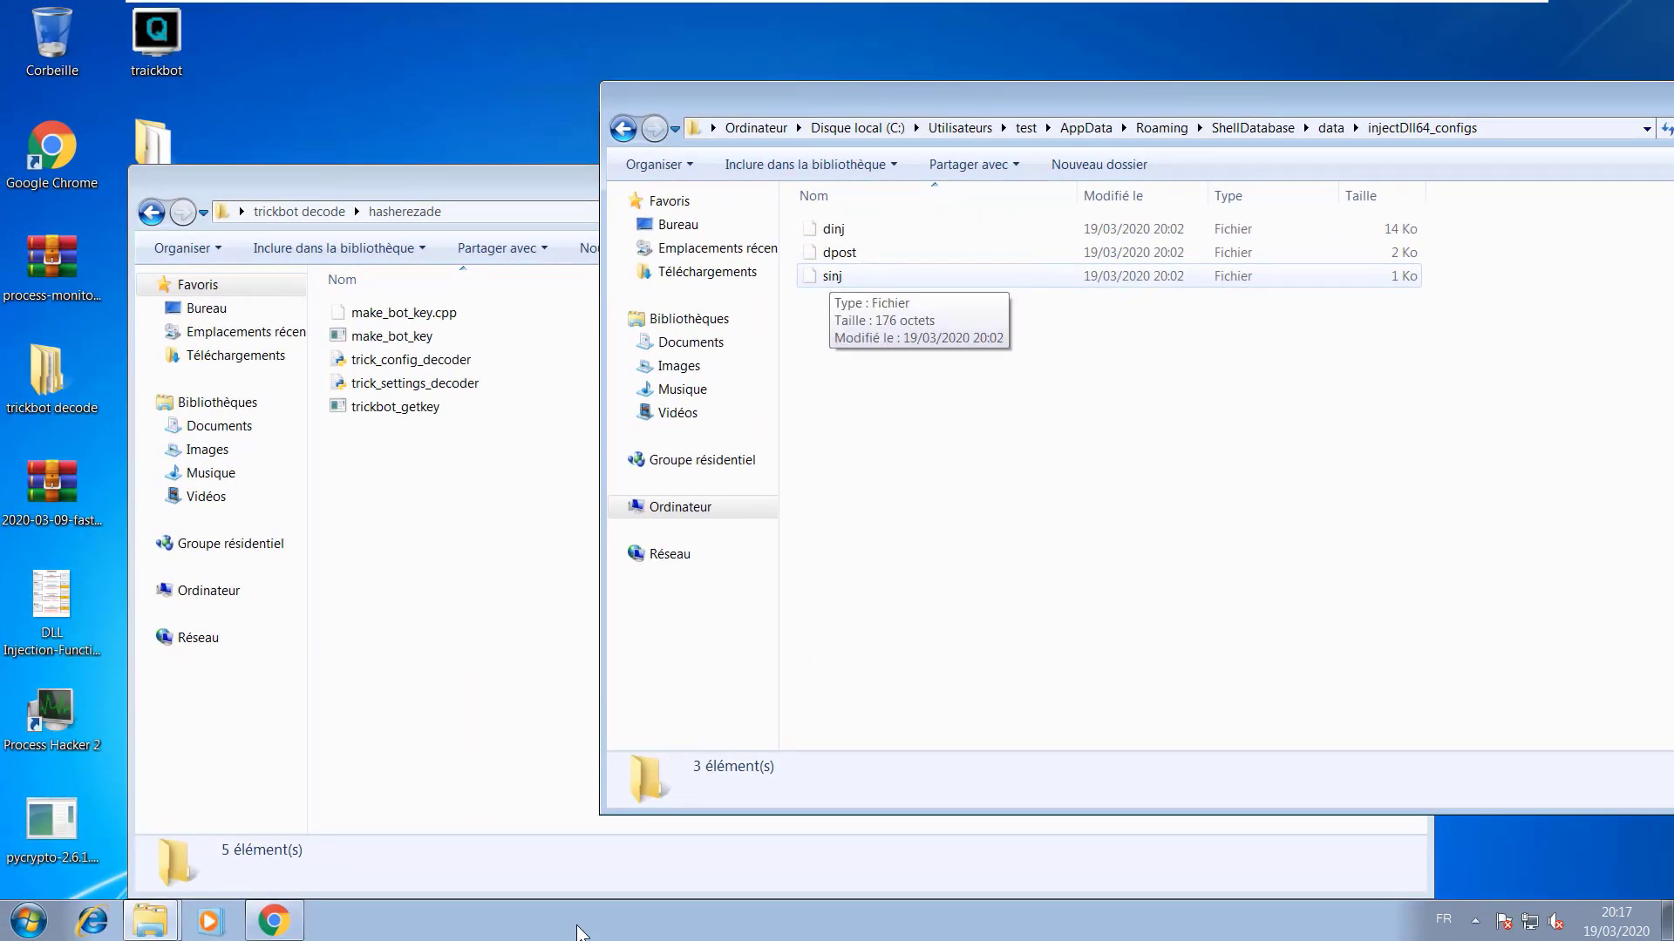
# - Choose WordPad as the program for opening the sinj file in injectDll64_configs
pyautogui.rightClick(828, 276)
pyautogui.press('Return')
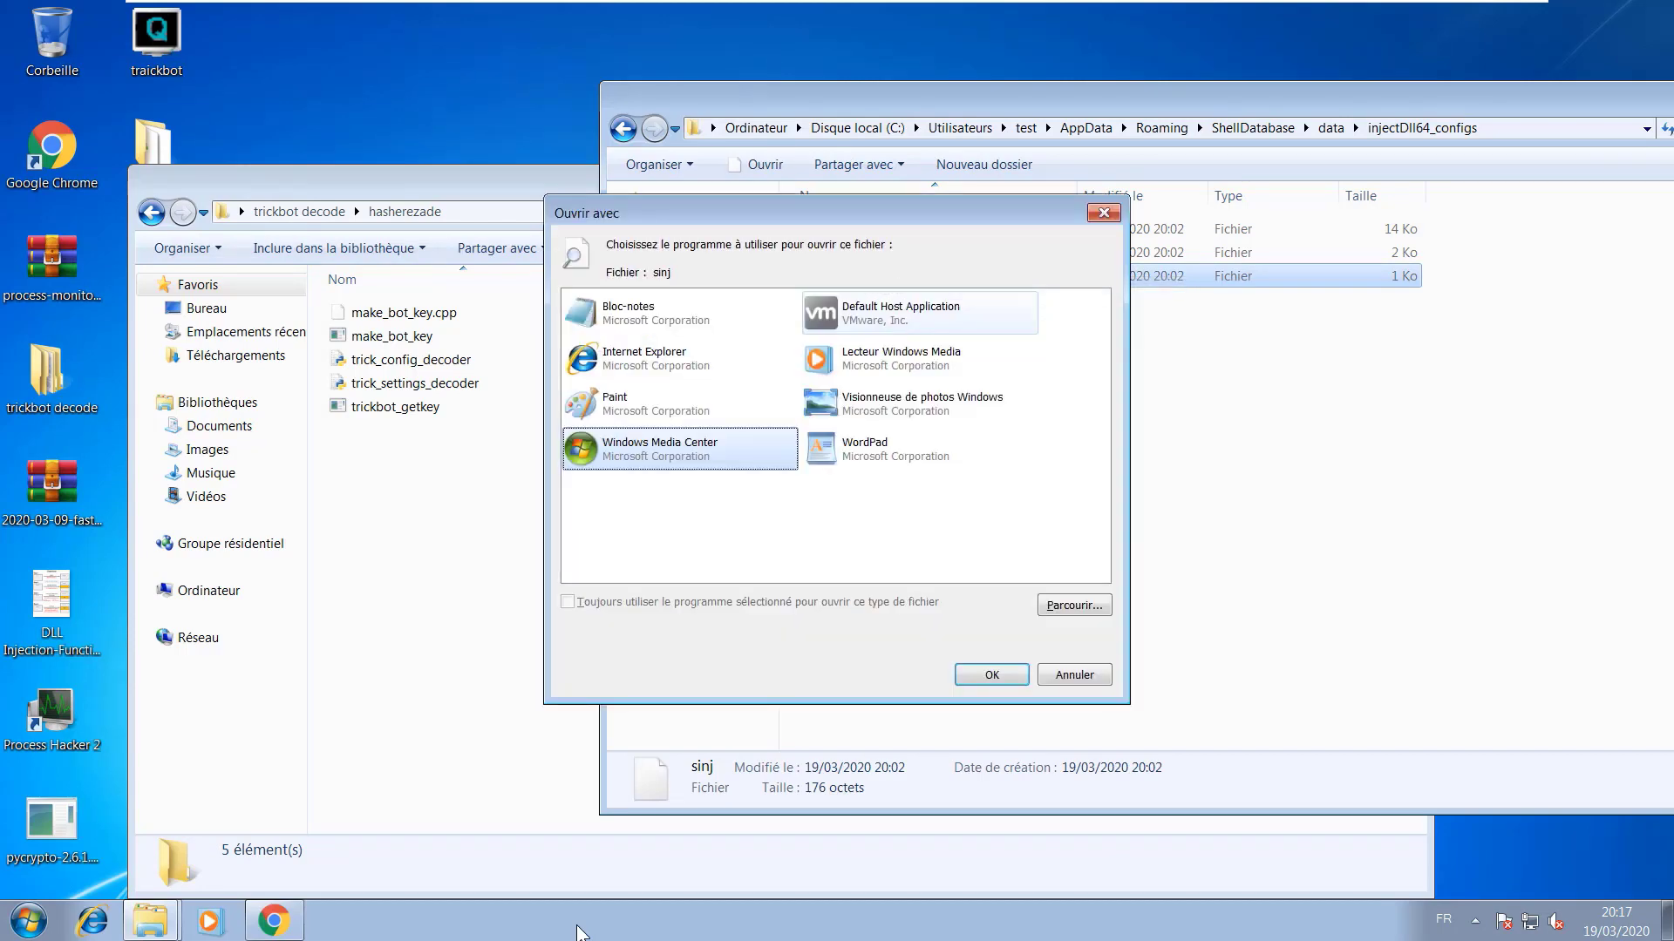
pyautogui.press('Right')
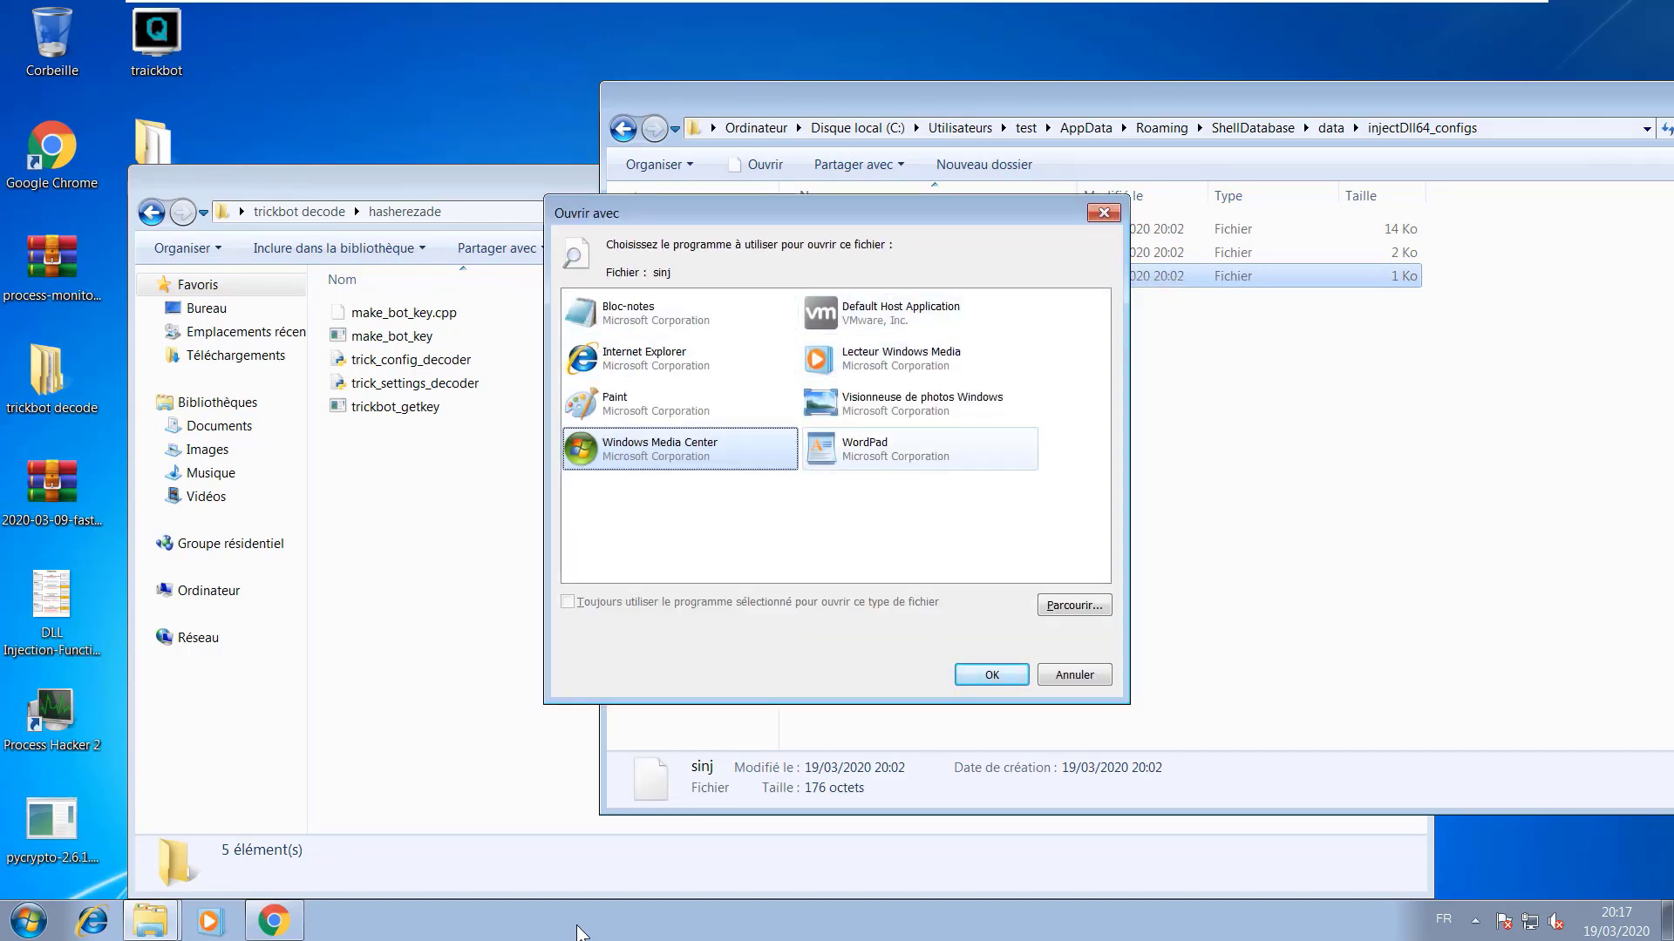
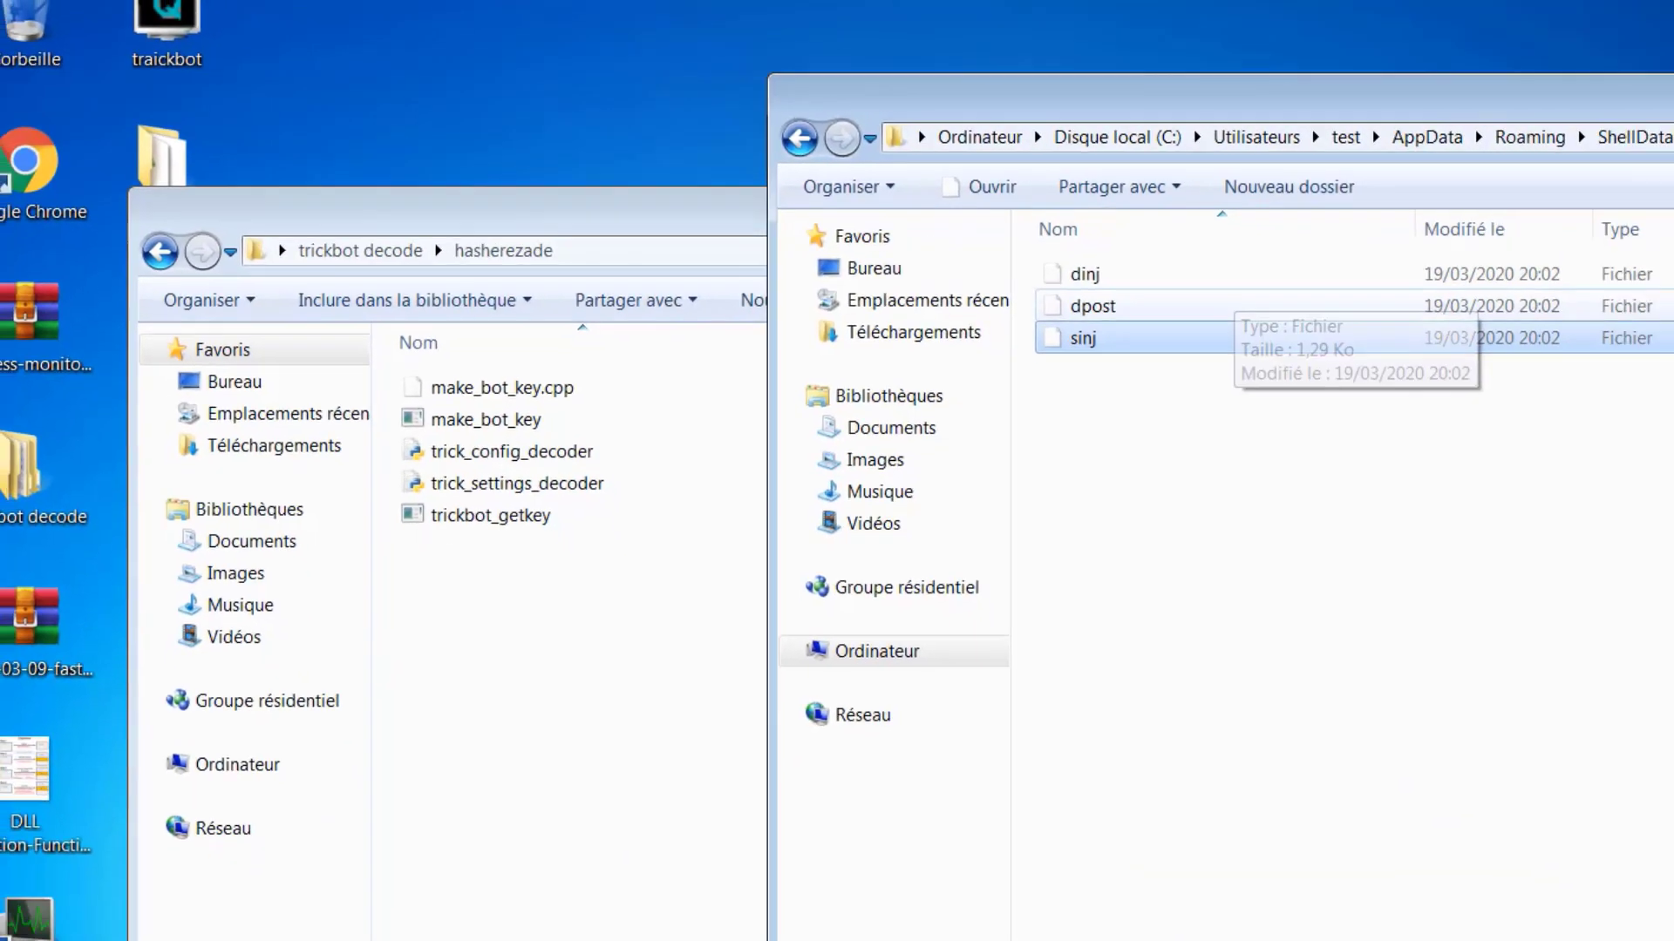
# - Open the dpost file from injectDll64_configs in WordPad, read through its encrypted contents and close it
pyautogui.press('Up')
pyautogui.hotkey('shift', 'F10')
pyautogui.press('Down')
pyautogui.press('Return')
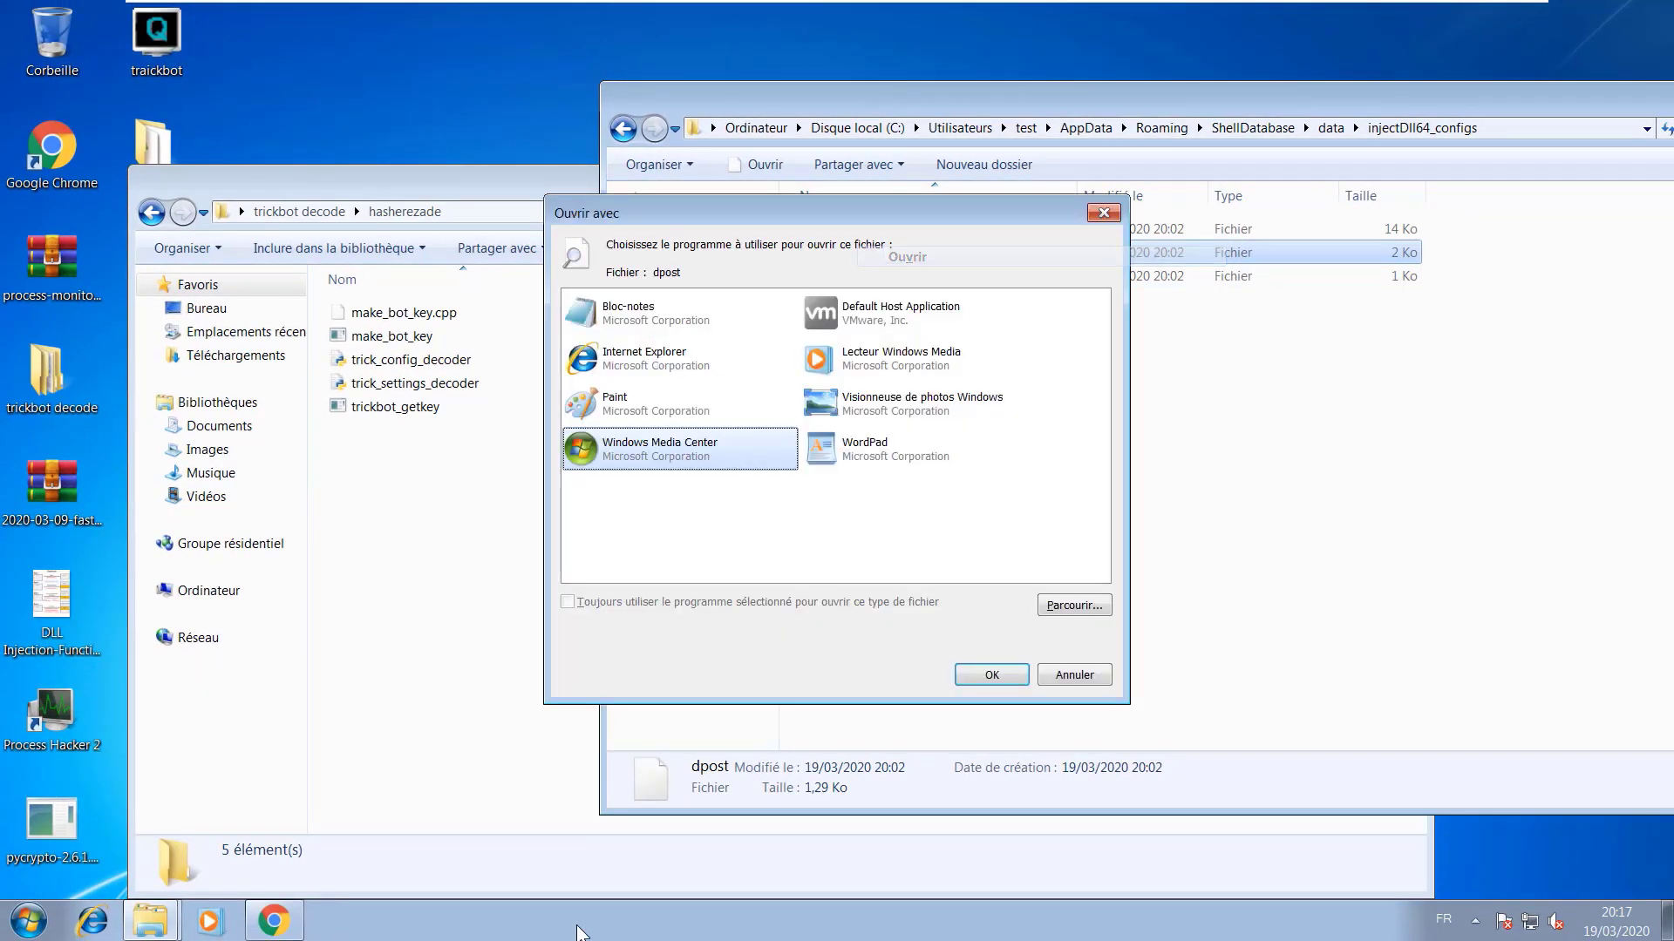
pyautogui.press('Right')
pyautogui.press('Return')
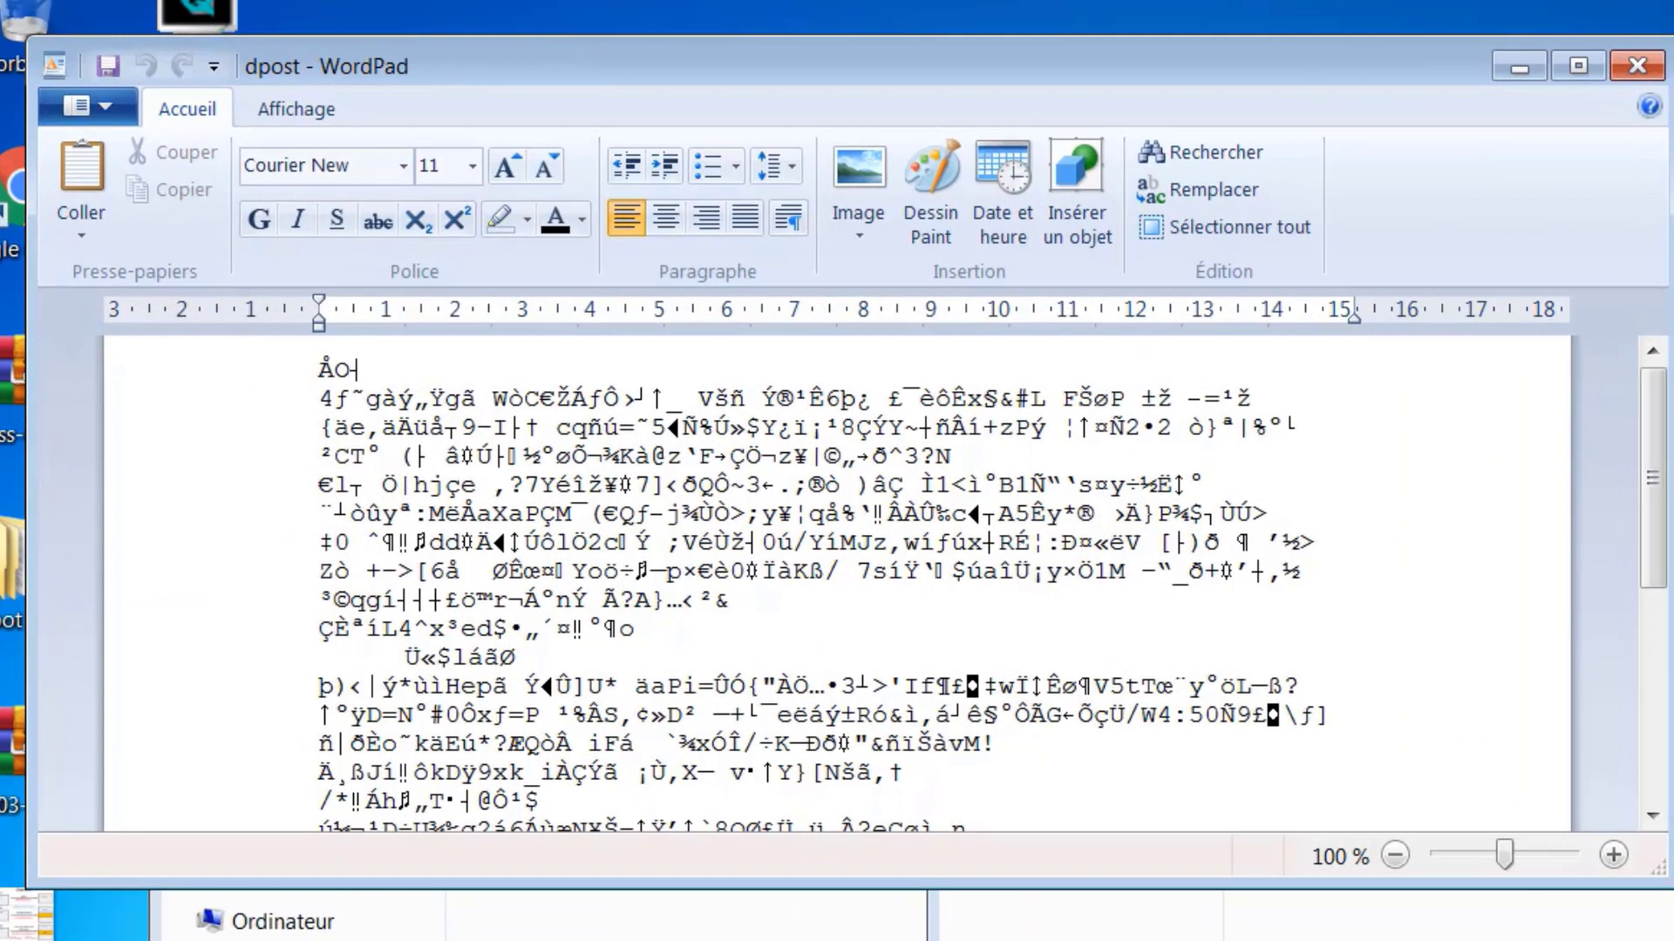
pyautogui.moveTo(1653, 478); pyautogui.dragTo(1653, 690)
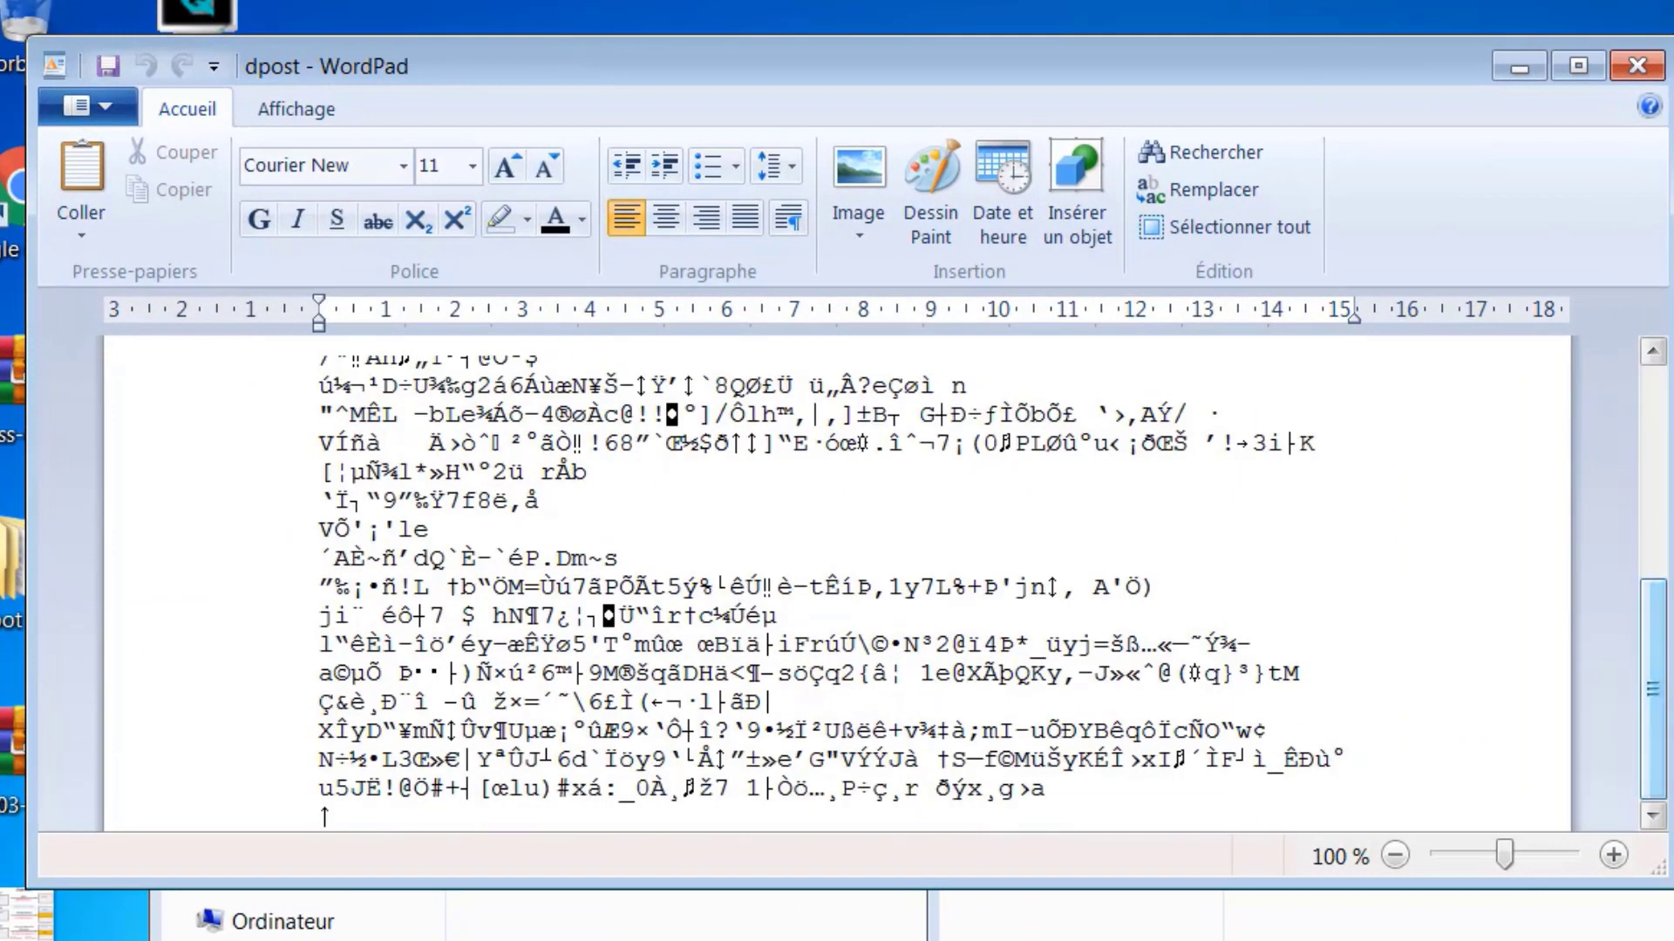
pyautogui.click(1636, 67)
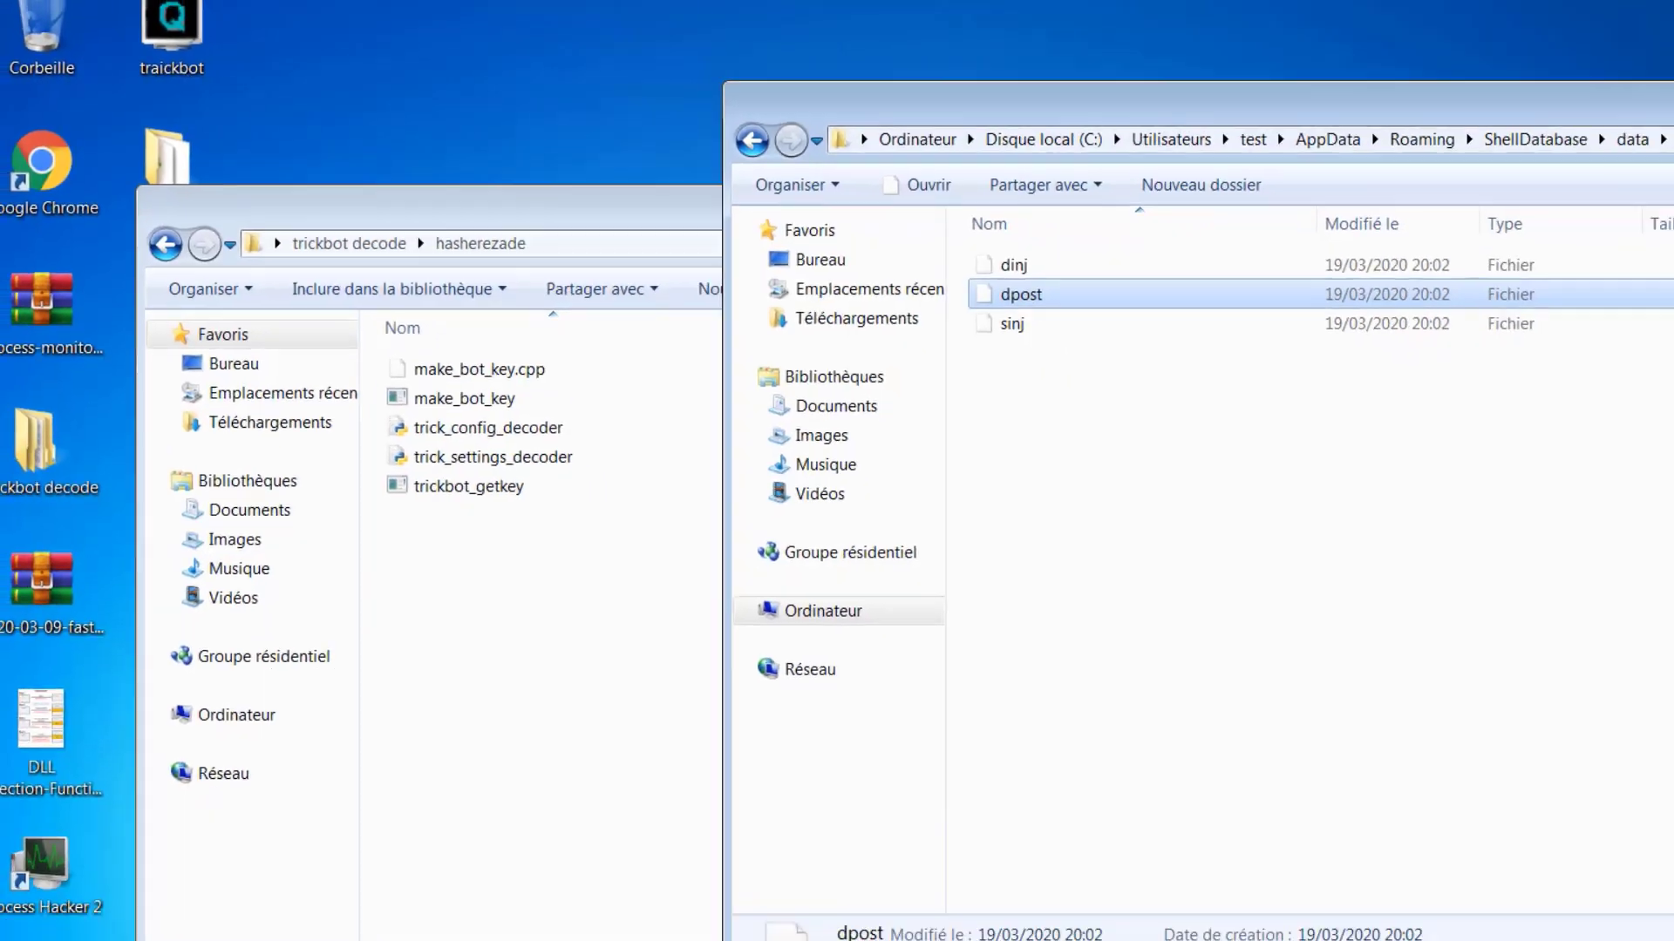
# - Switch to the hasherezade folder window and run the trickbot_getkey application
pyautogui.hotkey('alt', 'Tab')
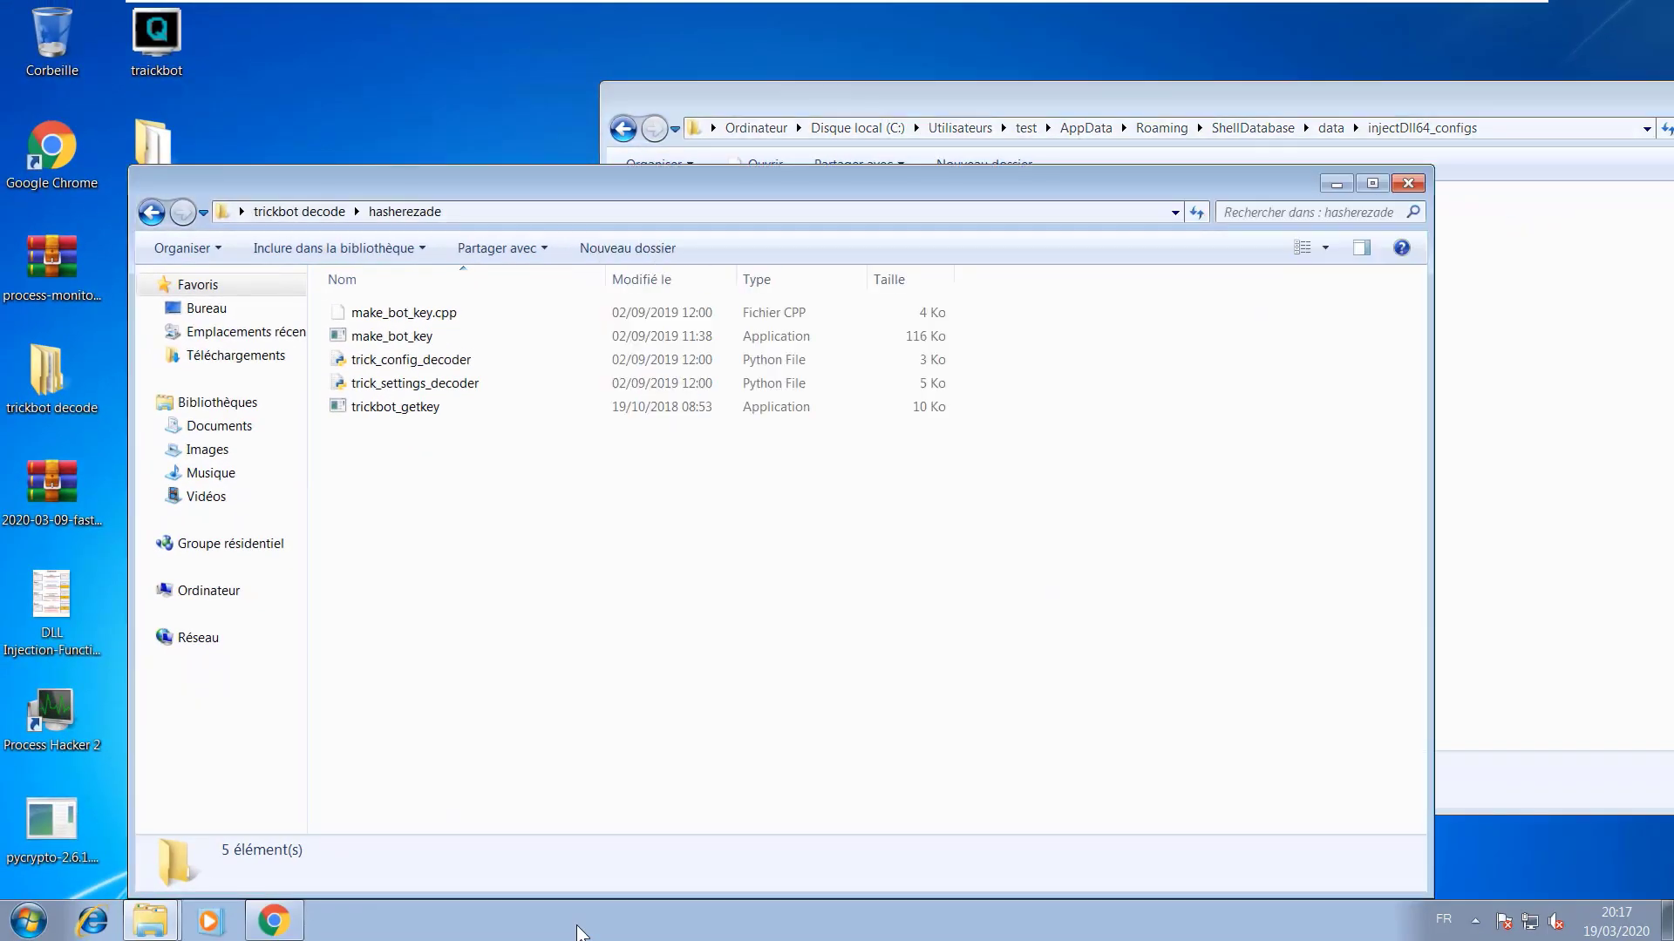
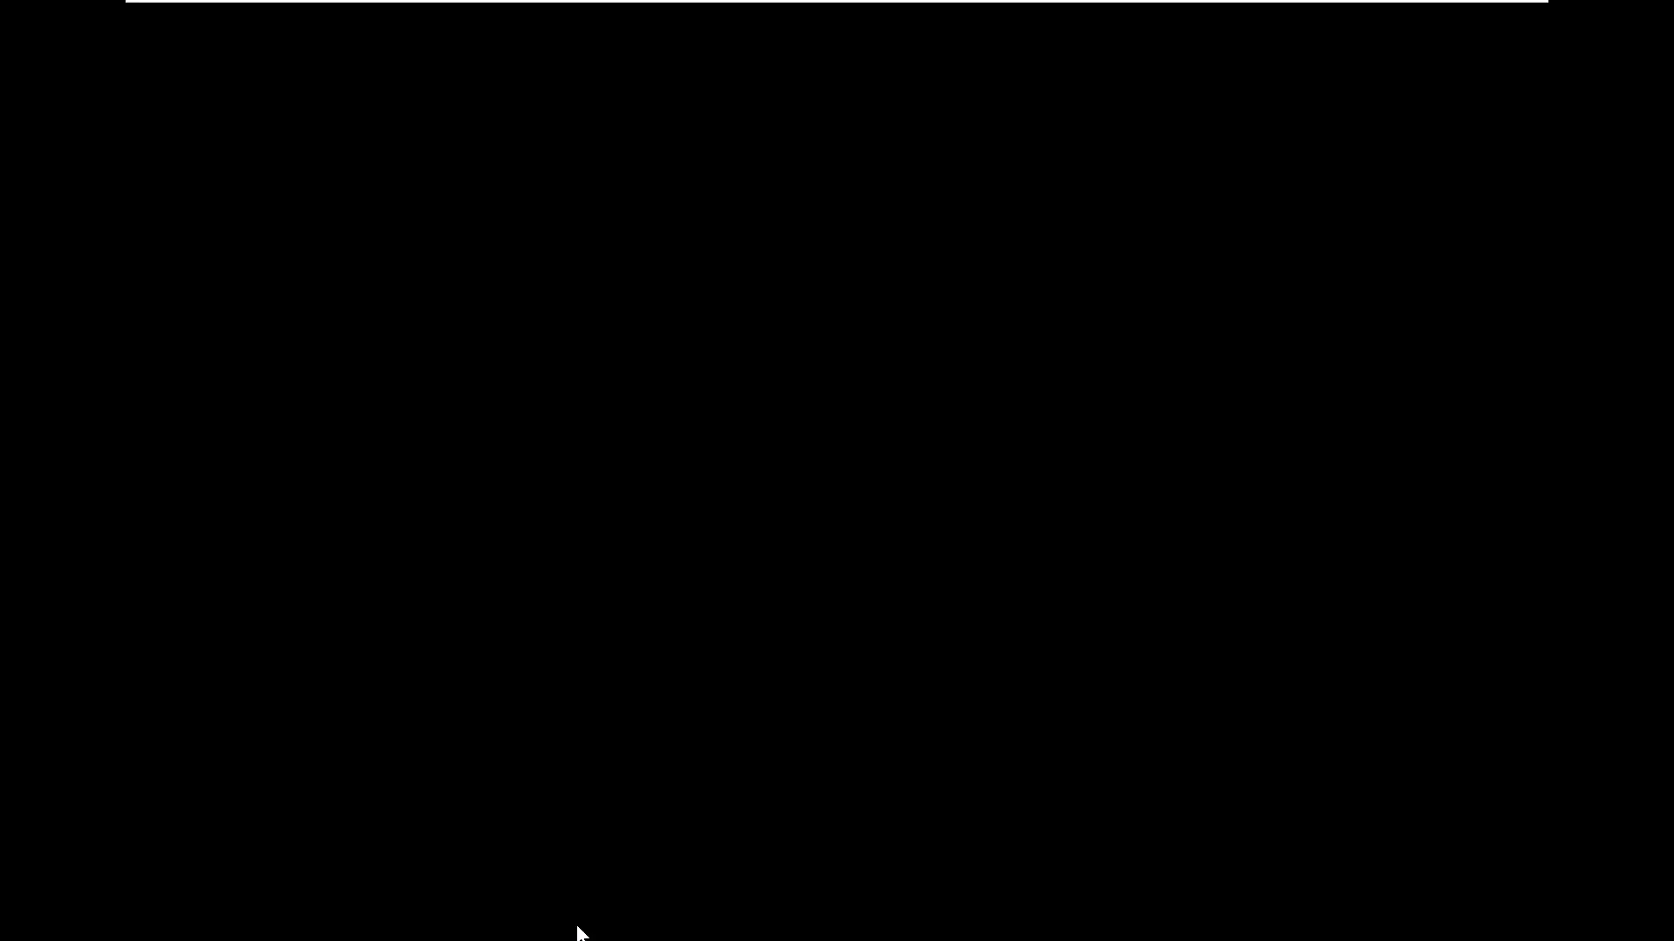
pyautogui.click(404, 312)
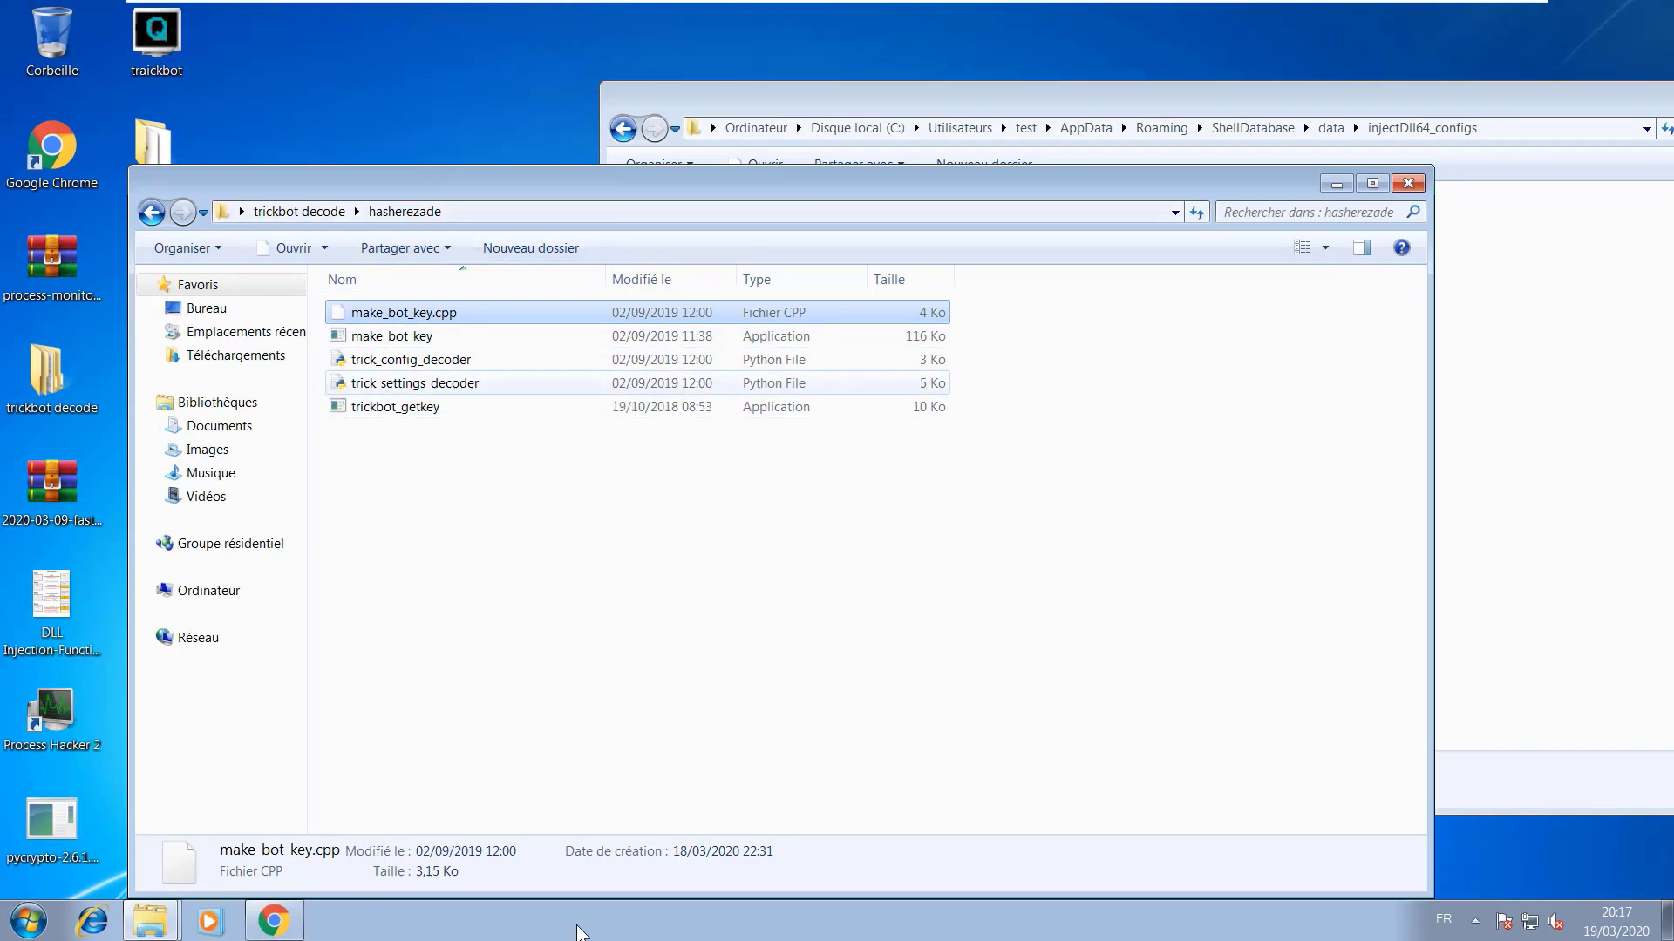
pyautogui.press('End')
pyautogui.press('Return')
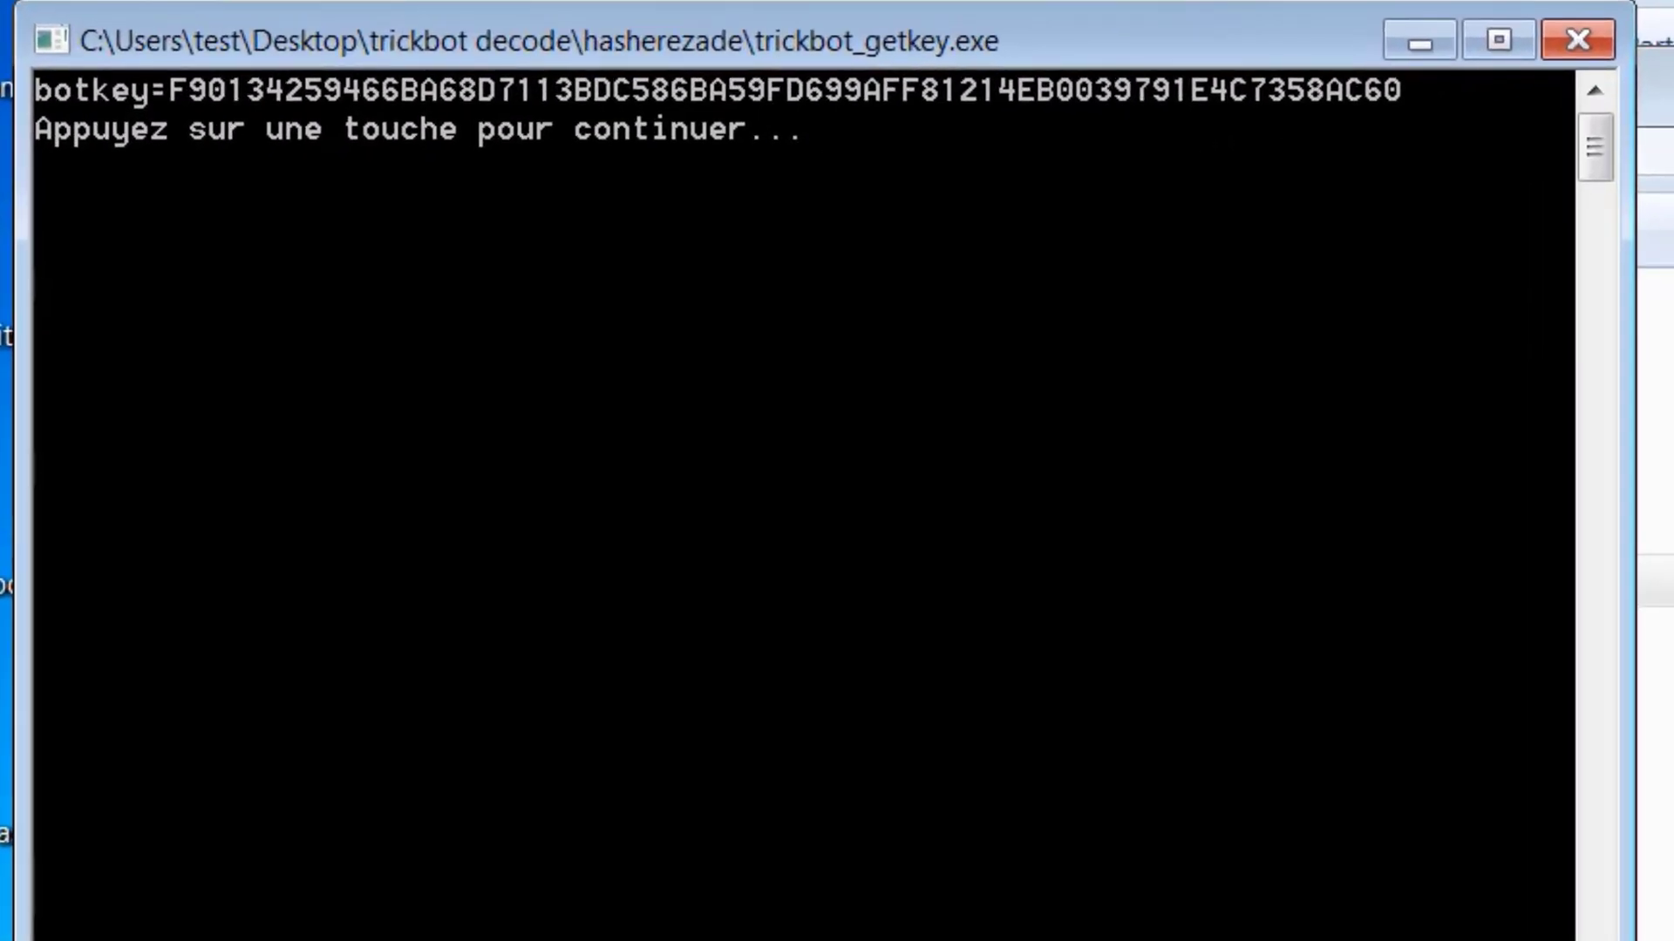
# - Copy the full bot key value from the trickbot_getkey console output
pyautogui.rightClick(857, 502)
pyautogui.click(1005, 531)
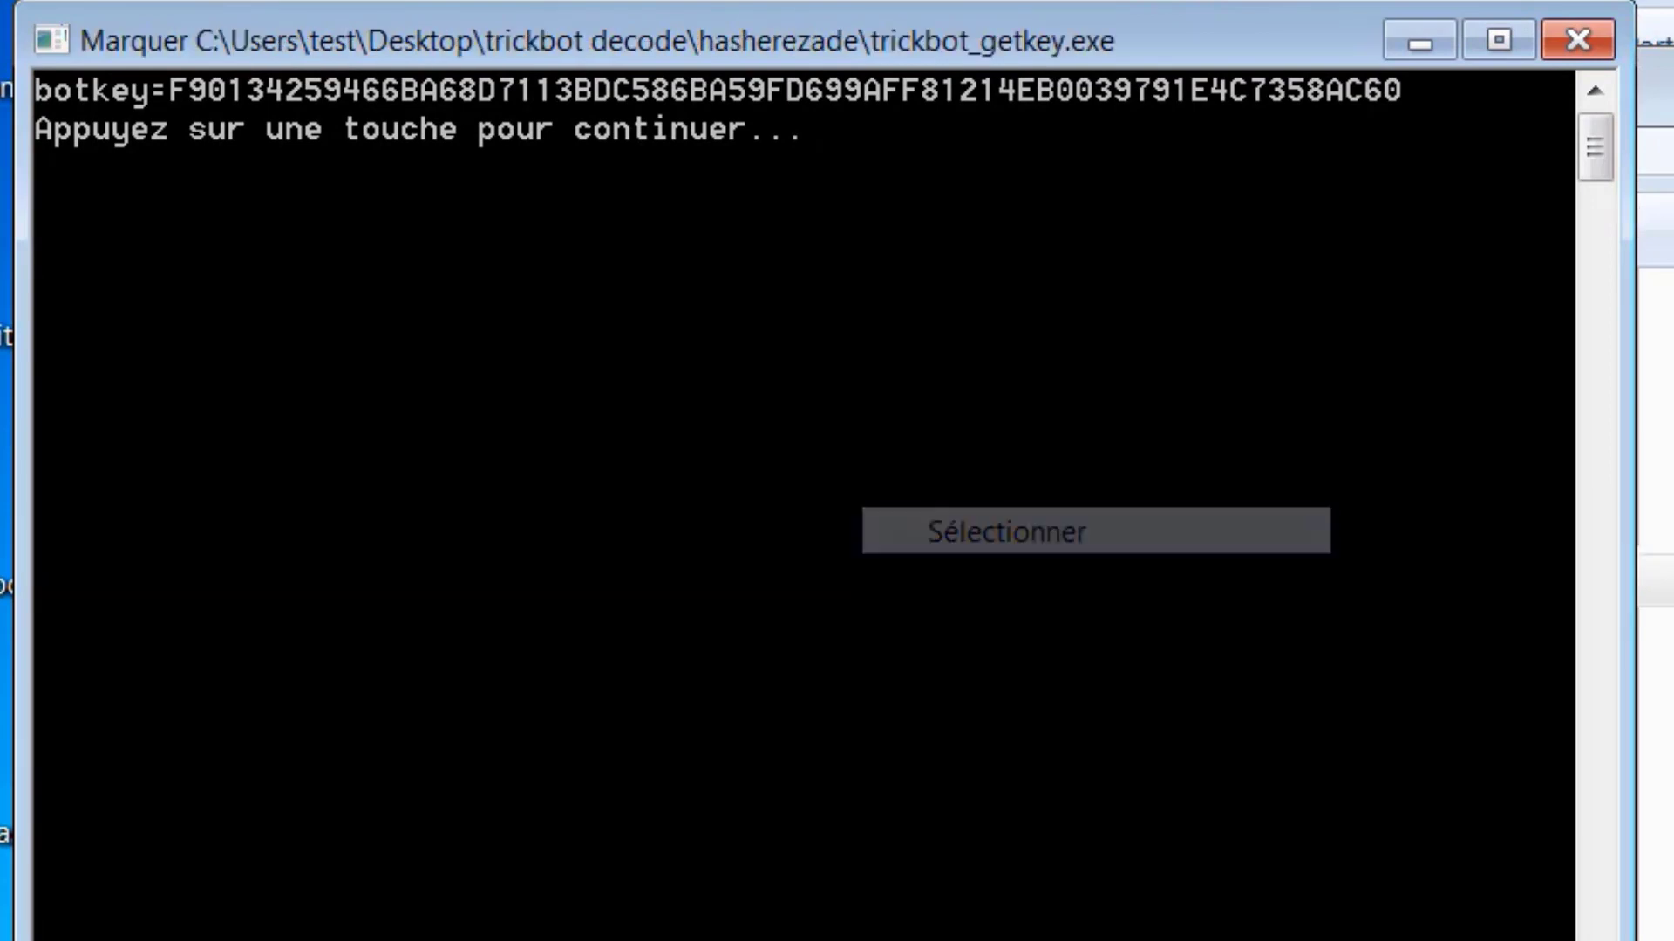
pyautogui.moveTo(1413, 90); pyautogui.dragTo(169, 90)
pyautogui.hotkey('ctrl', 'c')
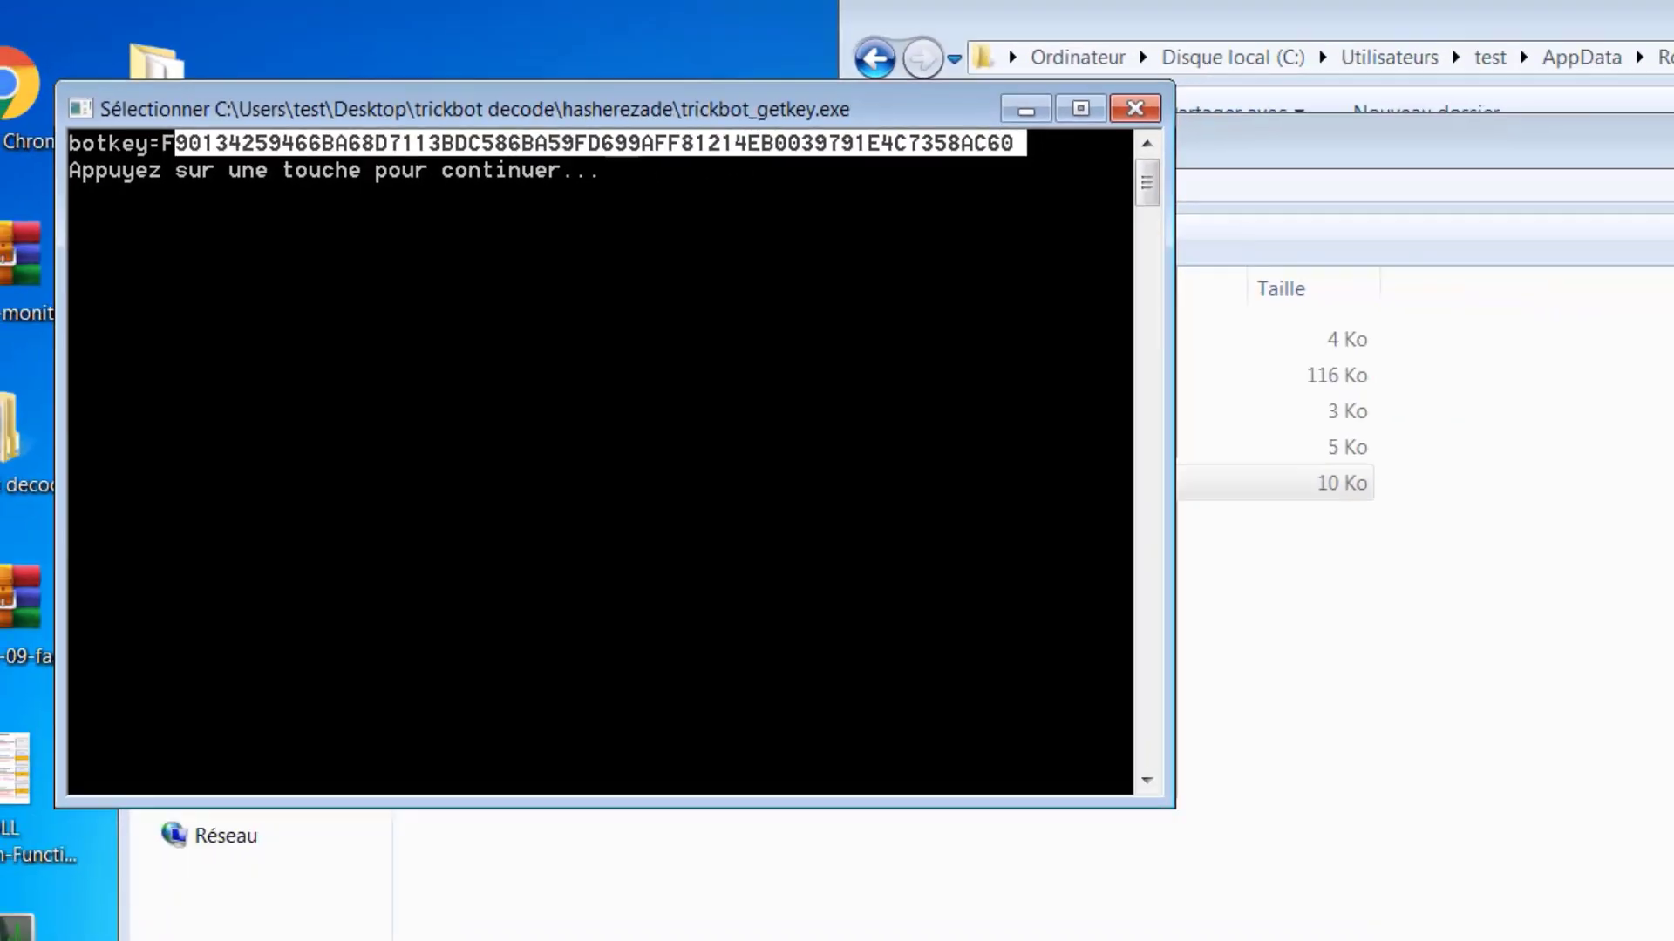
pyautogui.press('Return')
# - Open a blank Notepad document from the Windows accessories
pyautogui.press('super')
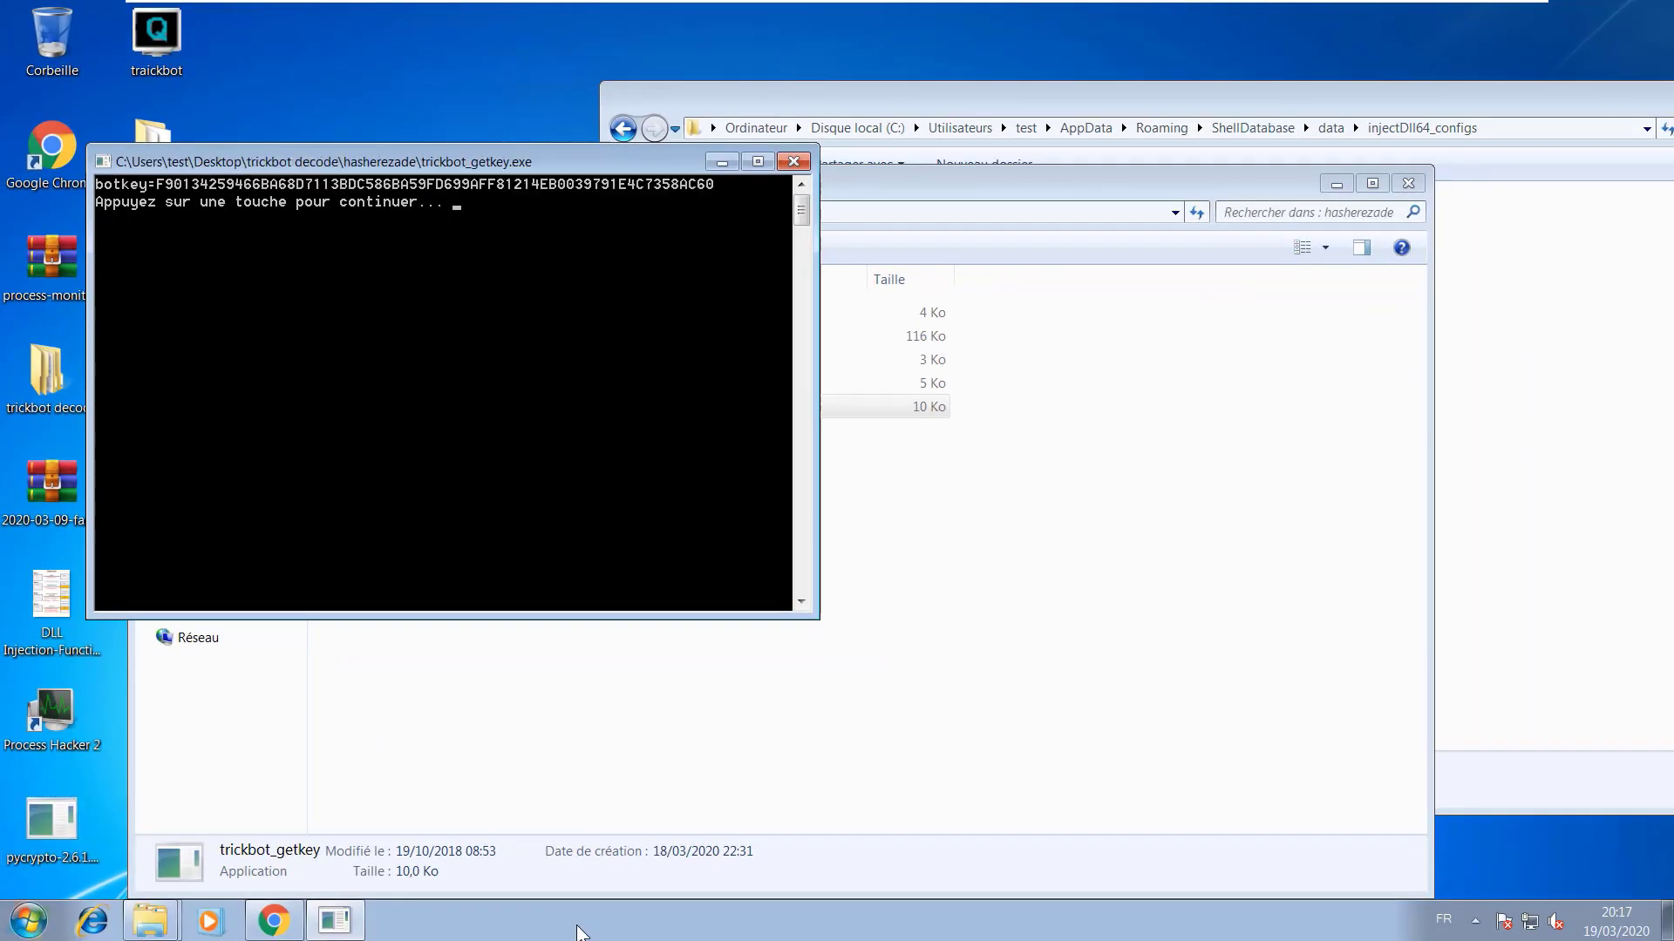
pyautogui.press('Down')
pyautogui.press('Return')
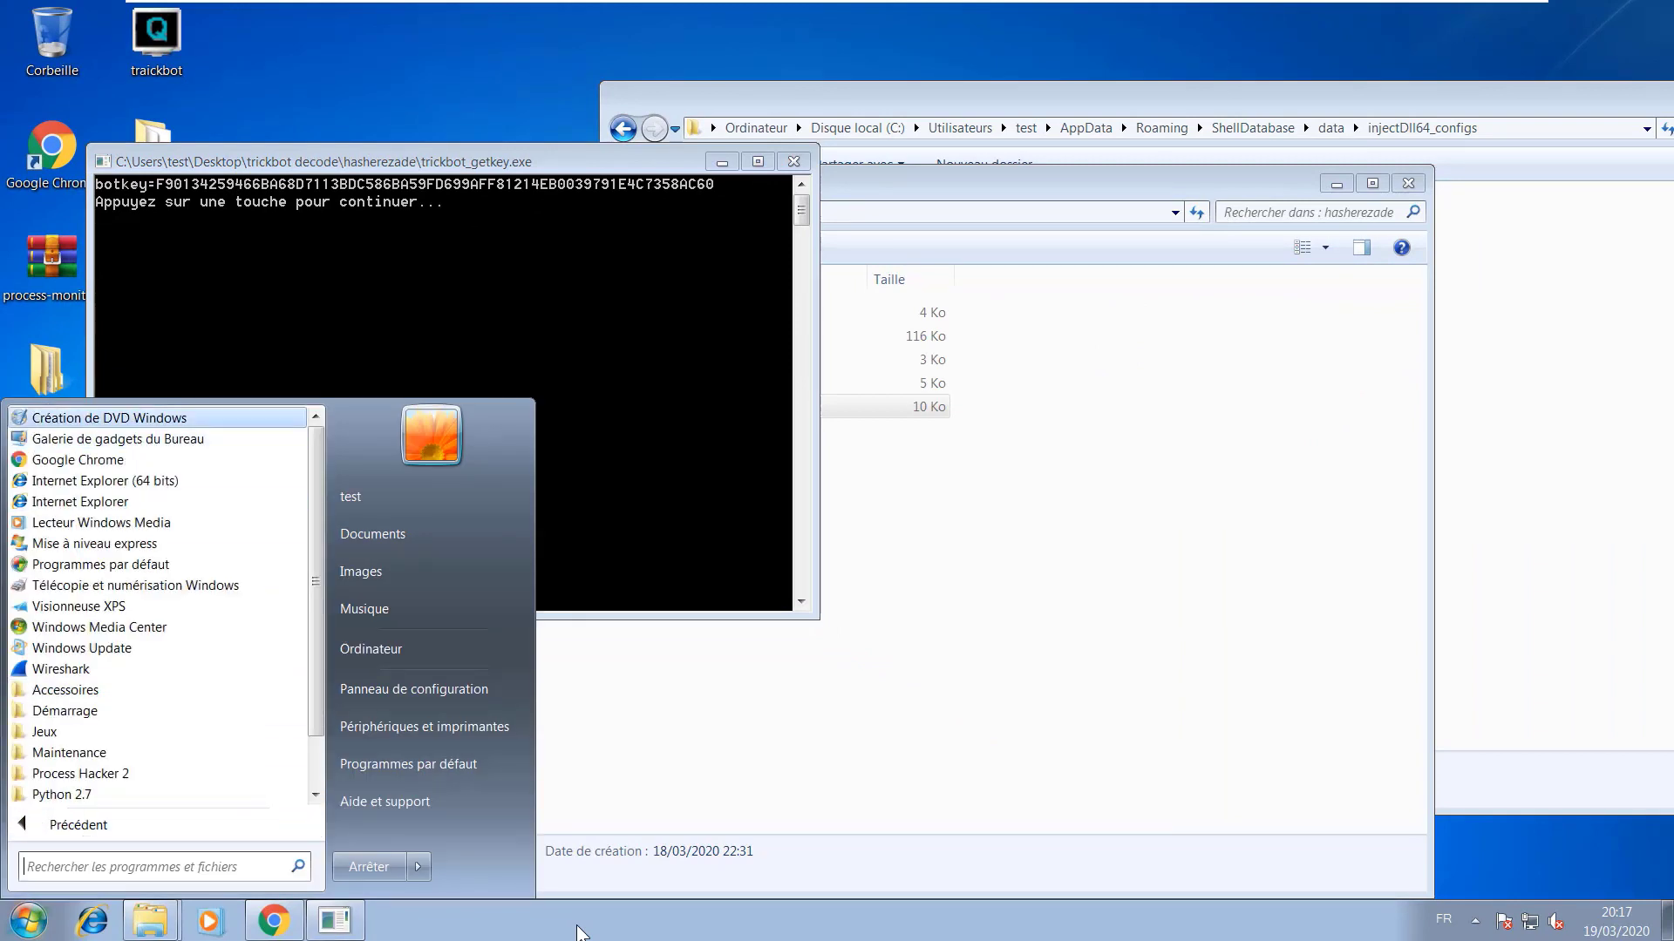
pyautogui.press('Down')
pyautogui.press('Down')
pyautogui.press('Down')
pyautogui.press('Down')
pyautogui.press('Down')
pyautogui.press('Down')
pyautogui.press('Down')
pyautogui.press('Down')
pyautogui.press('Down')
pyautogui.press('Down')
pyautogui.press('Down')
pyautogui.press('Down')
pyautogui.press('Down')
pyautogui.press('Return')
pyautogui.press('Up')
pyautogui.press('Up')
pyautogui.press('Up')
pyautogui.press('Up')
pyautogui.press('Up')
pyautogui.press('Up')
pyautogui.press('Up')
pyautogui.press('Up')
pyautogui.press('Up')
pyautogui.press('Up')
pyautogui.press('Up')
pyautogui.press('Up')
pyautogui.press('Up')
pyautogui.press('Up')
pyautogui.press('Up')
pyautogui.press('Up')
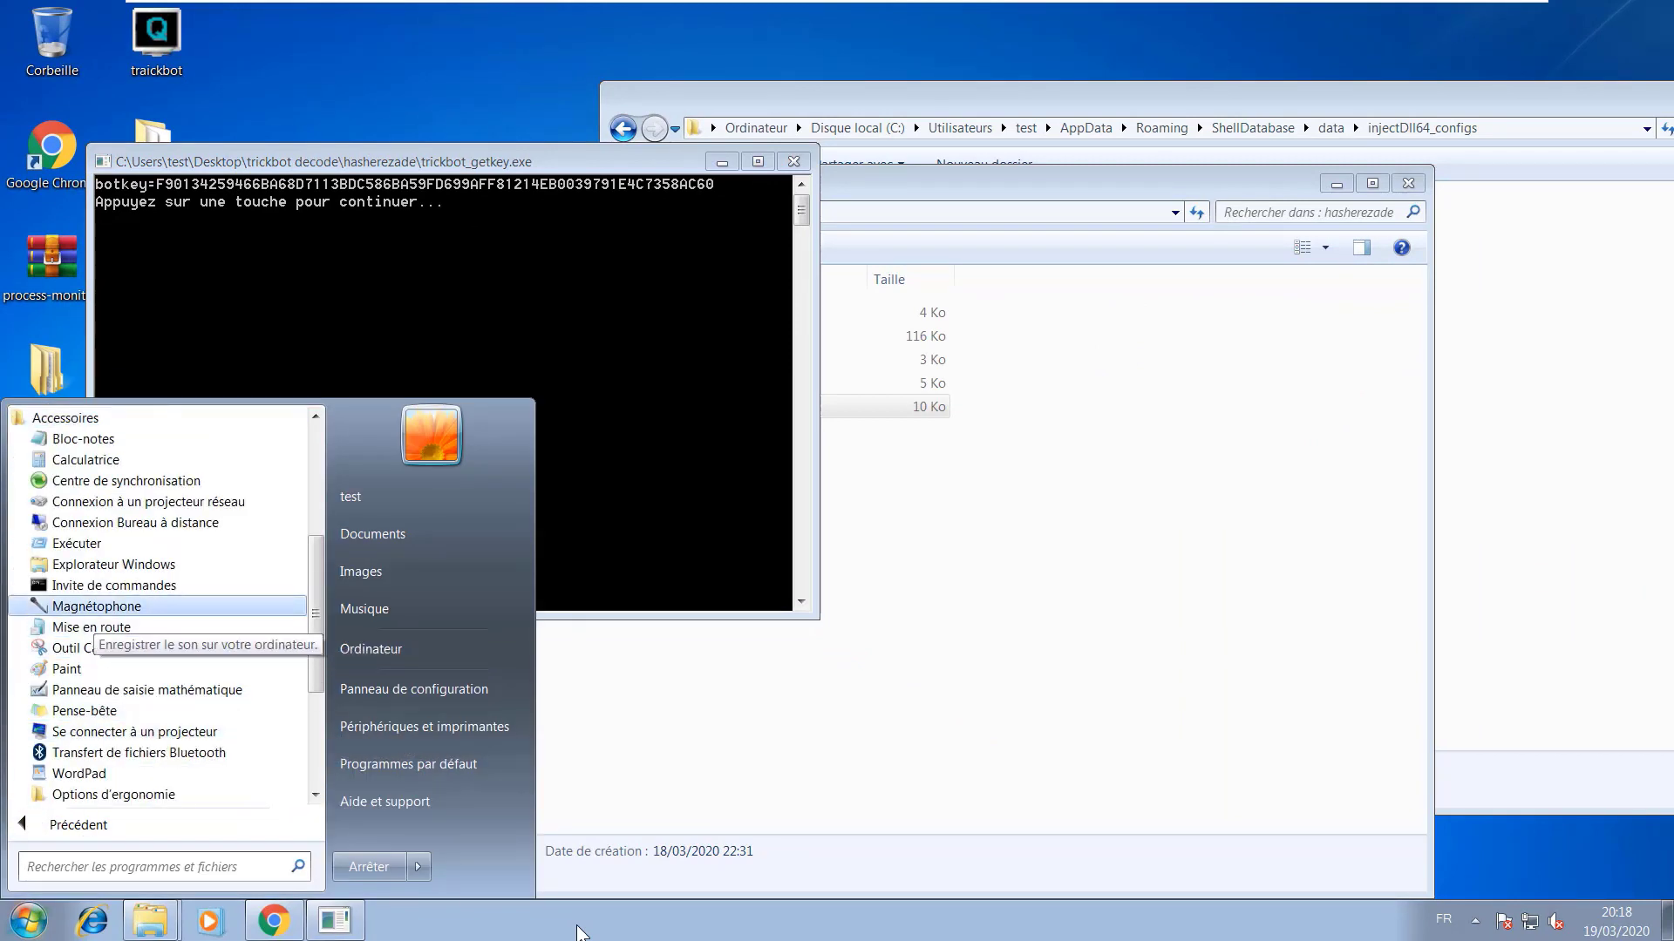
pyautogui.press('Up')
pyautogui.press('Up')
pyautogui.press('Return')
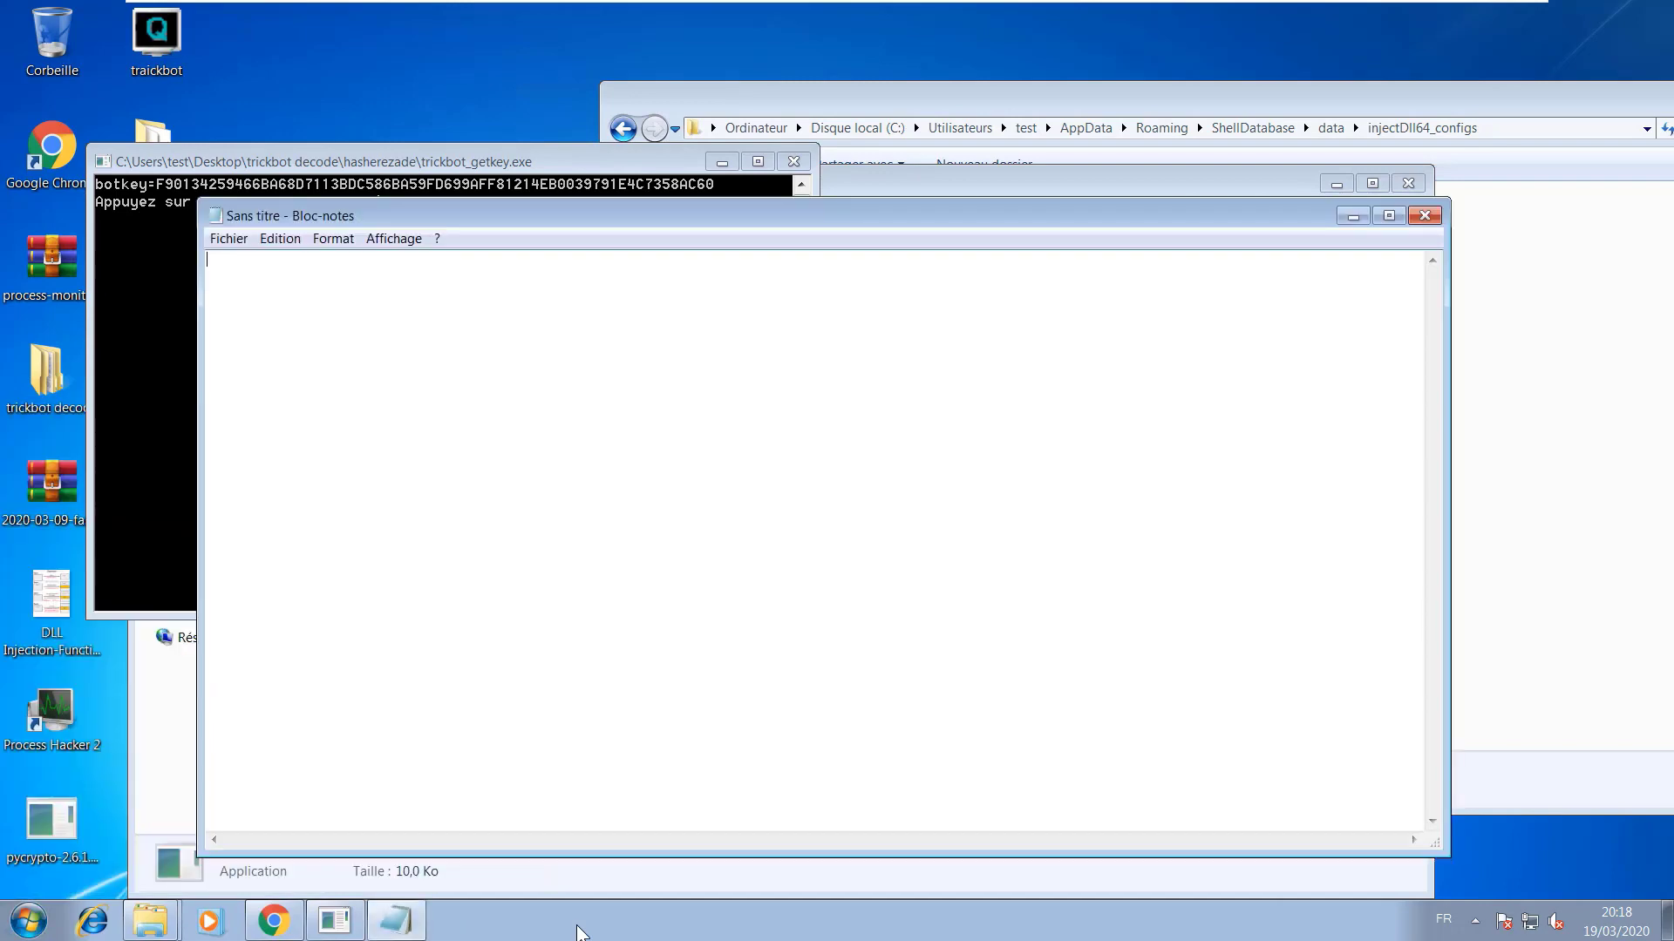
# - Paste the copied bot key into the blank Notepad document and minimise the Notepad and console windows
pyautogui.hotkey('ctrl', 'v')
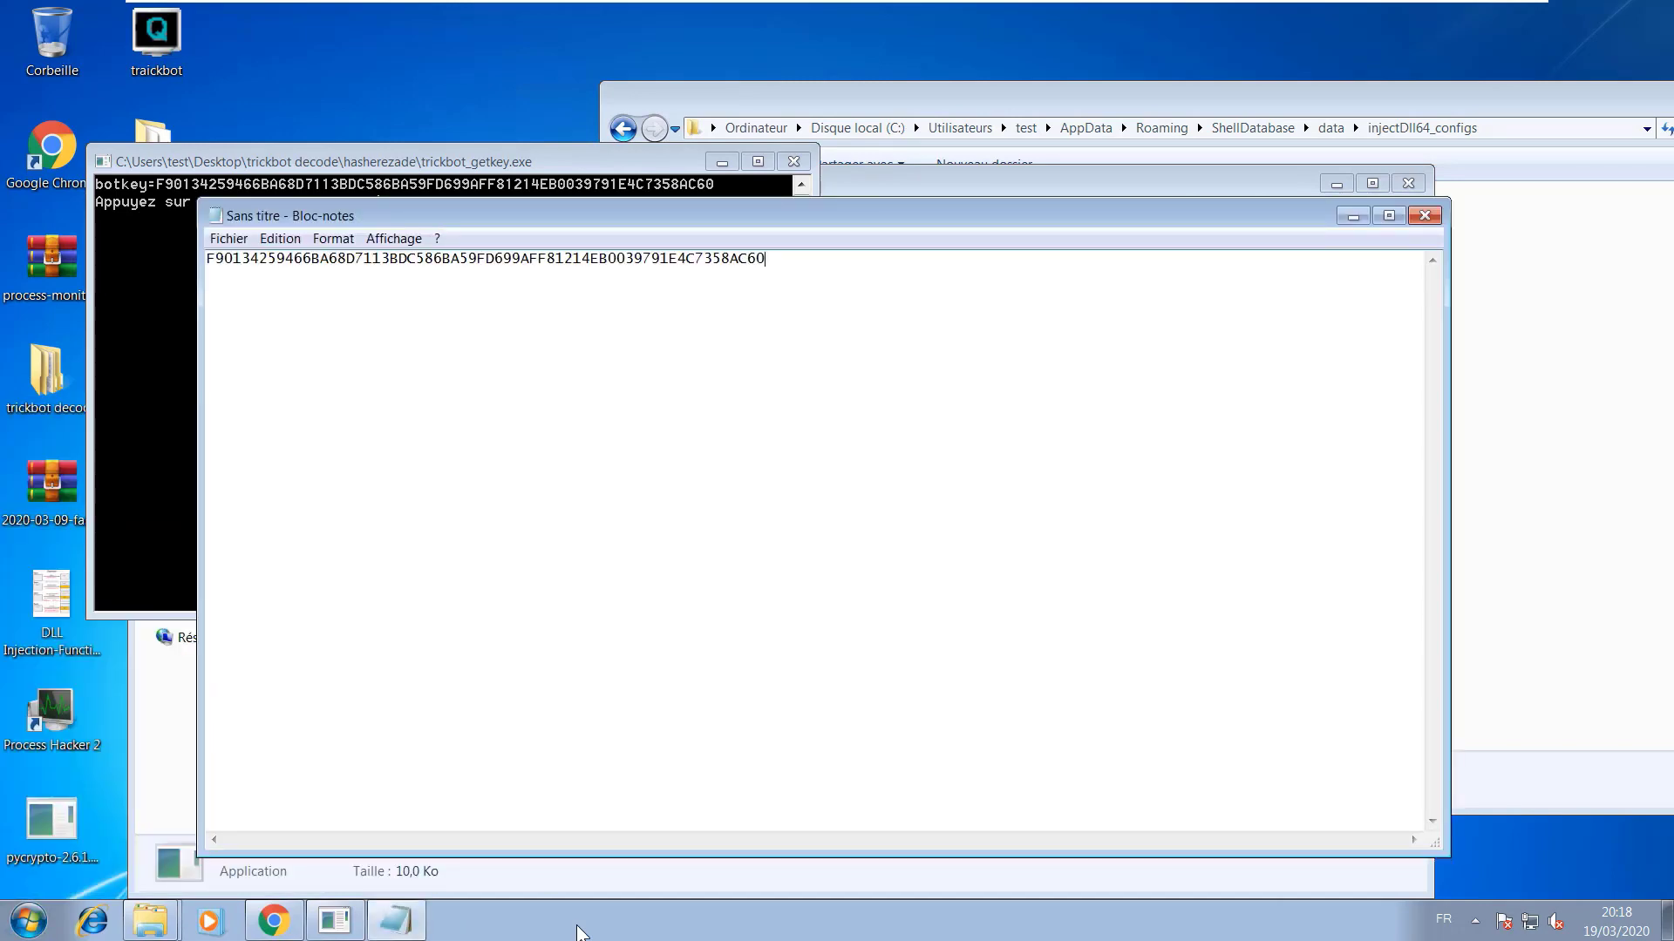
pyautogui.press('super+Down')
pyautogui.press('super+Down')
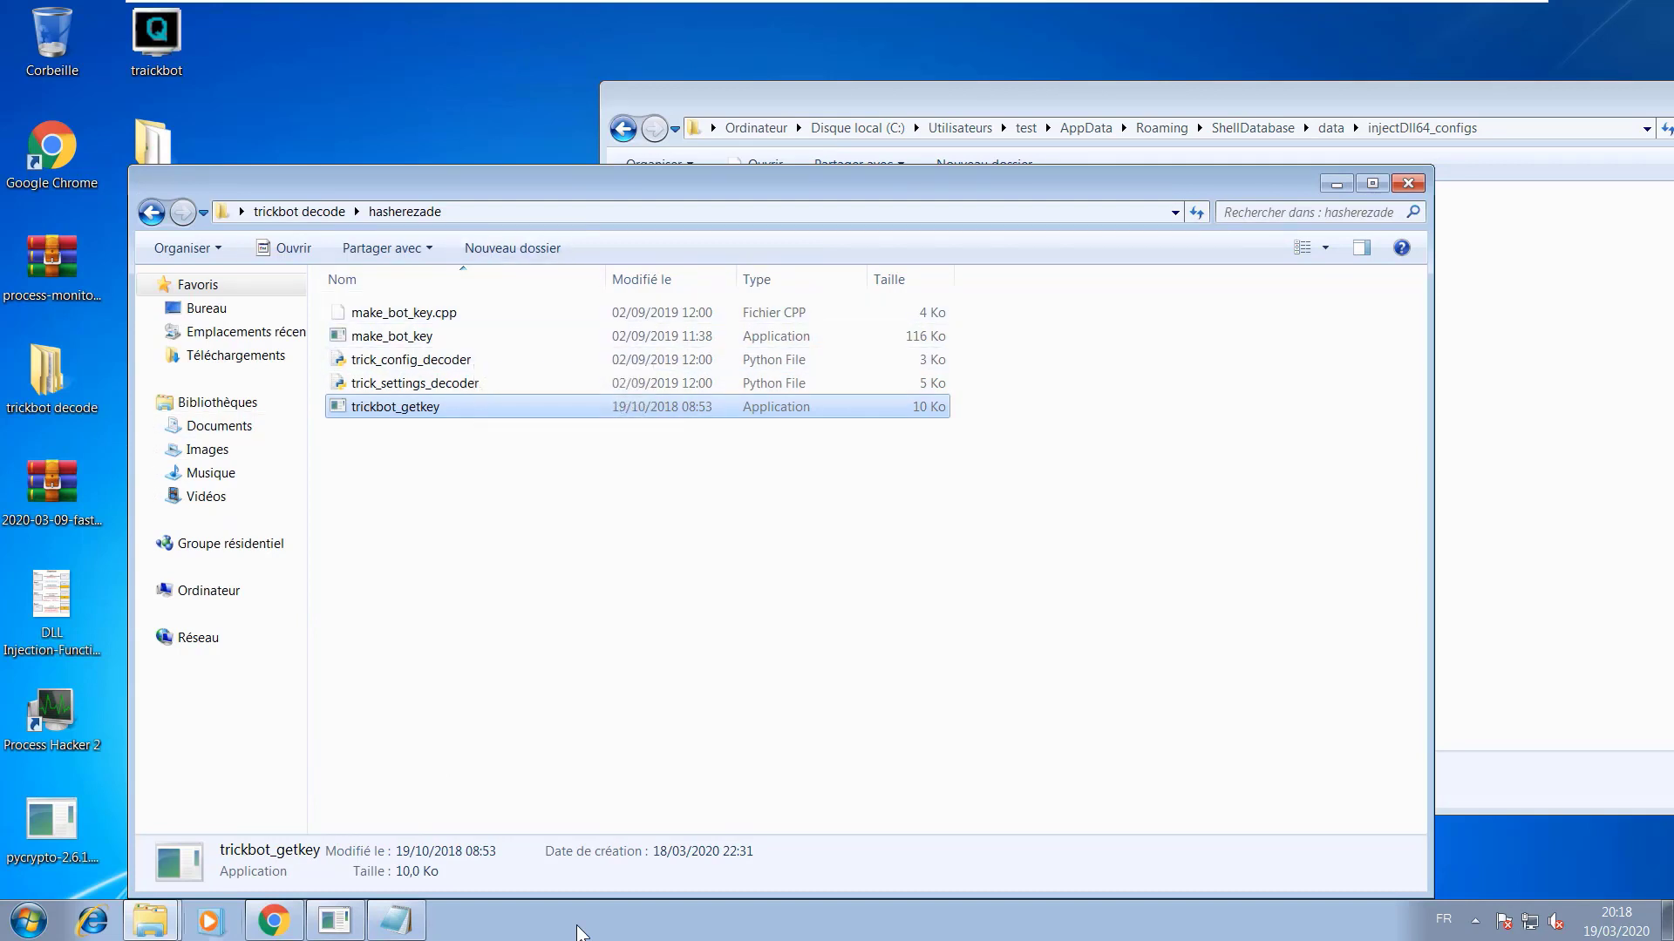
# - Switch to Chrome, open the hasherezade GitHub profile from the malware_analysis repository and view its pinned repositories
pyautogui.click(274, 921)
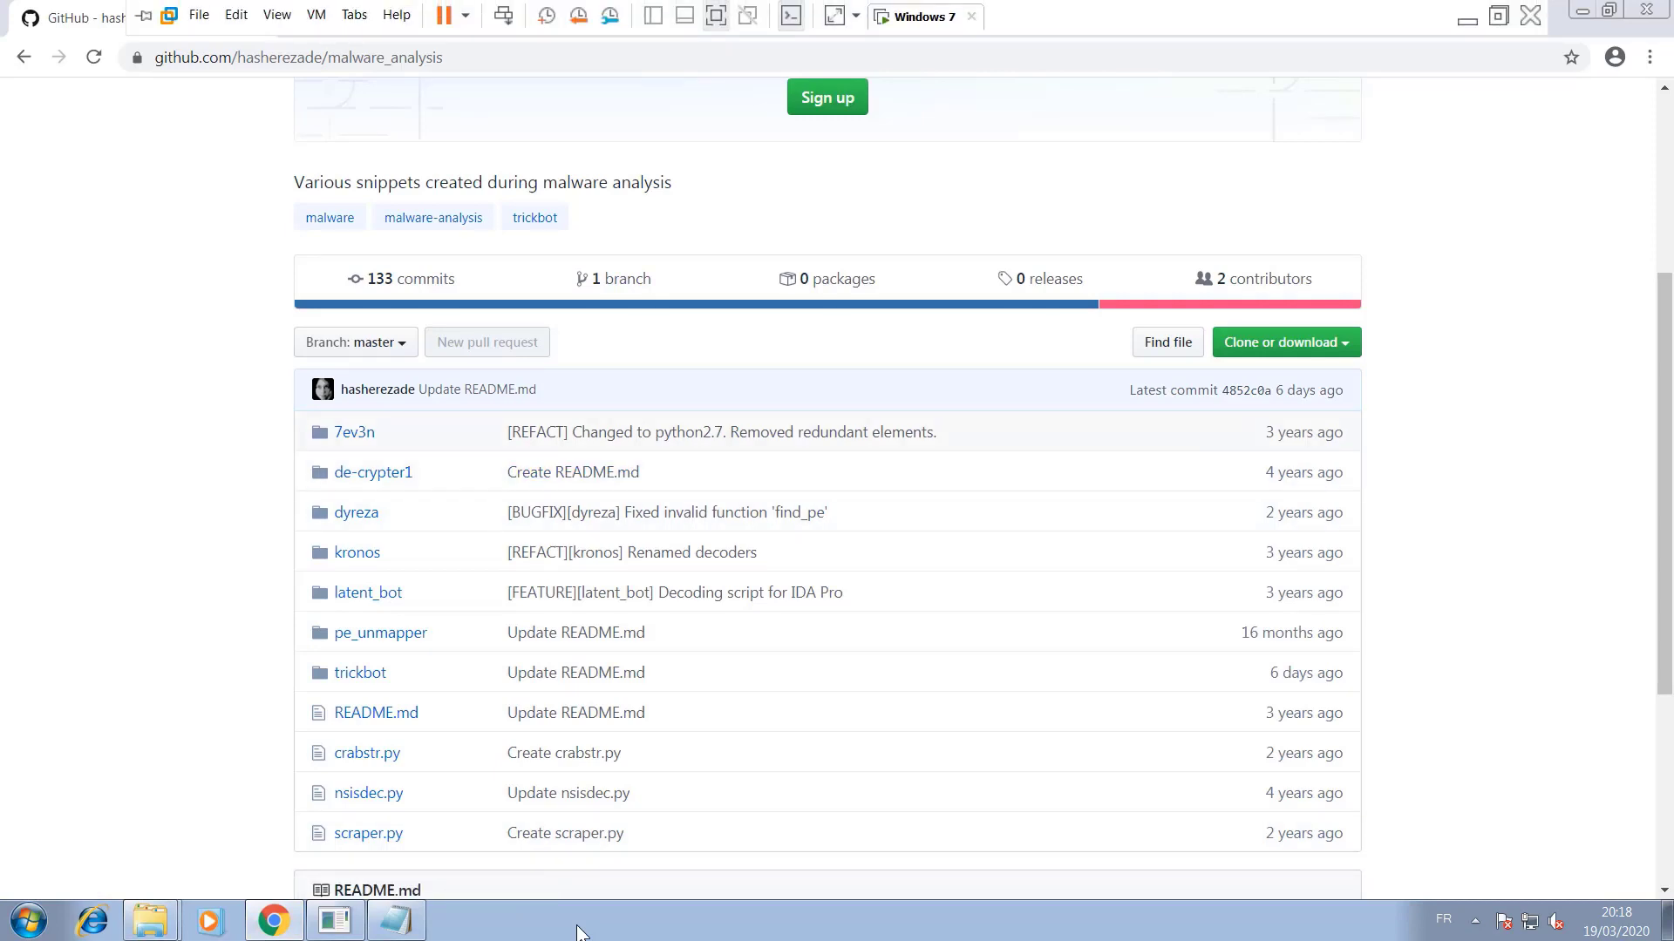
pyautogui.moveTo(1664, 459); pyautogui.dragTo(1663, 282)
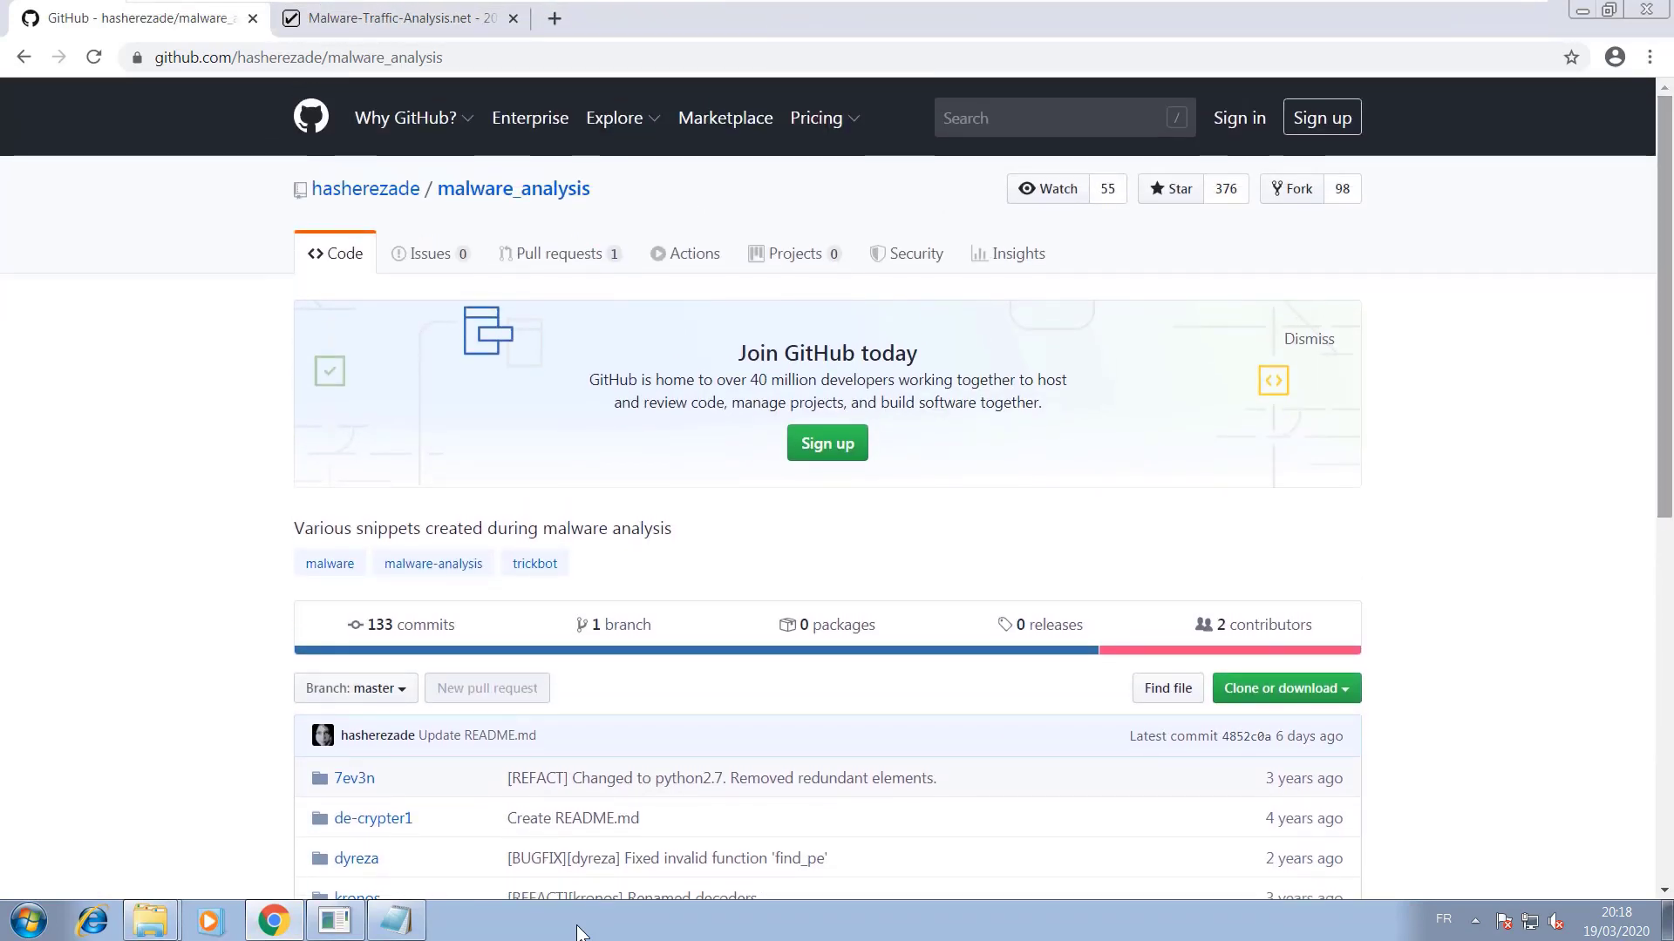
pyautogui.click(365, 188)
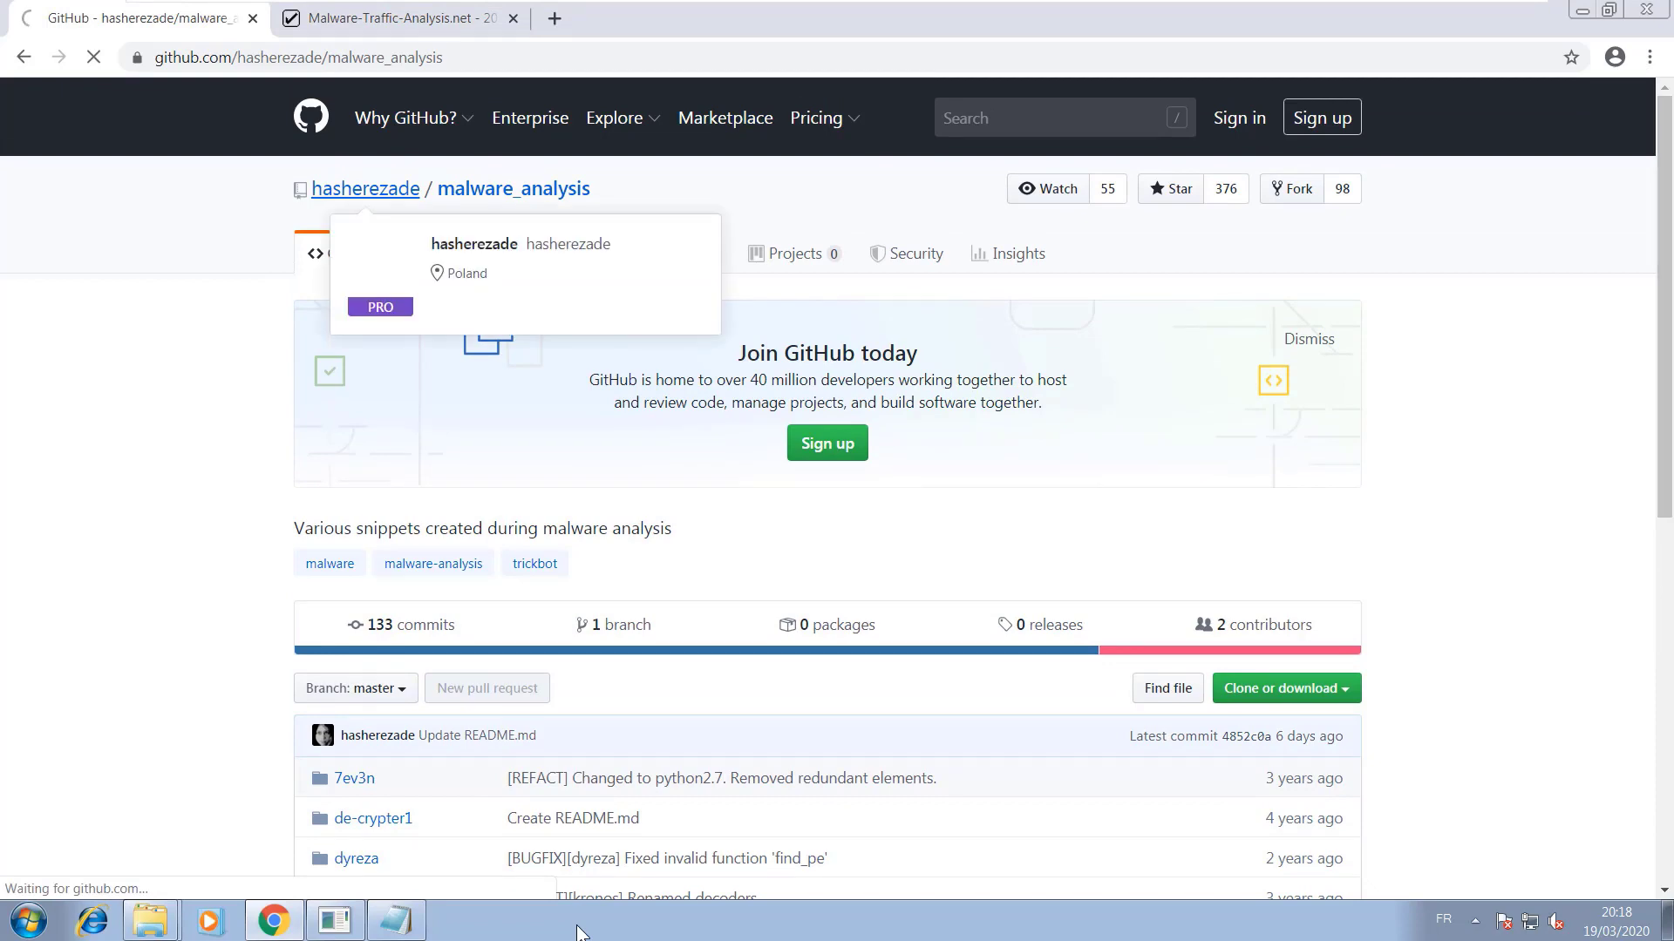
pyautogui.moveTo(1663, 253); pyautogui.dragTo(1664, 394)
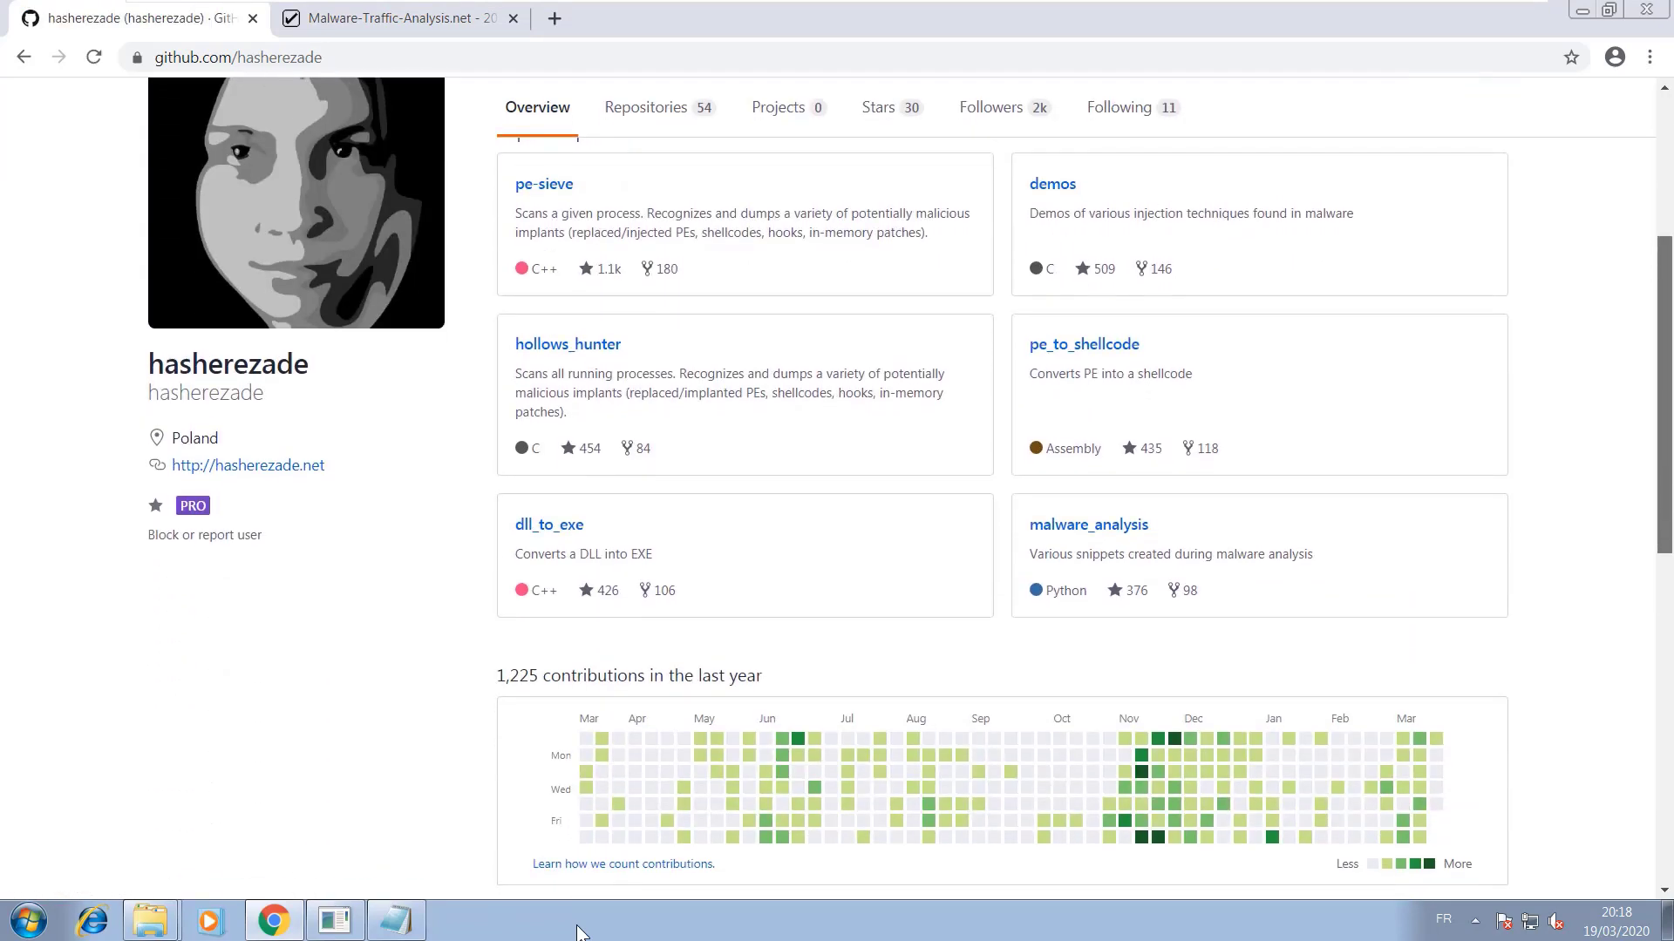
# - Open the malware_analysis repository from the hasherezade profile and locate the trickbot folder in its file list
pyautogui.press('Return')
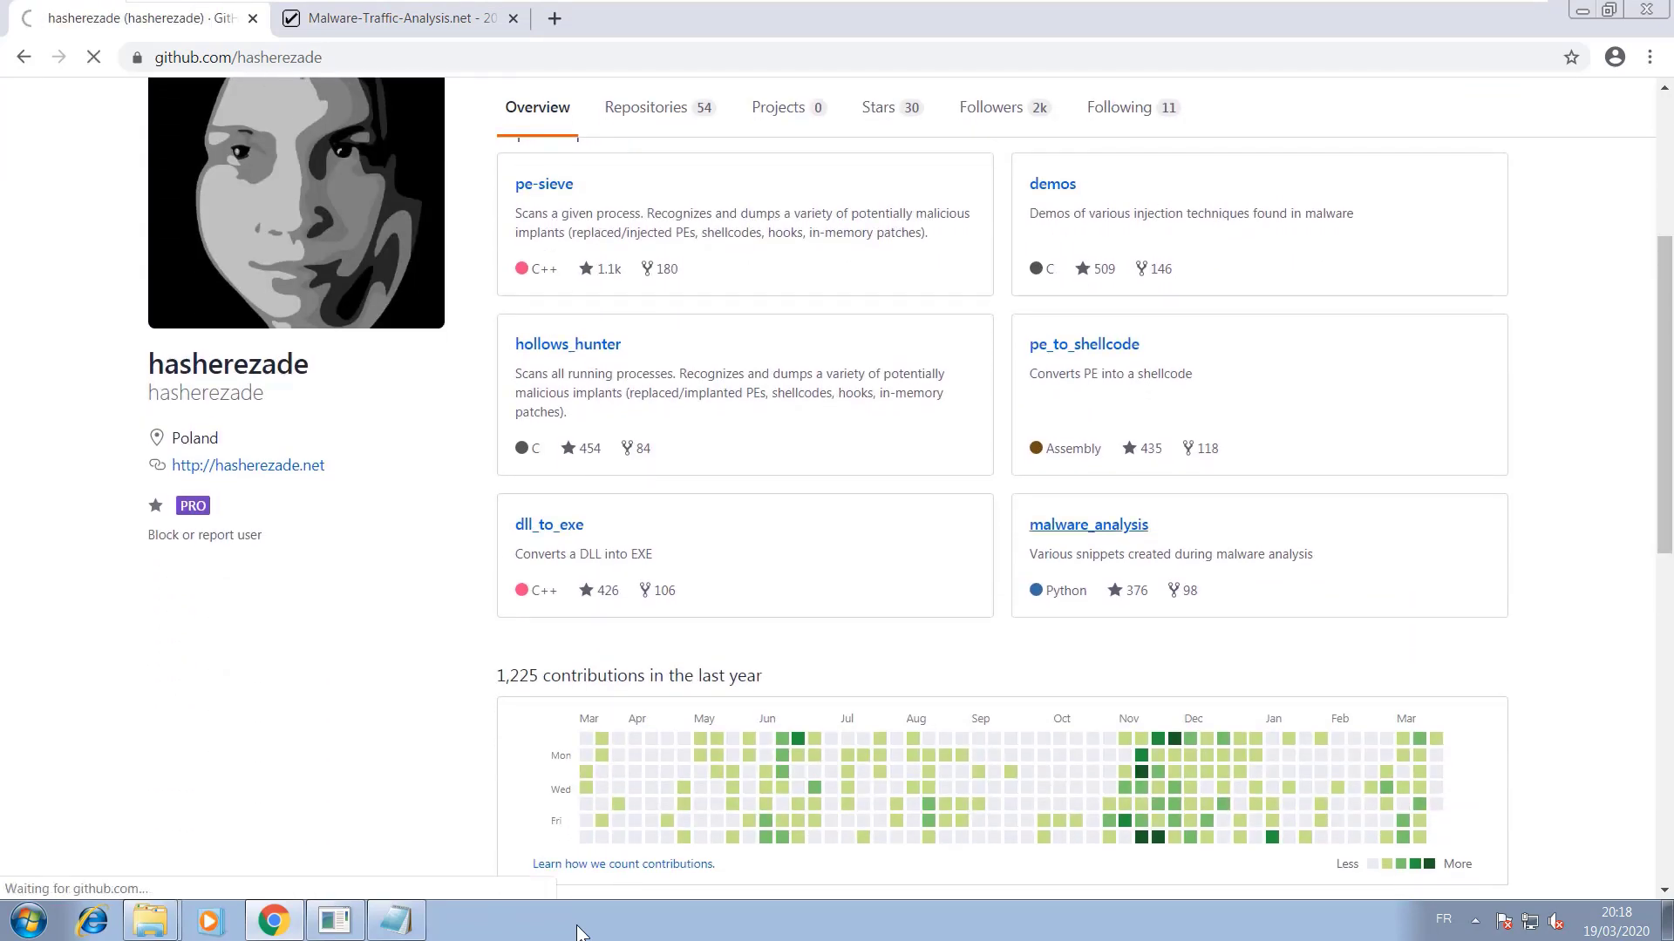
pyautogui.press('Down')
pyautogui.press('Down')
pyautogui.press('Down')
pyautogui.press('Down')
pyautogui.press('Down')
pyautogui.press('Down')
pyautogui.press('Down')
pyautogui.press('Down')
pyautogui.press('Down')
pyautogui.press('Down')
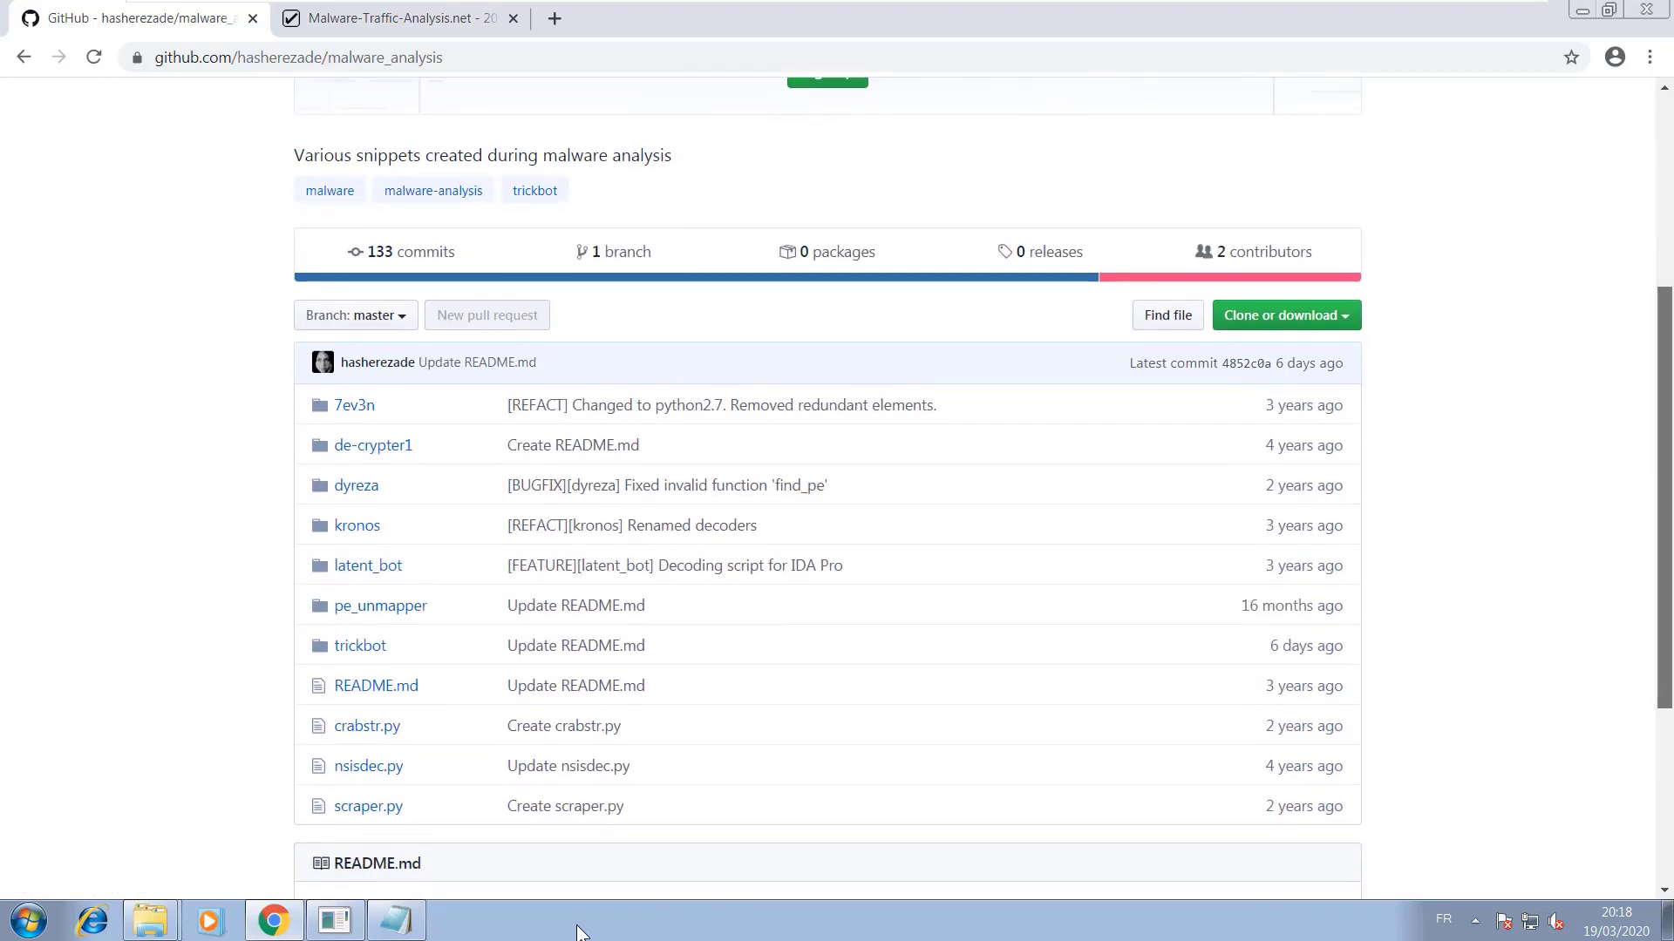
# - Open the trickbot folder of the malware_analysis repository and review its decoder scripts and the README descriptions
pyautogui.press('Return')
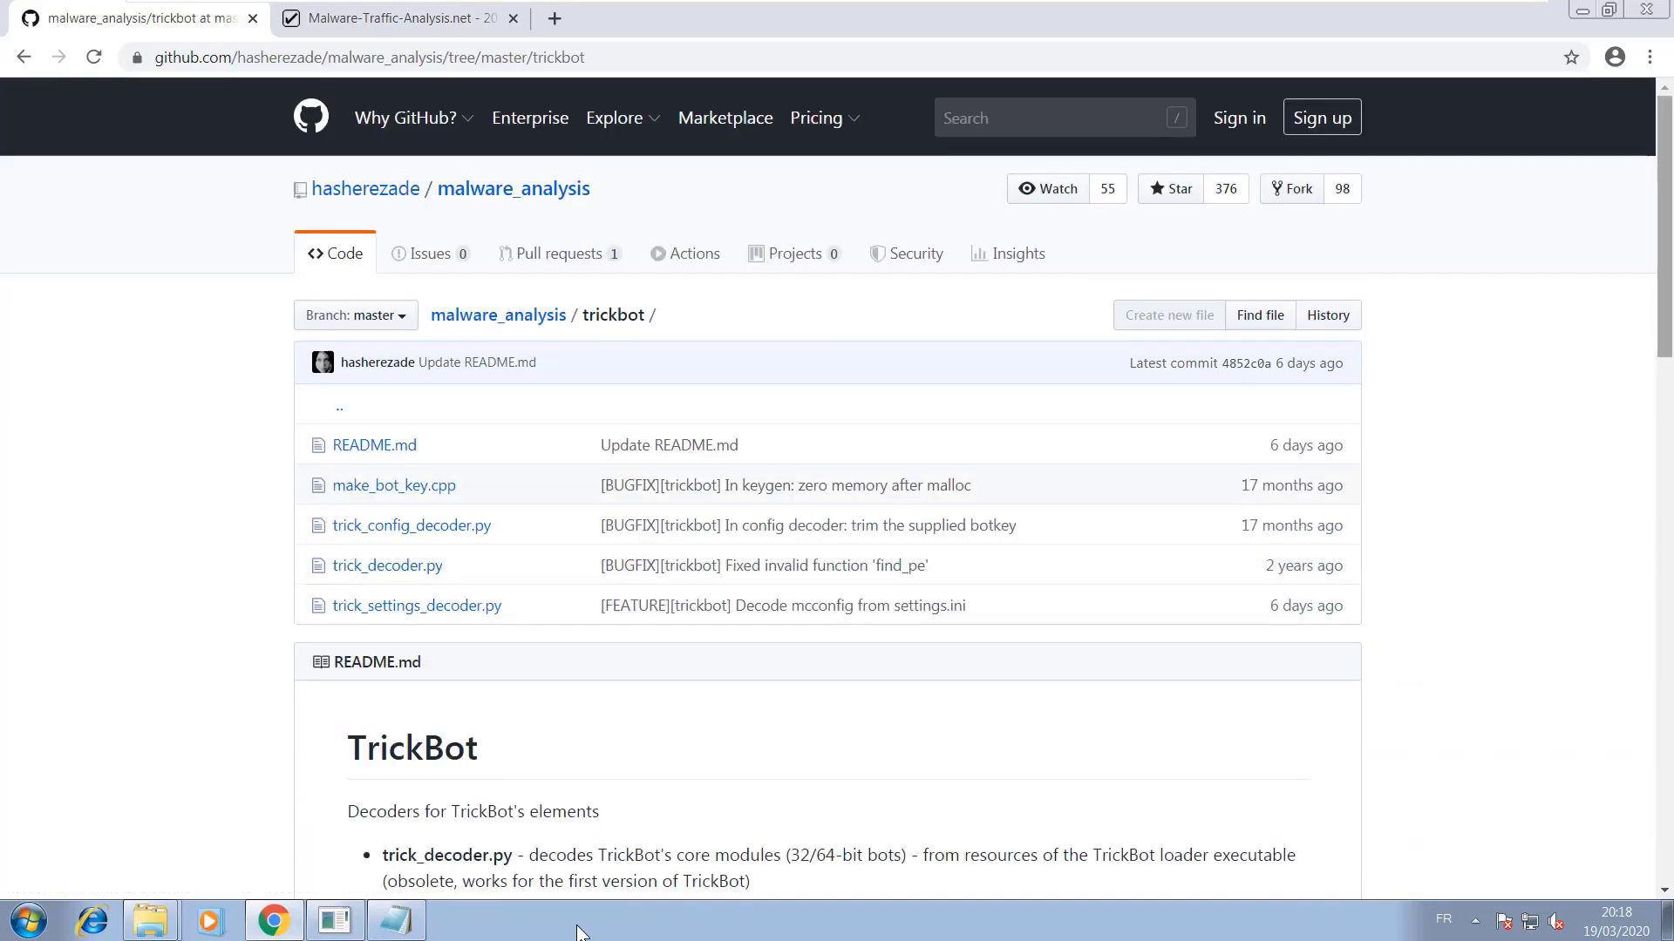
pyautogui.press('Down')
pyautogui.press('Down')
pyautogui.press('Down')
pyautogui.press('Down')
pyautogui.press('Down')
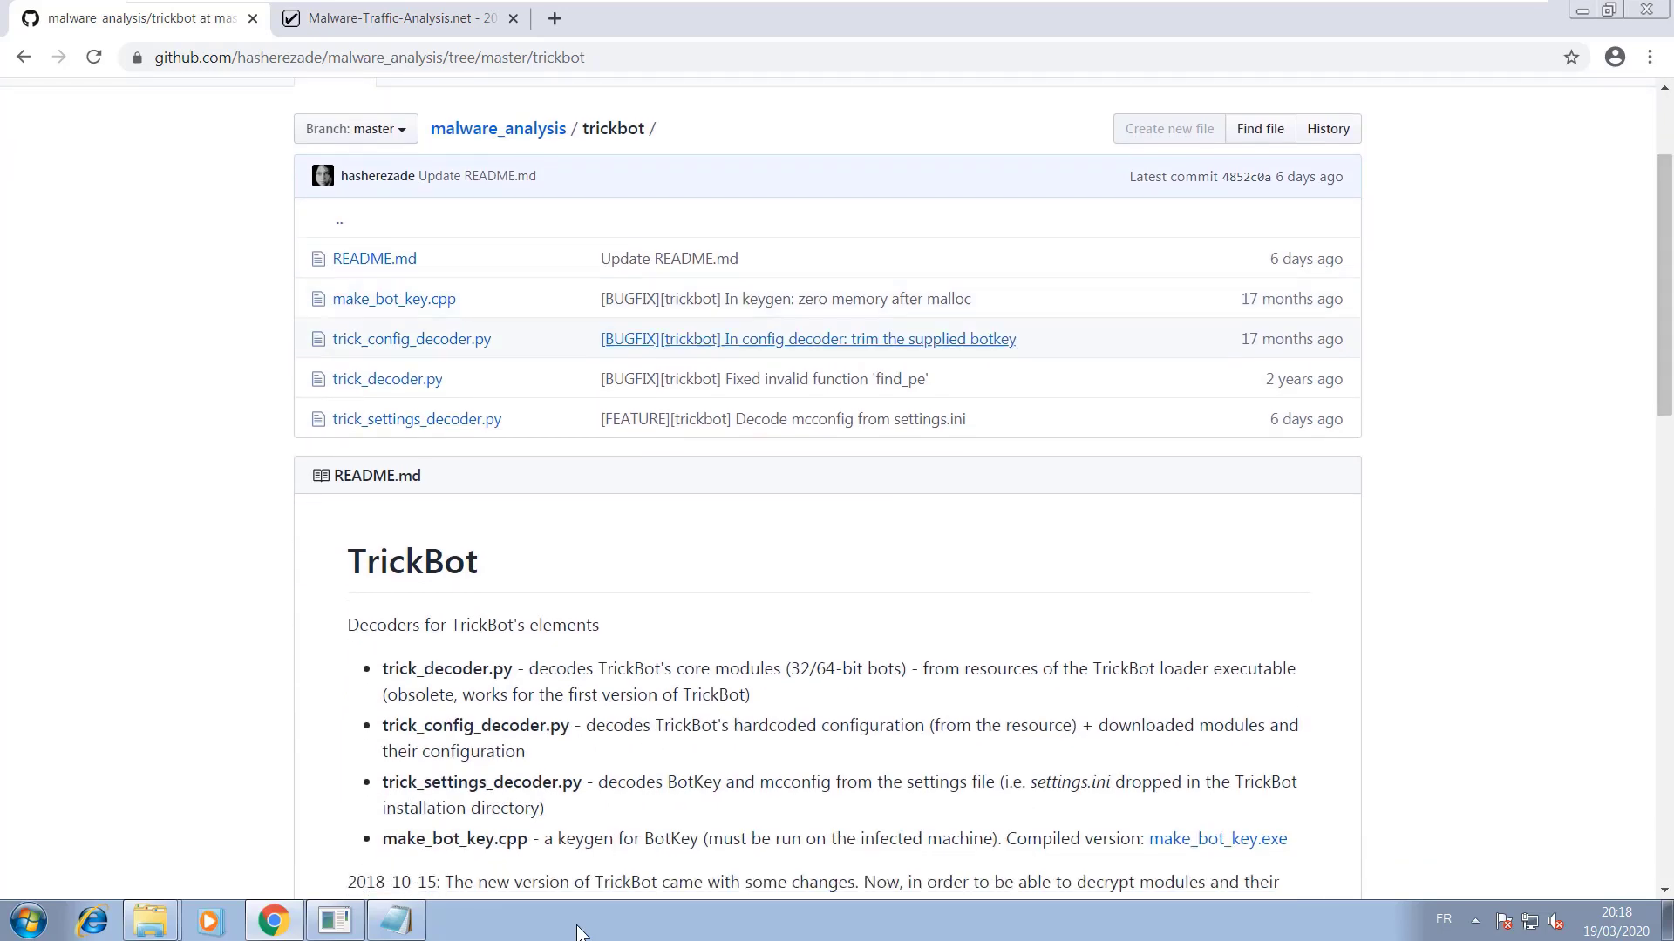
pyautogui.hotkey('shift', 'Tab')
pyautogui.hotkey('shift', 'Tab')
pyautogui.hotkey('shift', 'Tab')
pyautogui.hotkey('shift', 'Tab')
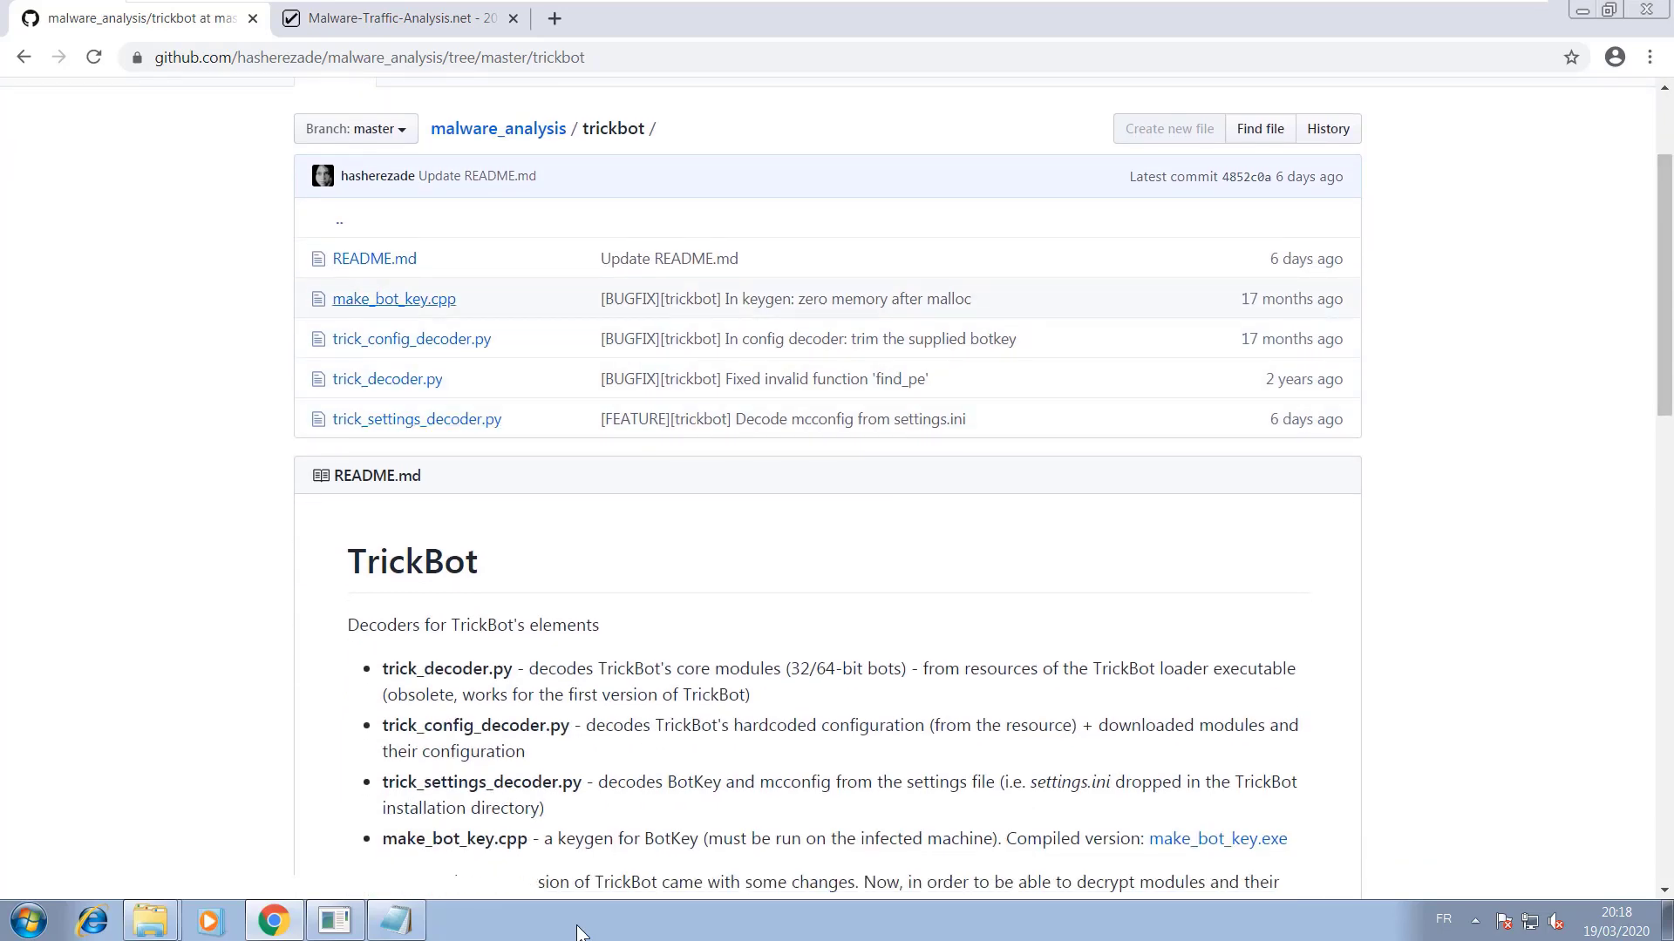
pyautogui.hotkey('shift', 'Tab')
pyautogui.hotkey('shift', 'Tab')
pyautogui.hotkey('shift', 'Tab')
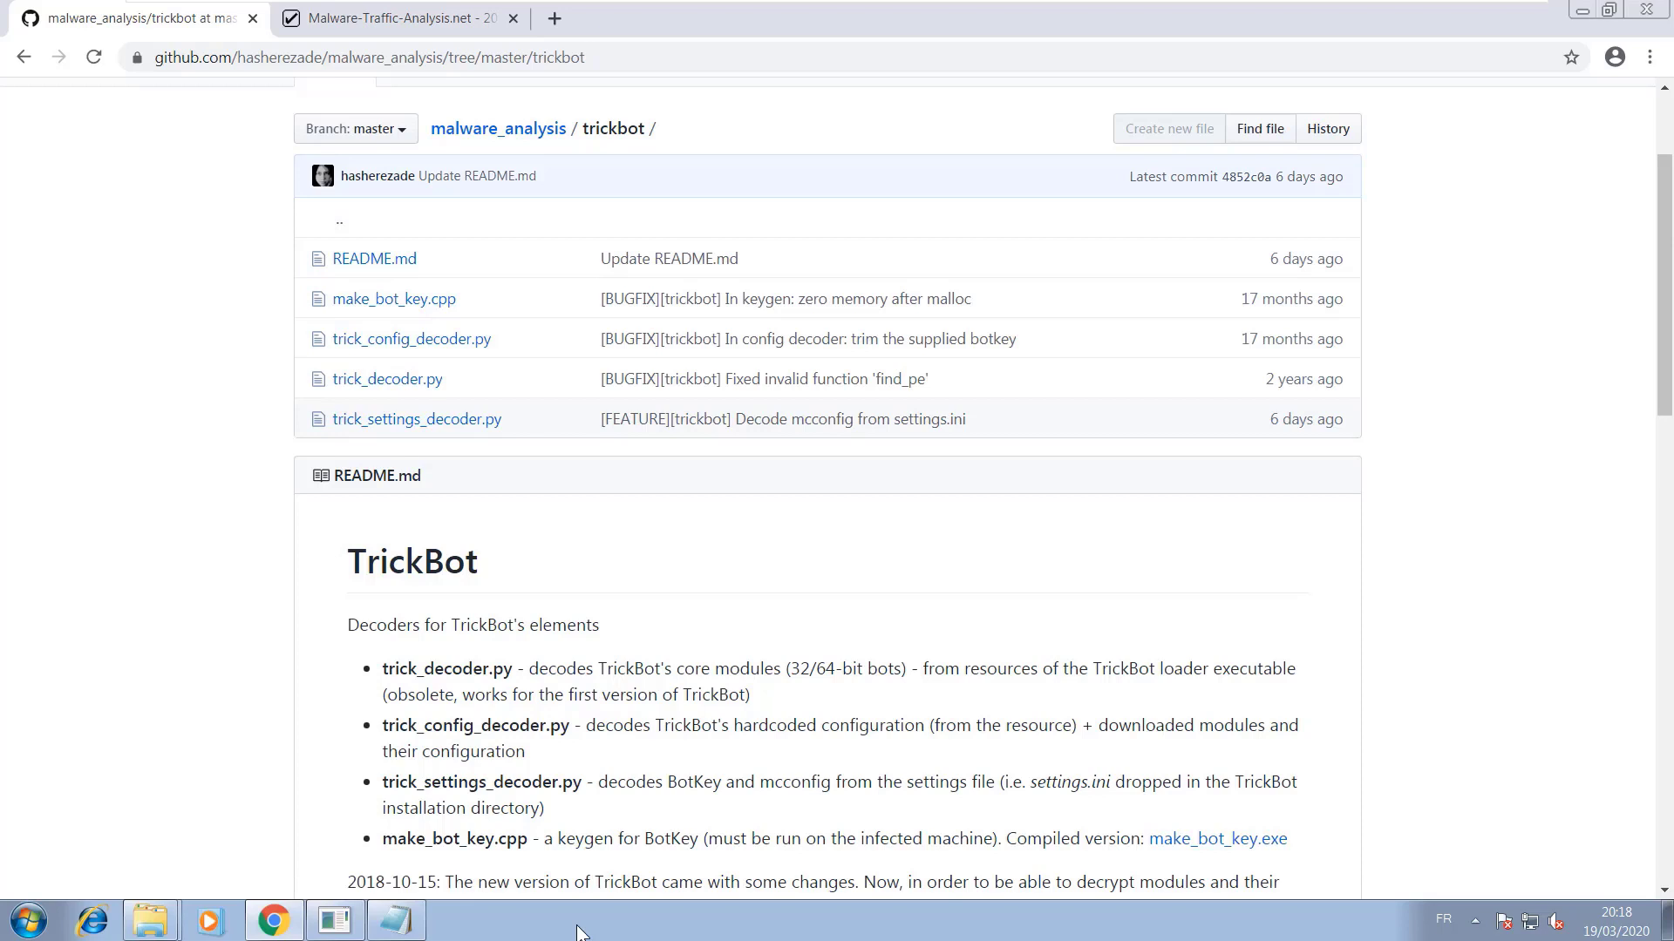
pyautogui.press('k')
pyautogui.press('k')
pyautogui.press('k')
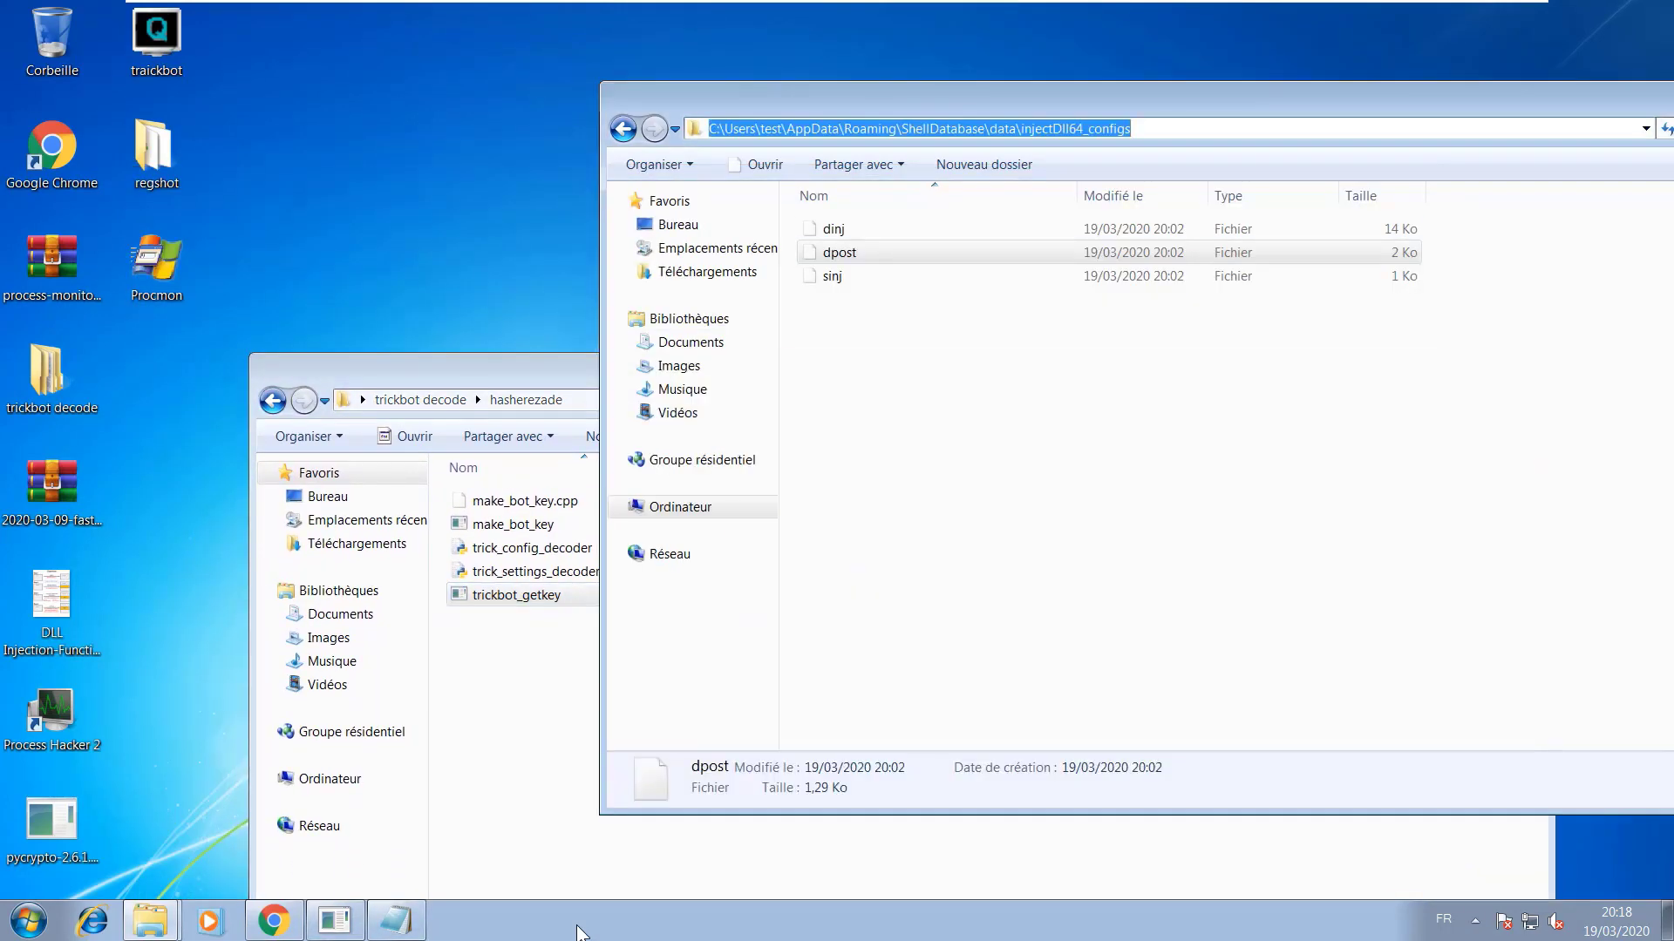
# - Open a Windows command prompt with cmd and enter cd at the prompt
pyautogui.press('super')
pyautogui.write('c')
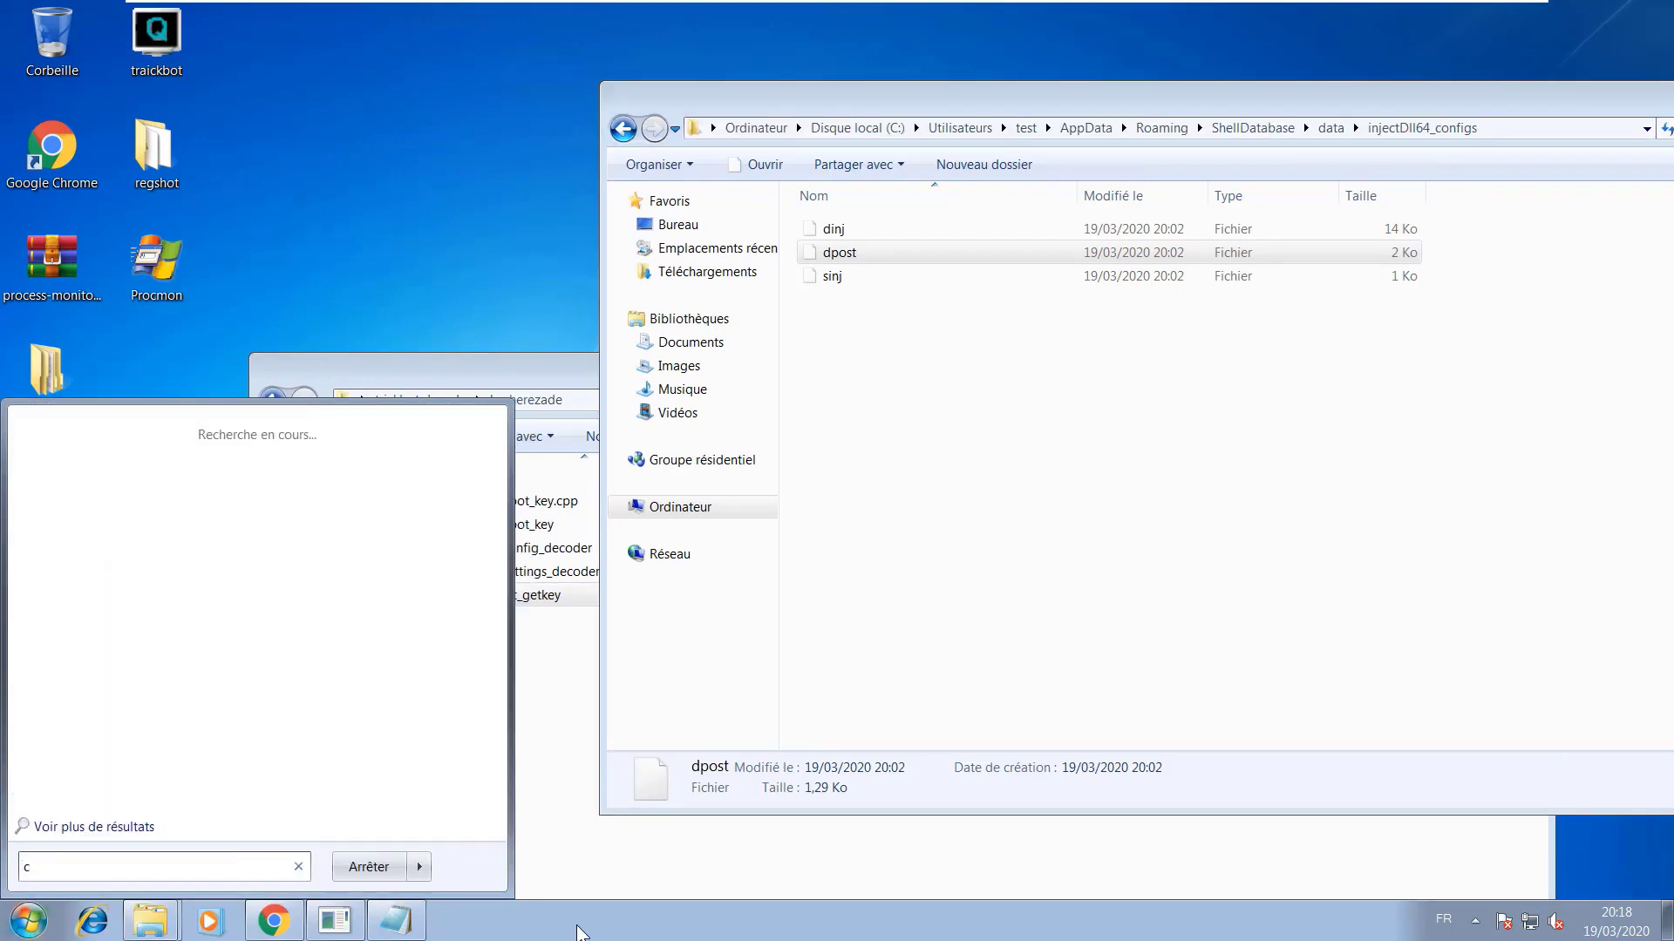
pyautogui.write('md')
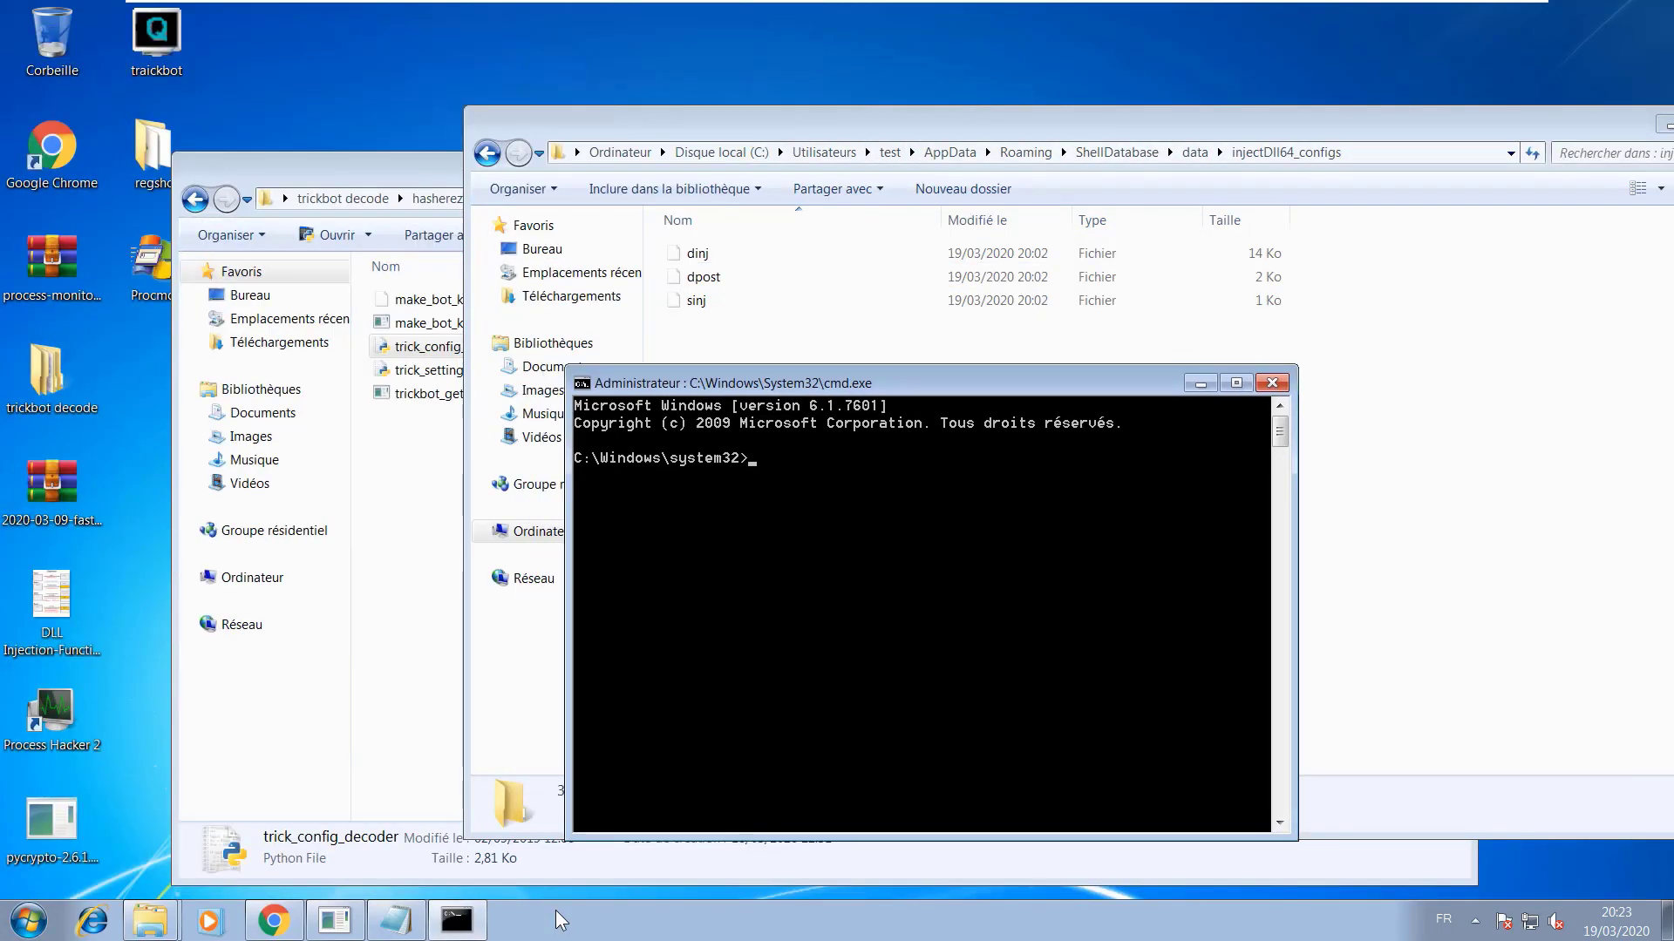
pyautogui.write('cd')
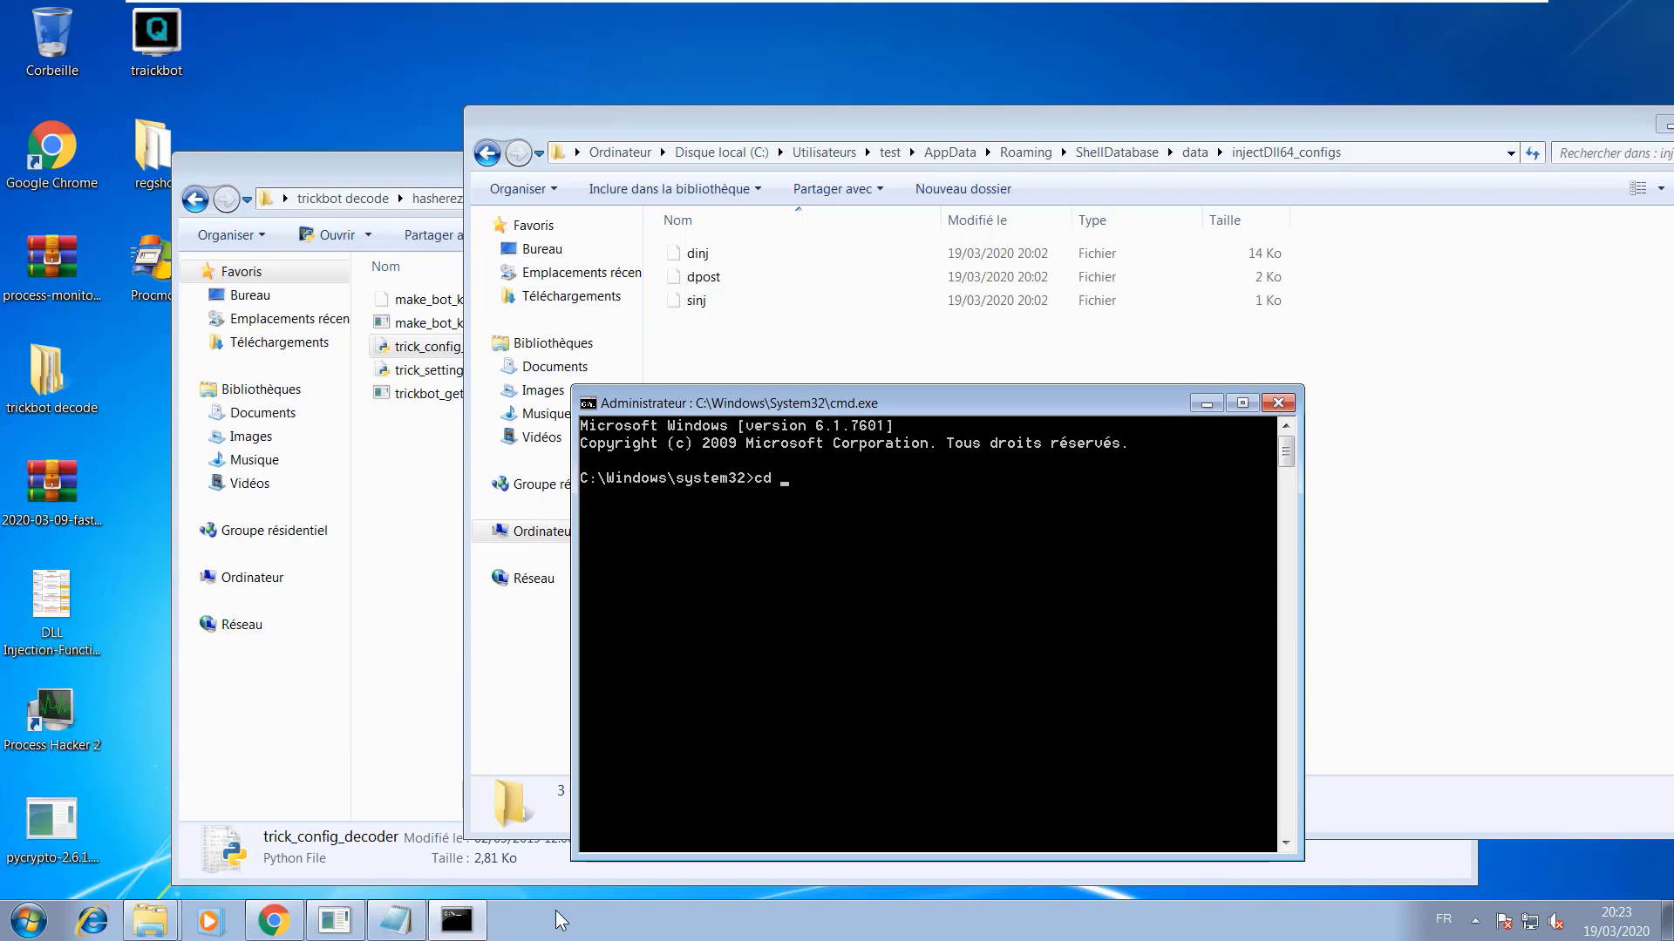
pyautogui.rightClick(956, 517)
pyautogui.click(1046, 571)
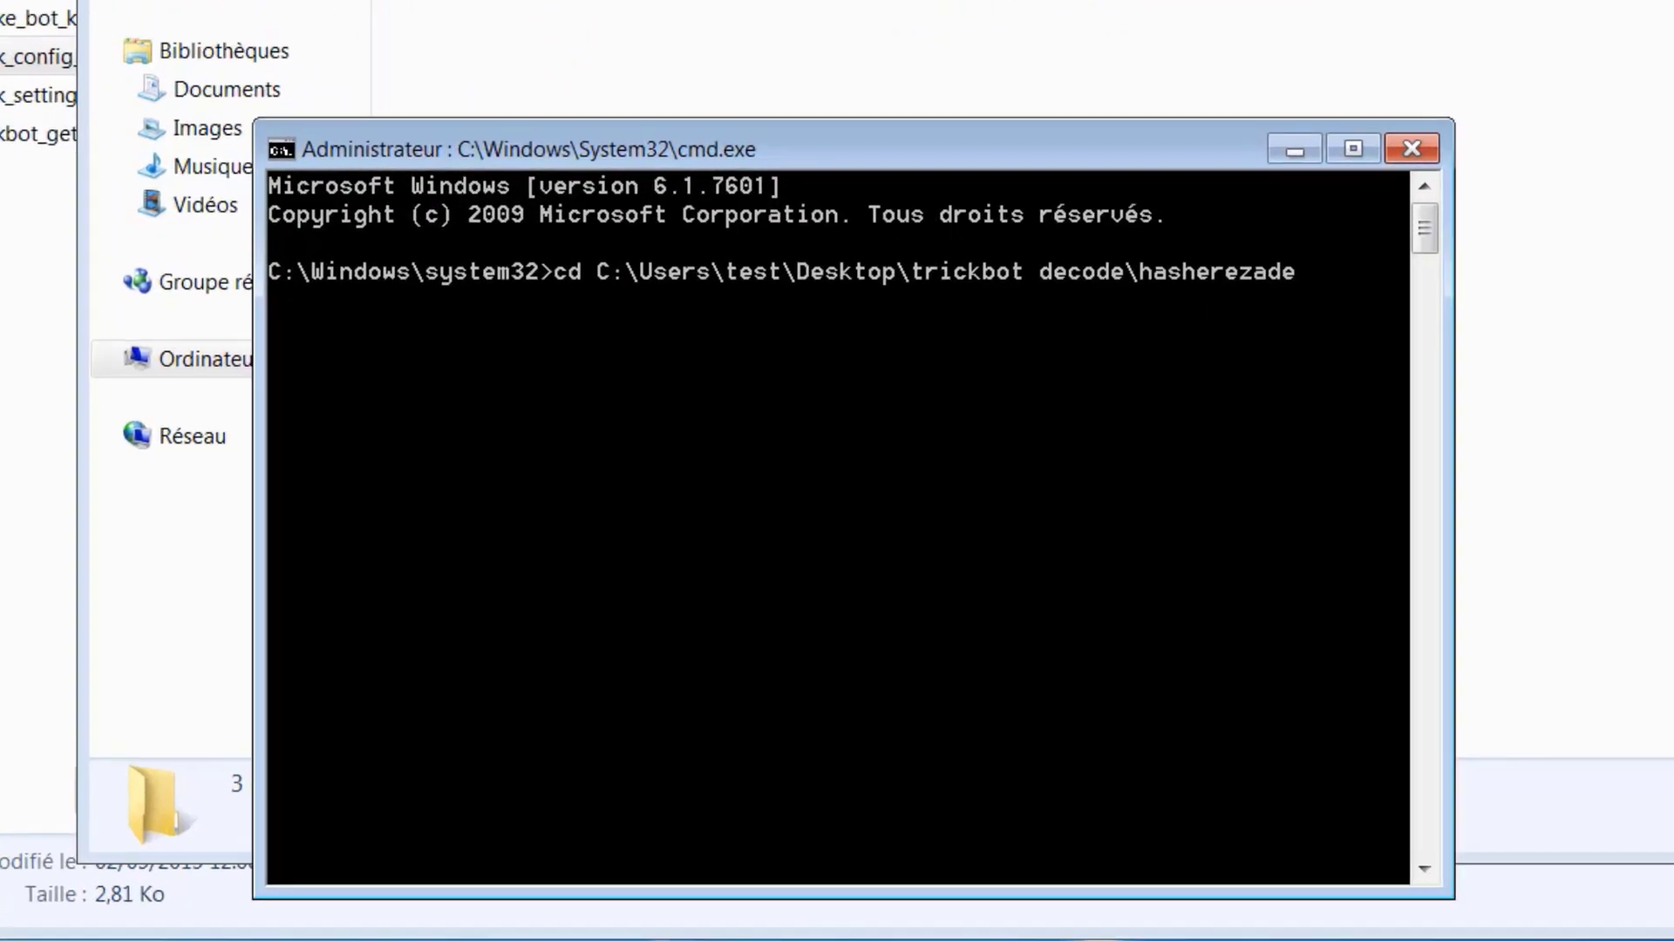
pyautogui.press('BackSpace')
pyautogui.press('BackSpace')
pyautogui.press('BackSpace')
pyautogui.press('BackSpace')
pyautogui.press('BackSpace')
pyautogui.press('BackSpace')
pyautogui.press('BackSpace')
pyautogui.press('BackSpace')
pyautogui.press('BackSpace')
pyautogui.press('BackSpace')
pyautogui.press('BackSpace')
pyautogui.press('BackSpace')
pyautogui.press('BackSpace')
pyautogui.press('BackSpace')
pyautogui.press('BackSpace')
pyautogui.press('BackSpace')
pyautogui.press('BackSpace')
pyautogui.press('BackSpace')
pyautogui.press('BackSpace')
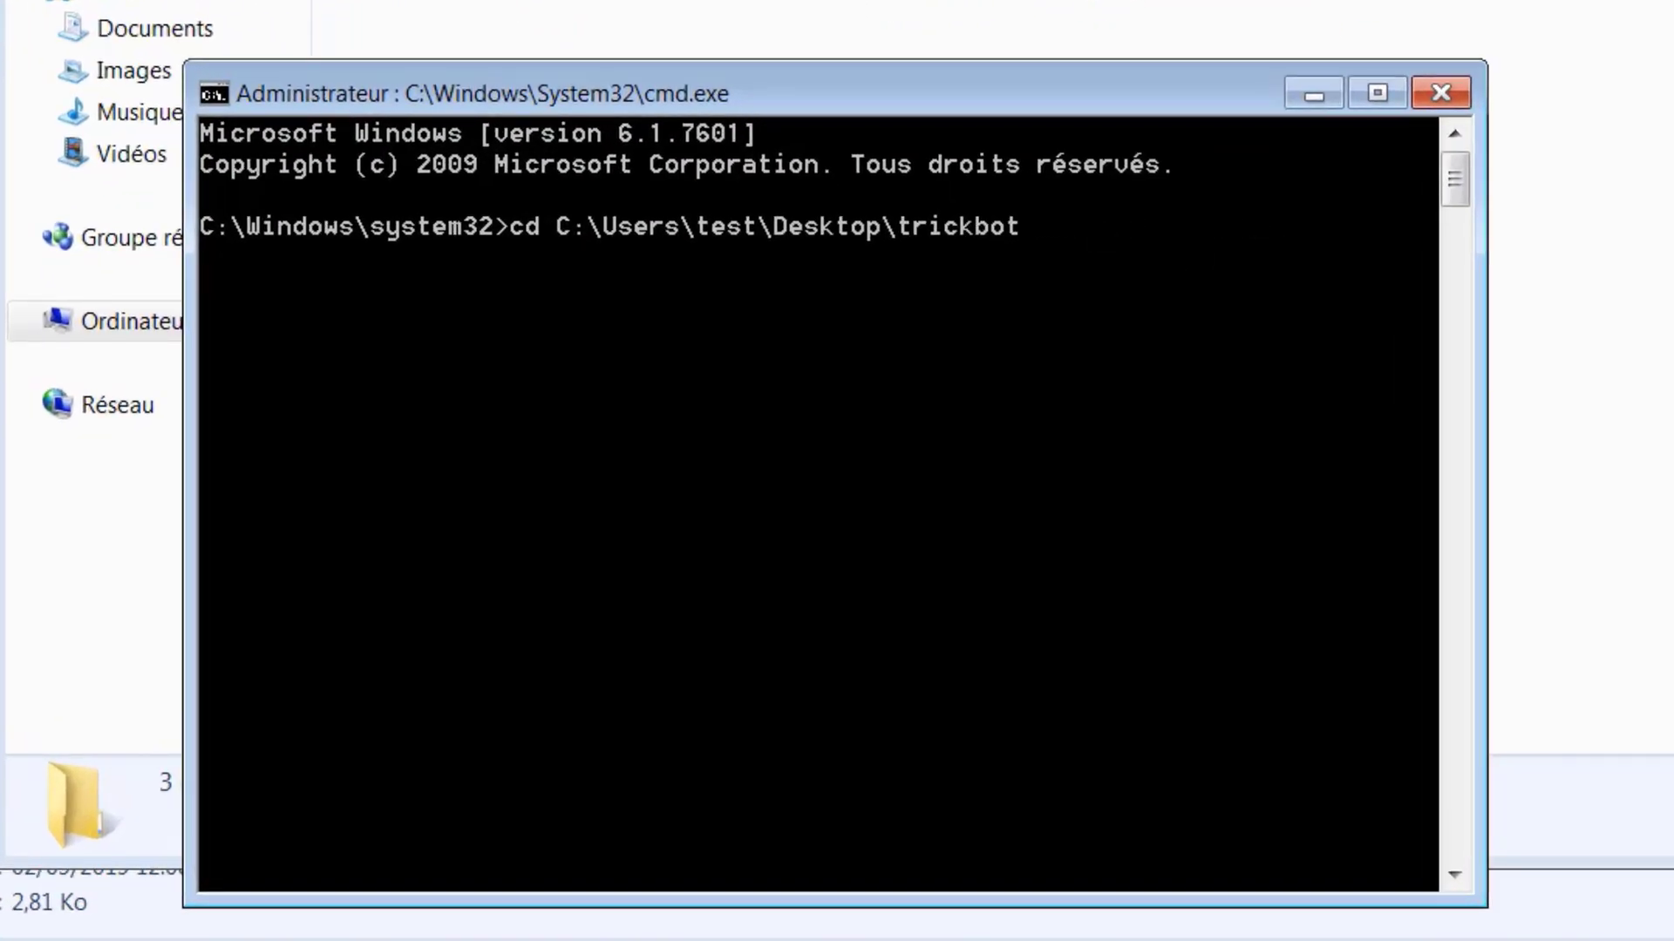
pyautogui.press('BackSpace')
pyautogui.press('BackSpace')
pyautogui.press('BackSpace')
pyautogui.press('BackSpace')
pyautogui.press('BackSpace')
pyautogui.press('BackSpace')
pyautogui.press('BackSpace')
pyautogui.press('BackSpace')
pyautogui.press('BackSpace')
pyautogui.press('BackSpace')
pyautogui.press('BackSpace')
pyautogui.press('BackSpace')
pyautogui.press('BackSpace')
pyautogui.press('BackSpace')
pyautogui.press('BackSpace')
pyautogui.press('BackSpace')
pyautogui.press('BackSpace')
pyautogui.press('BackSpace')
pyautogui.press('BackSpace')
pyautogui.press('BackSpace')
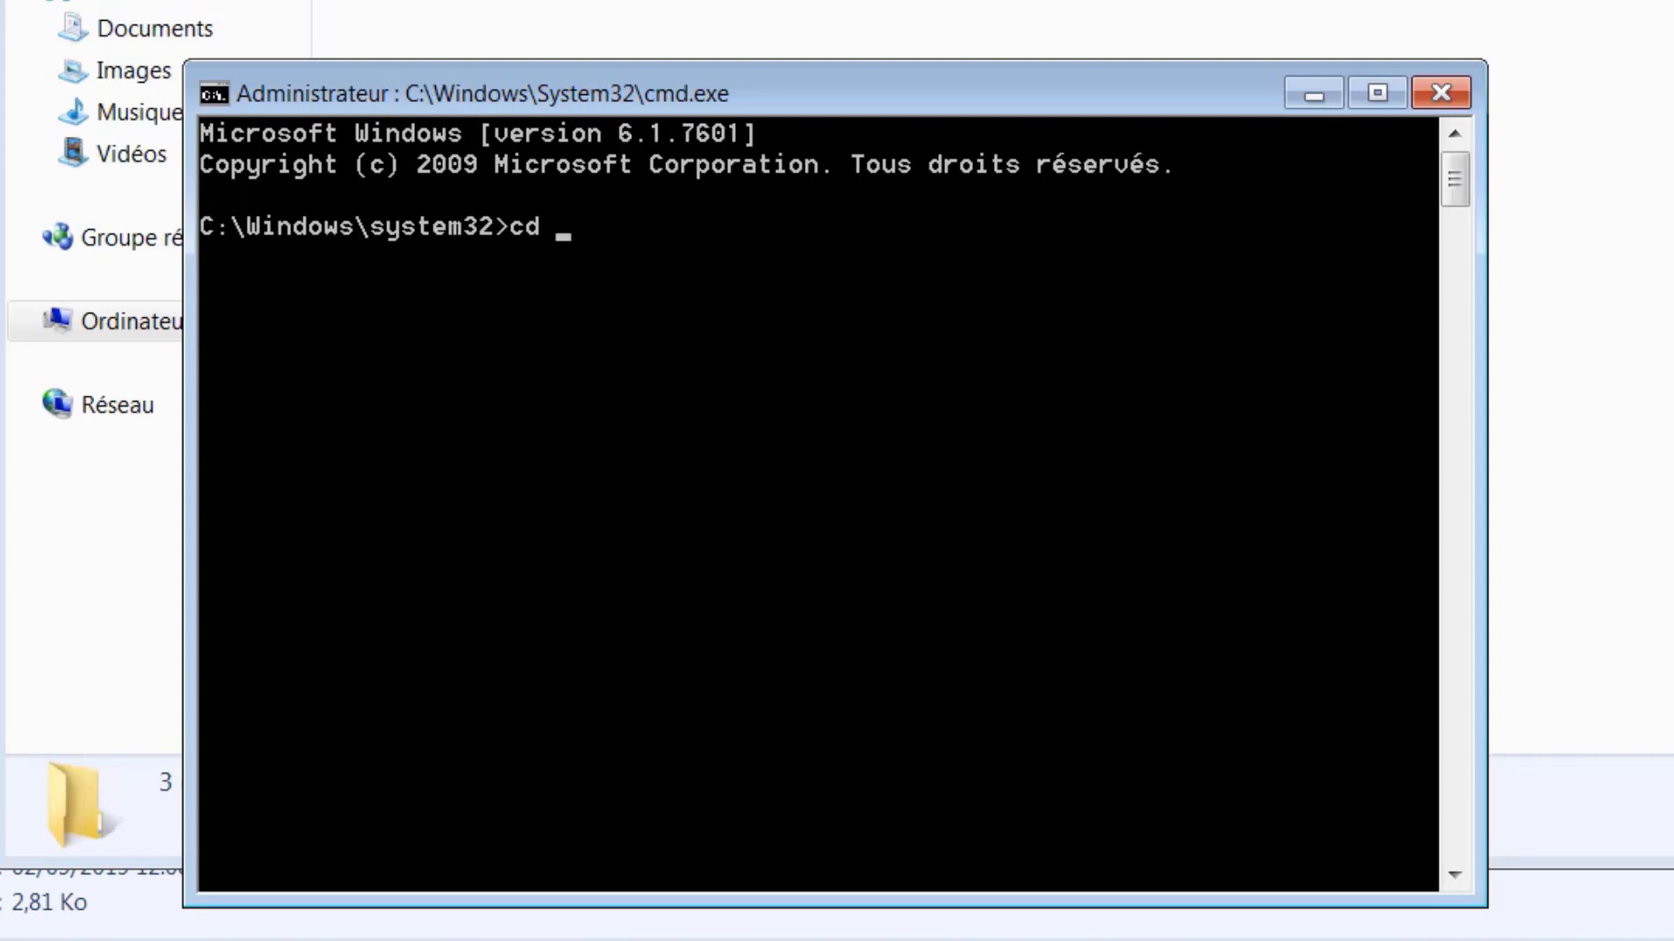
# - From the injectDll64_configs directory, run trick_config_decoder.py from the trickbot decode\hasherezade folder on the desktop with c:\Python27\python.exe
pyautogui.hotkey('alt', 'Tab')
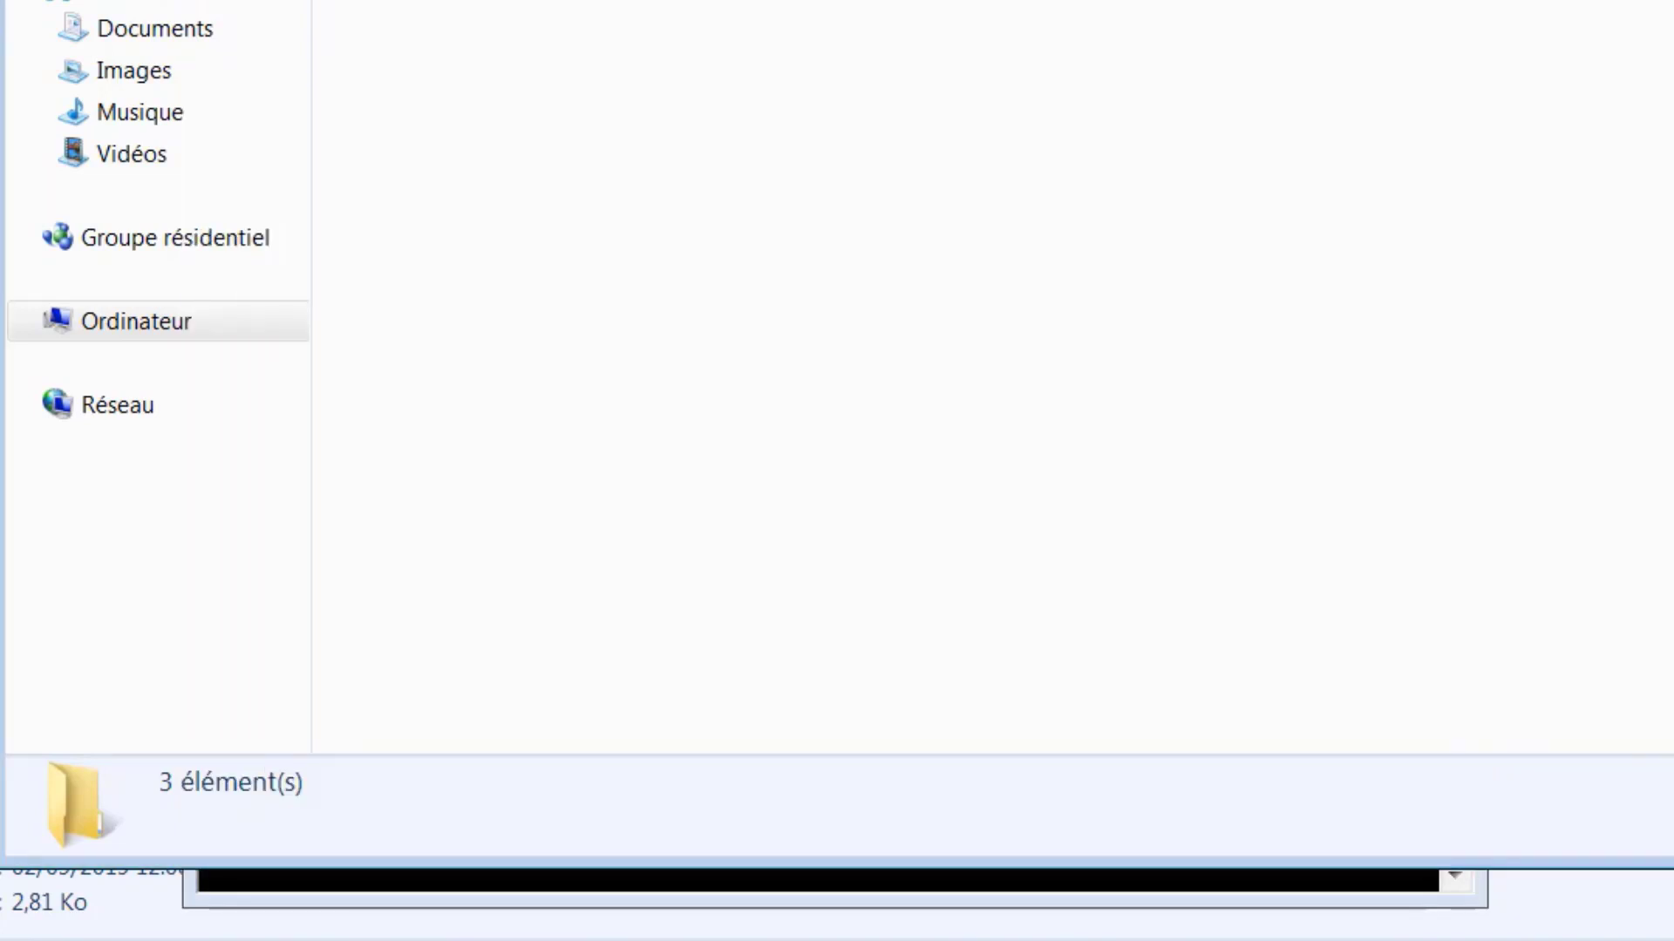
pyautogui.hotkey('alt', 'Tab')
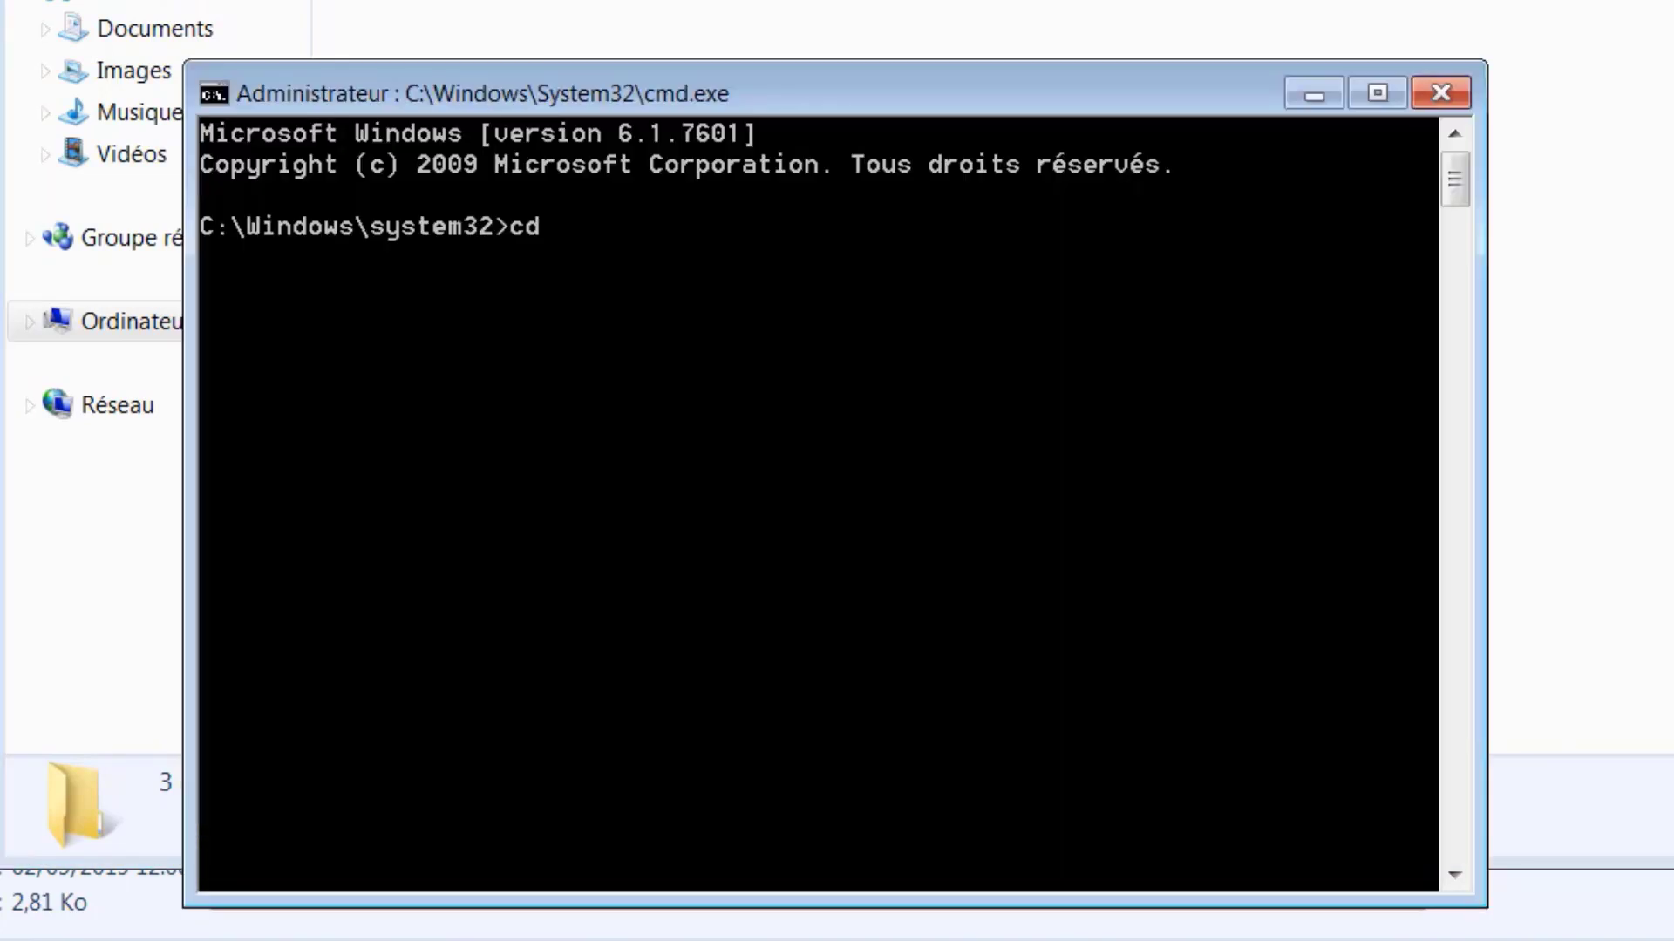
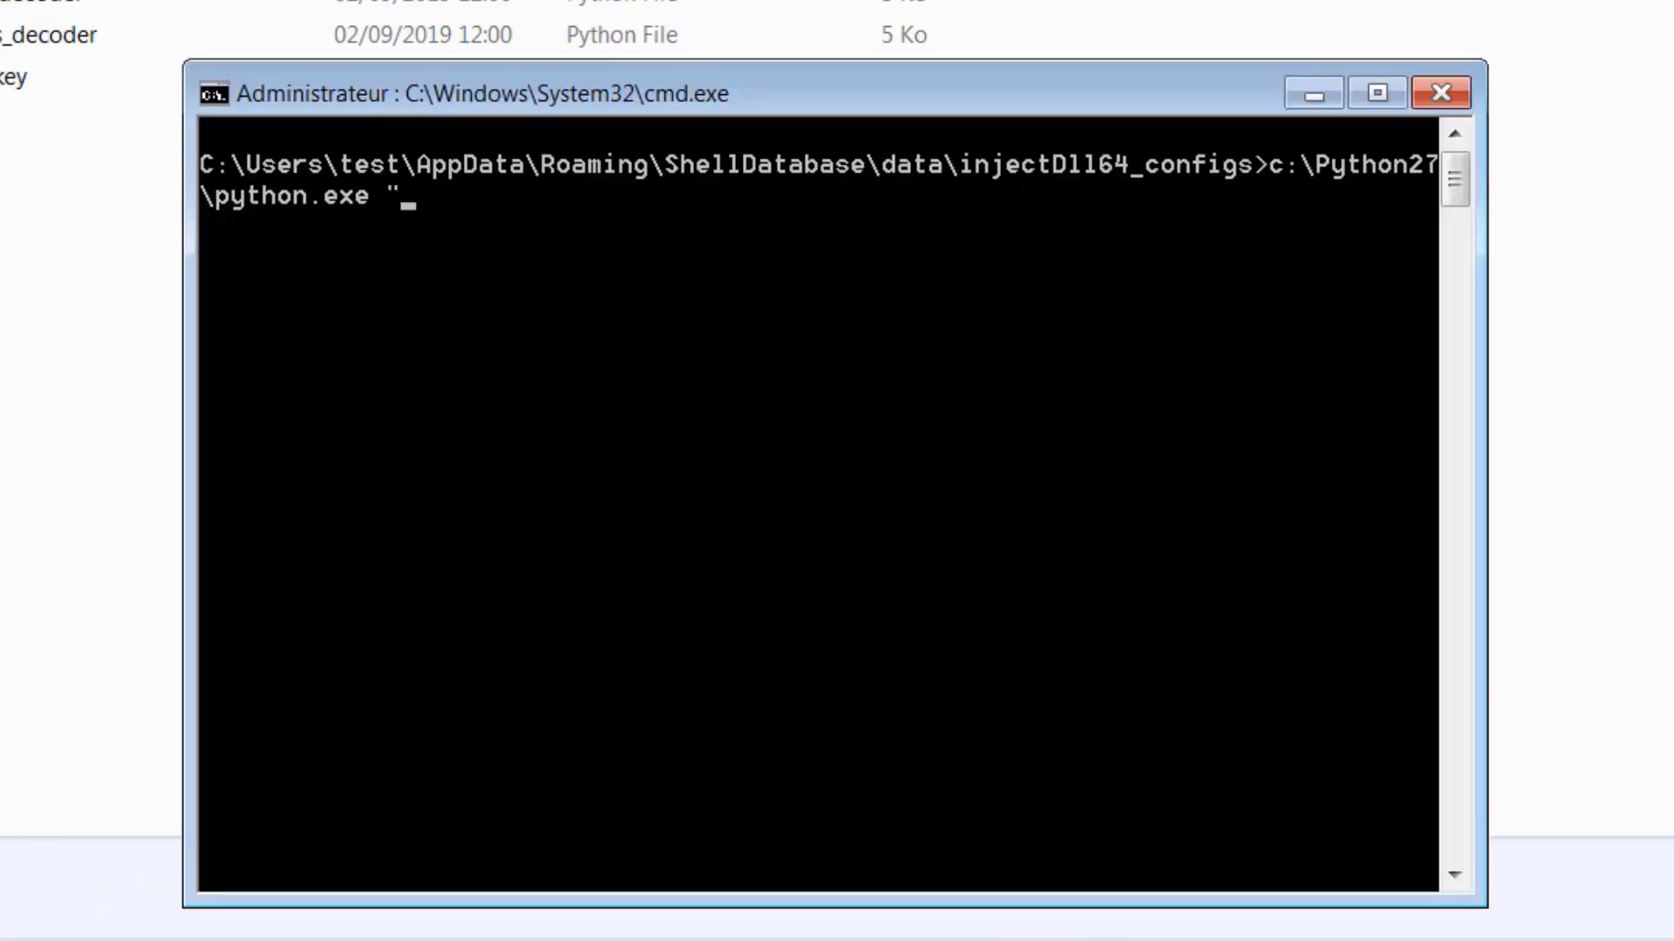
pyautogui.rightClick(450, 380)
pyautogui.click(541, 477)
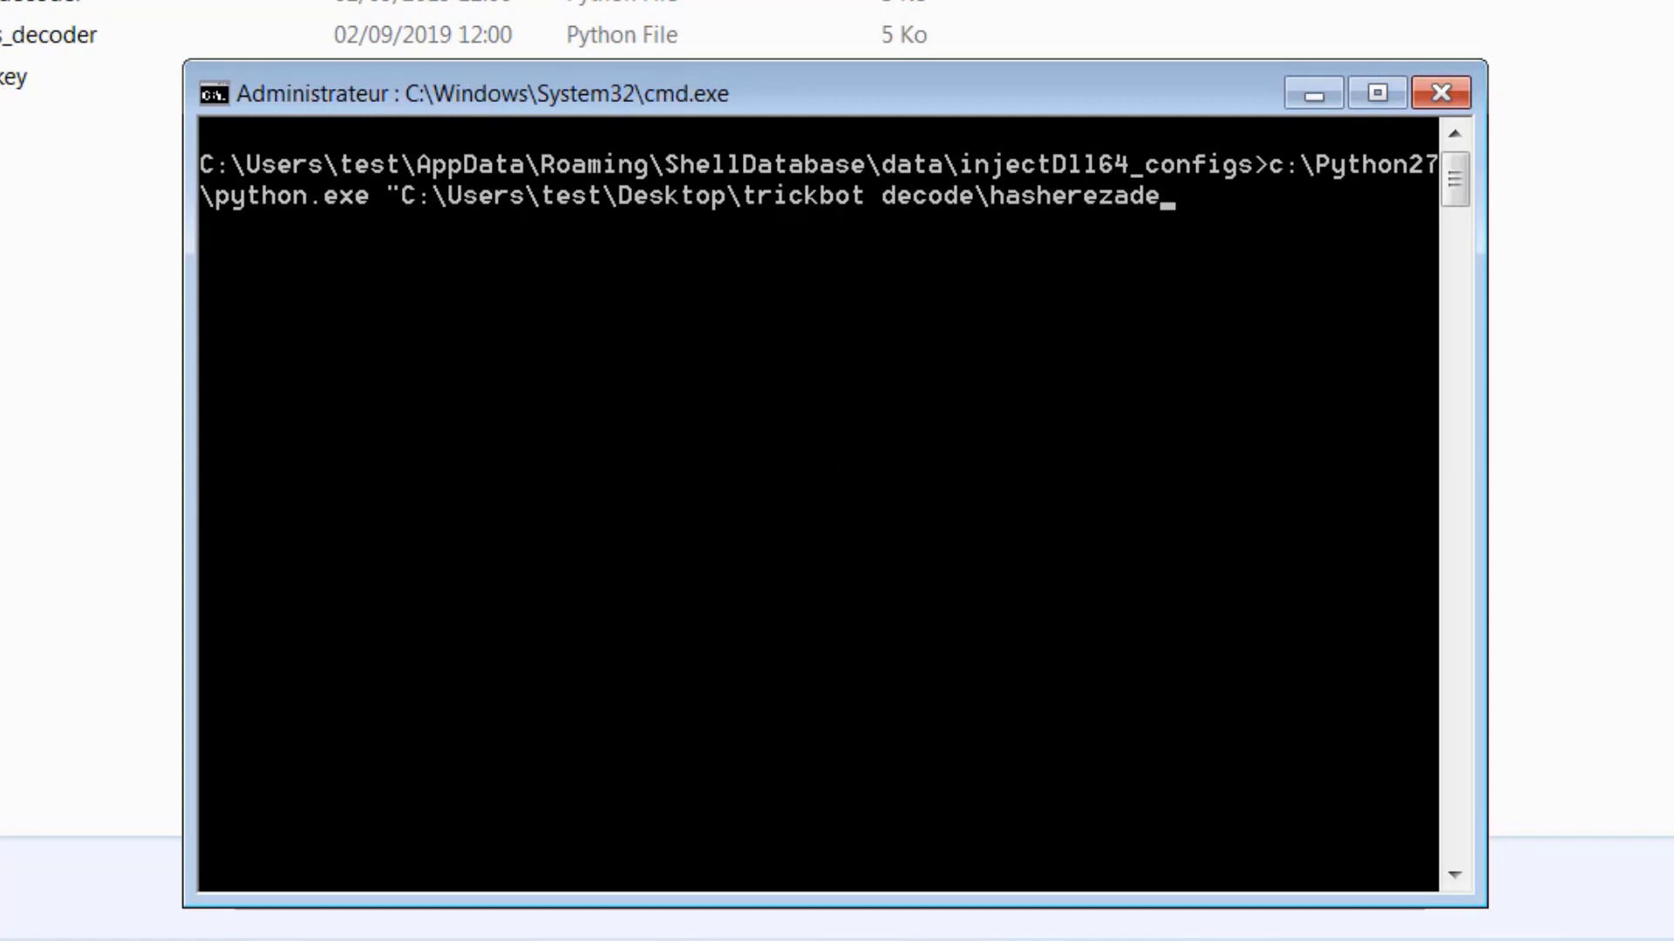
pyautogui.write('\\tri')
pyautogui.press('Tab')
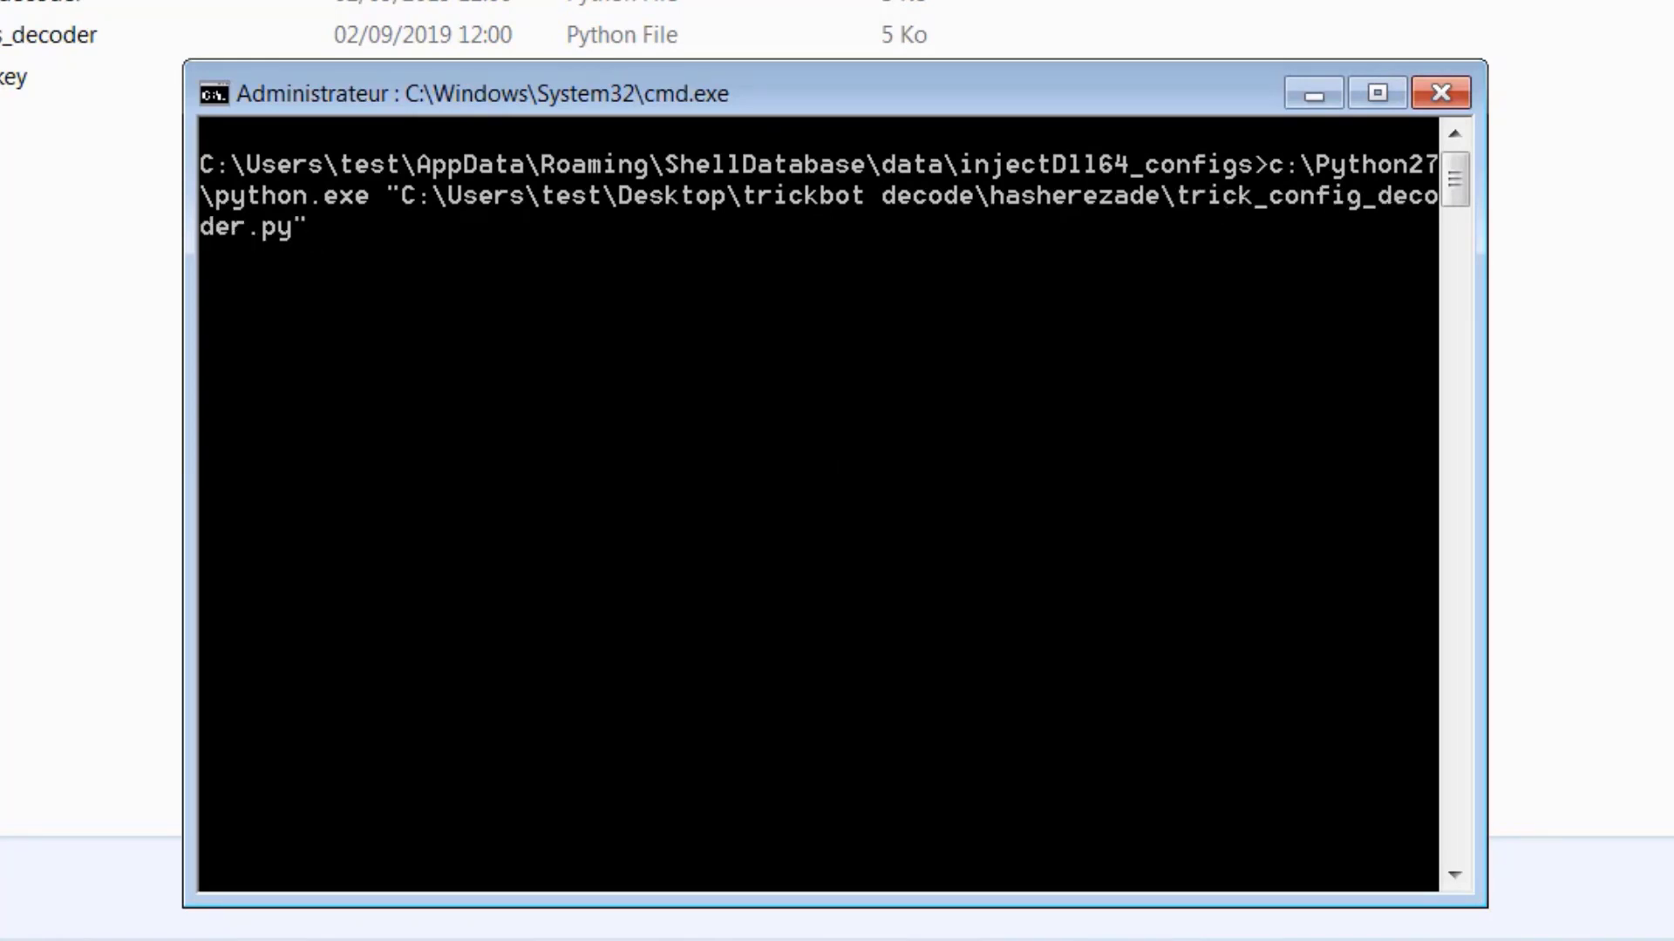
pyautogui.press('Return')
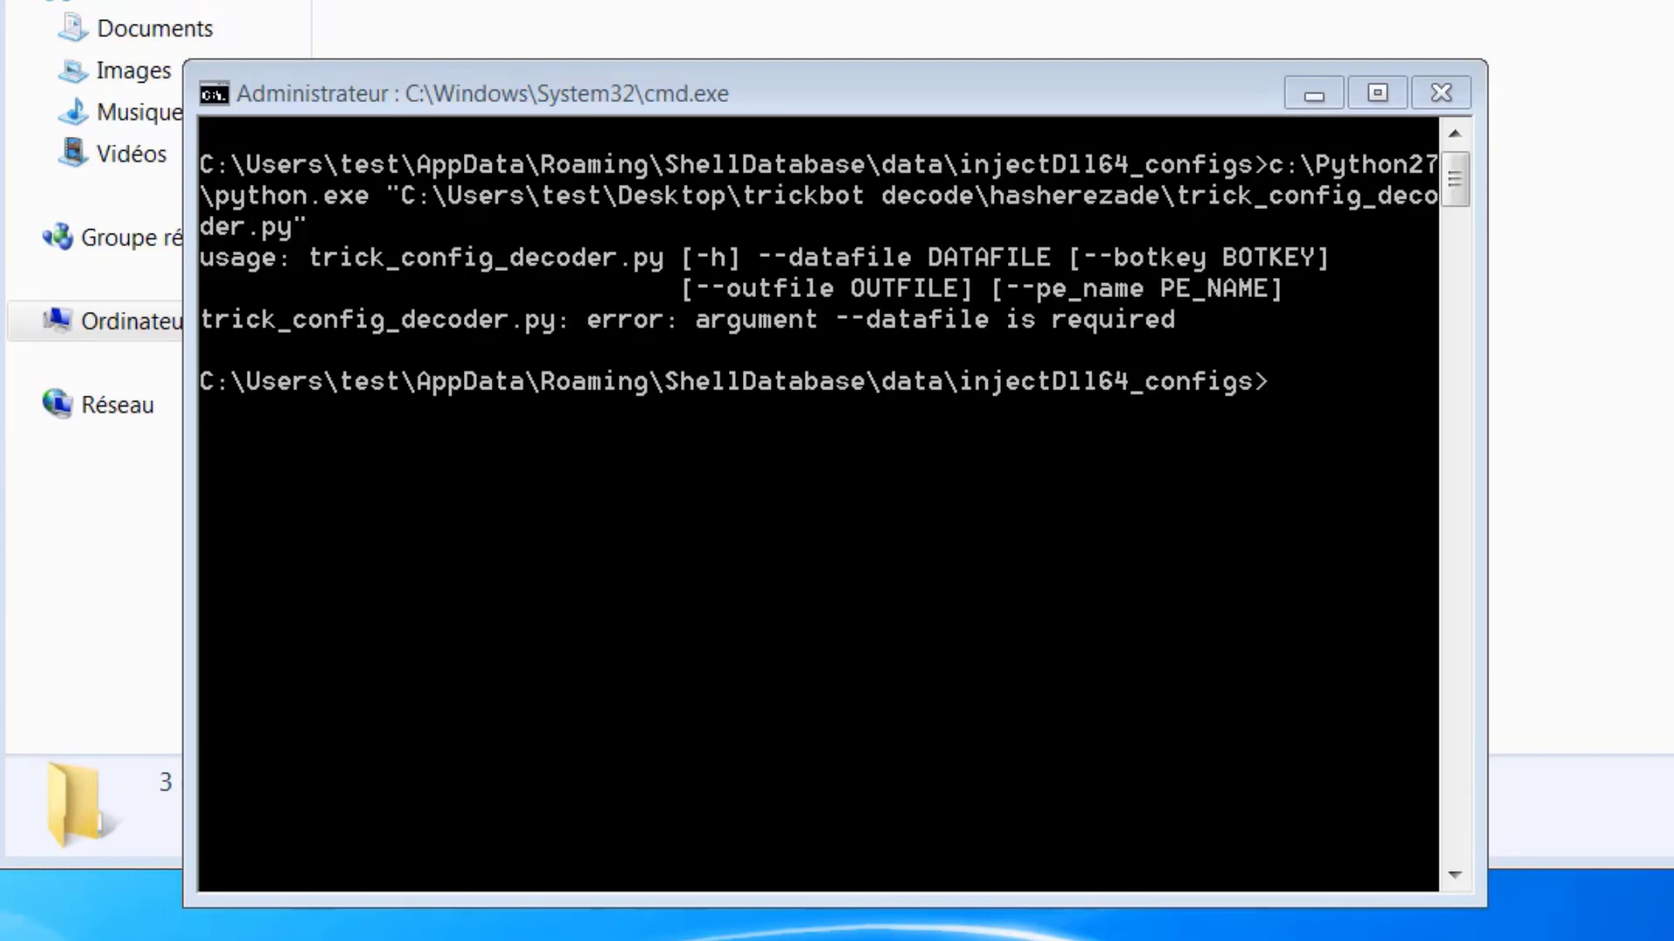
# - Run the config decoder again with --datafile dpost, the copied bot key for --botkey and --outfile dpost-out.txt
pyautogui.press('Up')
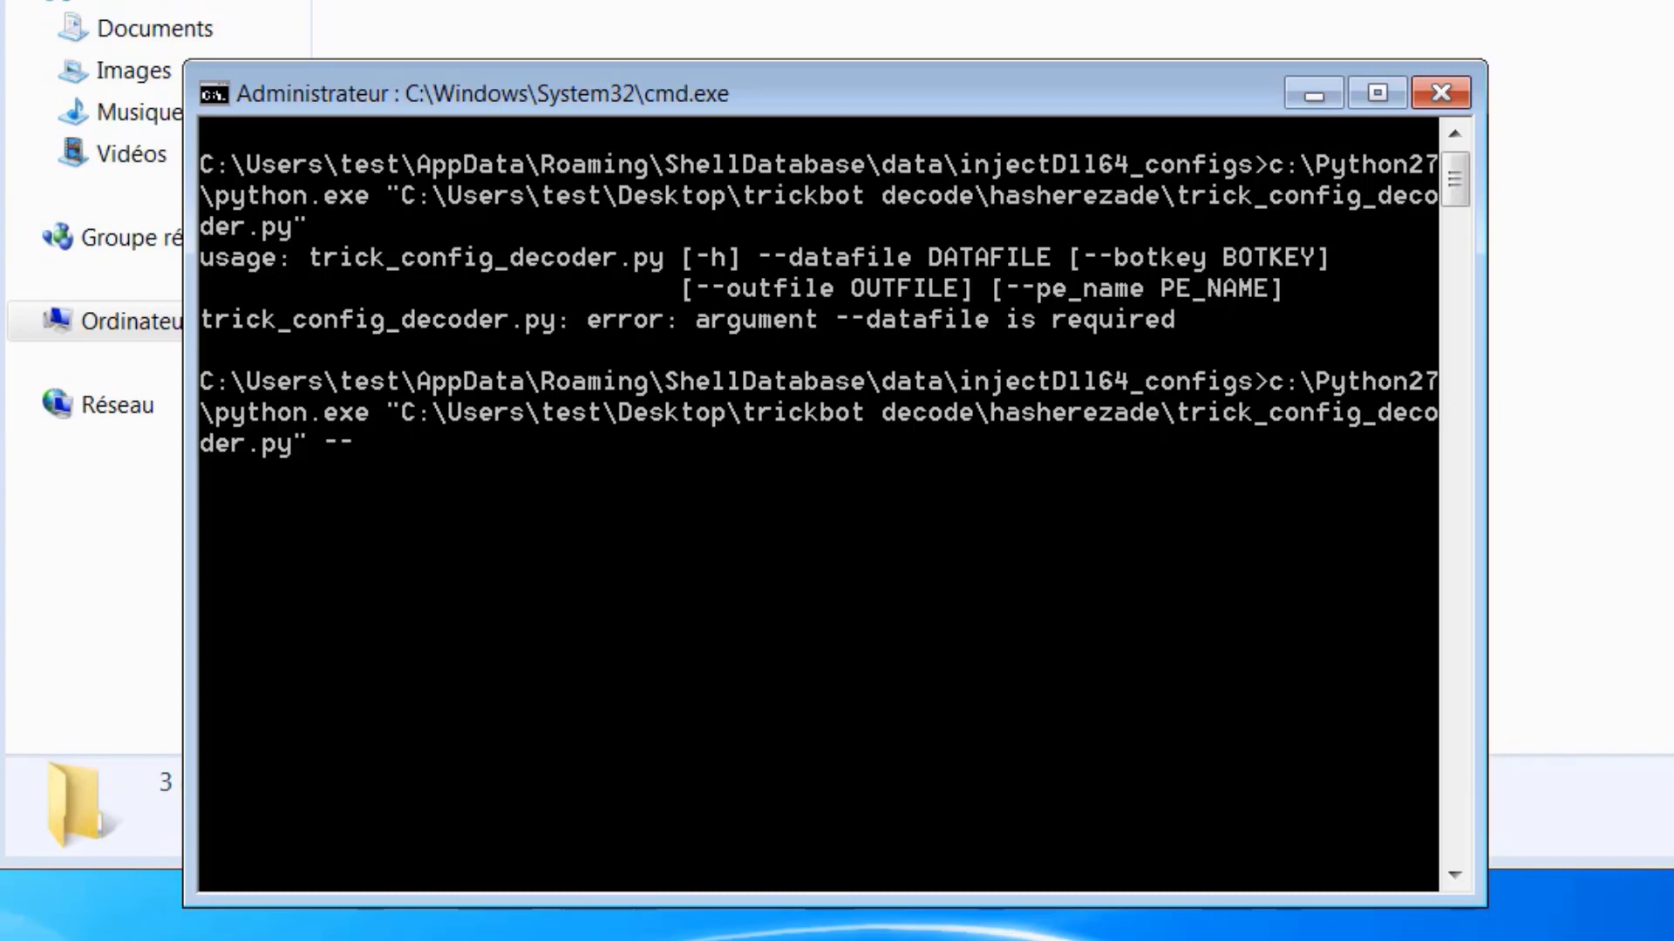
pyautogui.write('datafile ')
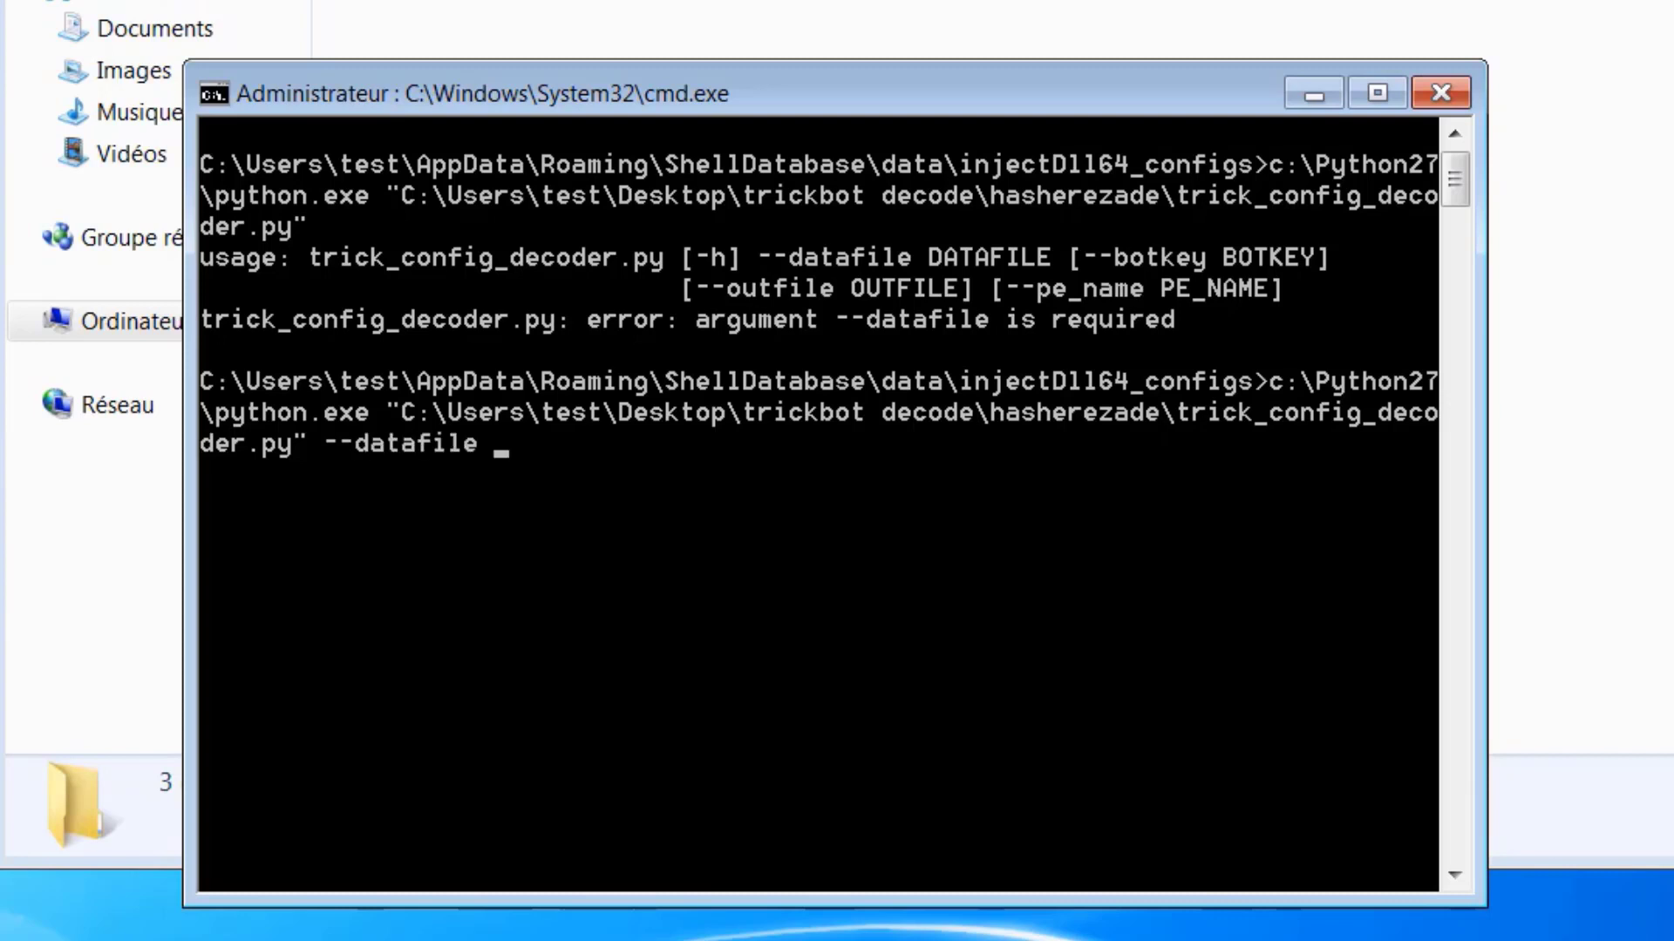
pyautogui.write('dpost --botkey')
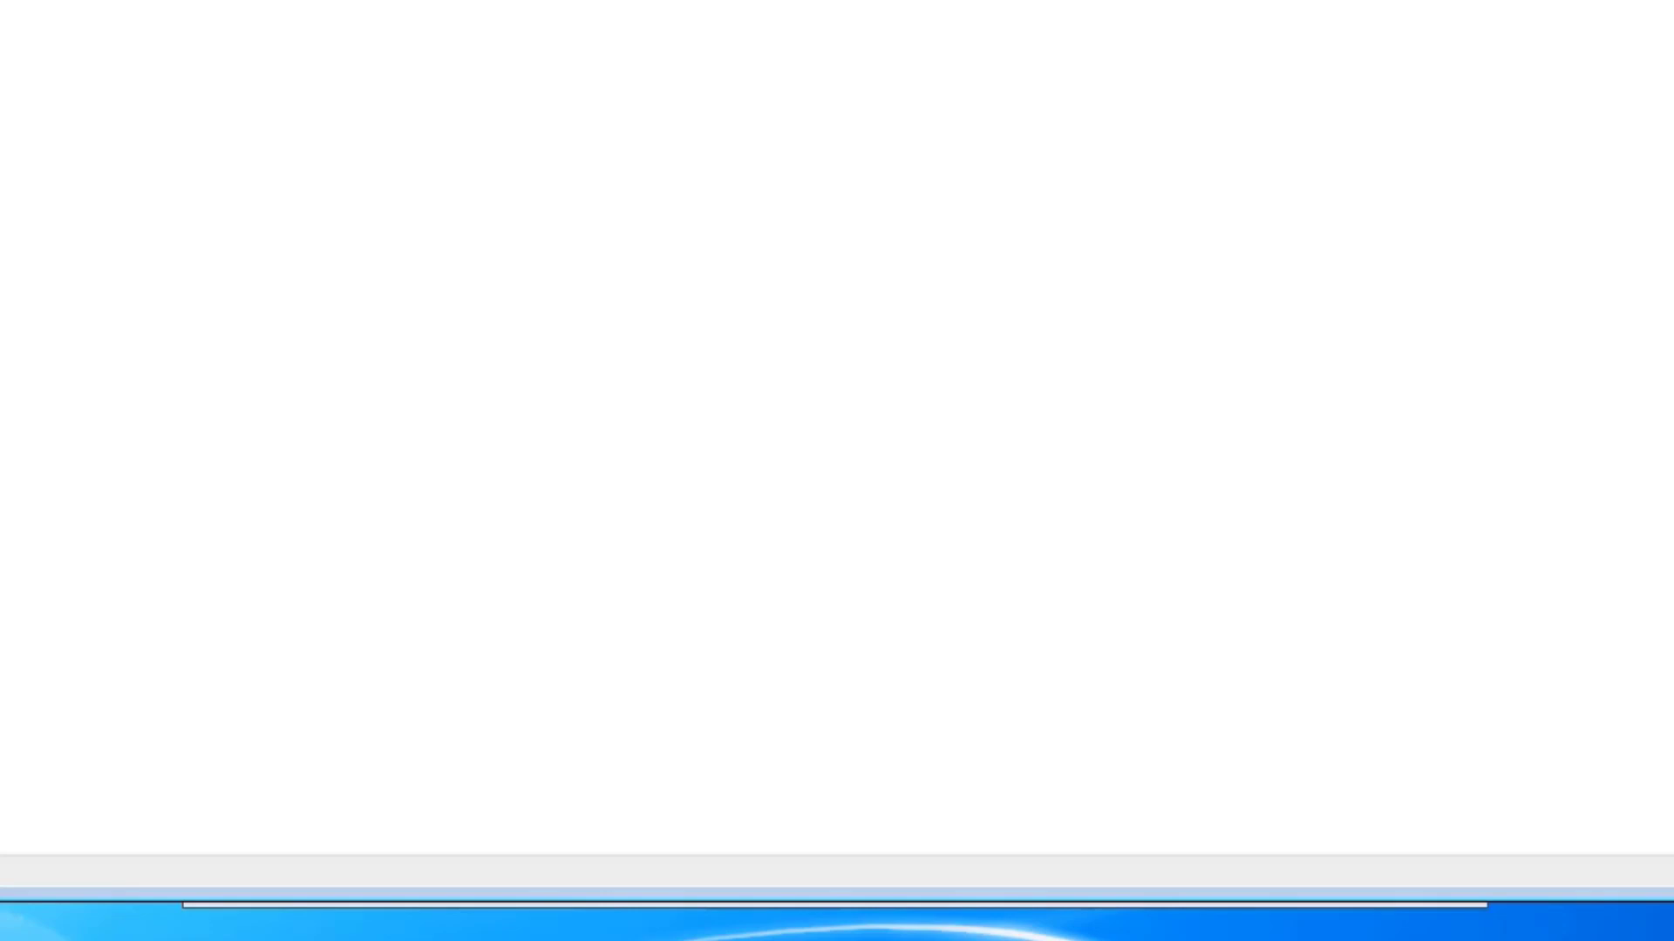
pyautogui.press('super+Down')
pyautogui.rightClick(748, 441)
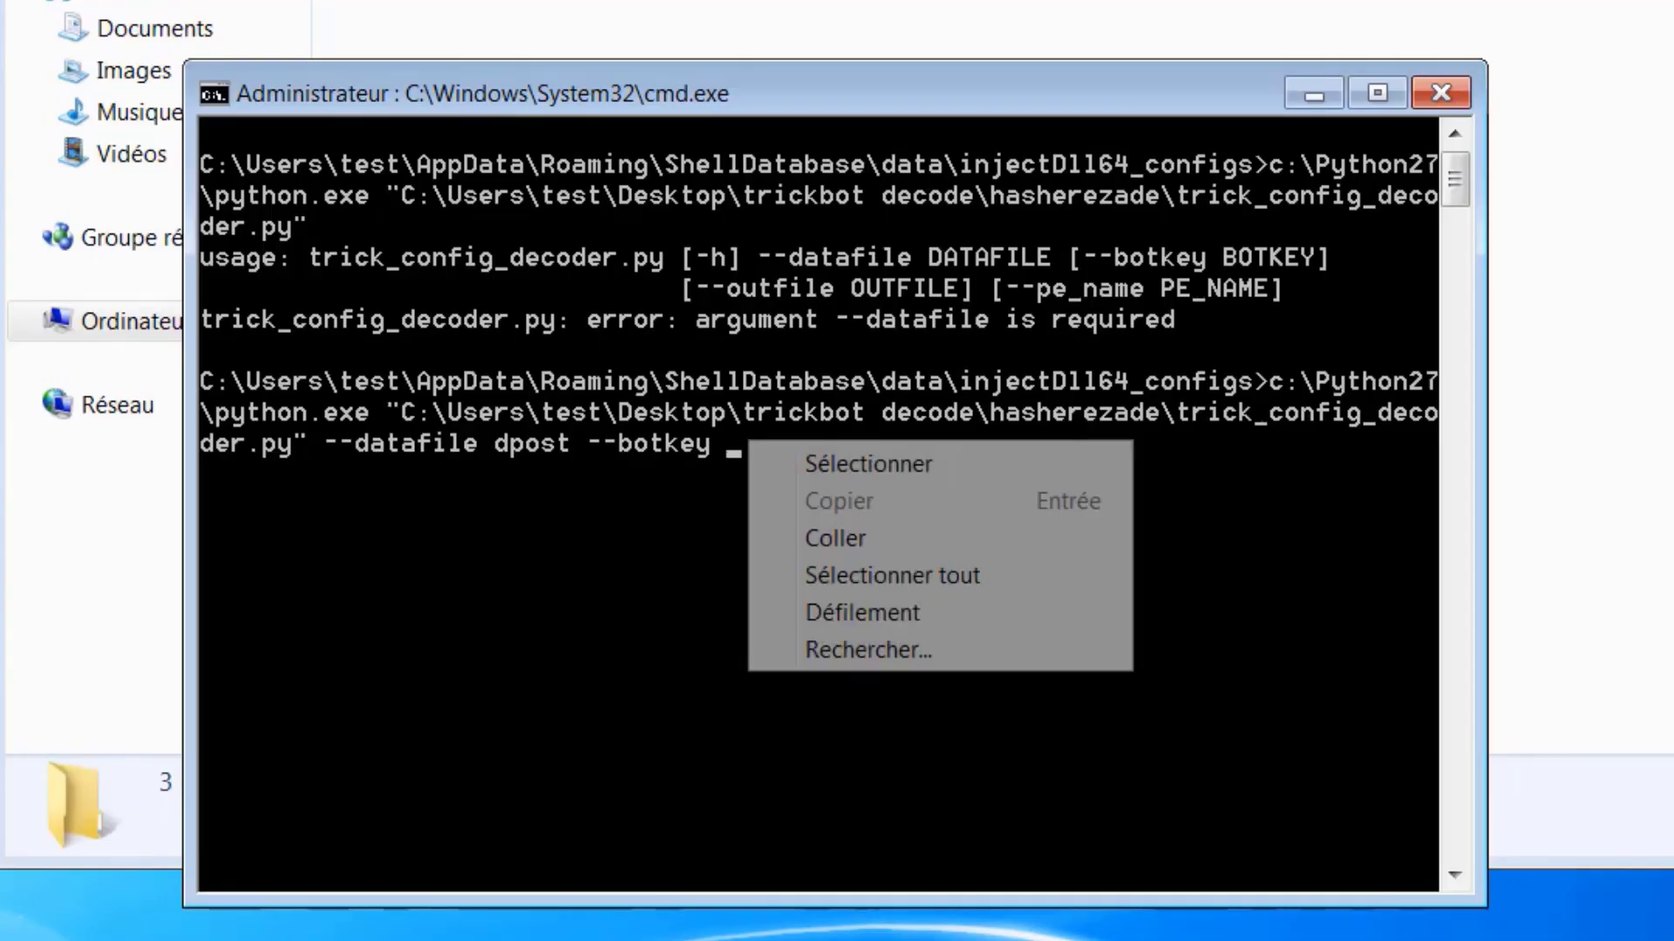
pyautogui.click(834, 537)
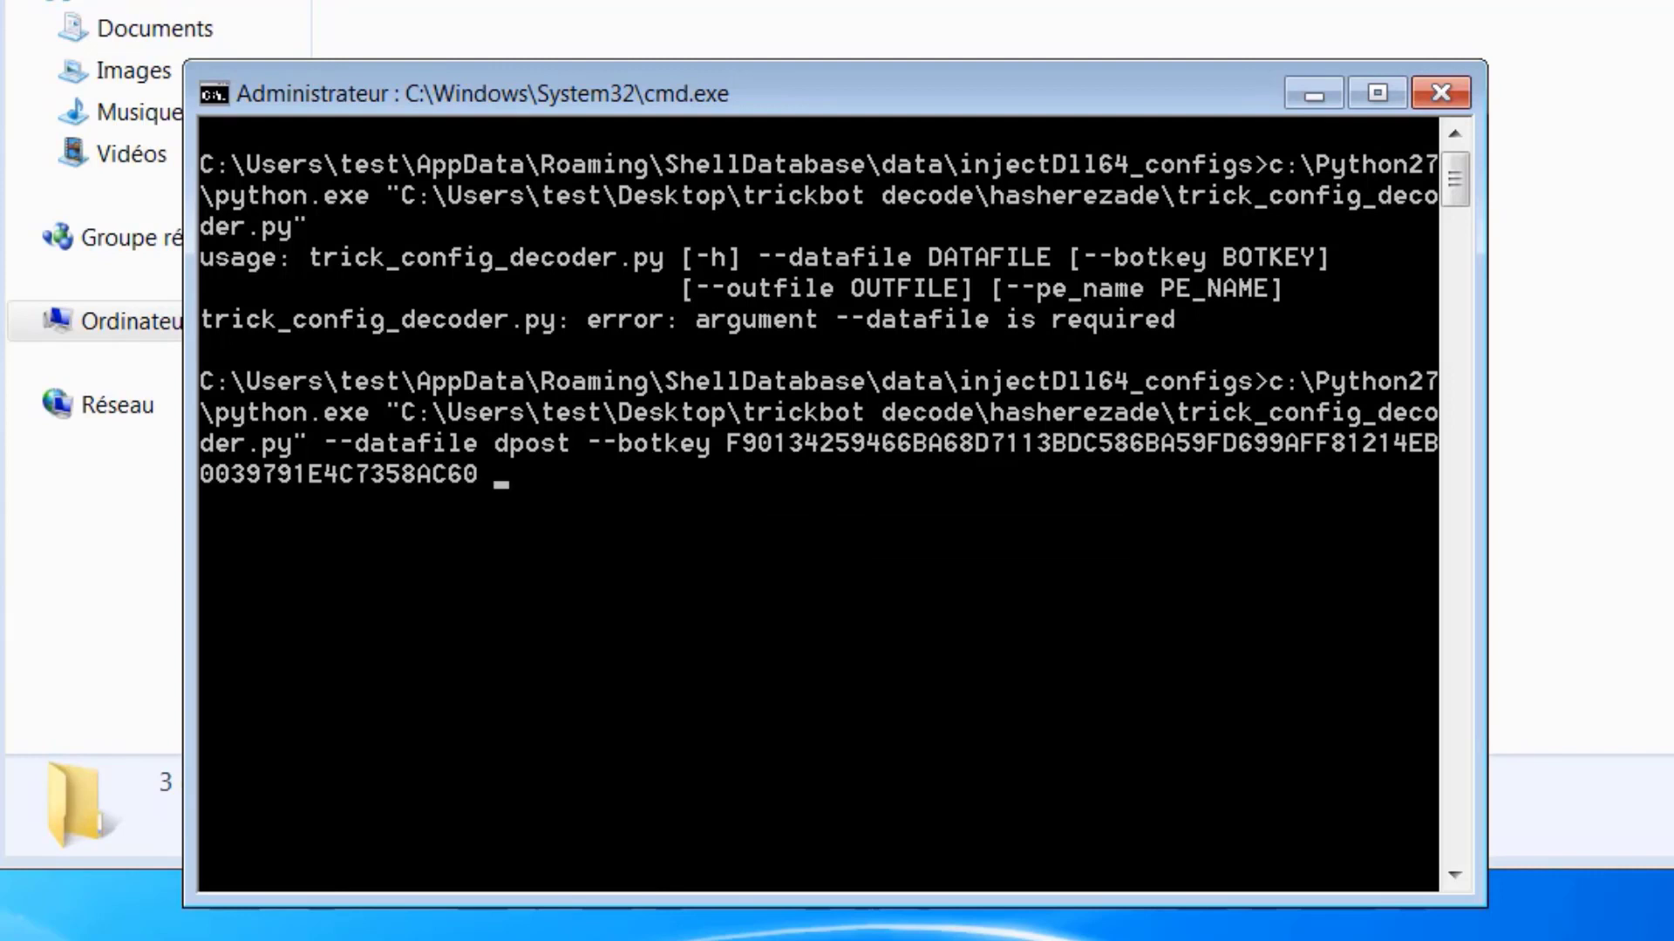
pyautogui.write('--outfile d')
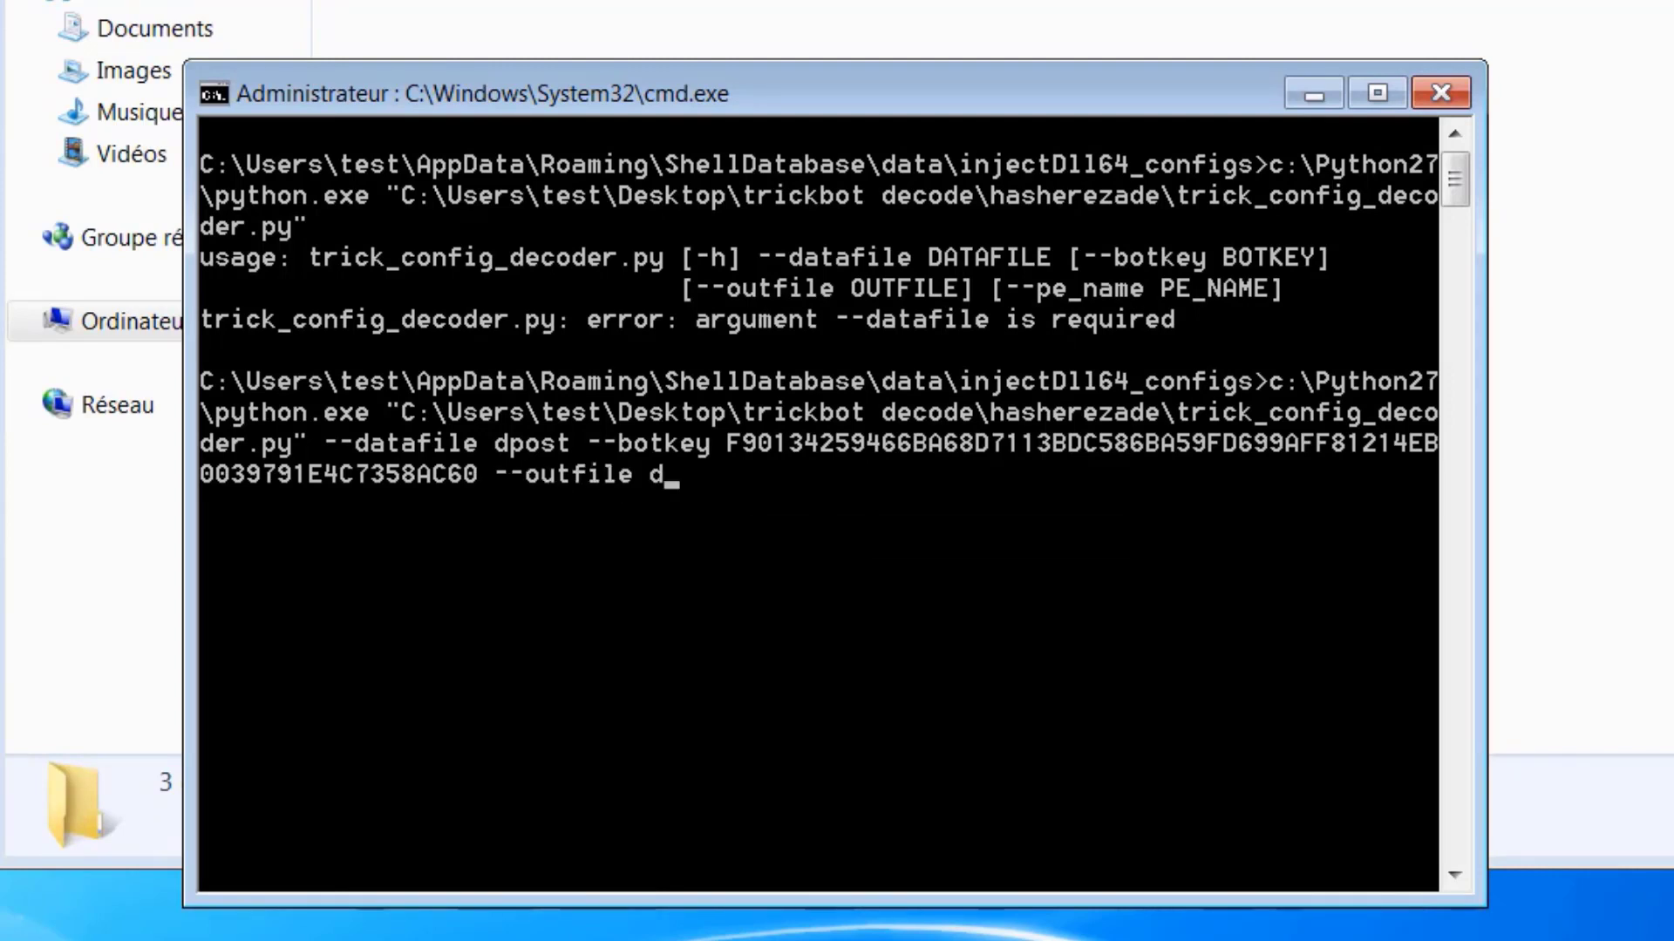
pyautogui.write('post-out.txt')
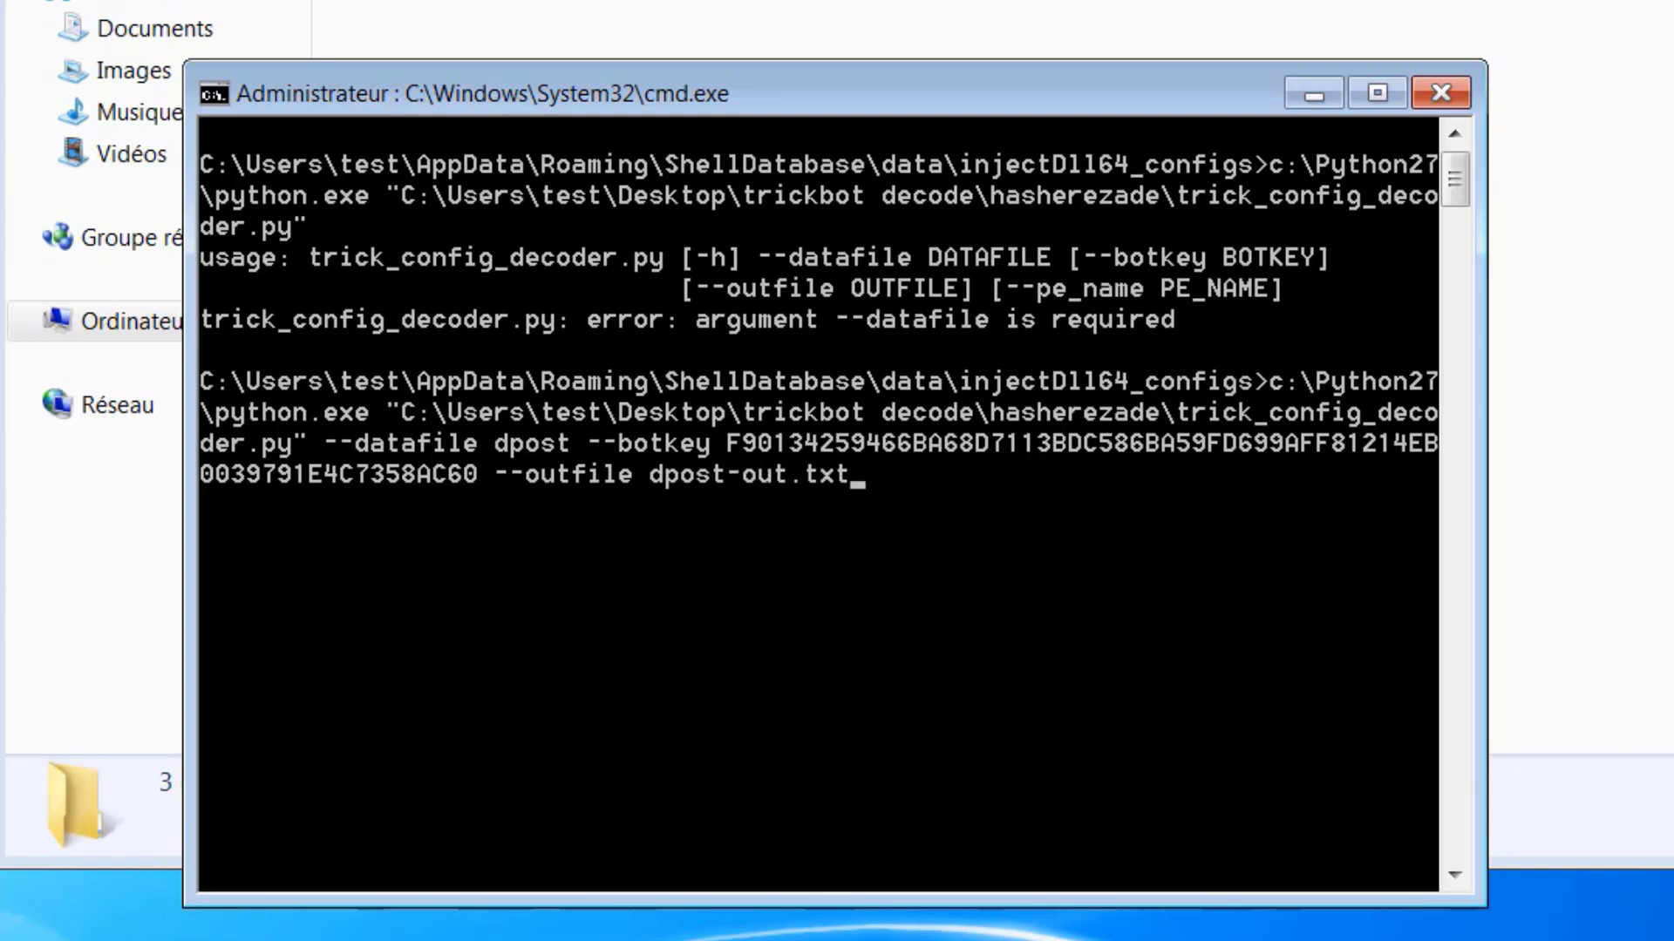
pyautogui.press('Return')
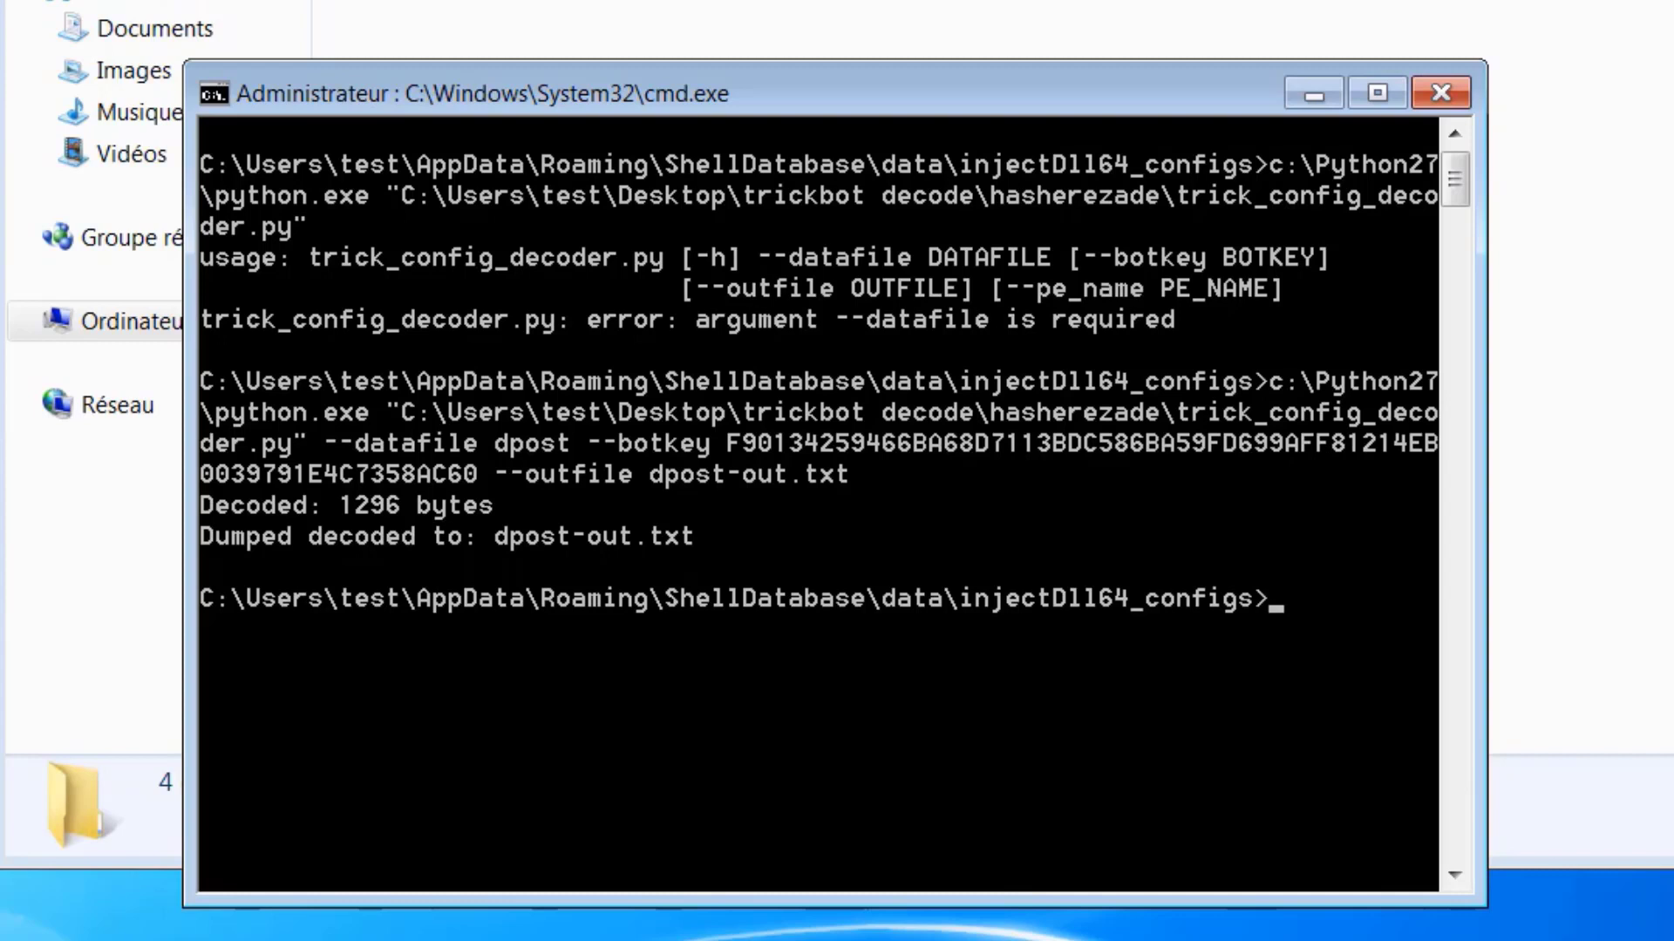
# - Recall the previous decoder command and change its --outfile name to dinj-out.txt
pyautogui.press('Up')
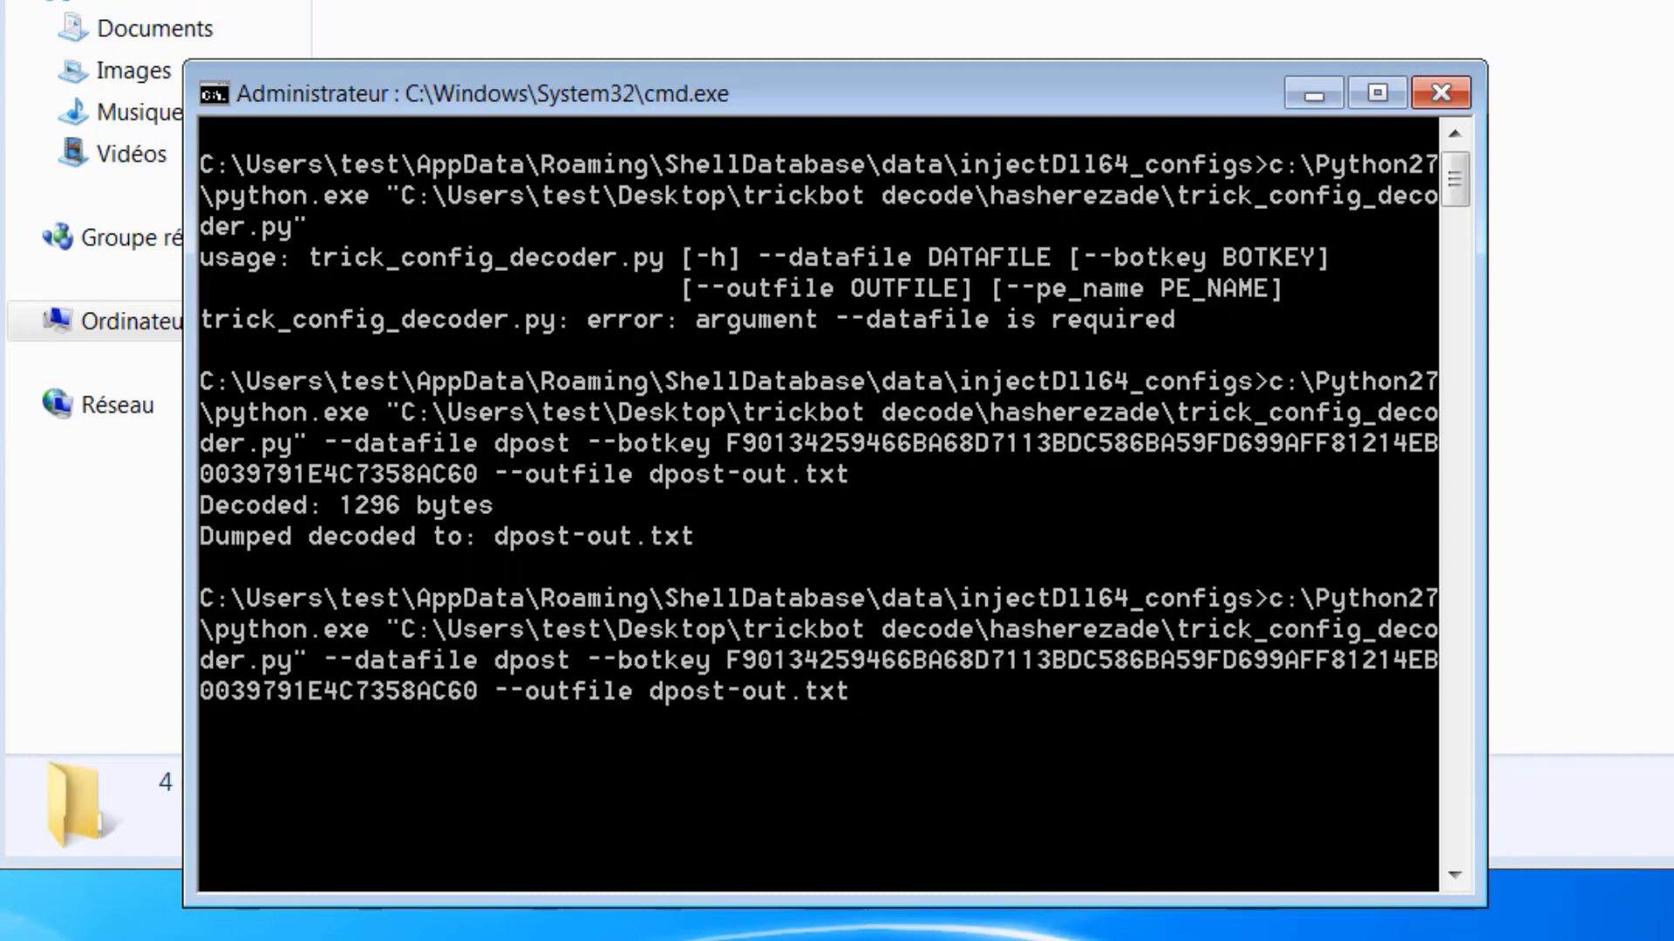
pyautogui.press('Left')
pyautogui.press('Left')
pyautogui.press('Left')
pyautogui.press('Left')
pyautogui.press('Left')
pyautogui.press('Left')
pyautogui.press('Left')
pyautogui.press('Left')
pyautogui.press('BackSpace')
pyautogui.press('BackSpace')
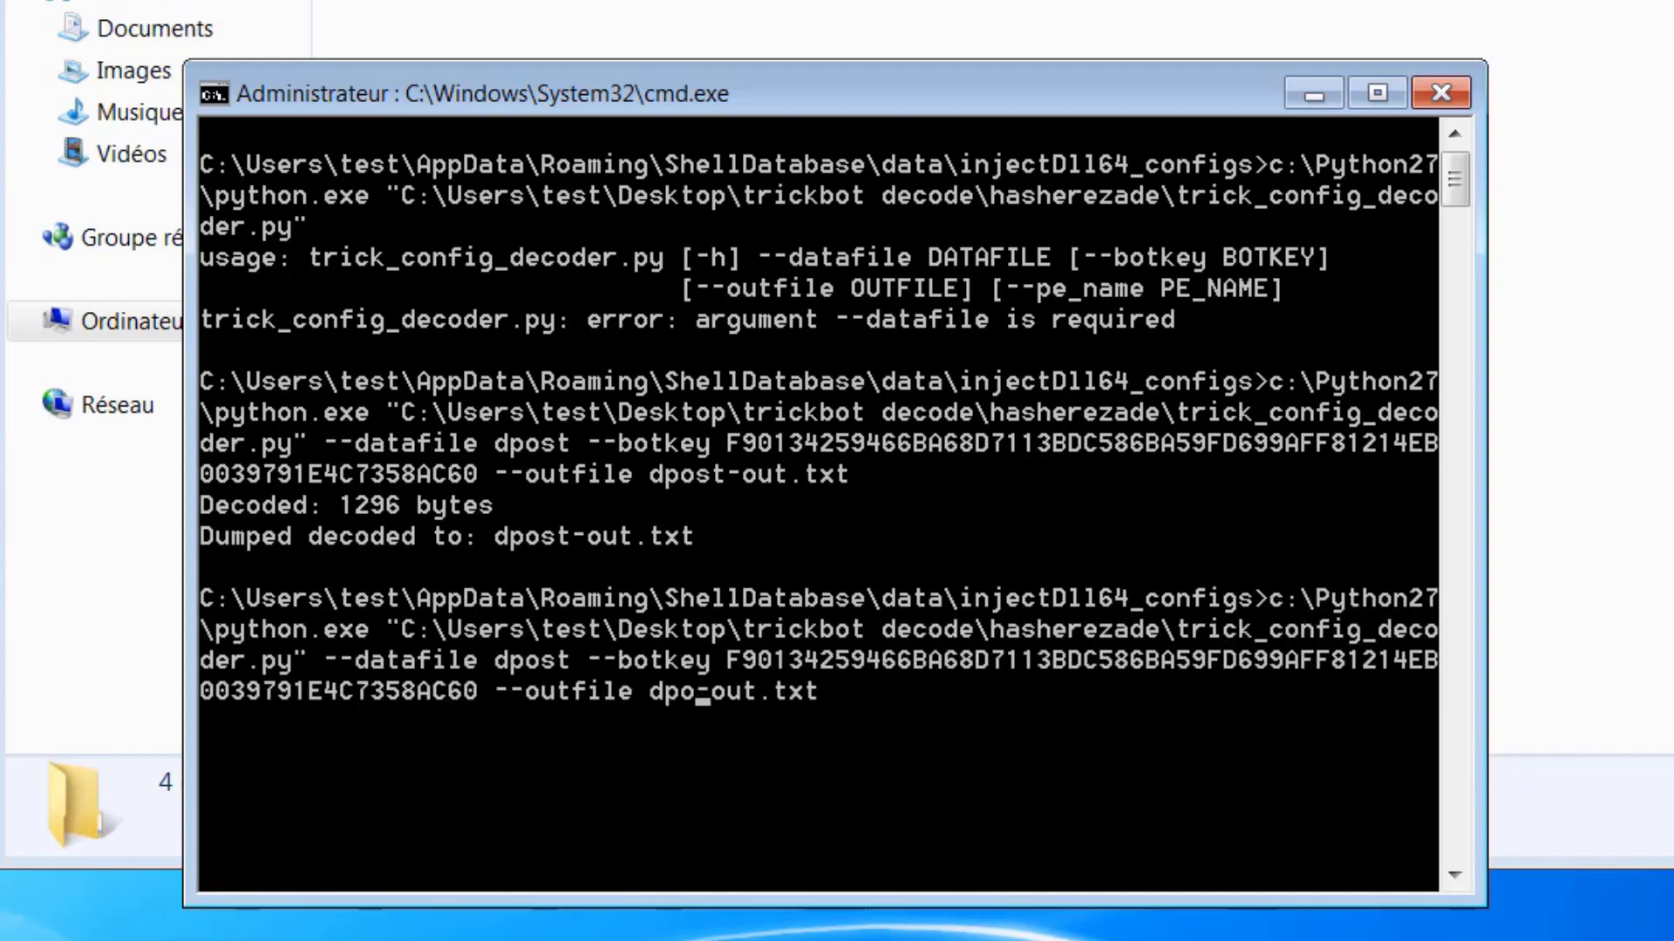
pyautogui.press('BackSpace')
pyautogui.press('BackSpace')
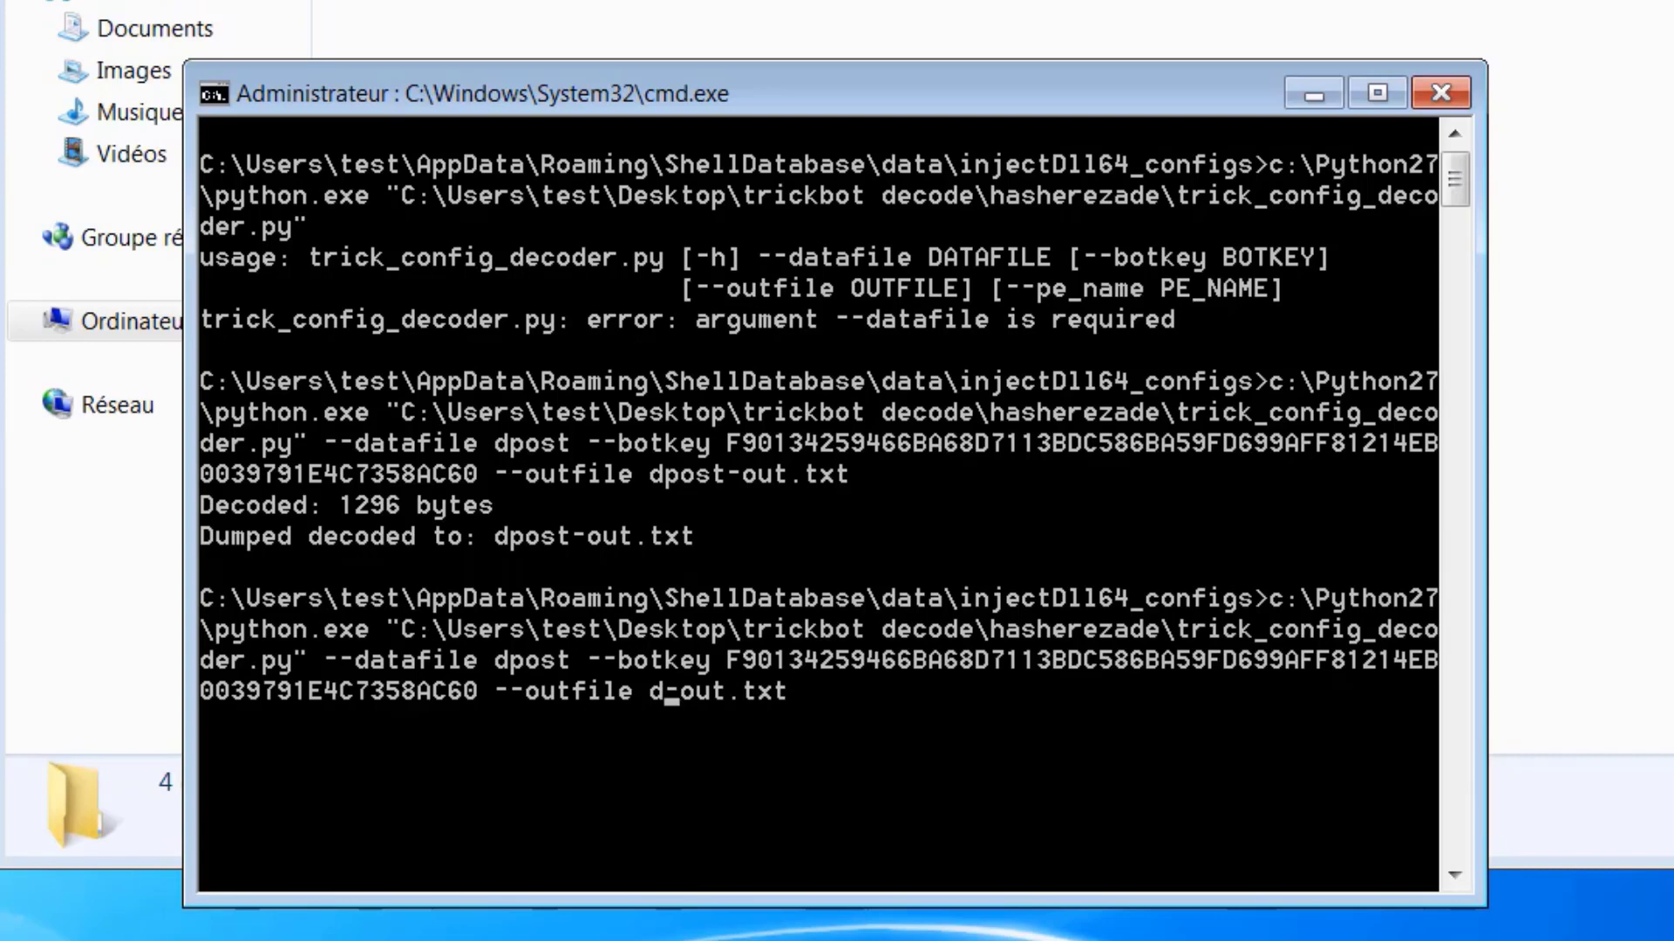
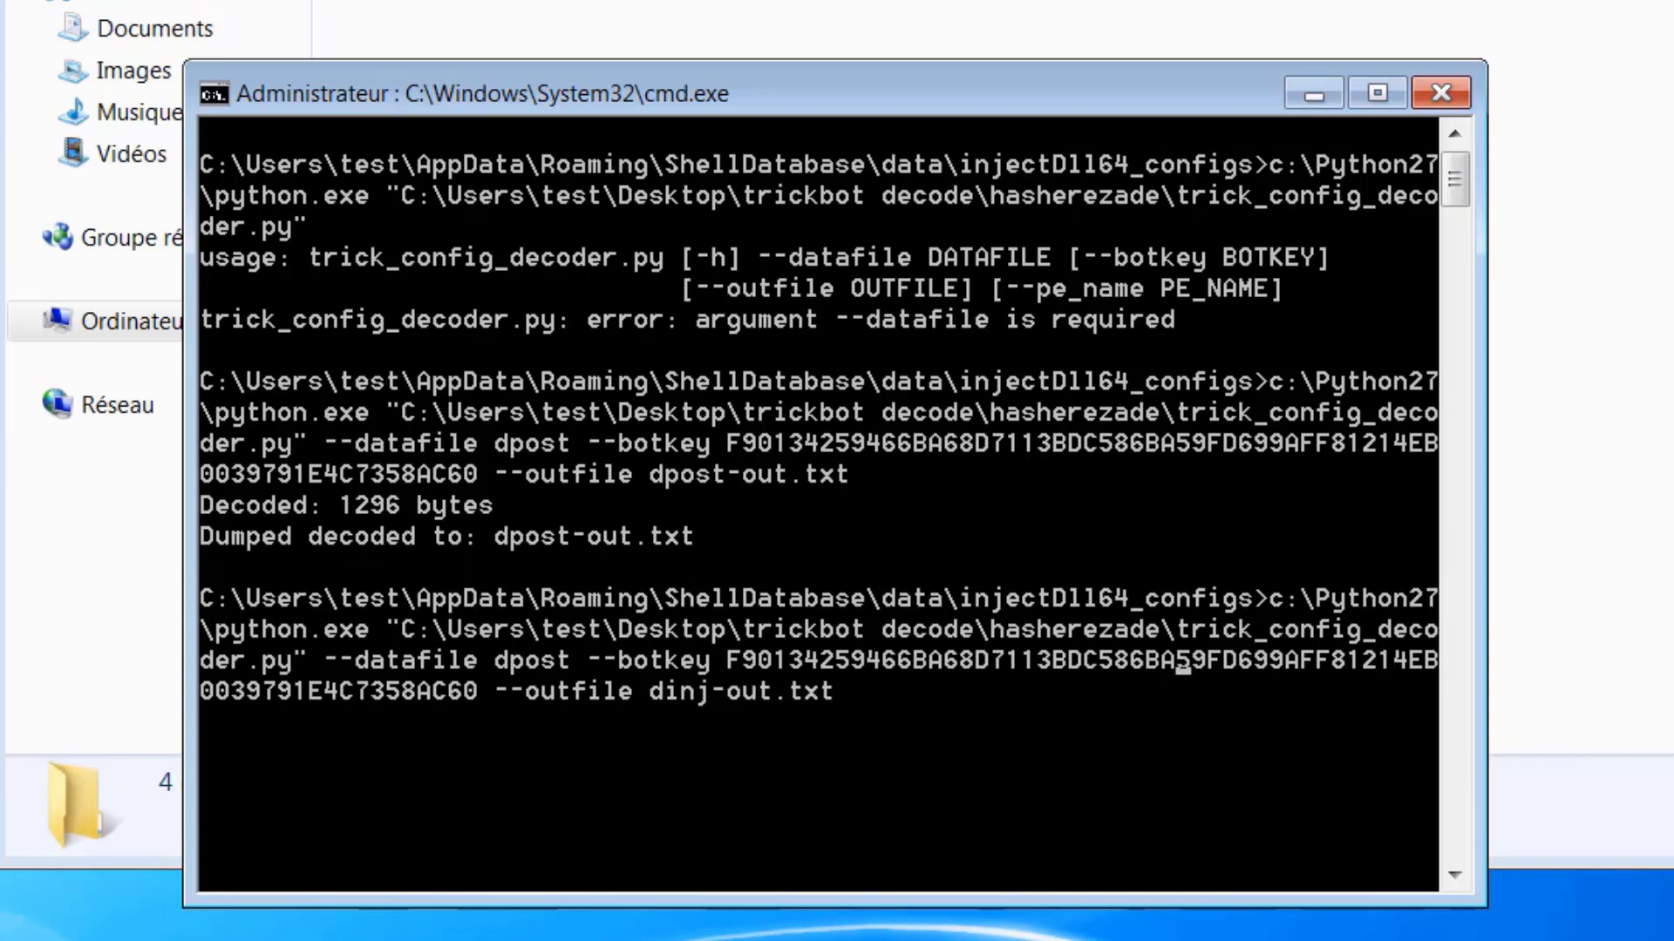
# - Set the recalled command's --datafile argument to dinj and run it to decode that config
pyautogui.press('Left')
pyautogui.press('Left')
pyautogui.press('Left')
pyautogui.press('Left')
pyautogui.press('Left')
pyautogui.press('Left')
pyautogui.press('Left')
pyautogui.press('Left')
pyautogui.press('Left')
pyautogui.press('Left')
pyautogui.press('Left')
pyautogui.press('Left')
pyautogui.press('Left')
pyautogui.press('Left')
pyautogui.press('Left')
pyautogui.press('Left')
pyautogui.press('Left')
pyautogui.press('Left')
pyautogui.press('Left')
pyautogui.press('Left')
pyautogui.press('BackSpace')
pyautogui.press('BackSpace')
pyautogui.press('BackSpace')
pyautogui.press('BackSpace')
pyautogui.write('i')
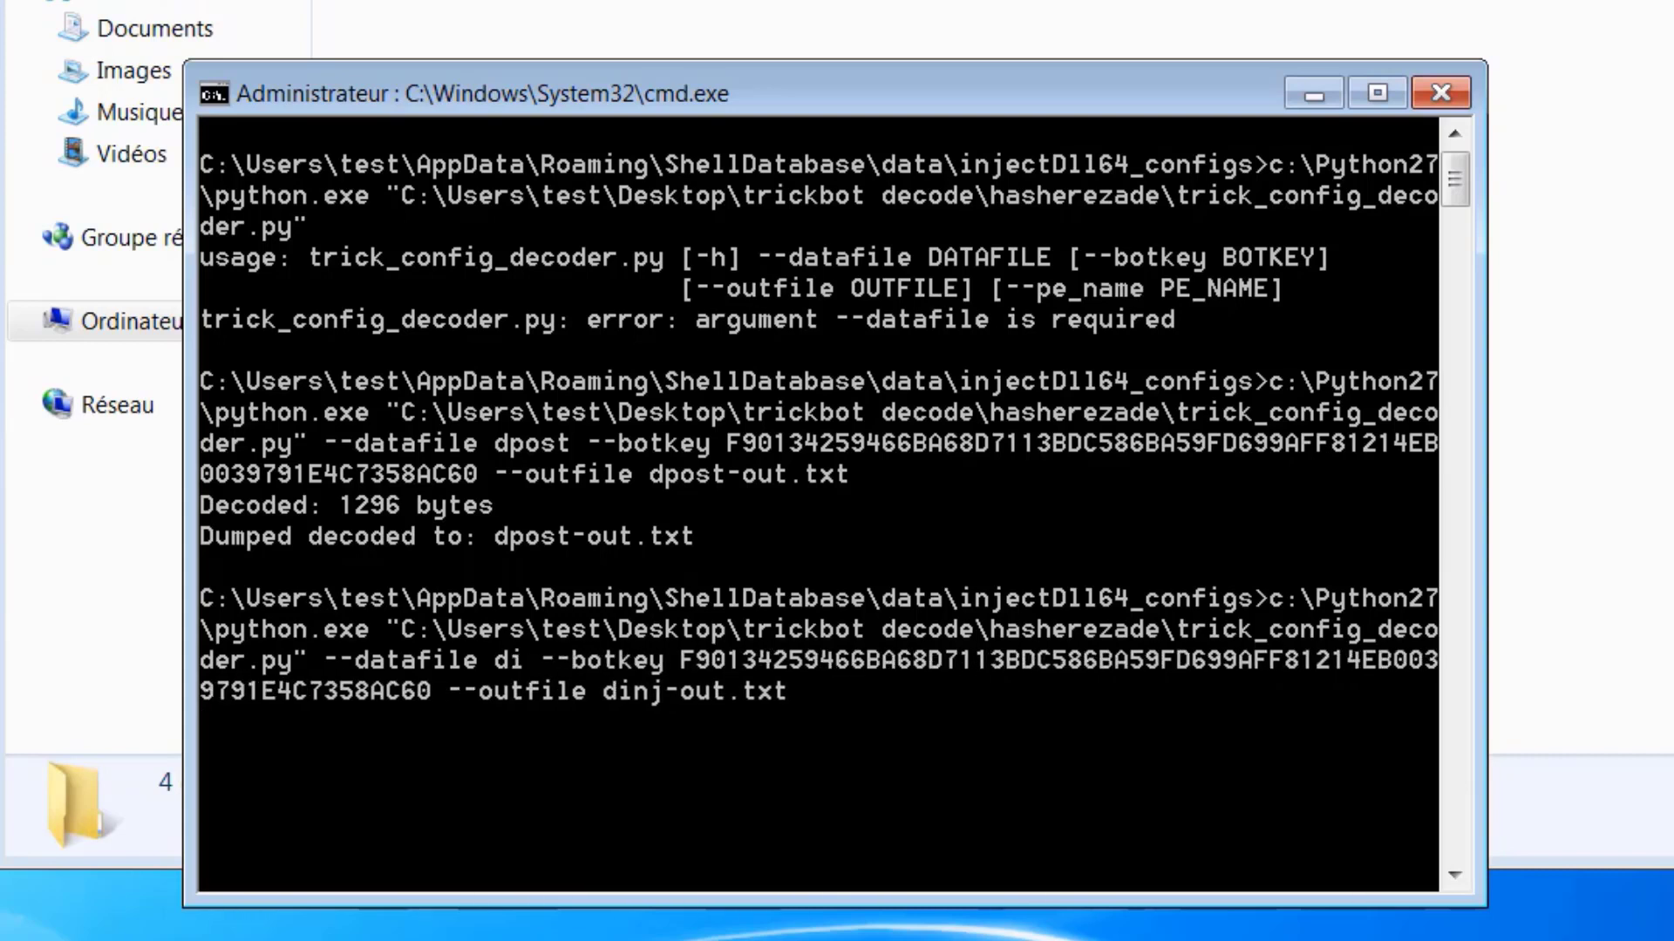
pyautogui.write('nj')
pyautogui.press('Return')
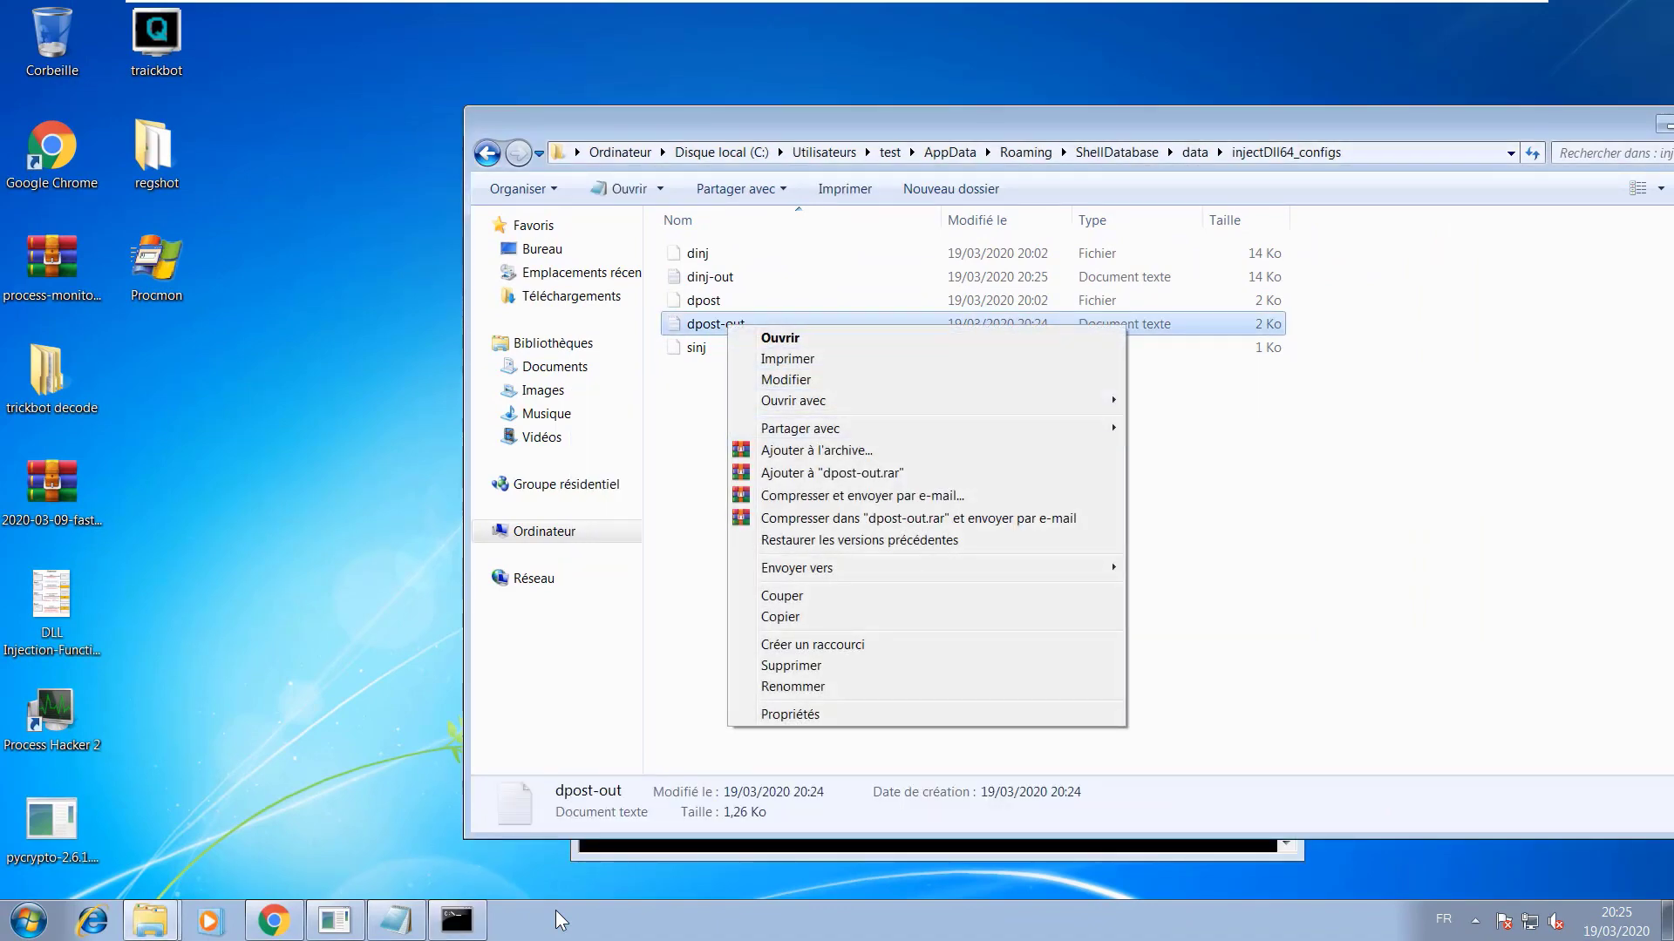
# - Open the decoded dpost-out file in WordPad and examine the handler addresses inside its dpost block
pyautogui.press('Down')
pyautogui.press('Down')
pyautogui.press('Down')
pyautogui.press('Down')
pyautogui.press('Right')
pyautogui.press('Down')
pyautogui.press('Return')
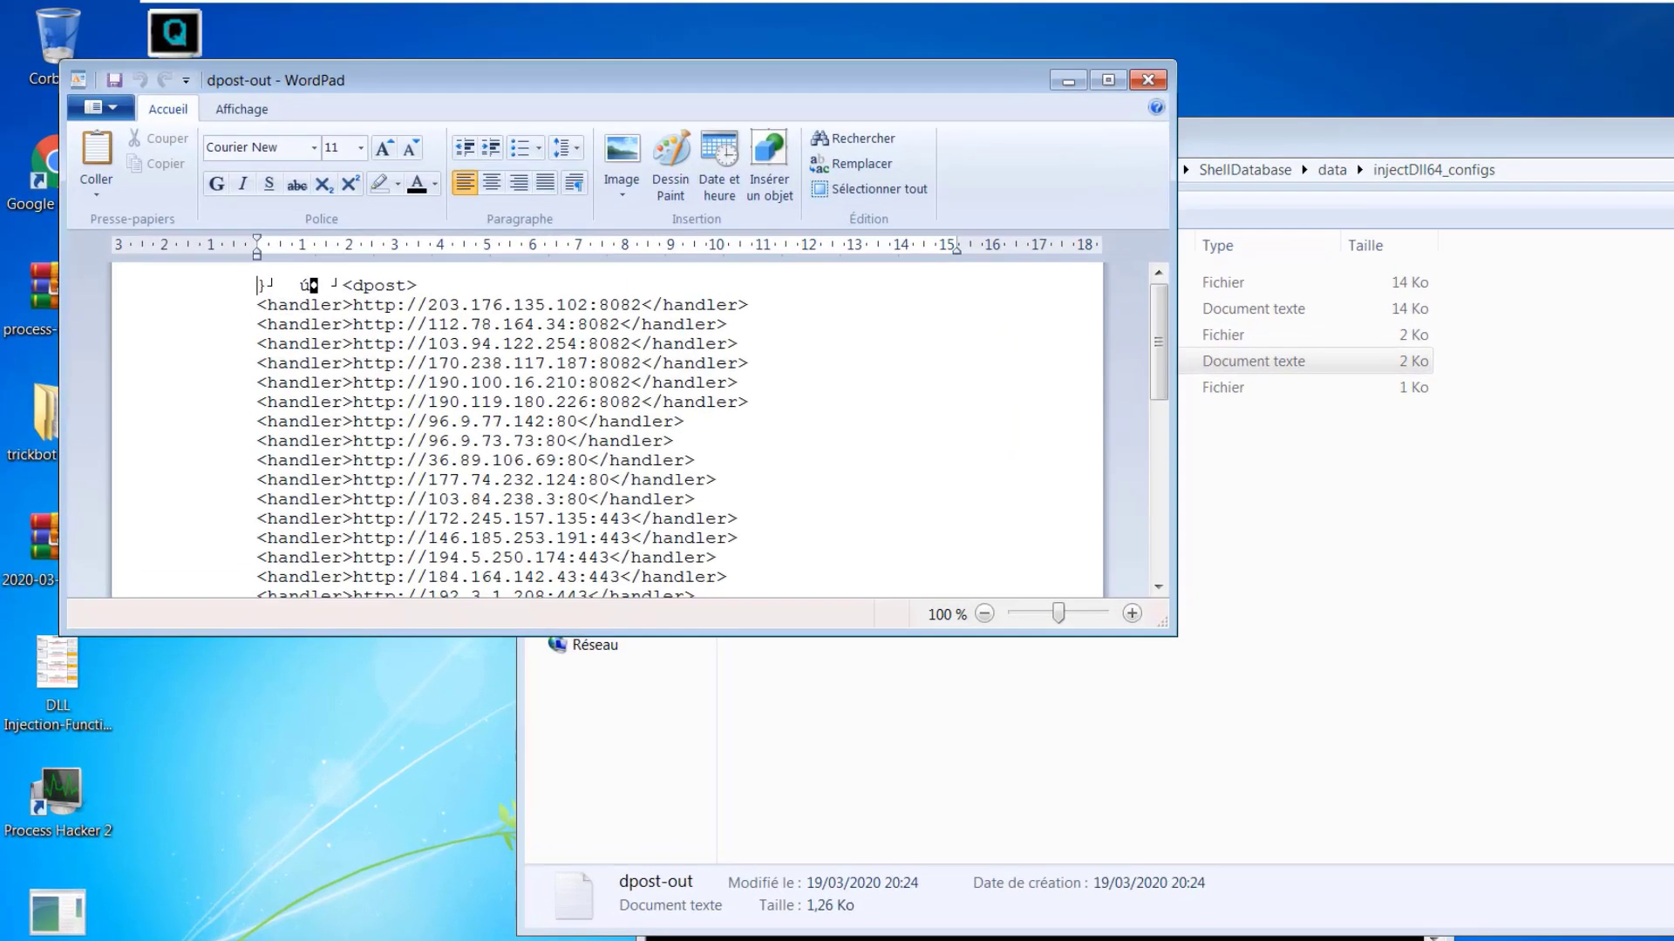
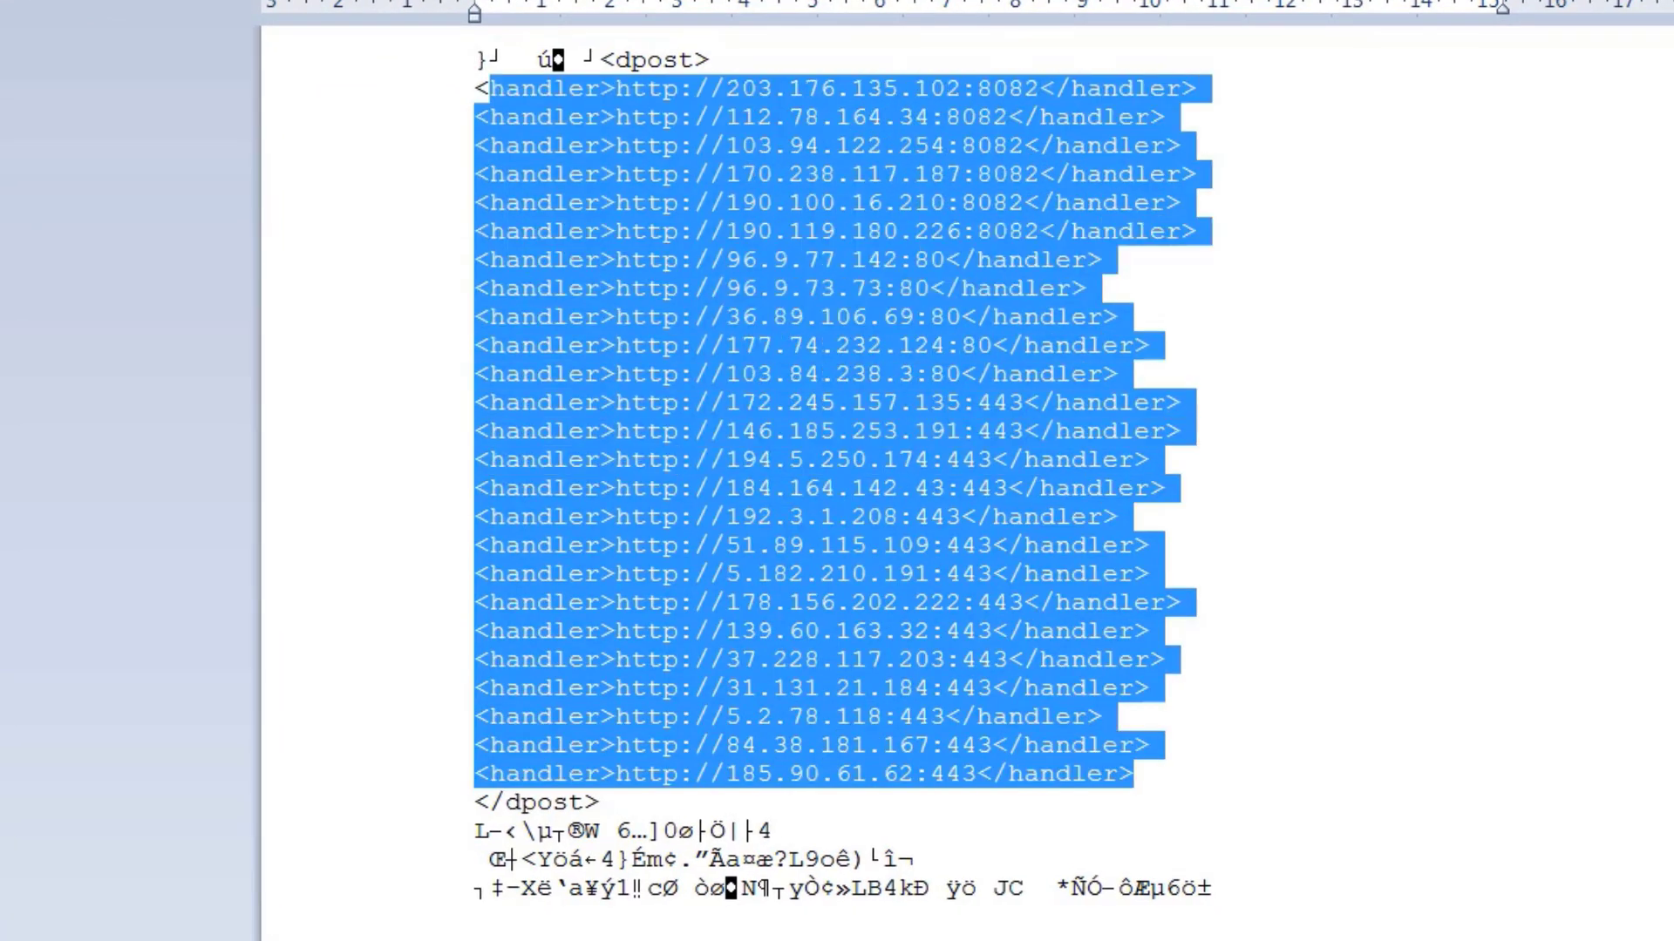
pyautogui.hotkey('shift', 'Left')
pyautogui.click(710, 231)
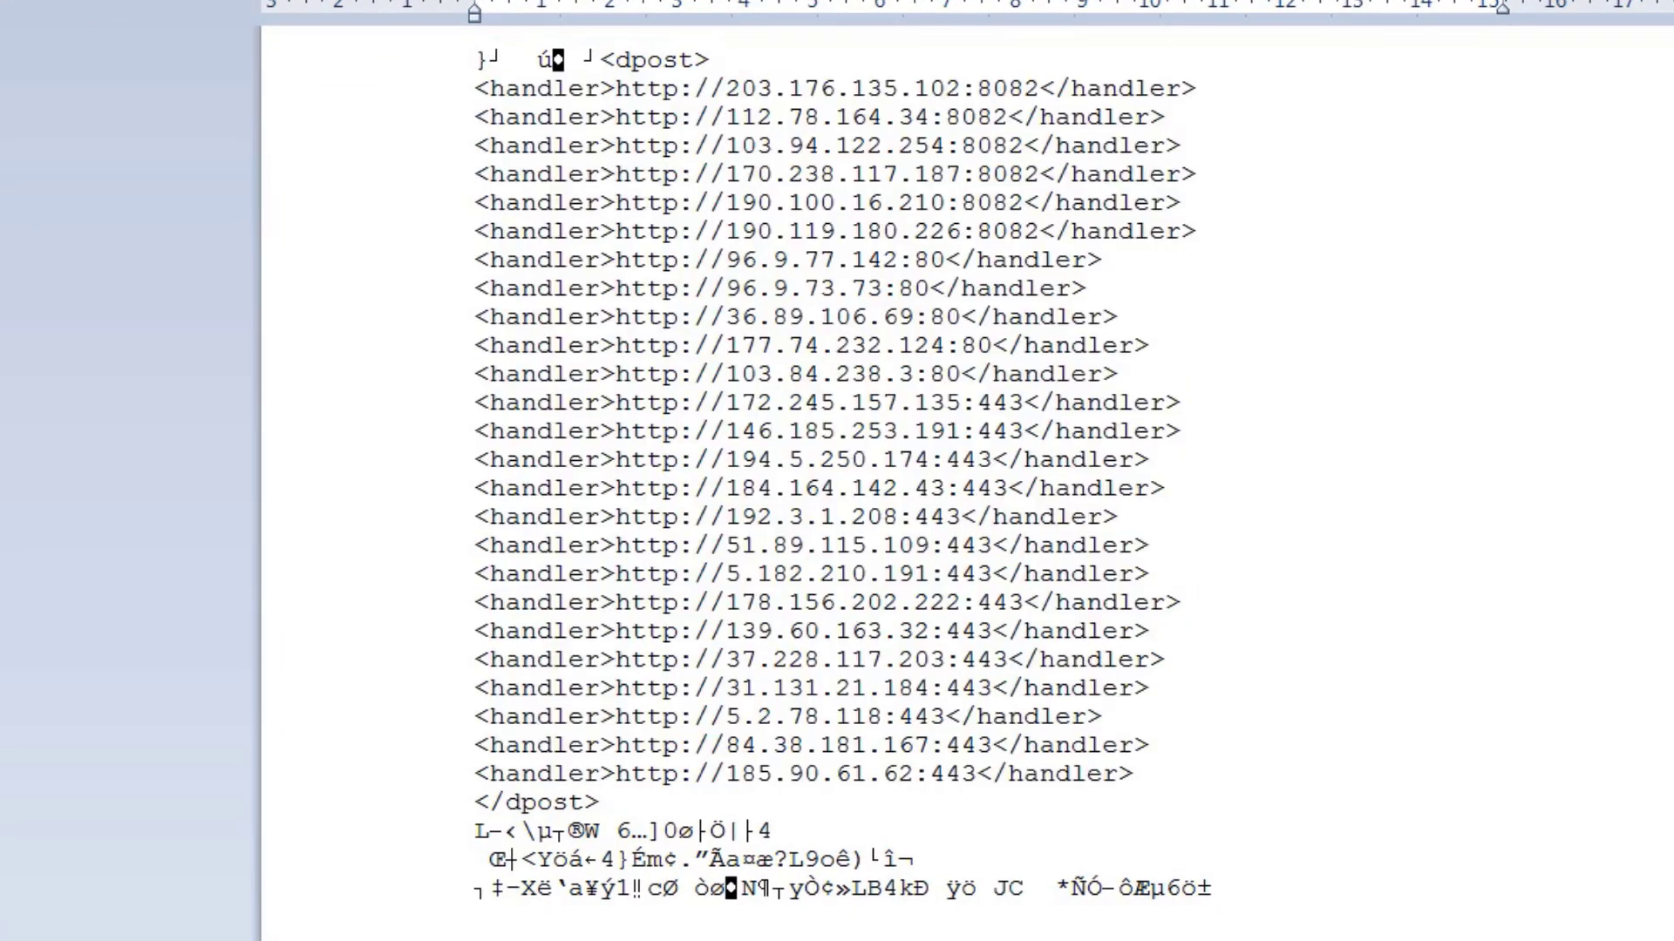
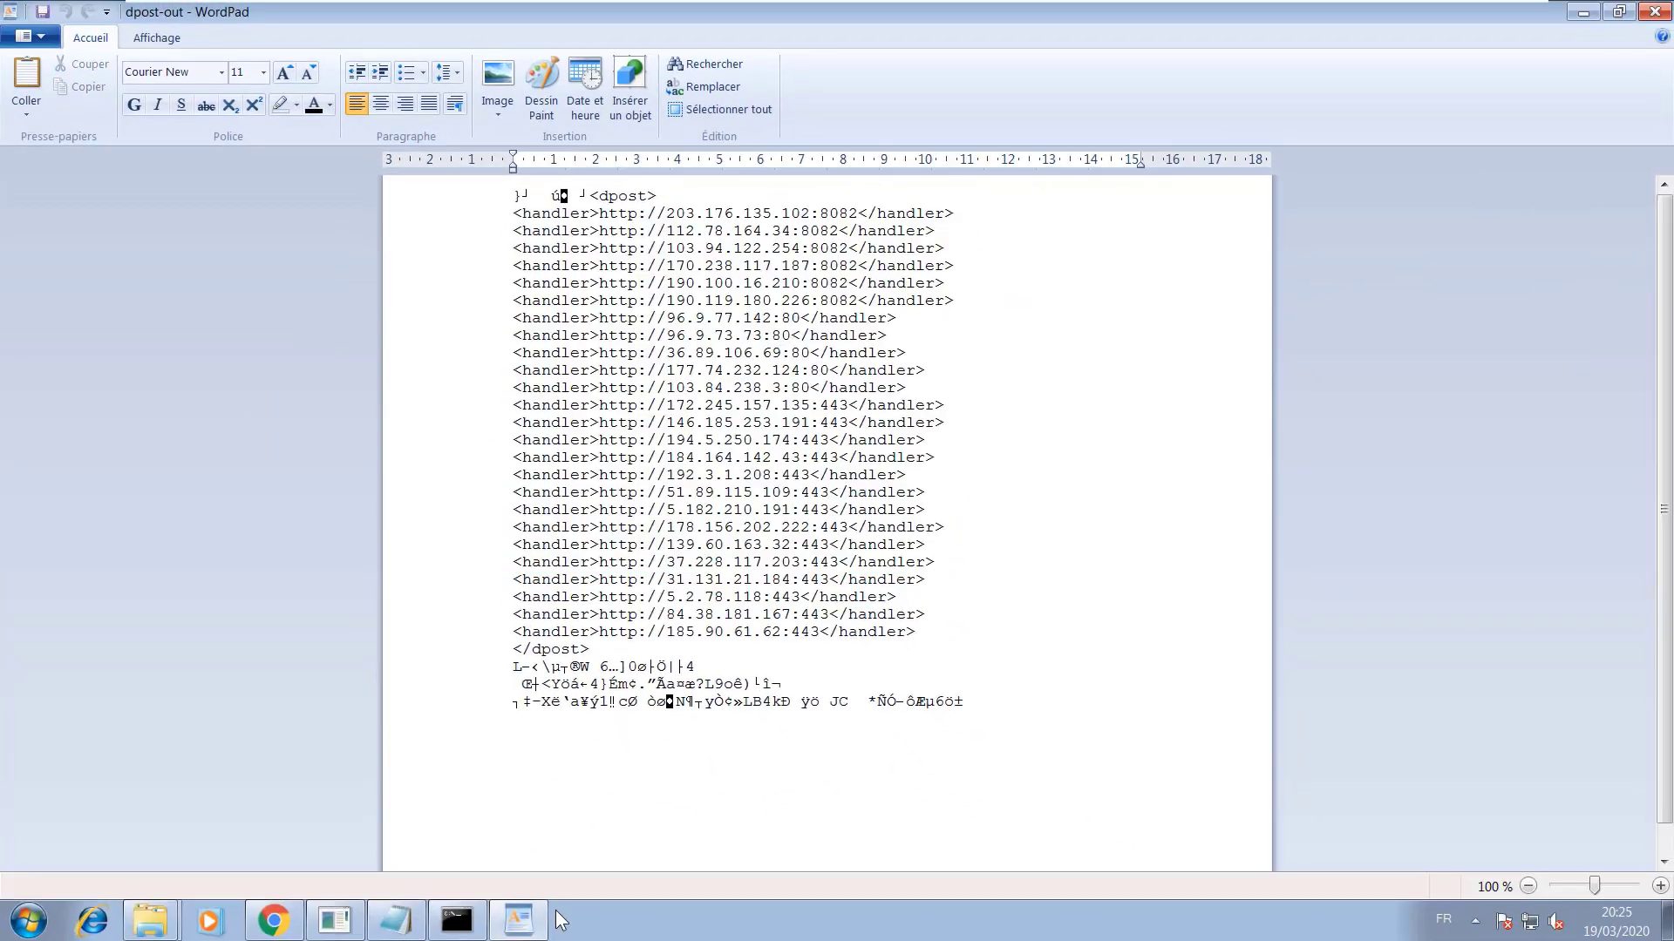
# - Examine the handler addresses and their port numbers in the dpost-out document, and close it
pyautogui.moveTo(819, 632); pyautogui.dragTo(522, 266)
pyautogui.click(753, 458)
pyautogui.moveTo(800, 231); pyautogui.dragTo(781, 266)
pyautogui.moveTo(810, 283); pyautogui.dragTo(771, 284)
pyautogui.press('F3')
pyautogui.press('F3')
pyautogui.press('F3')
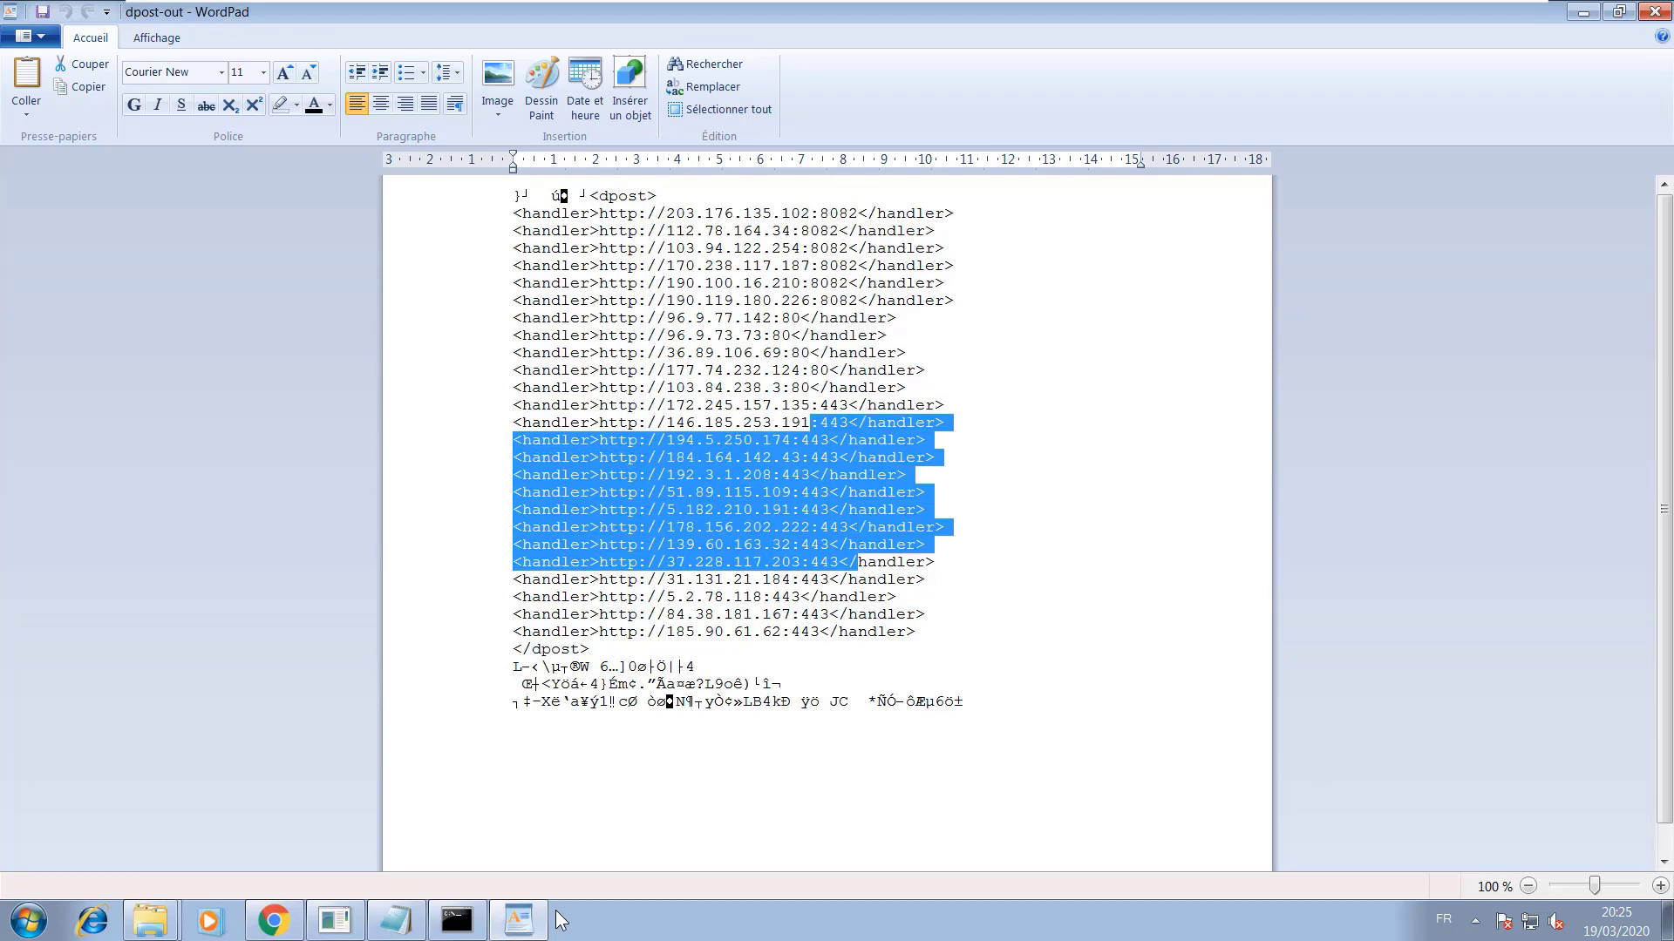
pyautogui.hotkey('alt', 'F4')
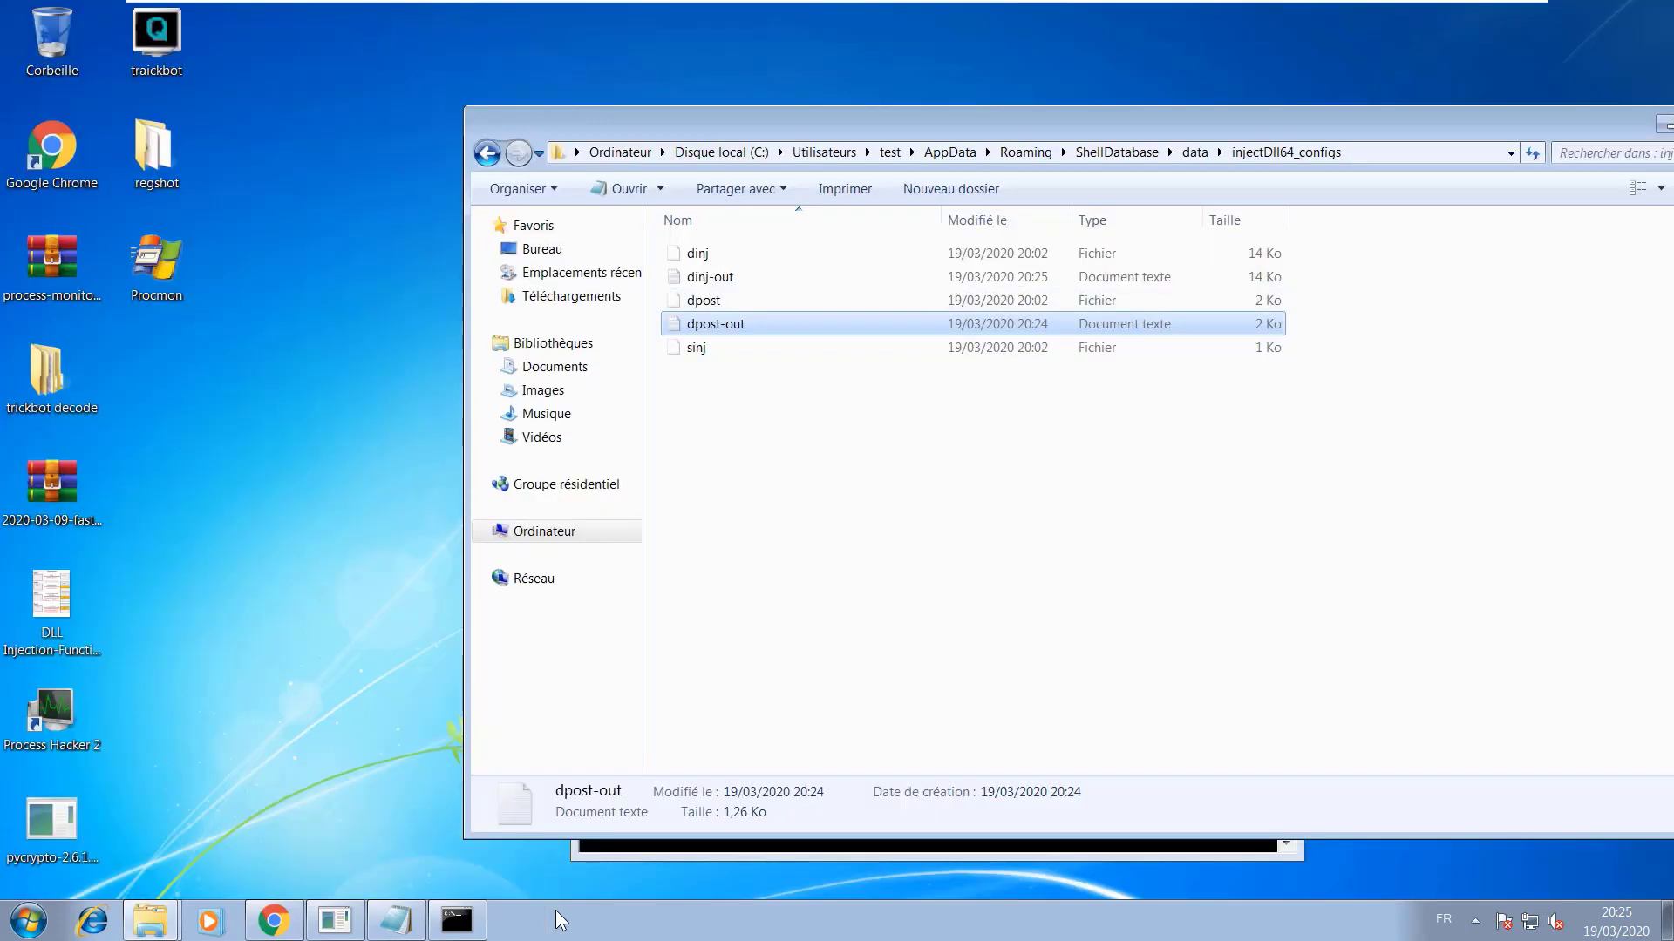
# - Open the decoded dinj-out file in WordPad and look through the dinj entries inside its igroup blocks
pyautogui.rightClick(690, 276)
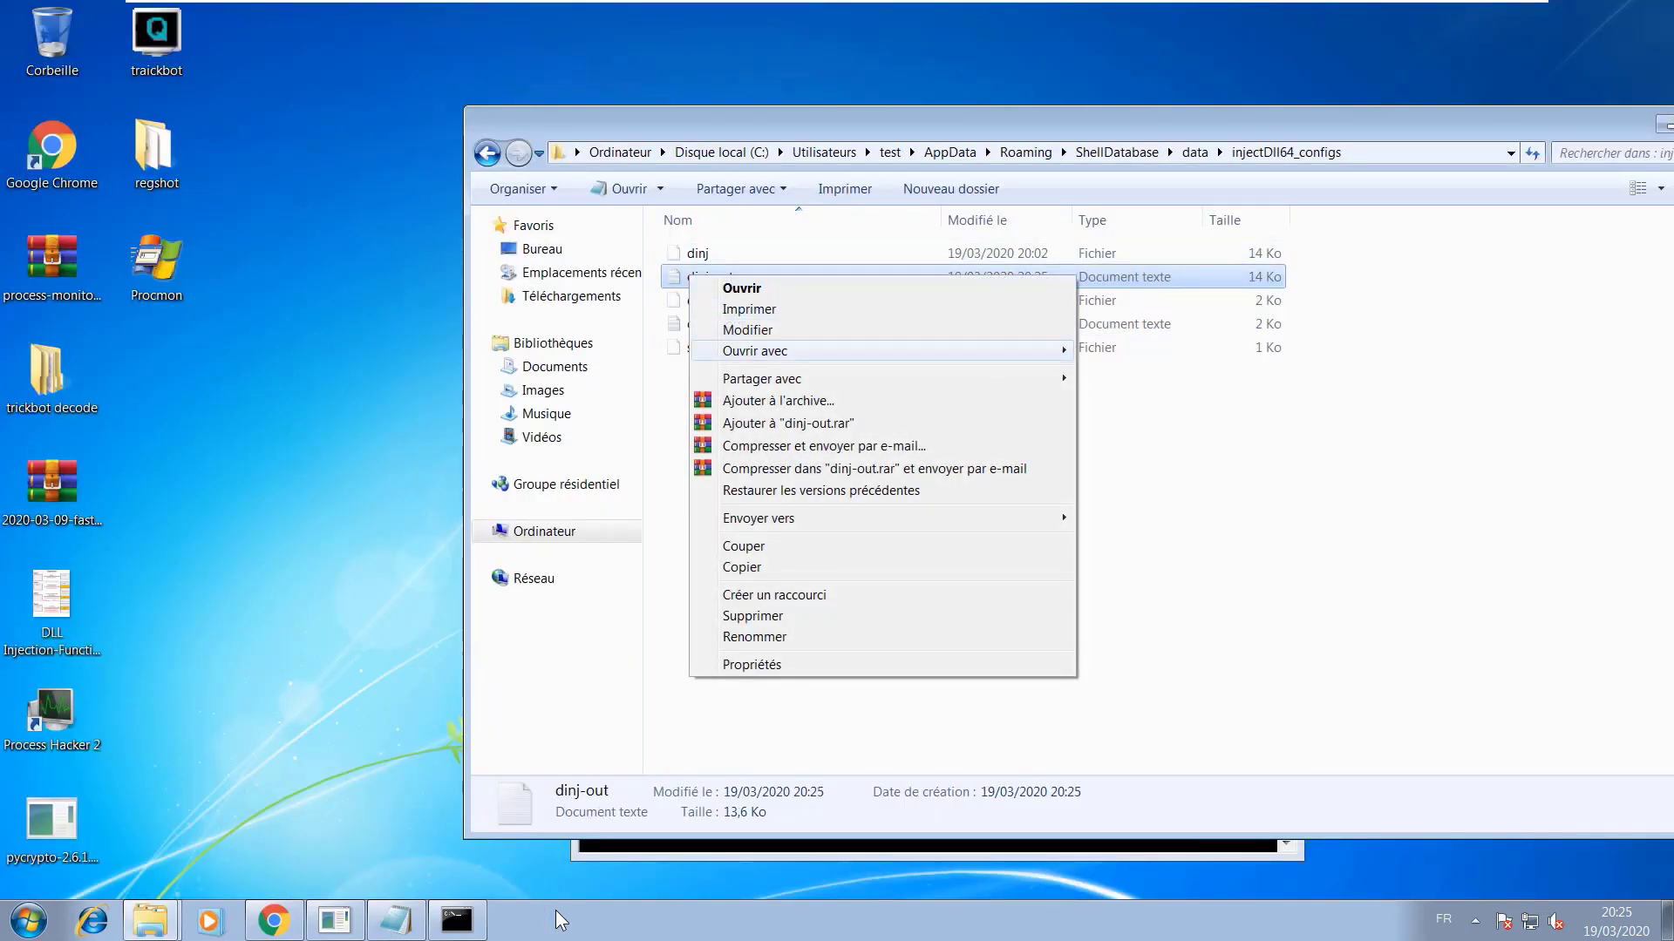
pyautogui.press('Right')
pyautogui.press('Down')
pyautogui.press('Return')
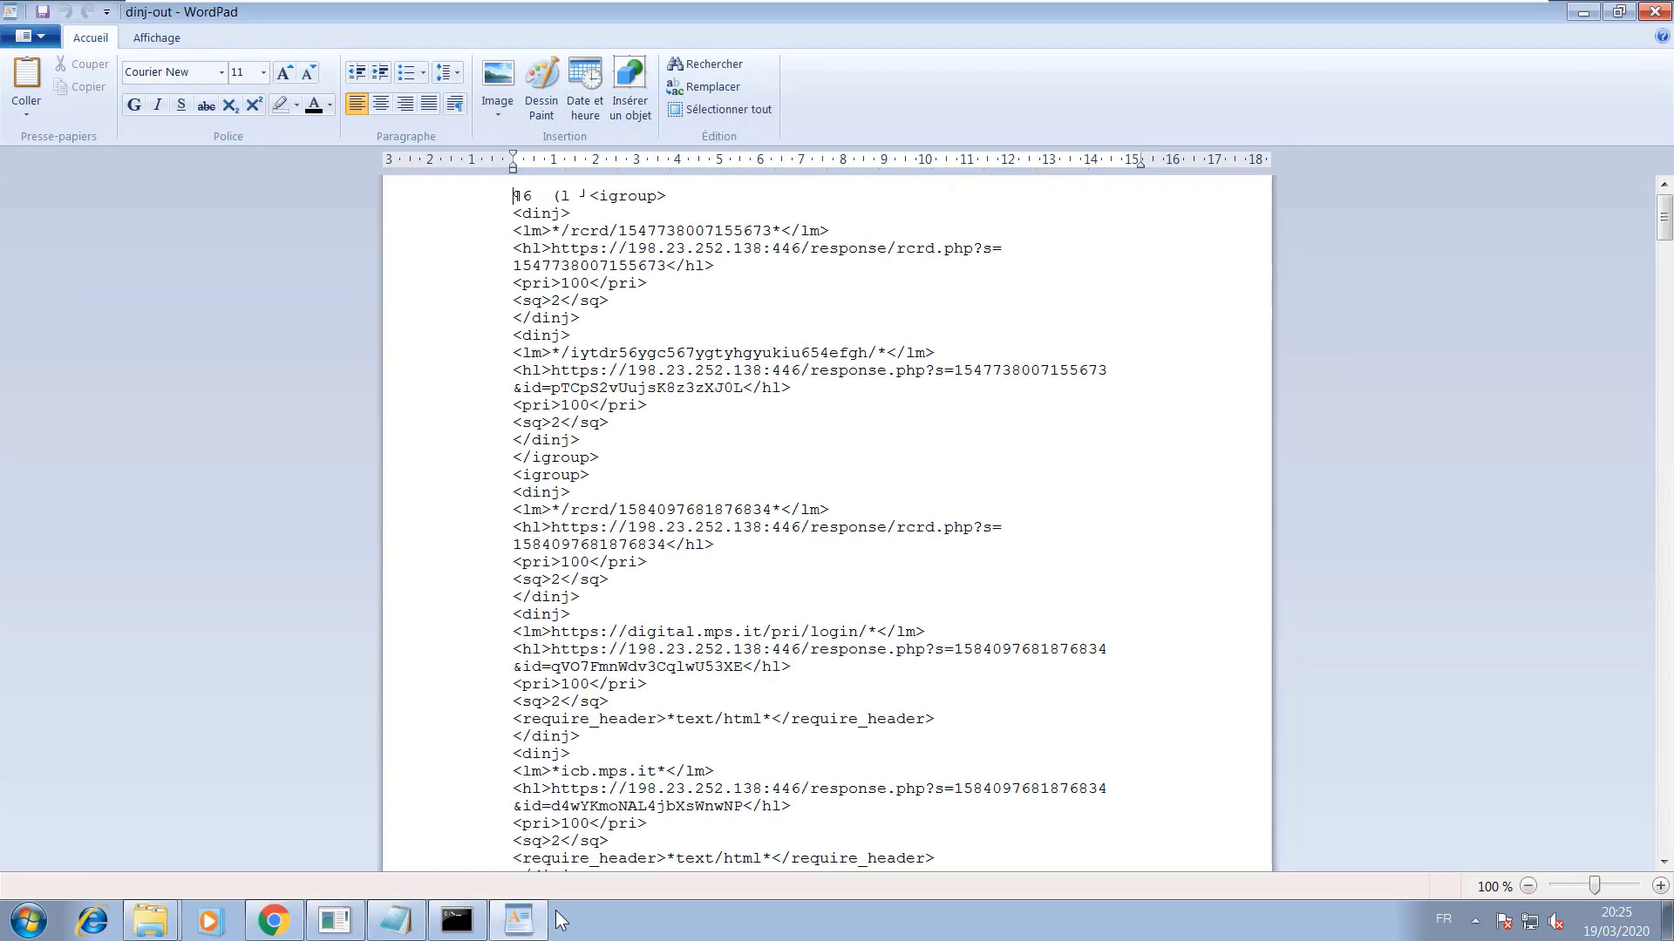
pyautogui.moveTo(1663, 217); pyautogui.dragTo(1663, 426)
pyautogui.scroll(-12, 556, 910)
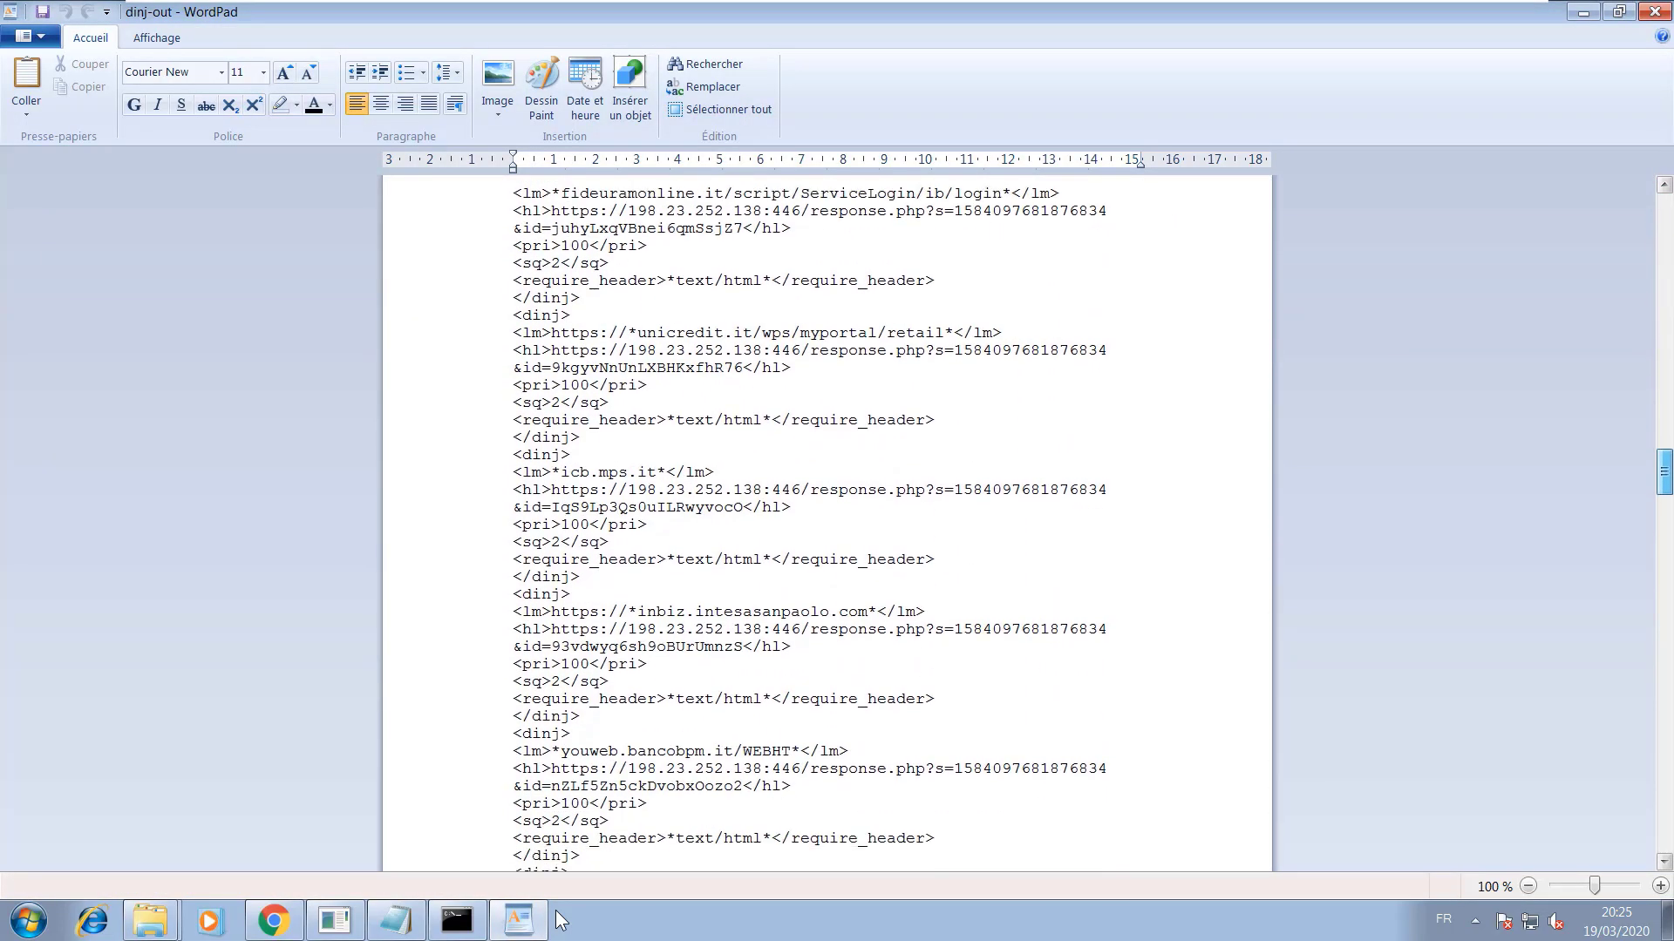
pyautogui.hotkey('ctrl', 'Home')
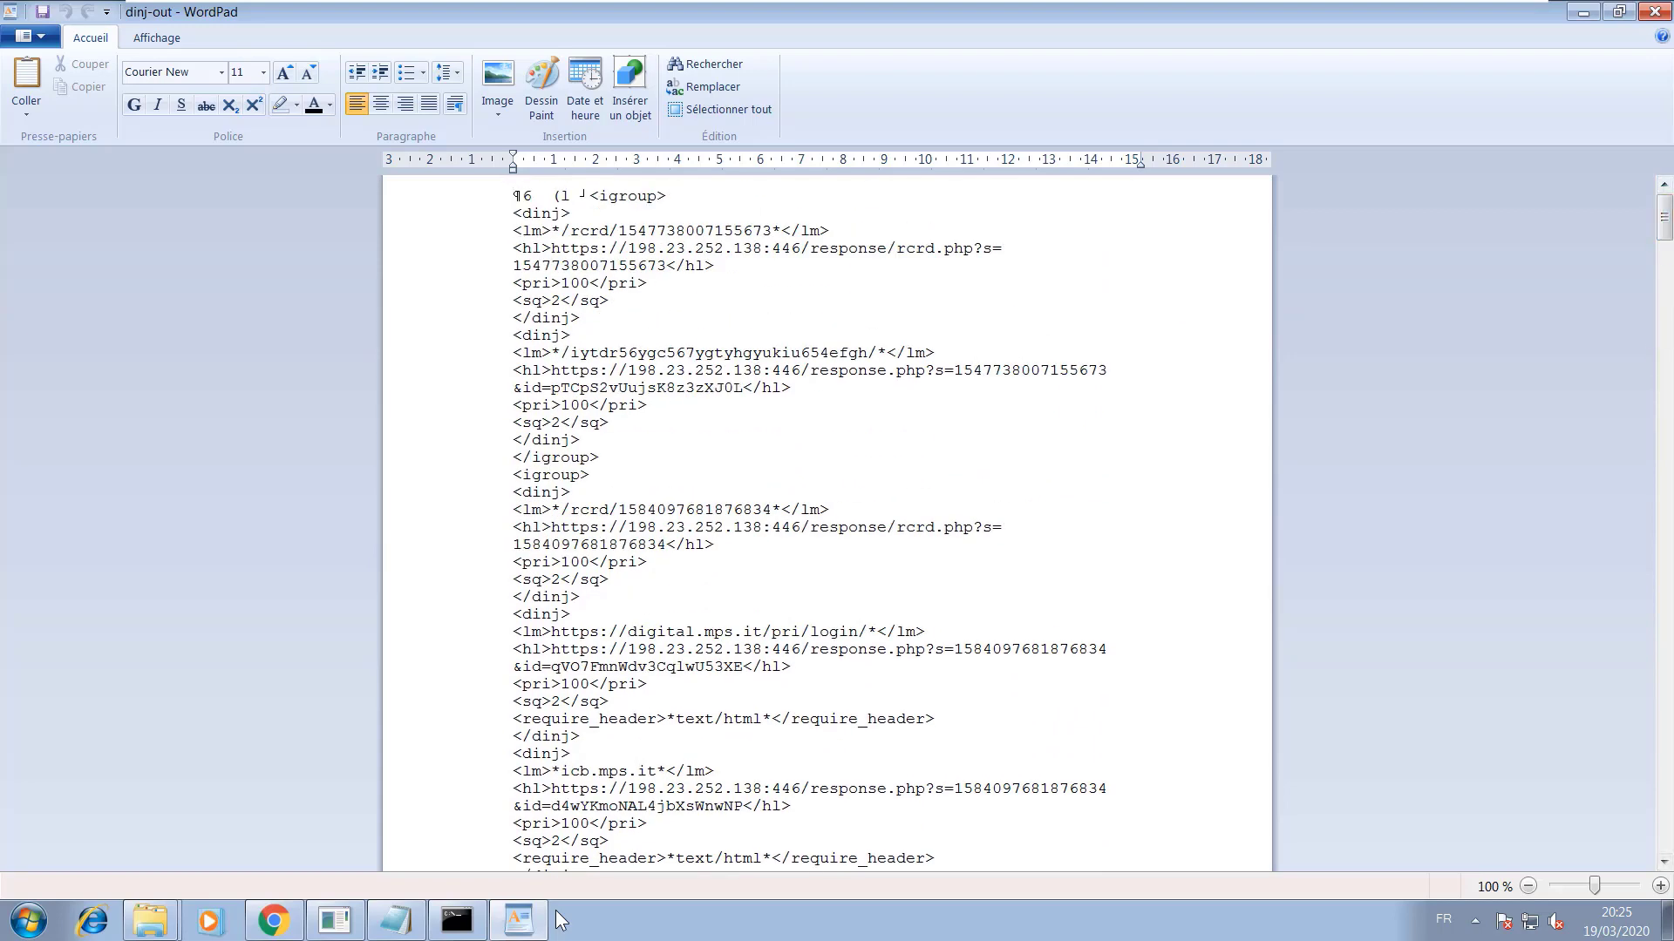
pyautogui.scroll(-15, 556, 910)
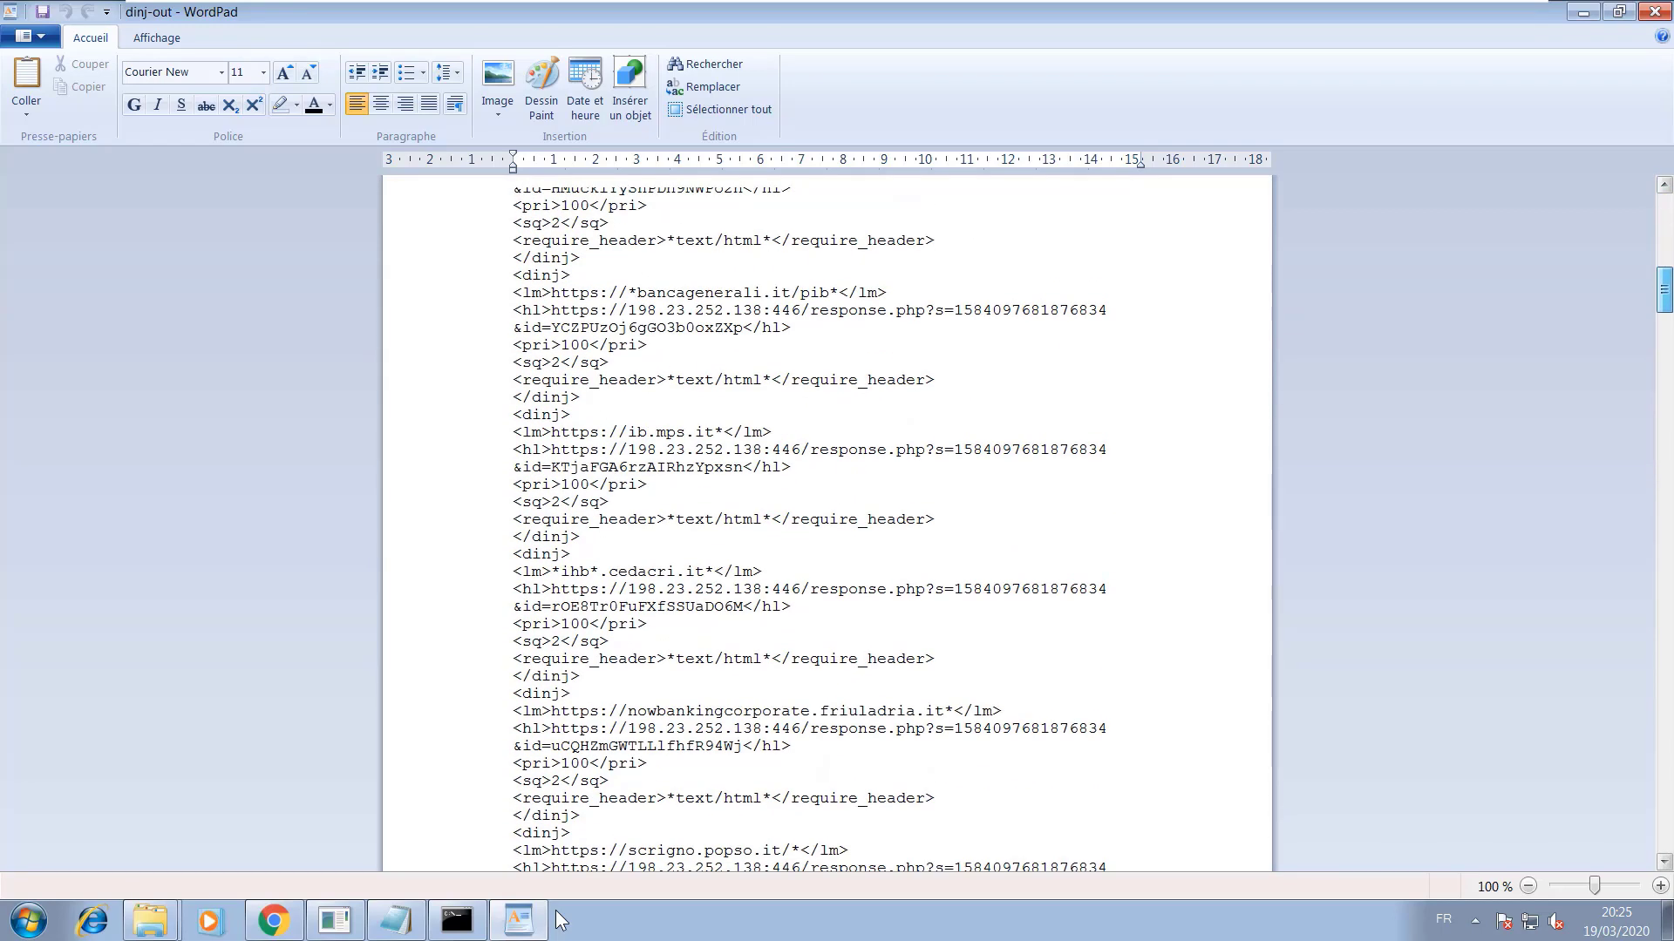
pyautogui.scroll(-2, 556, 910)
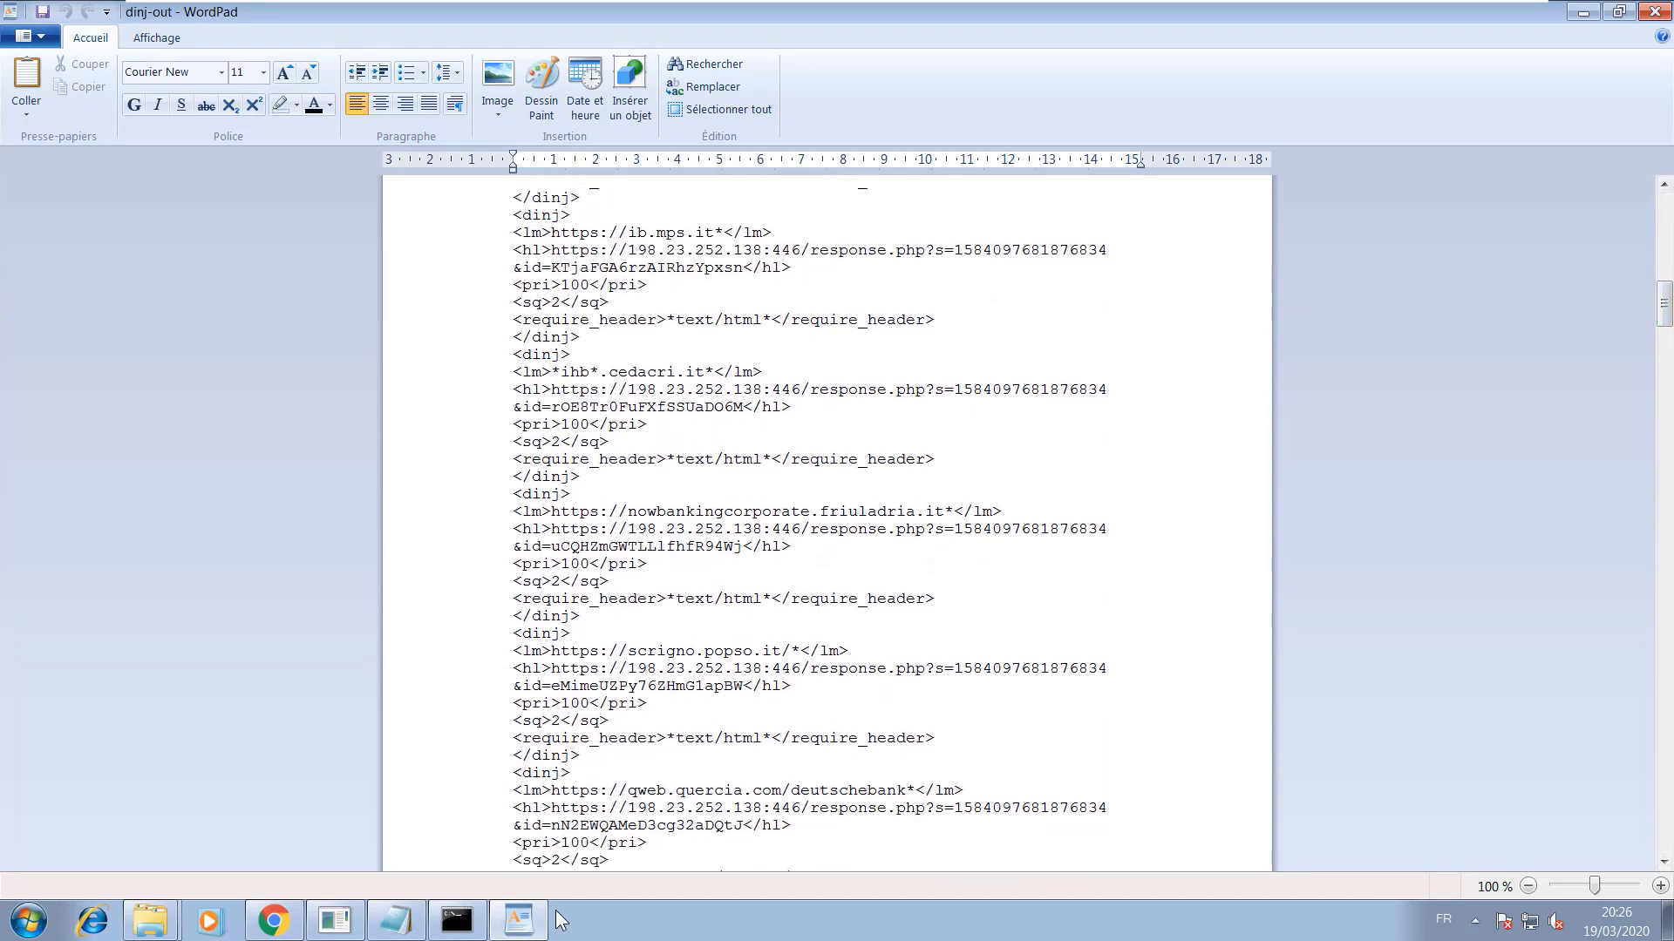
# - Examine the nowbankingcorporate.friuladria.it entry, highlighting its targeted lm address and the response.php address in its hl tag
pyautogui.moveTo(551, 510); pyautogui.dragTo(944, 512)
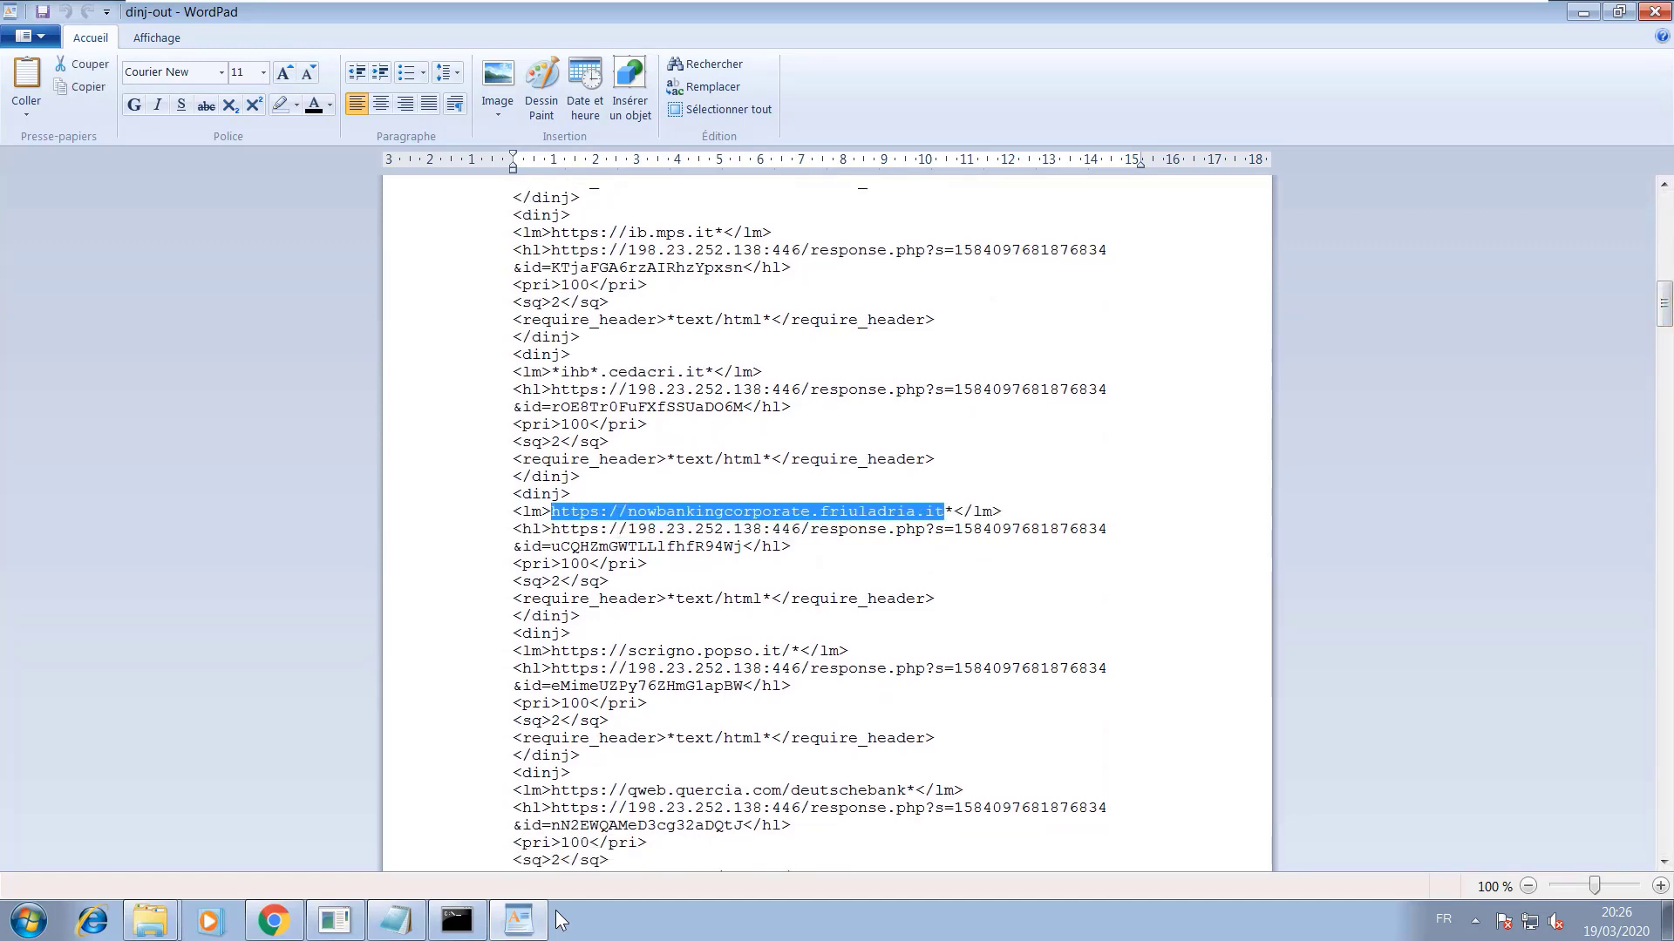
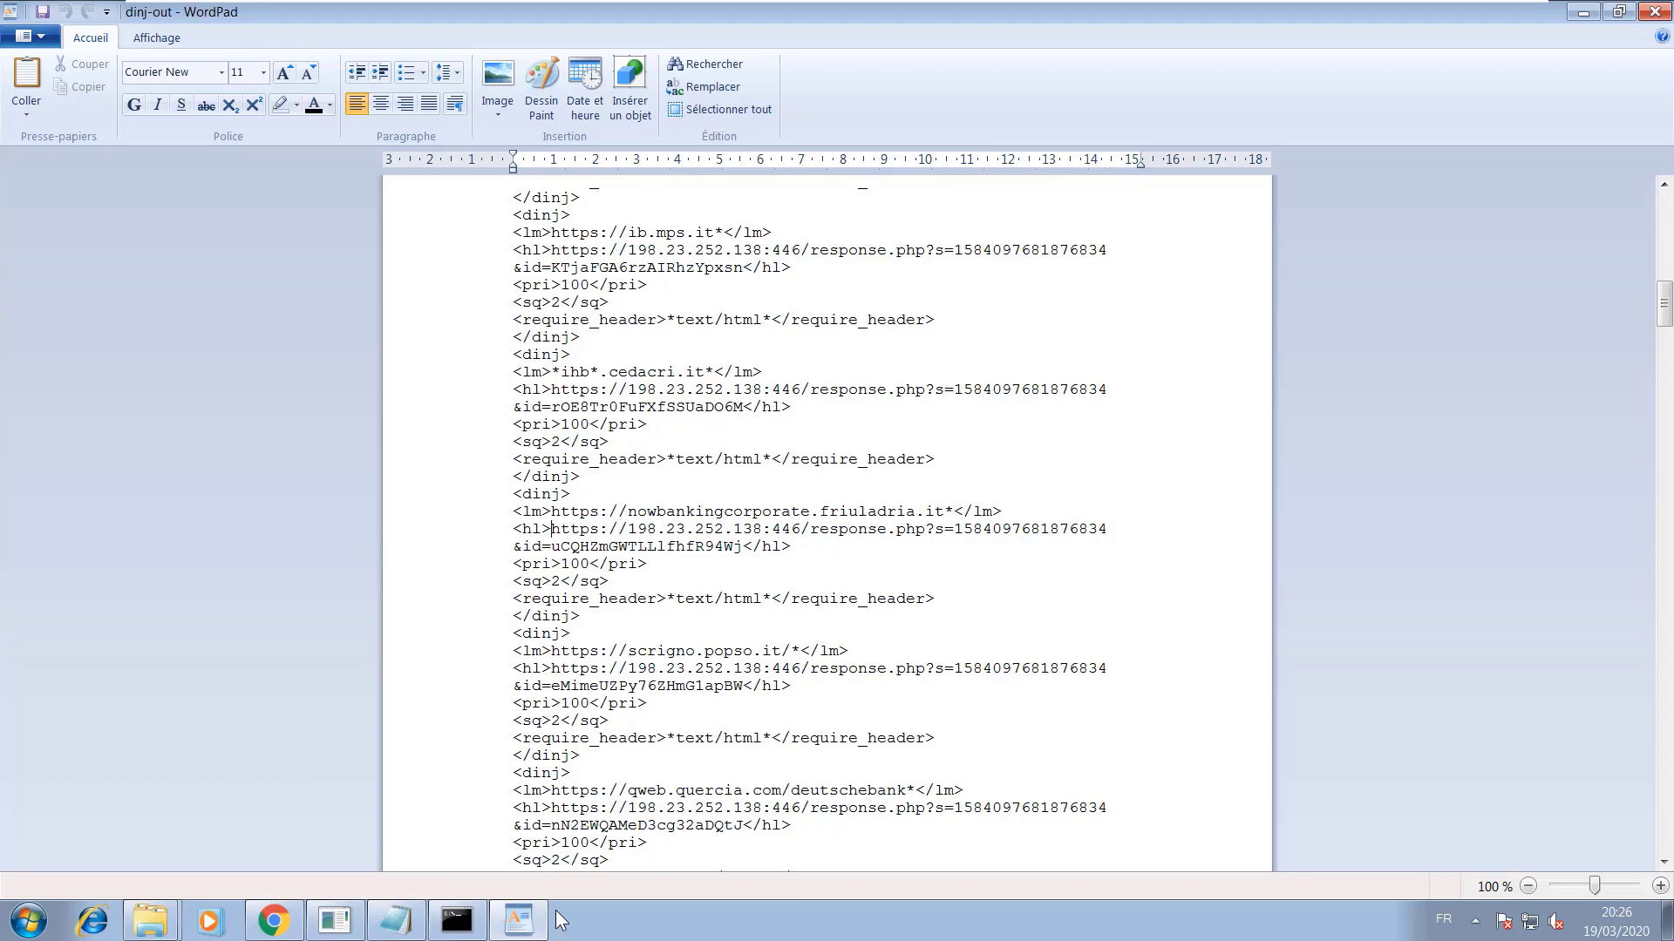
pyautogui.press('Up')
pyautogui.hotkey('ctrl', 'shift', 'Right')
pyautogui.hotkey('ctrl', 'shift', 'Right')
pyautogui.hotkey('ctrl', 'shift', 'Right')
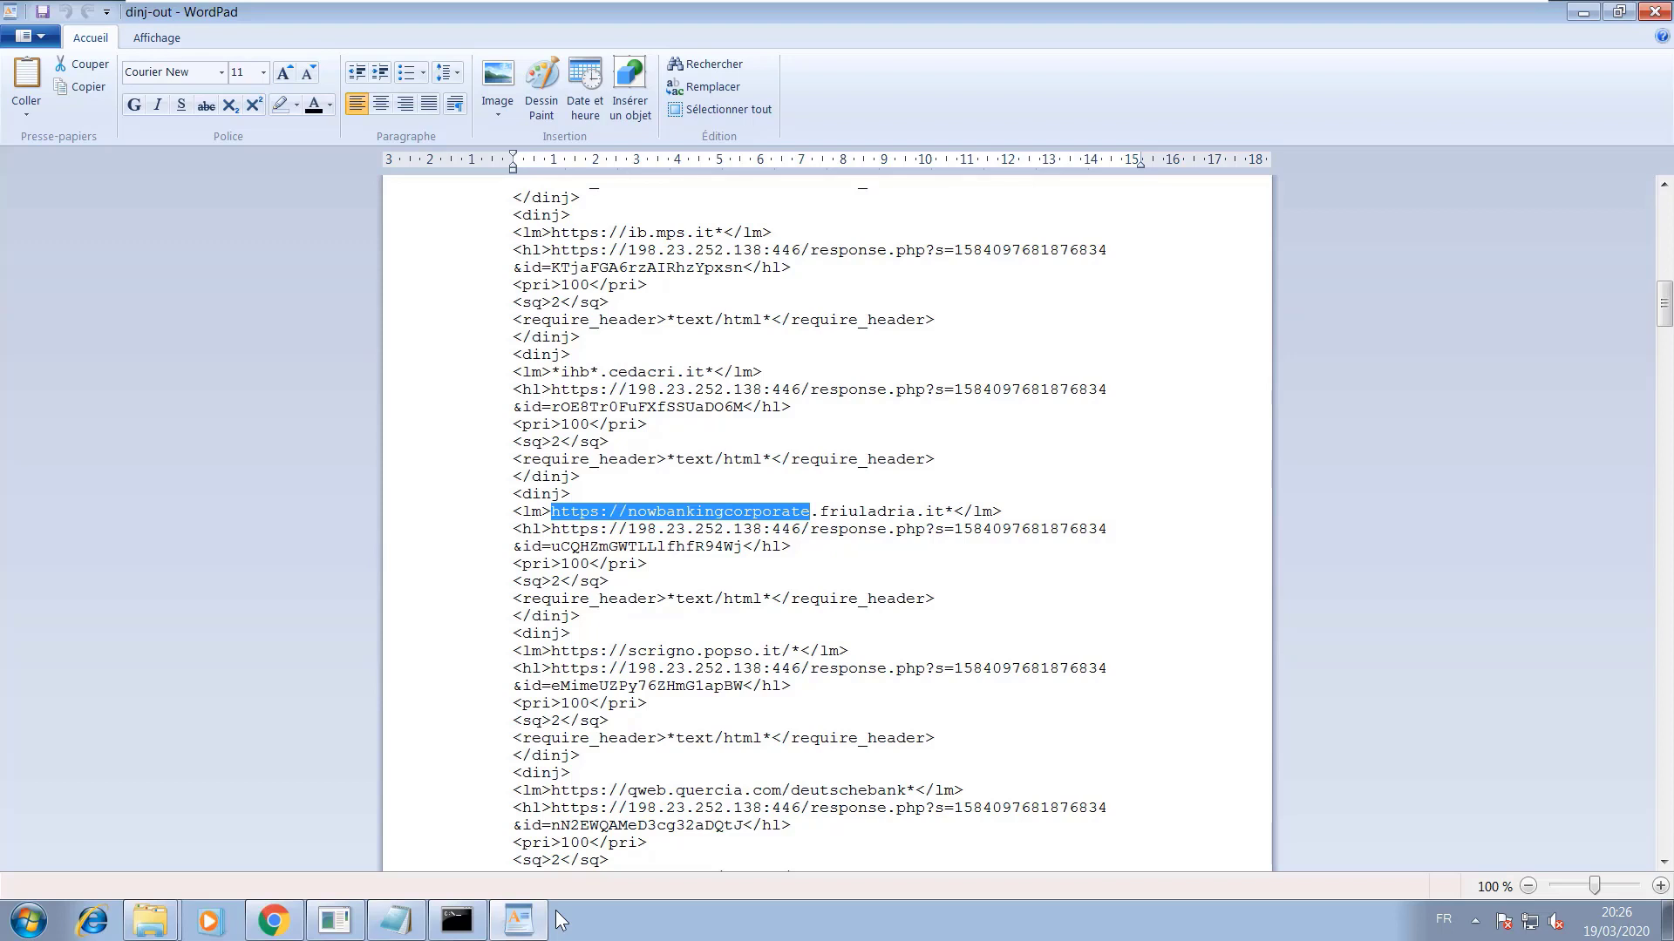
pyautogui.moveTo(925, 529); pyautogui.dragTo(551, 529)
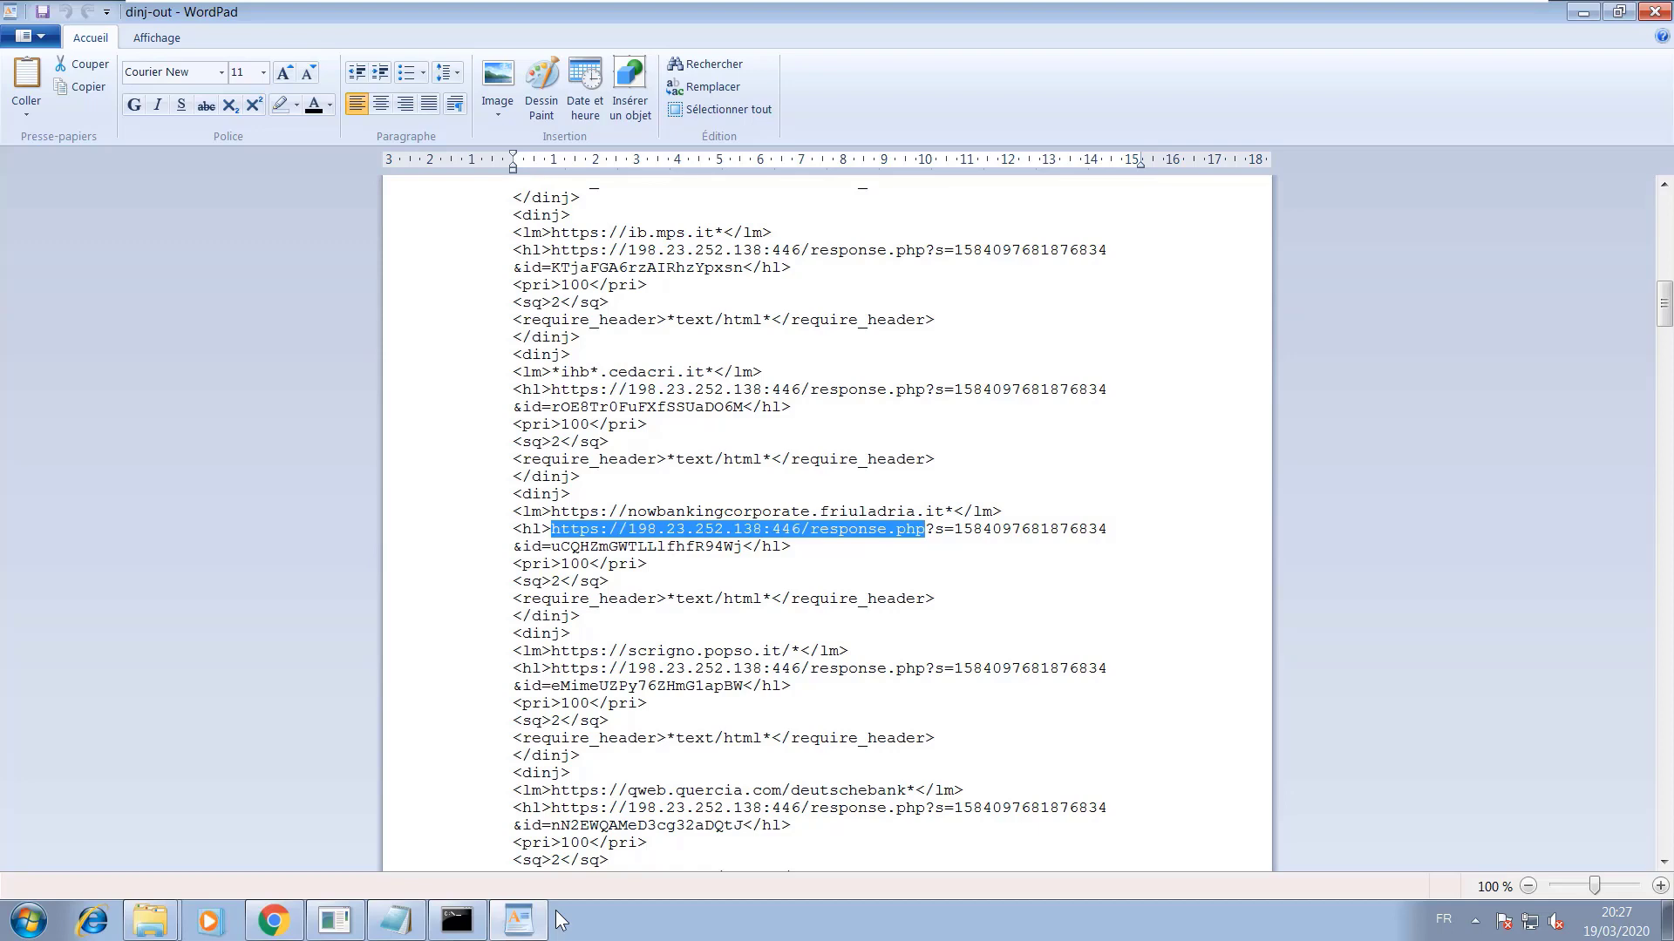
# - Switch to Chrome, view the HTML source of the GitHub trickbot page as an example, and return to dinj-out
pyautogui.hotkey('alt', 'Tab')
pyautogui.hotkey('ctrl', 'u')
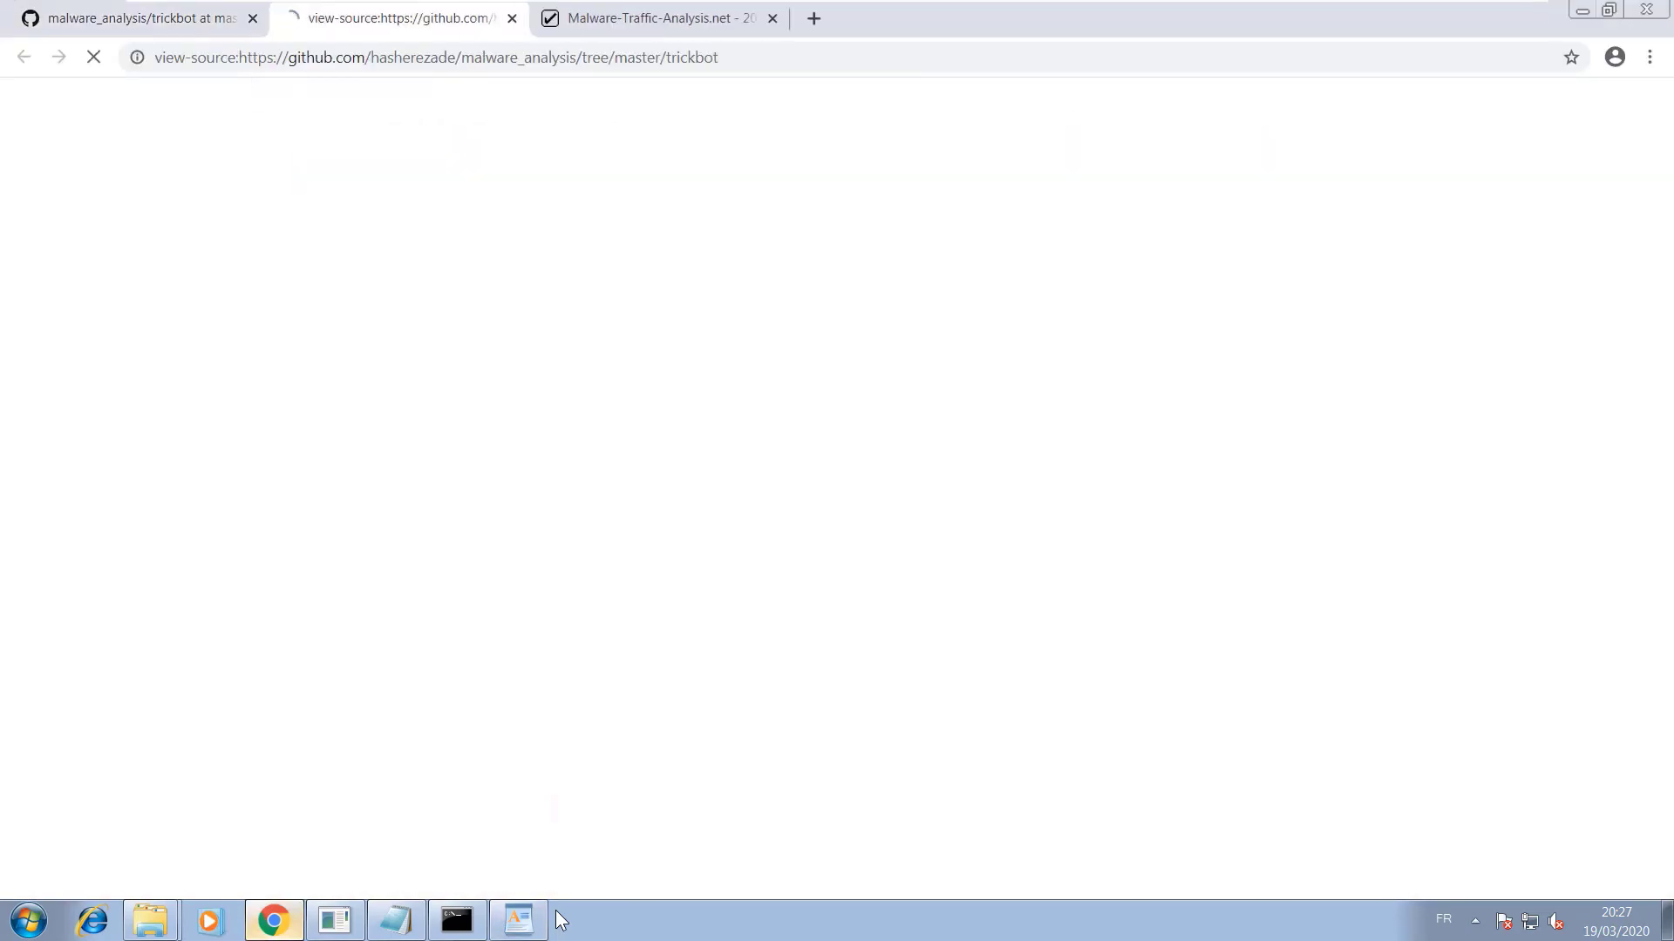
pyautogui.moveTo(1663, 114); pyautogui.dragTo(1663, 309)
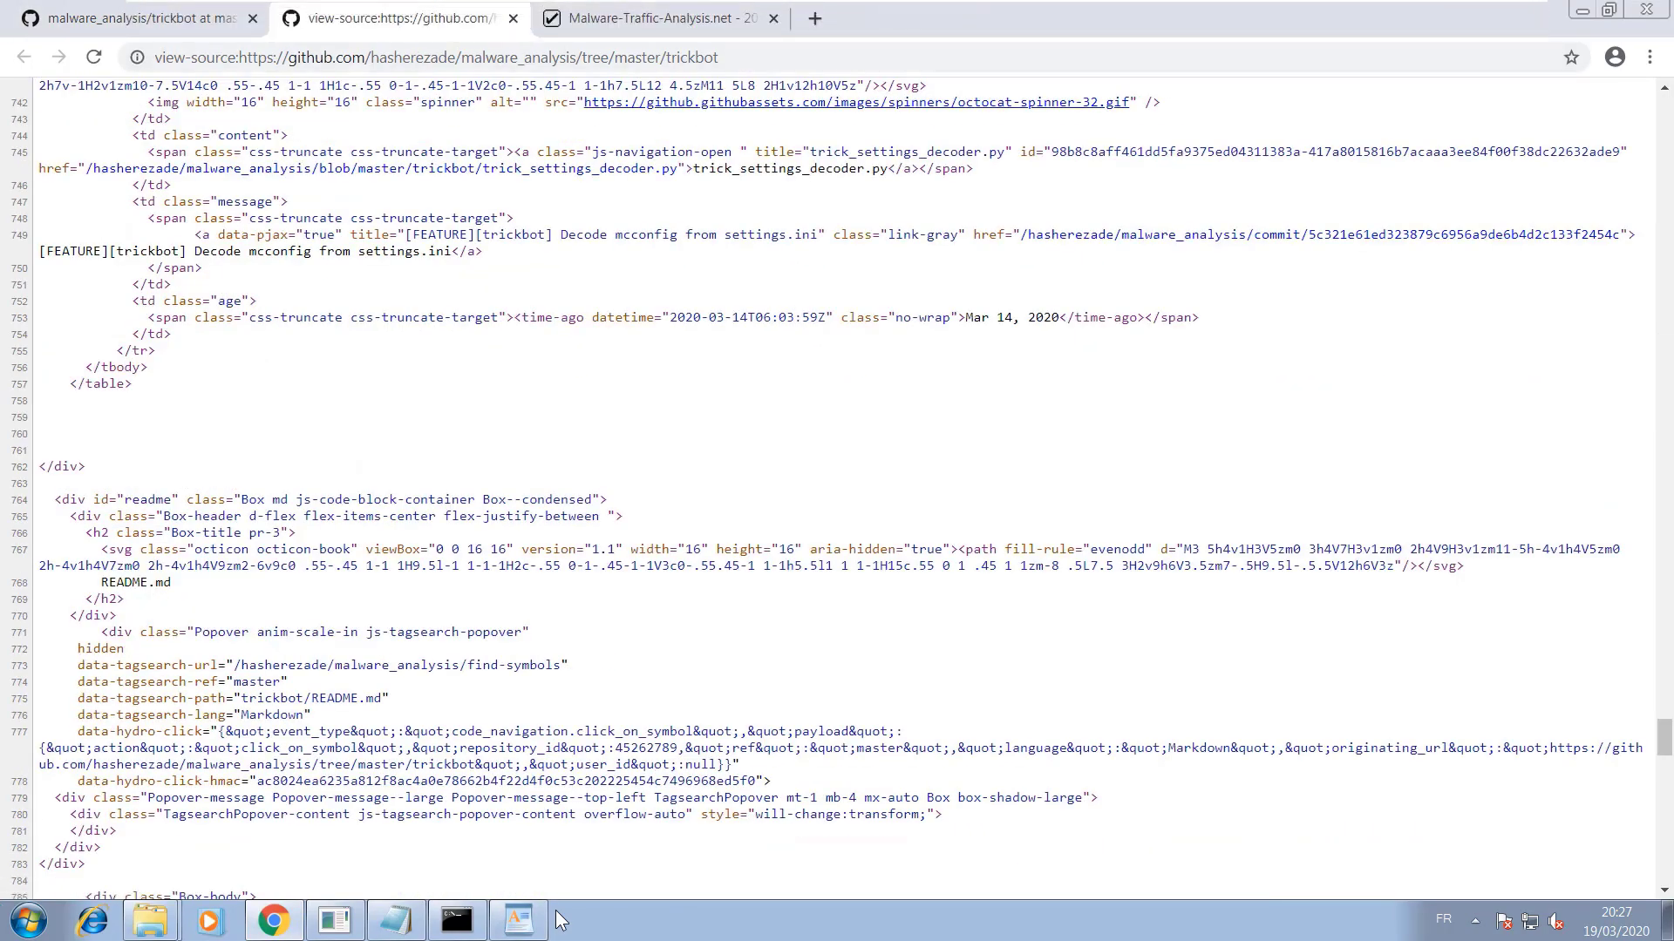
pyautogui.hotkey('alt', 'Tab')
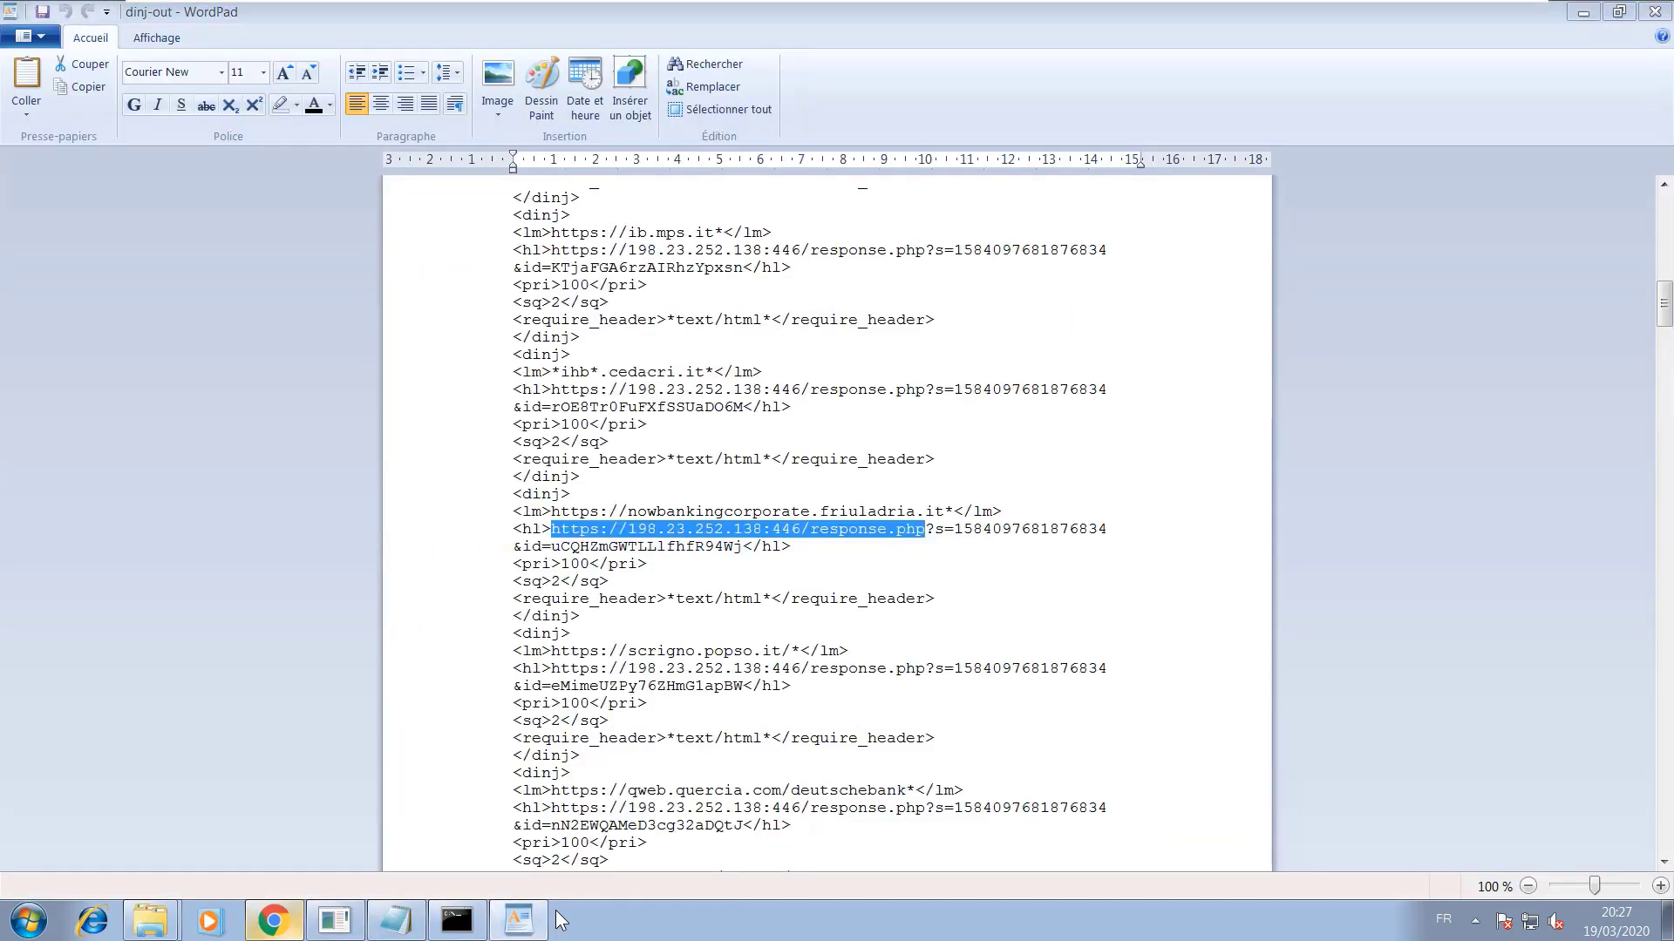
pyautogui.hotkey('alt', 'Tab')
pyautogui.hotkey('alt', 'Tab')
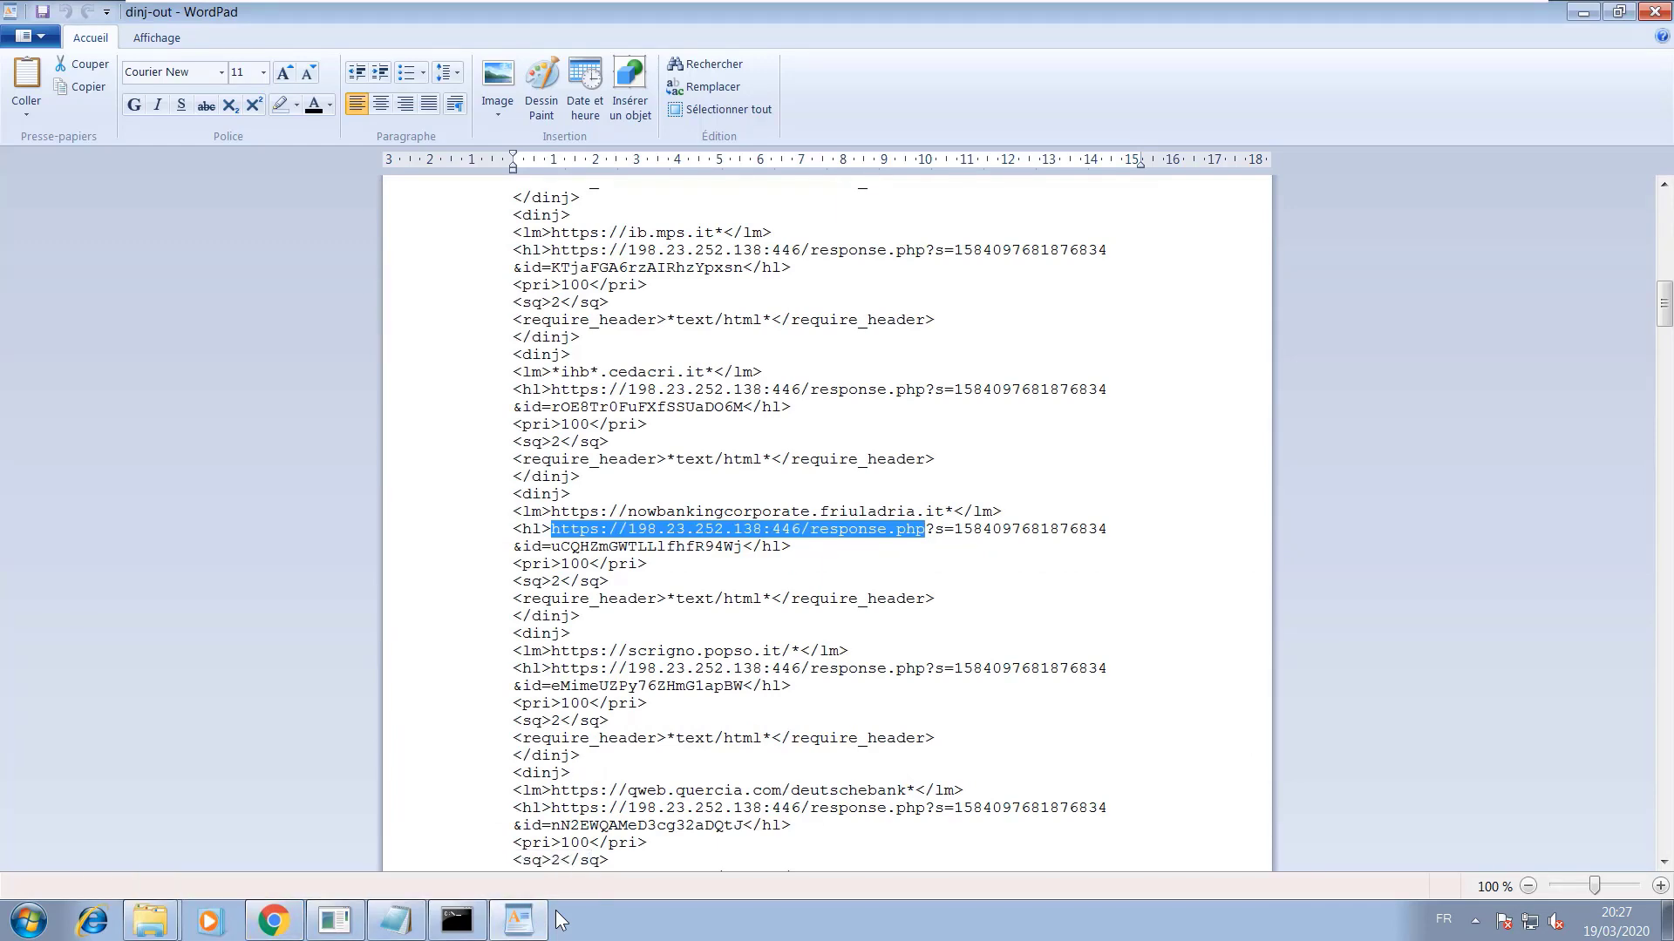
# - Look through the remaining targeted bank addresses down to the end of the igroup in dinj-out
pyautogui.moveTo(1663, 304); pyautogui.dragTo(1663, 397)
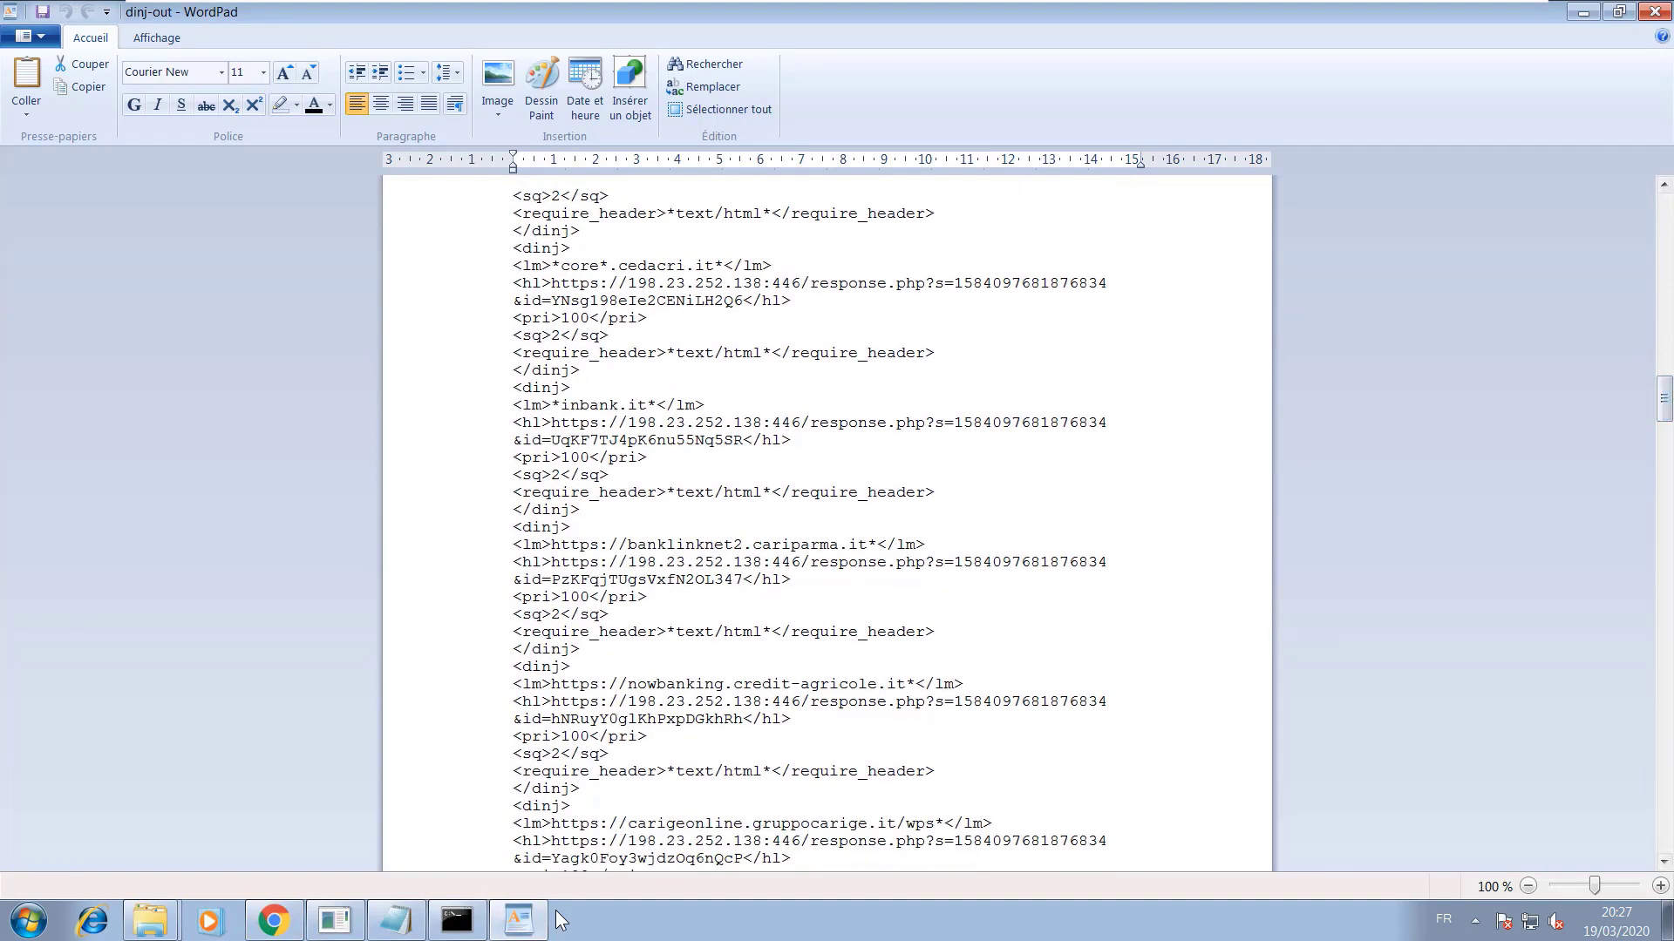
pyautogui.scroll(-20, 556, 910)
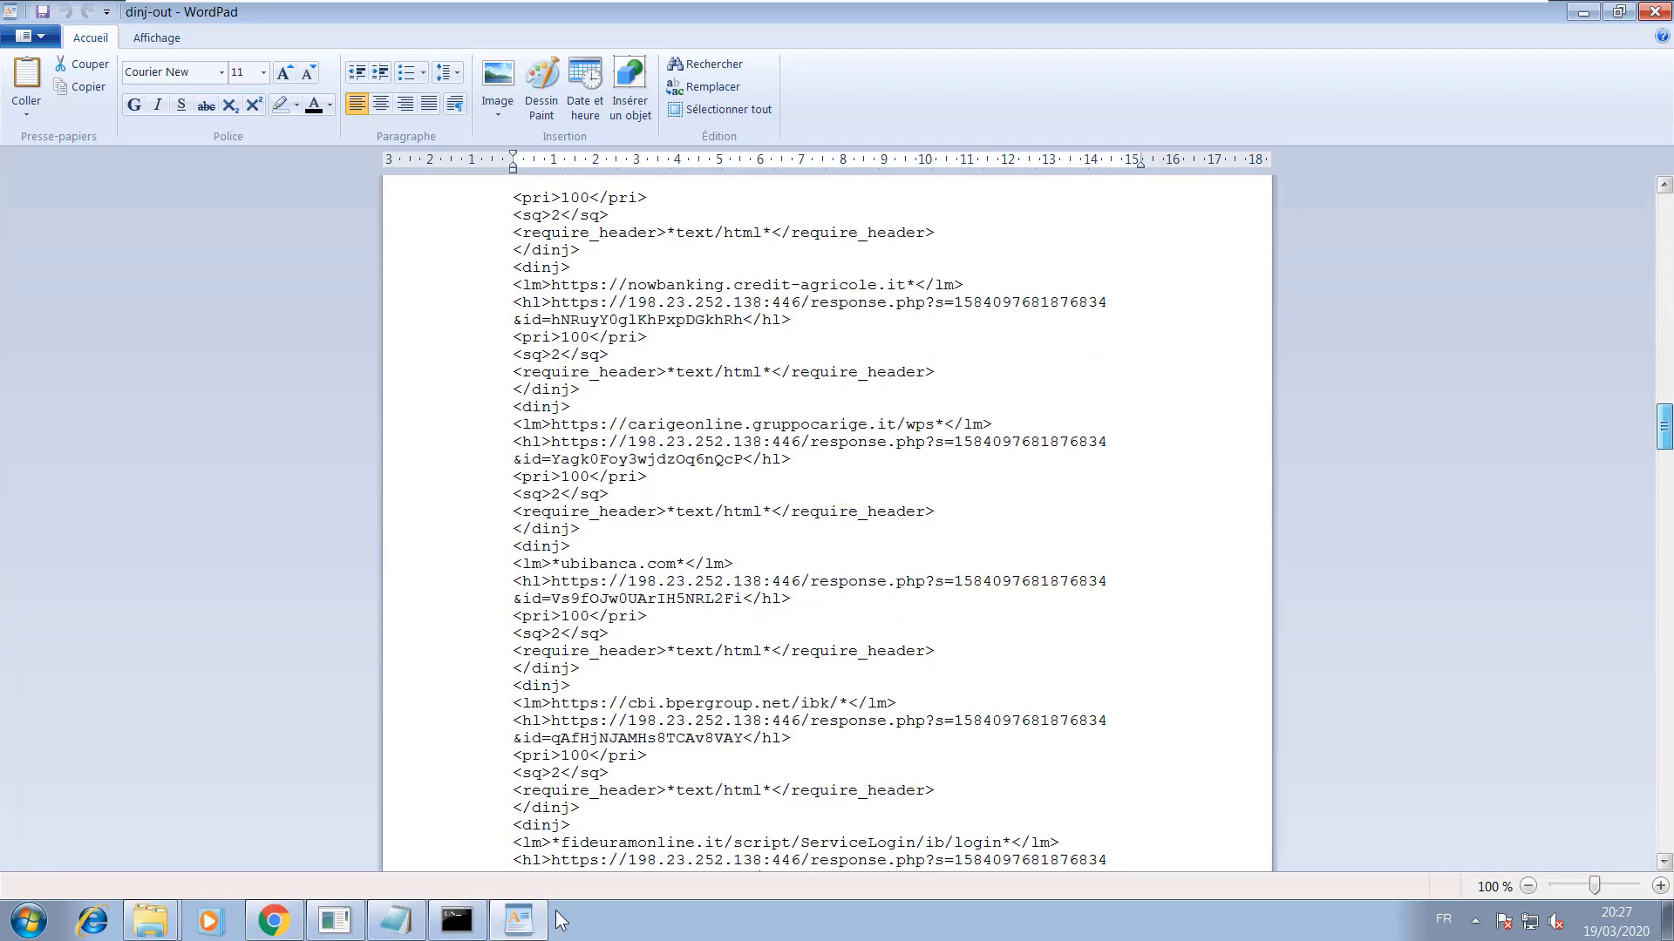
pyautogui.scroll(-15, 556, 910)
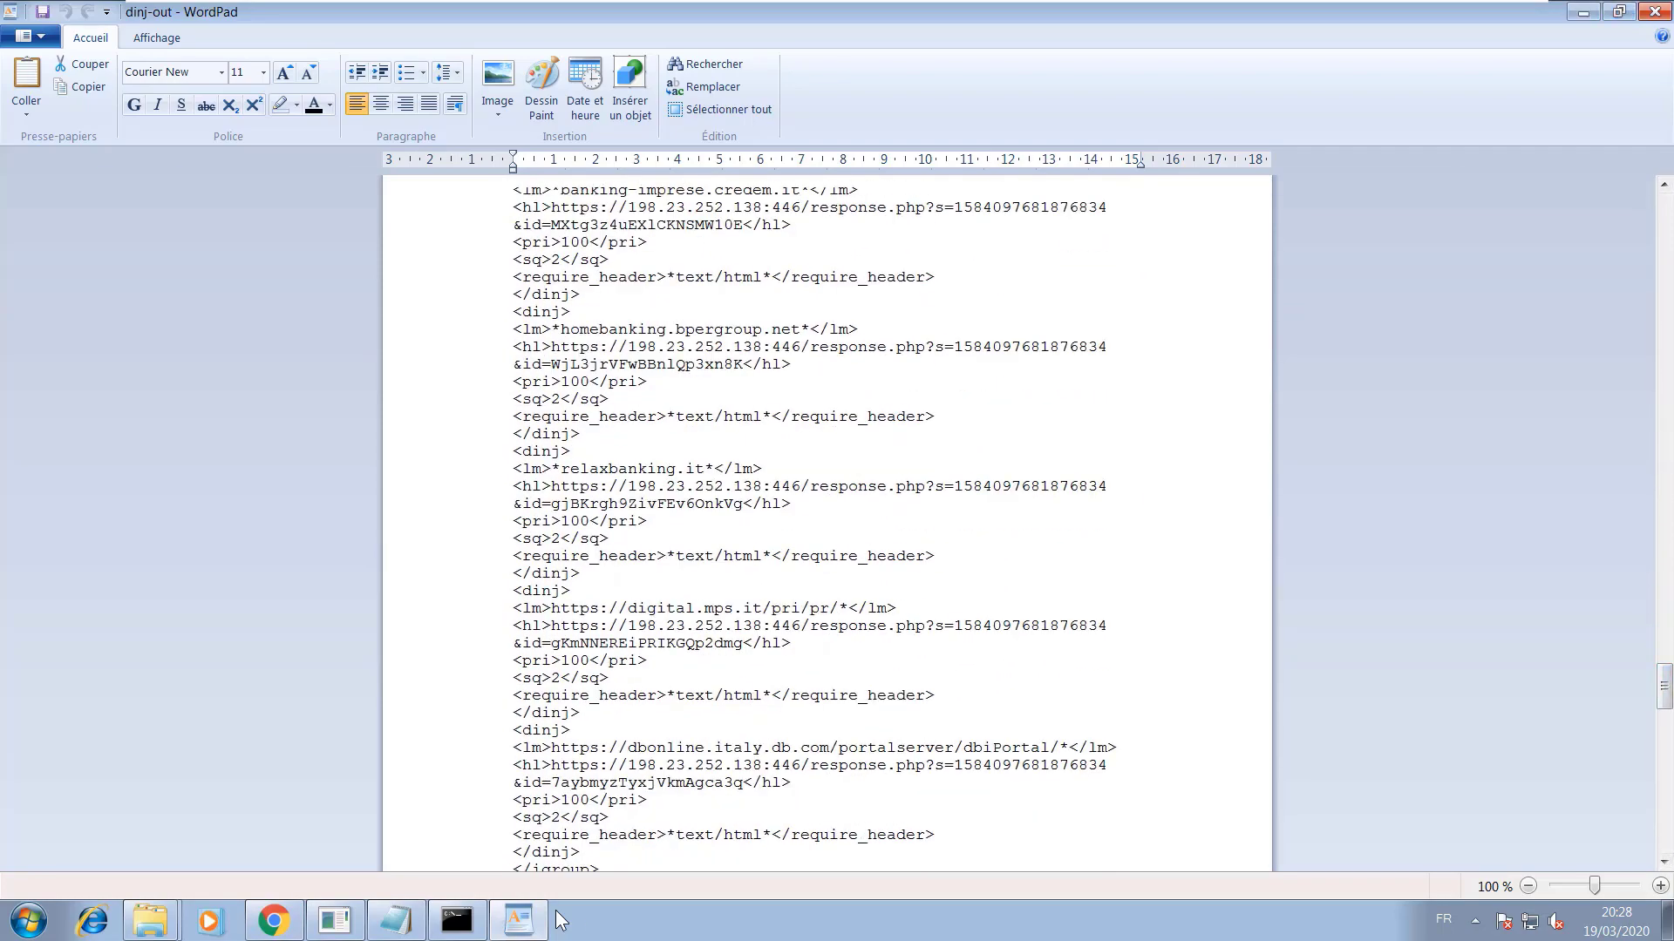
# - Clear the desktop by minimising dinj-out and closing the injectDll64_configs folder and the command prompt
pyautogui.click(1583, 11)
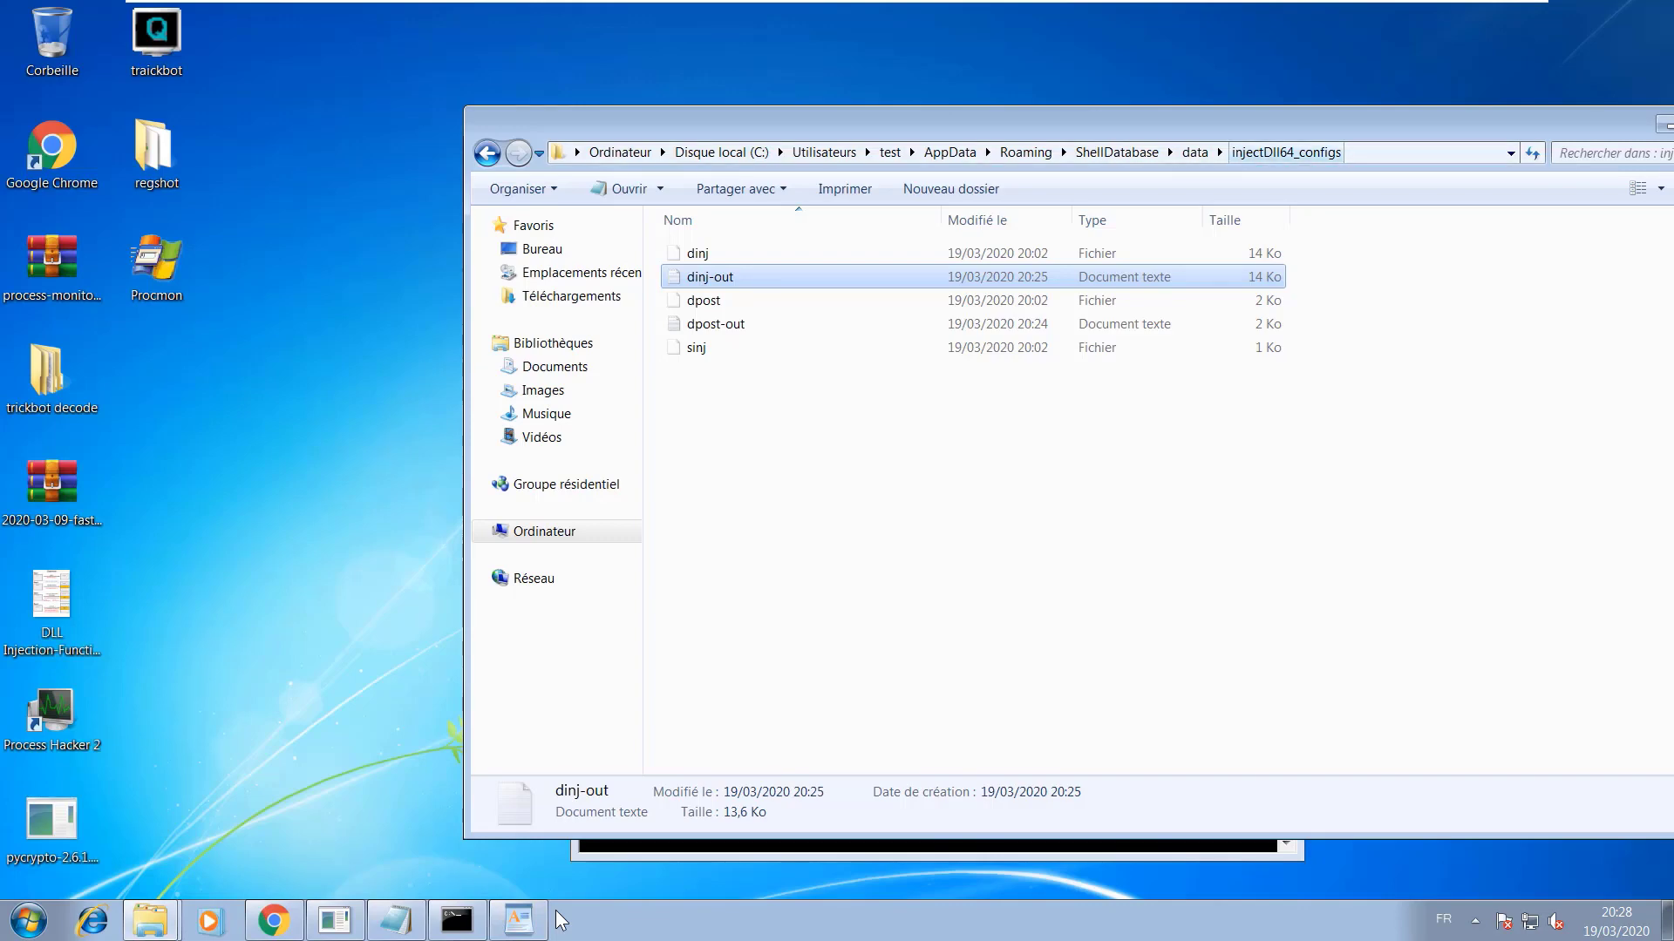
pyautogui.moveTo(1281, 122); pyautogui.dragTo(1107, 108)
pyautogui.click(1567, 108)
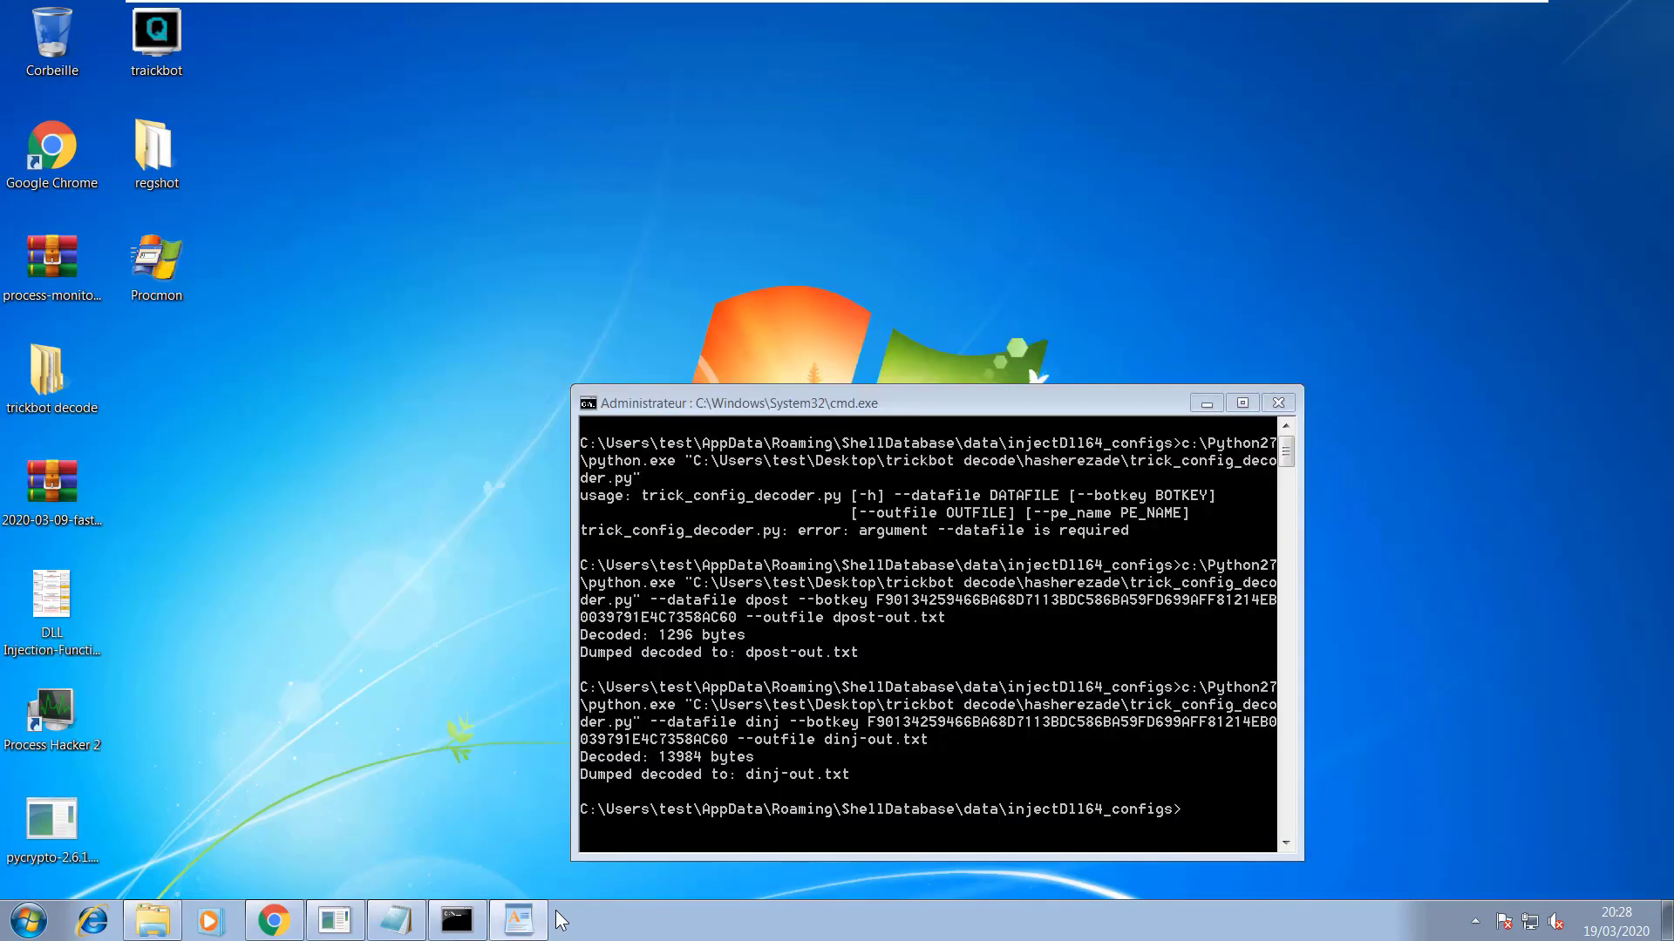
pyautogui.moveTo(1159, 401); pyautogui.dragTo(1055, 277)
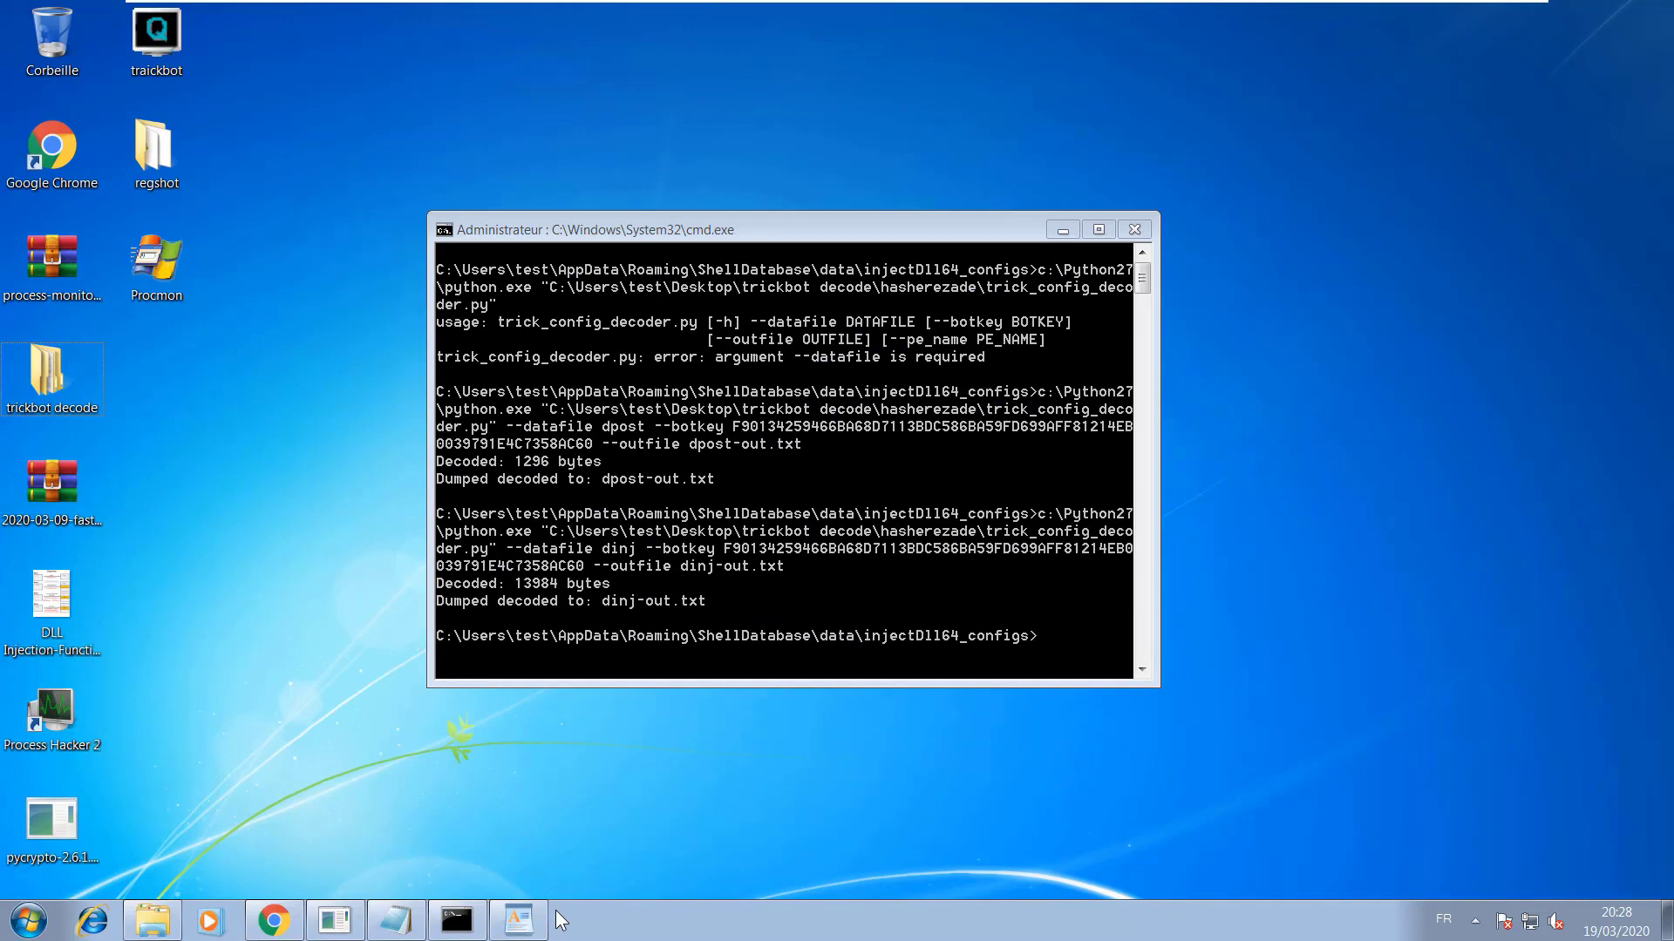
pyautogui.click(1133, 229)
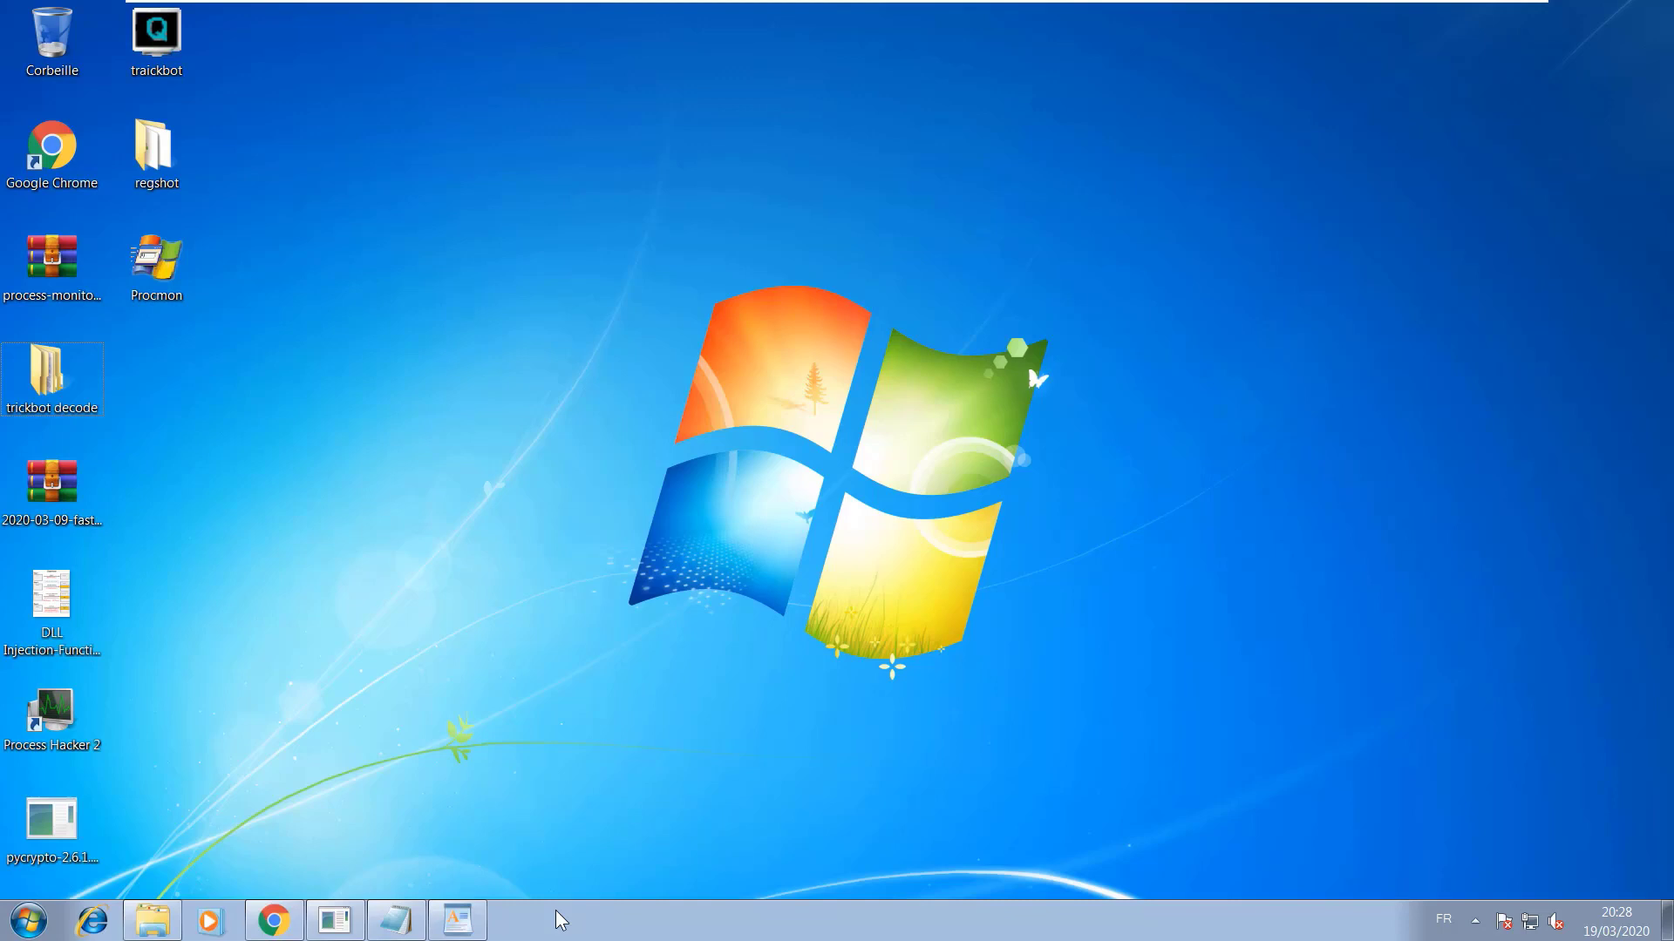
# - Search the installed programs for "wire" and open the tb-001 capture file in Wireshark
pyautogui.press('super')
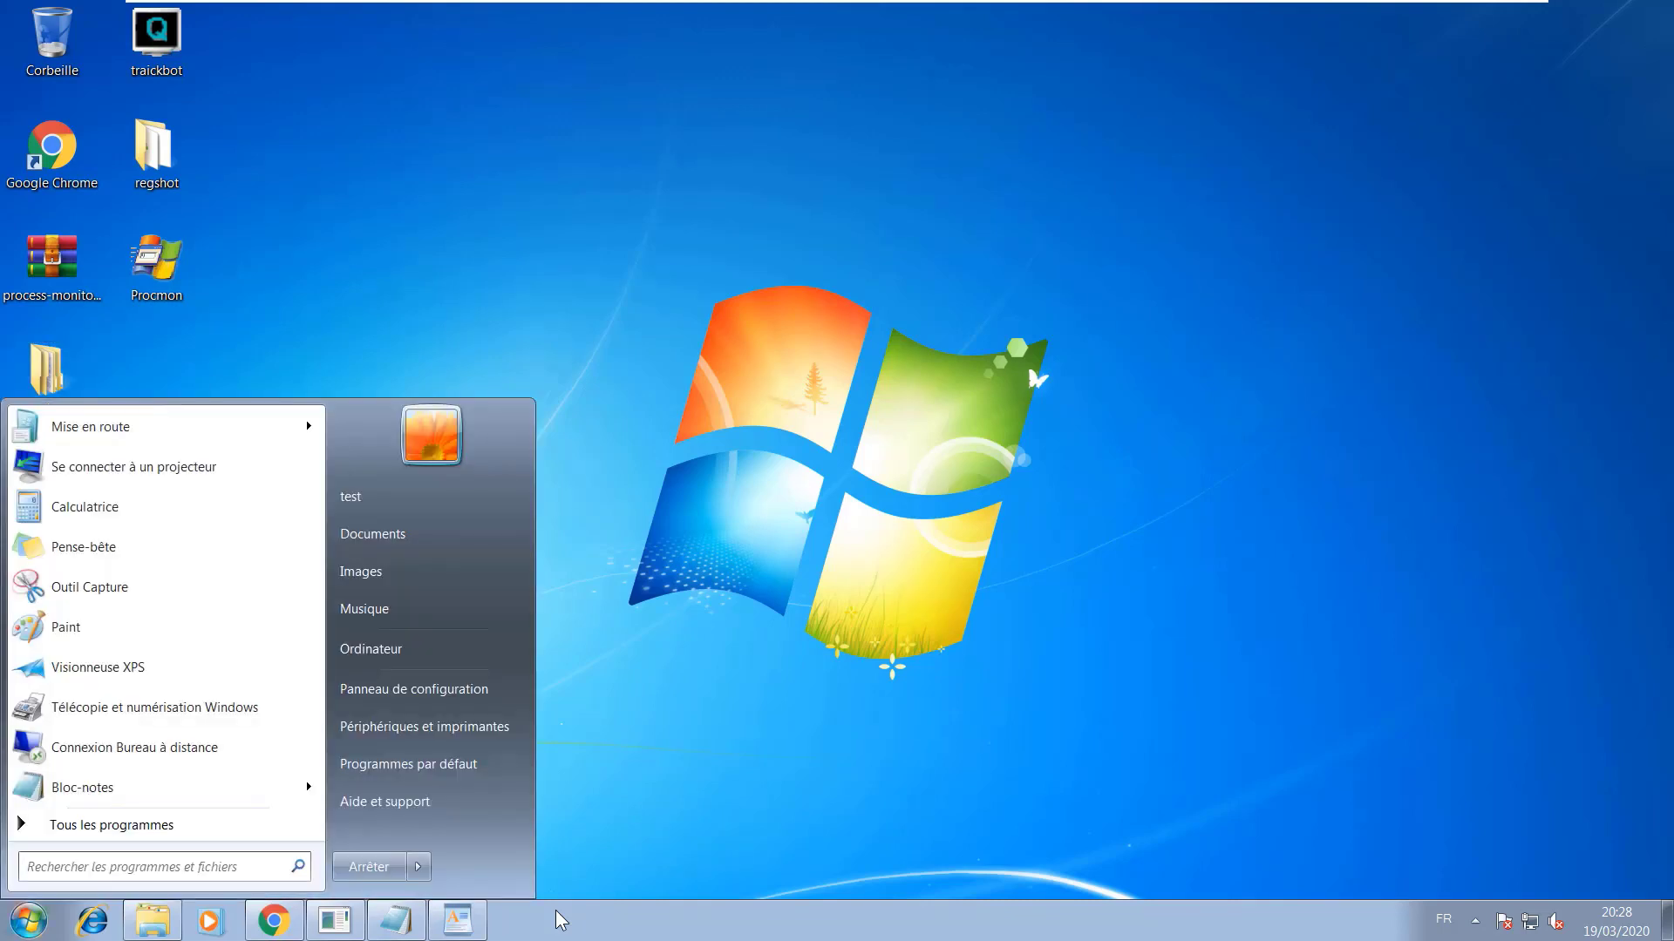
pyautogui.write('wire')
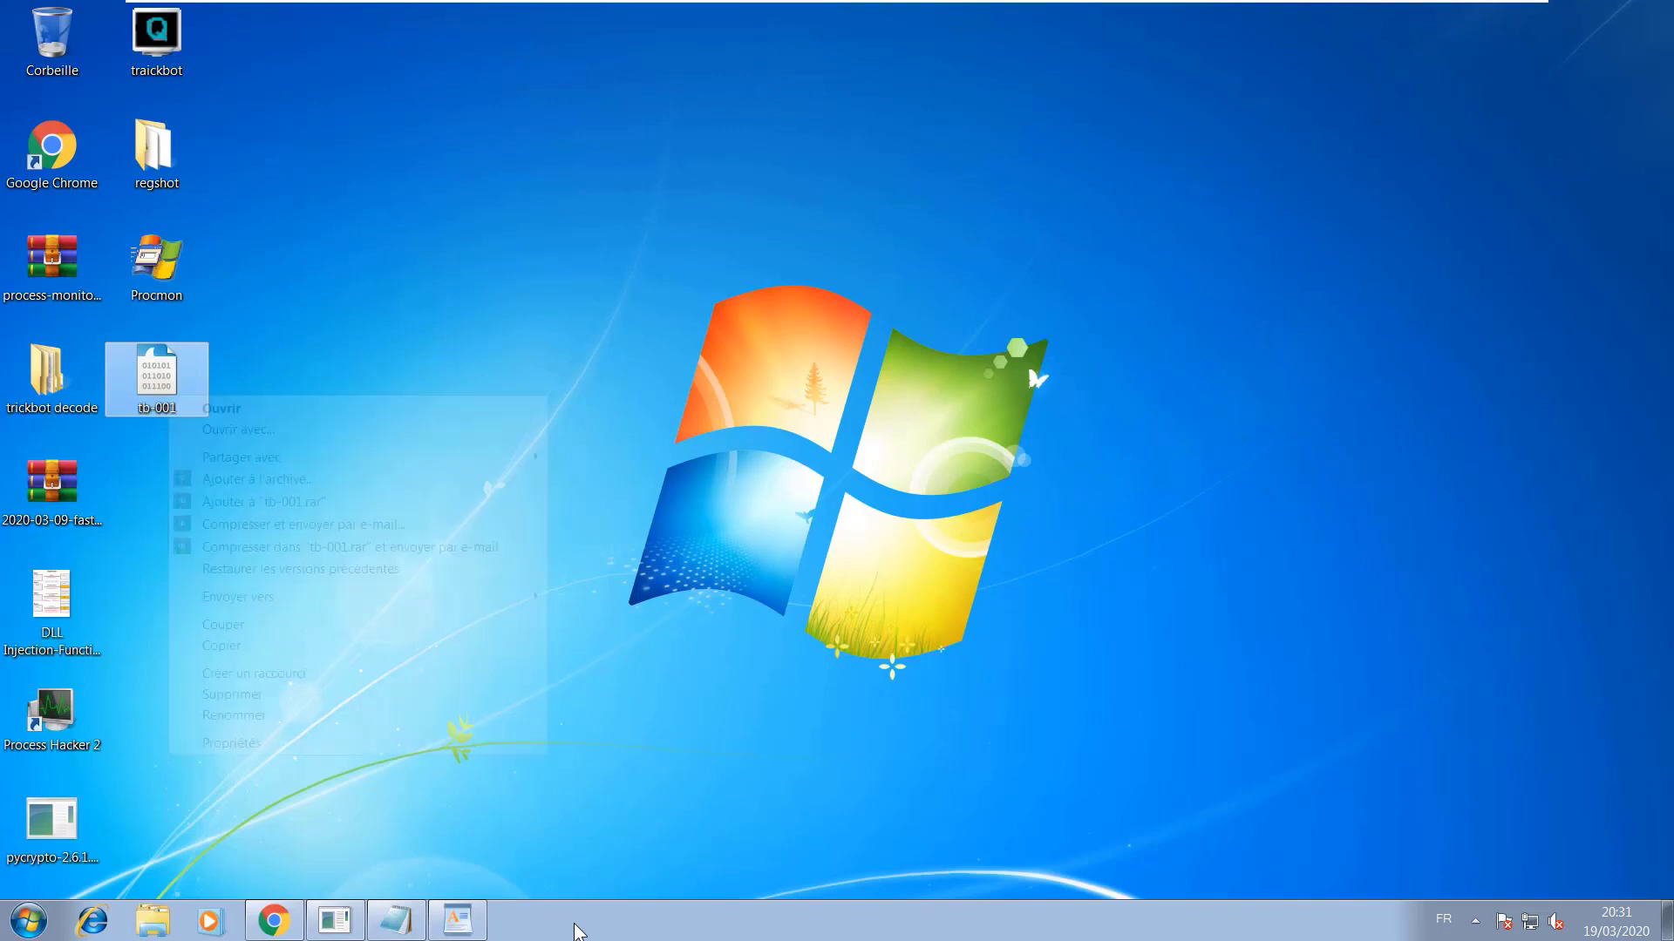
pyautogui.press('Return')
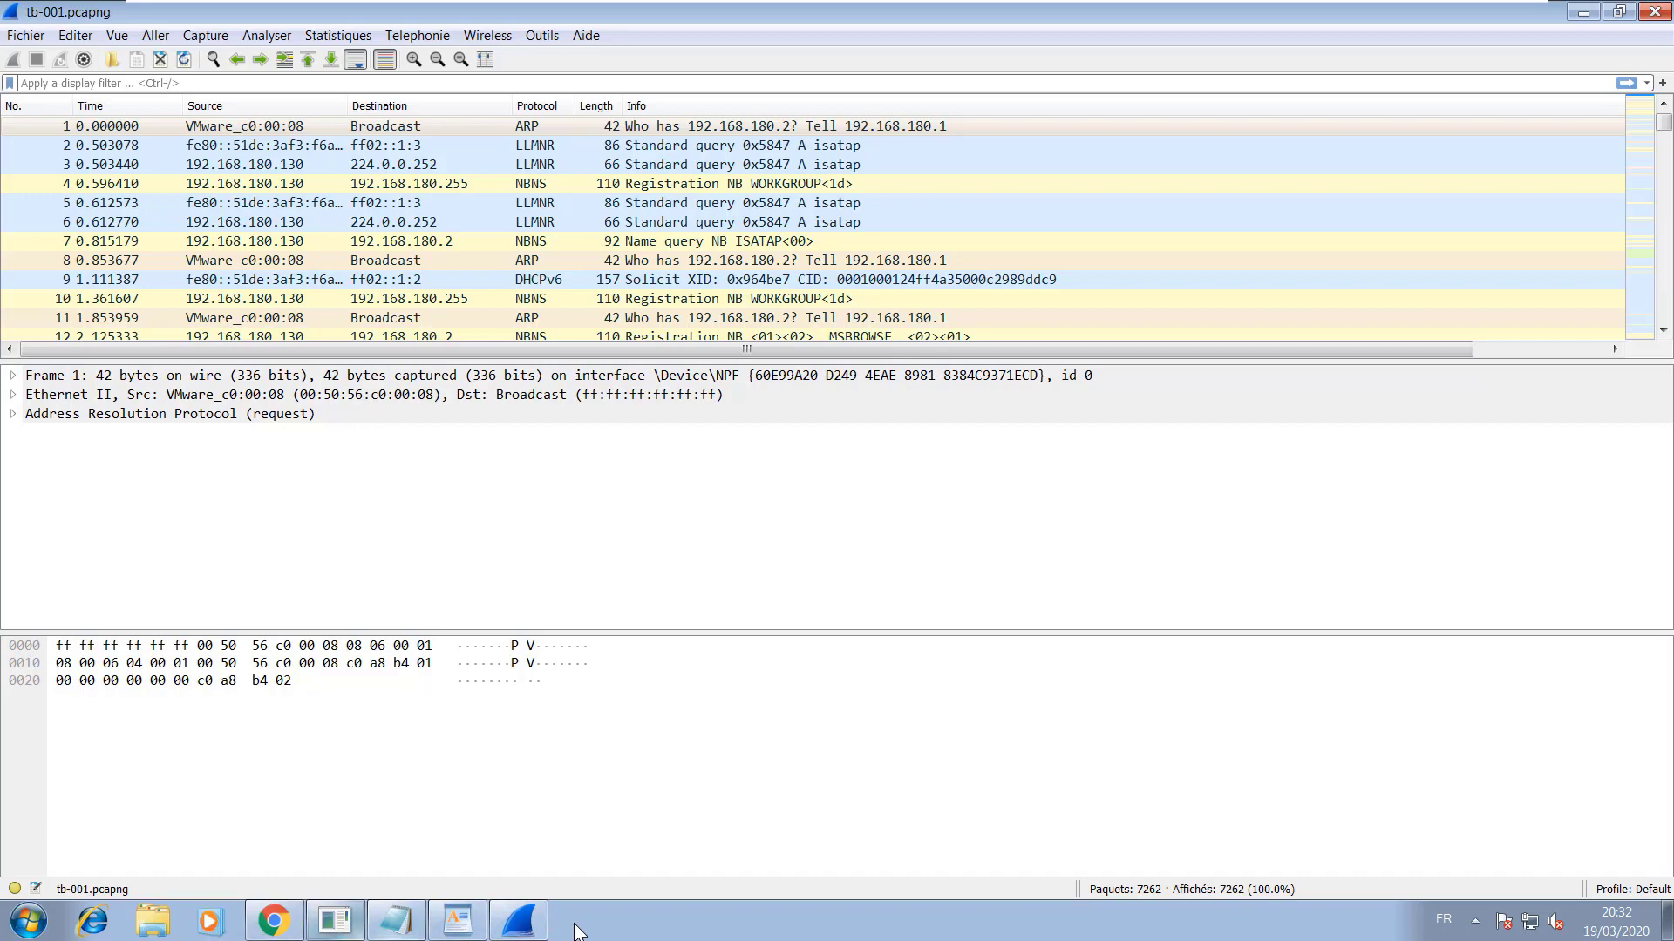
# - Open the folder C:\Utilisateurs\test\AppData\Roaming\ShellDatabase\data\injectDll64_configs in Windows Explorer
pyautogui.click(152, 921)
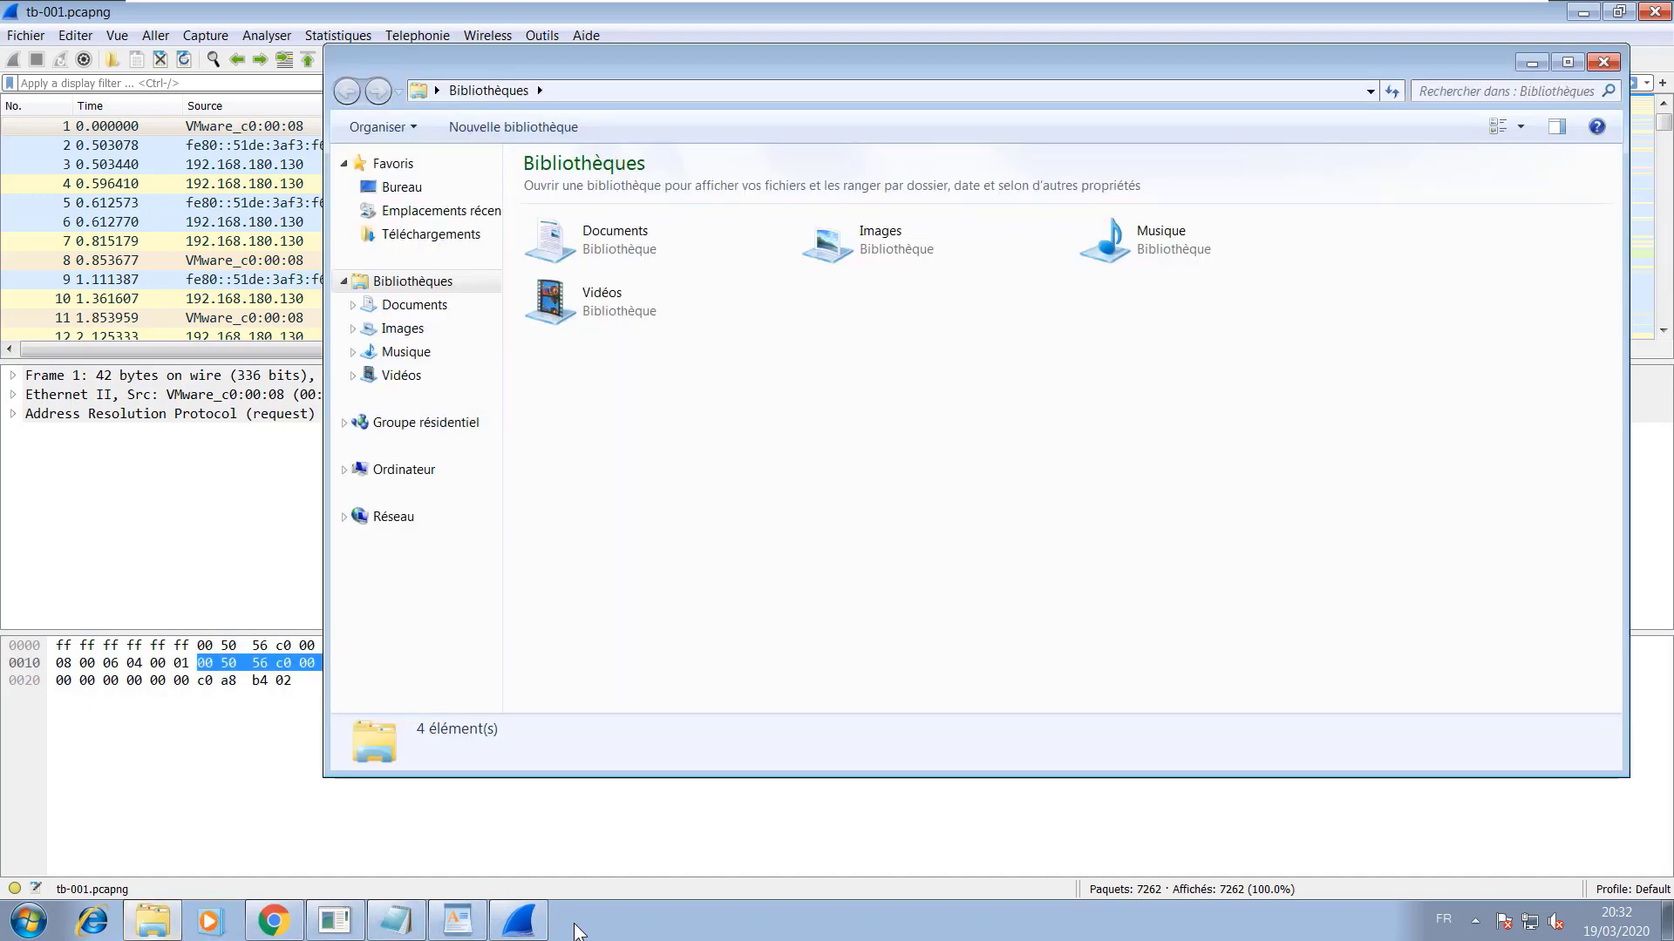
pyautogui.click(403, 469)
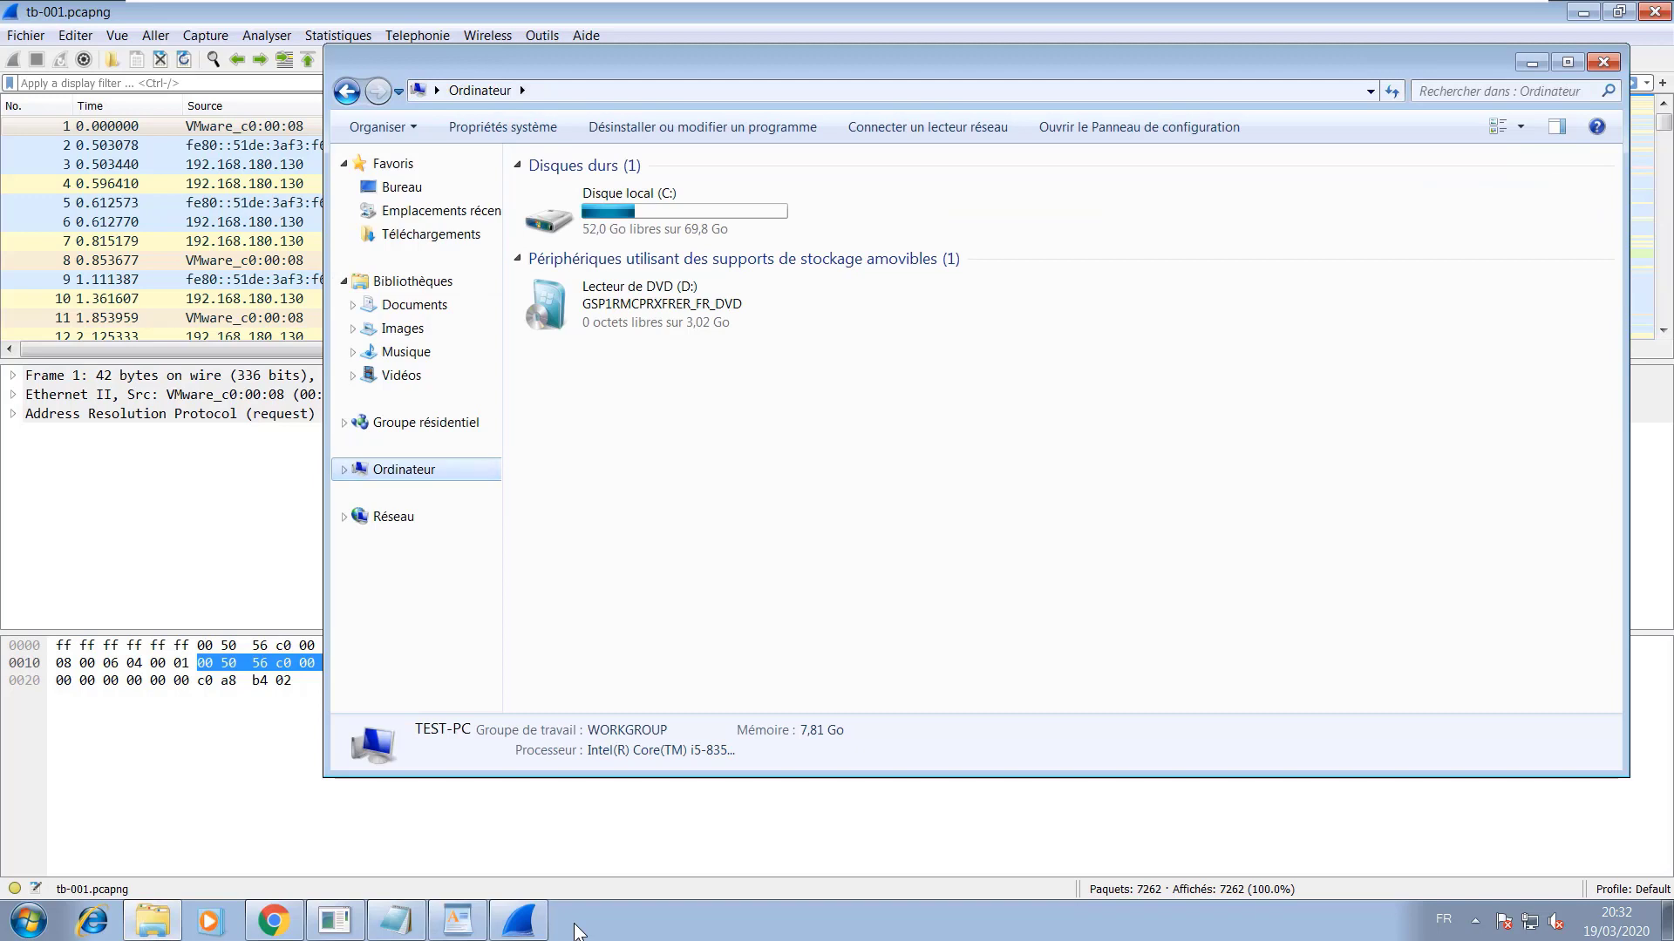
pyautogui.doubleClick(657, 213)
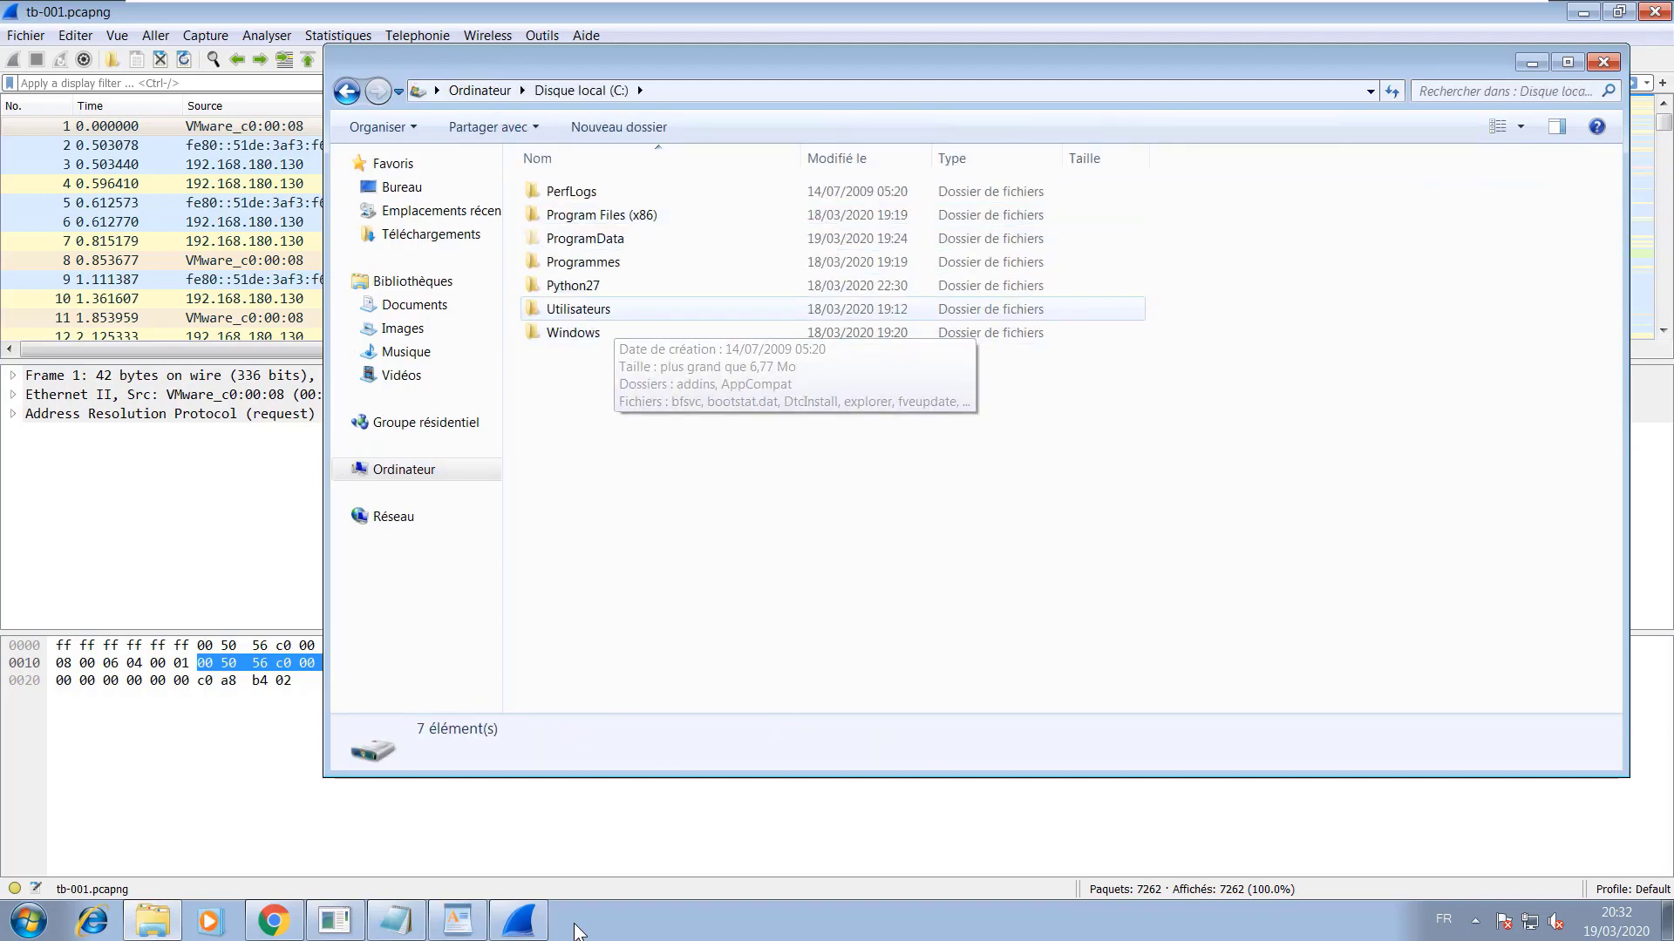
pyautogui.doubleClick(578, 308)
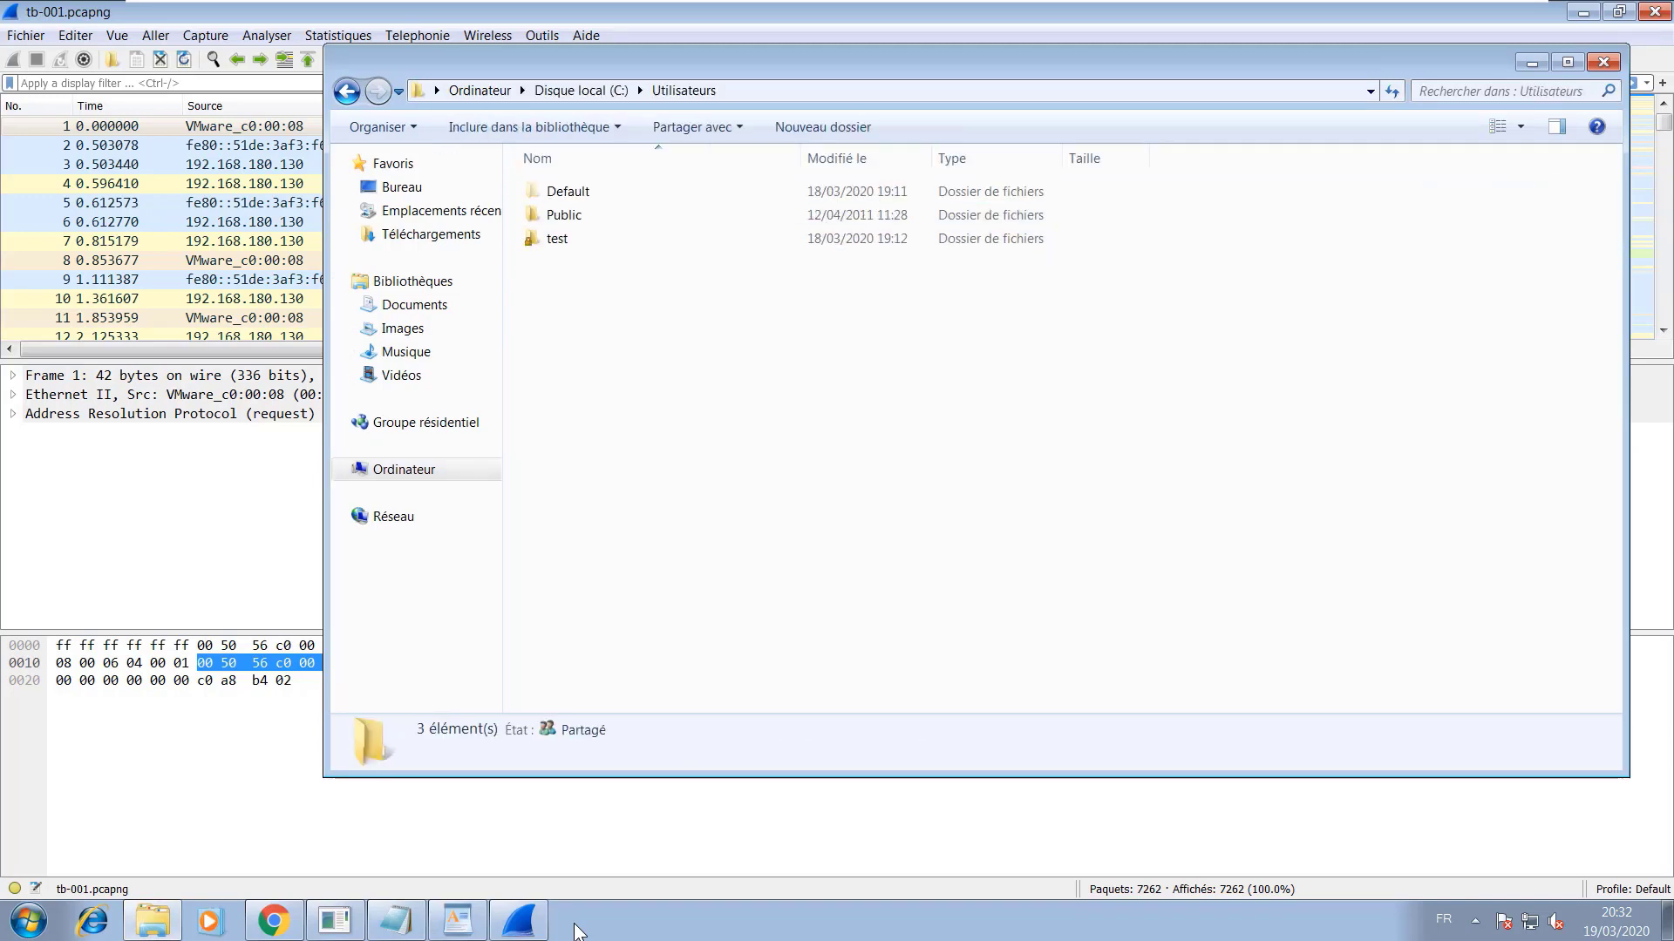
pyautogui.doubleClick(557, 238)
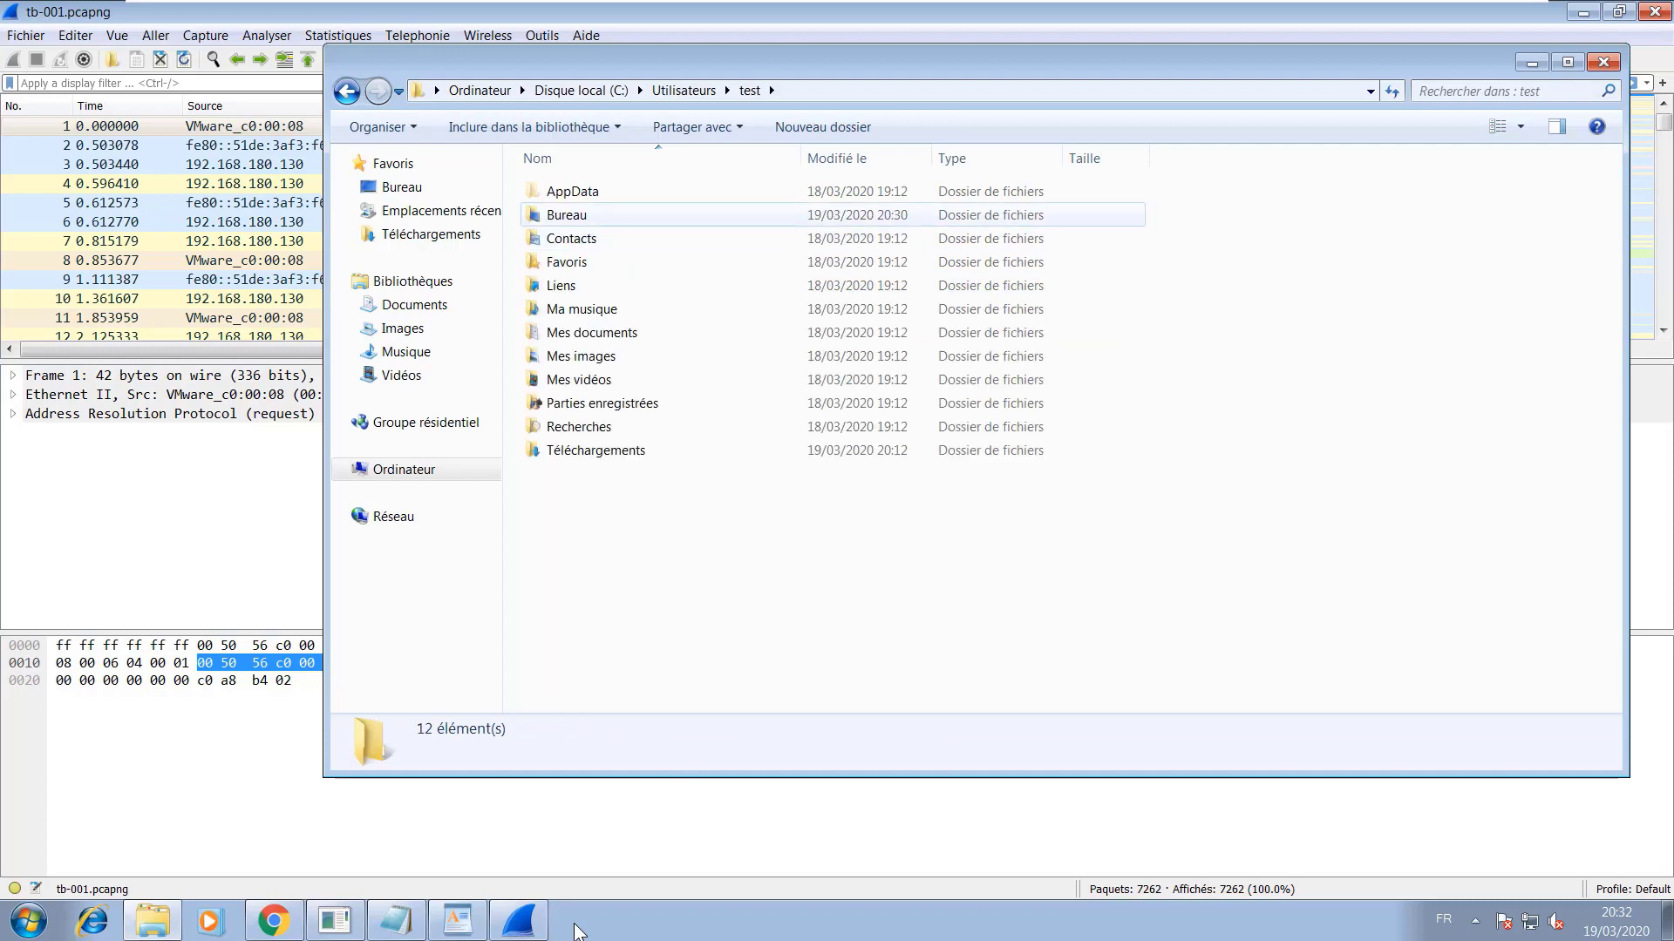
pyautogui.doubleClick(572, 191)
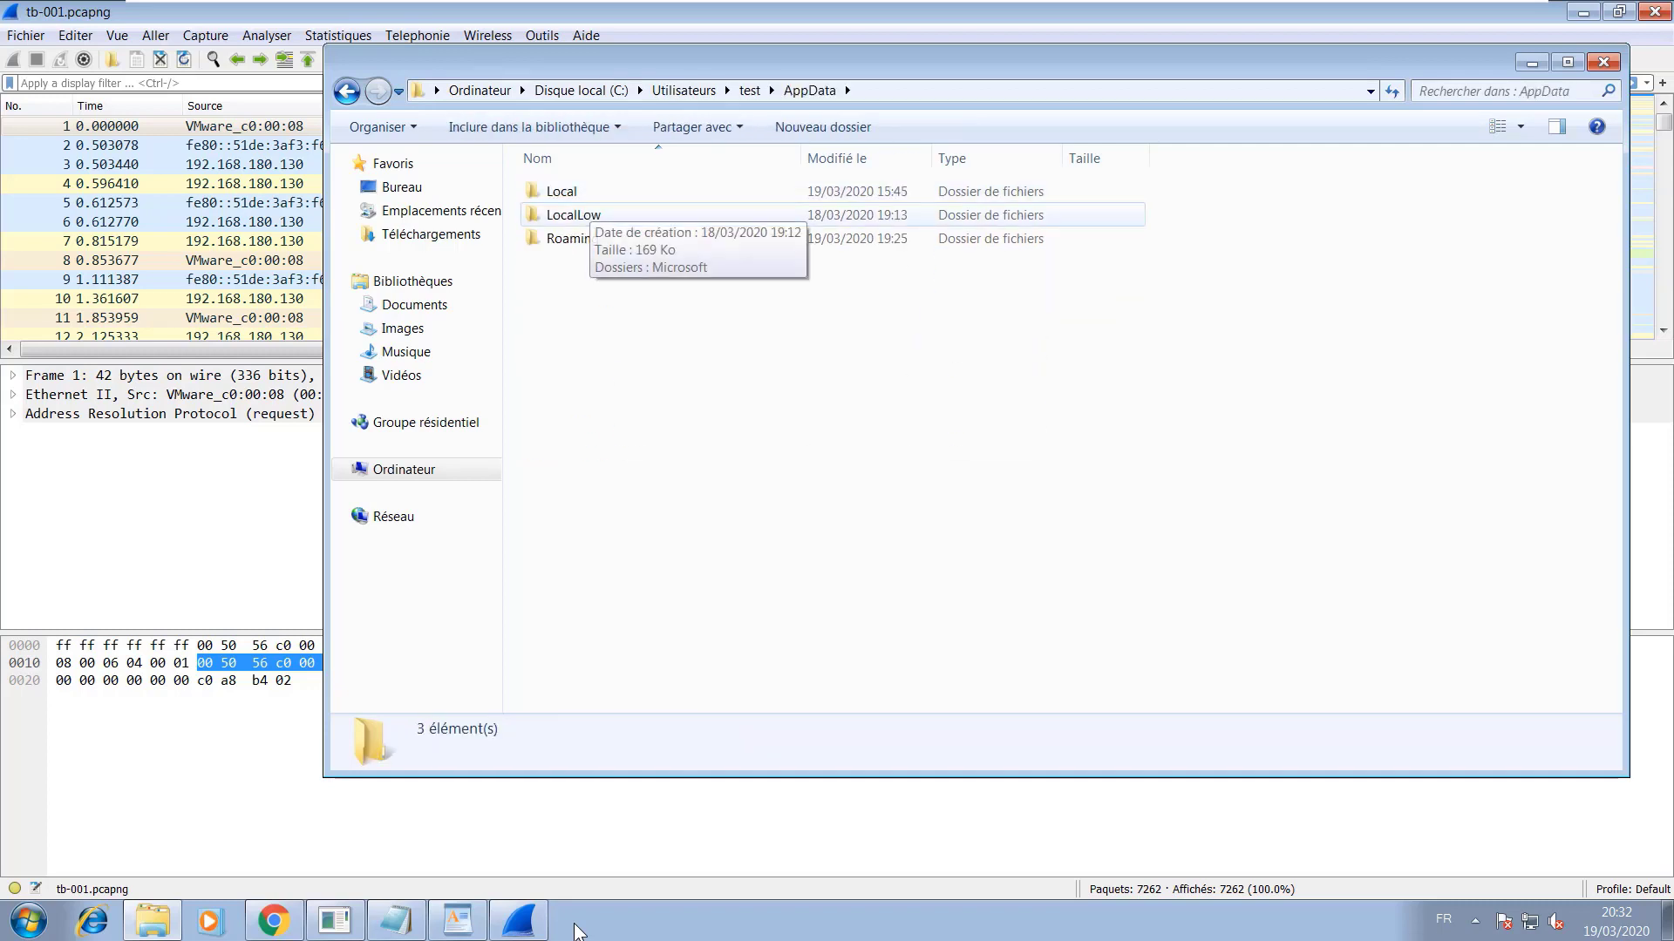
pyautogui.doubleClick(572, 238)
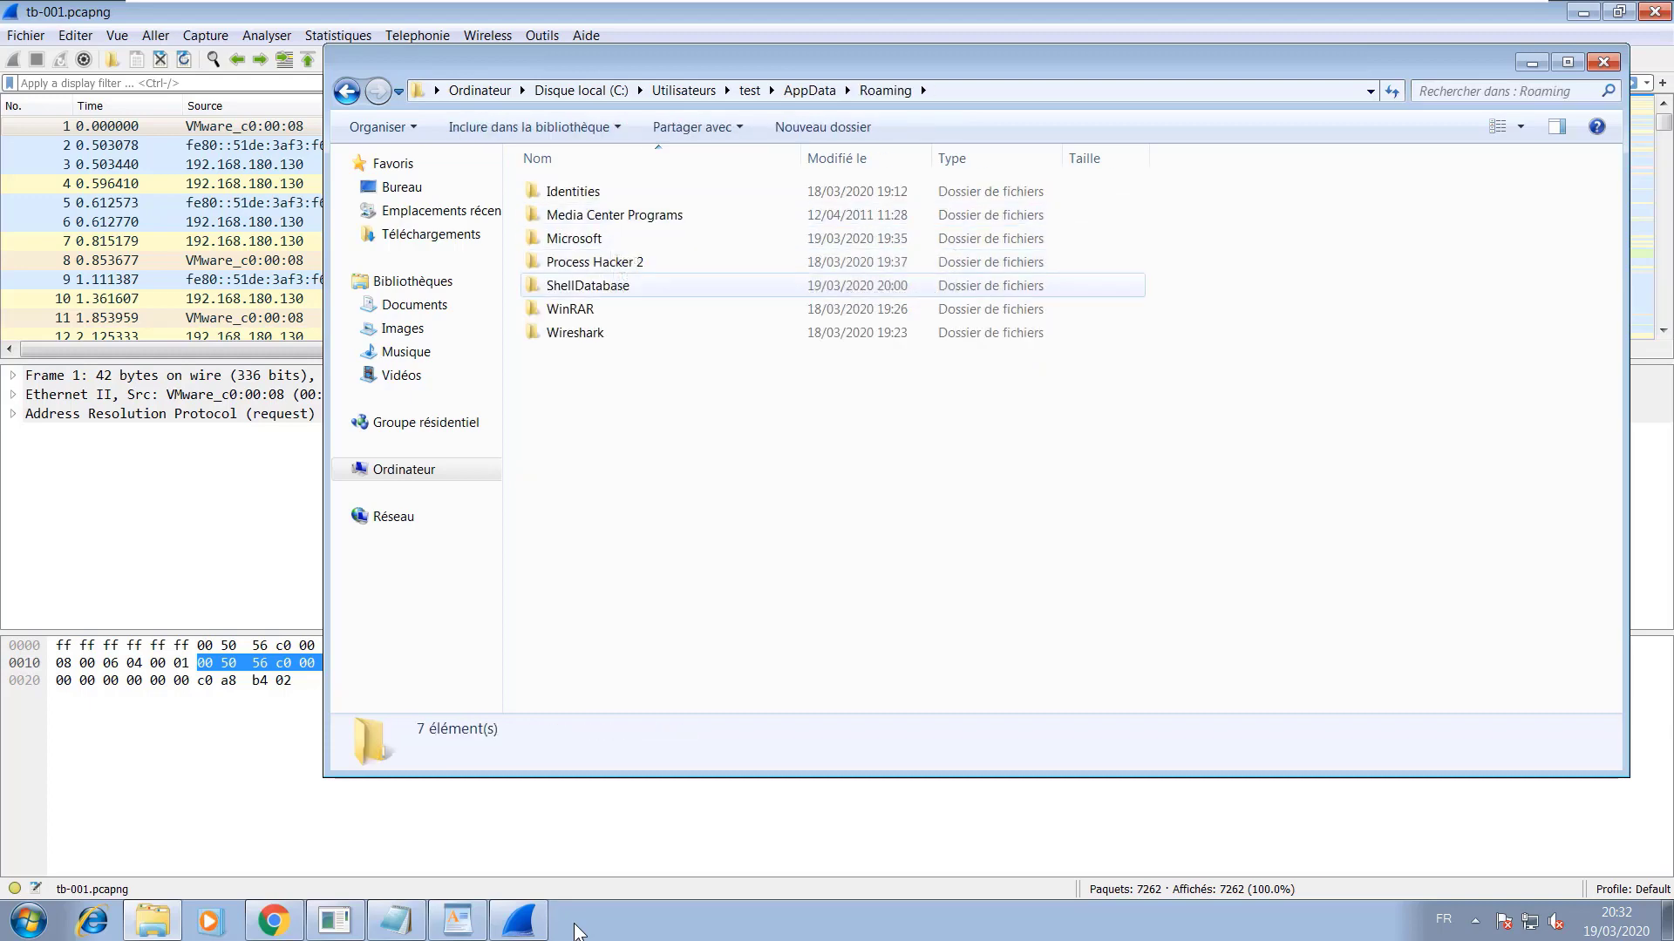
pyautogui.doubleClick(587, 285)
pyautogui.doubleClick(560, 190)
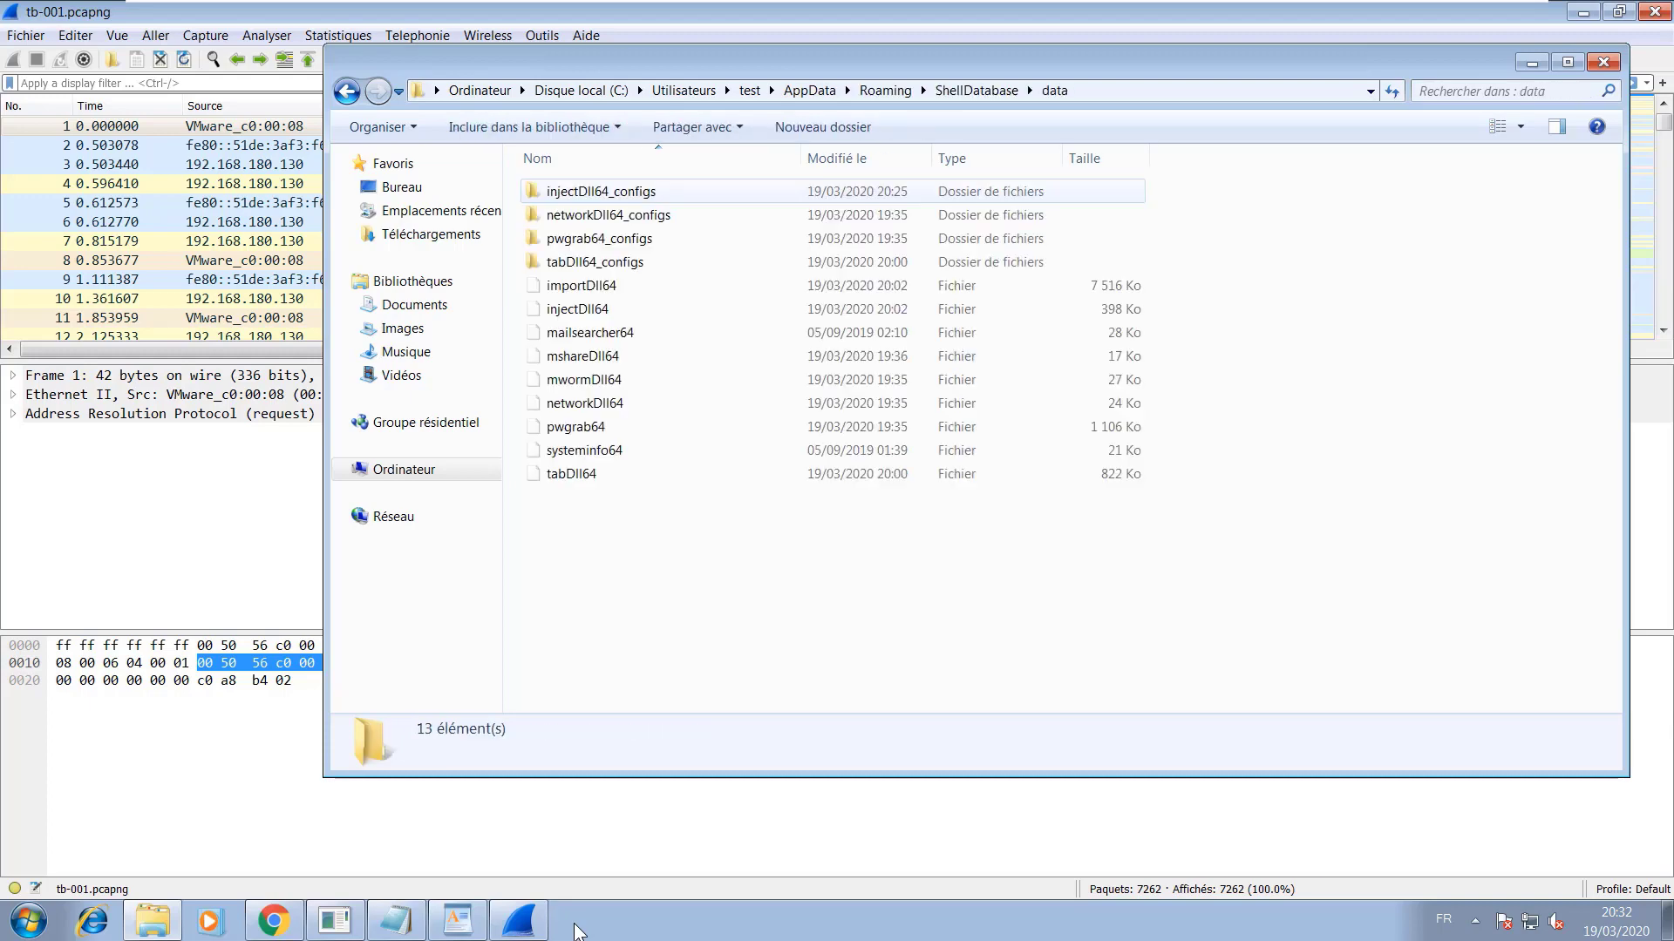
pyautogui.doubleClick(580, 191)
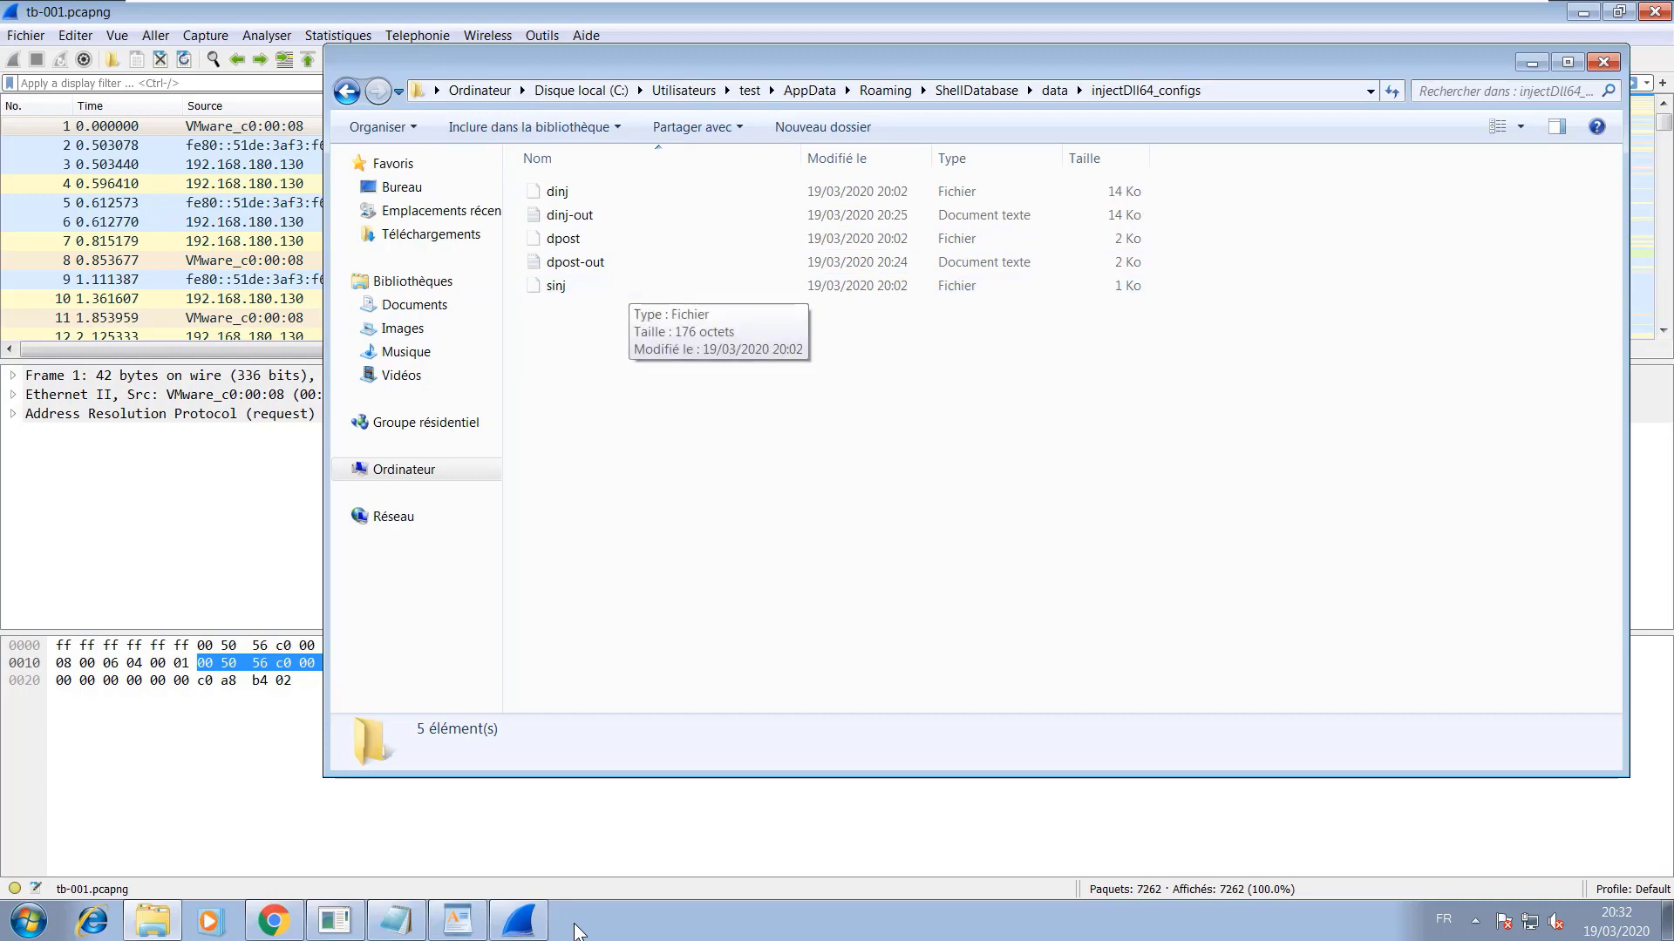
# - Bring dinj-out back up, look over its first igroup entries from the start of the file, and close it
pyautogui.click(457, 921)
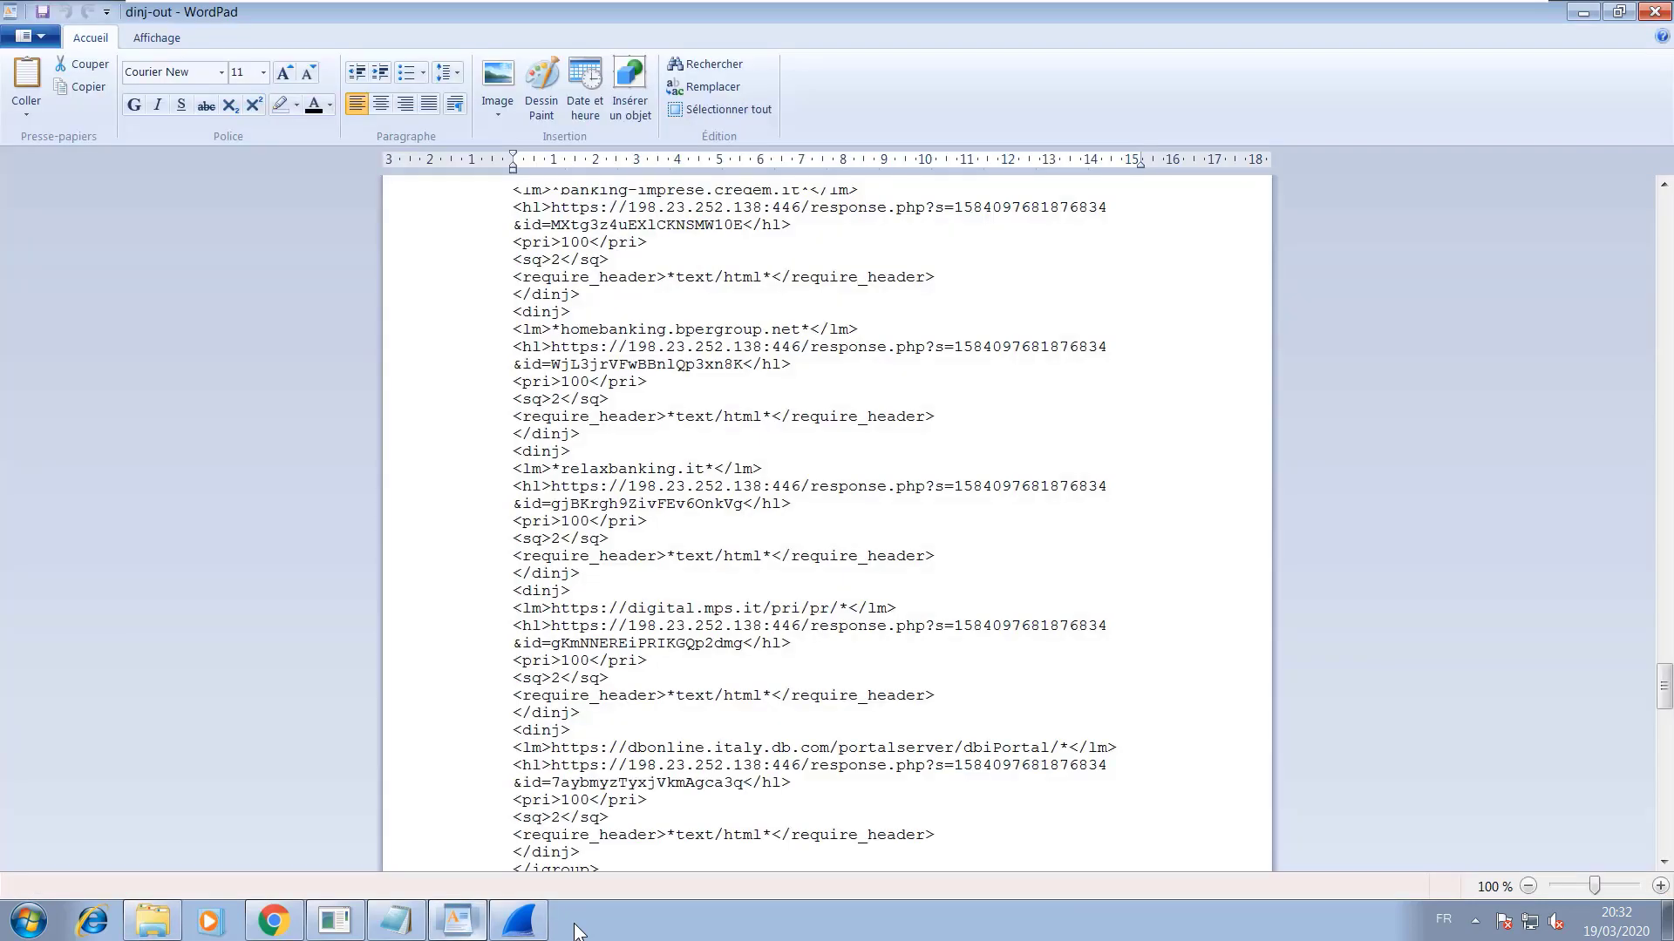
pyautogui.moveTo(1663, 686); pyautogui.dragTo(1663, 235)
pyautogui.scroll(-20, 576, 931)
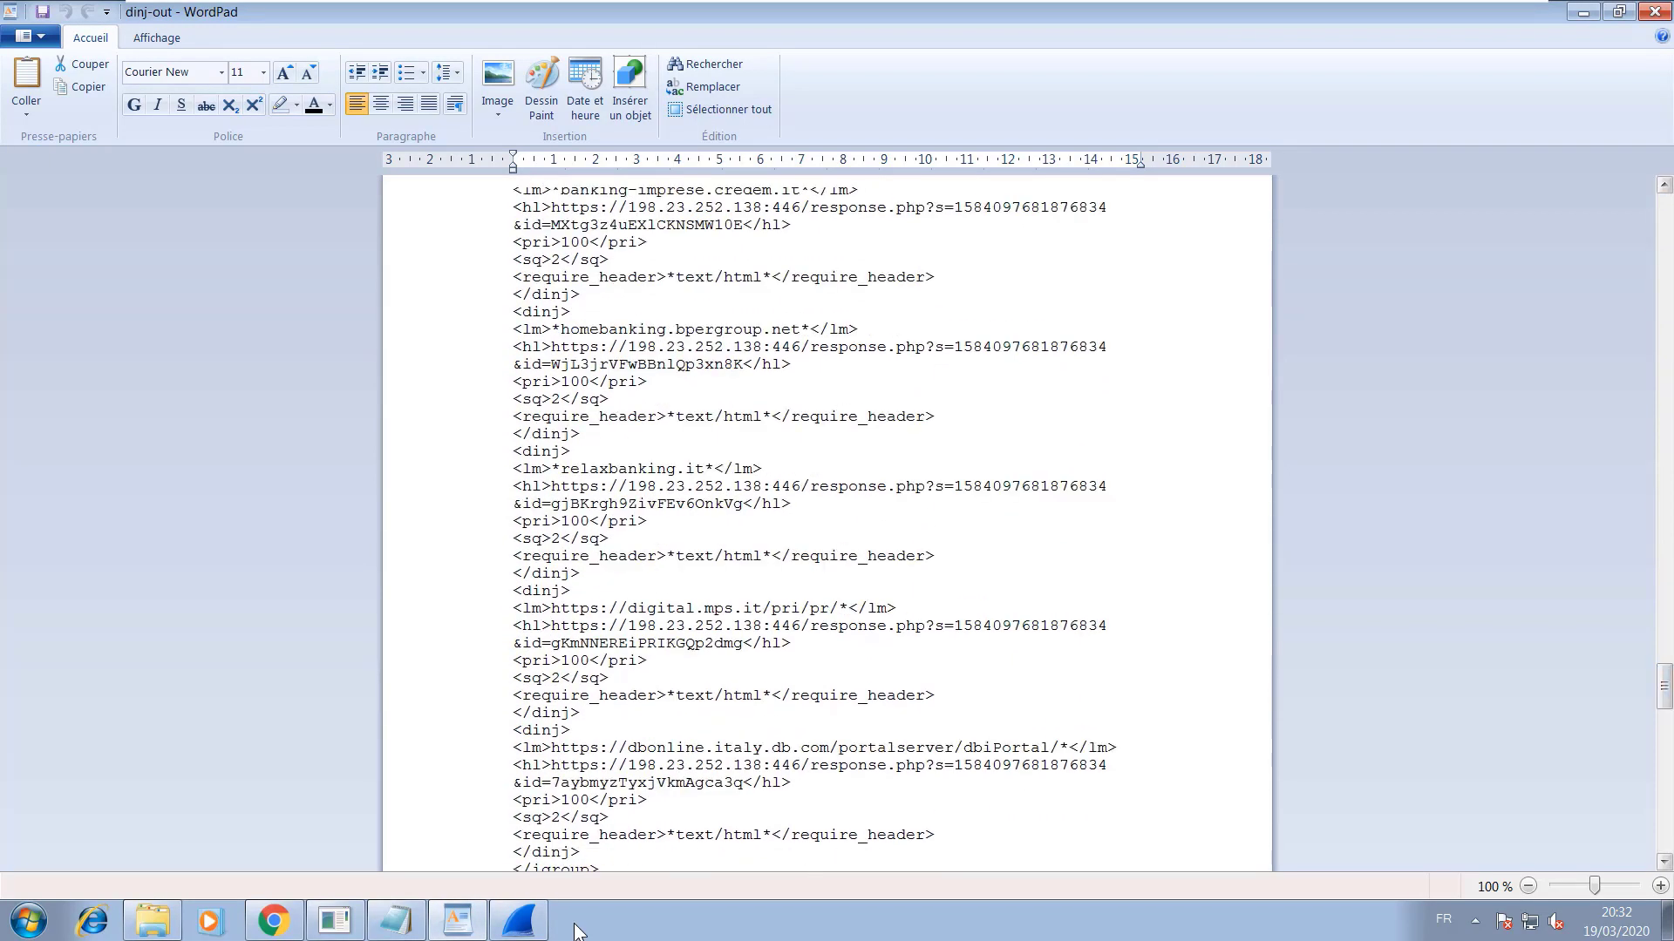
pyautogui.scroll(20, 575, 931)
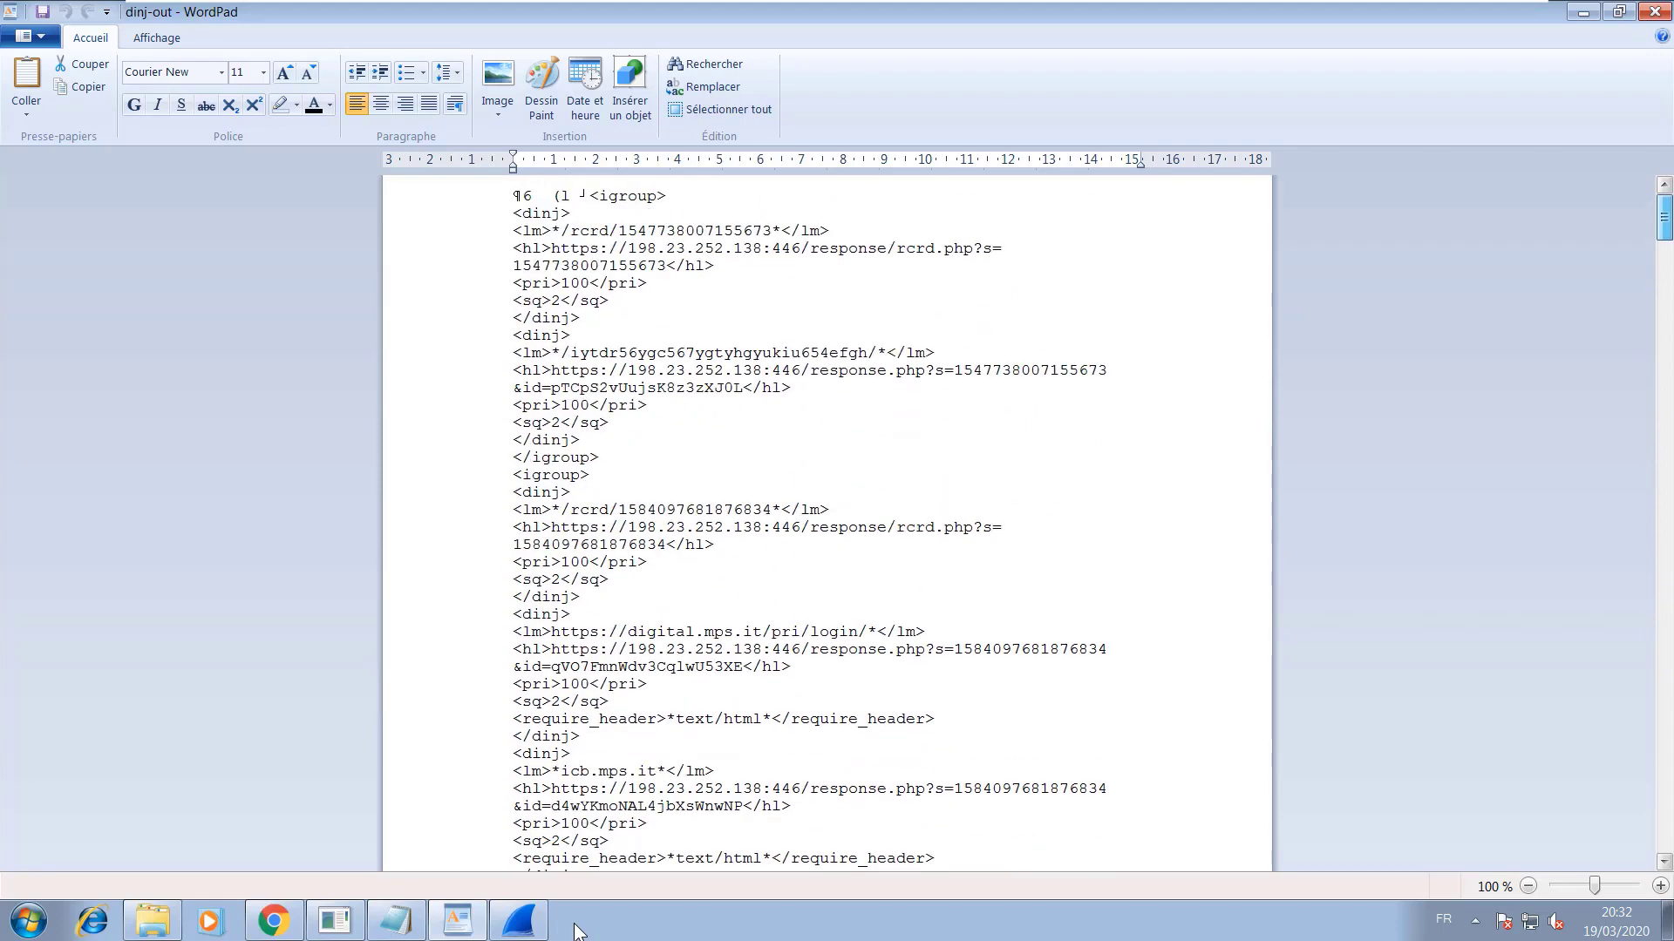
pyautogui.moveTo(1663, 217); pyautogui.dragTo(1663, 218)
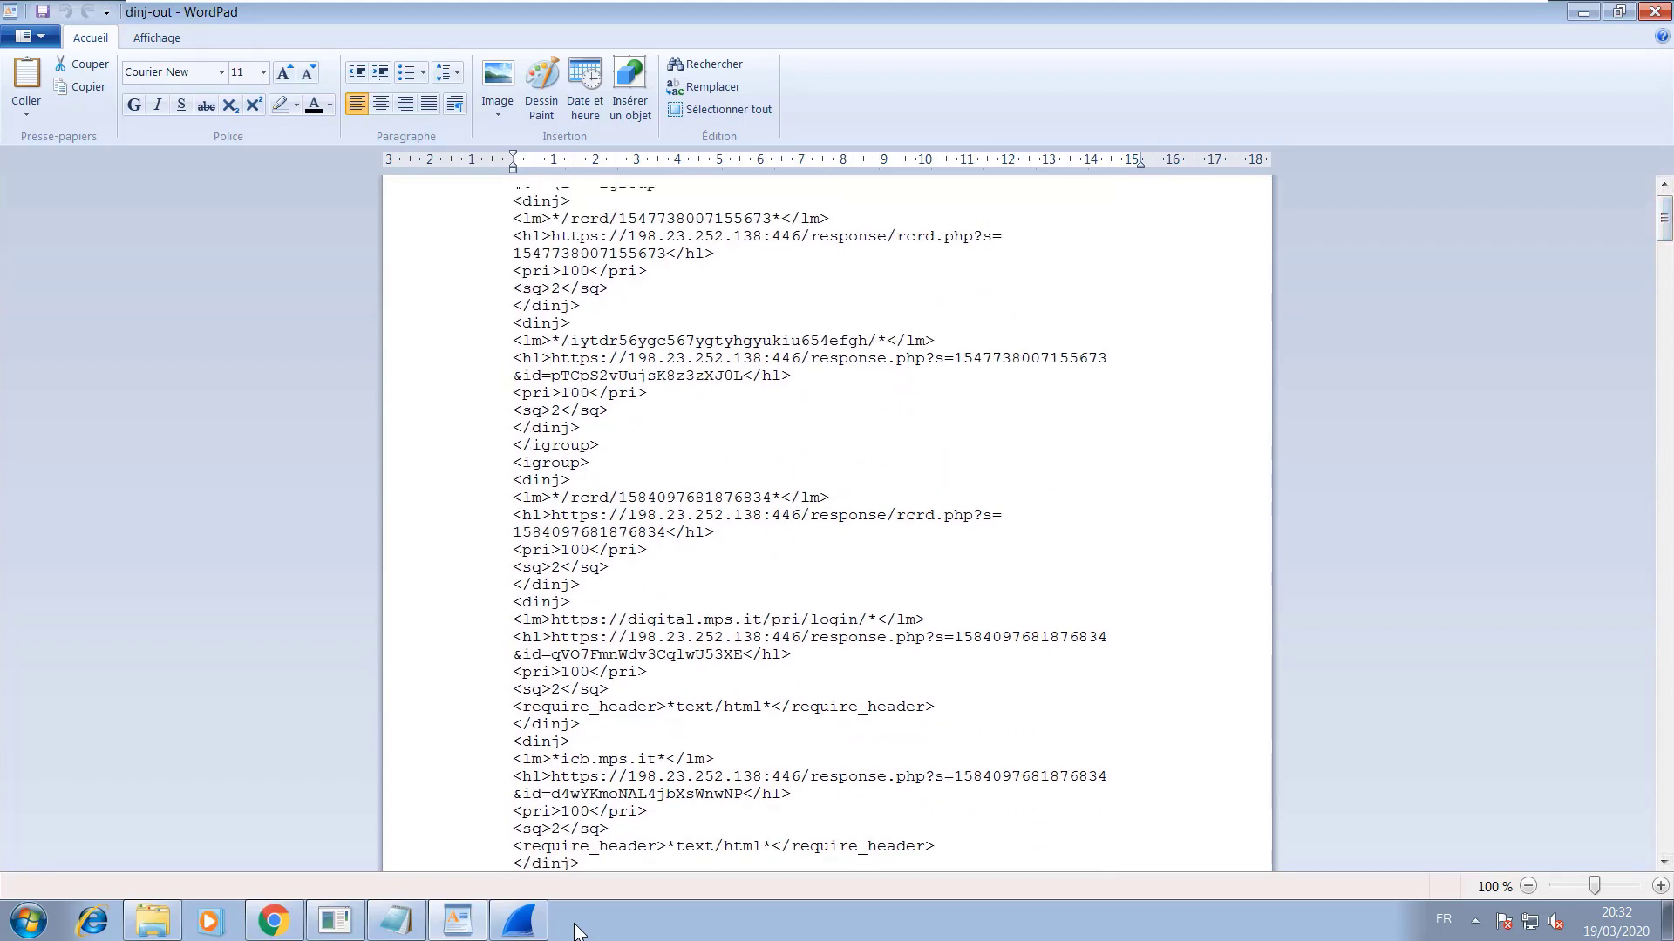
pyautogui.hotkey('alt', 'F4')
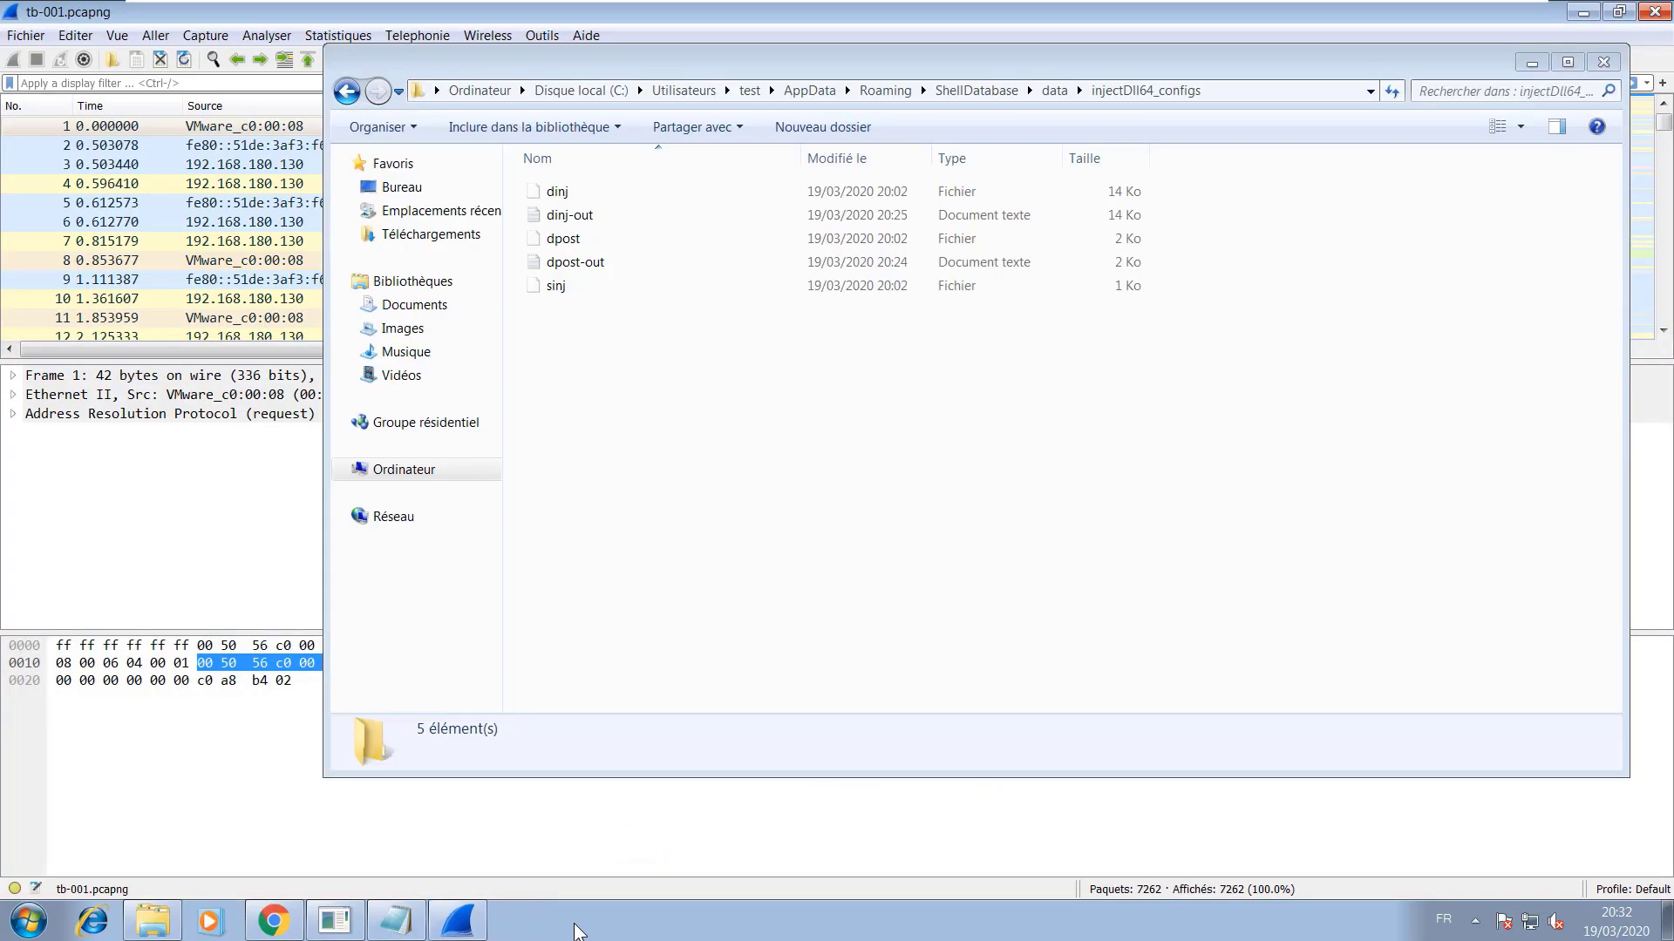
# - Open the dpost-out file from the injectDll64_configs folder in WordPad
pyautogui.press('Up')
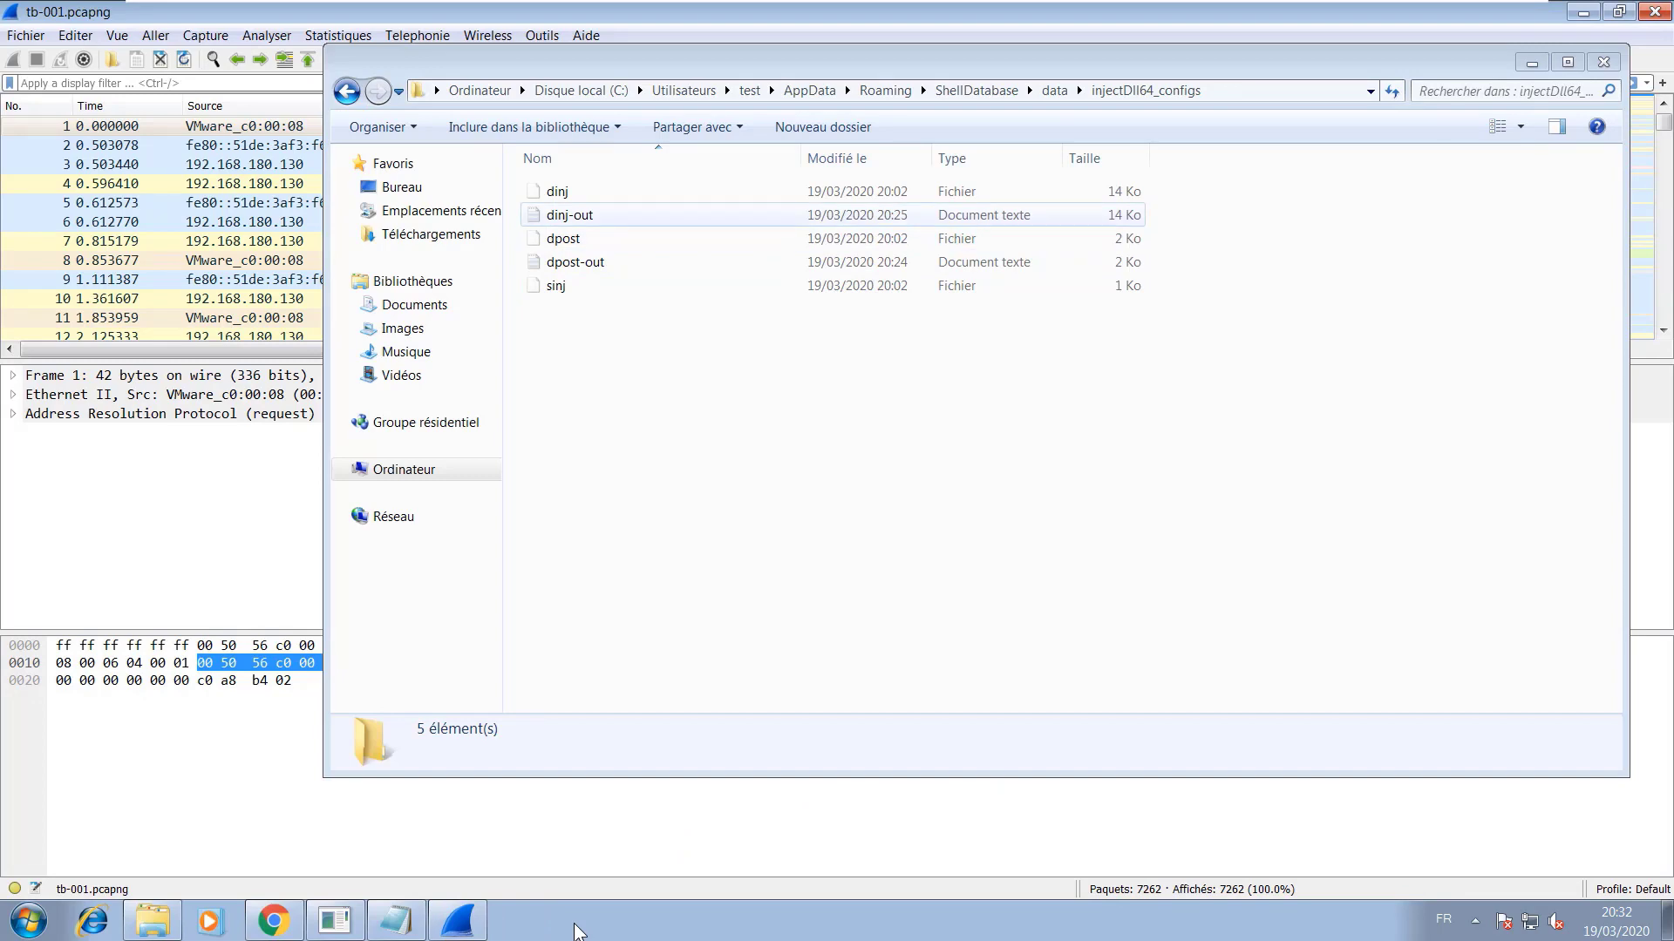
pyautogui.rightClick(583, 266)
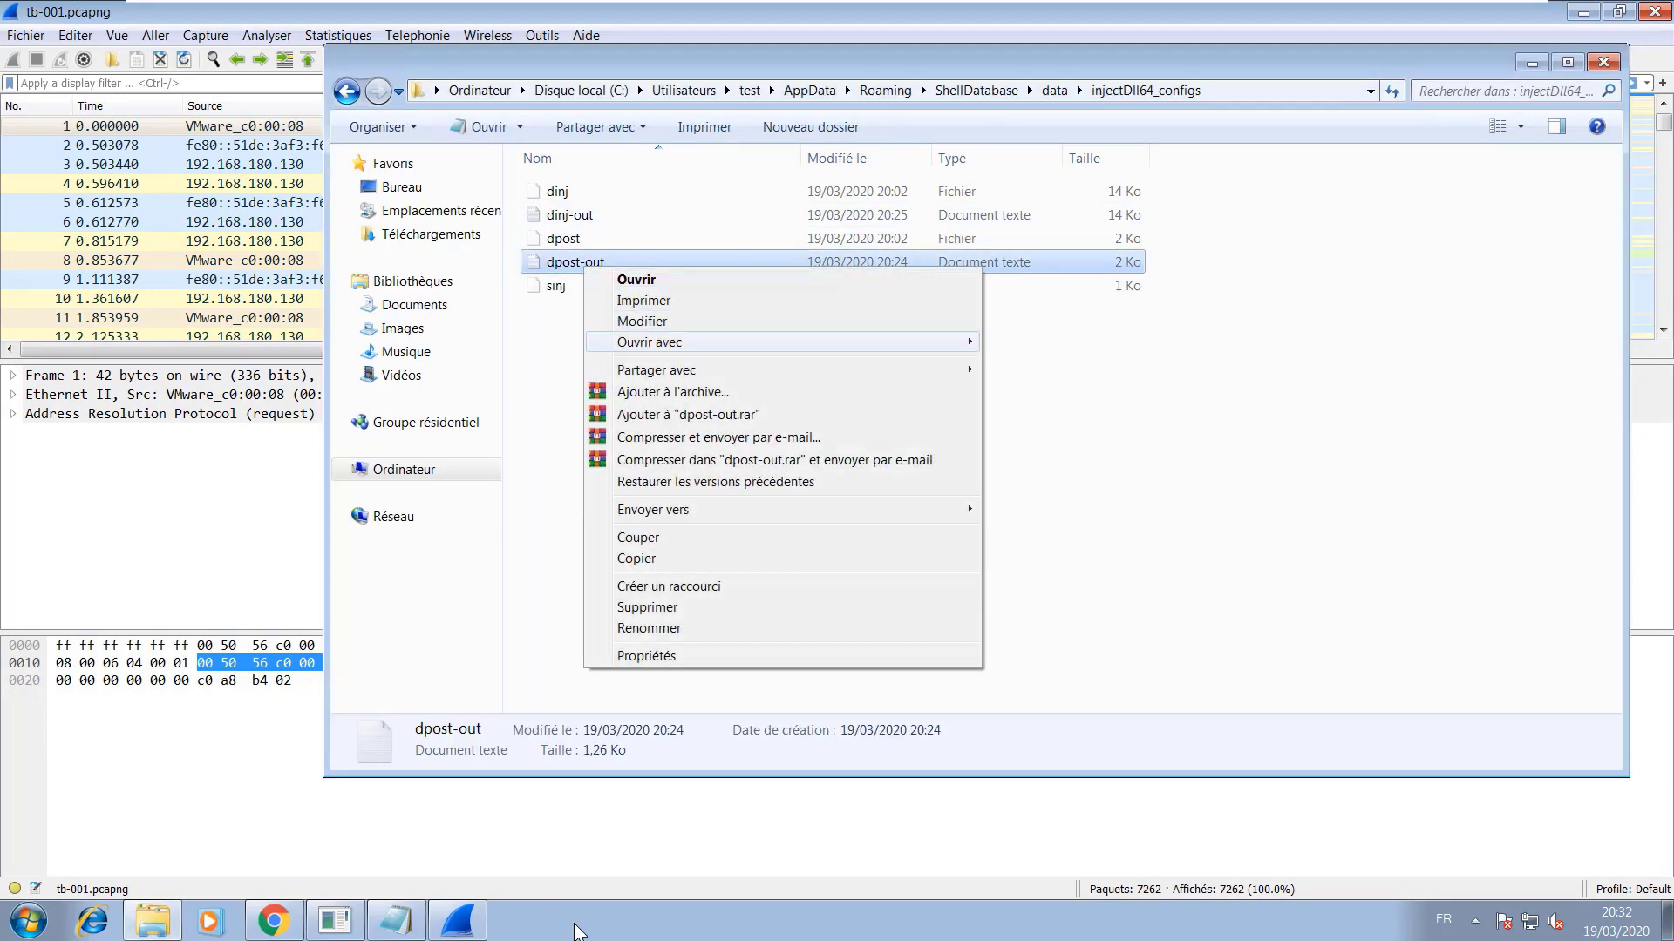
pyautogui.press('Right')
pyautogui.press('Down')
pyautogui.press('Return')
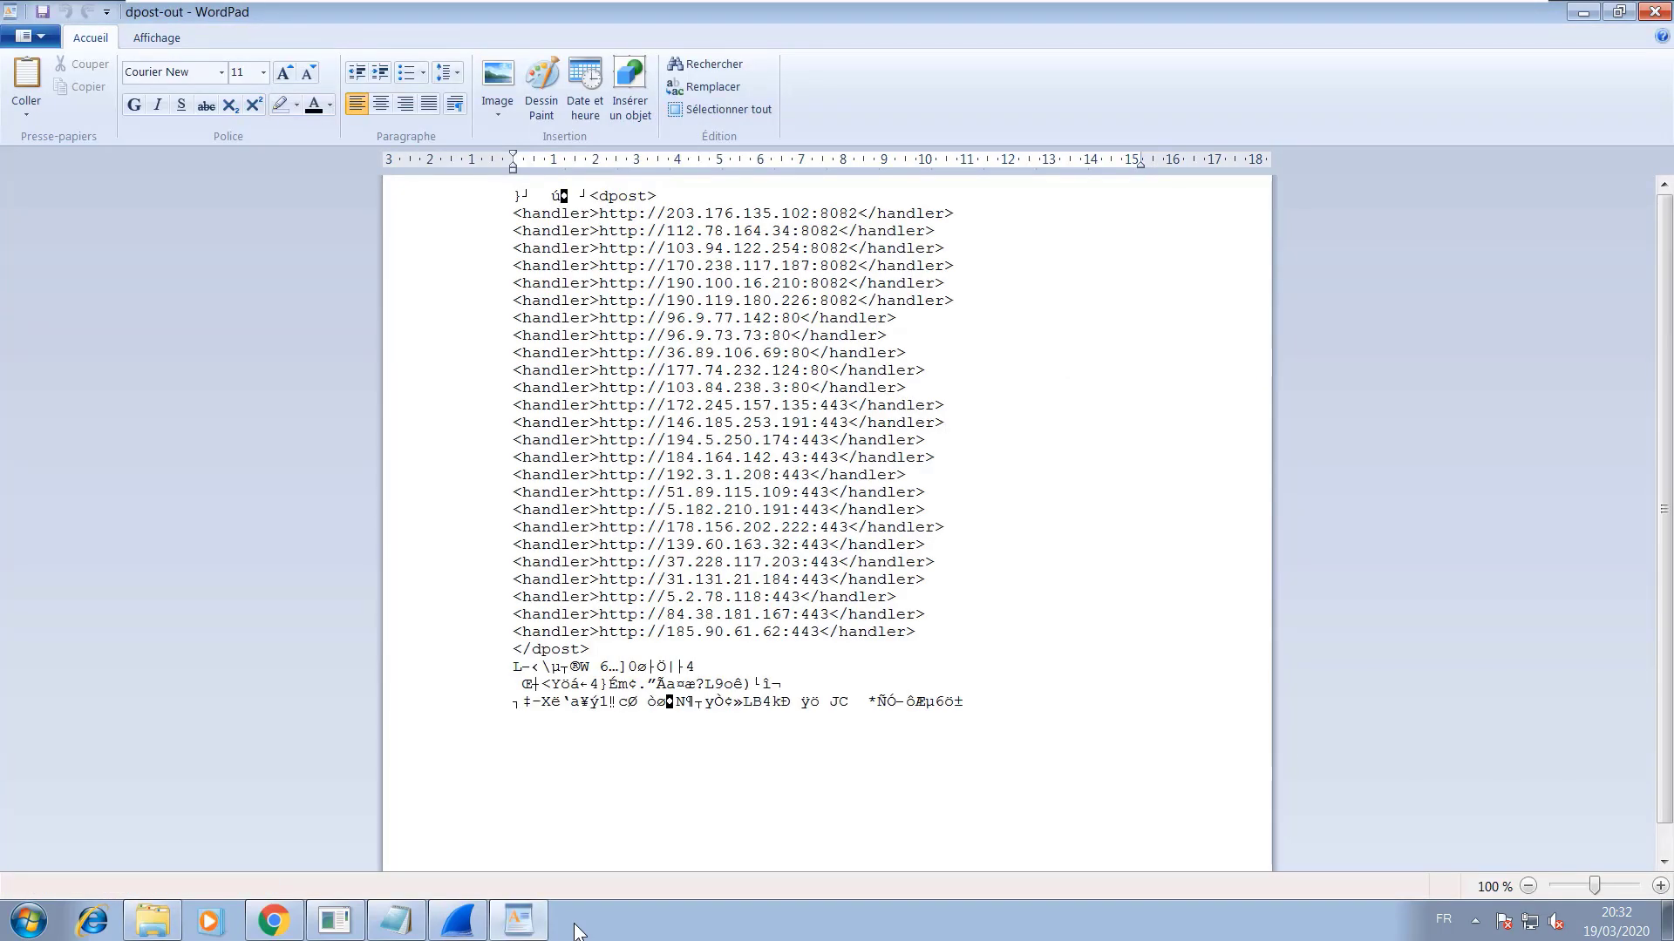
# - Highlight the handler addresses in dpost-out from 112.78.164.34:8082 down to 139.60.163.32:443 to examine their ports
pyautogui.moveTo(734, 230)
pyautogui.mouseDown()
pyautogui.moveTo(819, 300)
pyautogui.moveTo(867, 422)
pyautogui.mouseUp()
pyautogui.hotkey('shift', 'Down')
pyautogui.hotkey('shift', 'Down')
pyautogui.hotkey('shift', 'Down')
pyautogui.hotkey('shift', 'Down')
pyautogui.hotkey('shift', 'Down')
pyautogui.hotkey('shift', 'Down')
pyautogui.hotkey('shift', 'Down')
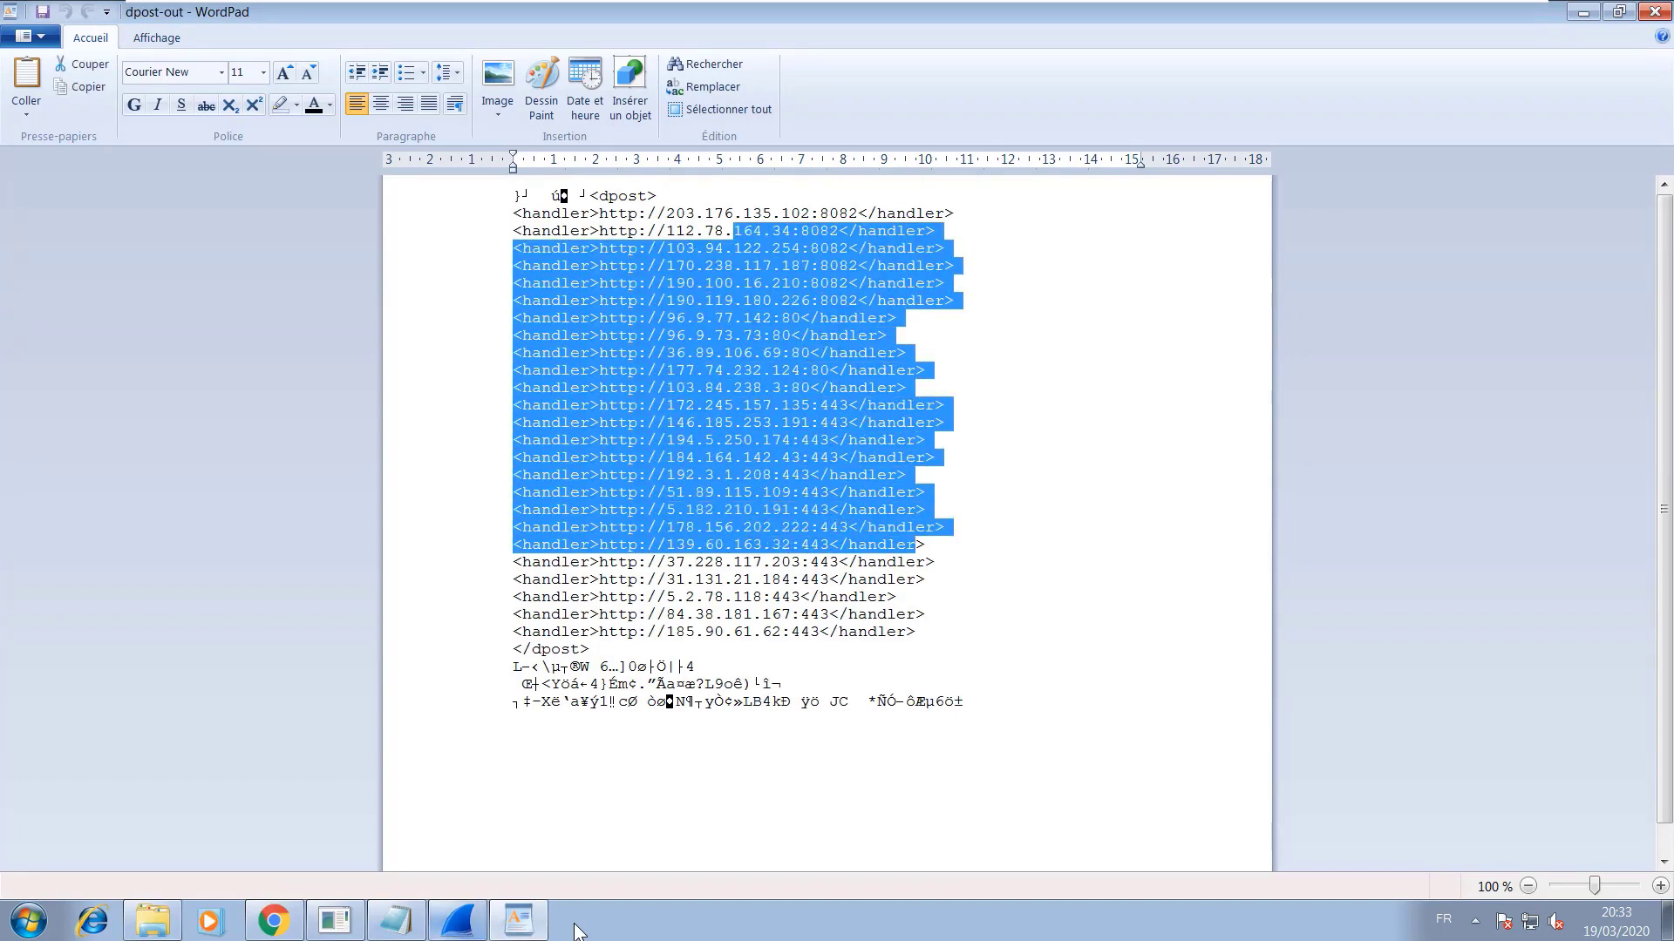
# - Minimise dpost-out and the configs folder, and filter the tb-001 capture in Wireshark with tcp.port==443
pyautogui.click(1582, 11)
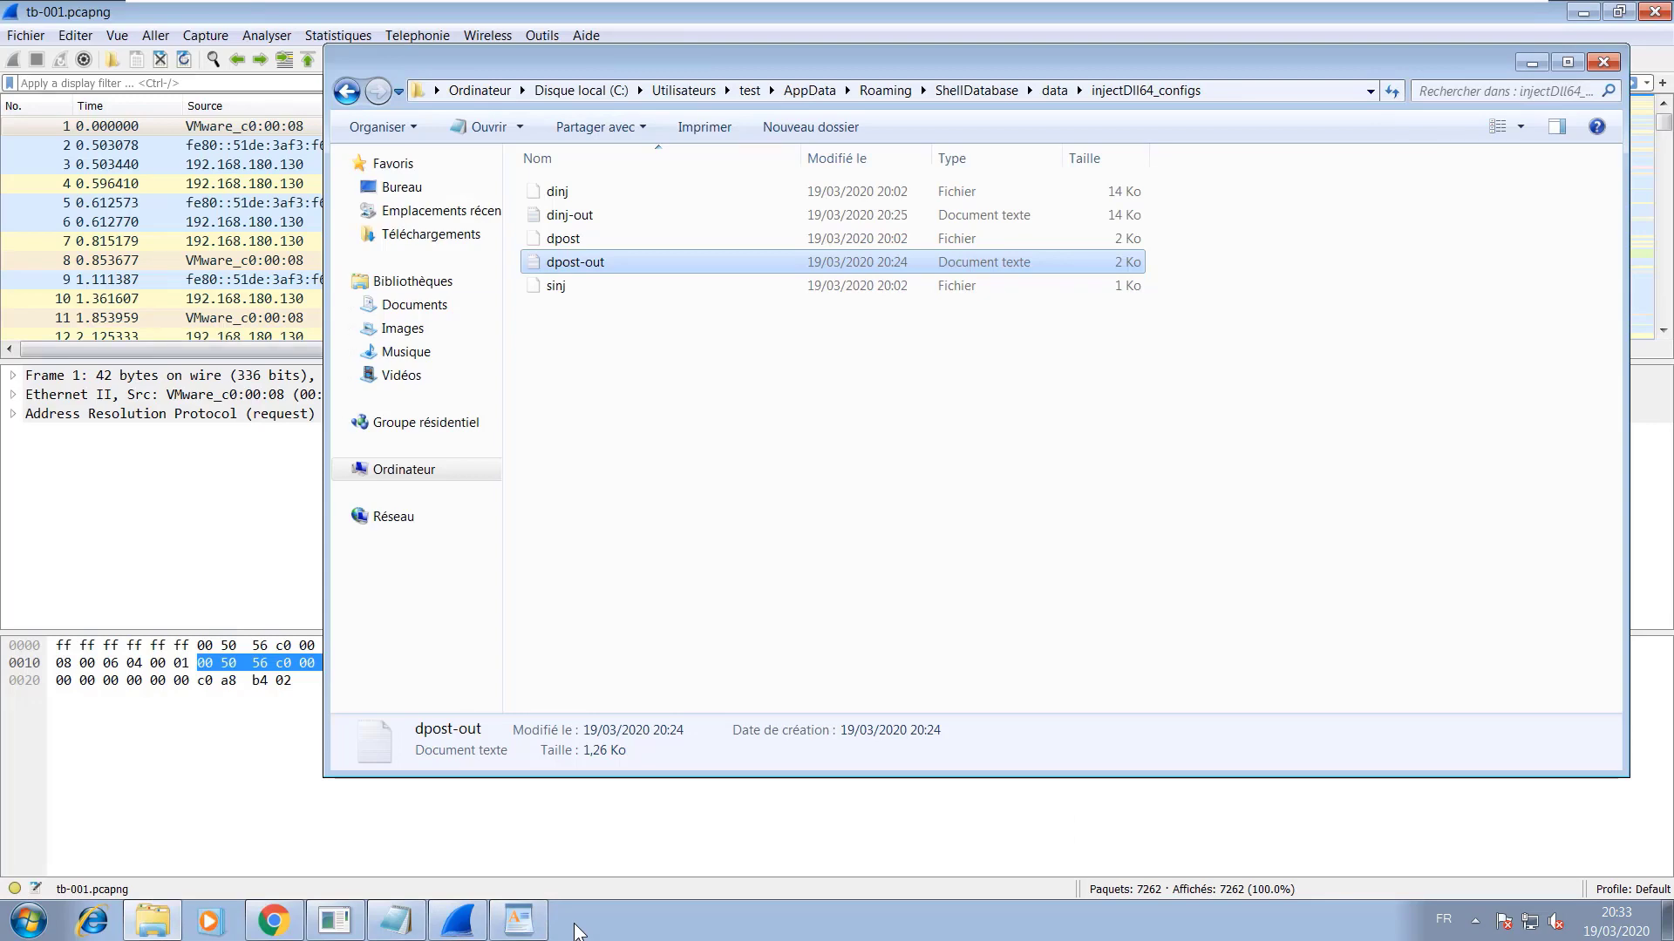
pyautogui.press('super+Down')
pyautogui.write('tc')
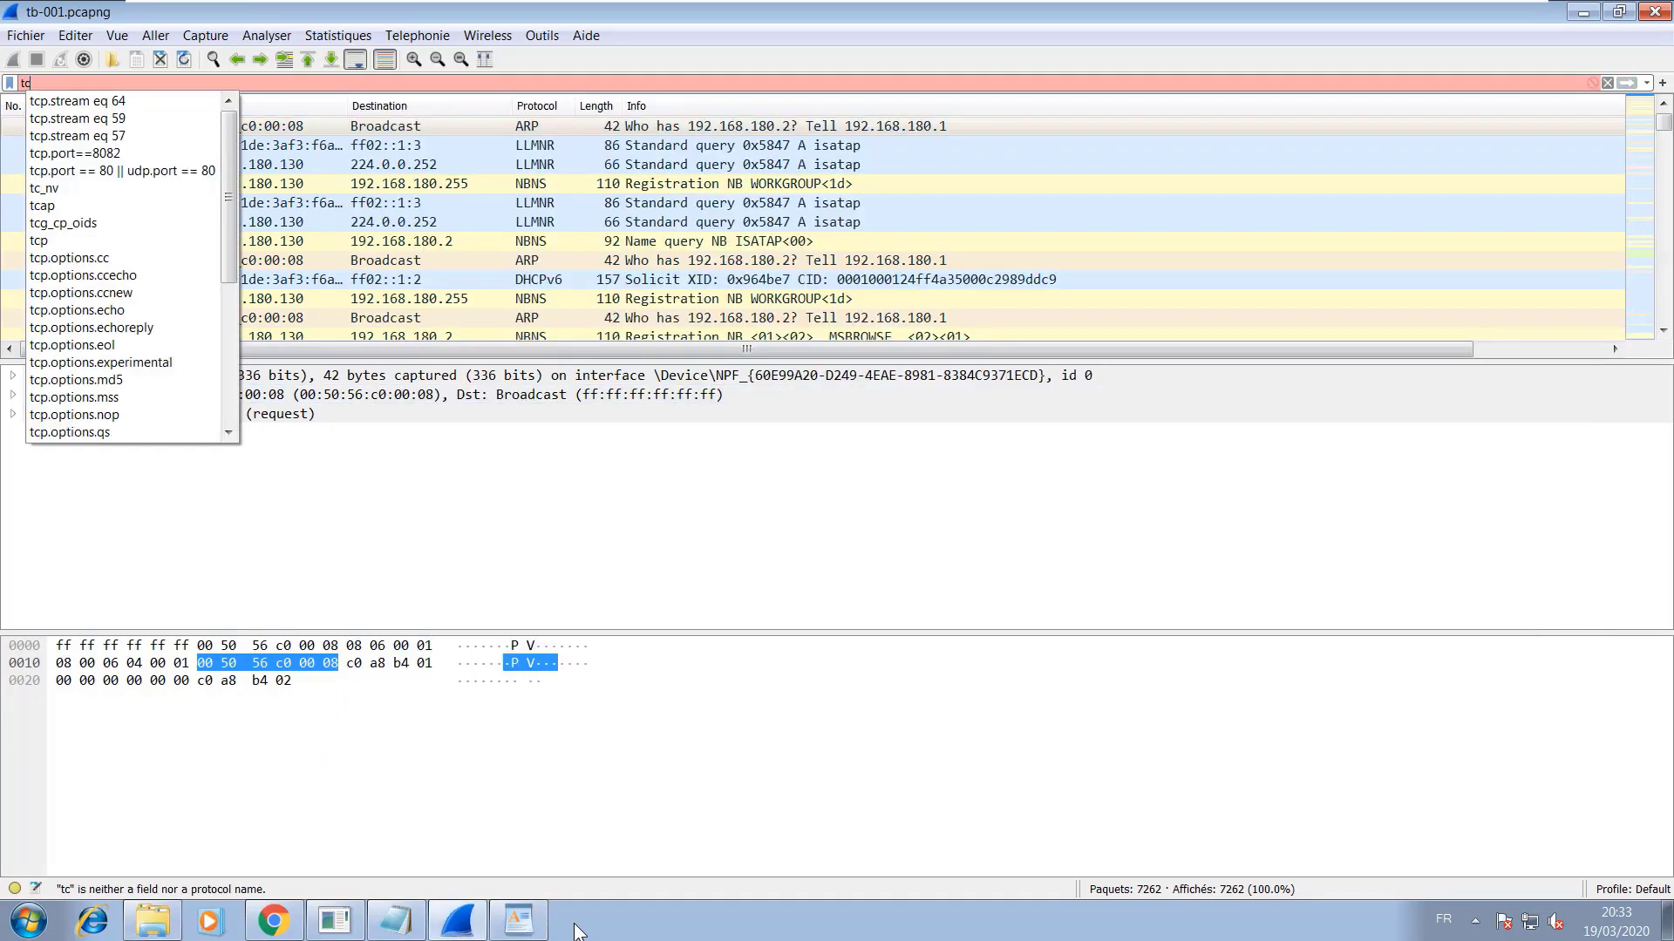
pyautogui.write('p.port==')
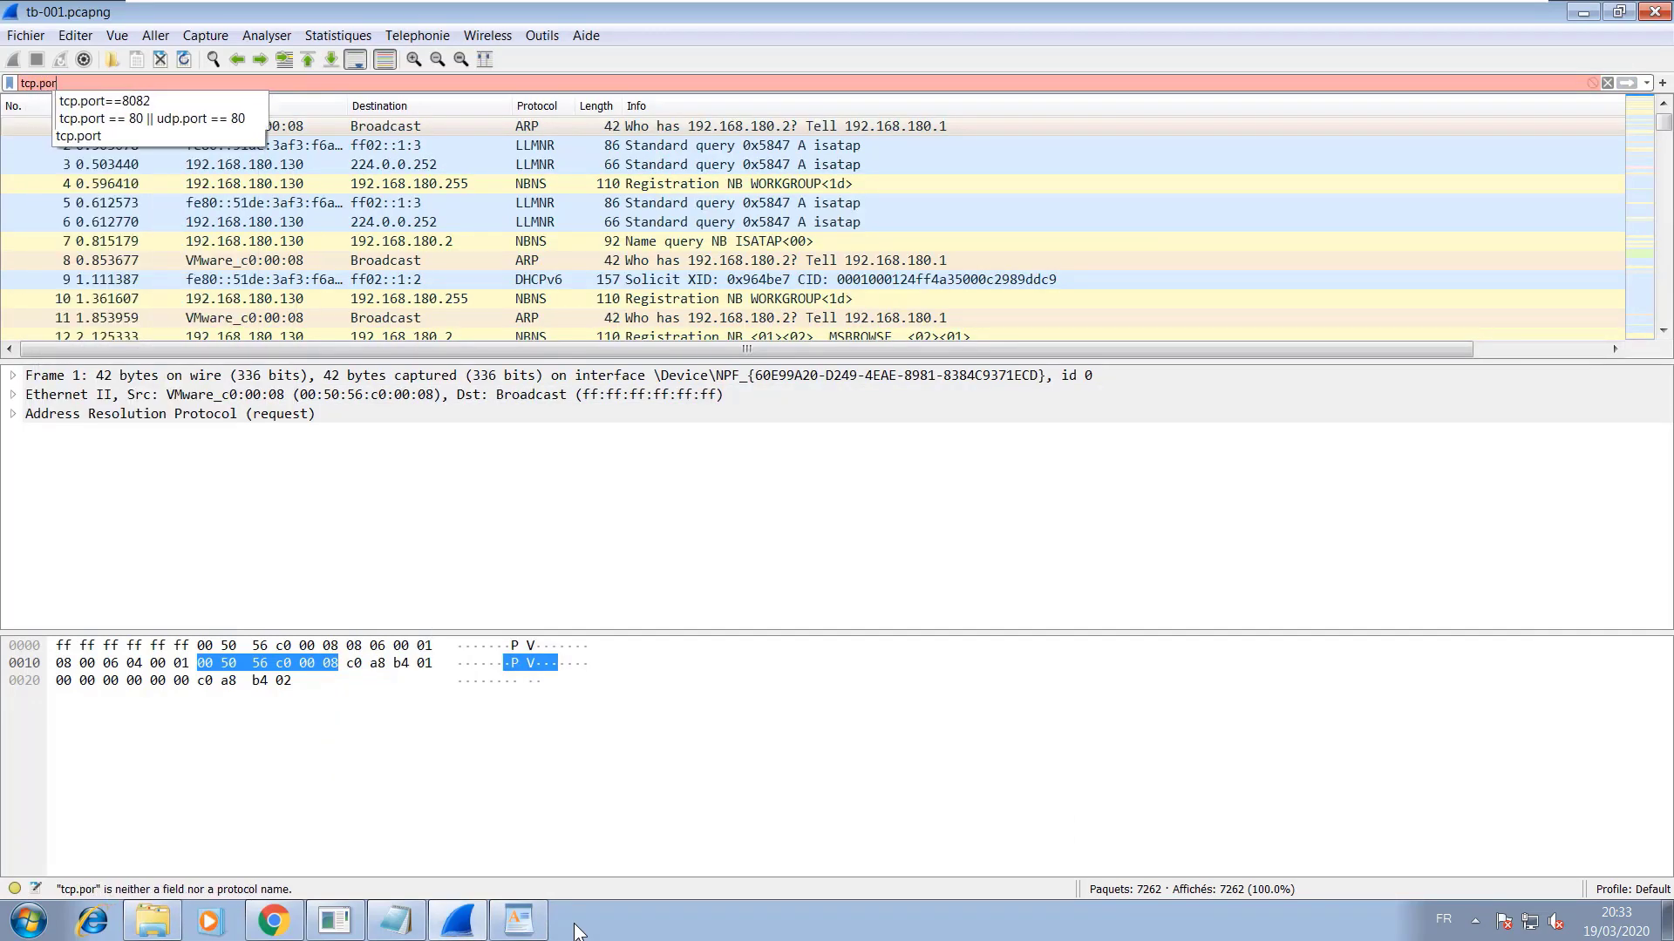
pyautogui.write('443')
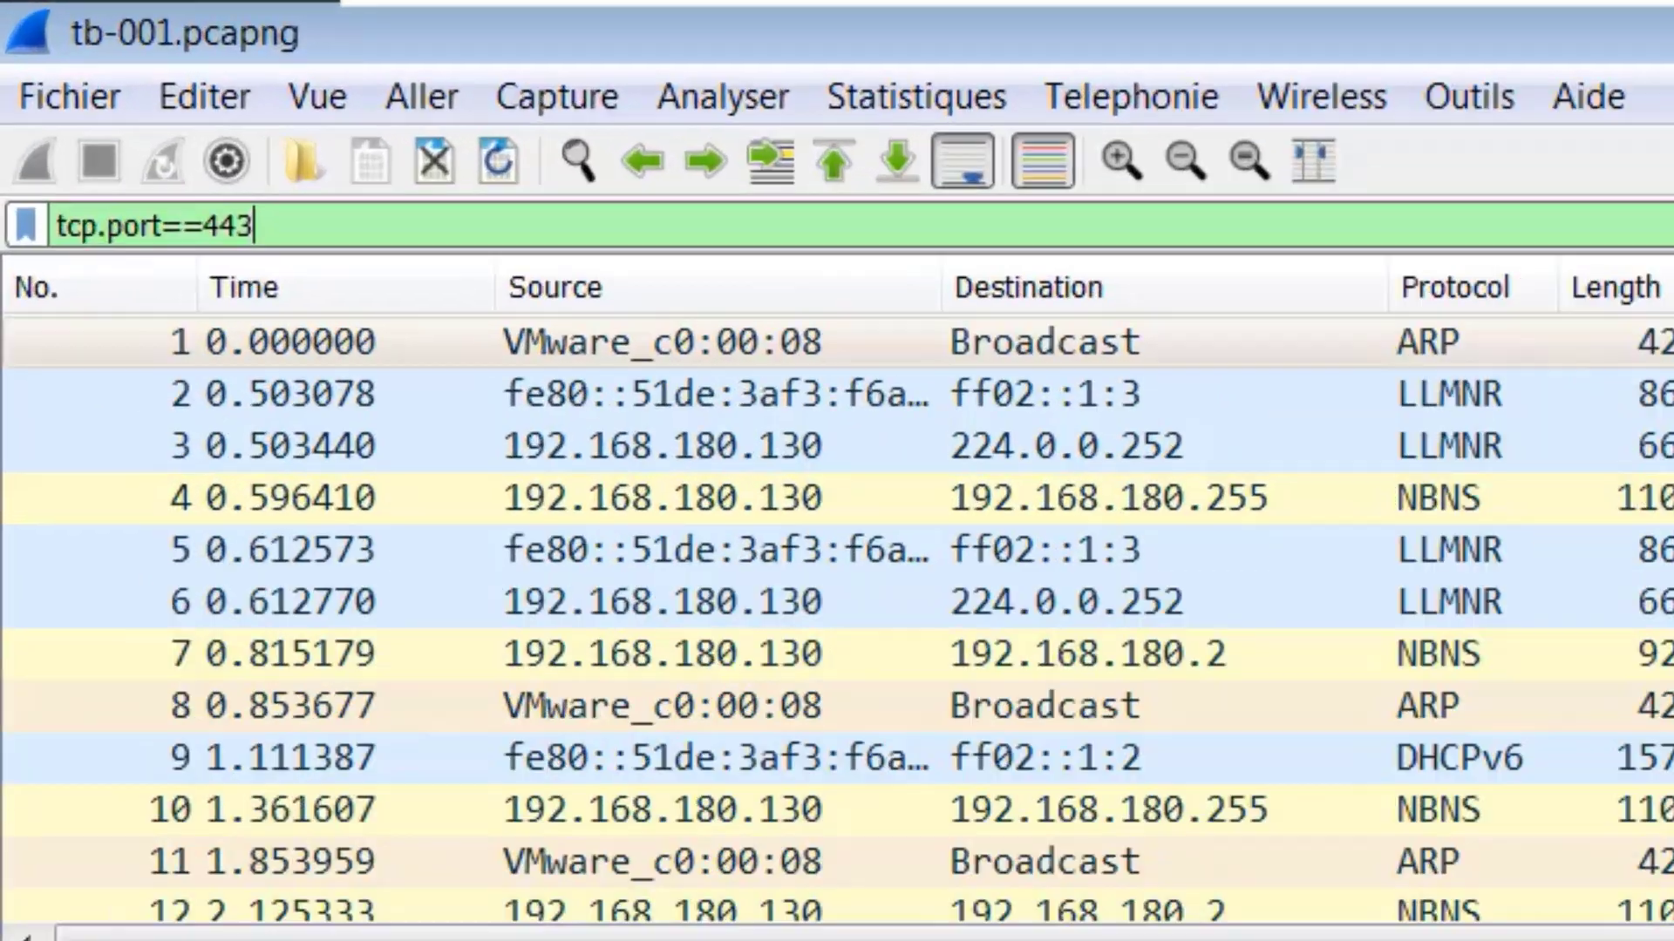
pyautogui.press('Return')
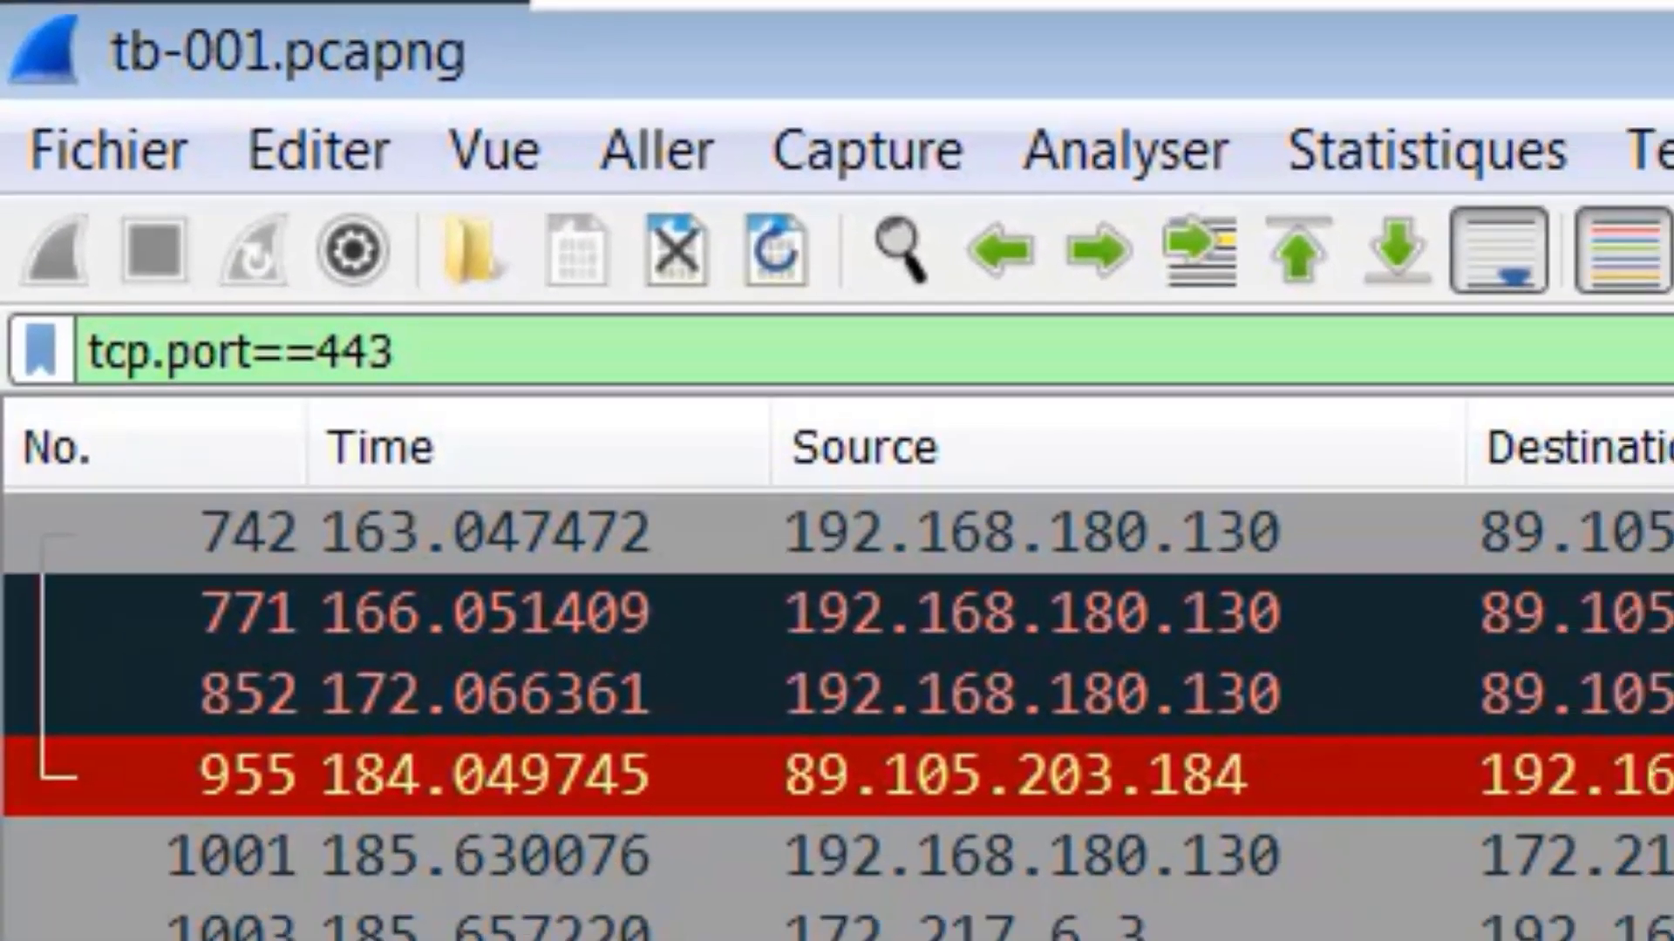
# - Follow the TCP stream of the Server Hello packet 1041 coming from 172.217.8.205
pyautogui.scroll(-8, 836, 759)
pyautogui.scroll(-3, 575, 931)
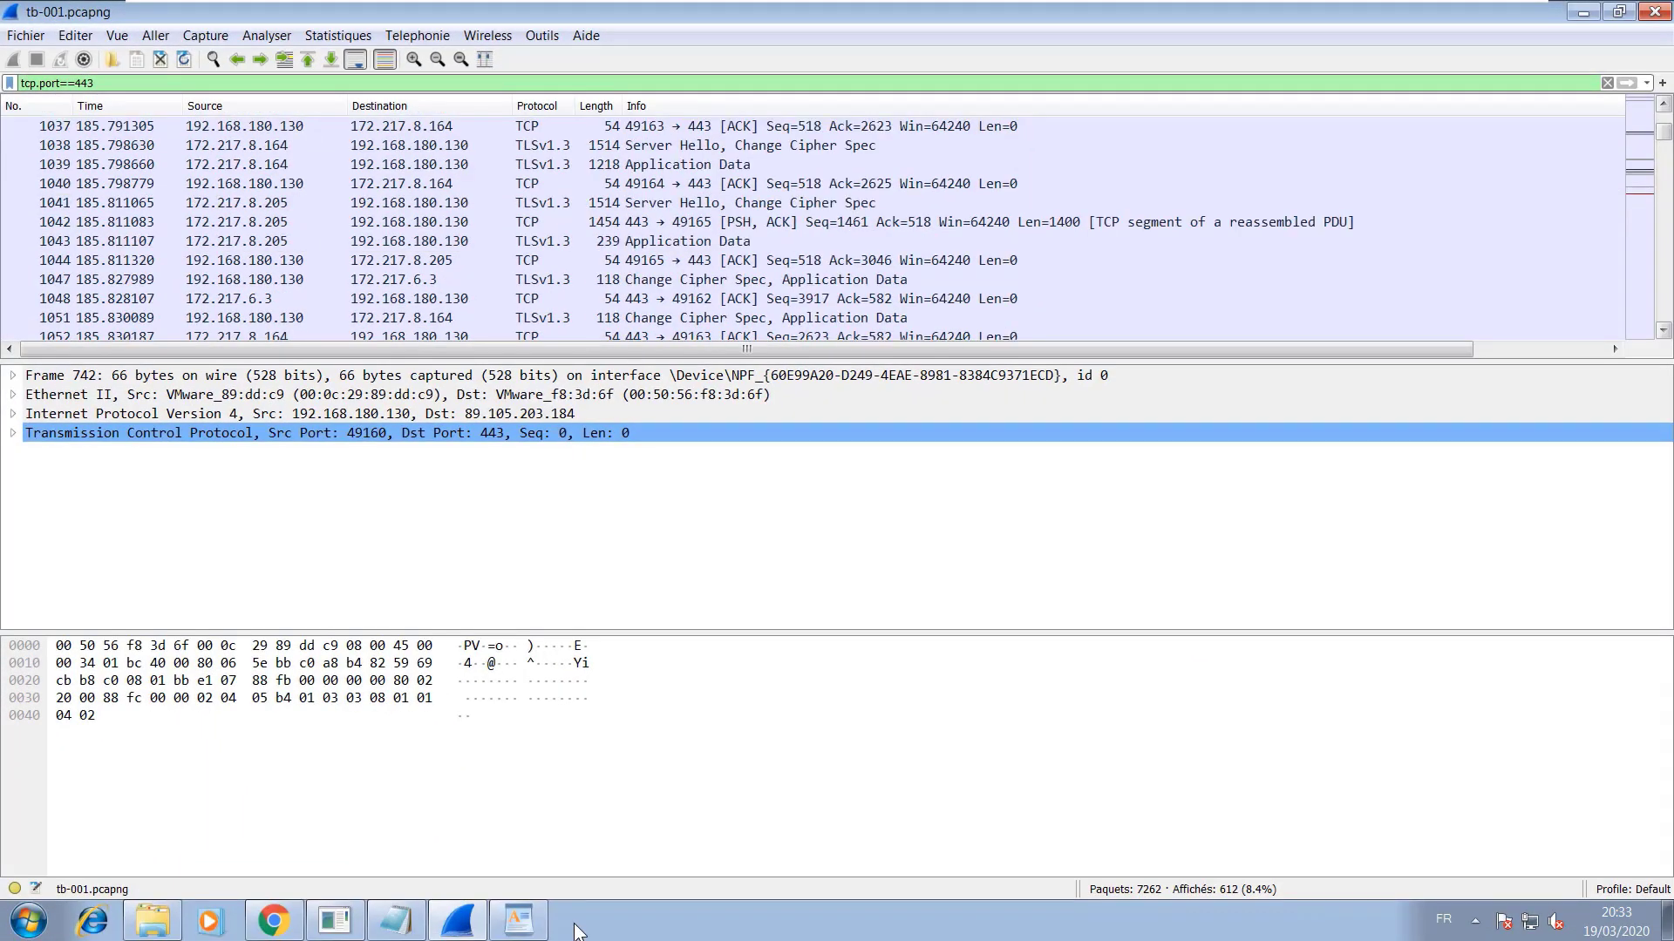
pyautogui.rightClick(882, 203)
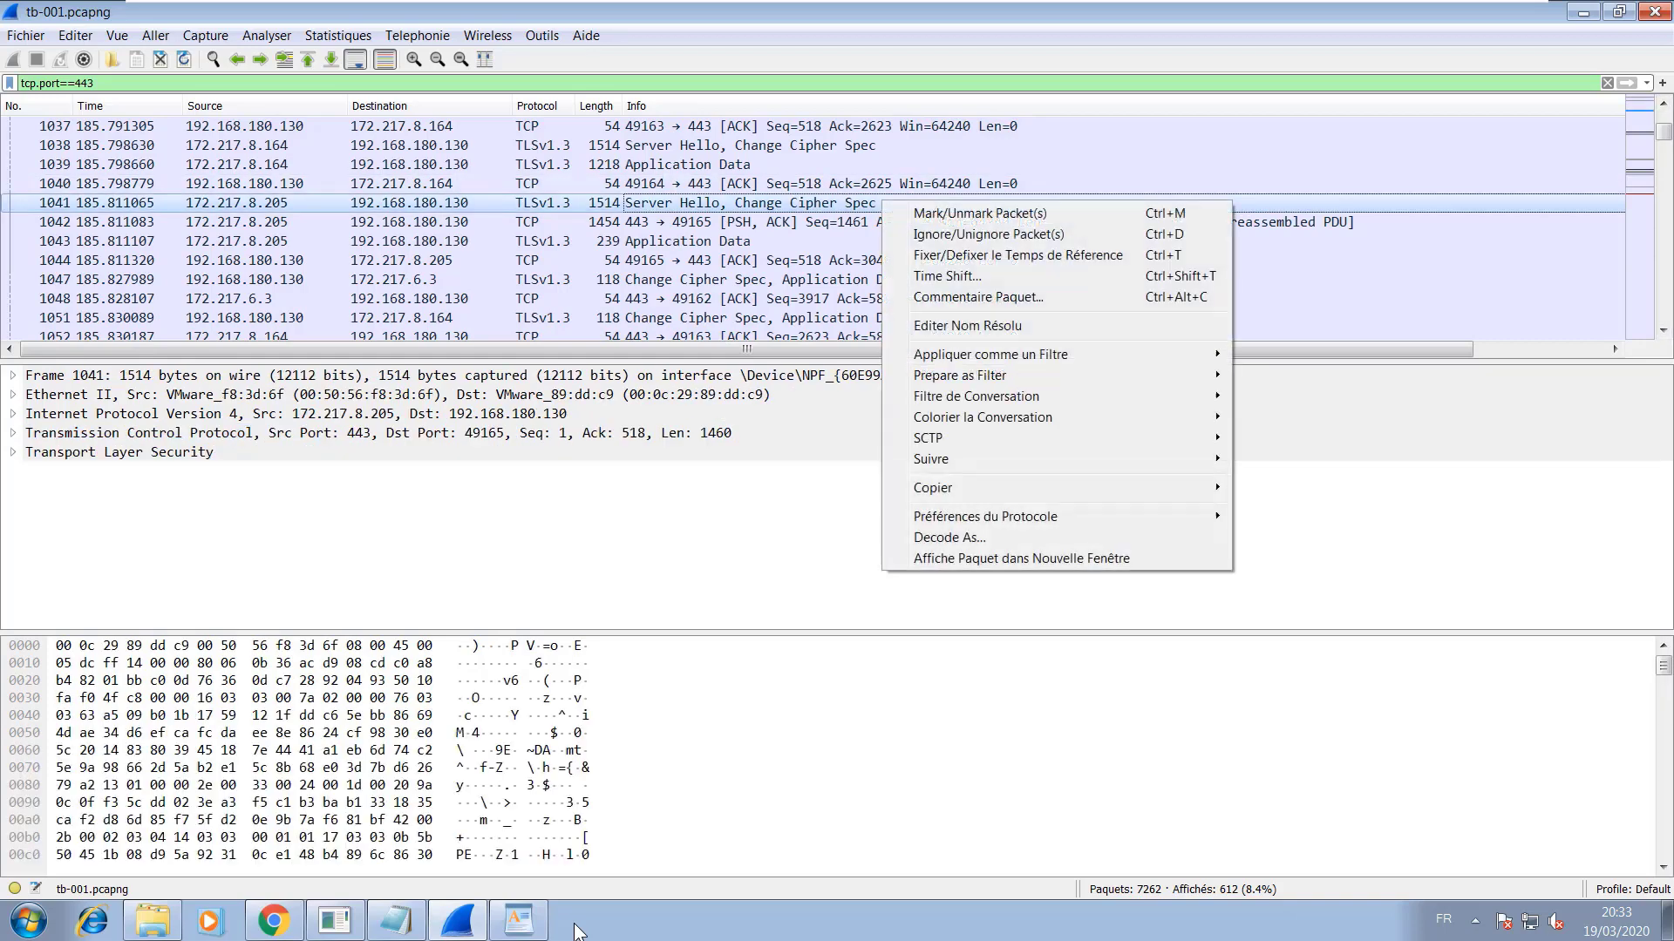
pyautogui.moveTo(931, 458)
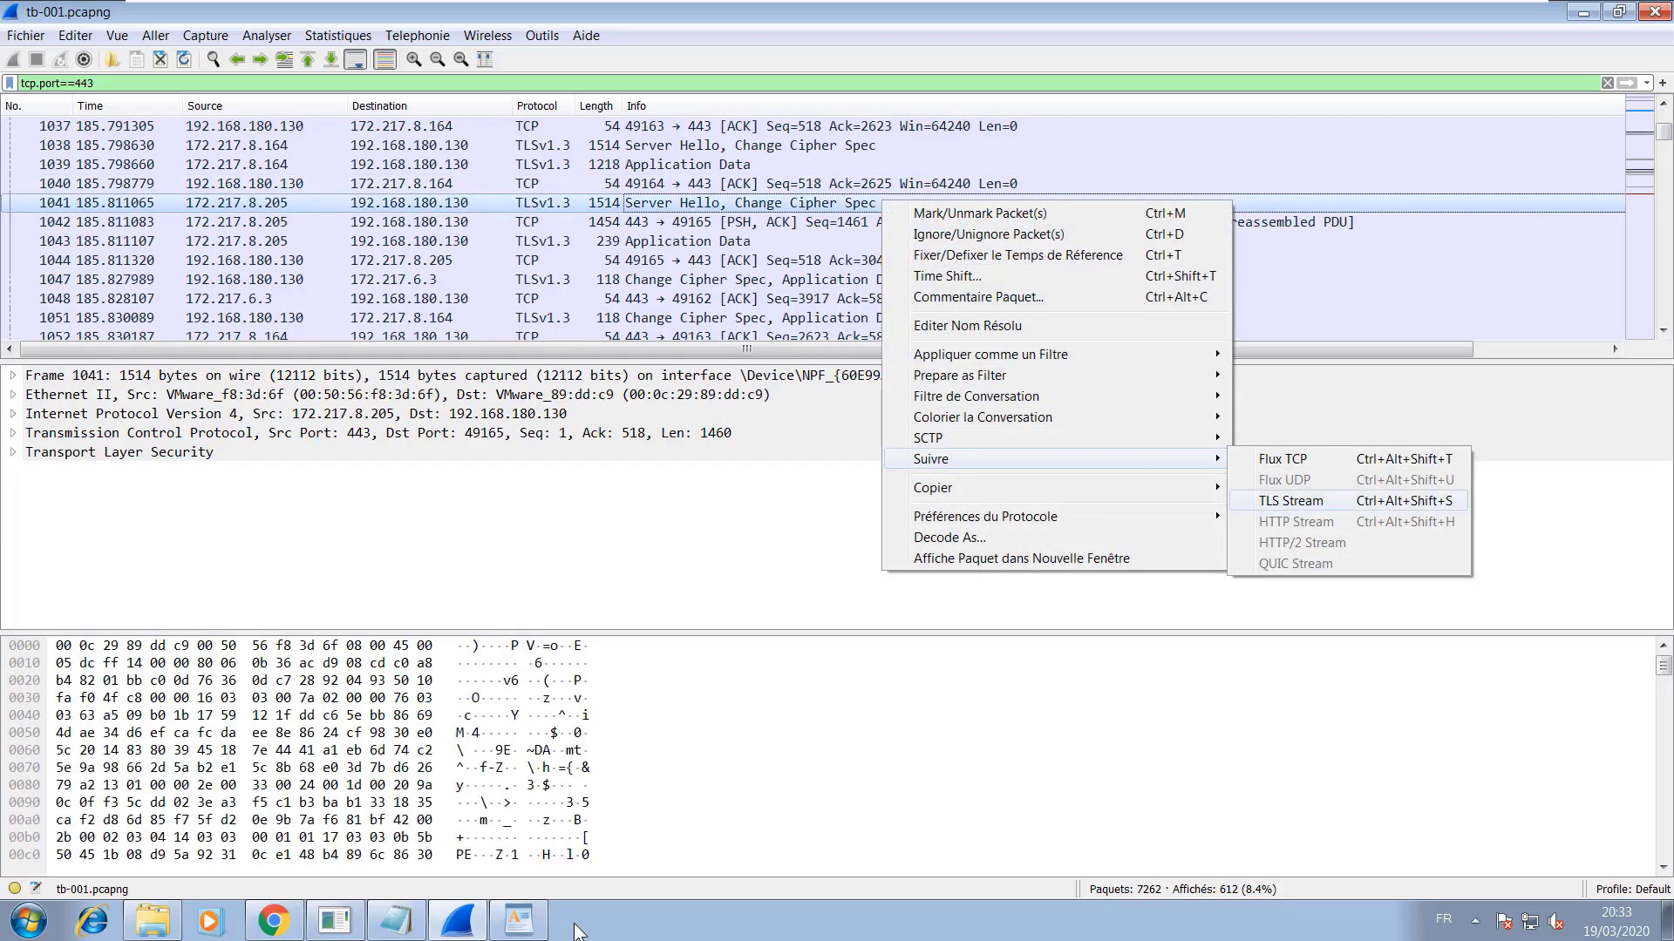
pyautogui.click(1282, 458)
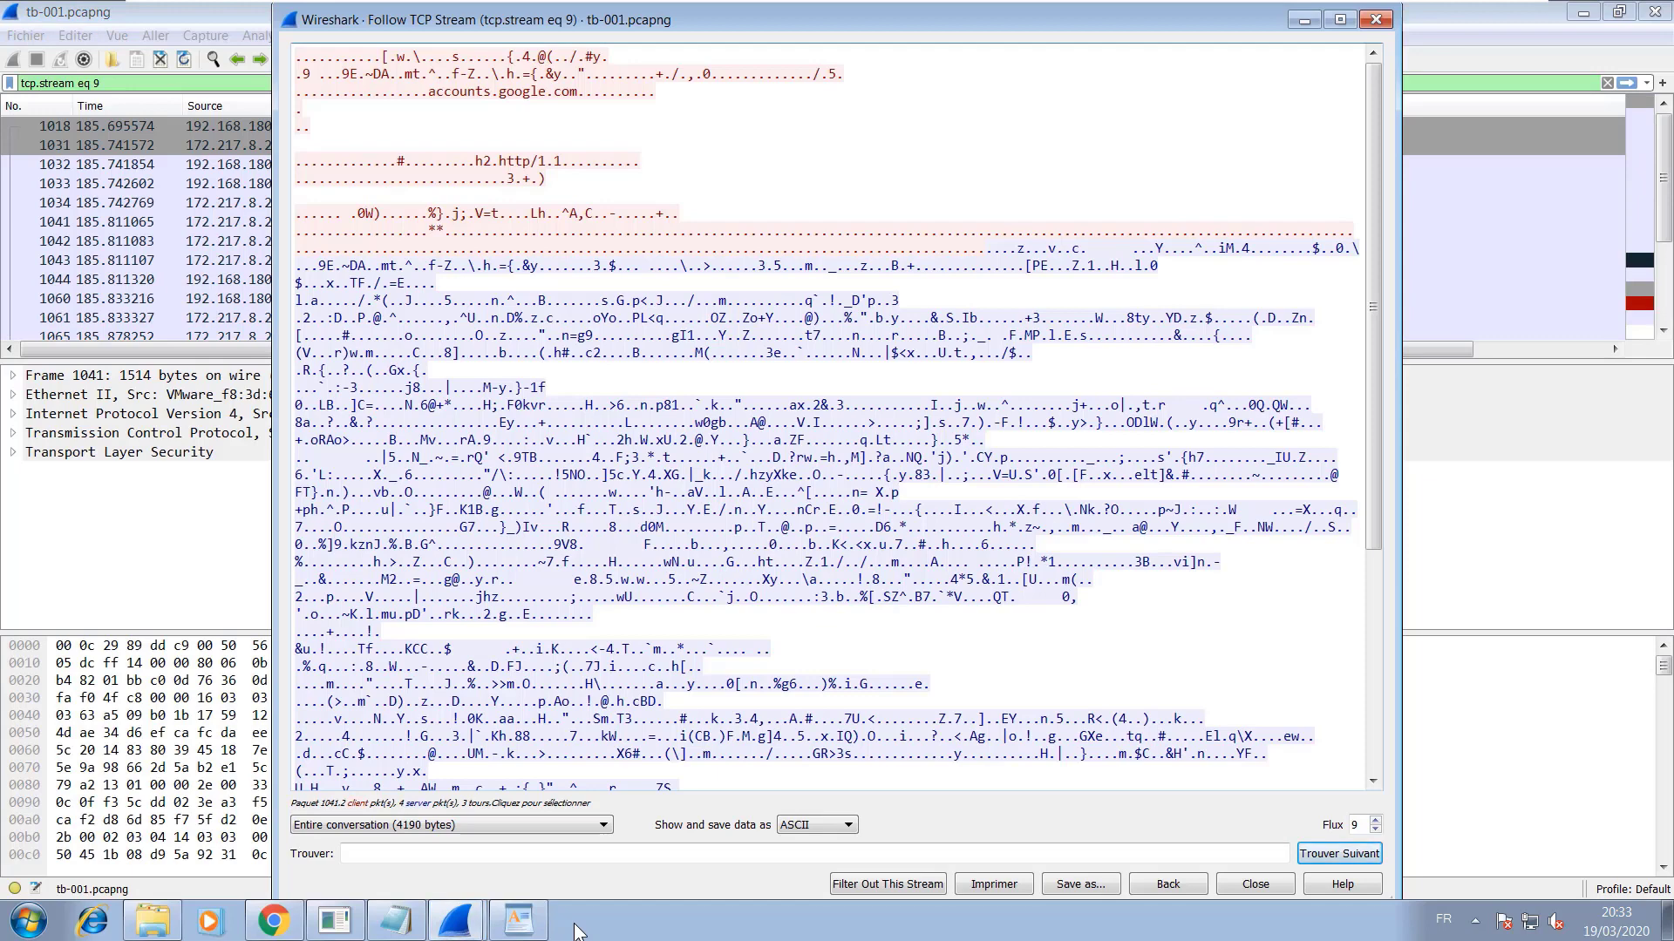
# - Examine the encrypted content of the followed TCP stream down to its end and close the stream window
pyautogui.moveTo(667, 334); pyautogui.dragTo(602, 422)
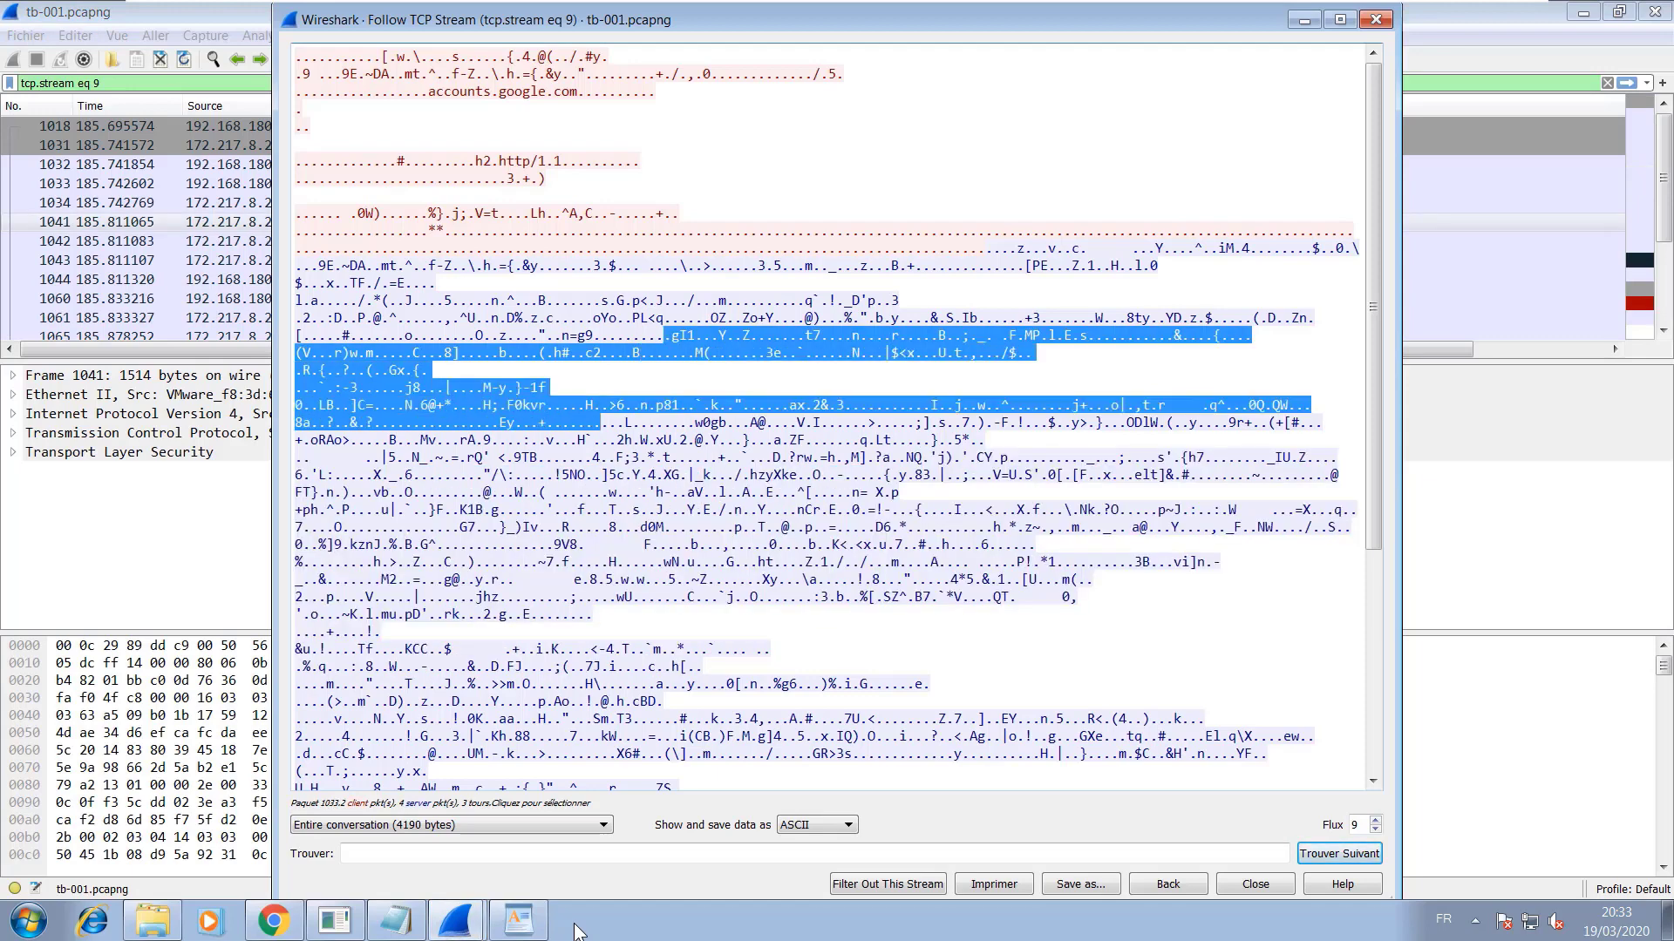
pyautogui.scroll(-4, 826, 419)
pyautogui.scroll(-2, 826, 419)
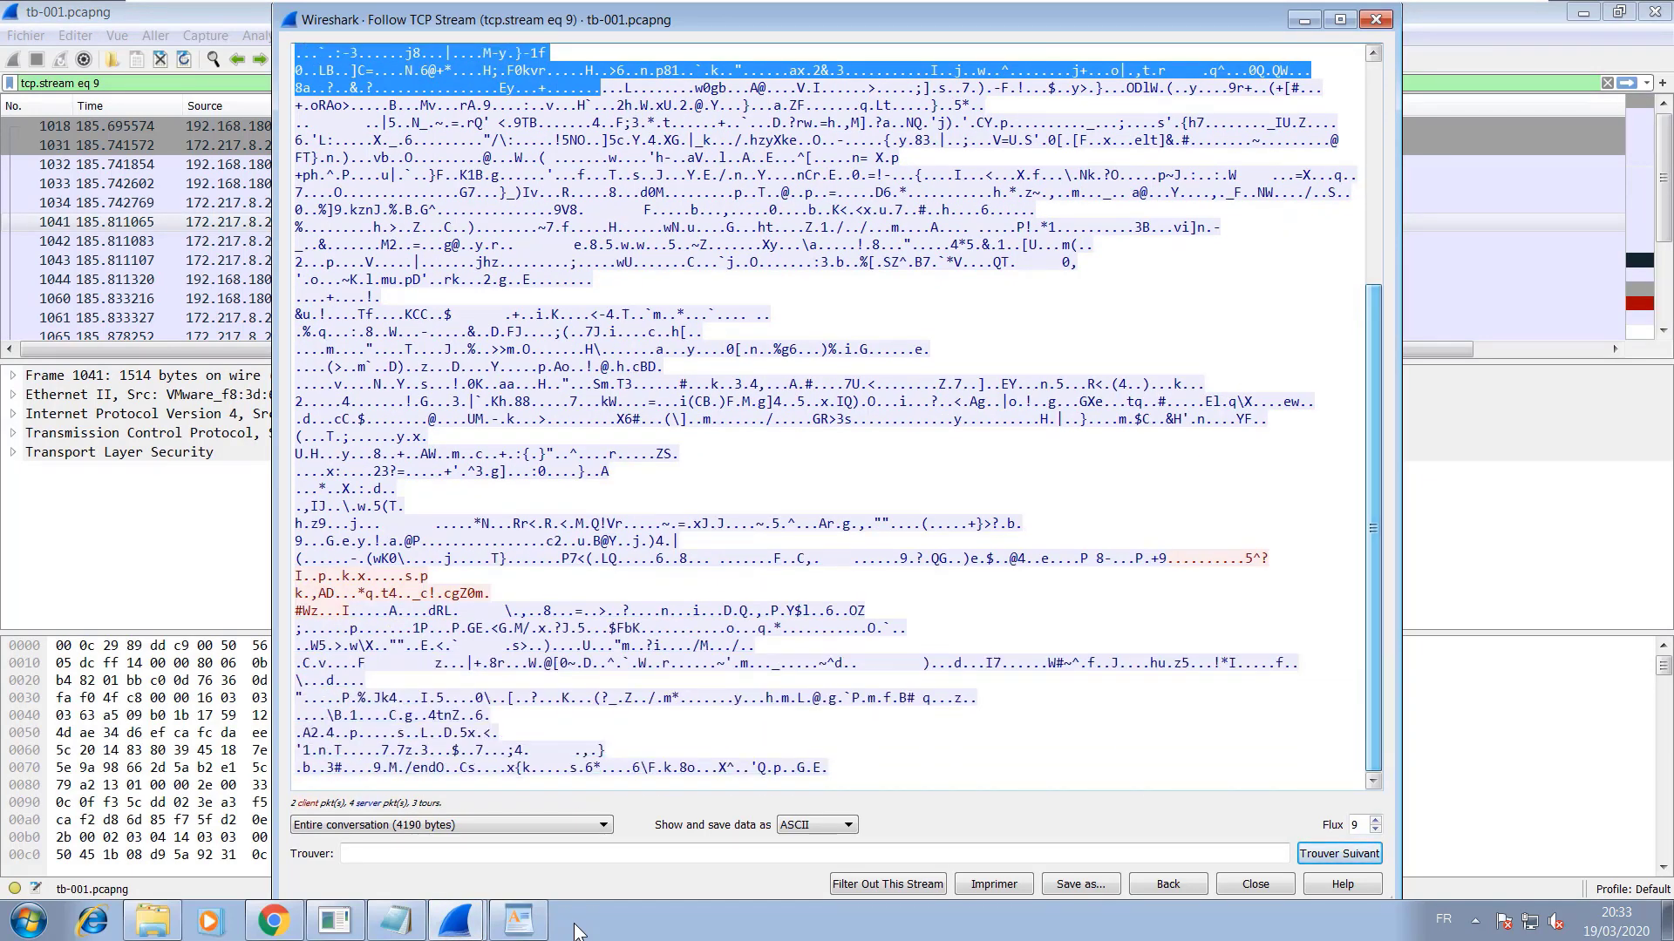
pyautogui.press('Escape')
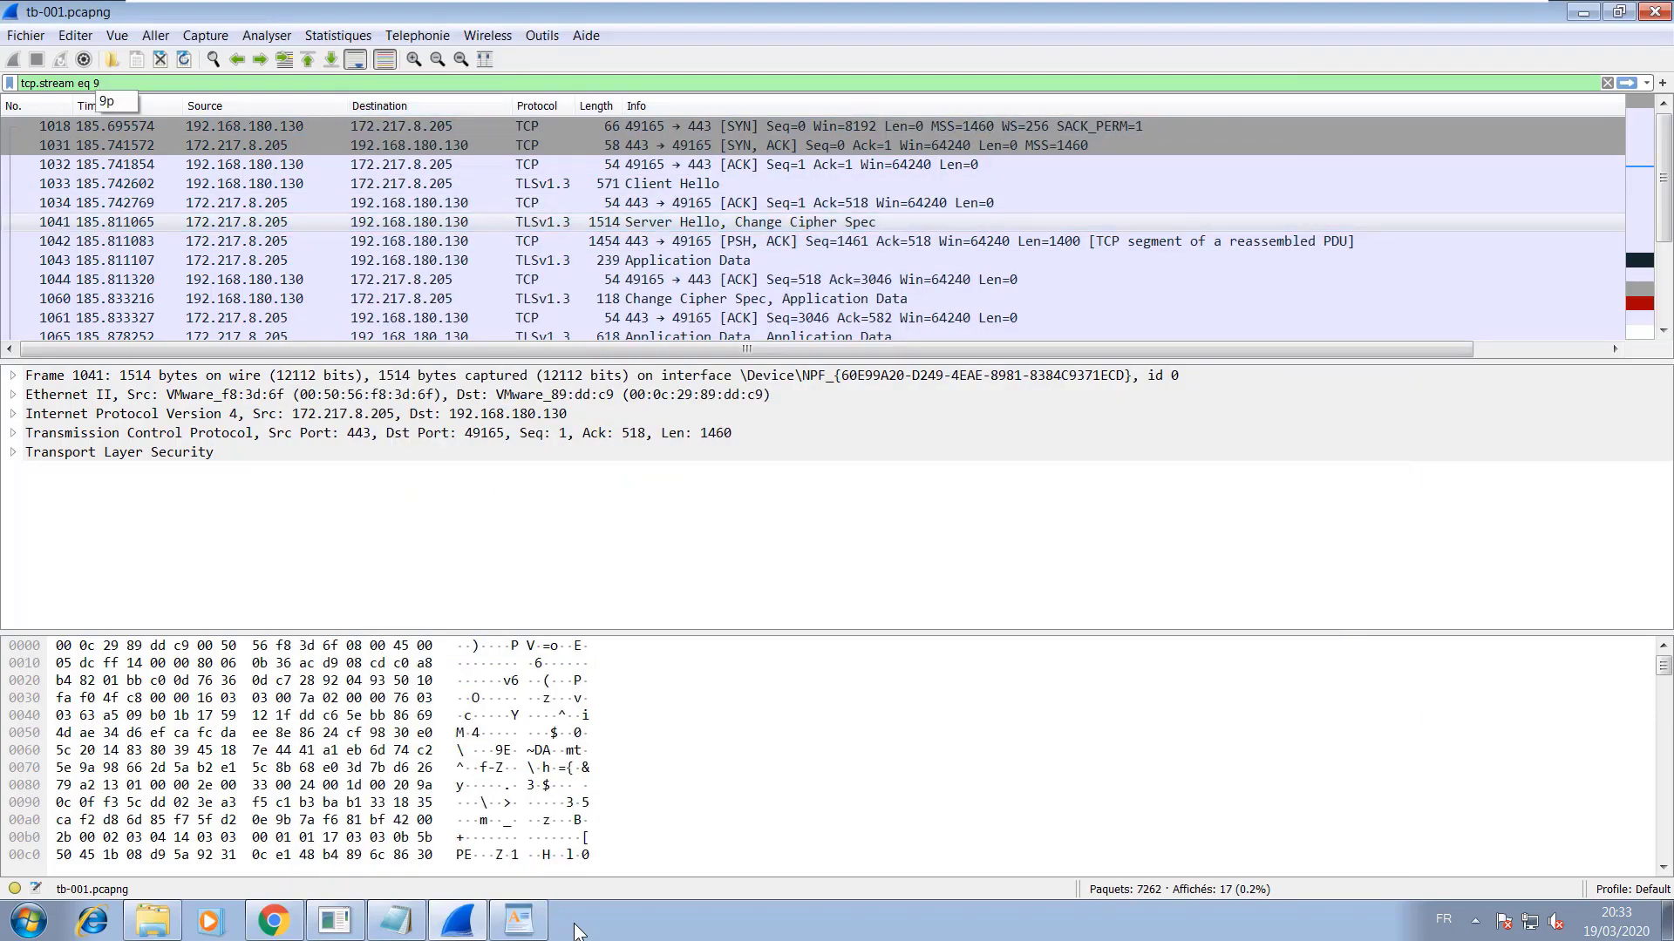
# - Clear the stream filter, recheck the handler ports in dpost-out, and filter the capture with tcp.port==8082
pyautogui.hotkey('ctrl', 'a')
pyautogui.press('BackSpace')
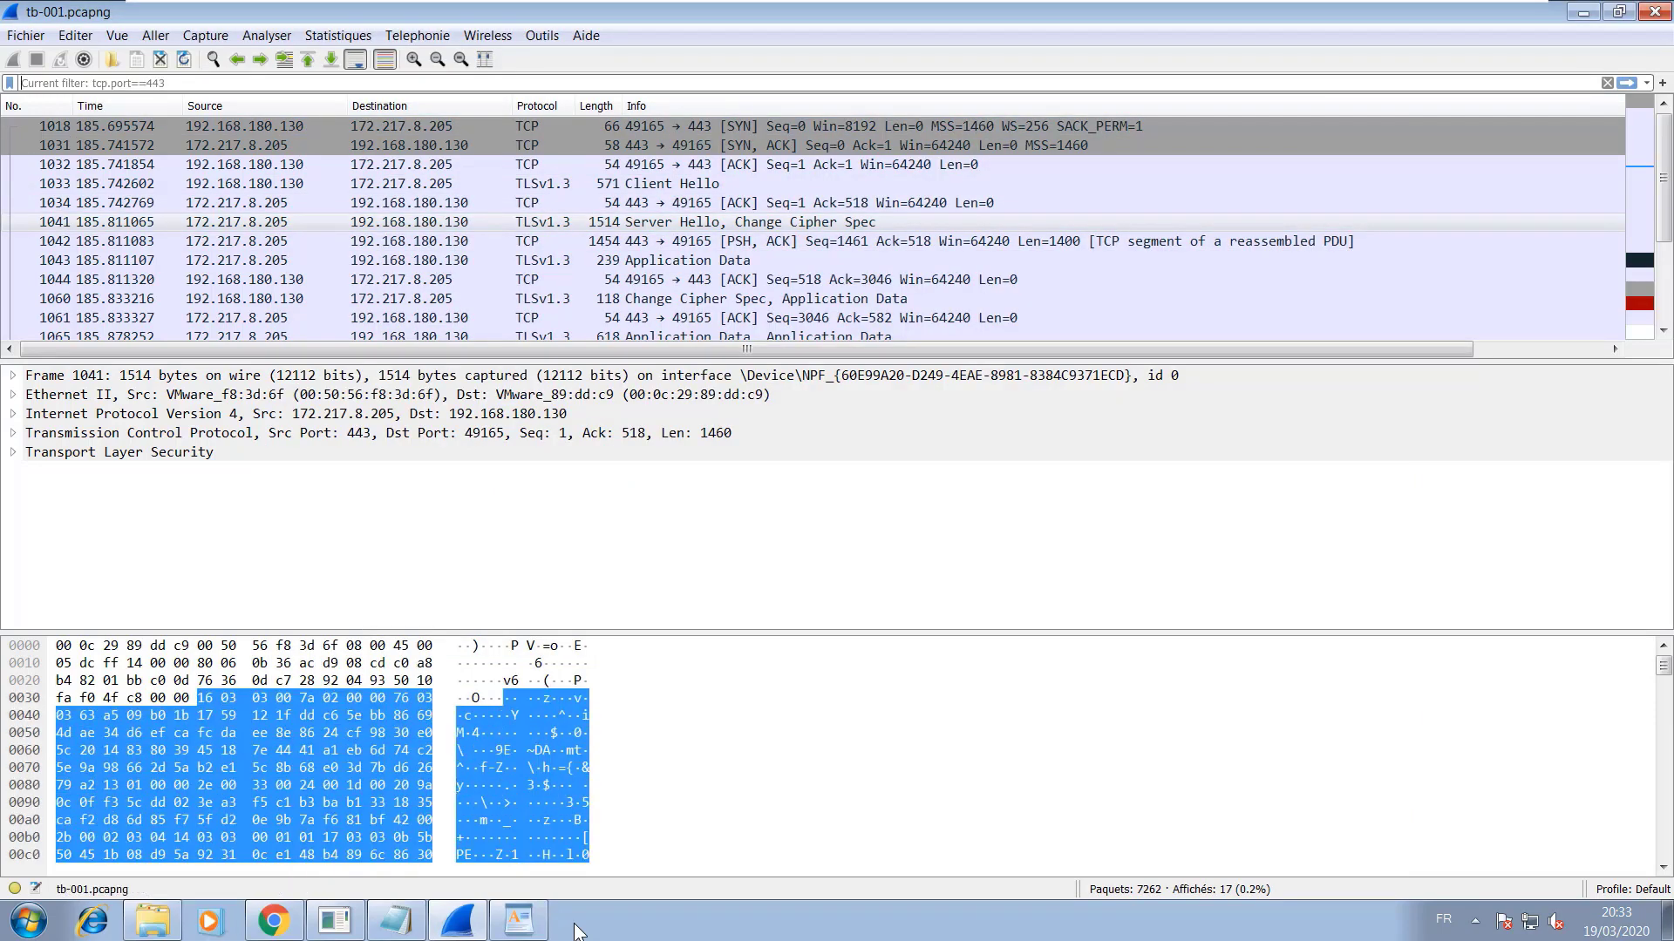
pyautogui.hotkey('alt', 'Tab')
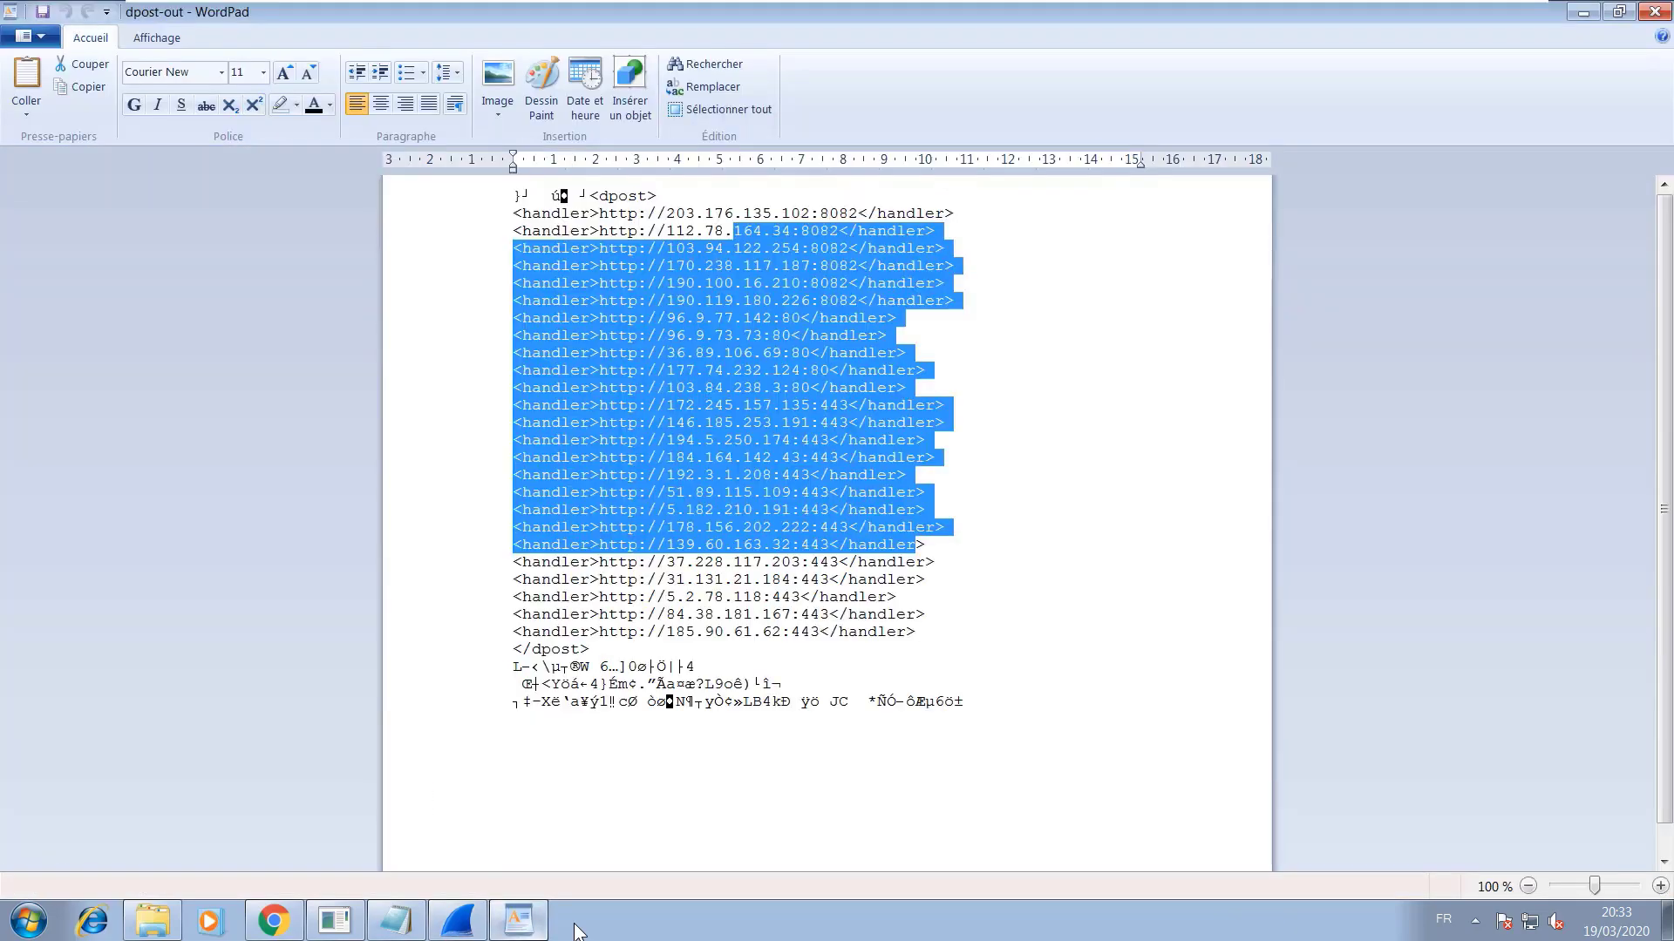
pyautogui.hotkey('alt', 'Tab')
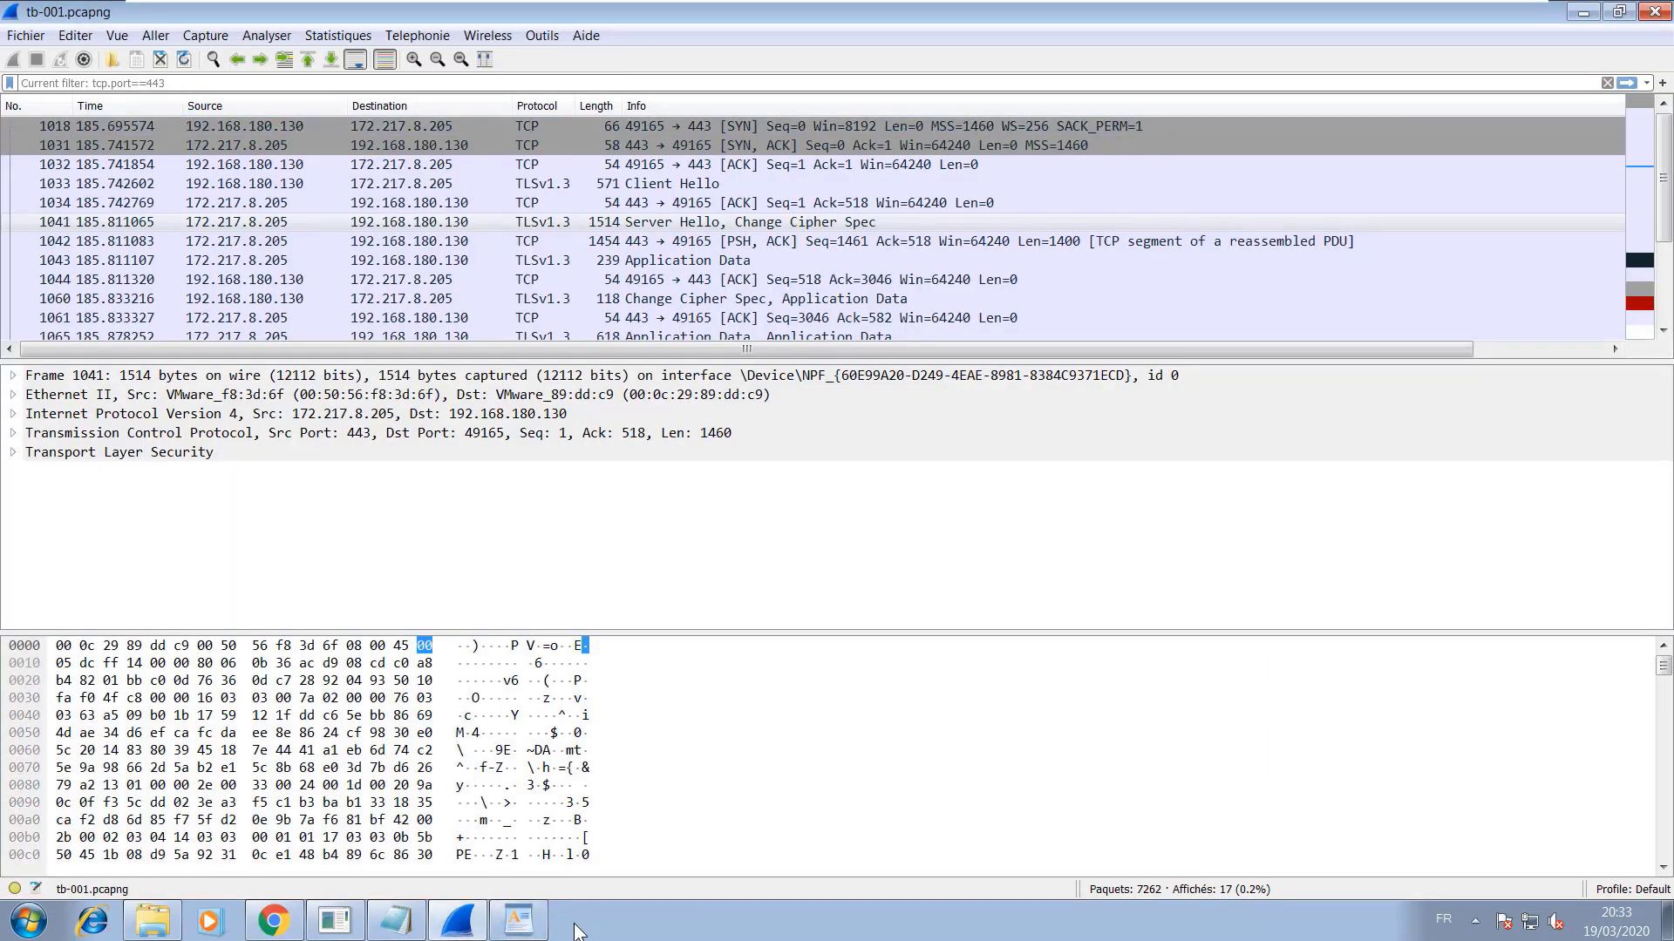
pyautogui.write('tcp.port')
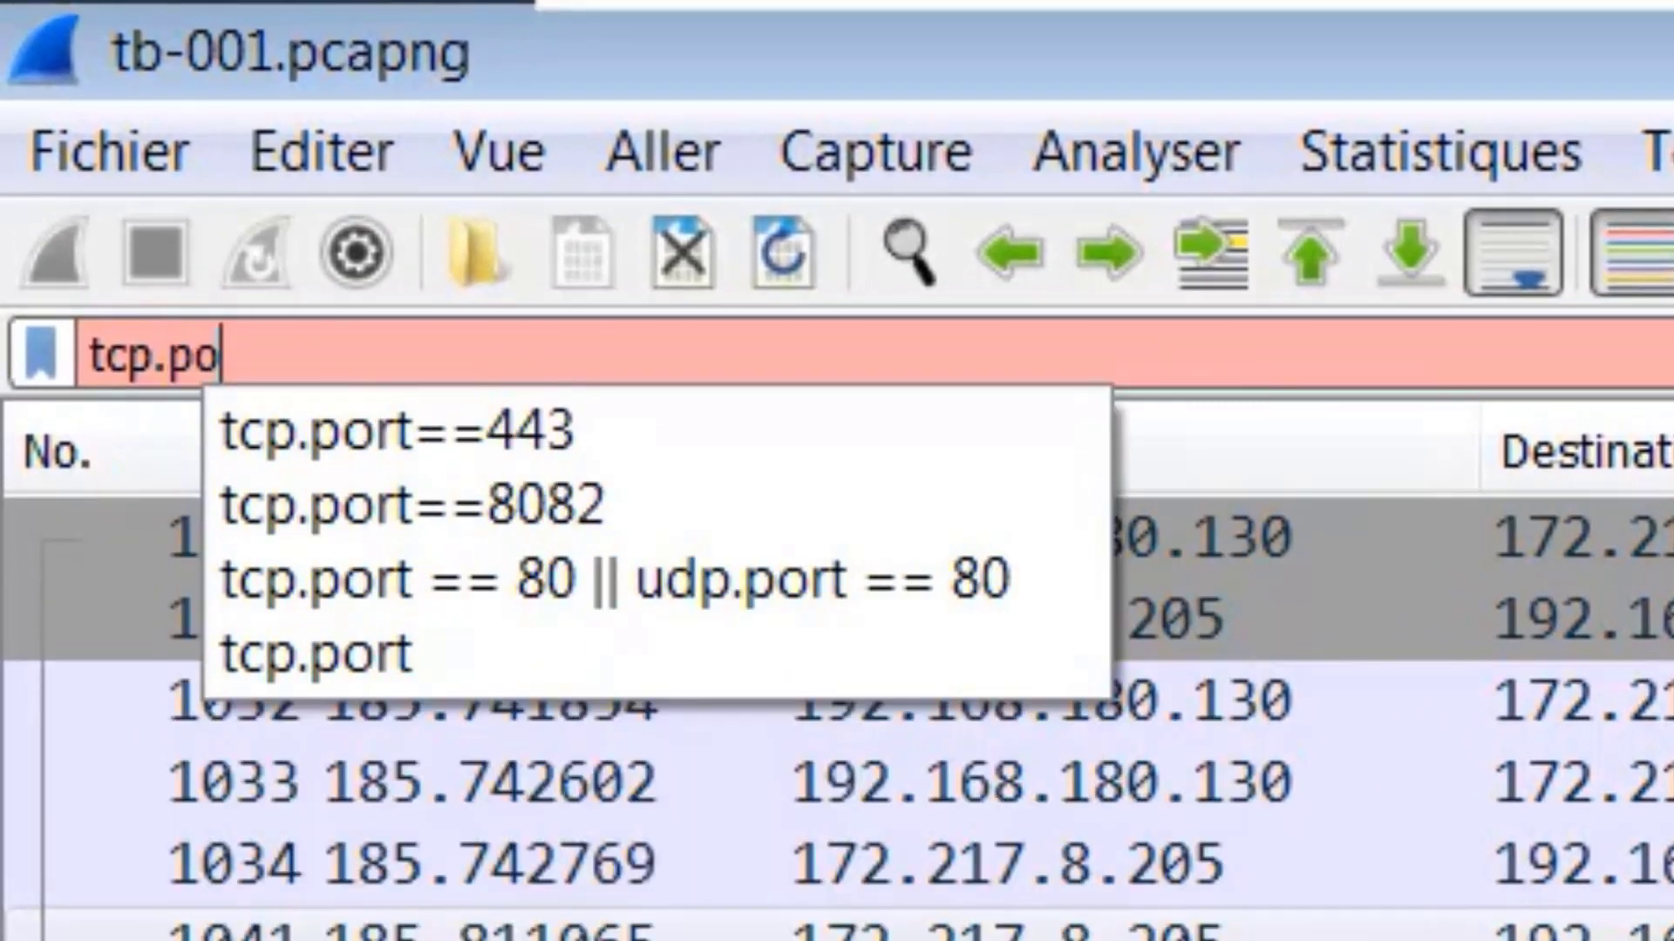
pyautogui.write('==8082')
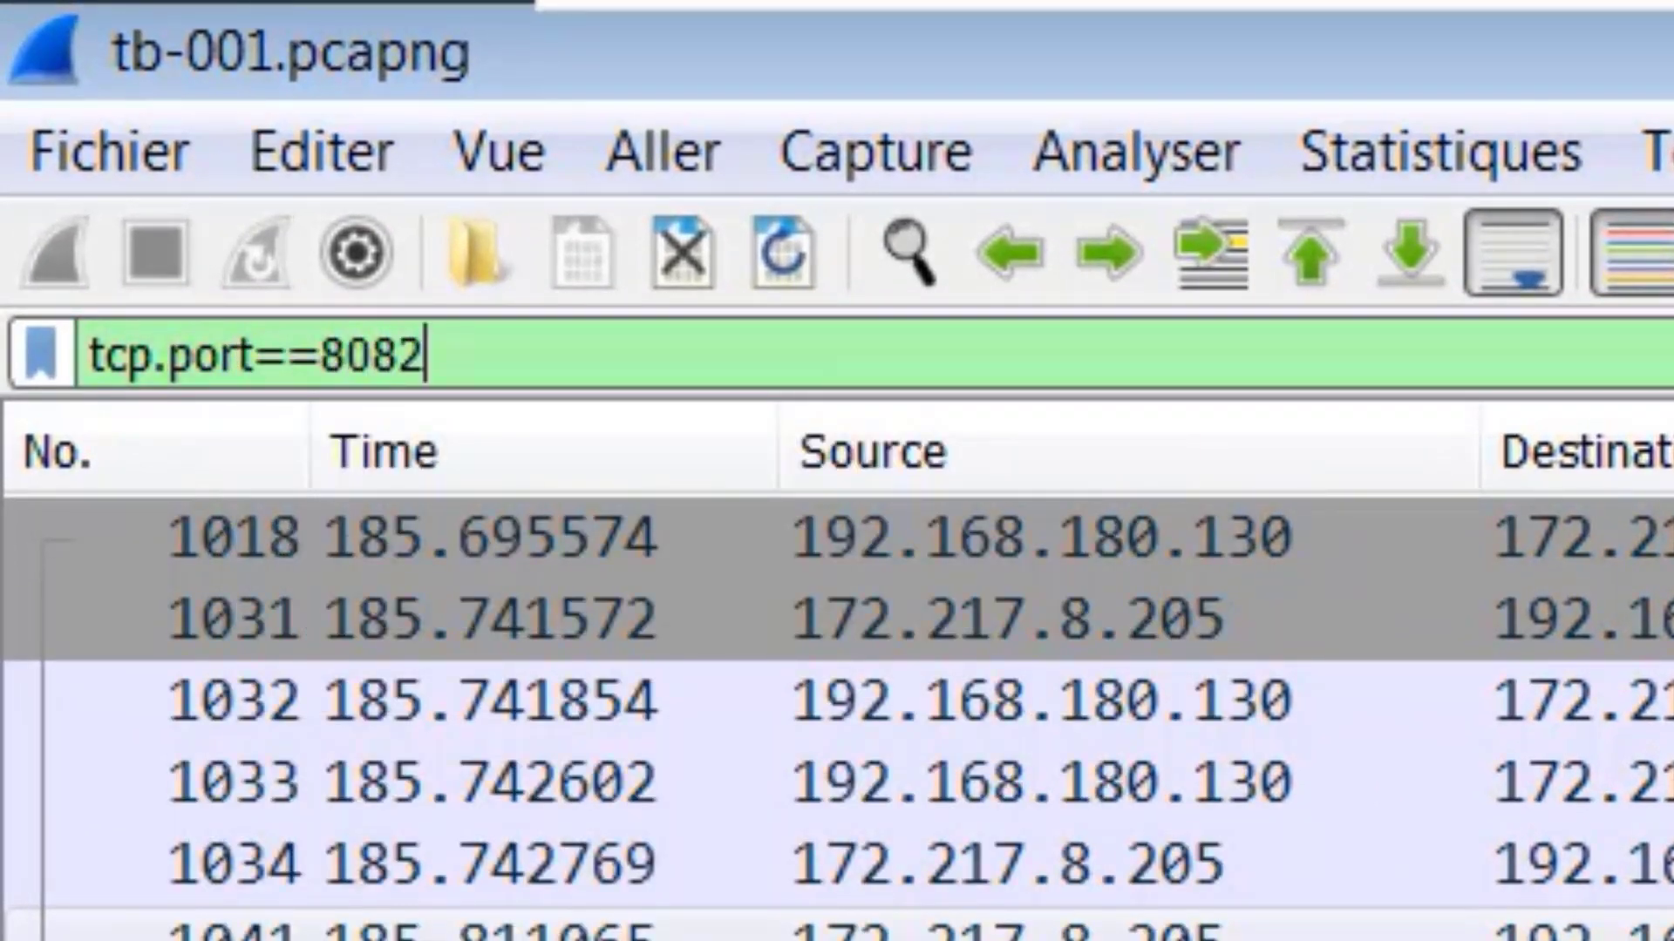
pyautogui.press('Return')
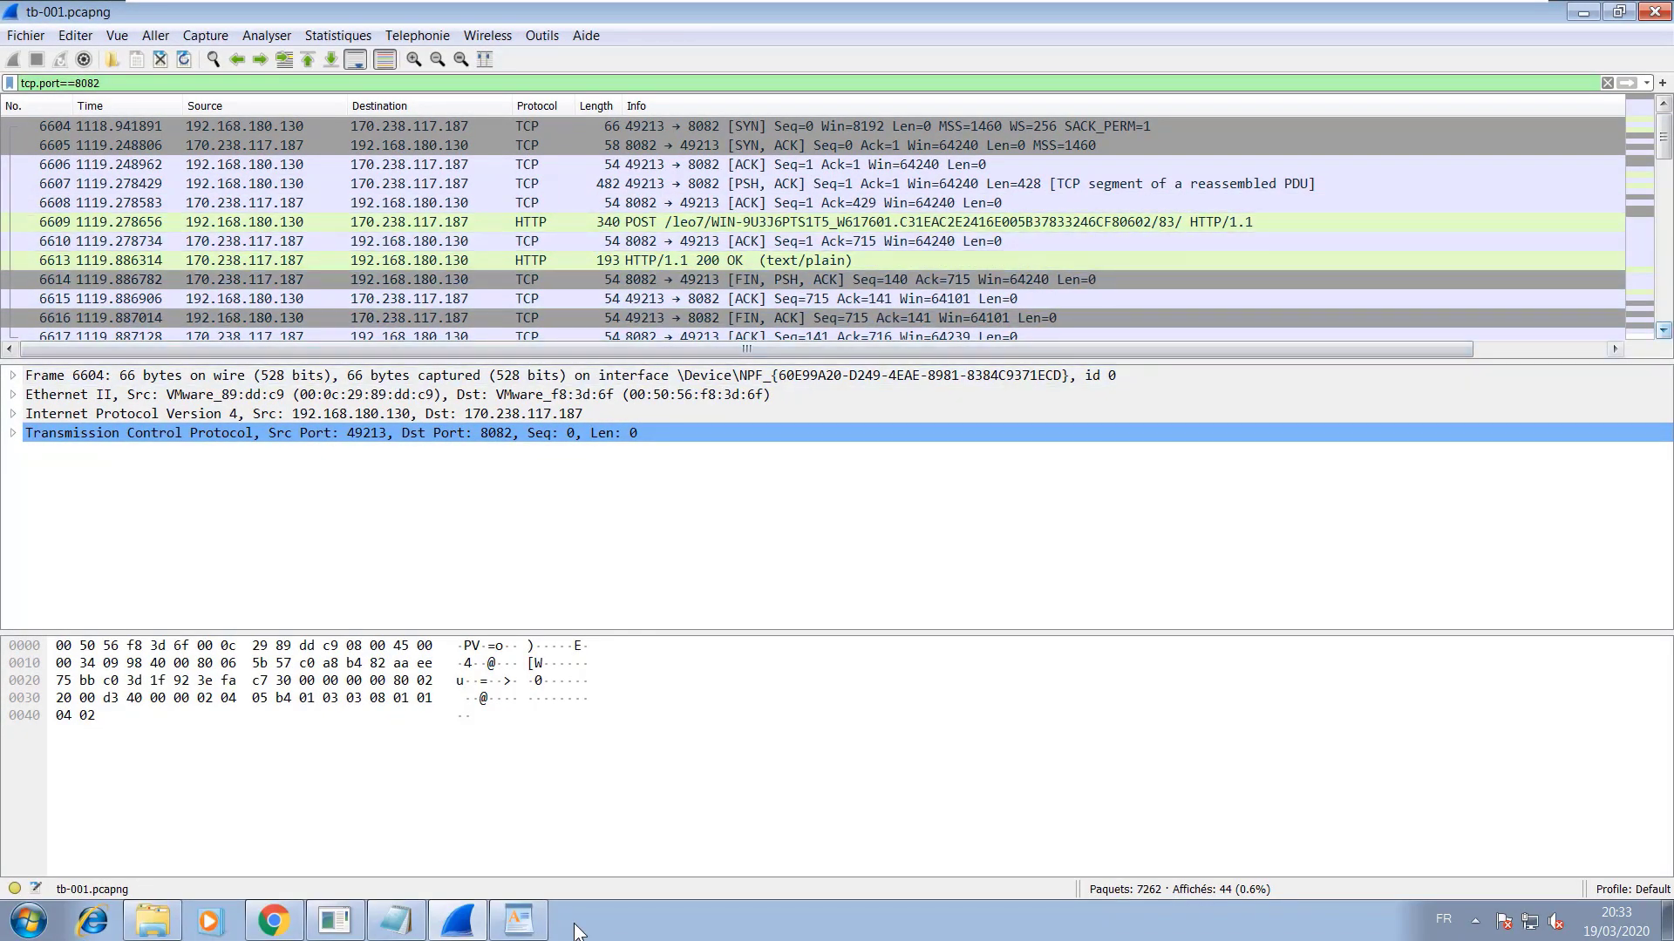
# - Look through the port 8082 packets for the POST request in packet 7021 and select it to examine its contents
pyautogui.click(1663, 330)
pyautogui.click(1662, 330)
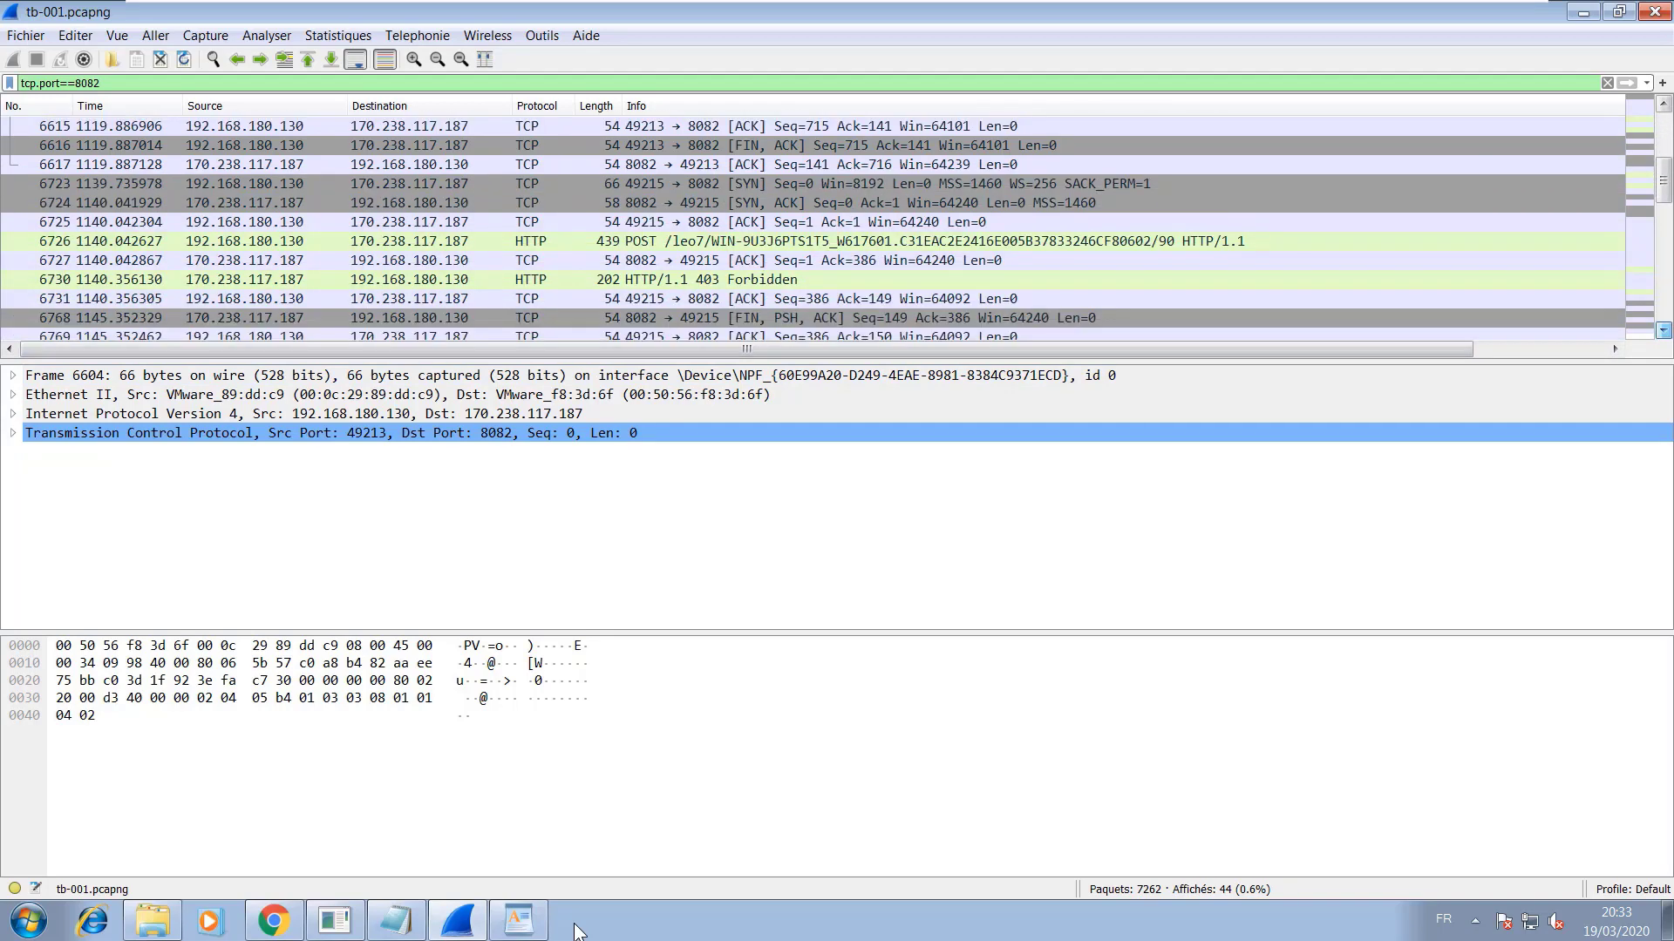
pyautogui.click(1662, 331)
pyautogui.click(1662, 331)
pyautogui.scroll(-3, 575, 931)
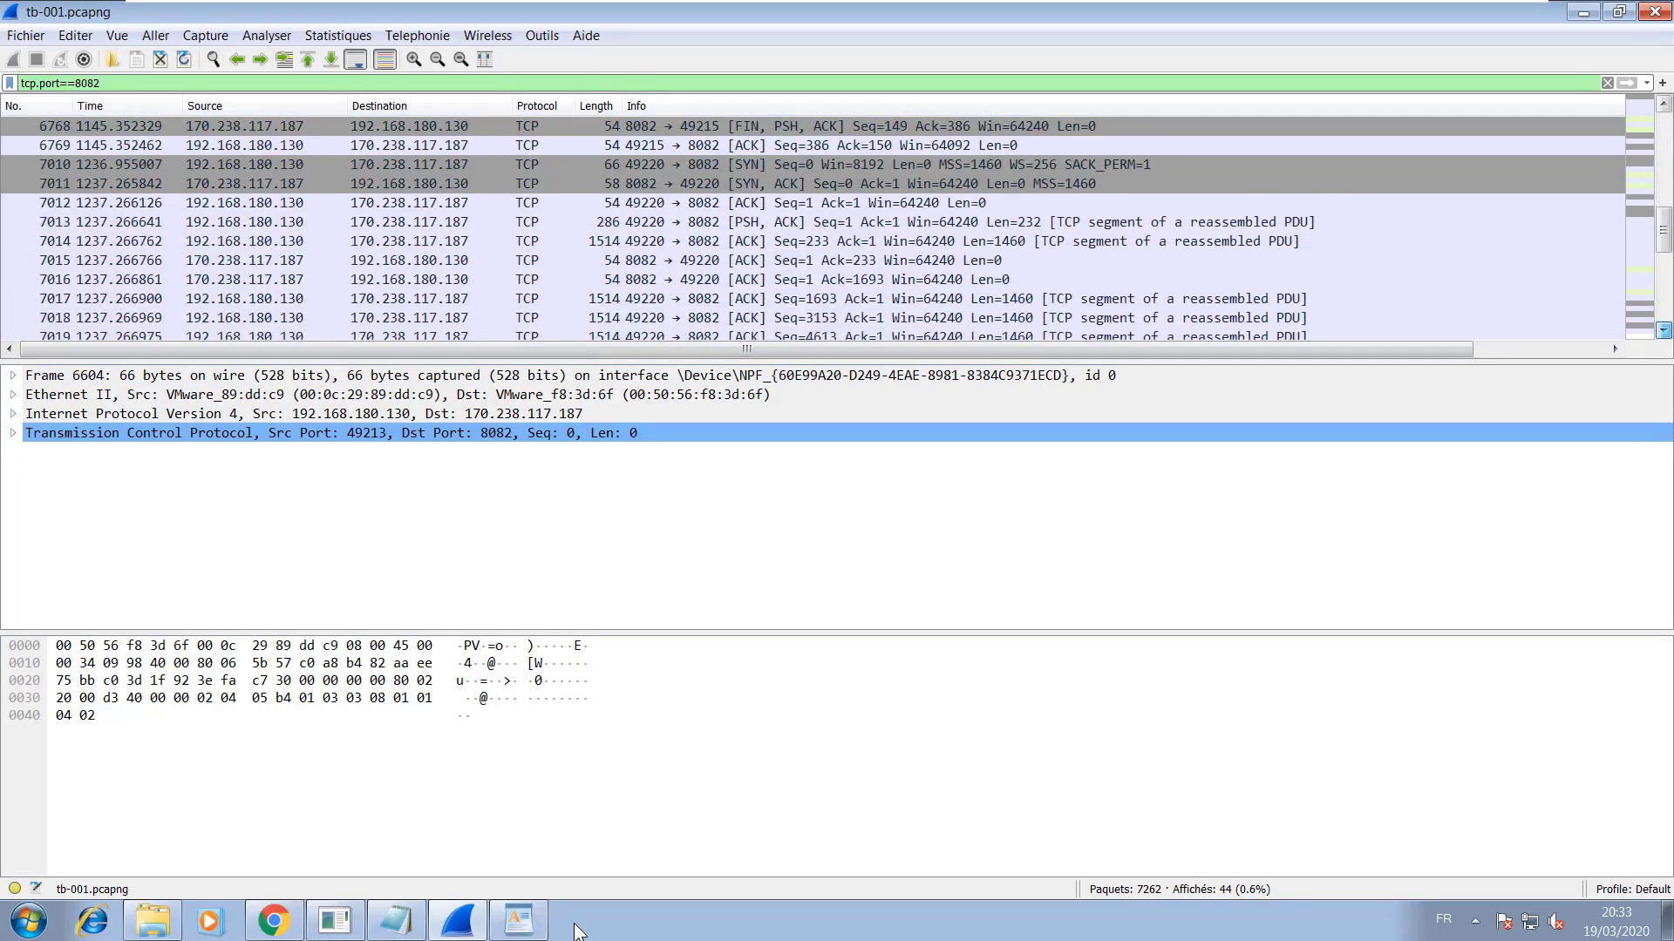
pyautogui.click(1663, 330)
pyautogui.click(1662, 331)
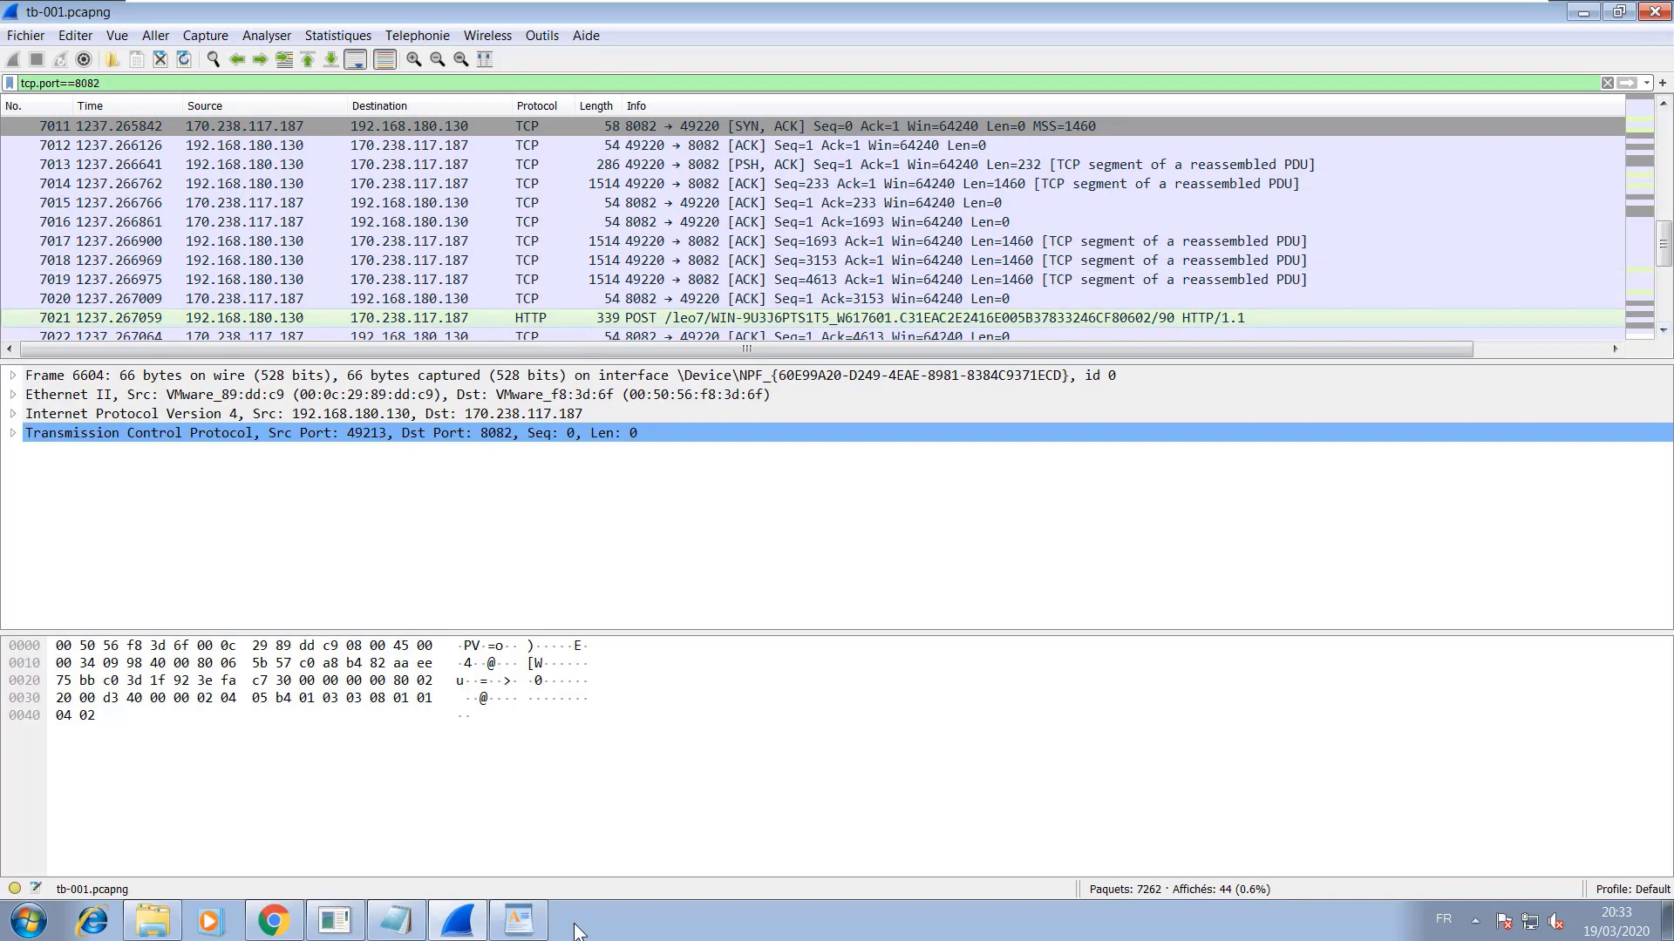
pyautogui.click(933, 318)
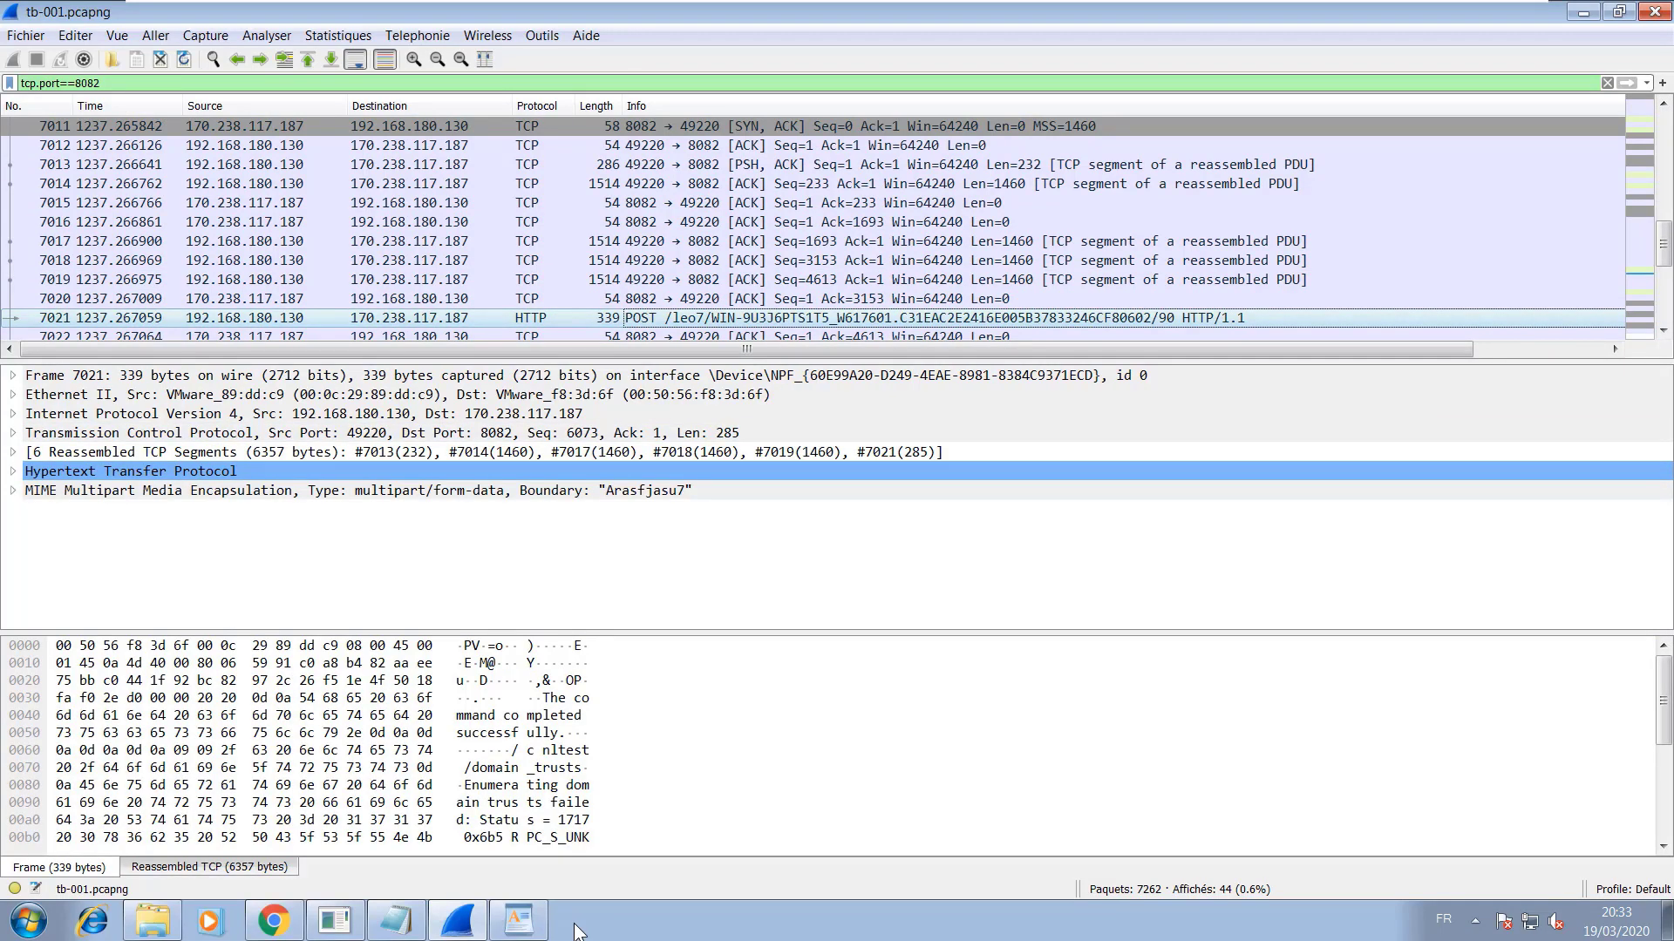
pyautogui.click(12, 489)
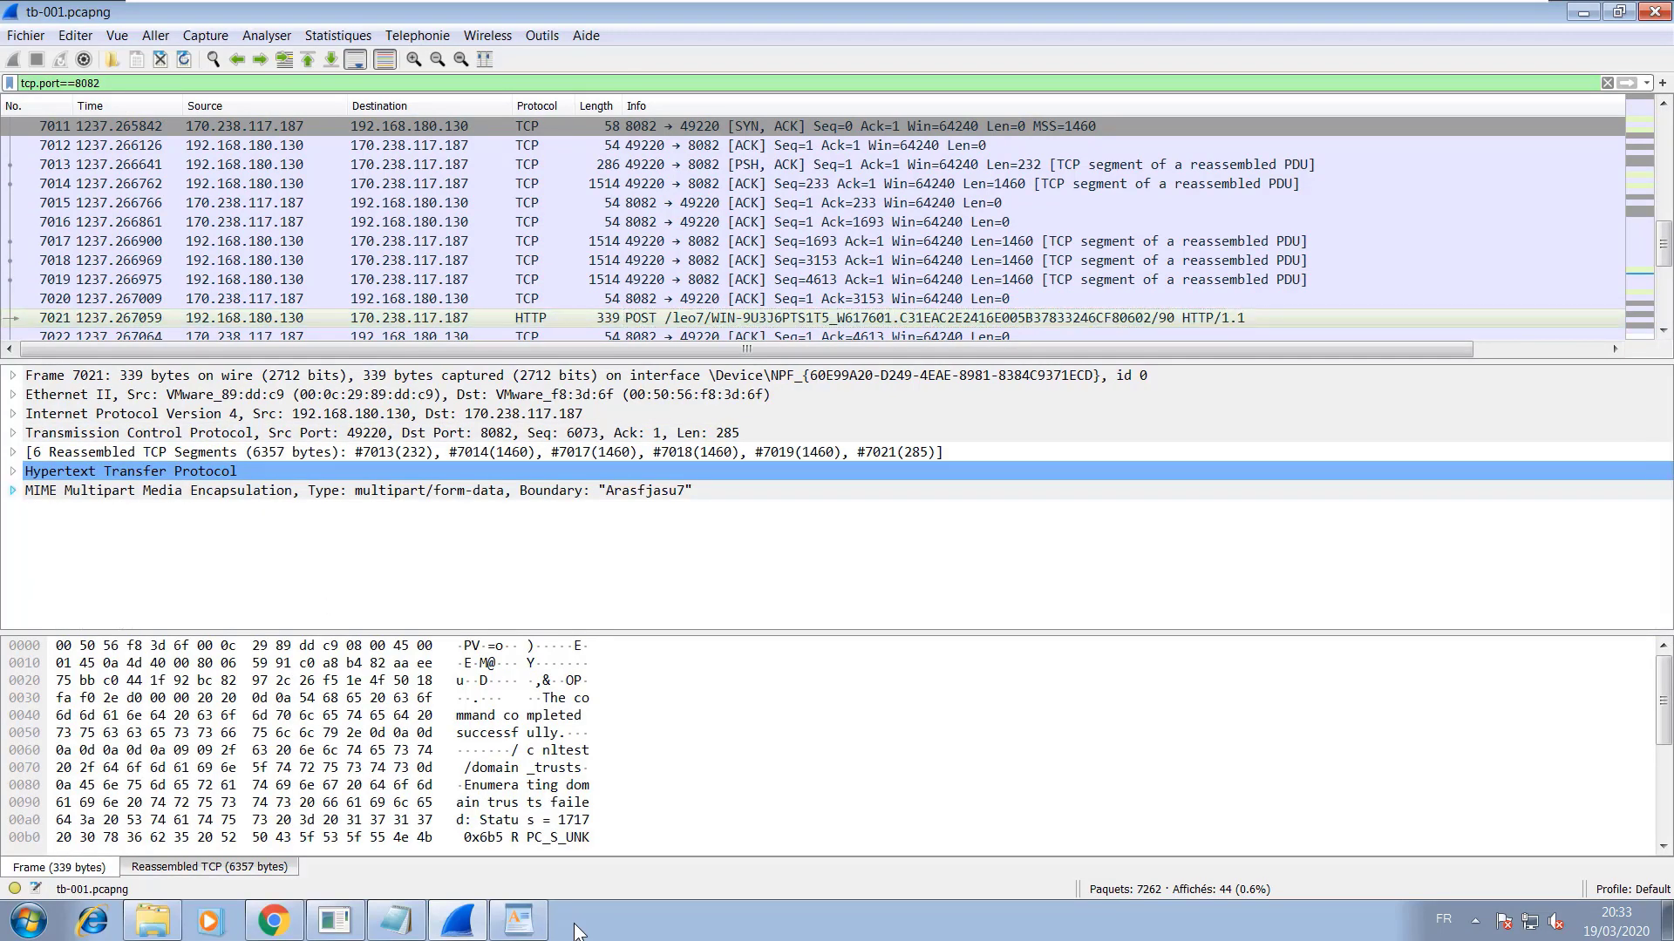
pyautogui.press('Right')
pyautogui.press('Left')
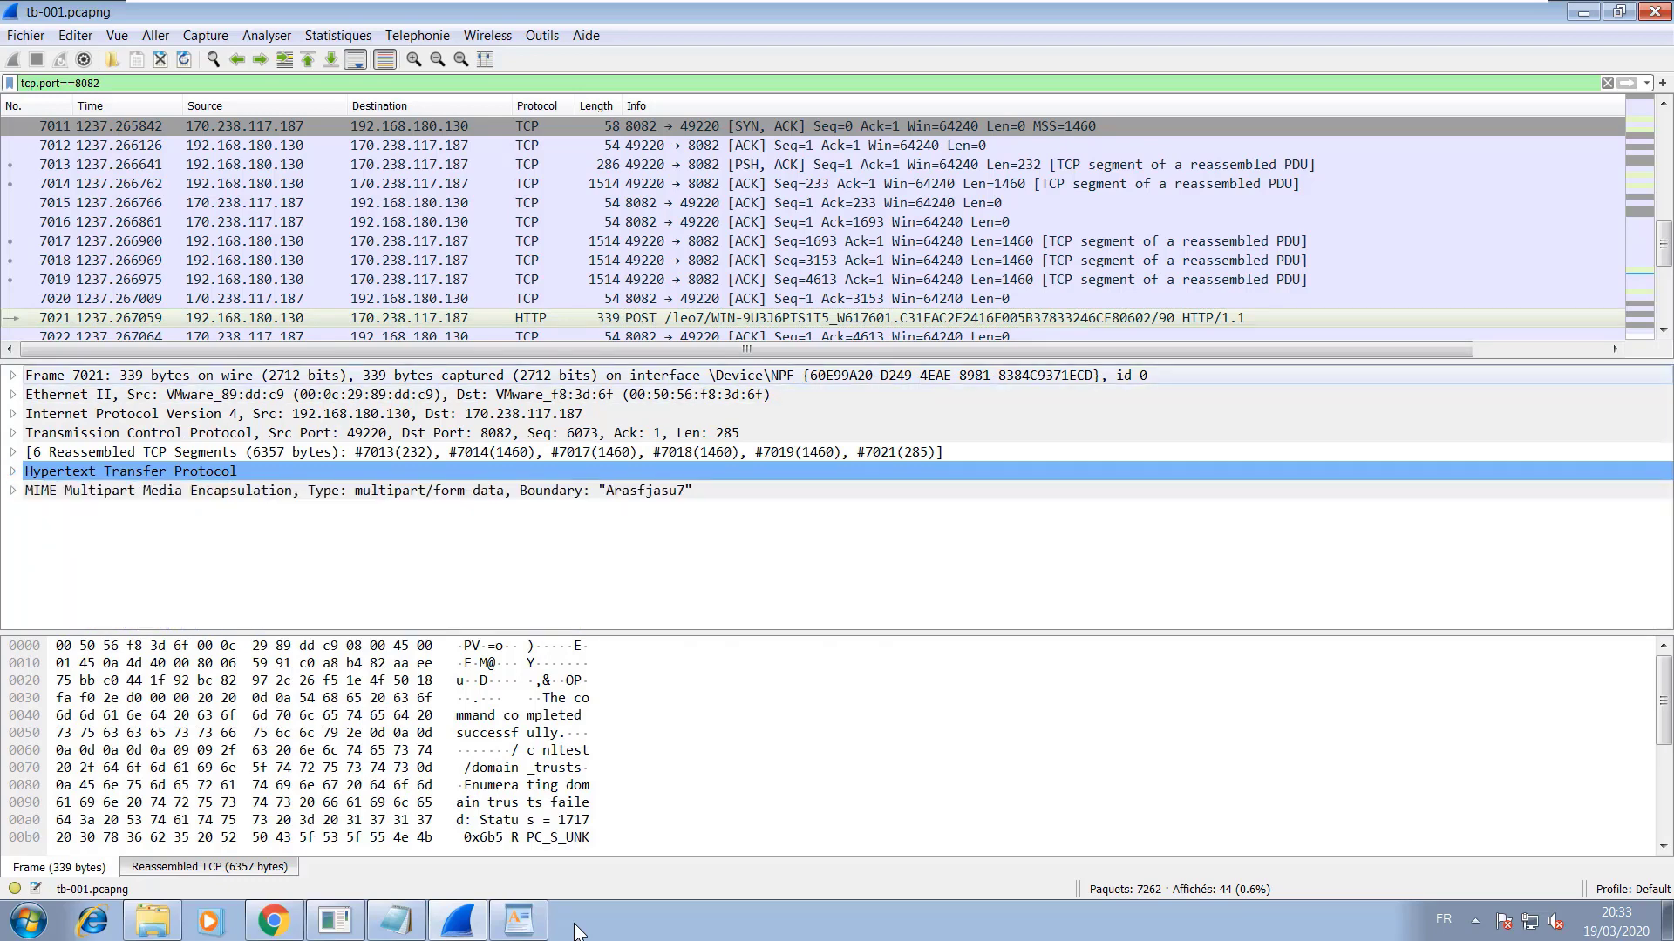
# - Find packet 7021's destination address 170.238.117.187 among the dpost-out handlers in WordPad, highlight it, and switch back to Wireshark
pyautogui.hotkey('shift', 'Tab')
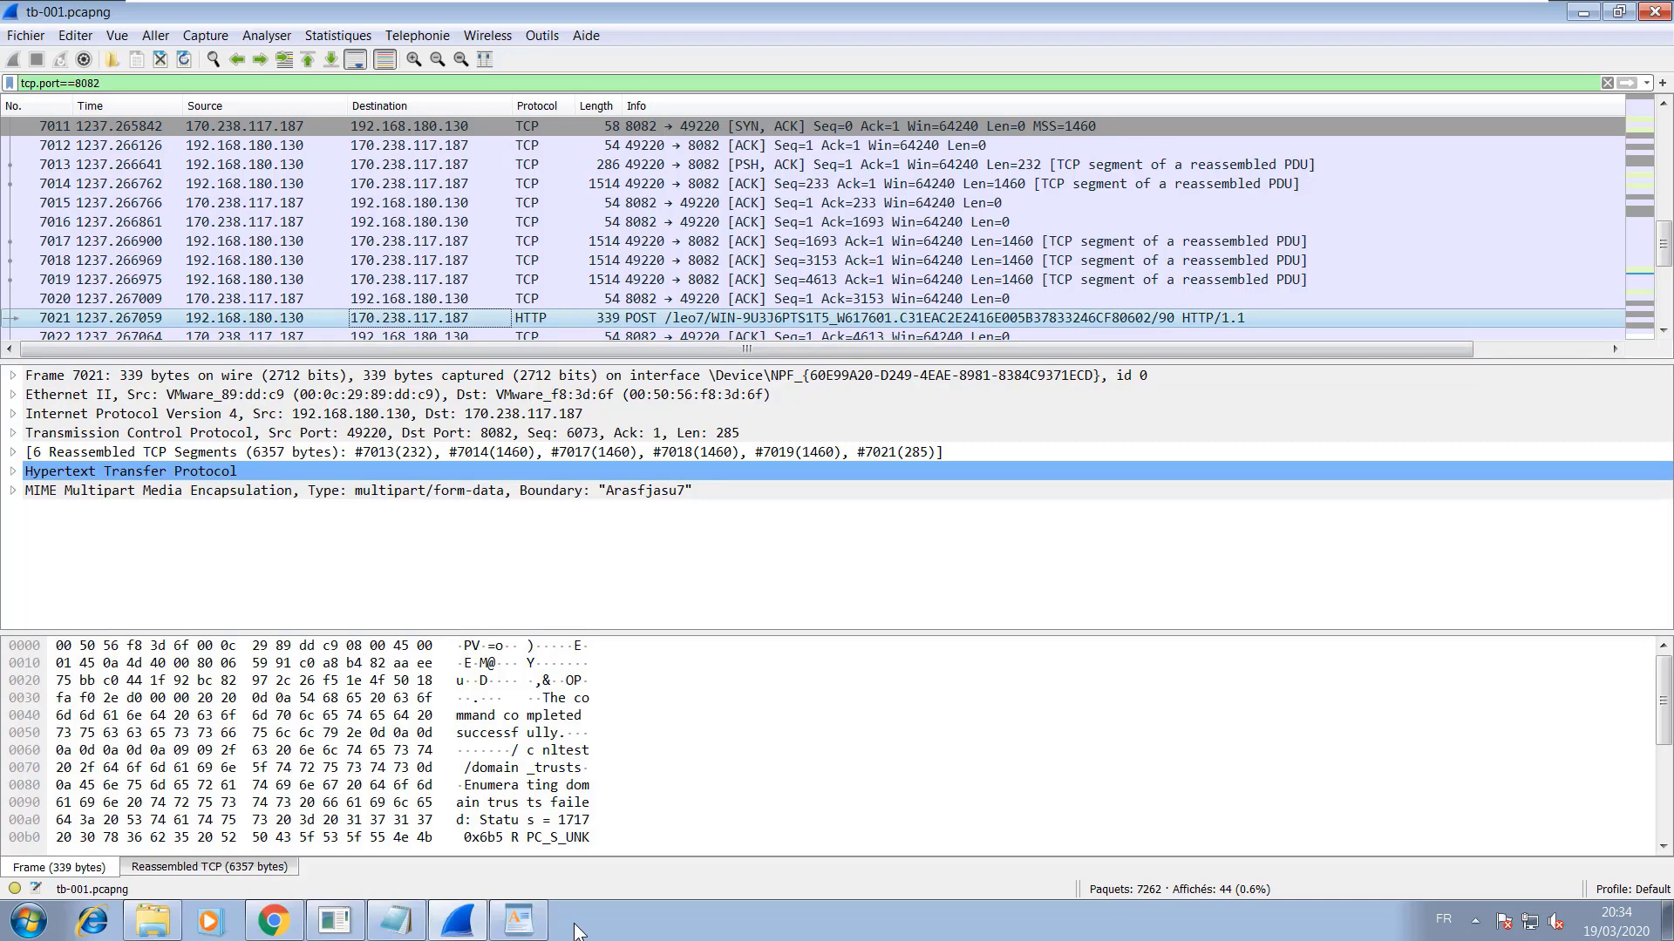
pyautogui.press('Menu')
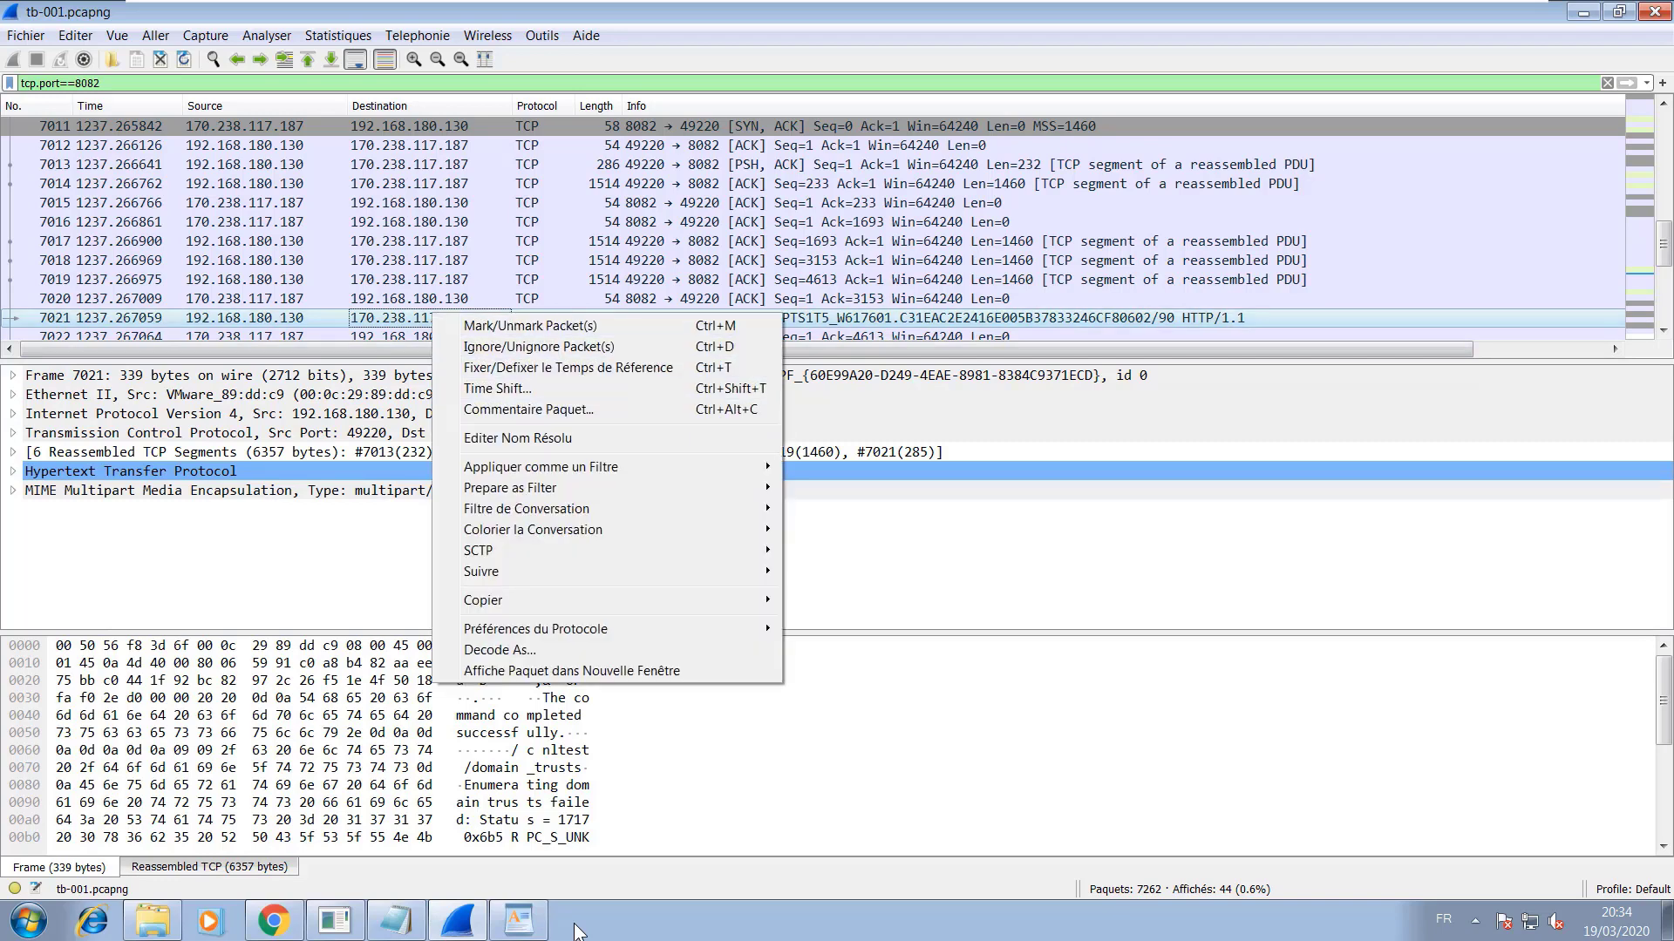
pyautogui.press('Escape')
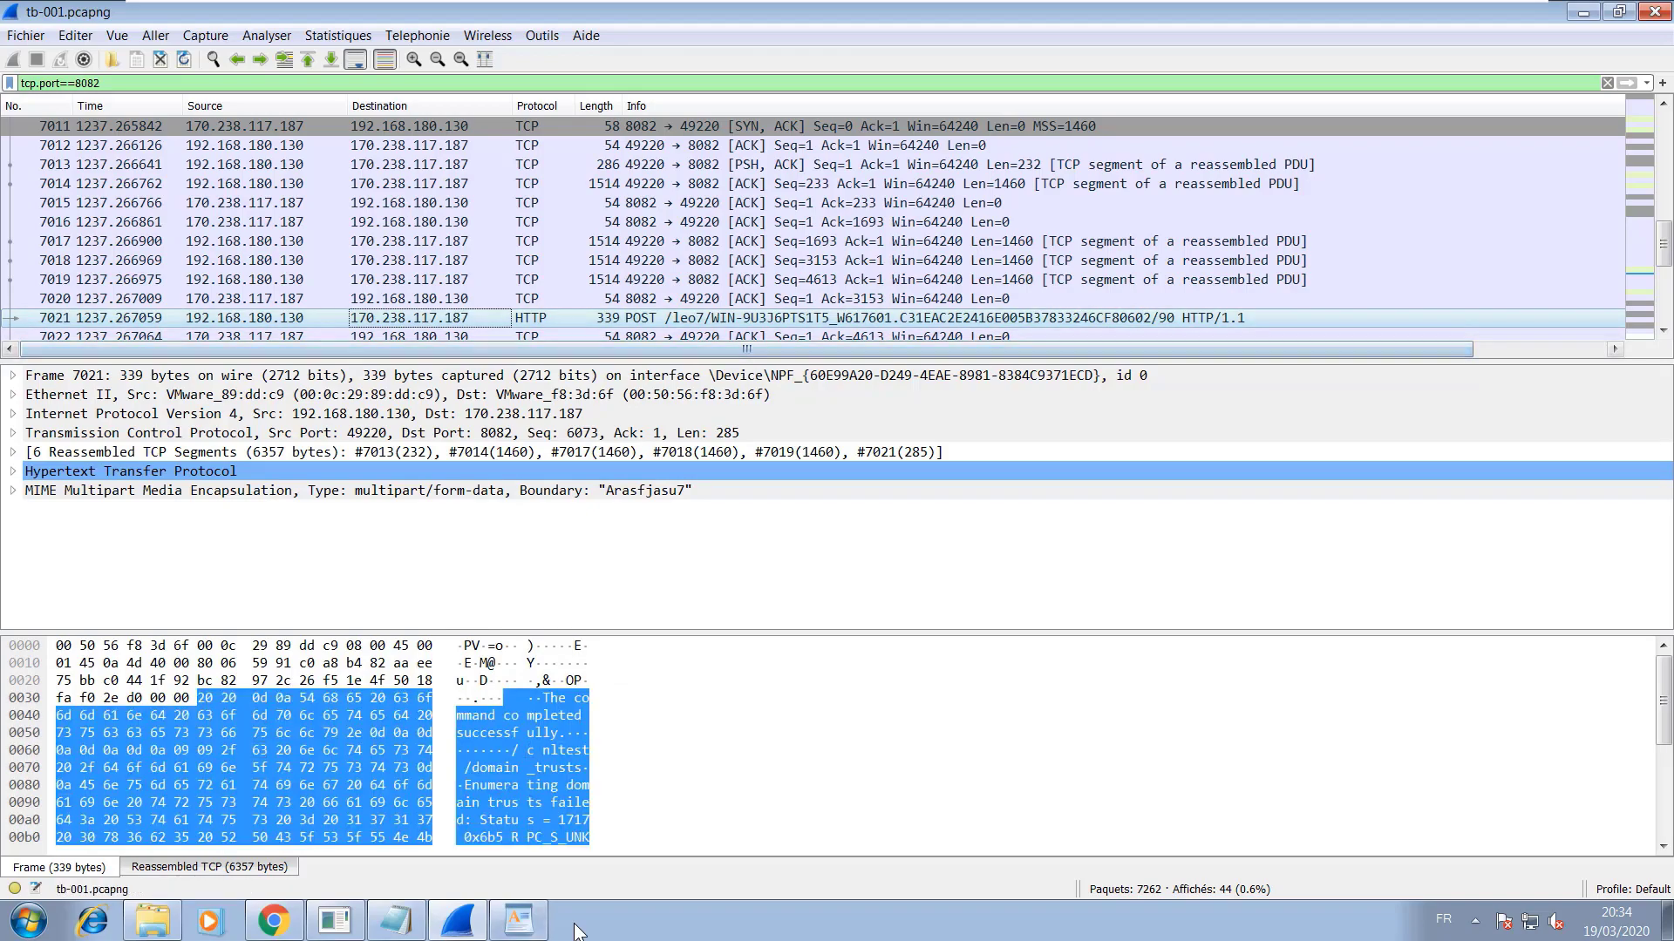
pyautogui.hotkey('alt', 'Tab')
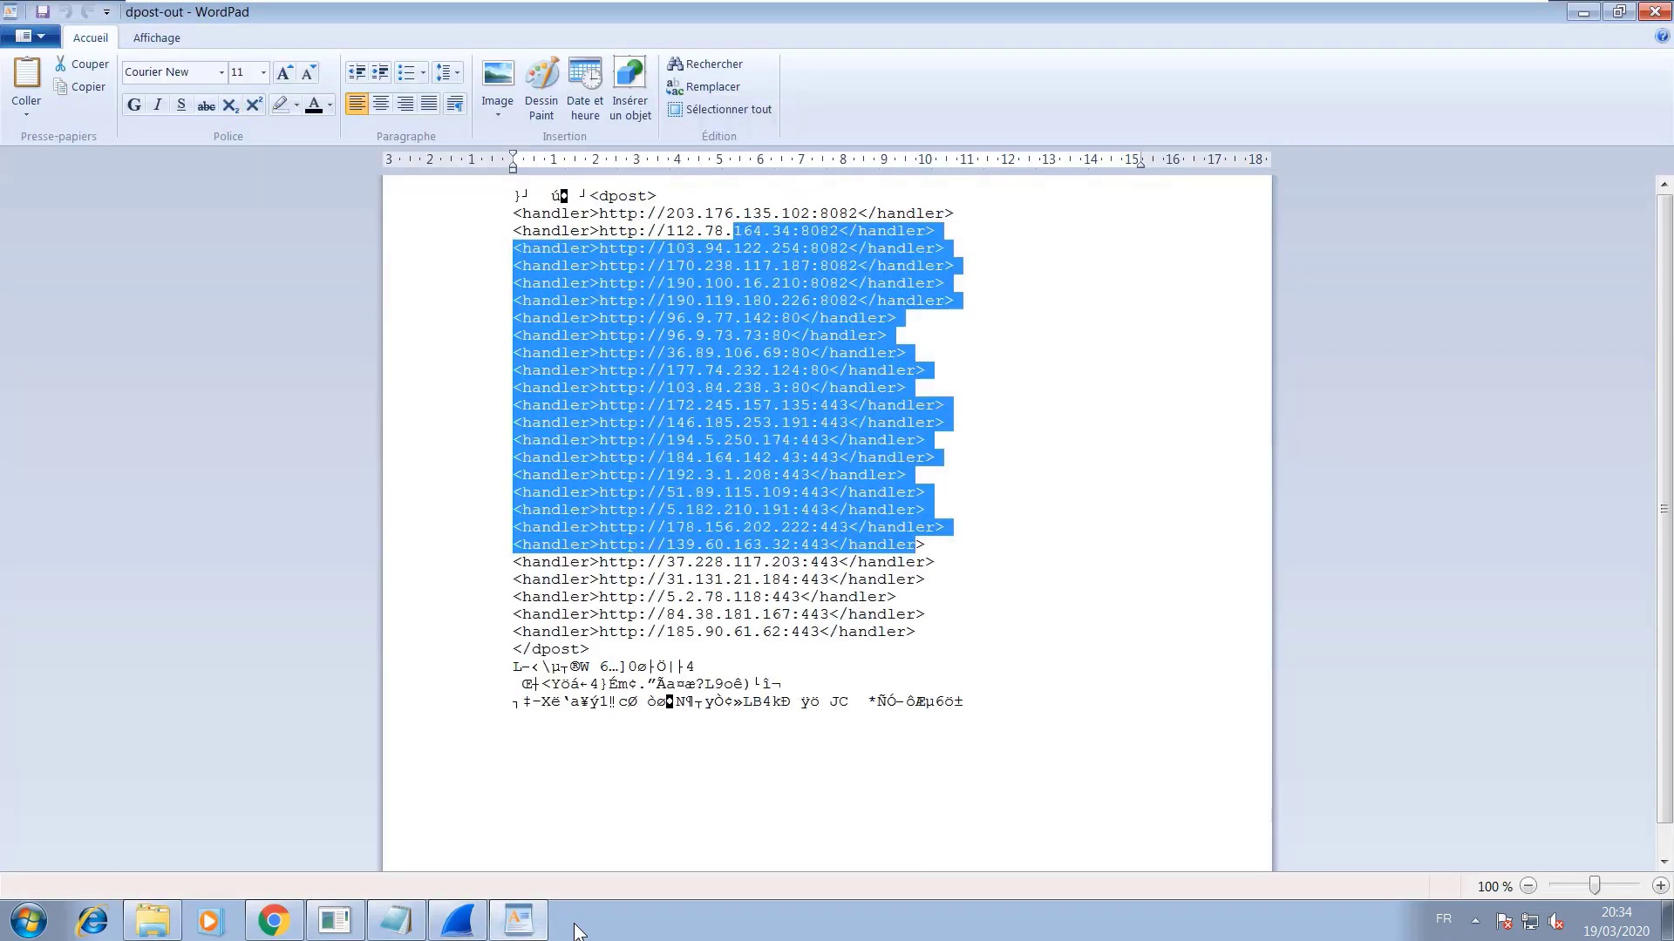
pyautogui.click(884, 336)
pyautogui.moveTo(802, 266); pyautogui.dragTo(666, 266)
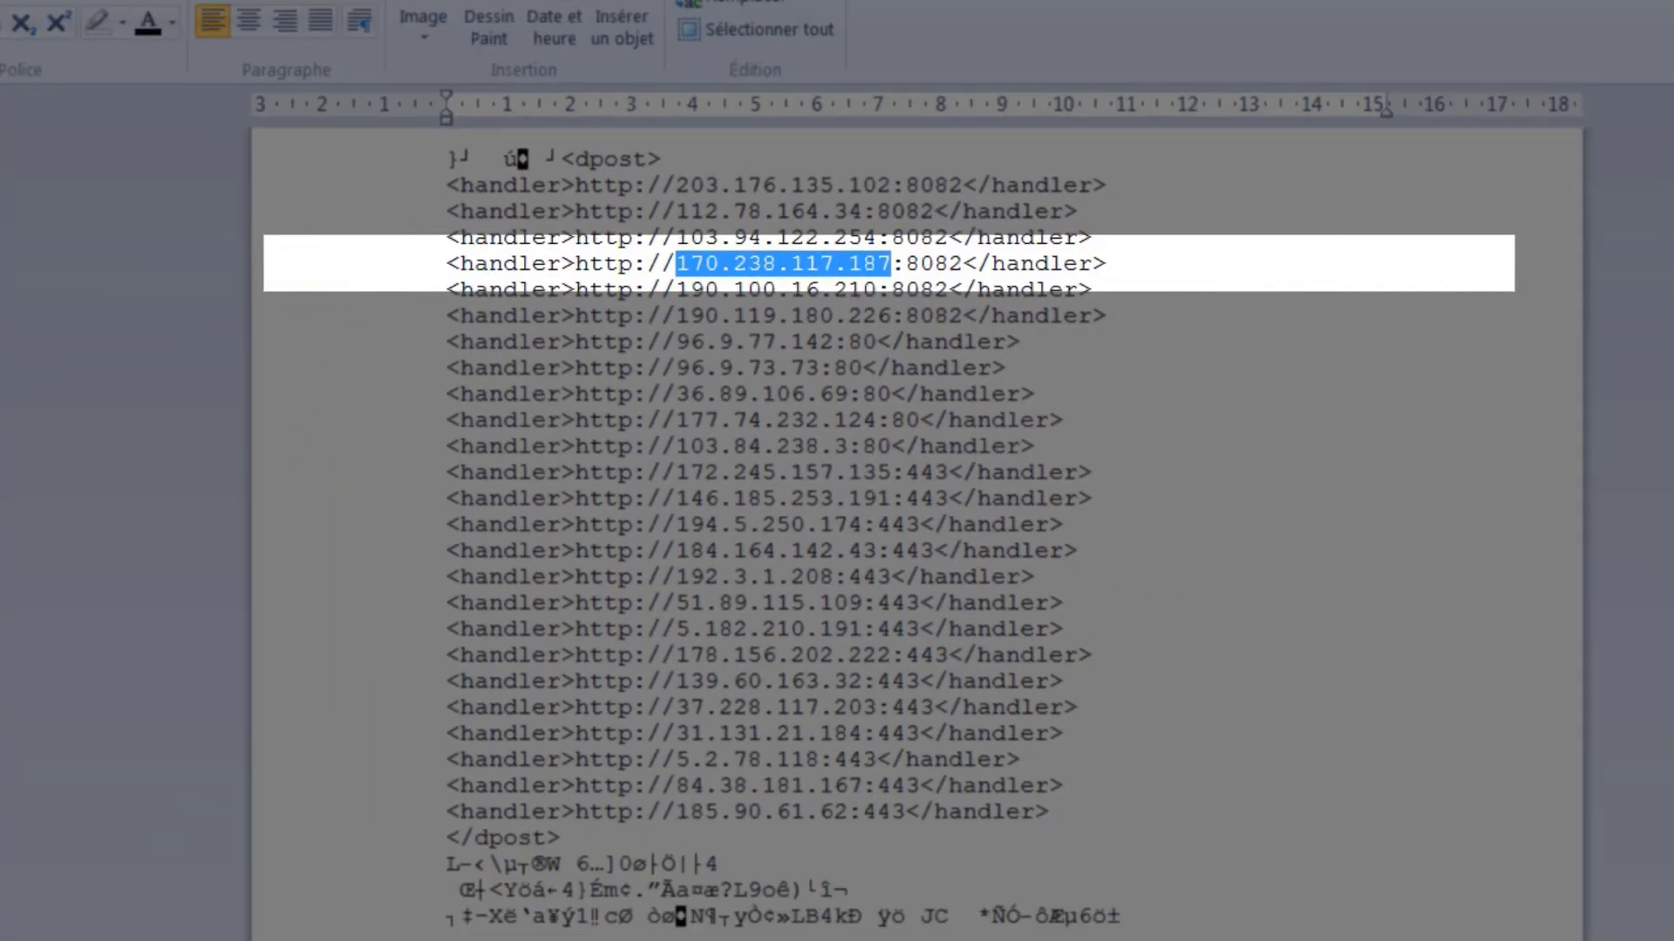
pyautogui.hotkey('alt', 'Tab')
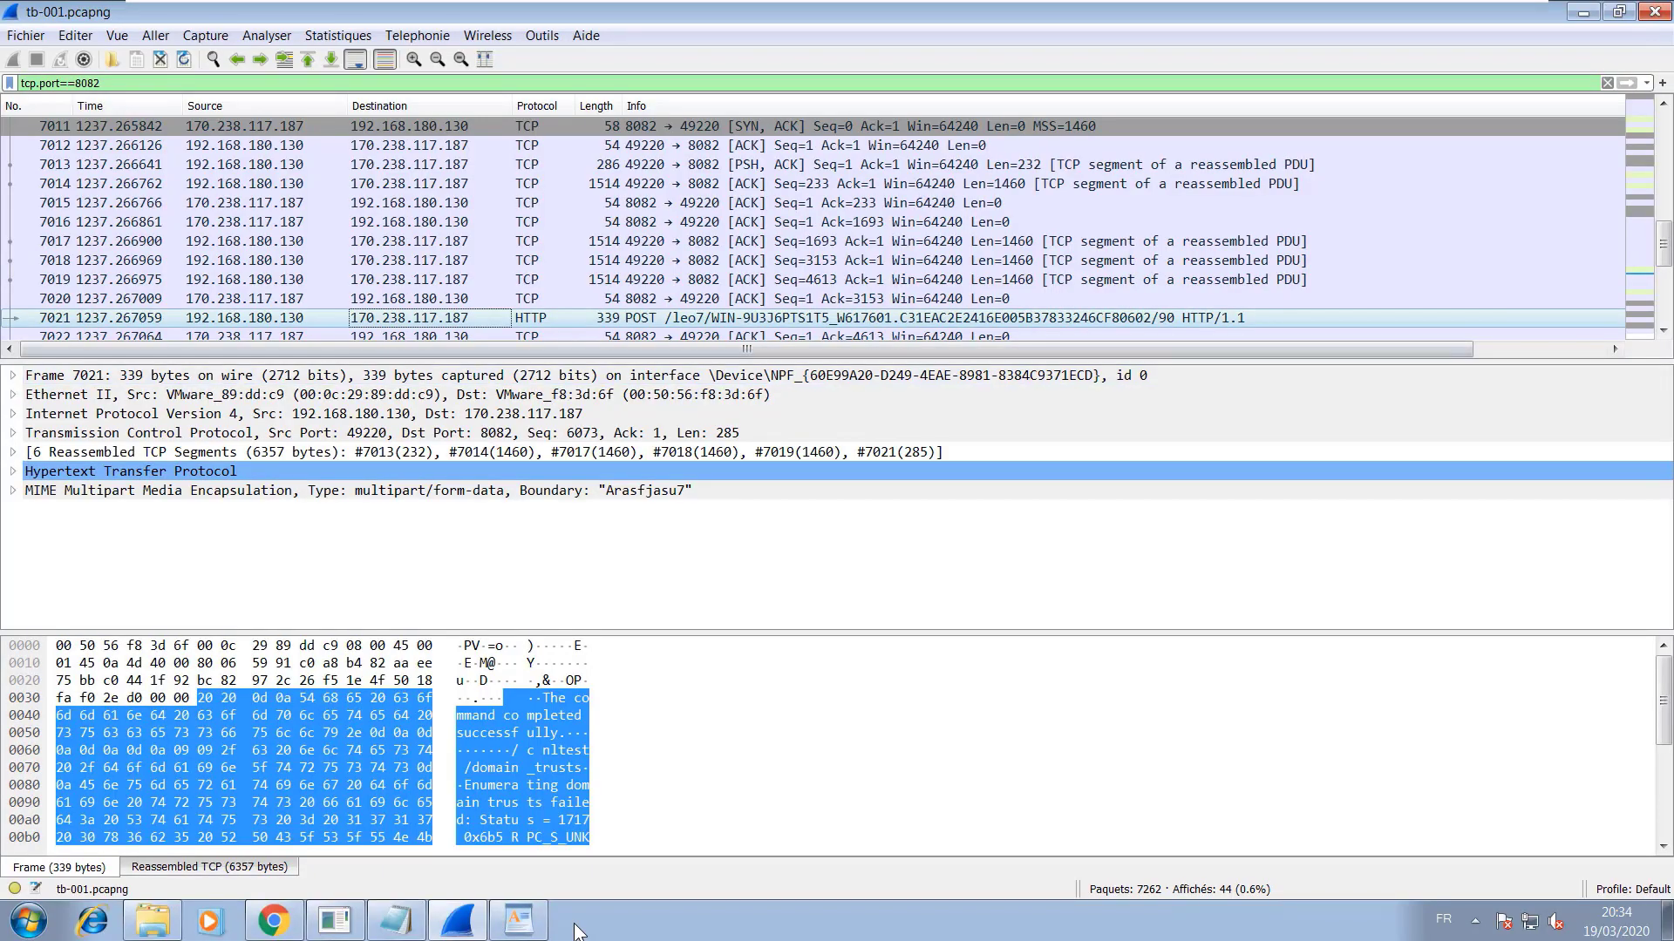
# - Follow the TCP stream of the POST request in packet 7021
pyautogui.press('Menu')
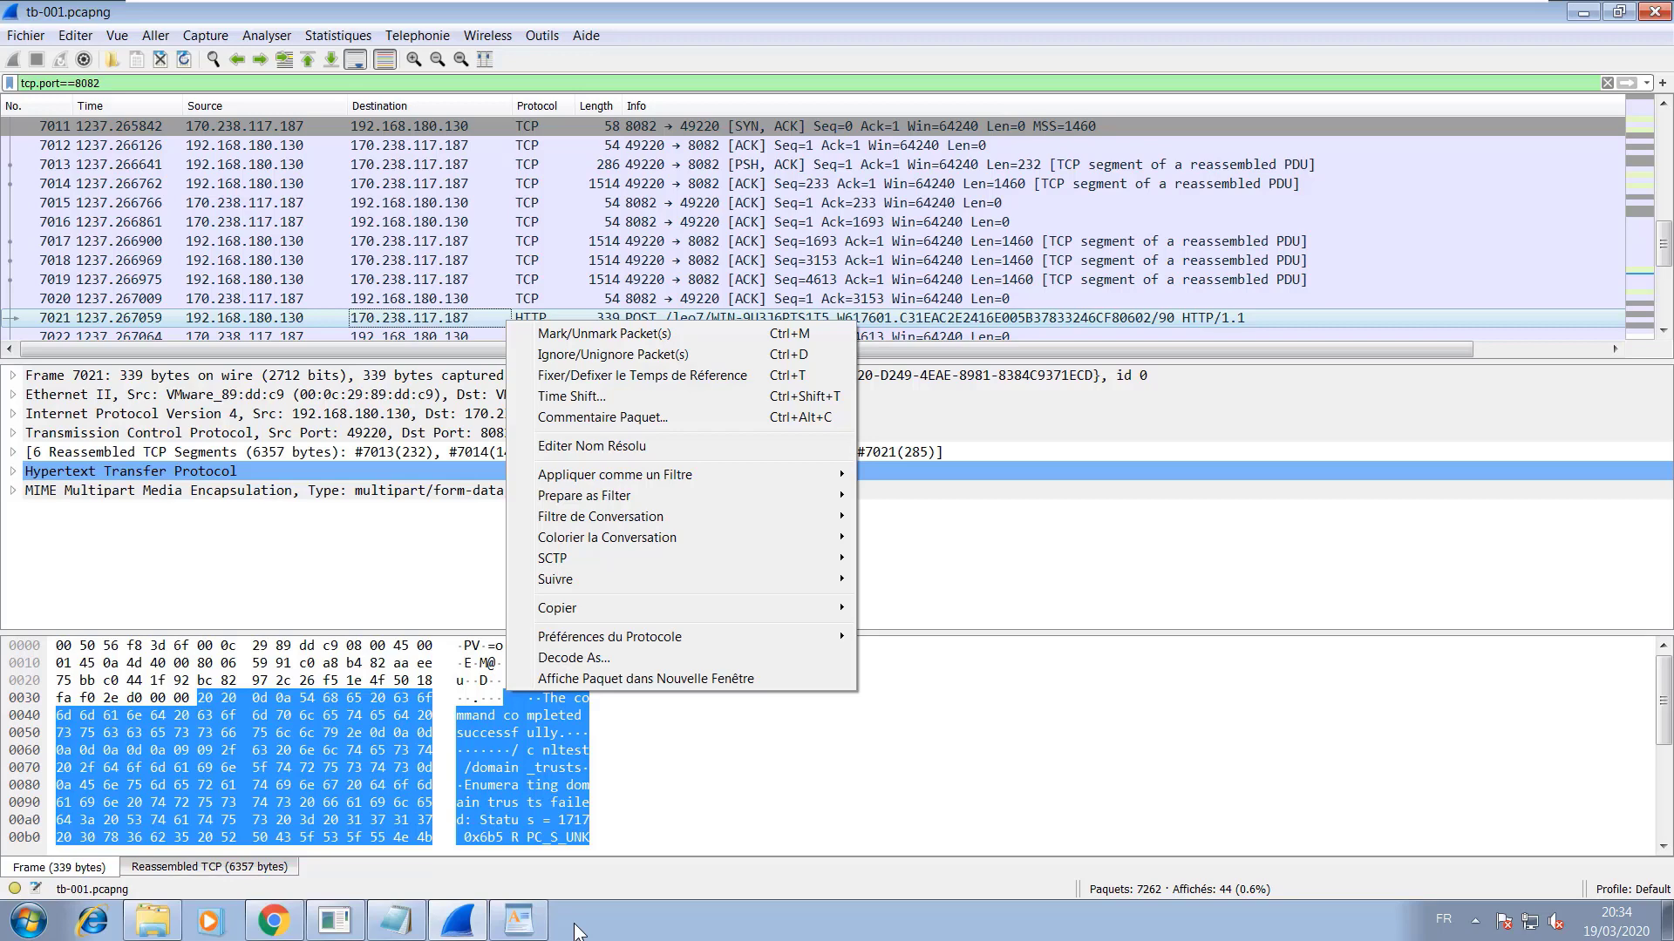
pyautogui.moveTo(610, 579)
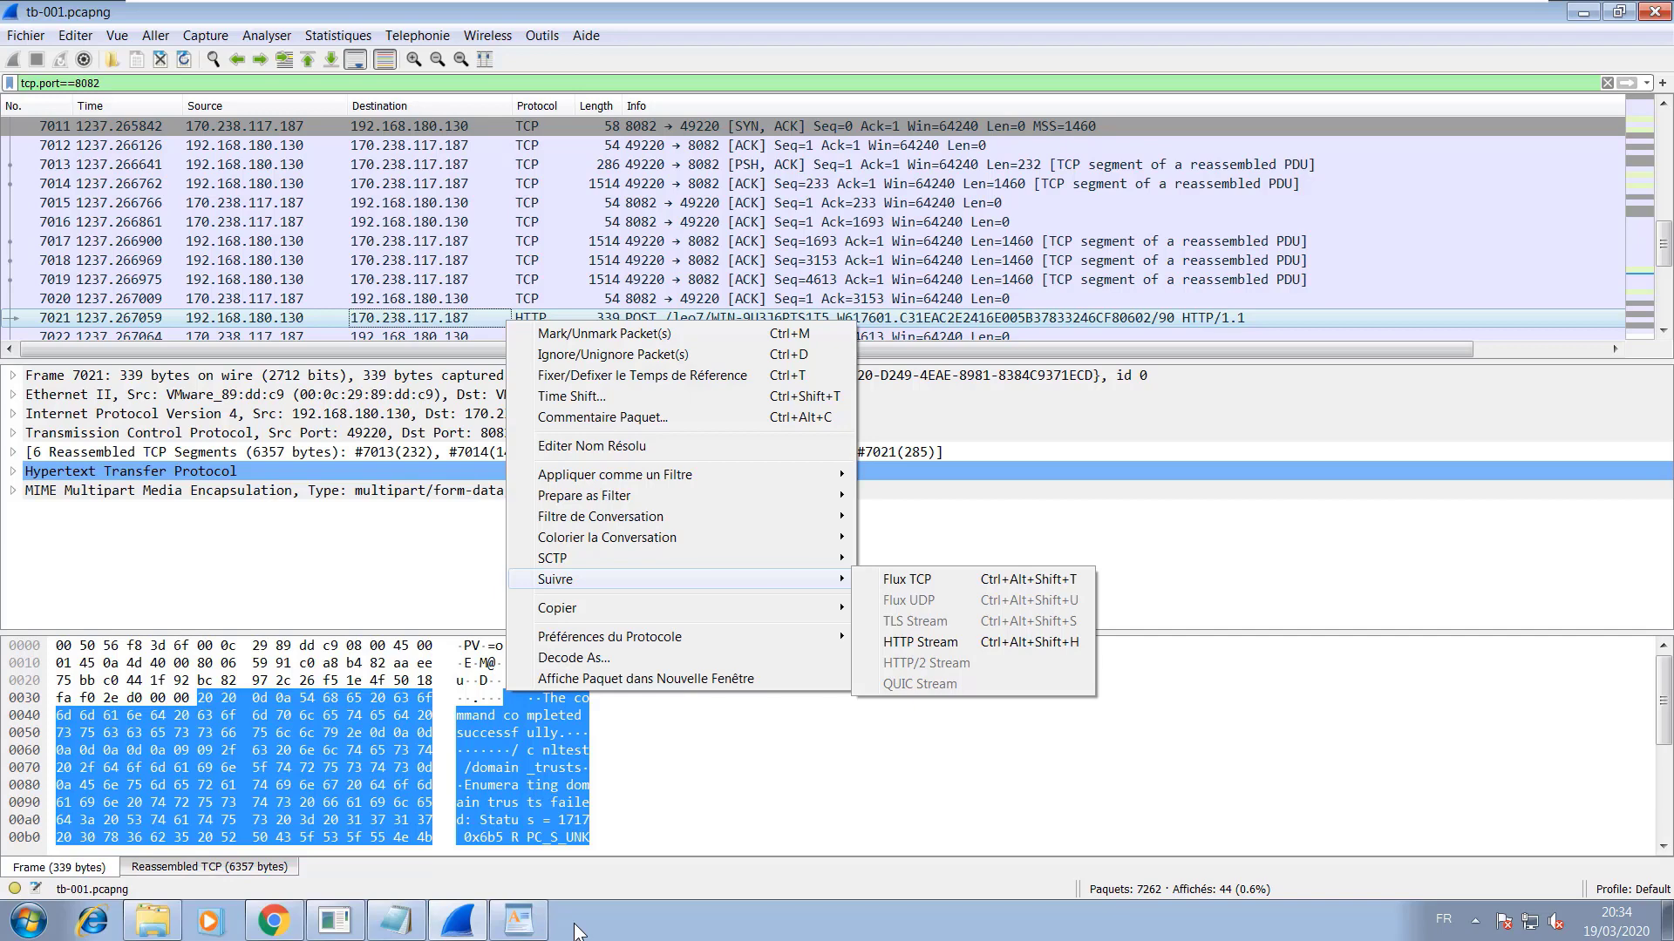
pyautogui.press('Right')
pyautogui.press('Return')
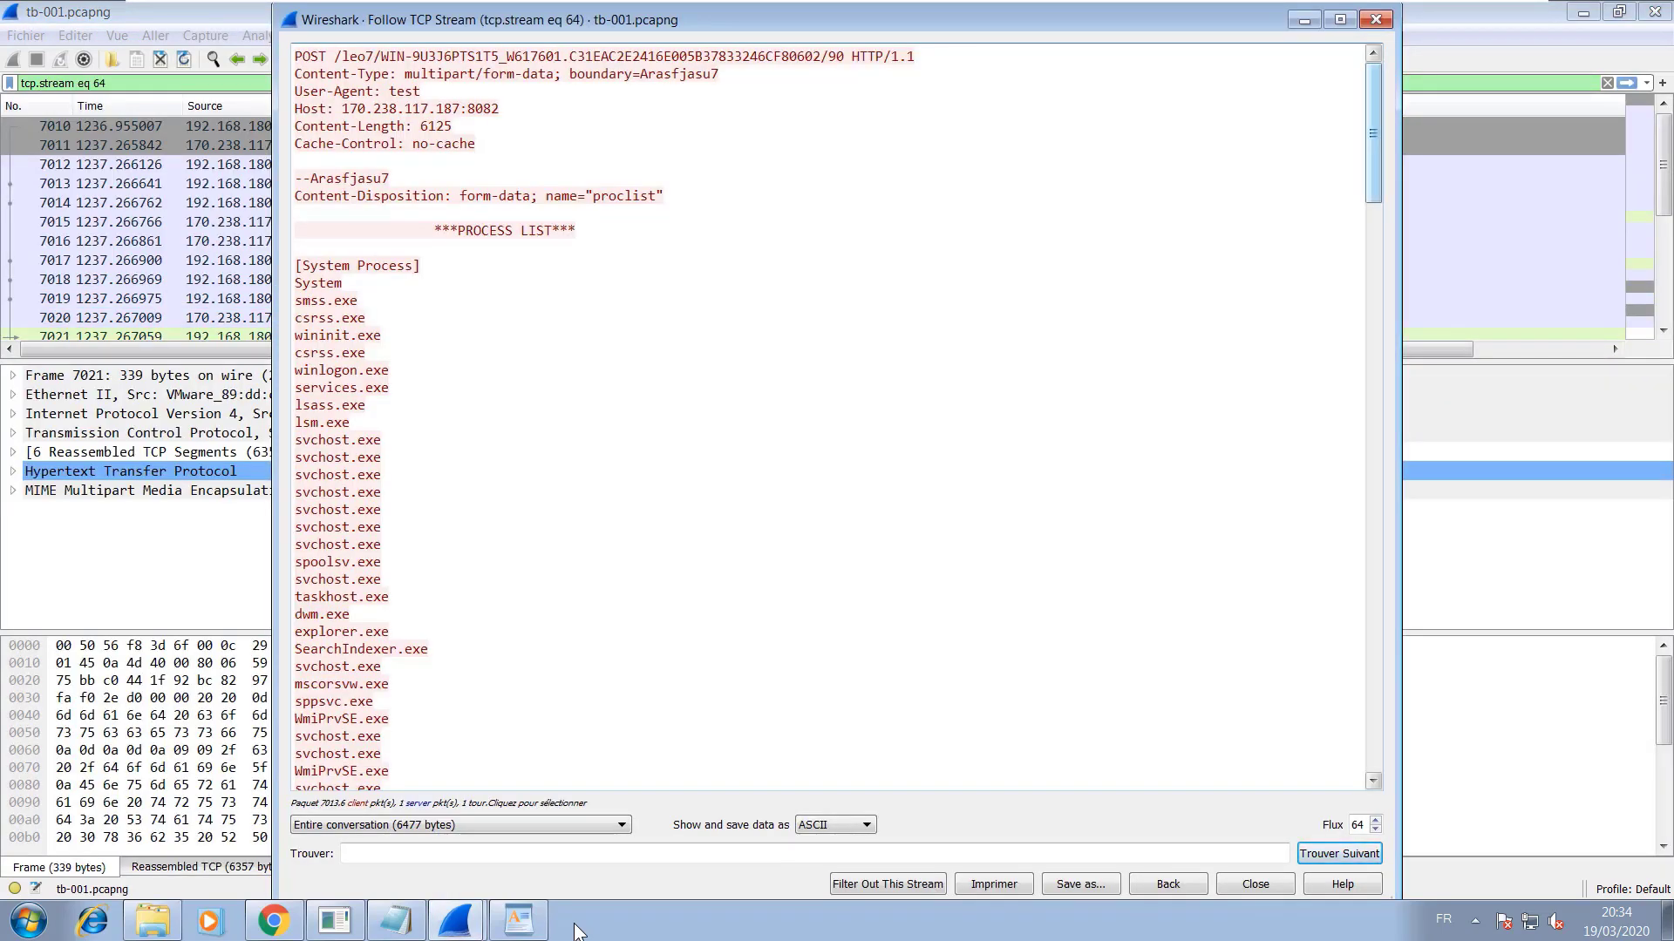
# - Examine the PROCESS LIST and SYSTEMINFO sections of the data posted to 170.238.117.187:8082 in the followed stream
pyautogui.moveTo(663, 195); pyautogui.dragTo(458, 230)
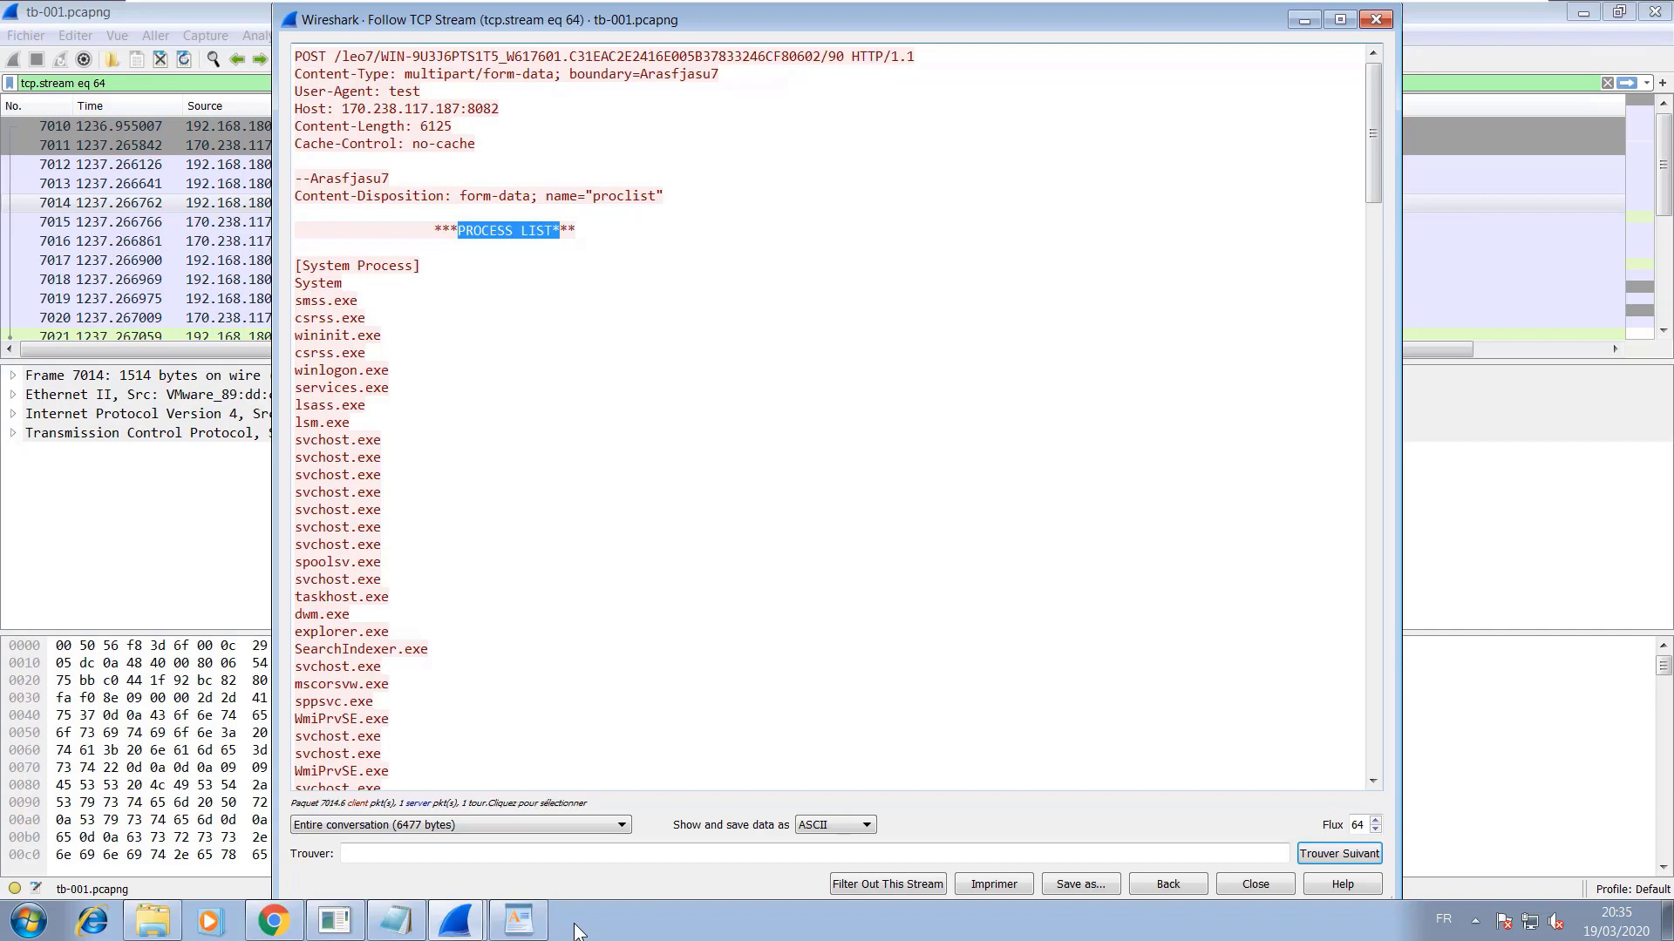
pyautogui.moveTo(294, 282); pyautogui.dragTo(380, 736)
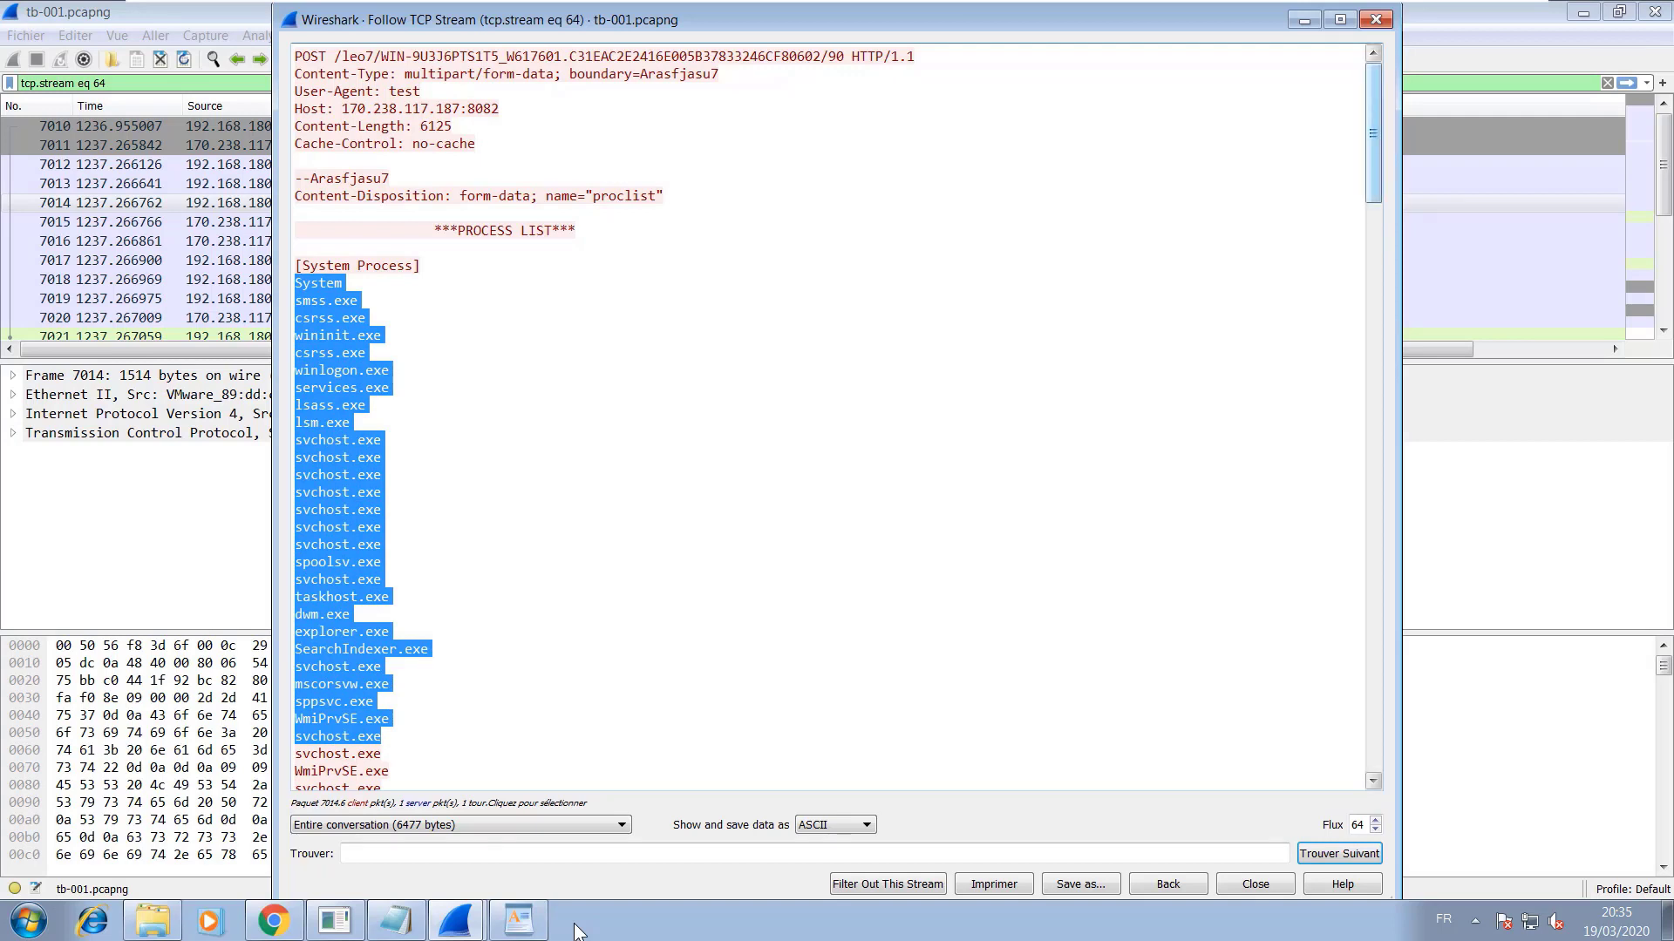
pyautogui.moveTo(1372, 133); pyautogui.dragTo(1372, 255)
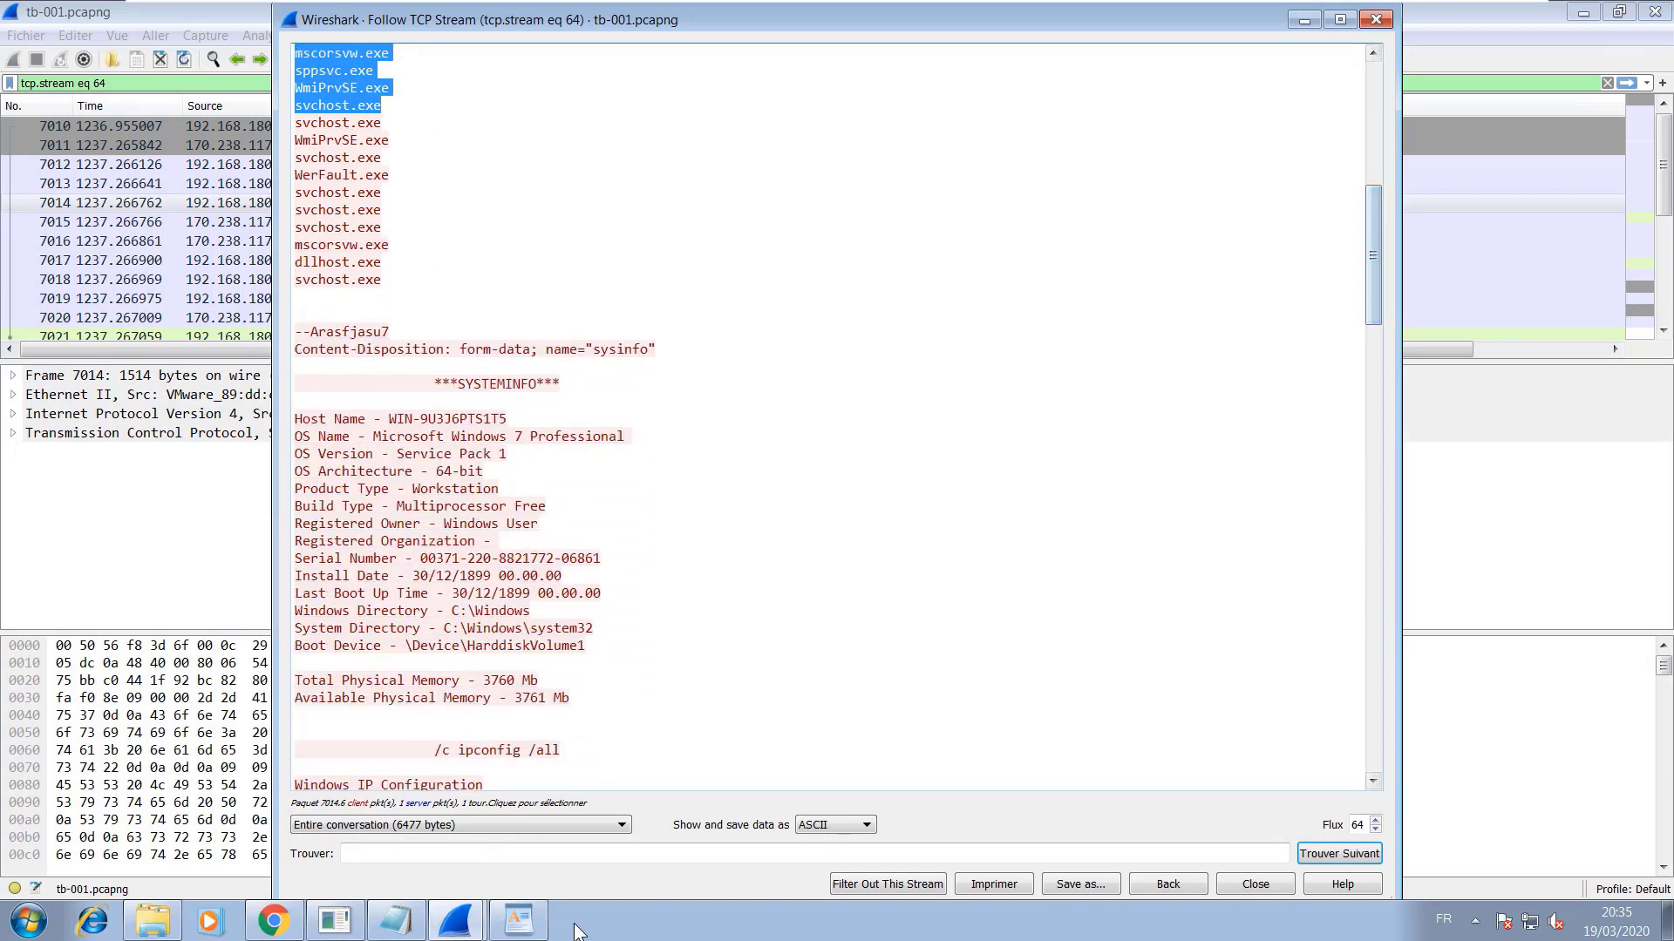
pyautogui.moveTo(395, 419); pyautogui.dragTo(538, 523)
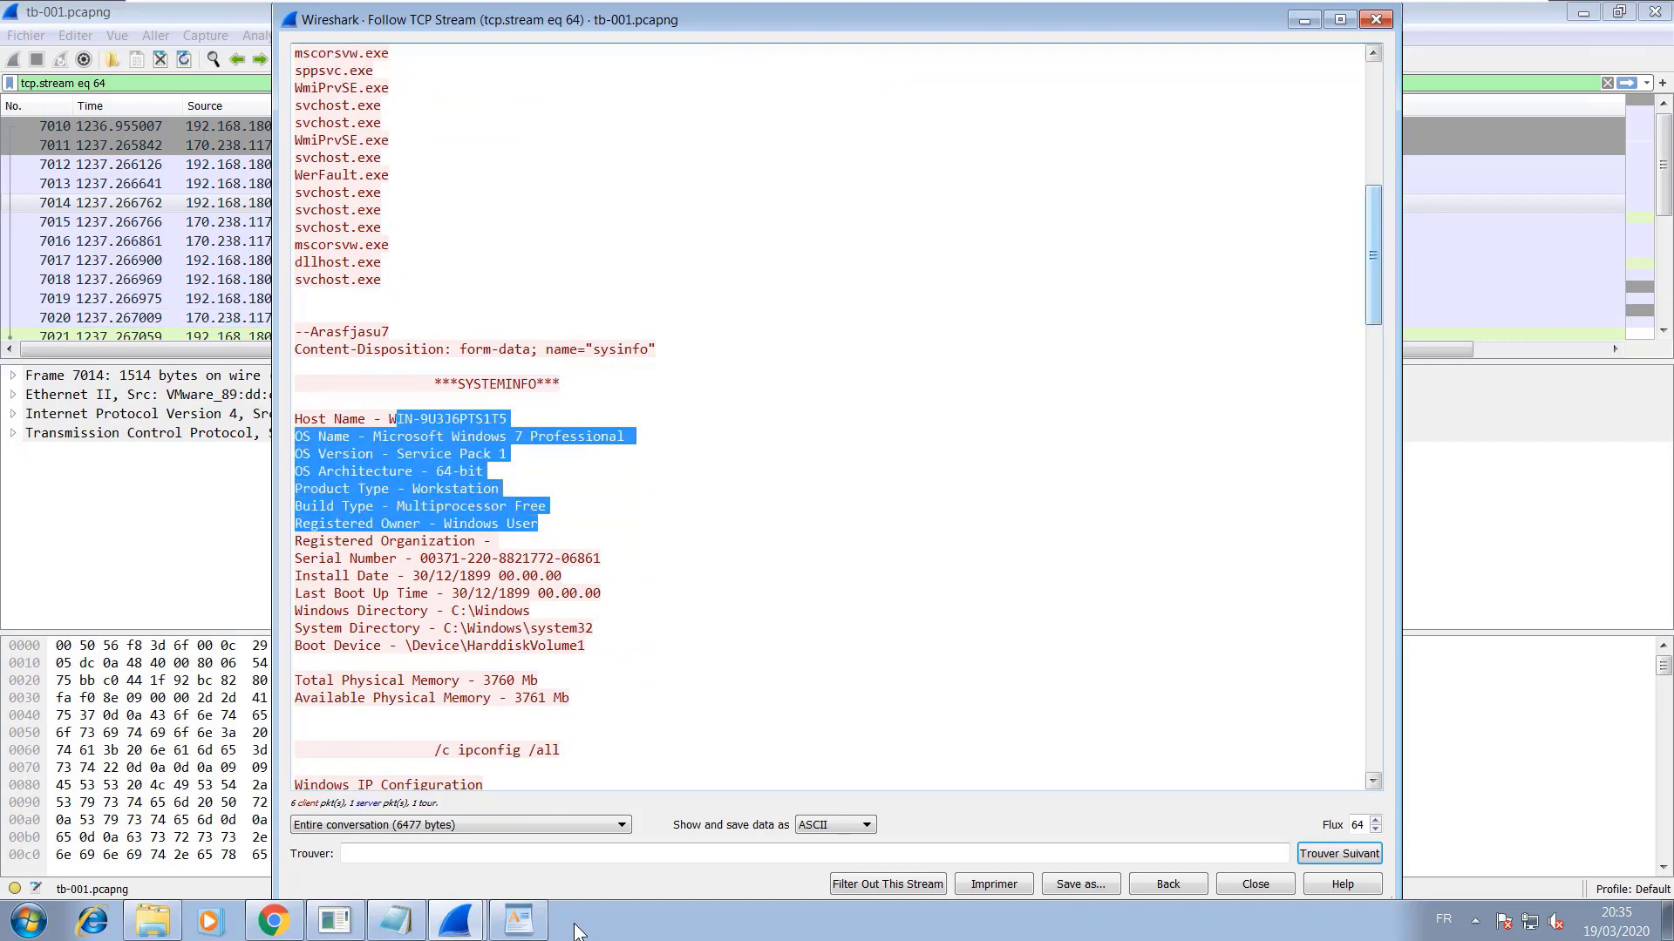
pyautogui.moveTo(1373, 255); pyautogui.dragTo(1373, 315)
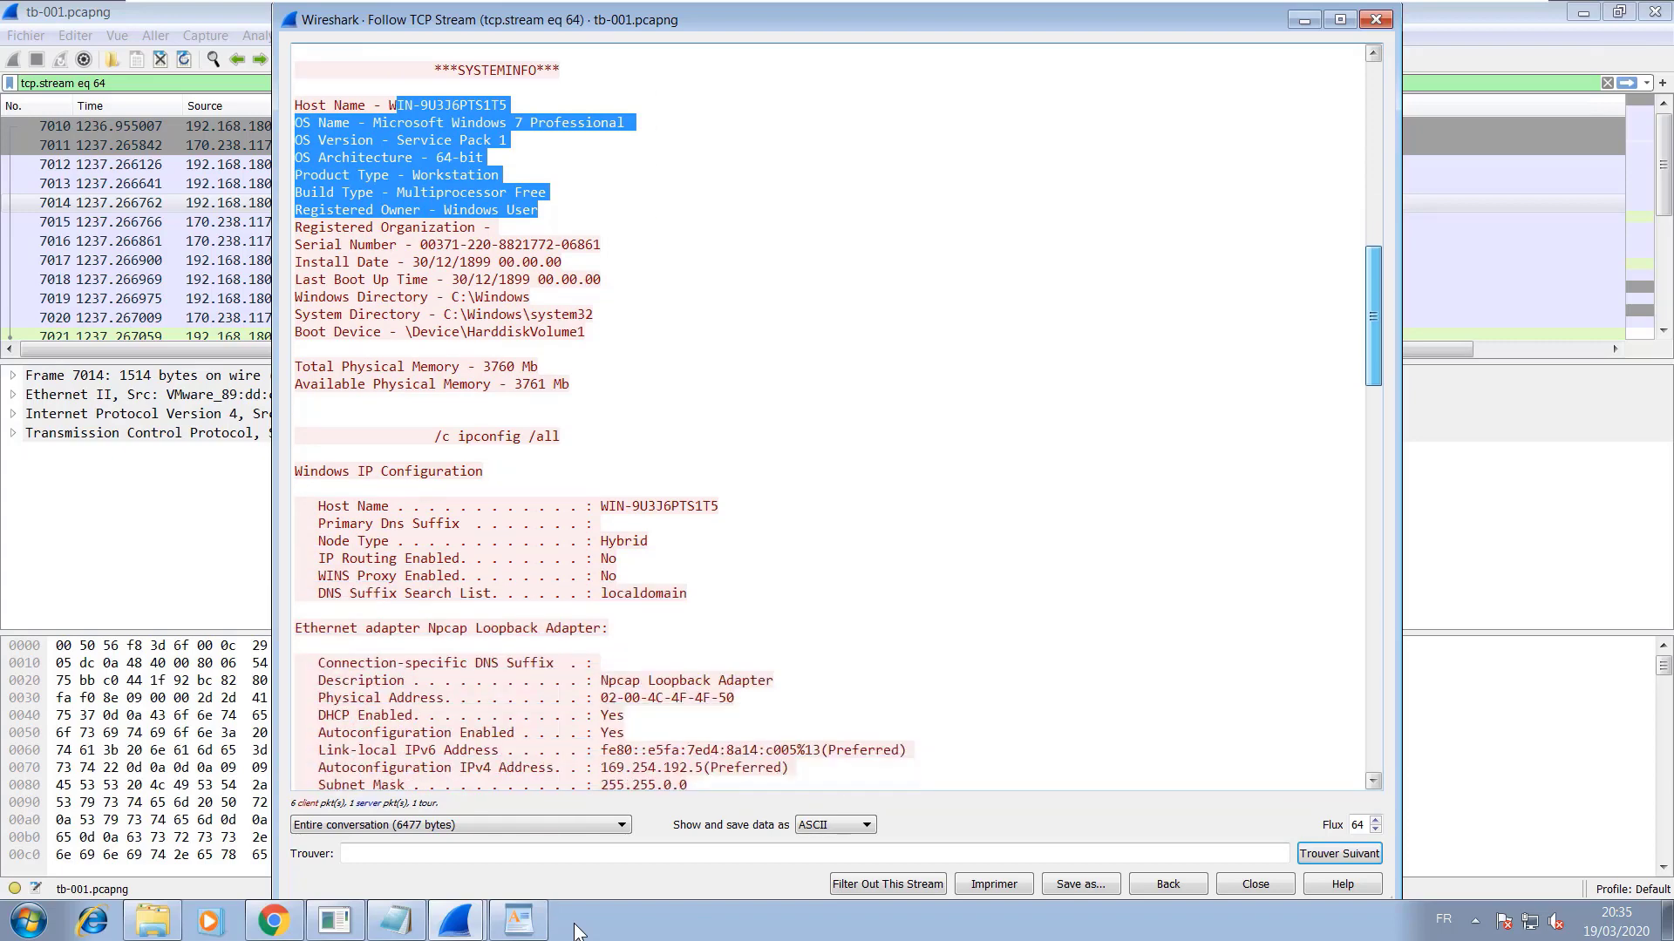
# - Examine the ipconfig, net config, net view and nltest command output in the posted data, and close the stream window
pyautogui.scroll(-7, 576, 931)
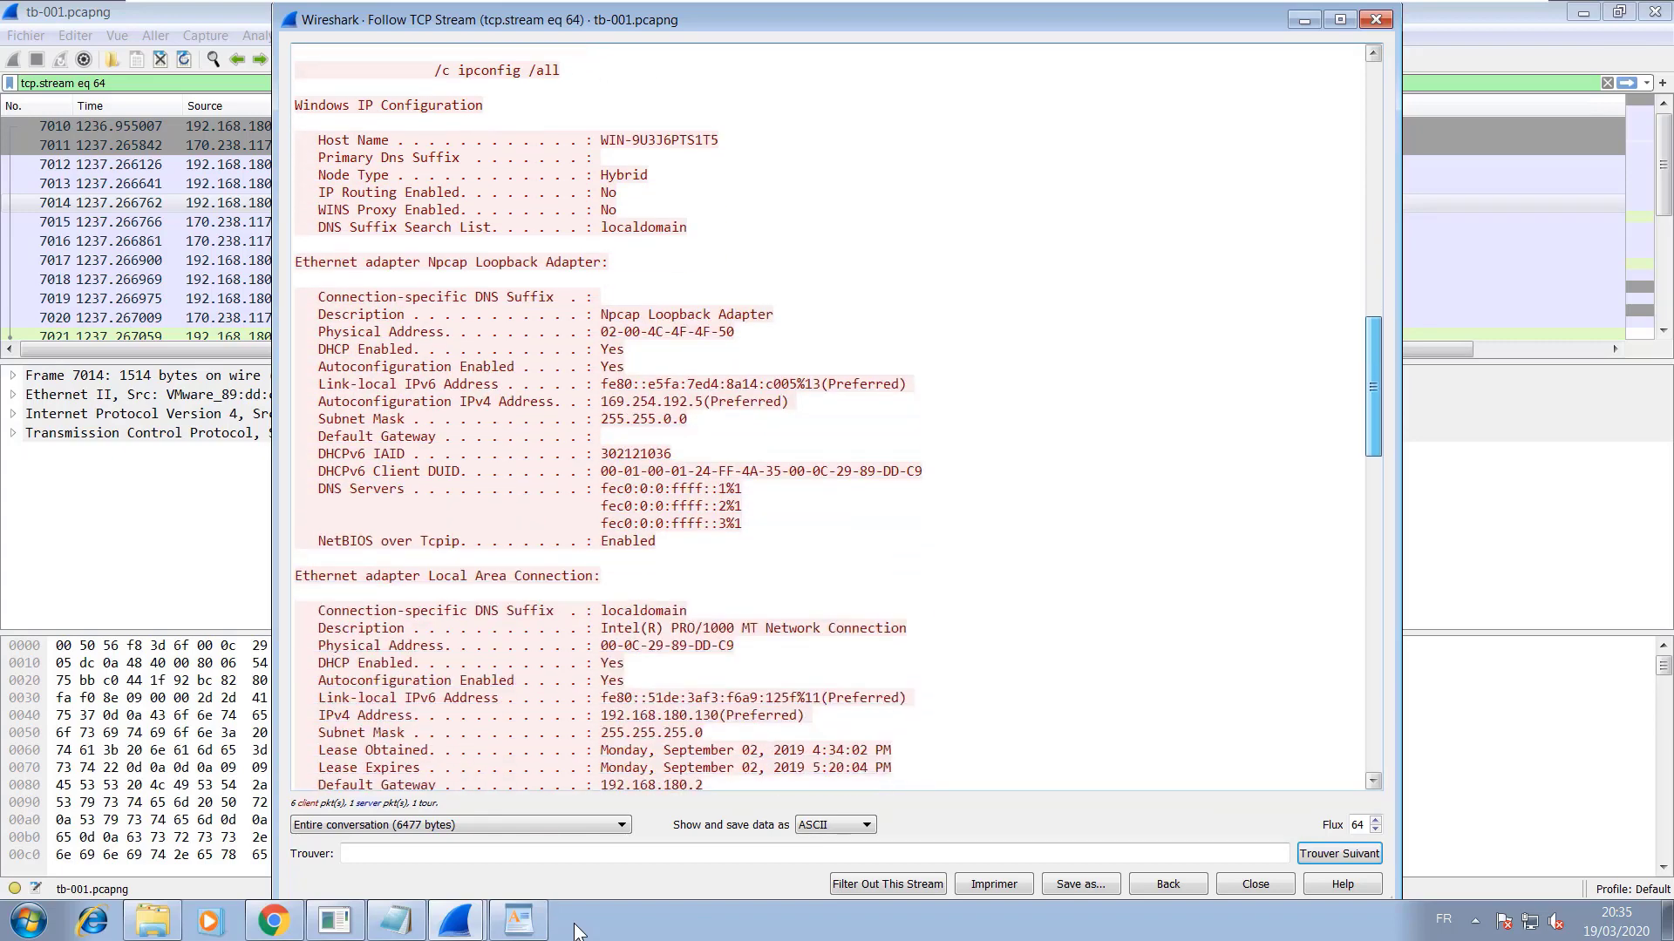
pyautogui.moveTo(465, 70); pyautogui.dragTo(560, 69)
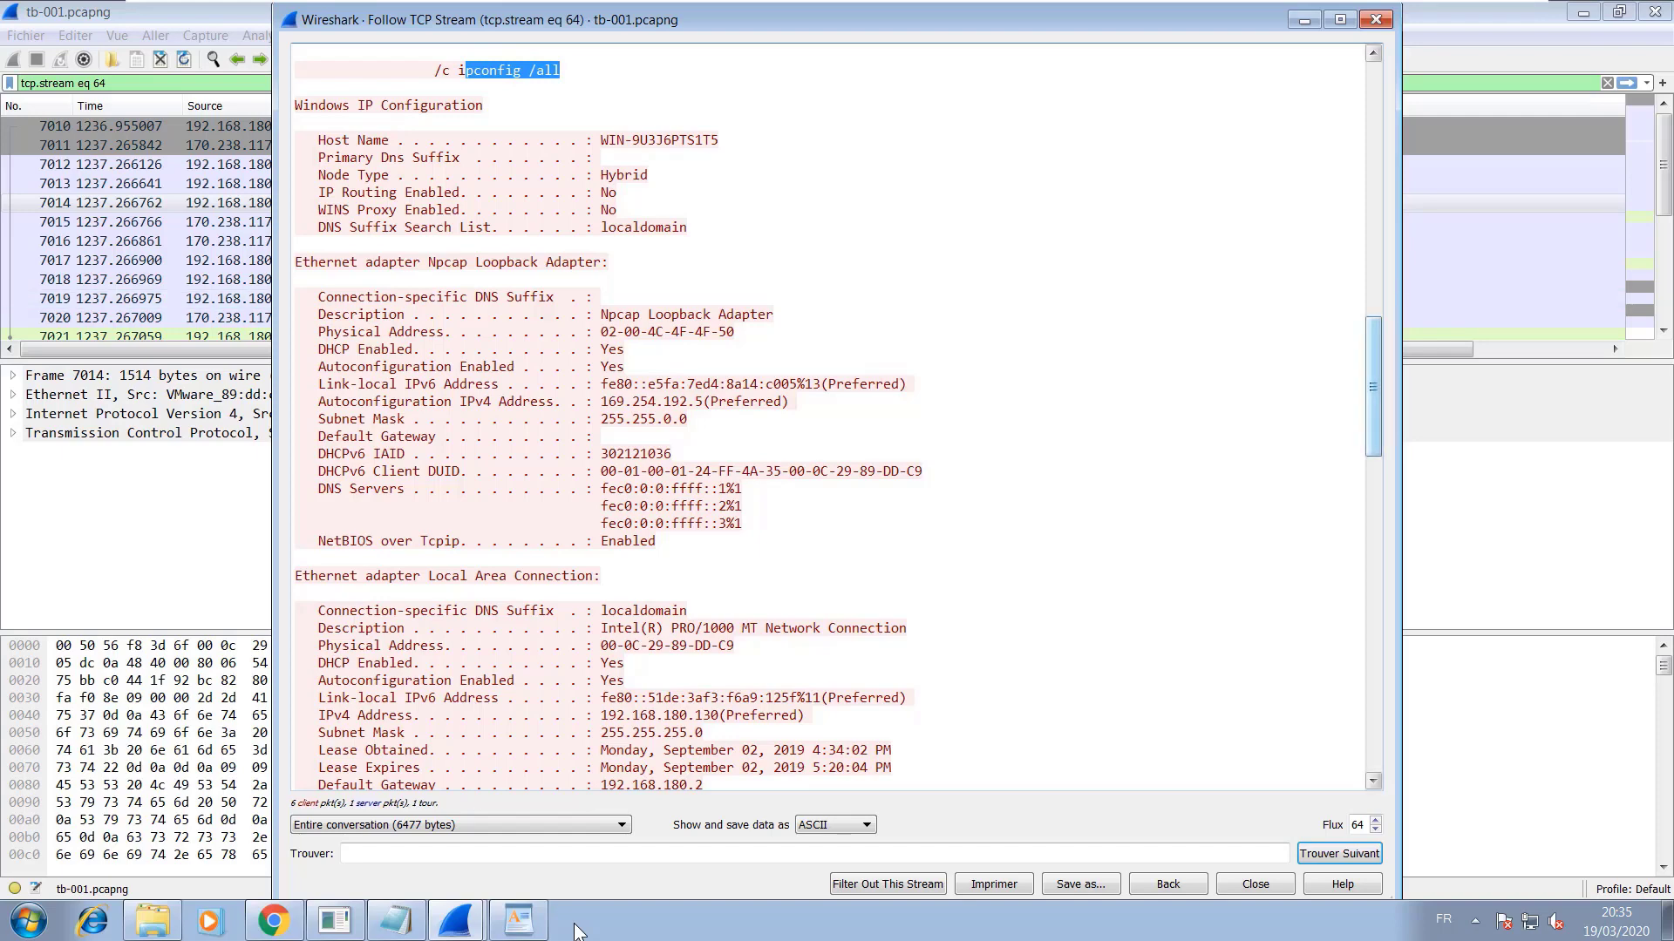
pyautogui.scroll(-10, 575, 931)
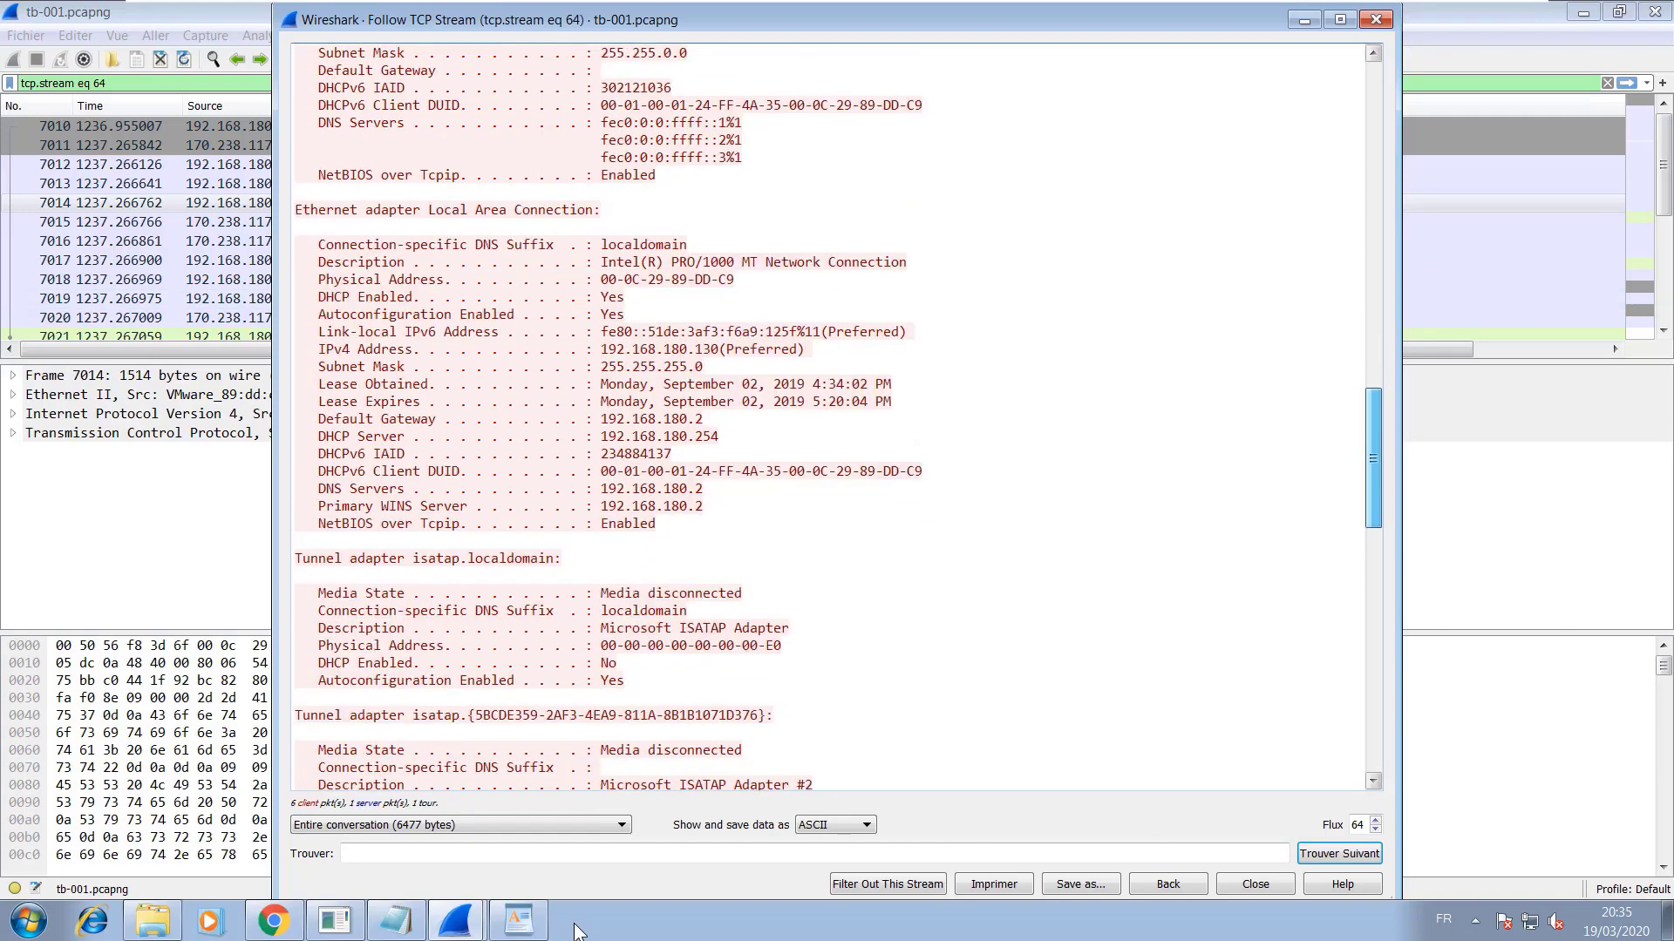
pyautogui.scroll(-10, 576, 931)
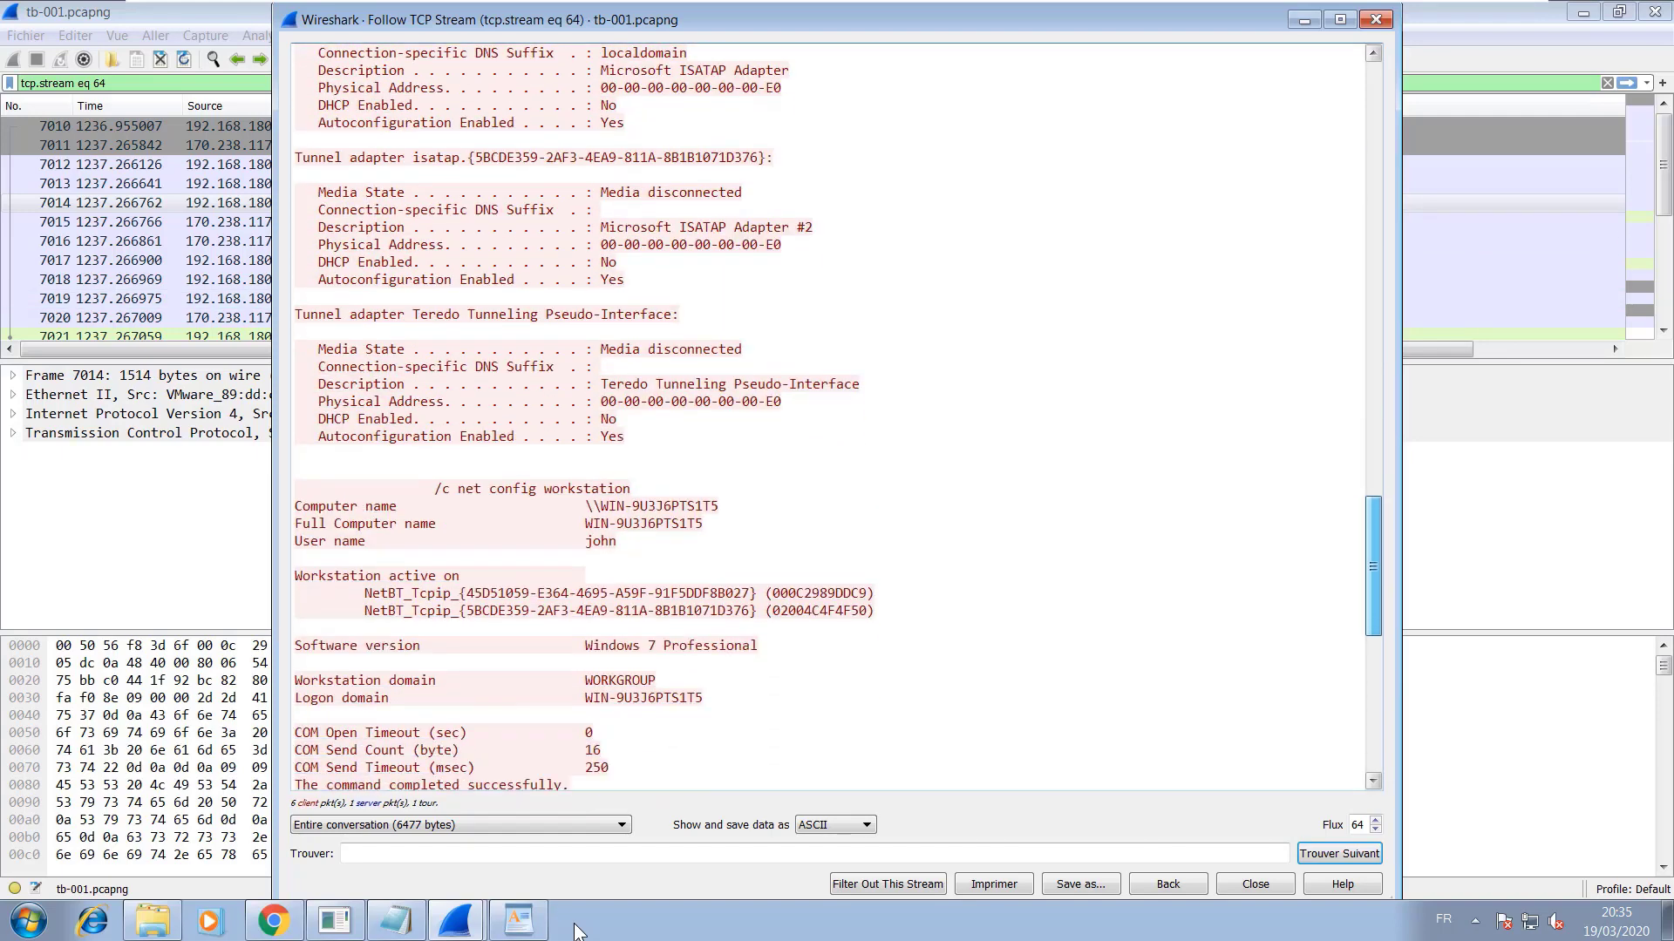
pyautogui.scroll(-6, 575, 931)
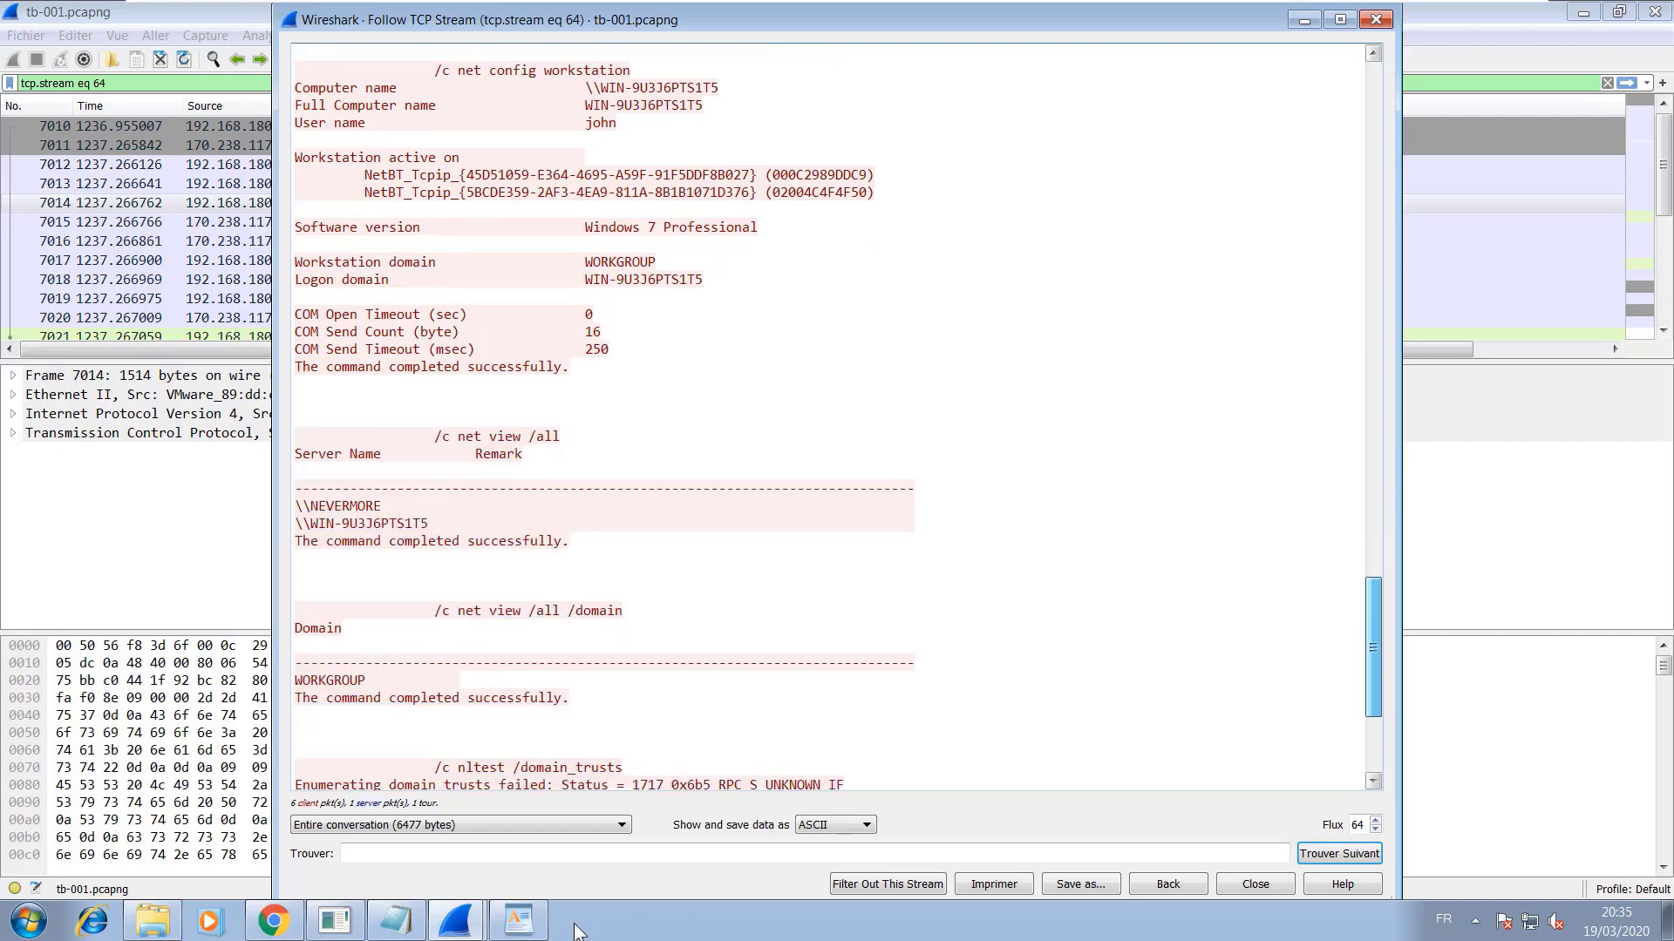
pyautogui.scroll(-1, 575, 931)
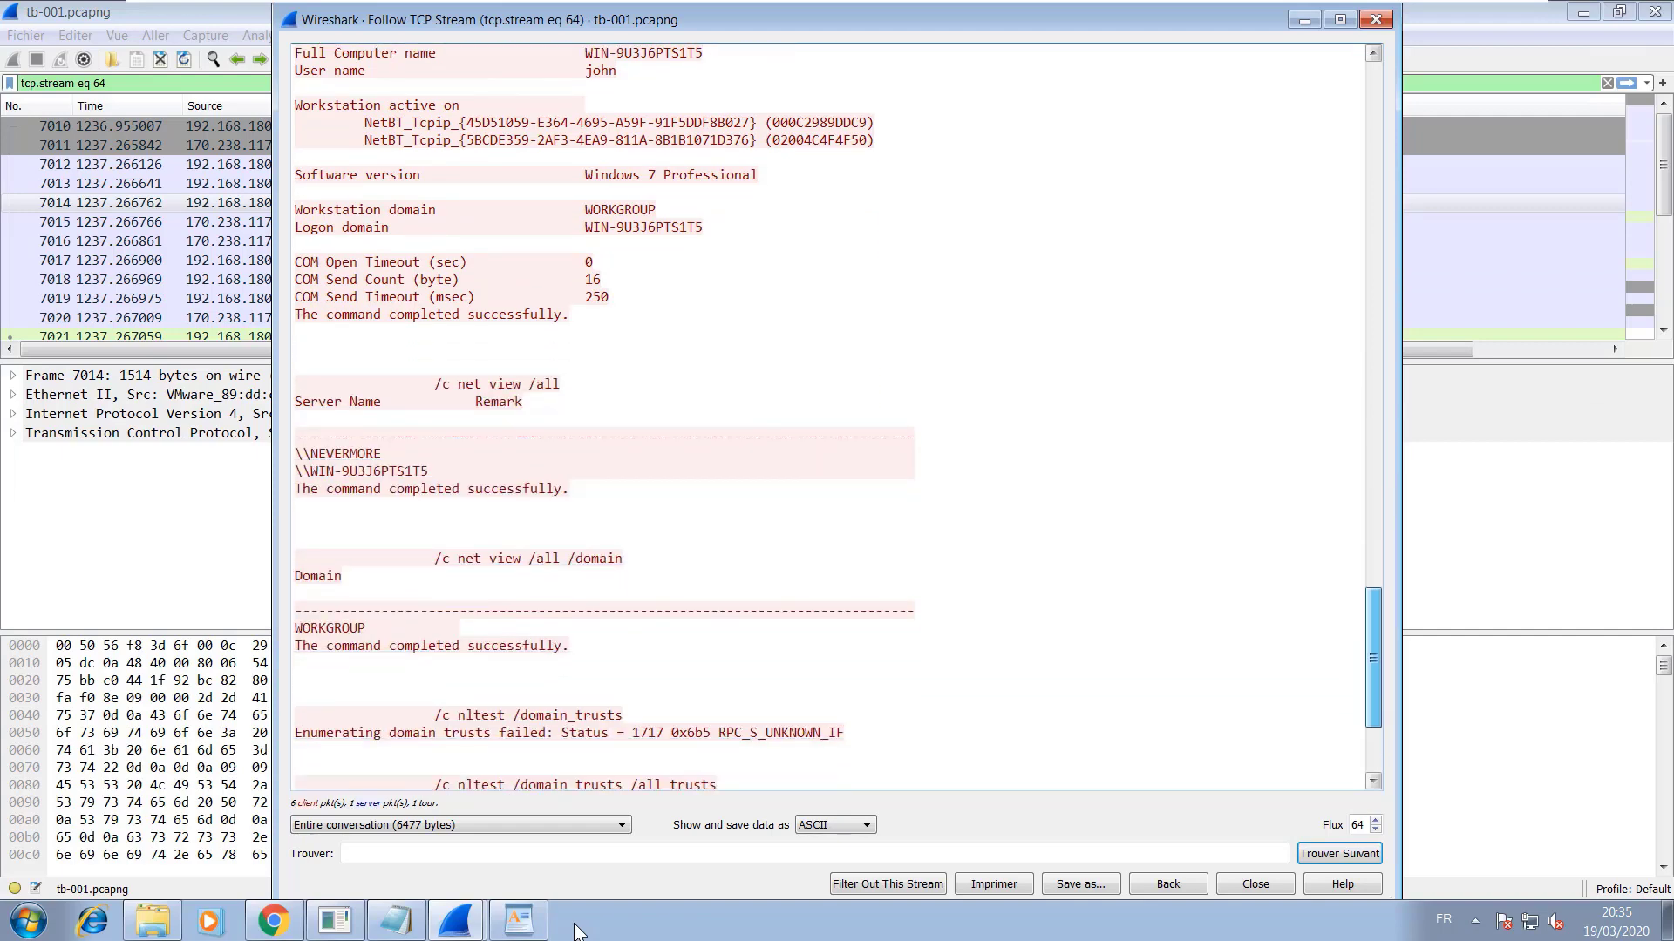
pyautogui.moveTo(623, 558); pyautogui.dragTo(544, 559)
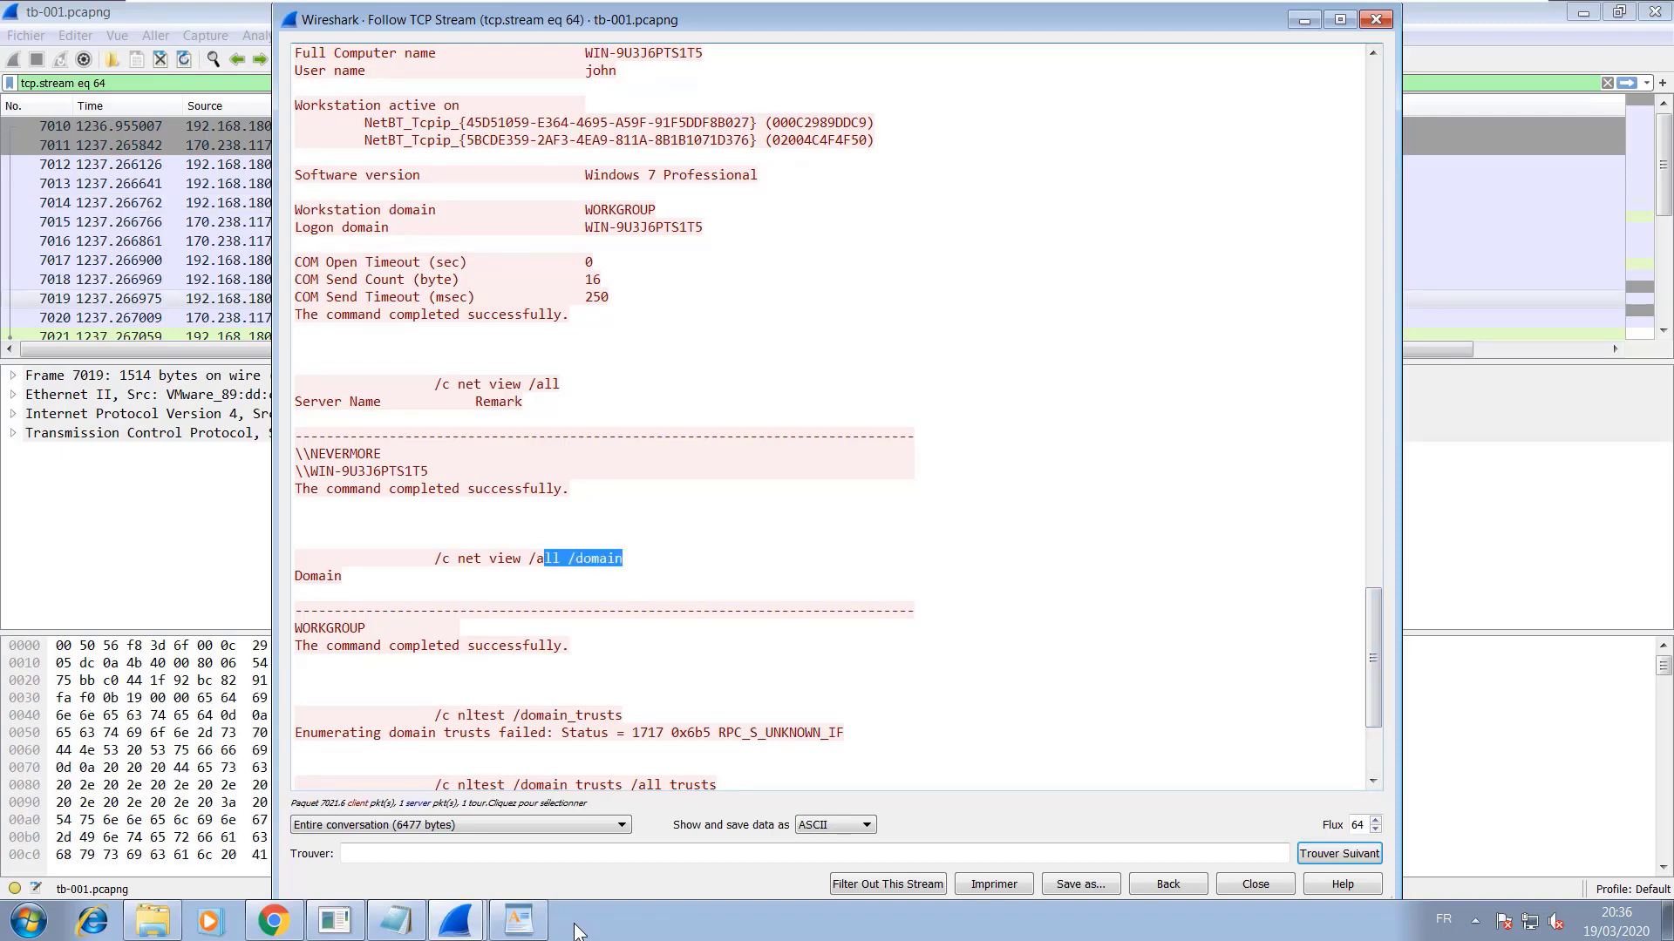
pyautogui.moveTo(520, 715); pyautogui.dragTo(607, 733)
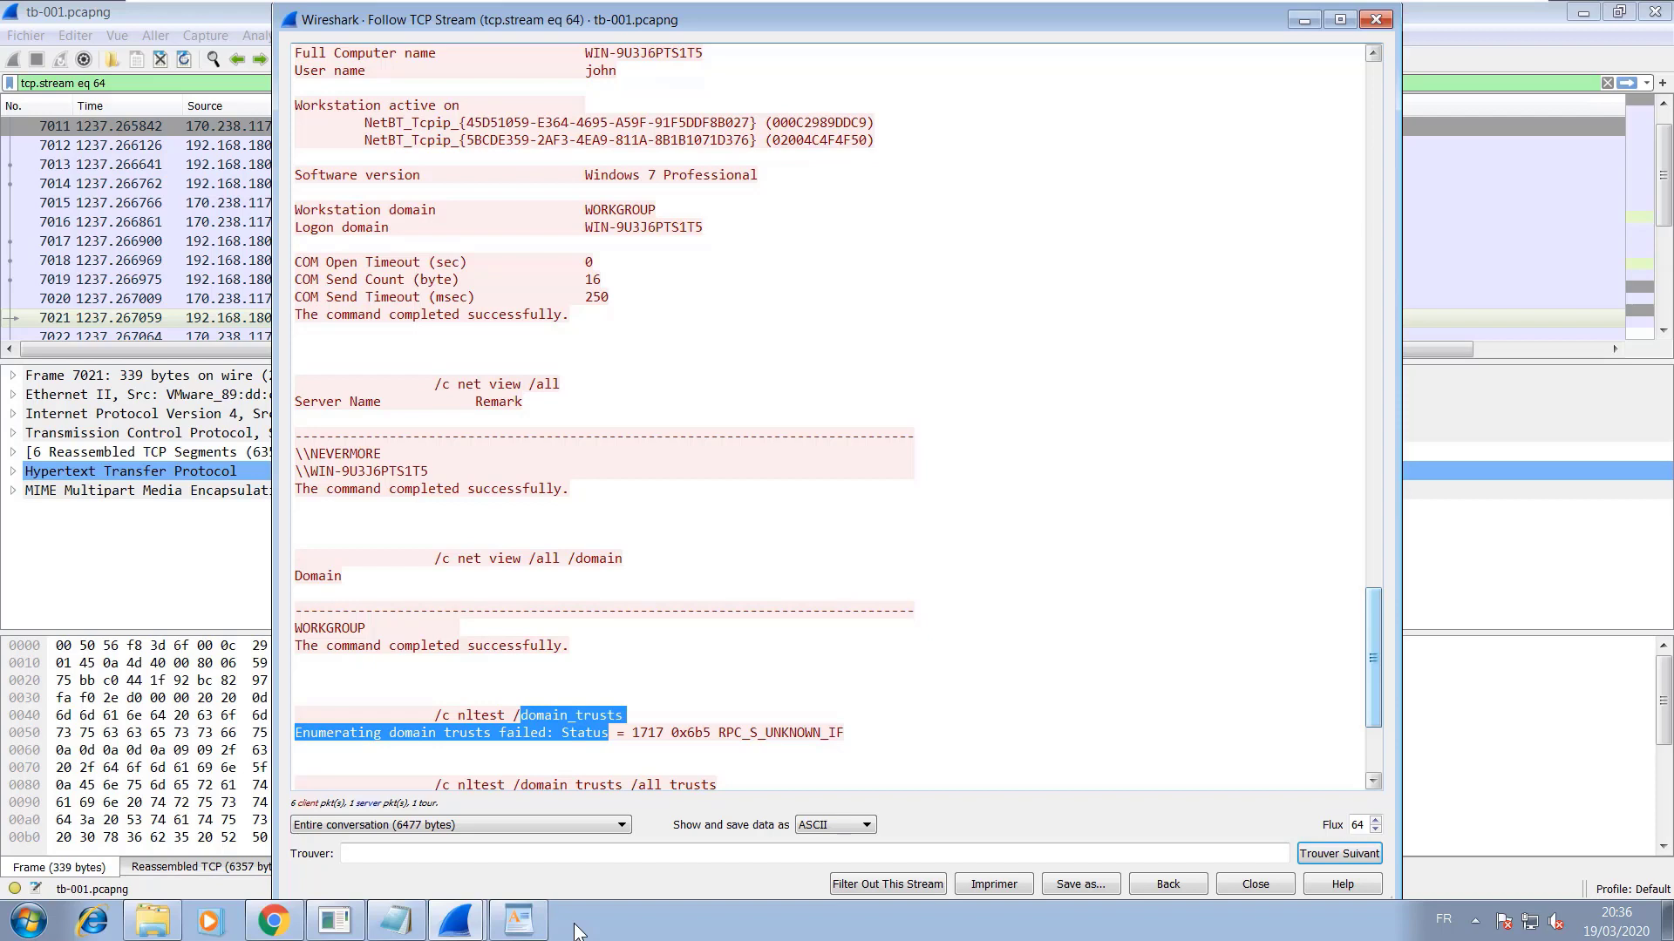
pyautogui.scroll(-2, 576, 931)
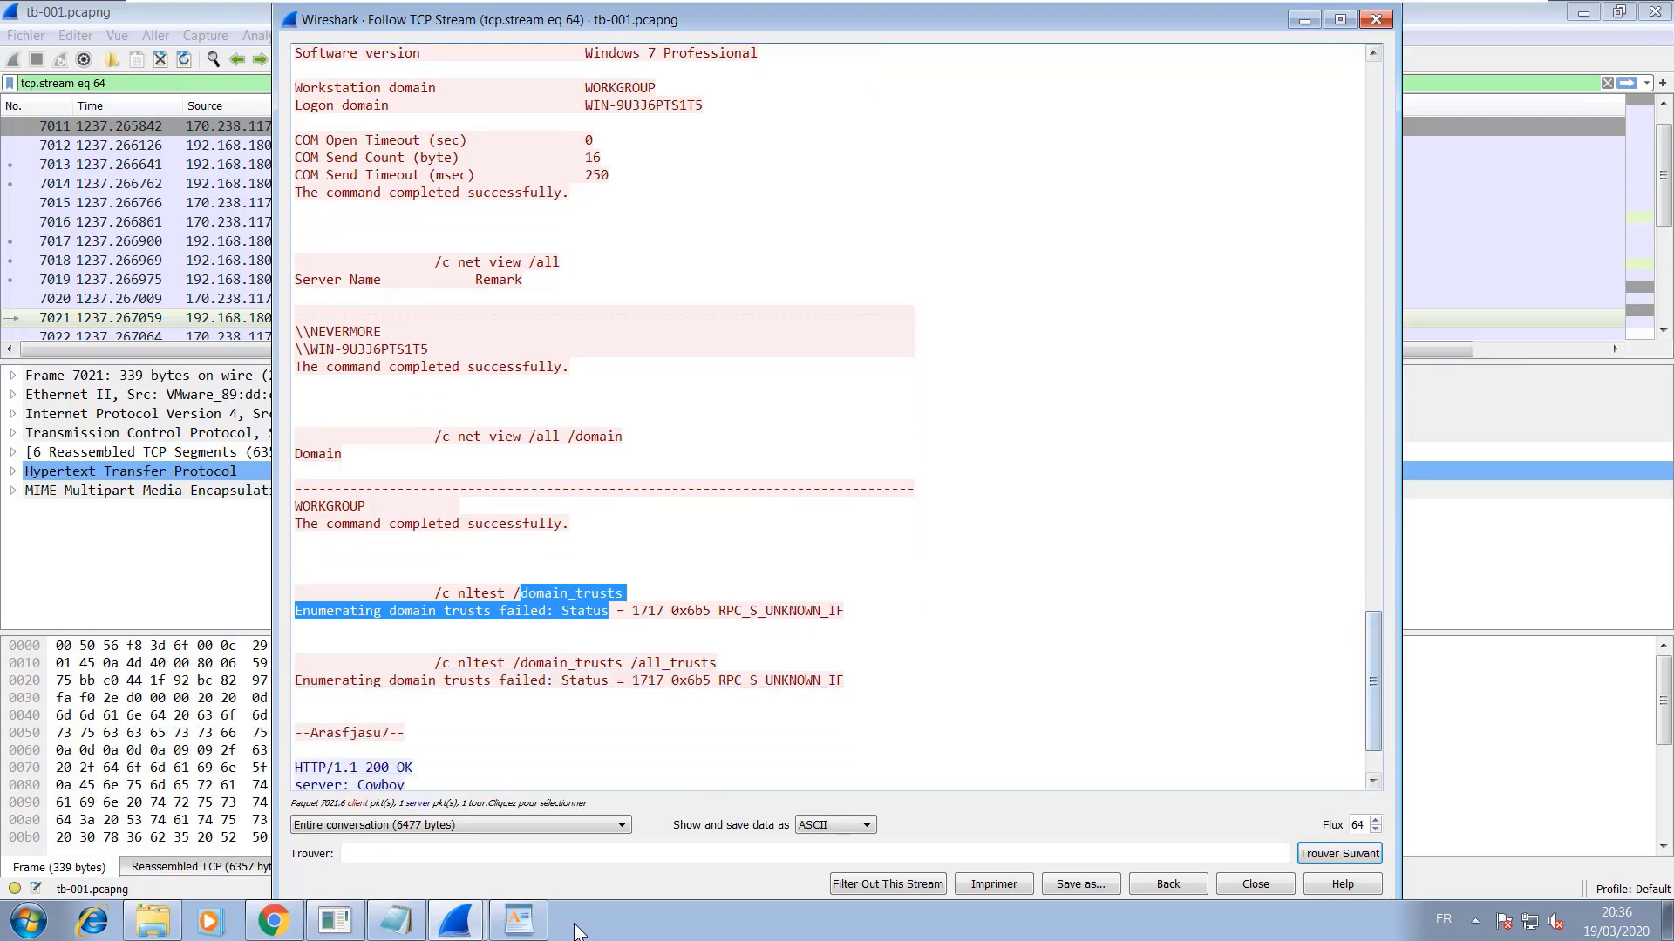
pyautogui.press('Escape')
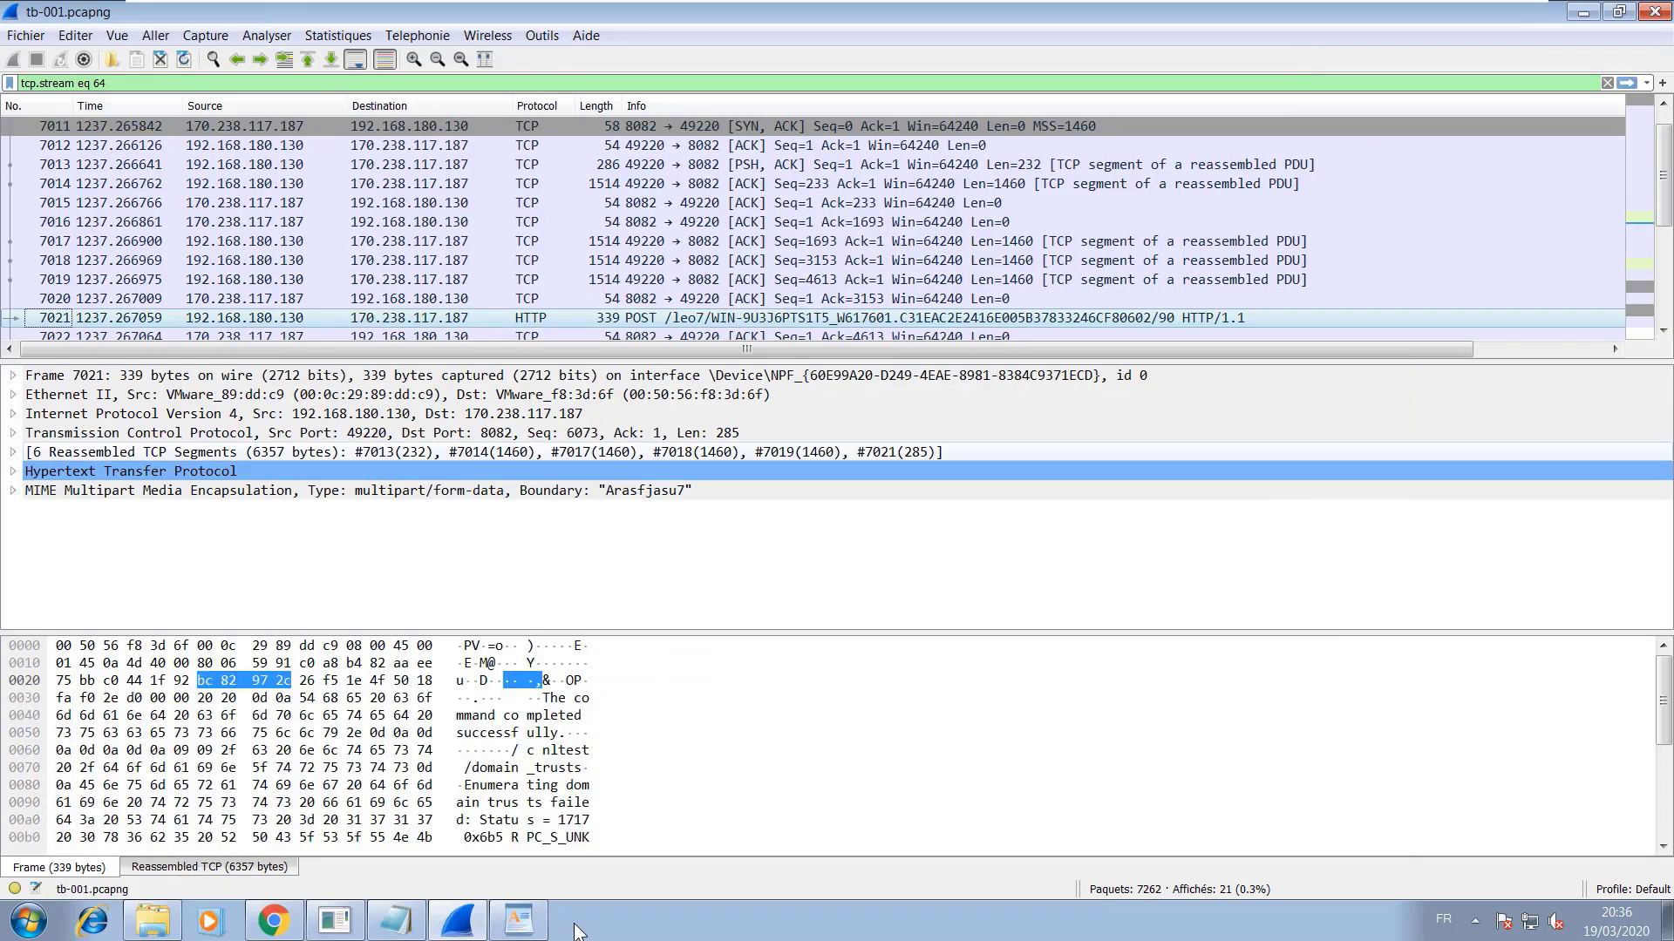
# - Minimize Wireshark, check the computer's Windows system information against the posted data, close that window and show the desktop
pyautogui.click(1582, 12)
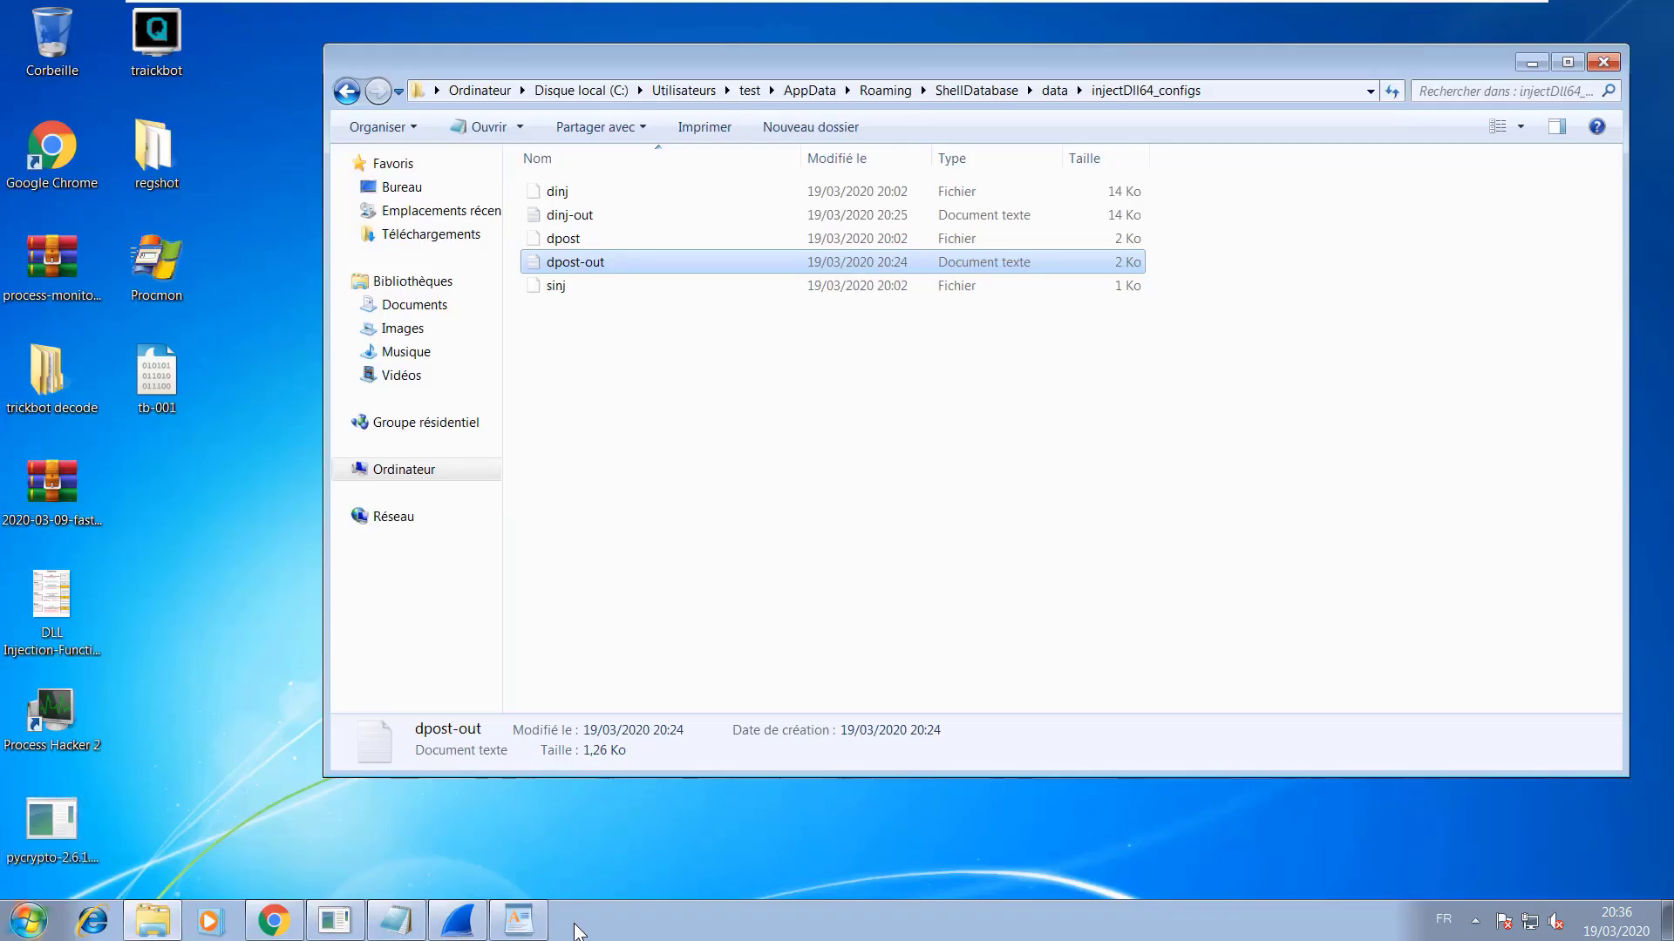
pyautogui.press('super')
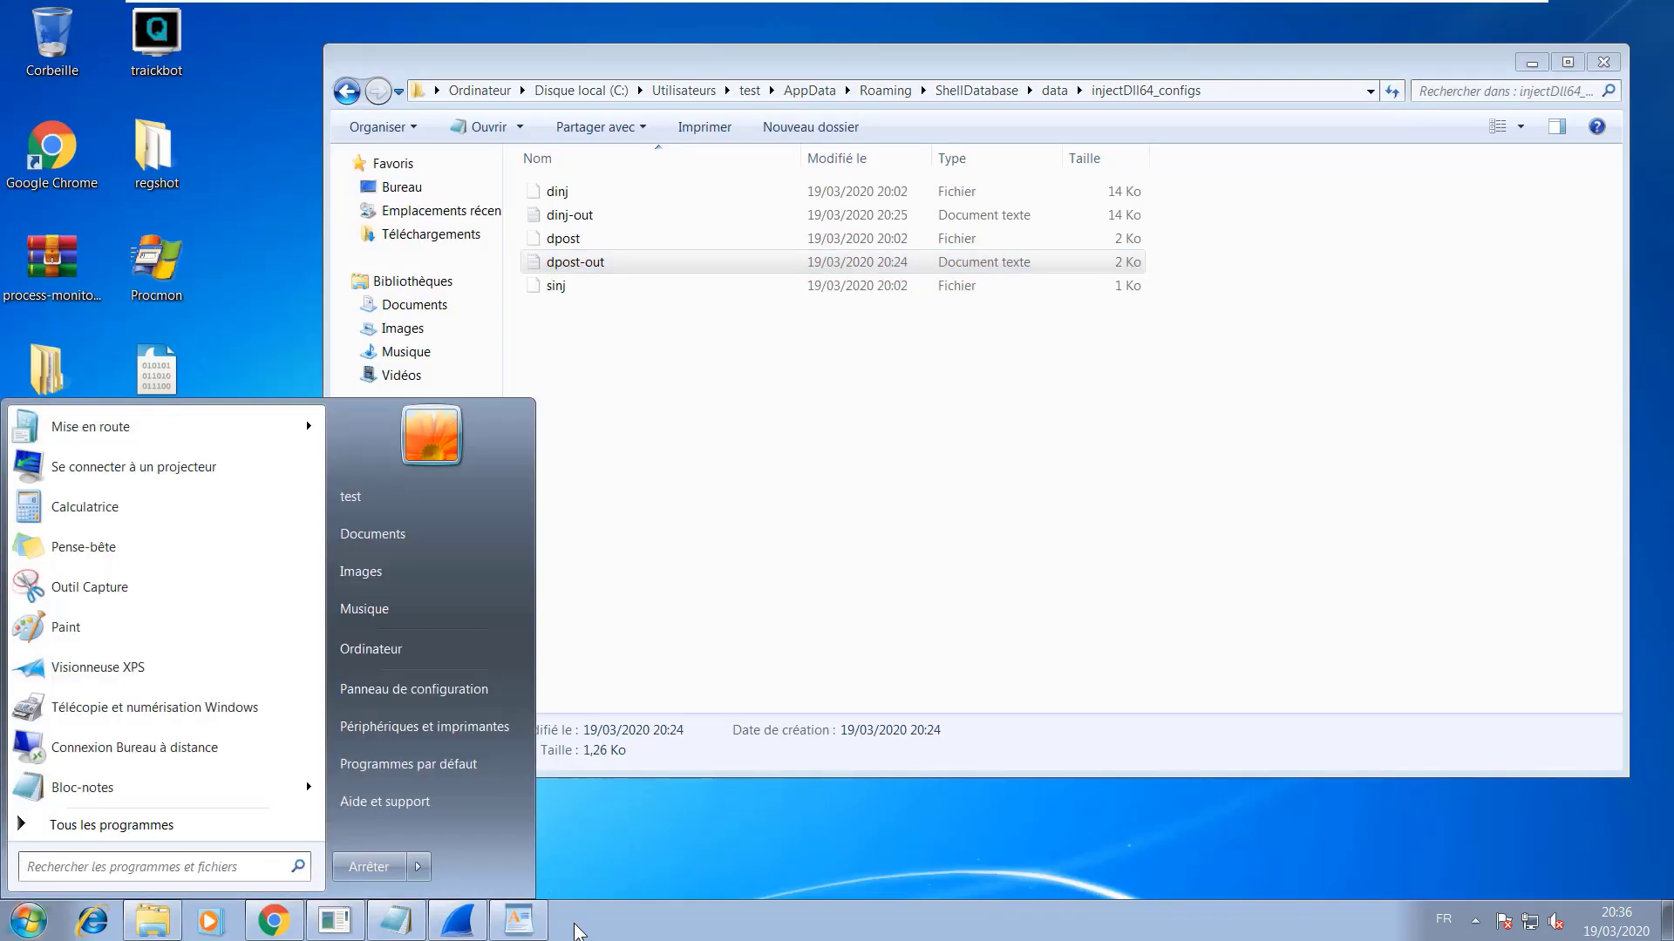
pyautogui.rightClick(485, 643)
pyautogui.click(548, 803)
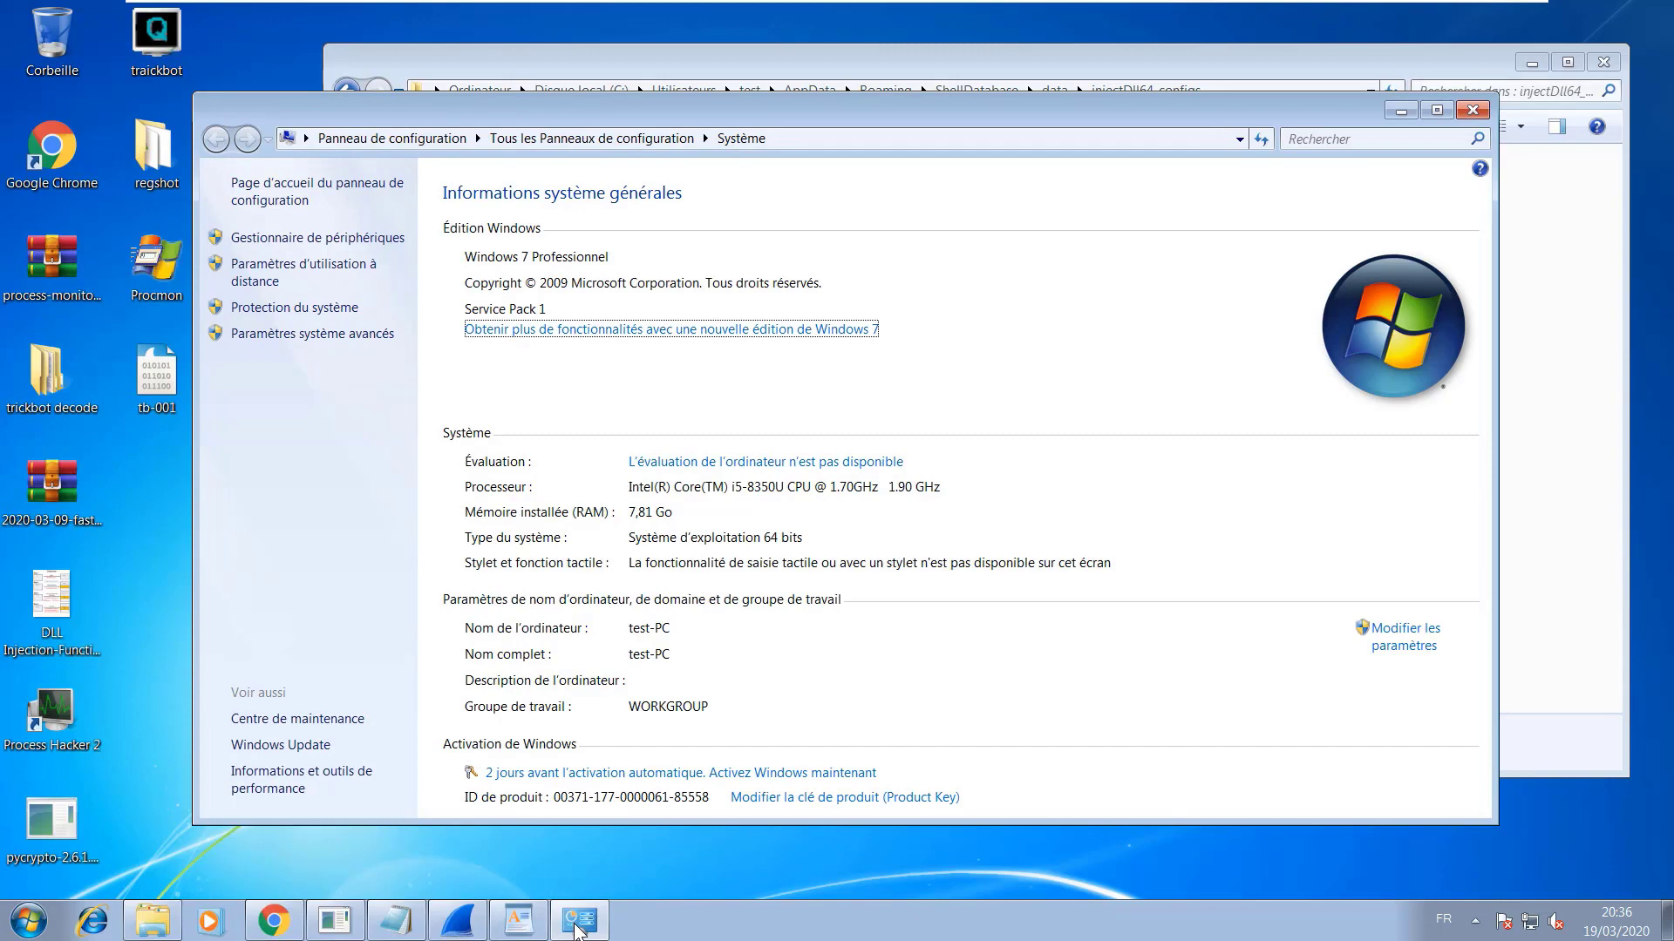
pyautogui.hotkey('alt', 'F4')
pyautogui.press('super+d')
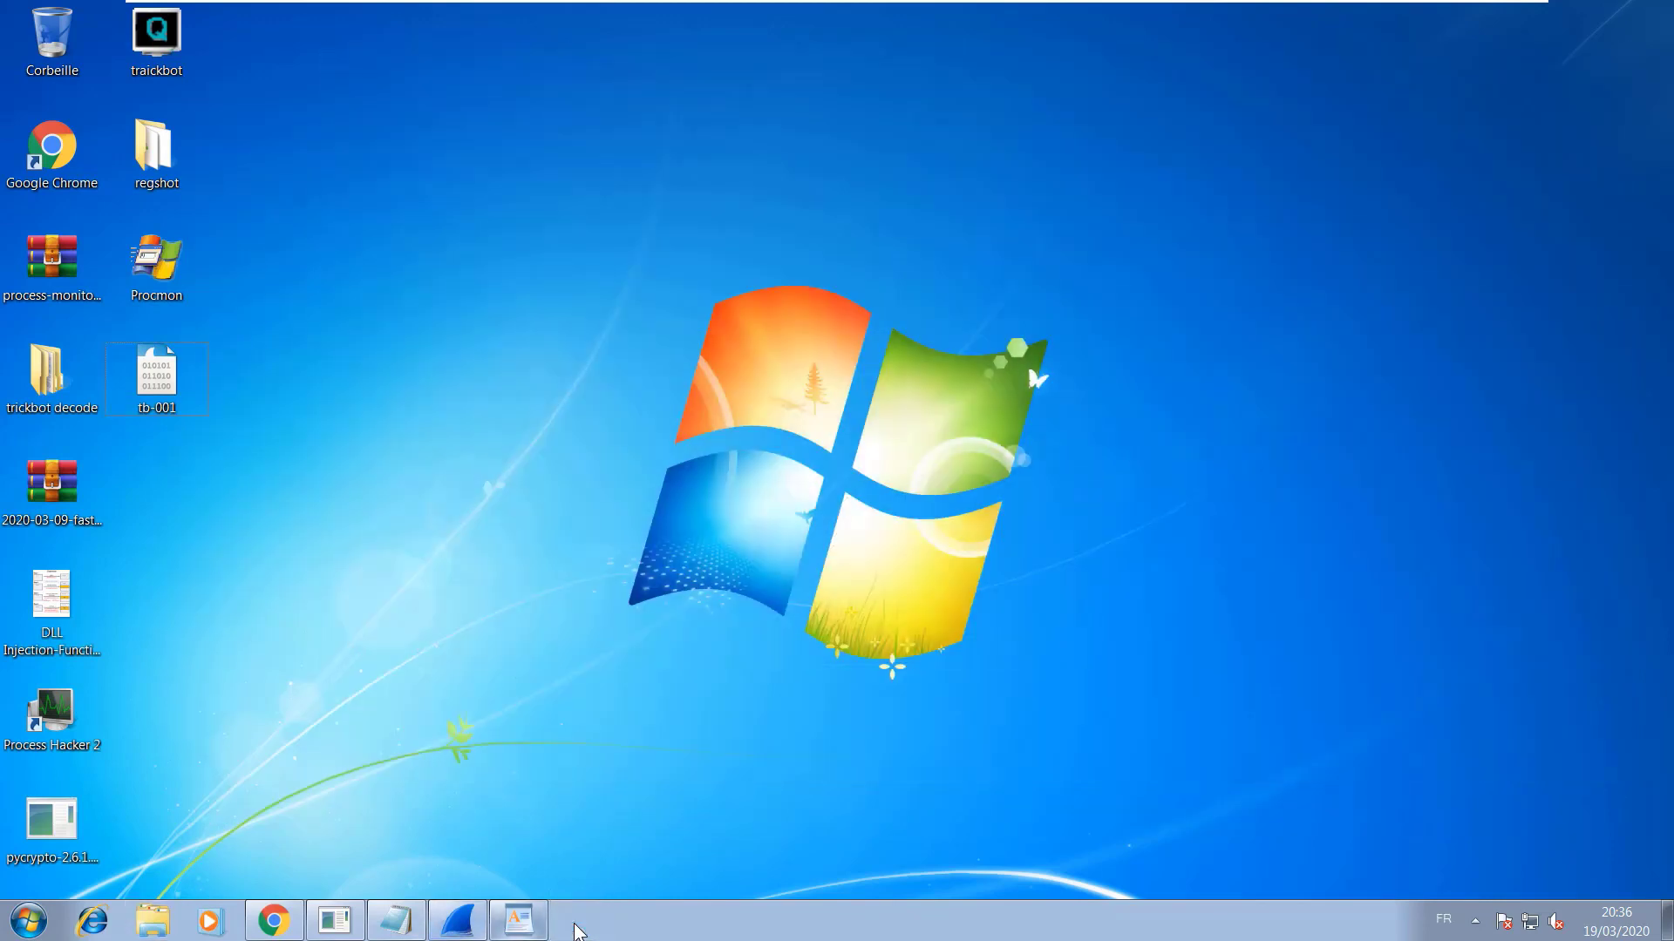
# - Bring dpost-out back up in WordPad and highlight its whole list of handler addresses for review
pyautogui.click(518, 920)
pyautogui.moveTo(638, 214); pyautogui.dragTo(907, 649)
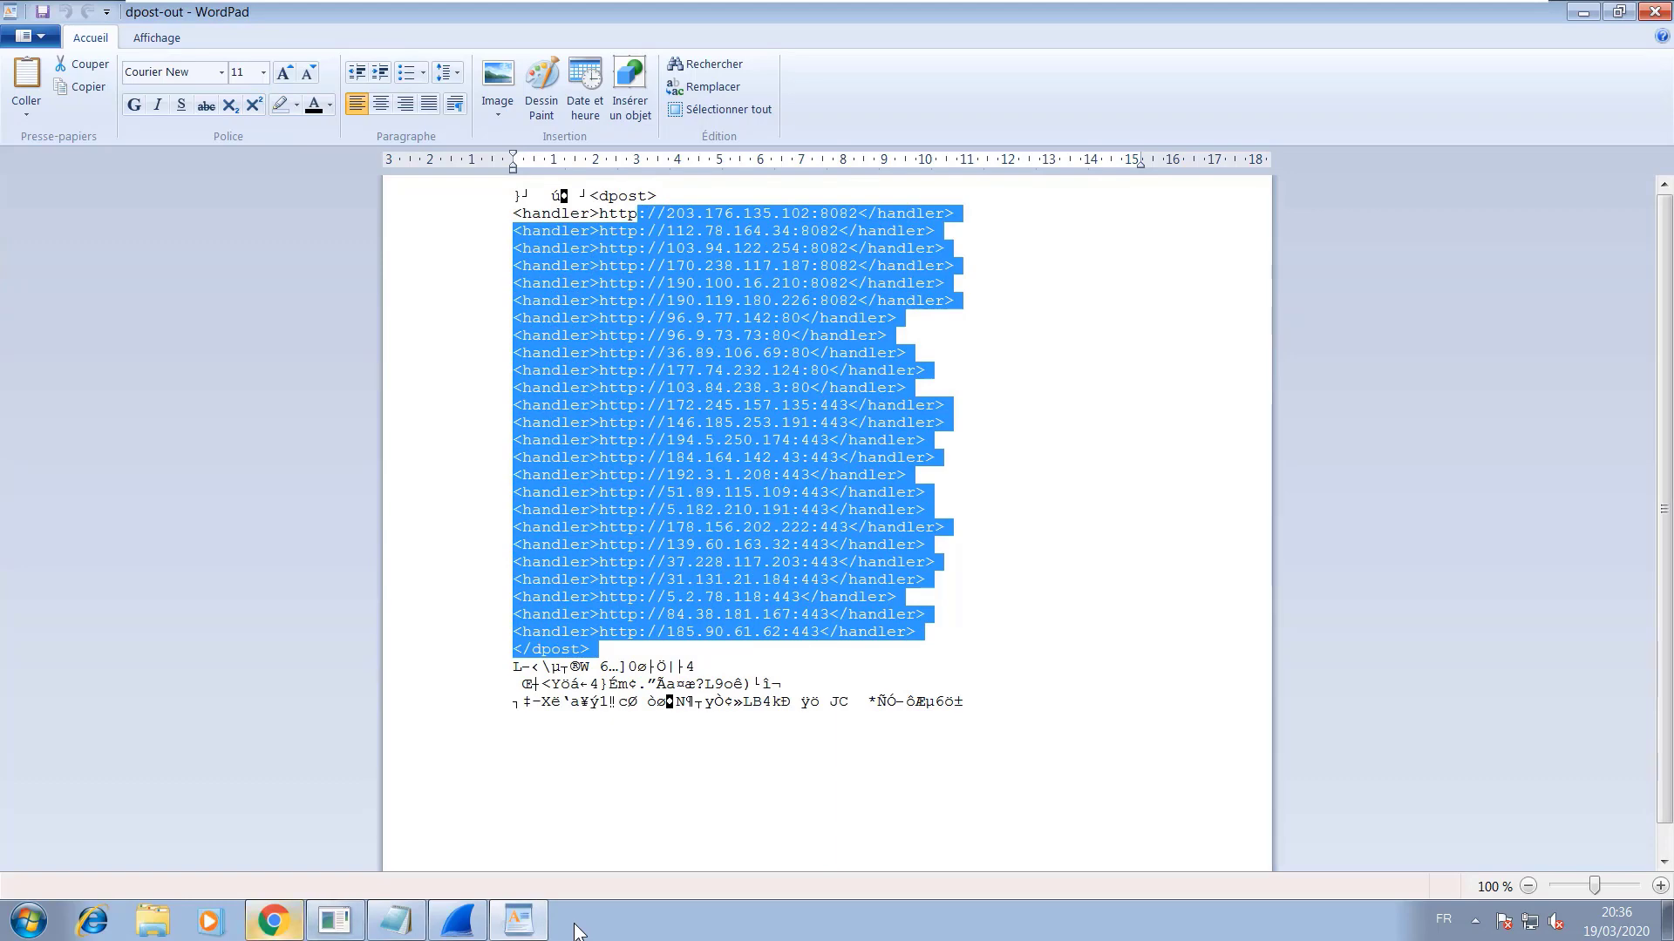
pyautogui.hotkey('alt', 'Tab')
pyautogui.hotkey('alt', 'Tab')
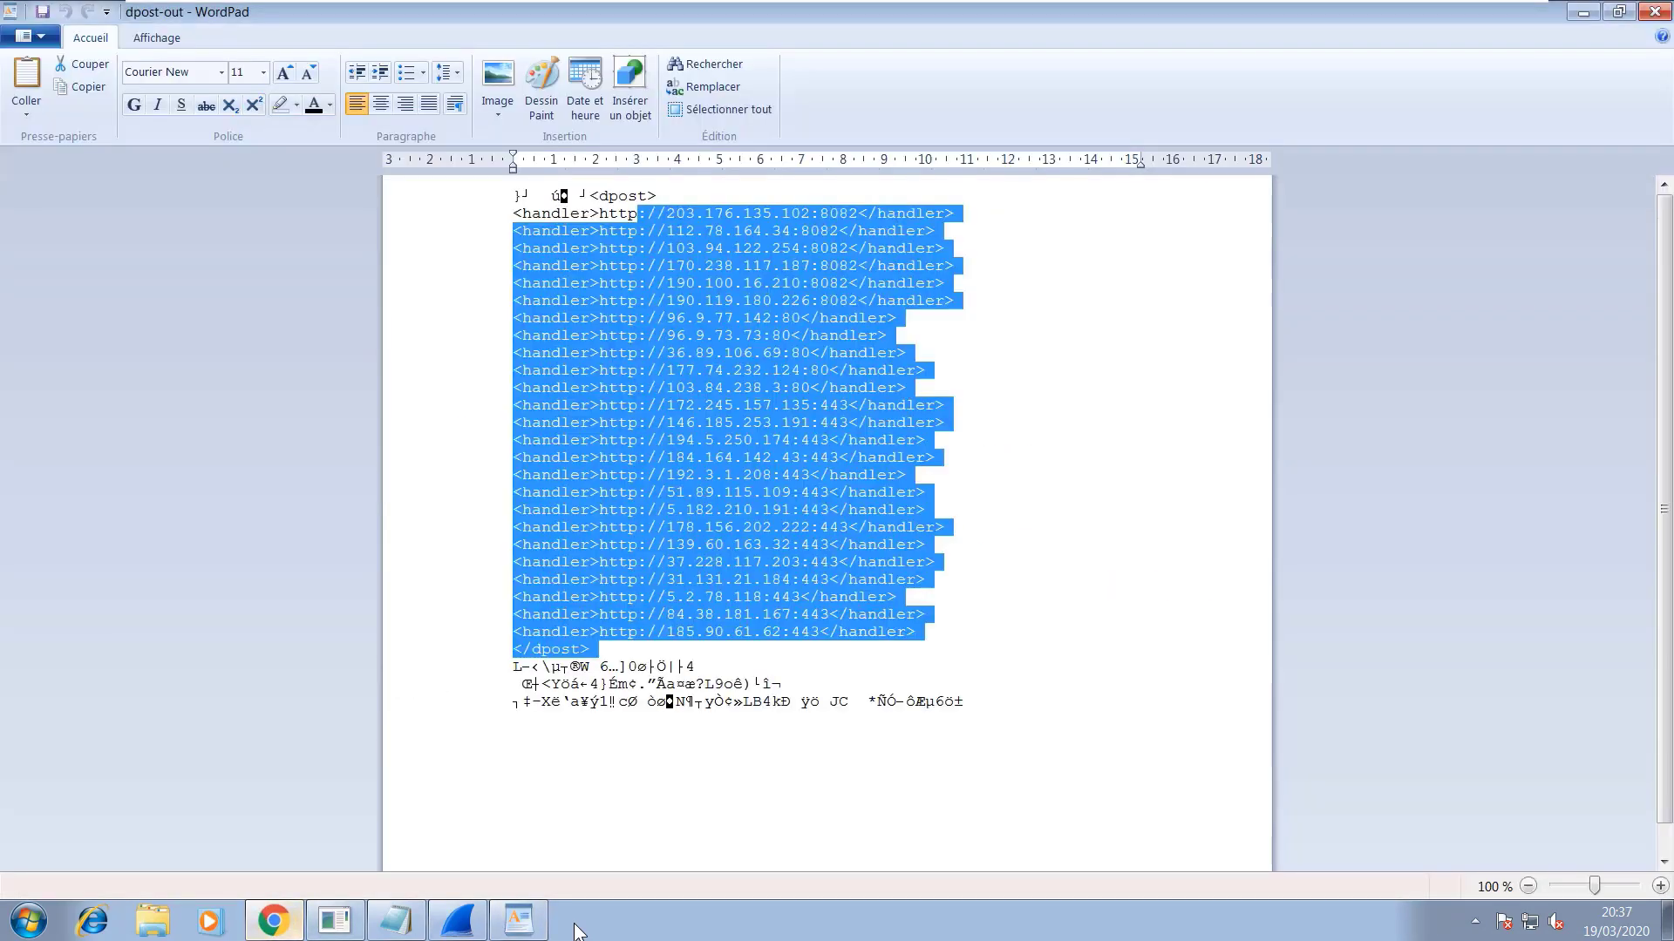
# - Switch to Chrome, go back to the malware-traffic-analysis.net main page, and open the list of 2019 technical blog posts
pyautogui.hotkey('alt', 'Tab')
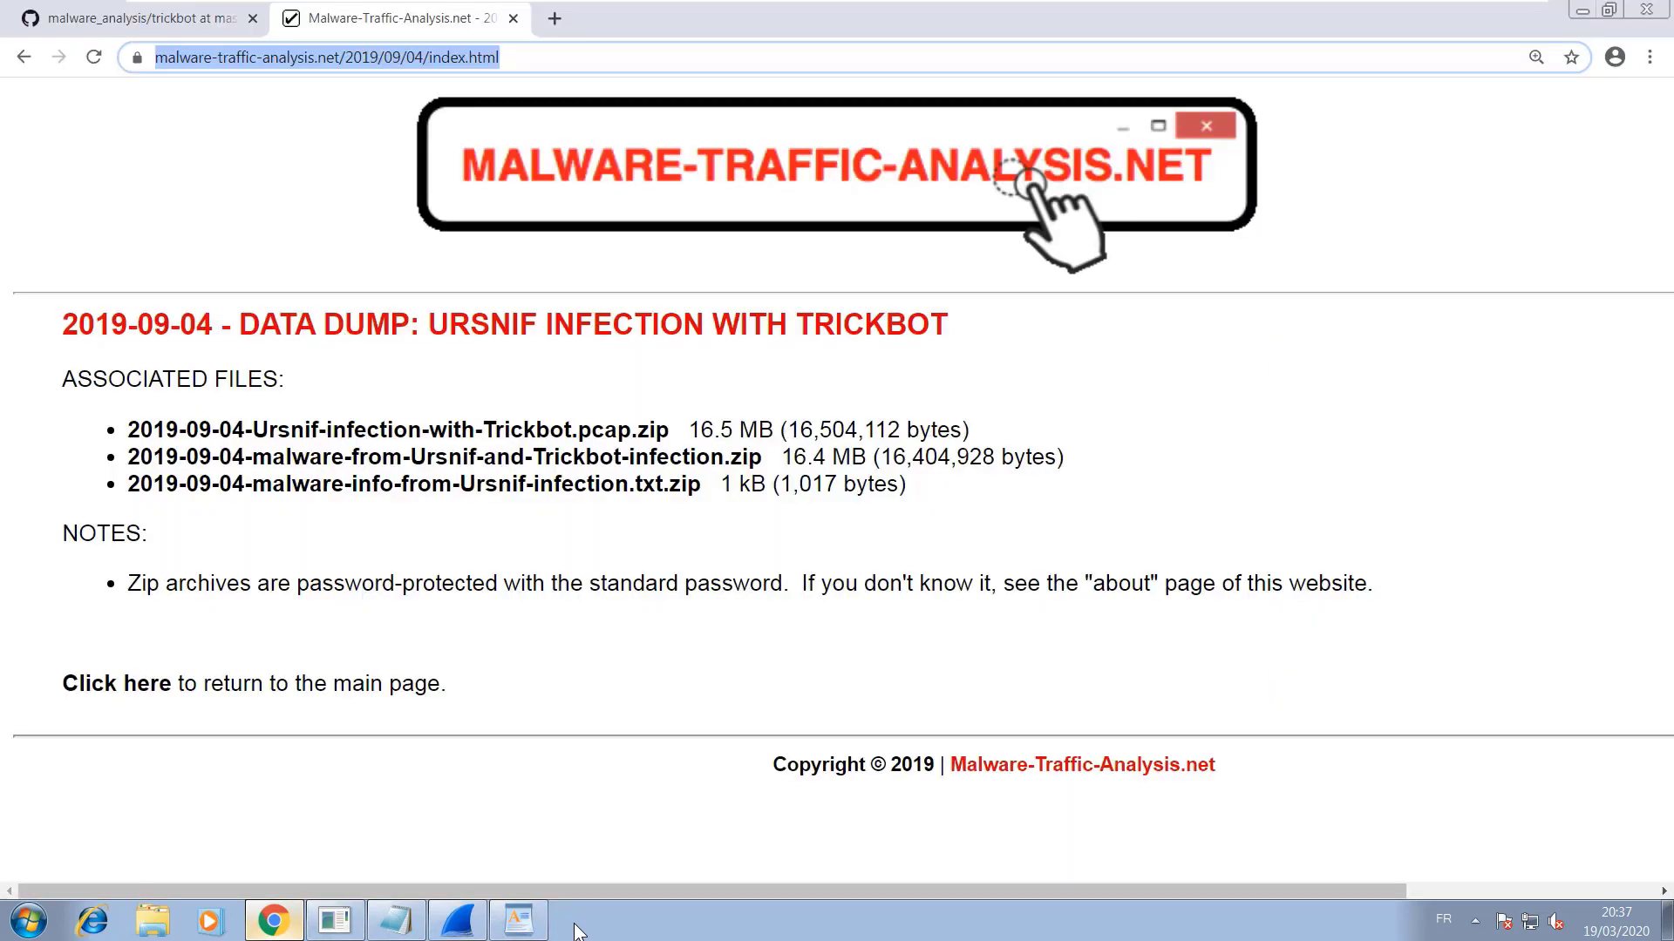
pyautogui.press('Return')
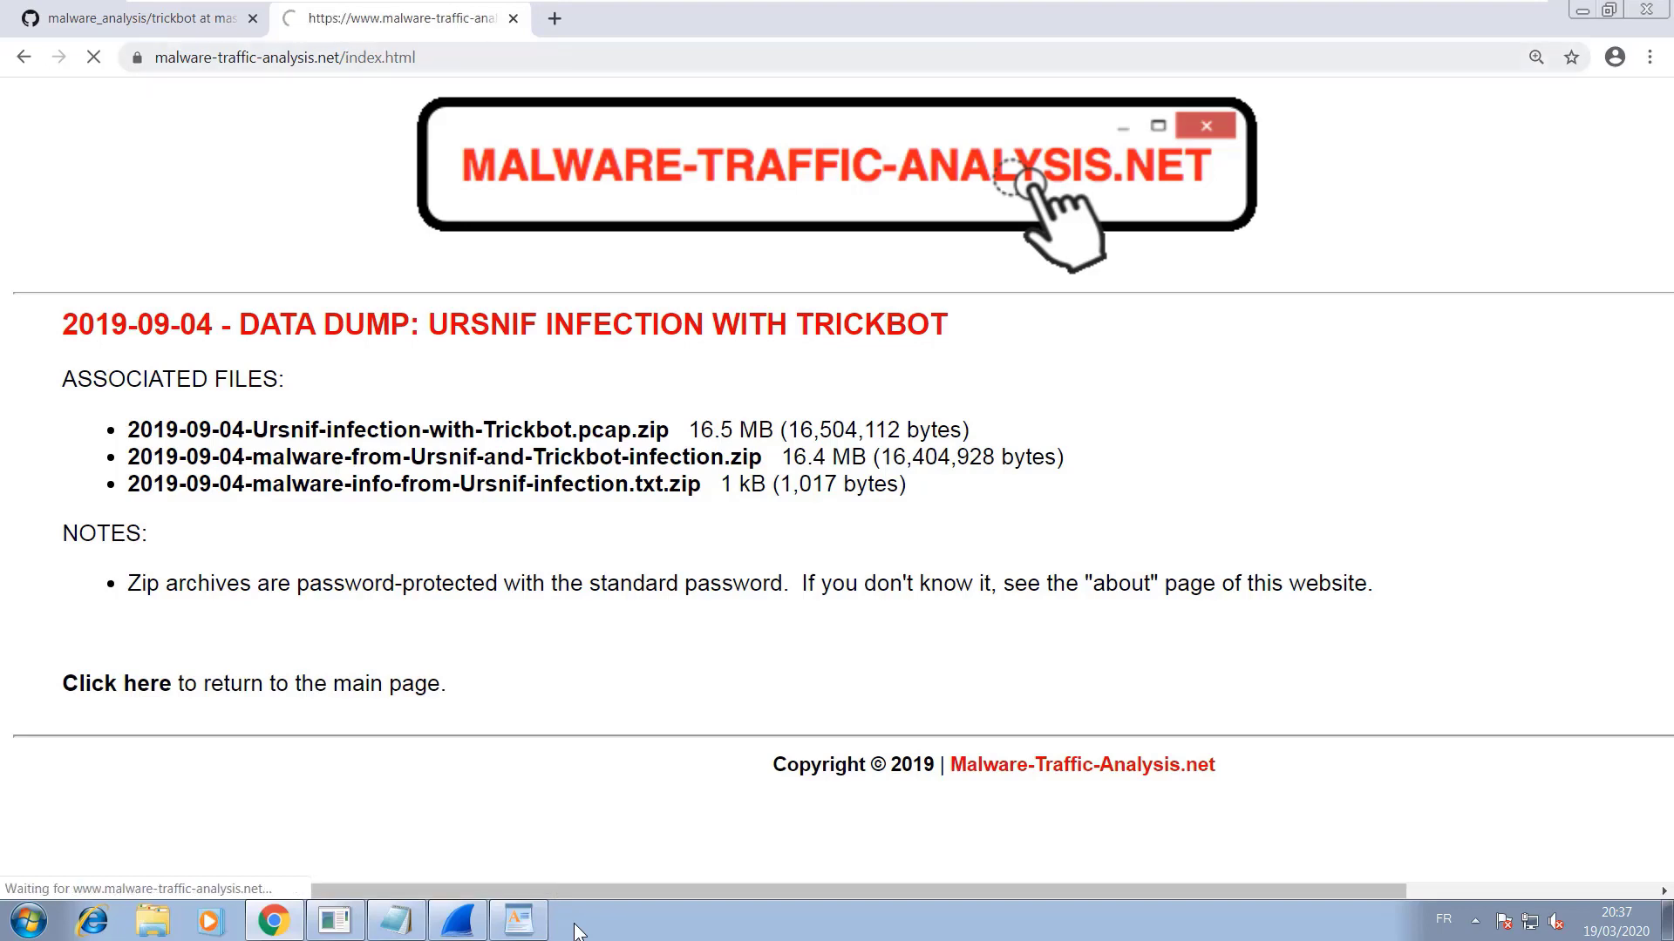
pyautogui.hotkey('ctrl', '-')
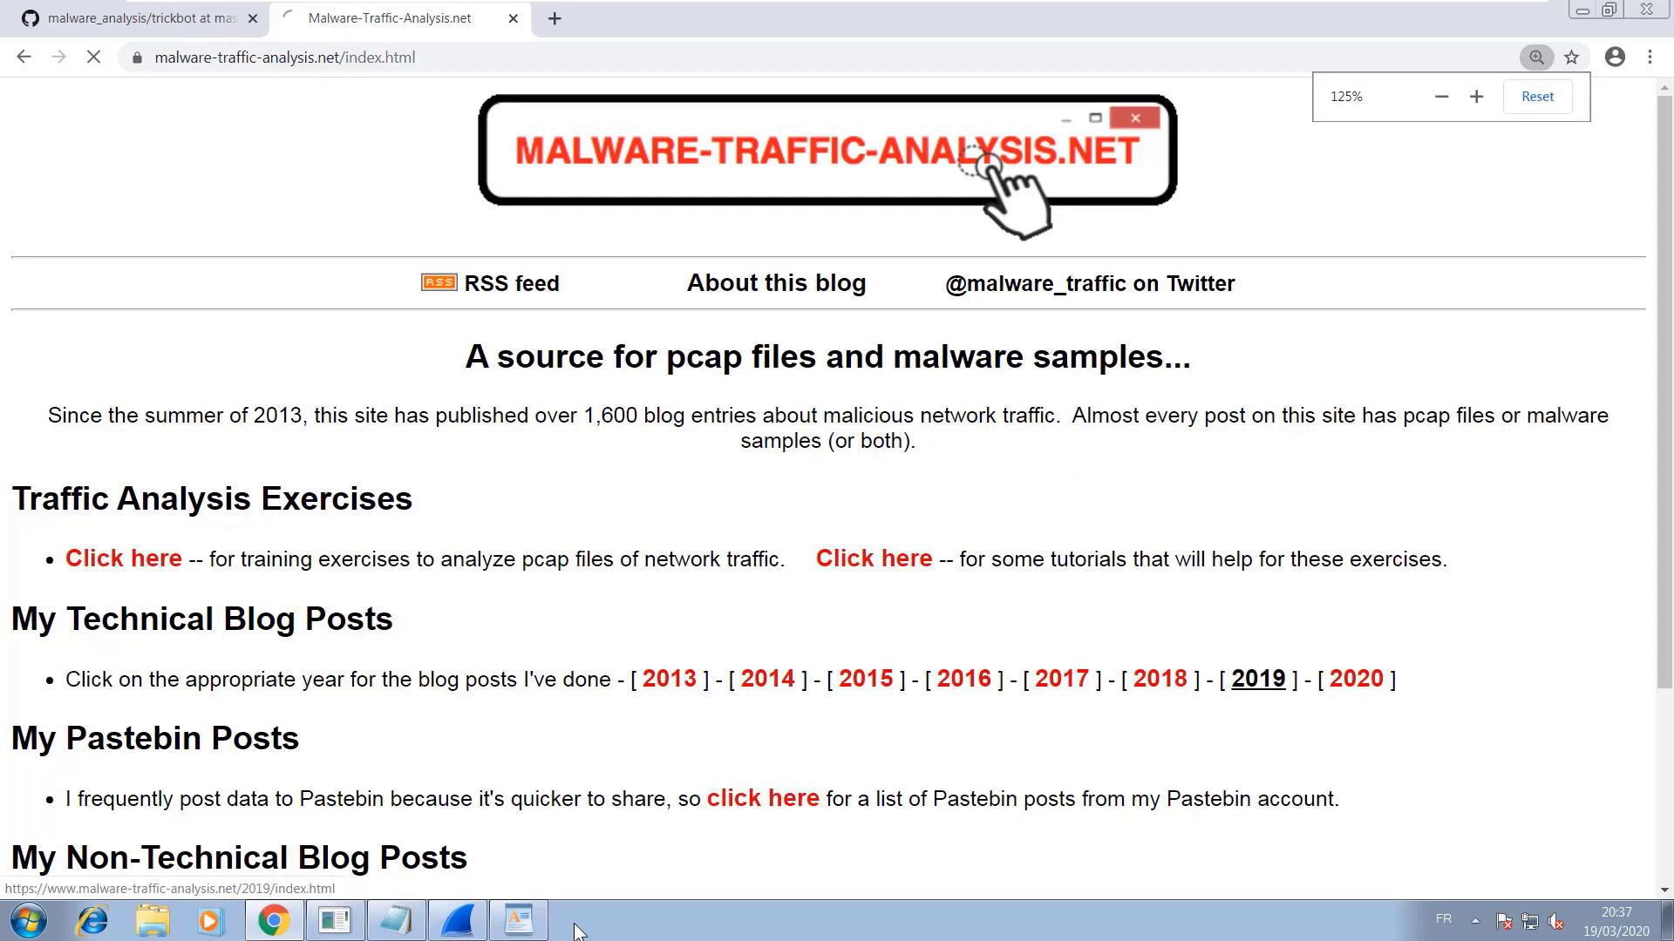
pyautogui.click(1258, 680)
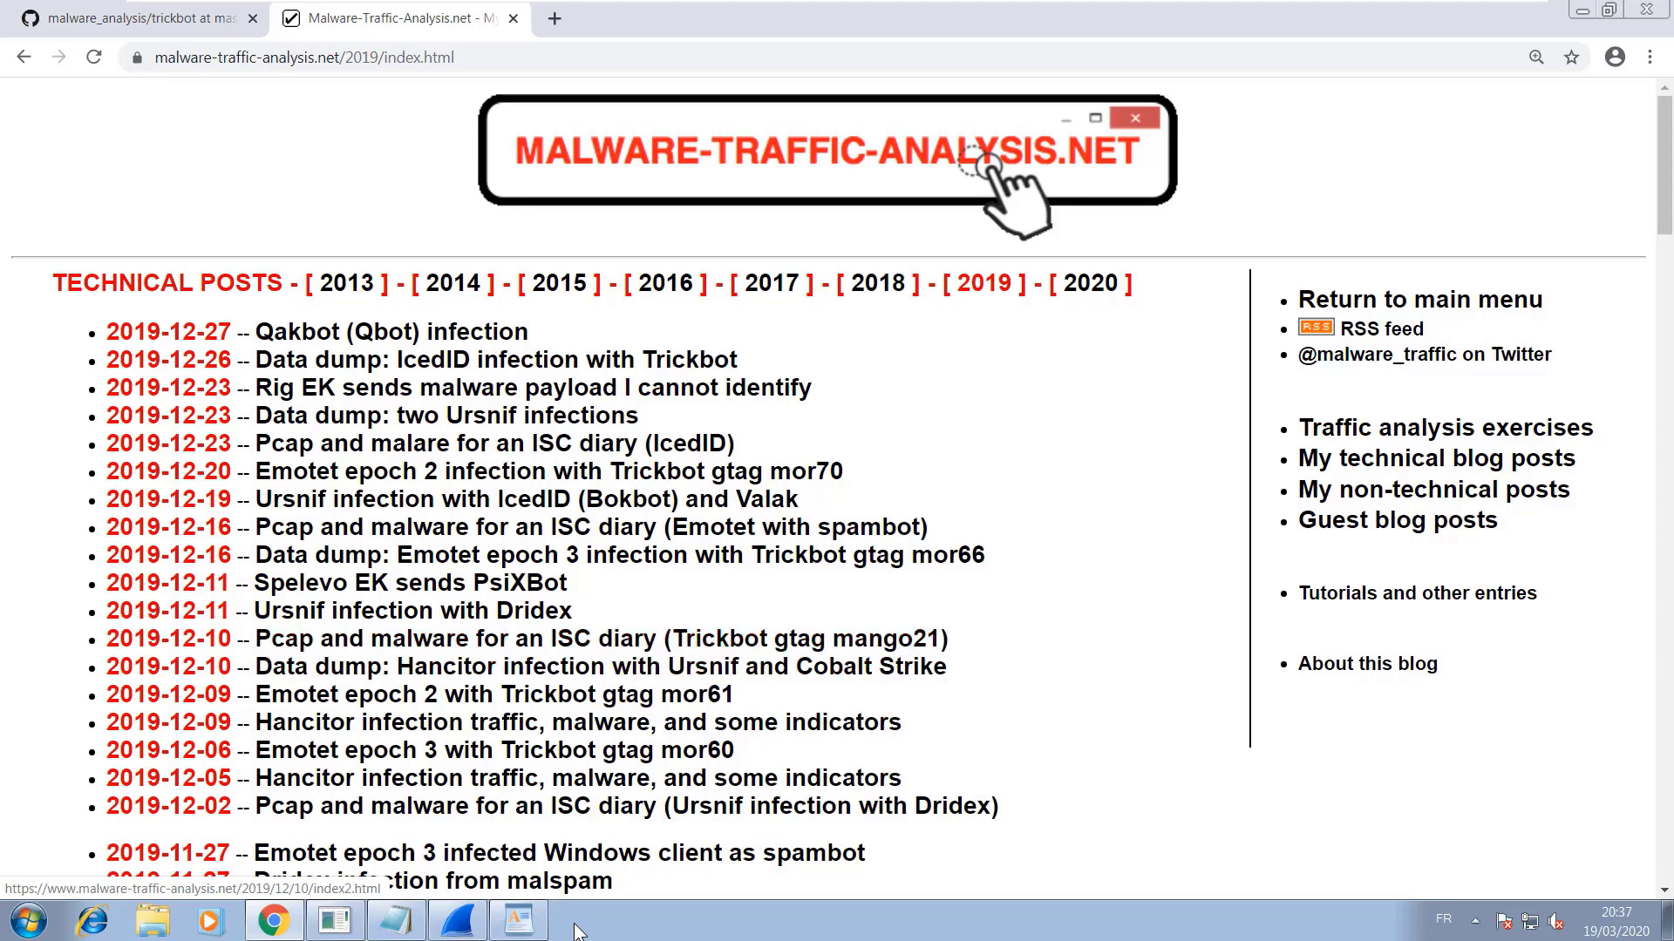
# - Open the 2019-10-31 post on an IcedID infection with Trickbot, and minimize Chrome and WordPad to reveal the desktop
pyautogui.scroll(-3, 575, 931)
pyautogui.scroll(-1, 575, 931)
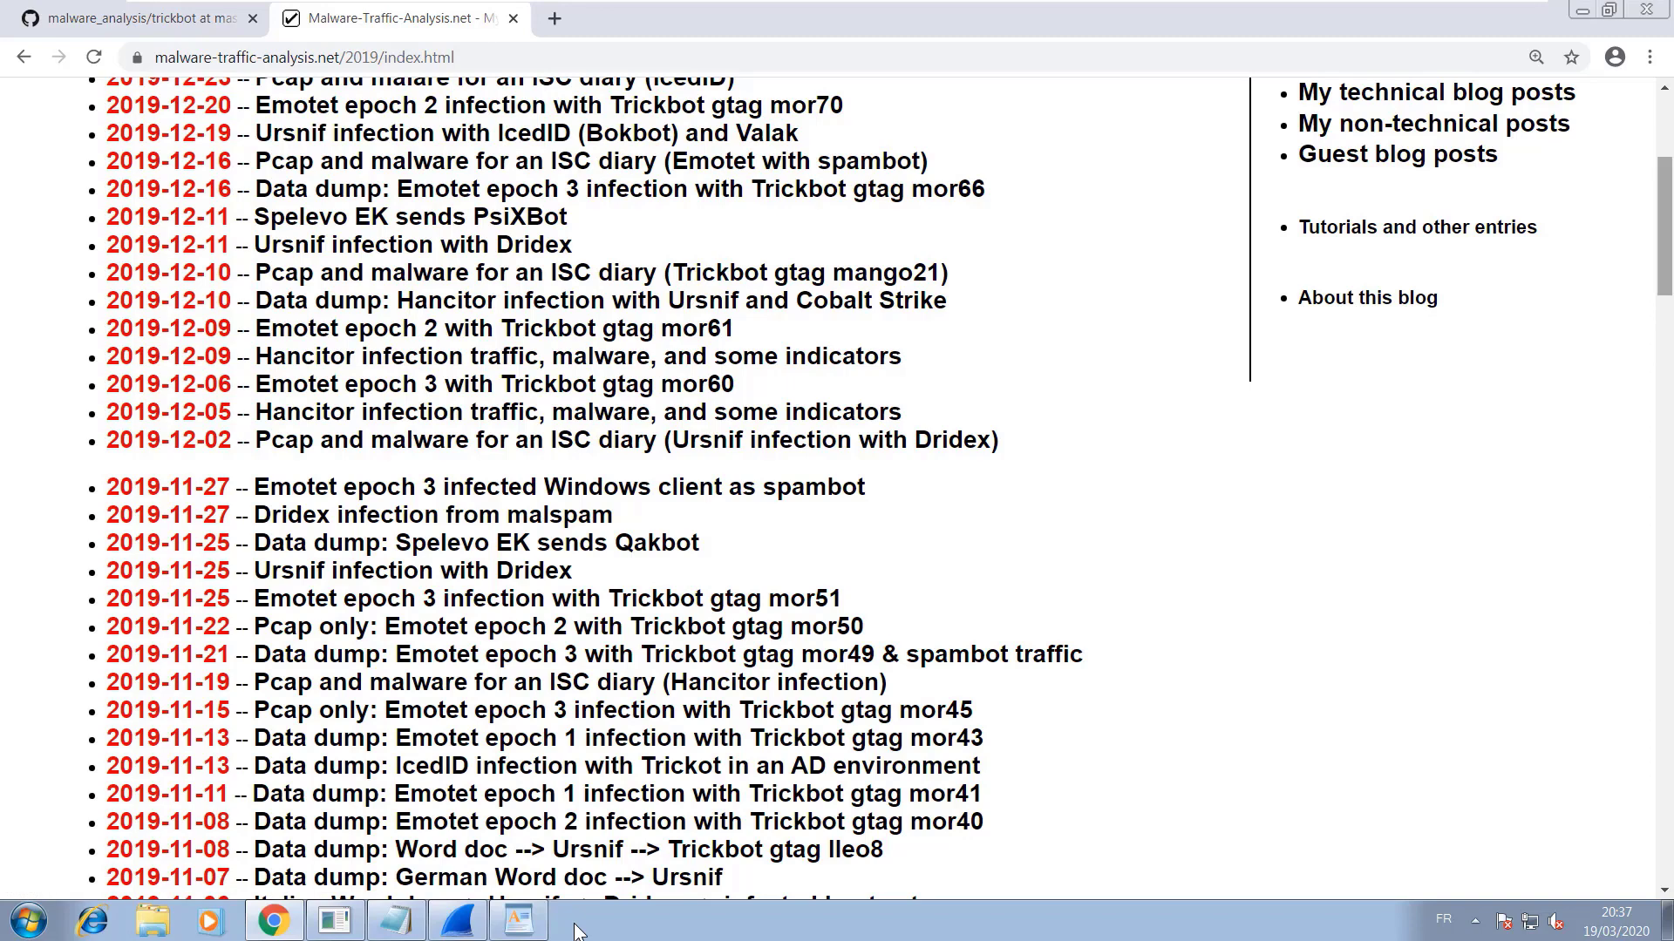
pyautogui.scroll(-4, 495, 550)
pyautogui.click(495, 550)
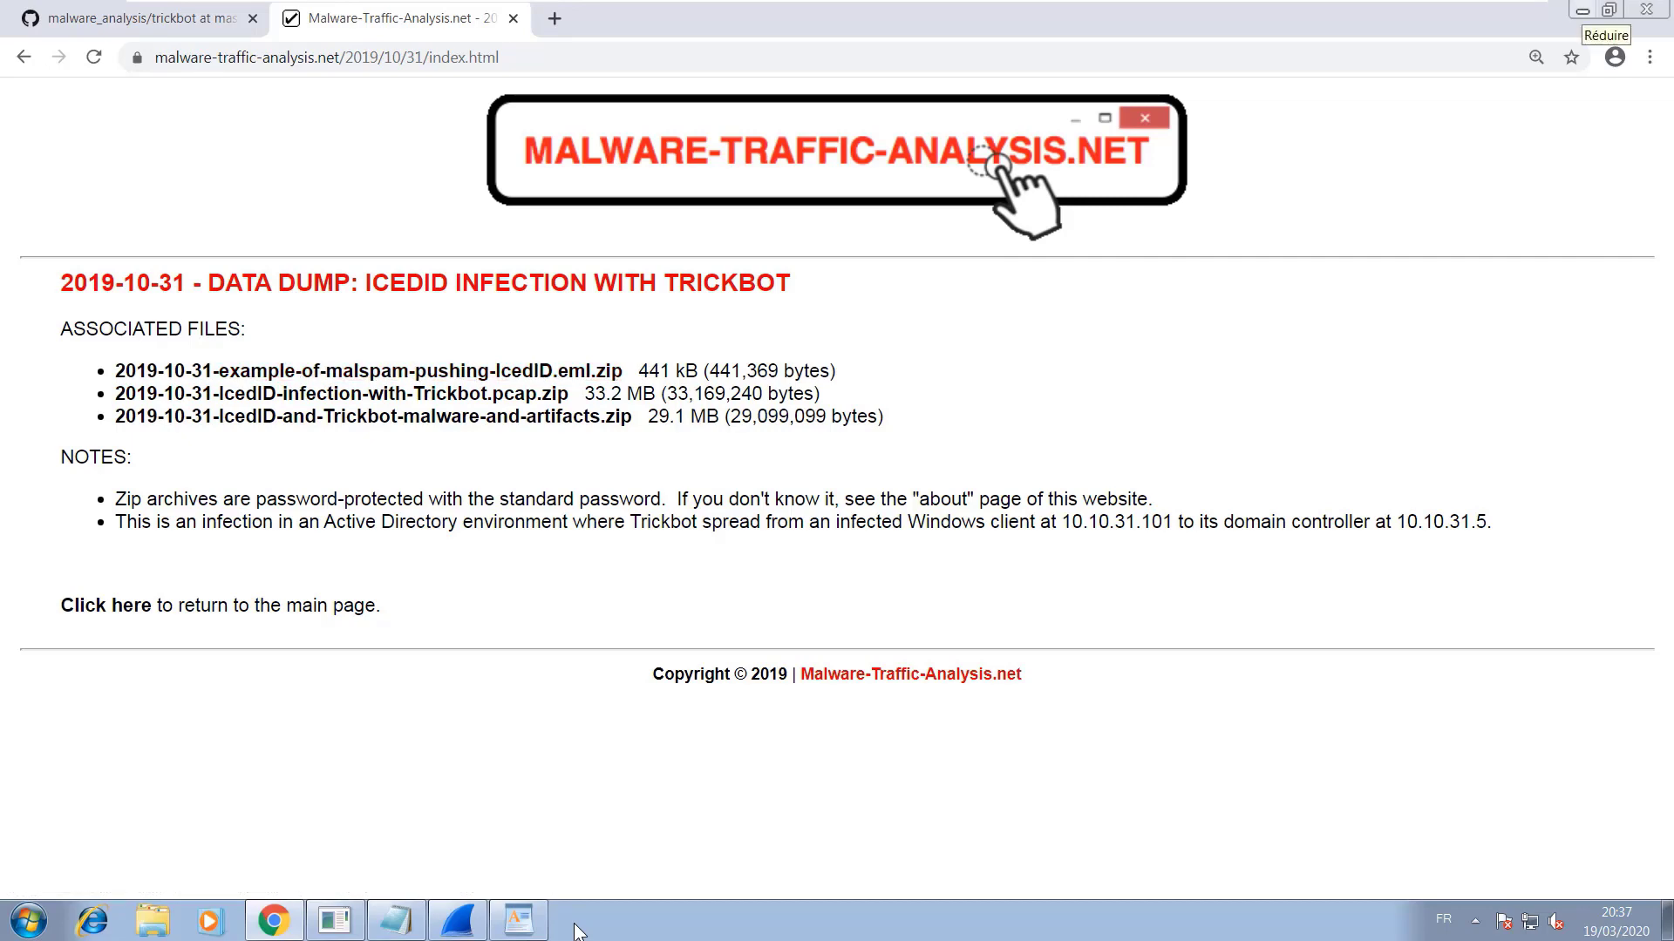
pyautogui.click(1581, 9)
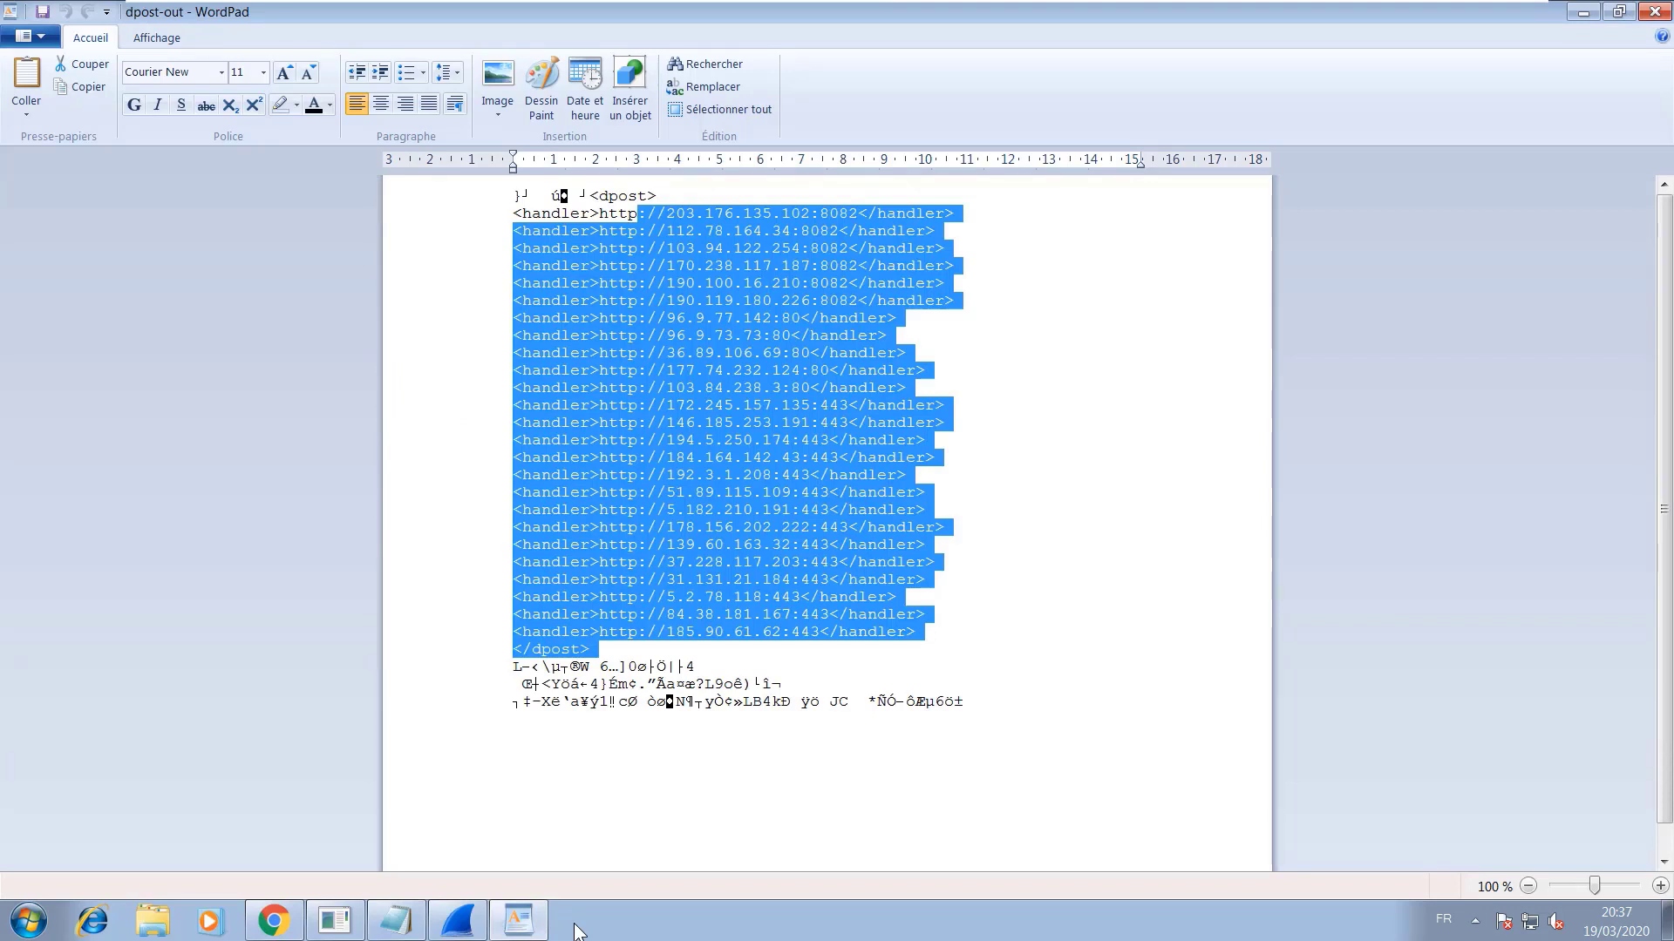
pyautogui.click(1583, 11)
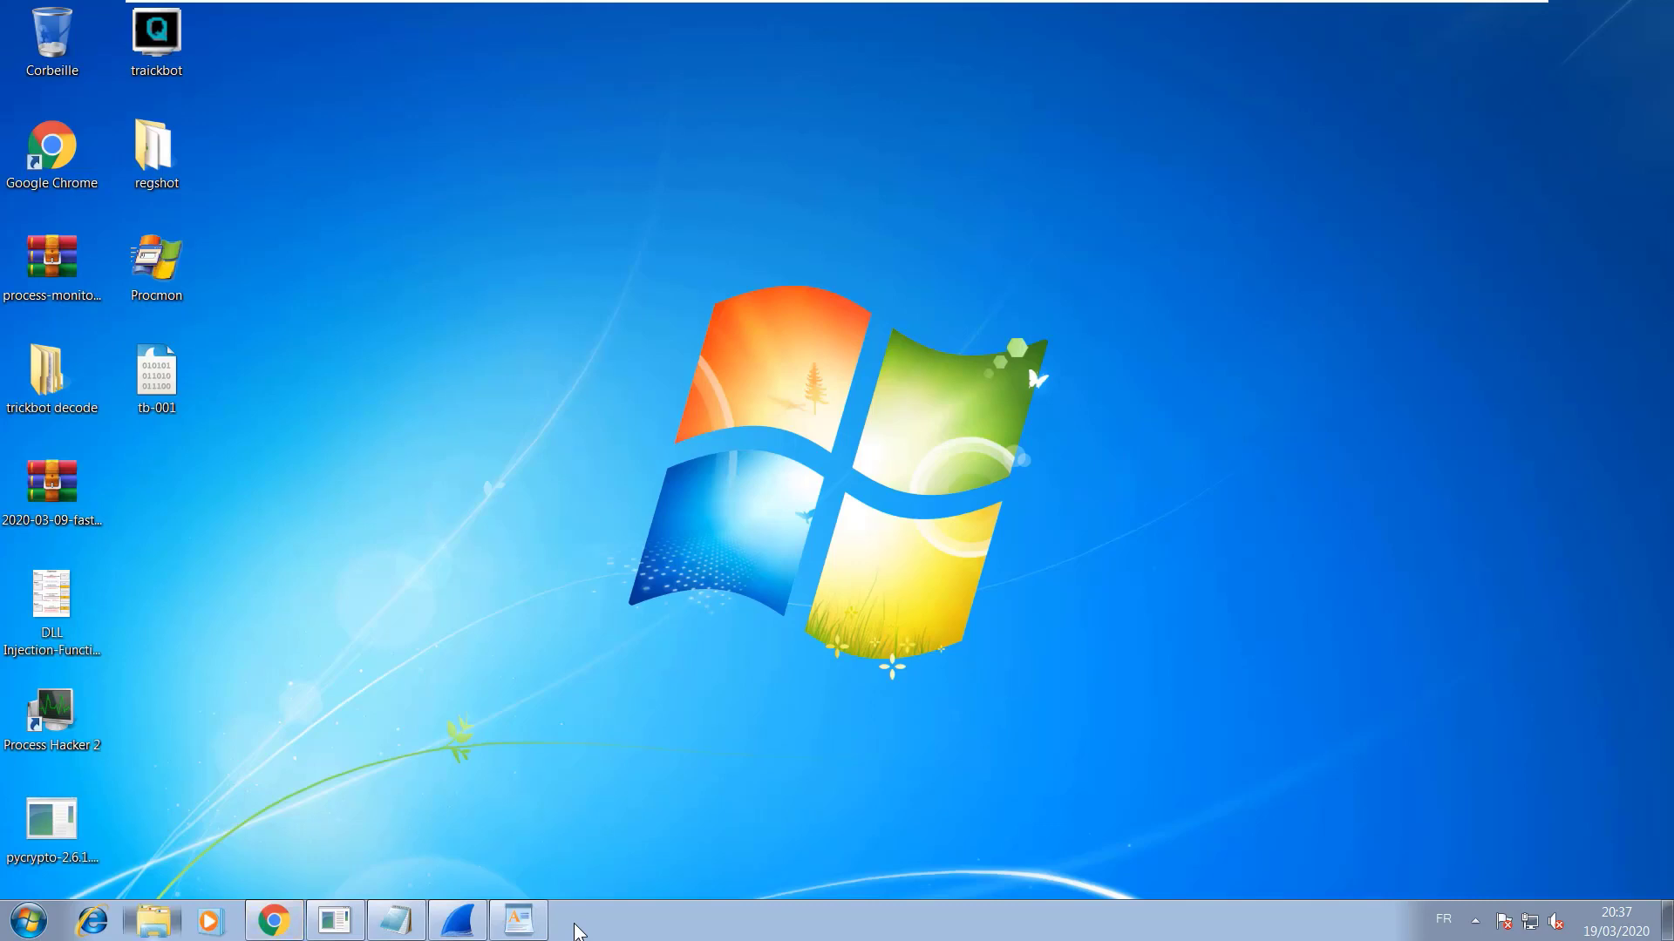
# - Open Windows Explorer and browse the local disk C: to the test profile folder under Utilisateurs
pyautogui.press('Up')
pyautogui.press('Up')
pyautogui.press('super+2')
pyautogui.click(404, 468)
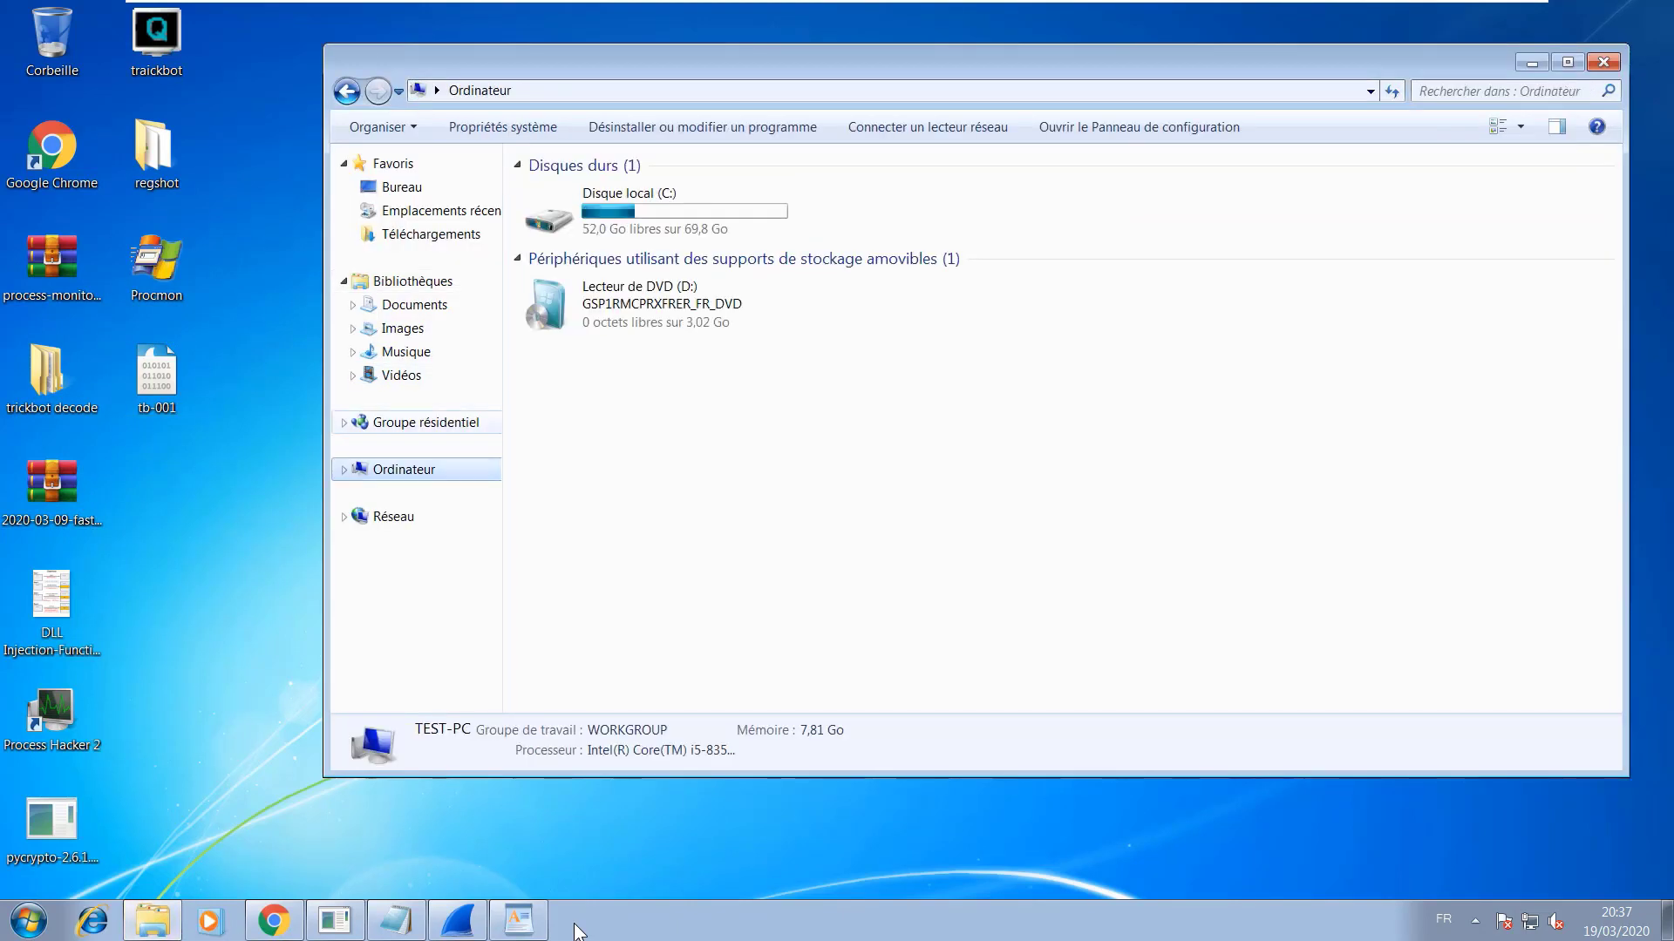
pyautogui.doubleClick(658, 210)
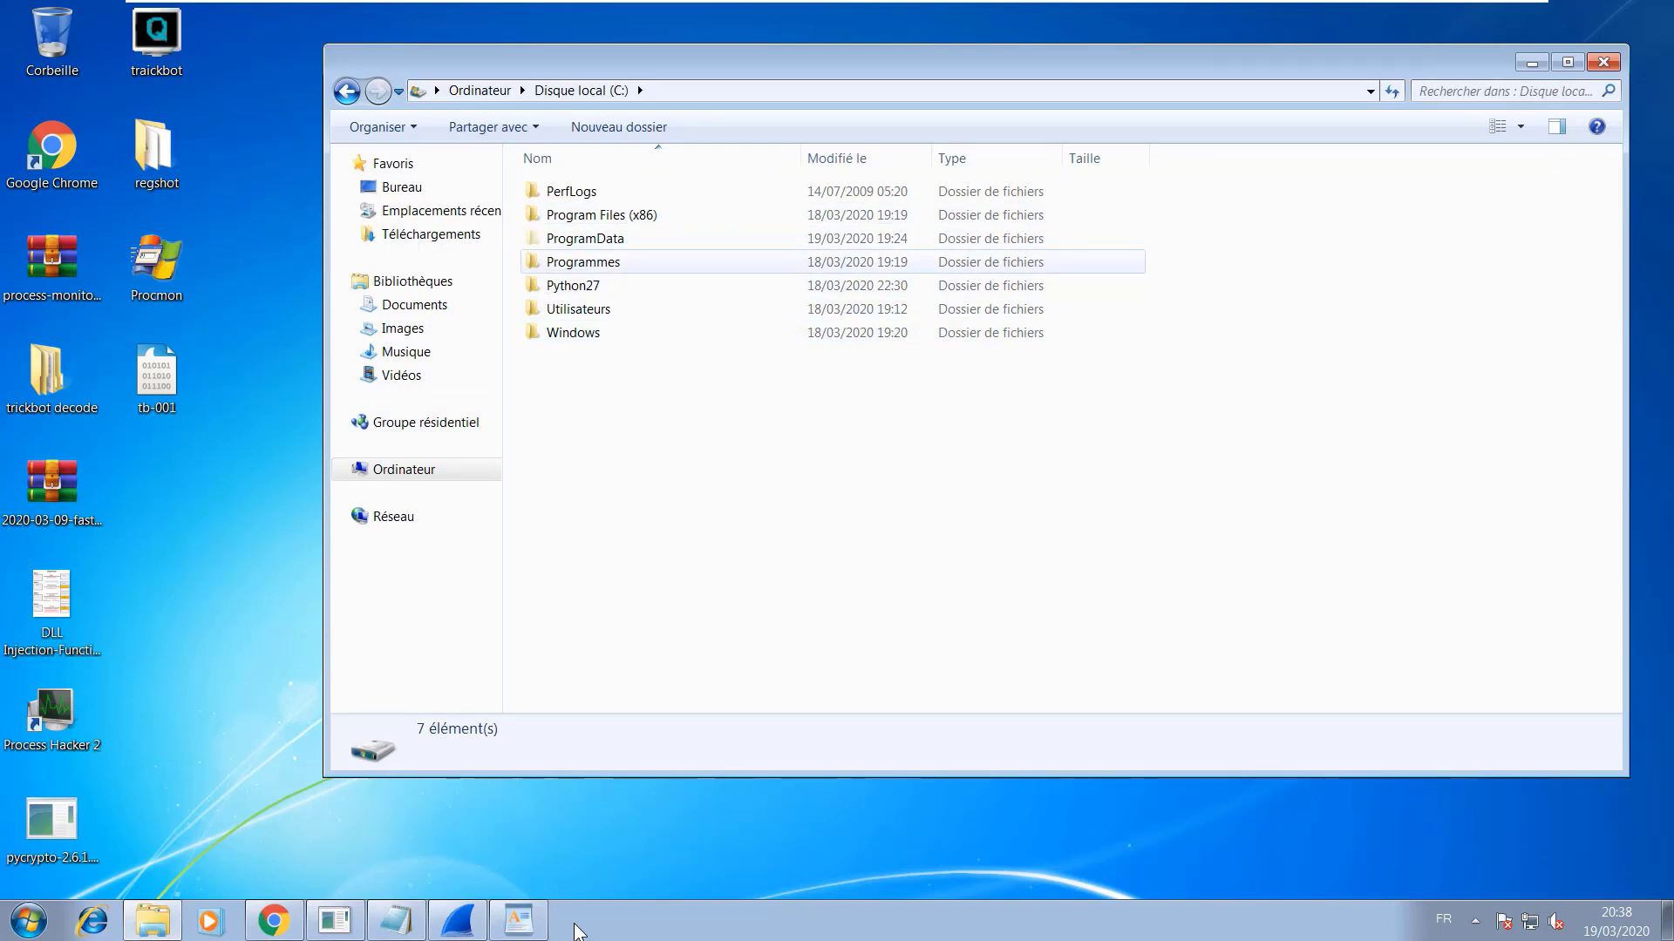
pyautogui.doubleClick(578, 309)
pyautogui.doubleClick(578, 238)
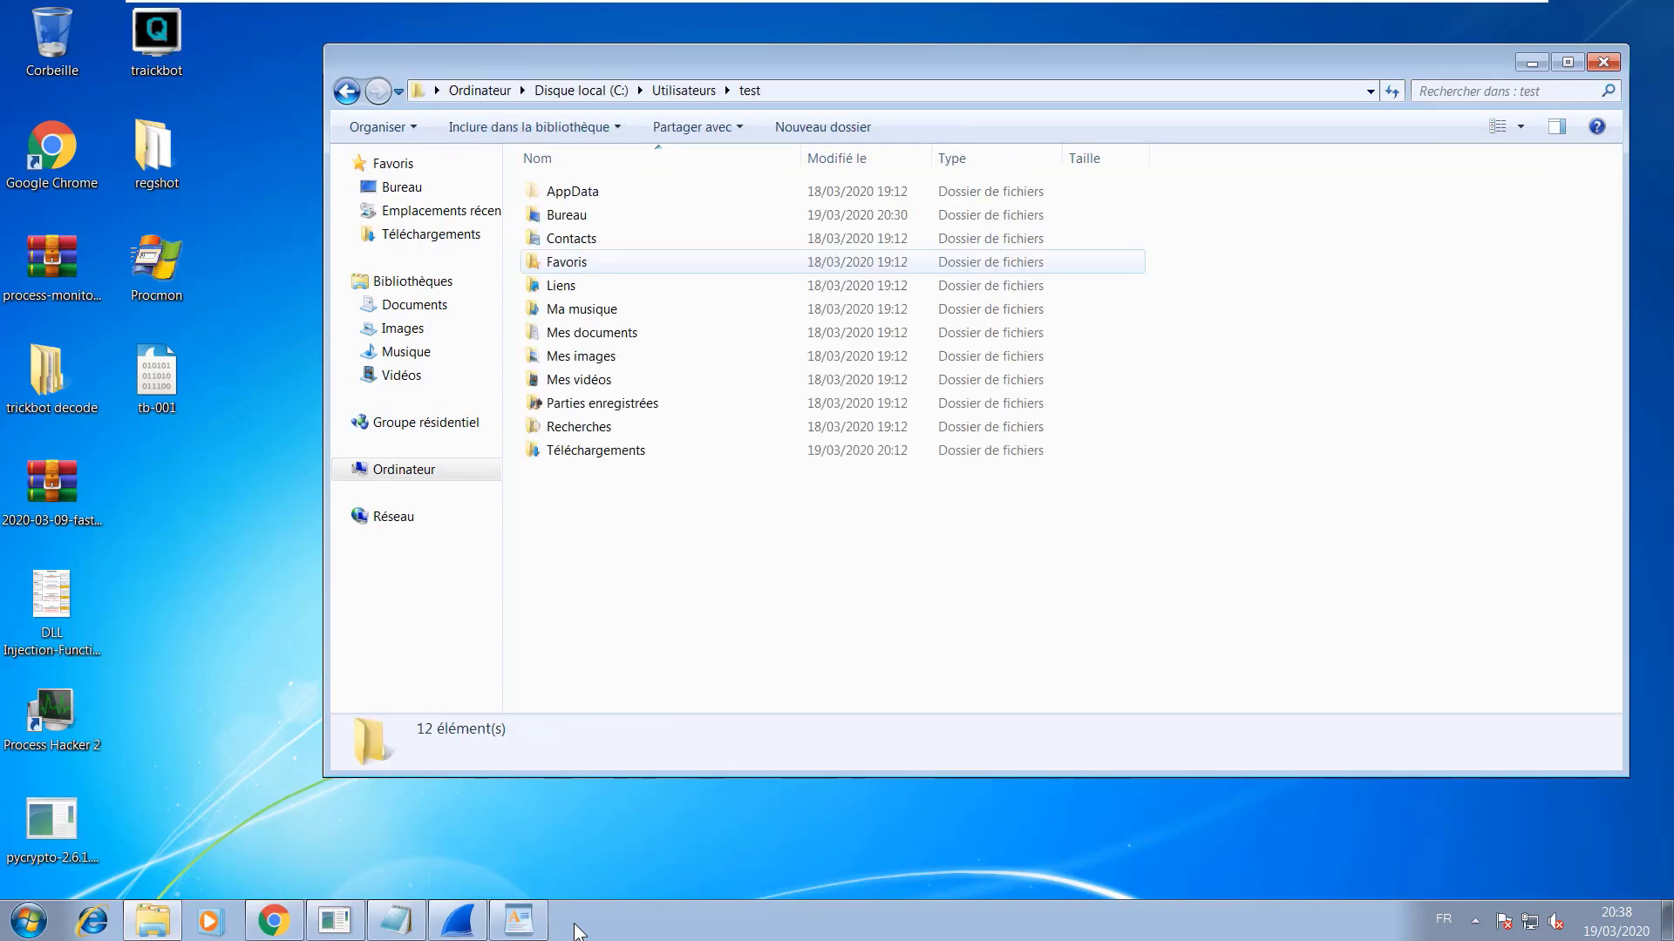
# - Open the data folder inside the test profile's AppData\Roaming\ShellDatabase folder
pyautogui.doubleClick(578, 191)
pyautogui.press('Down')
pyautogui.press('Down')
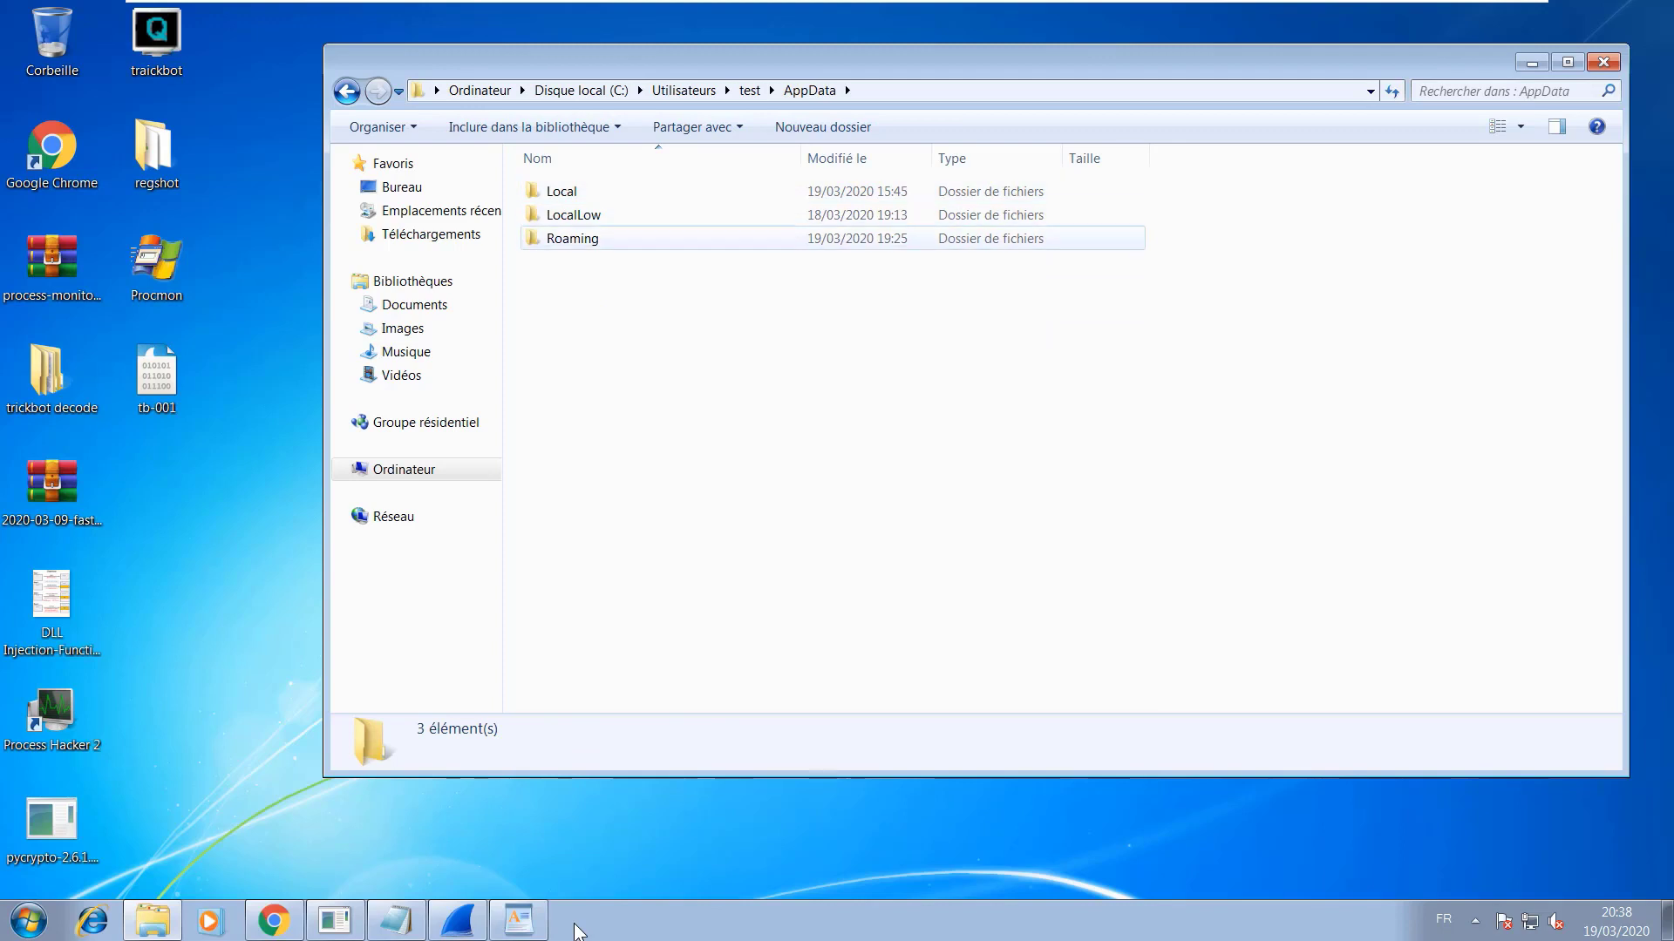
pyautogui.press('Return')
pyautogui.press('Up')
pyautogui.press('Down')
pyautogui.press('Down')
pyautogui.press('Down')
pyautogui.press('Return')
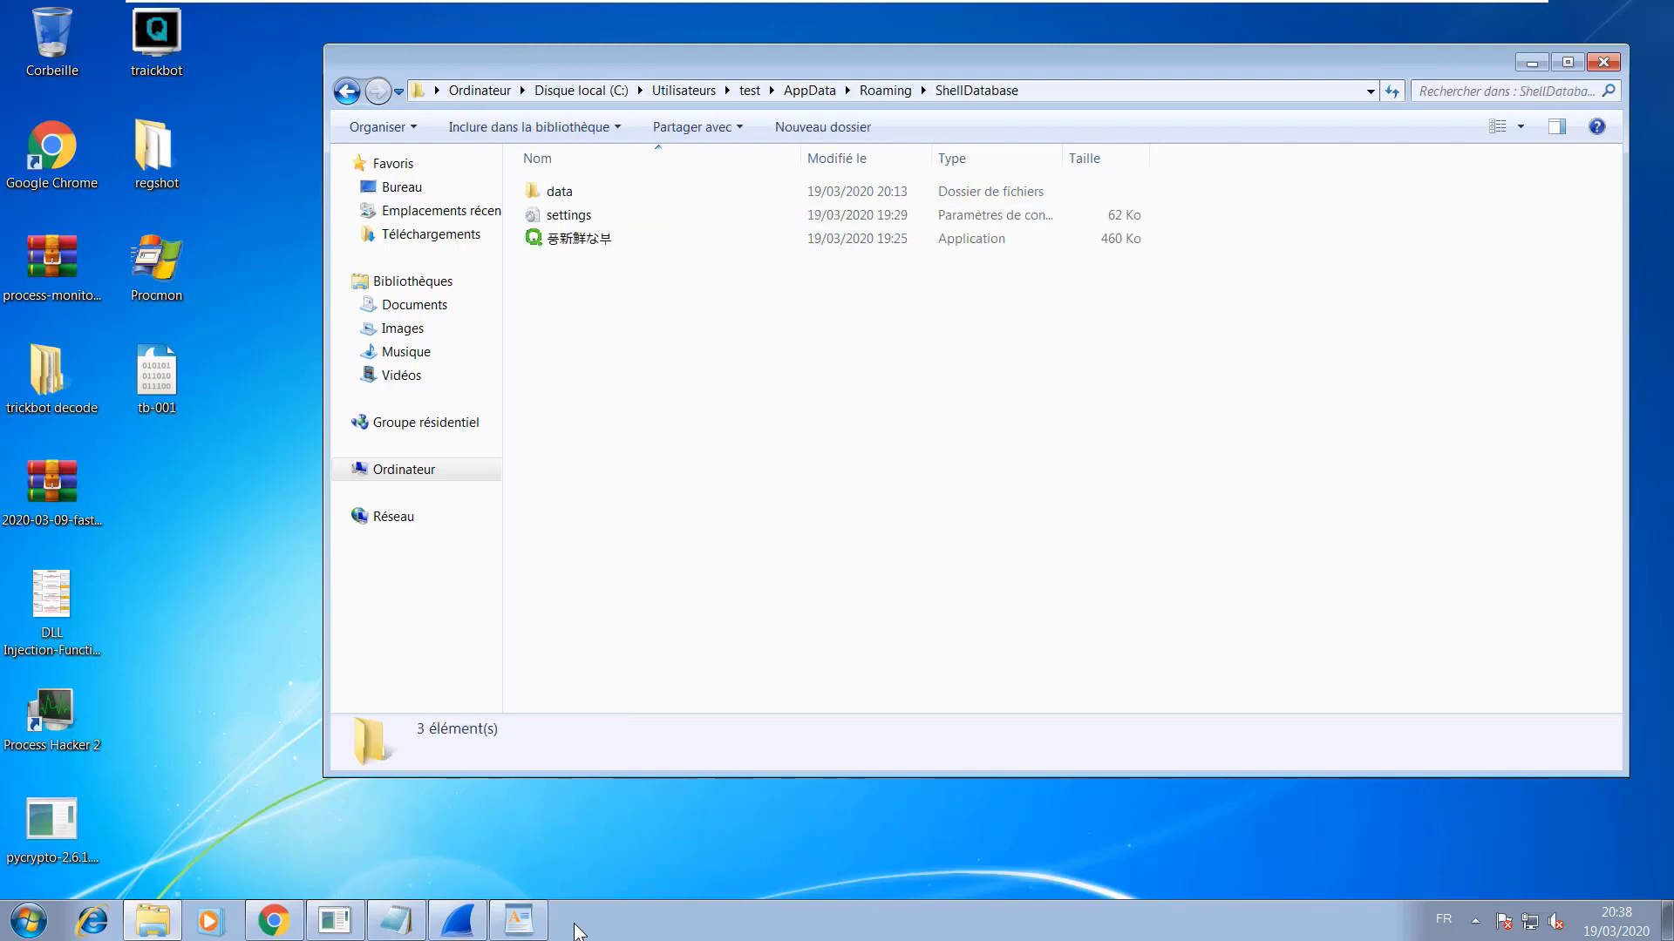
pyautogui.press('Down')
pyautogui.press('Up')
pyautogui.press('Return')
# - Select all the module files in the data folder, from importDll64 through tabDll64, leaving out the configs folders
pyautogui.press('End')
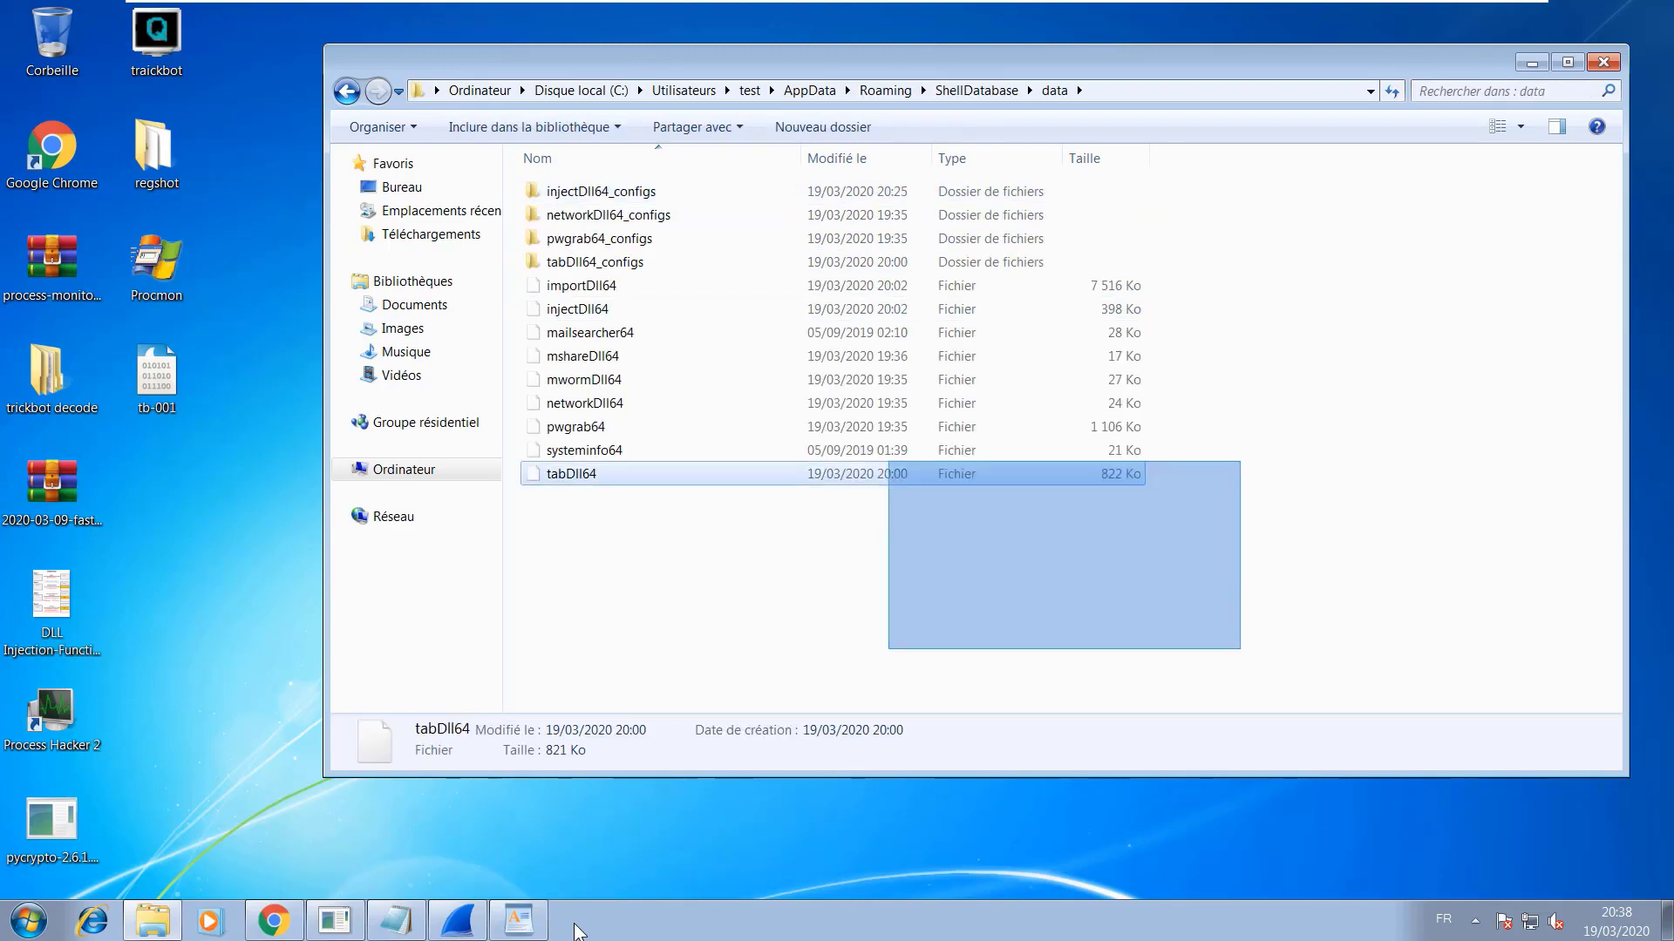
pyautogui.hotkey('shift', 'Up')
pyautogui.hotkey('shift', 'Up')
pyautogui.hotkey('shift', 'Up')
pyautogui.hotkey('shift', 'Up')
pyautogui.hotkey('shift', 'Up')
pyautogui.hotkey('shift', 'Up')
pyautogui.hotkey('shift', 'Up')
pyautogui.hotkey('shift', 'Up')
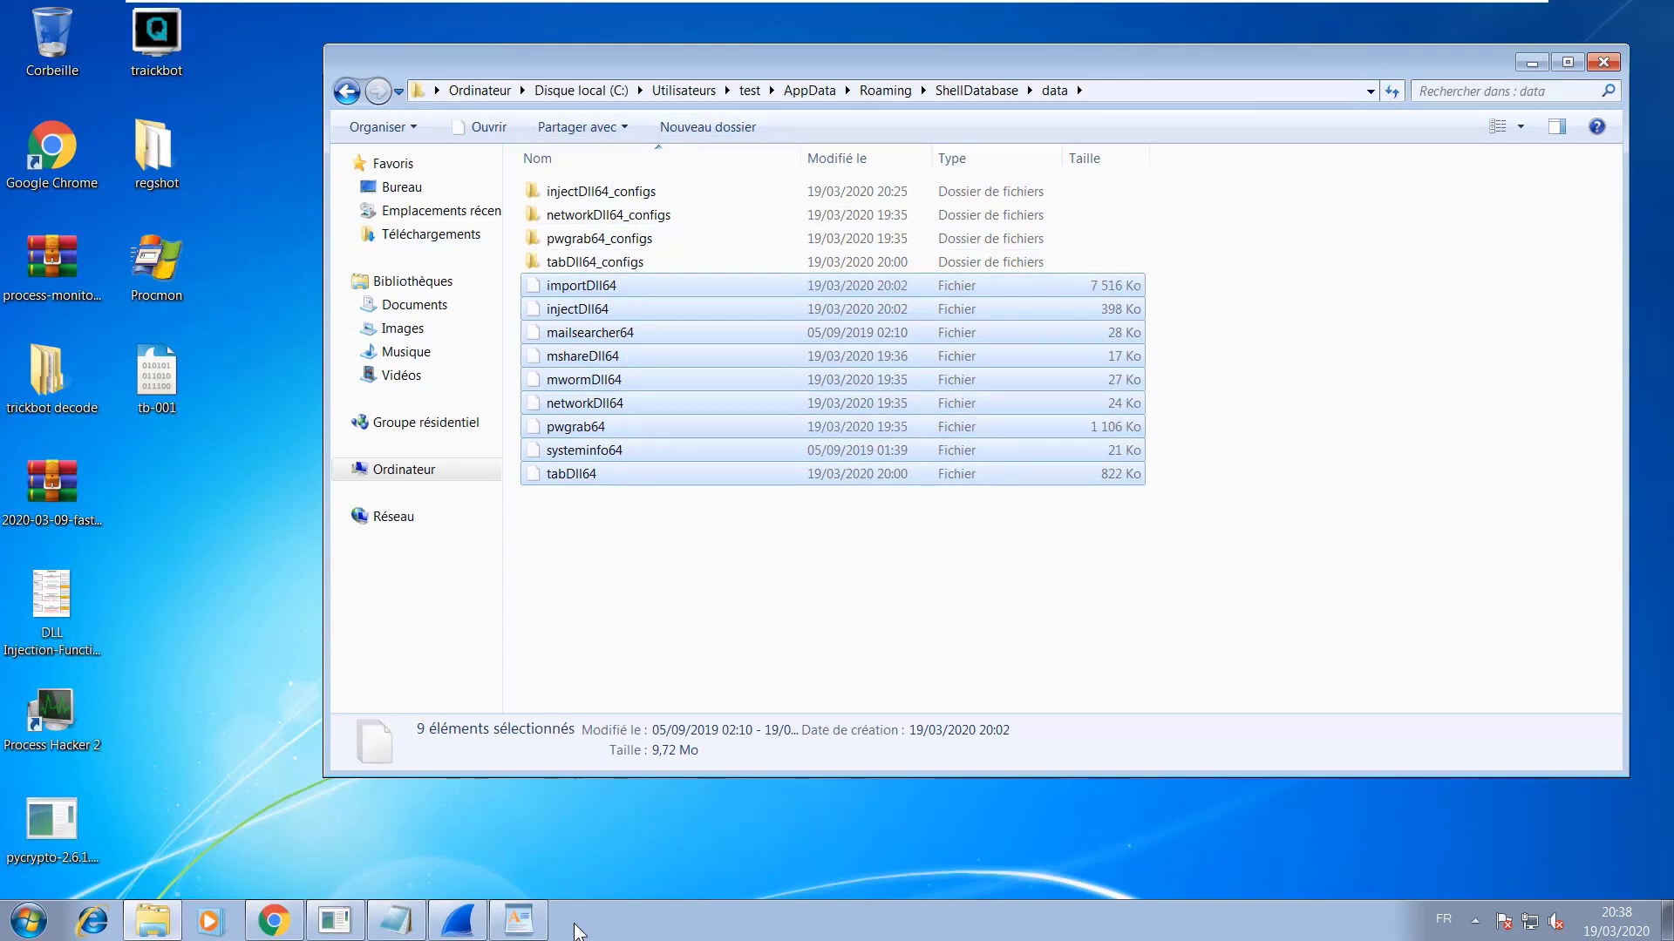
# - Switch back to dpost-out in WordPad and clear the highlight on the handler list
pyautogui.hotkey('alt', 'Tab')
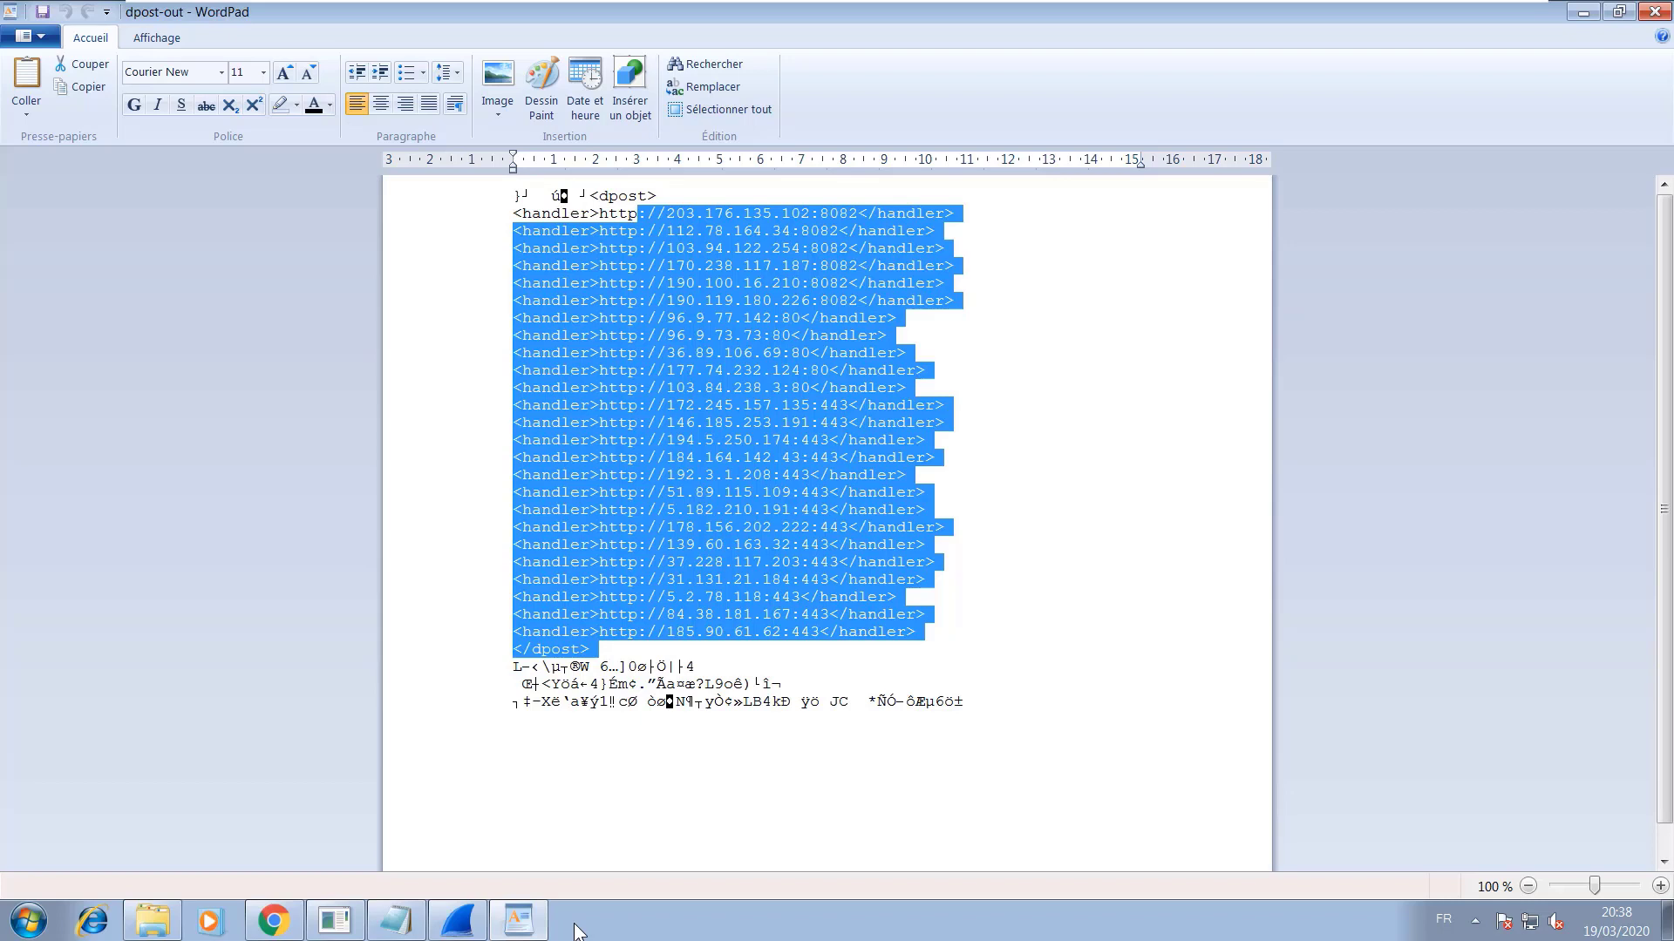
pyautogui.click(945, 423)
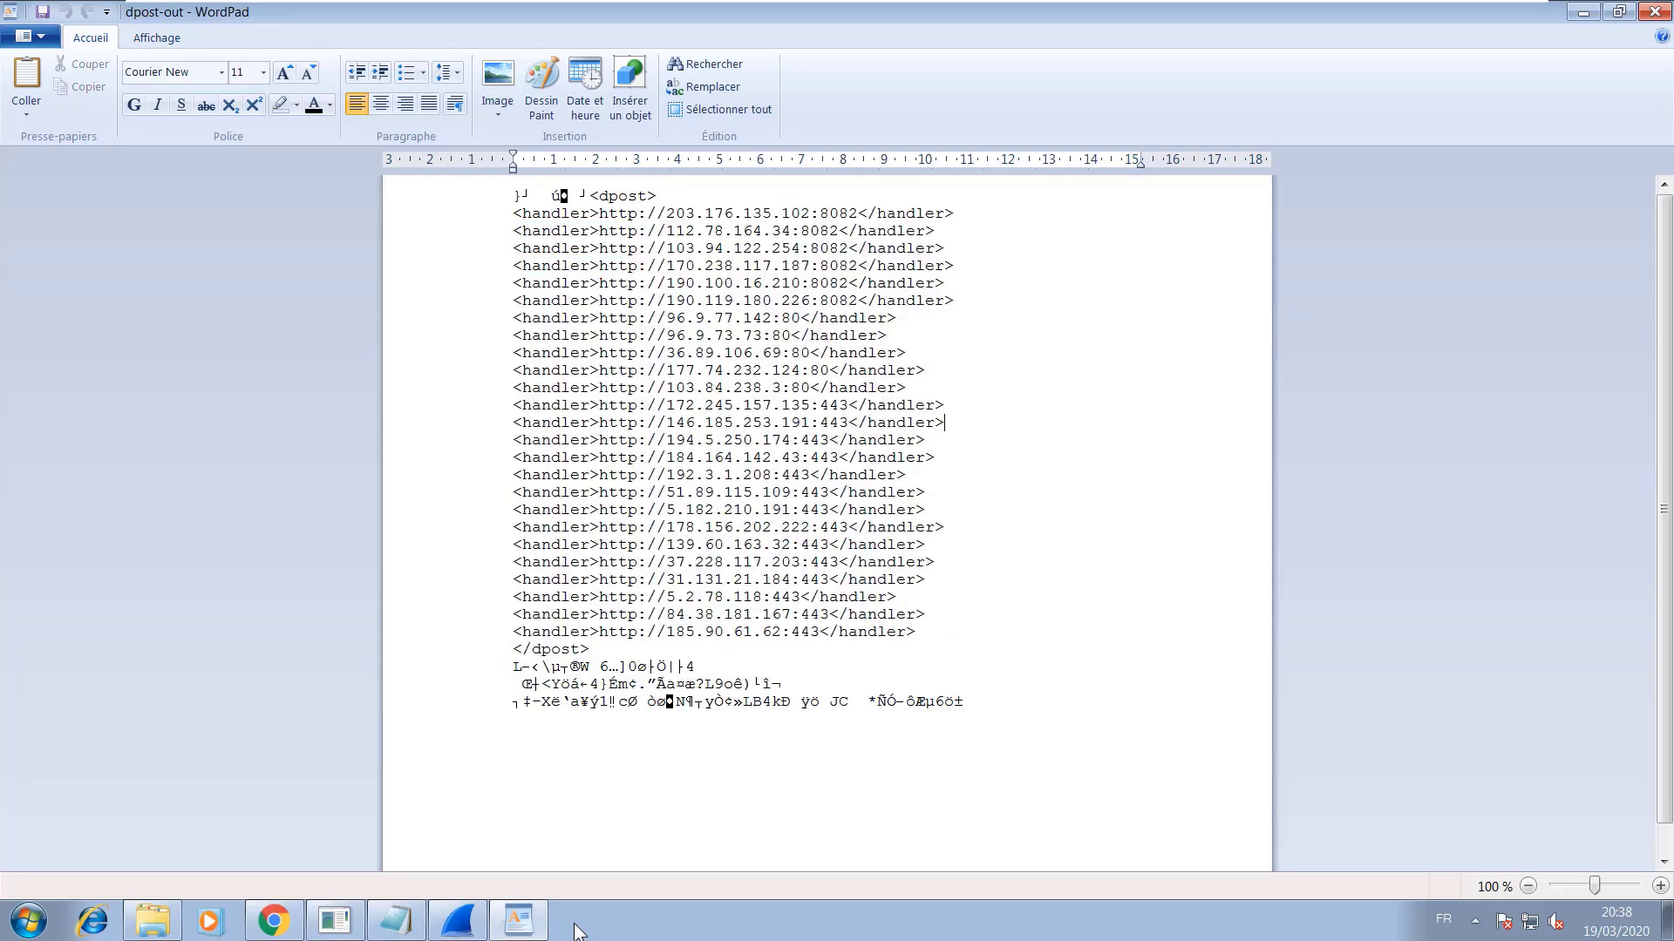